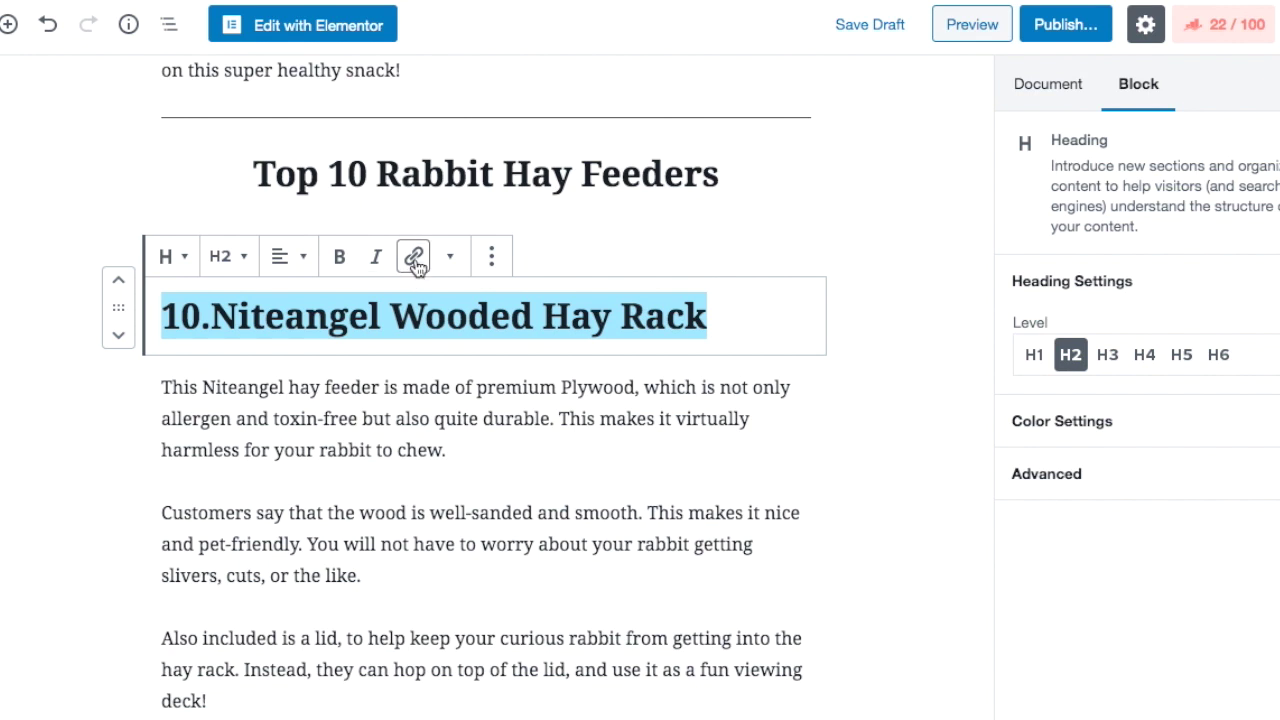
Link the "10.Niteangel Wooded Hay Rack" heading to the copied Amazon product URL, with Open in New Tab and Nofollow enabled
key(ctrl+v)
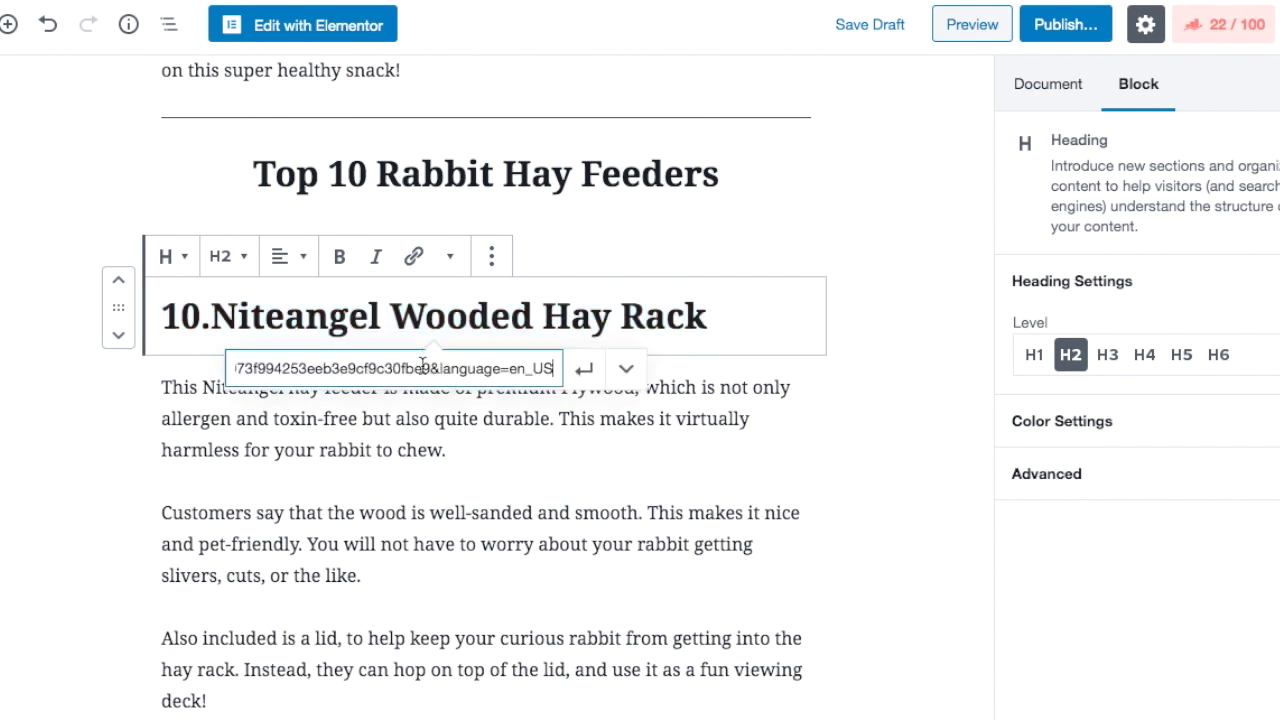
click(626, 372)
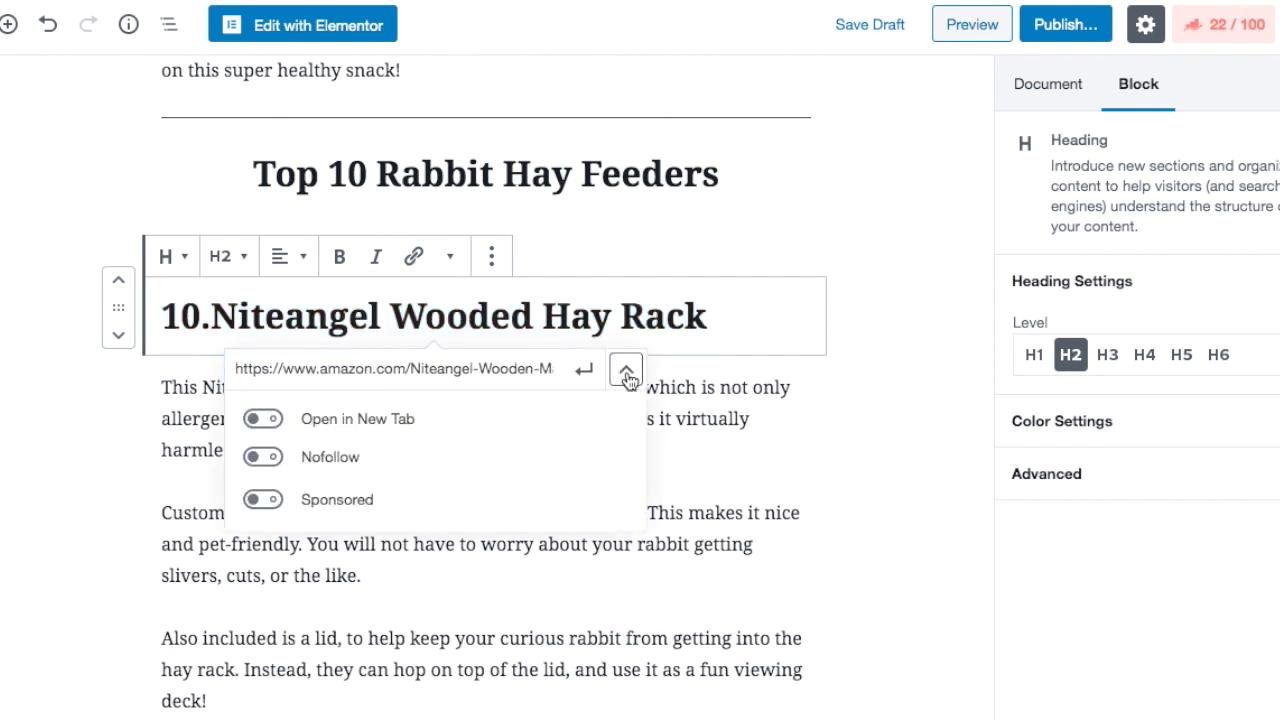
click(264, 419)
click(263, 457)
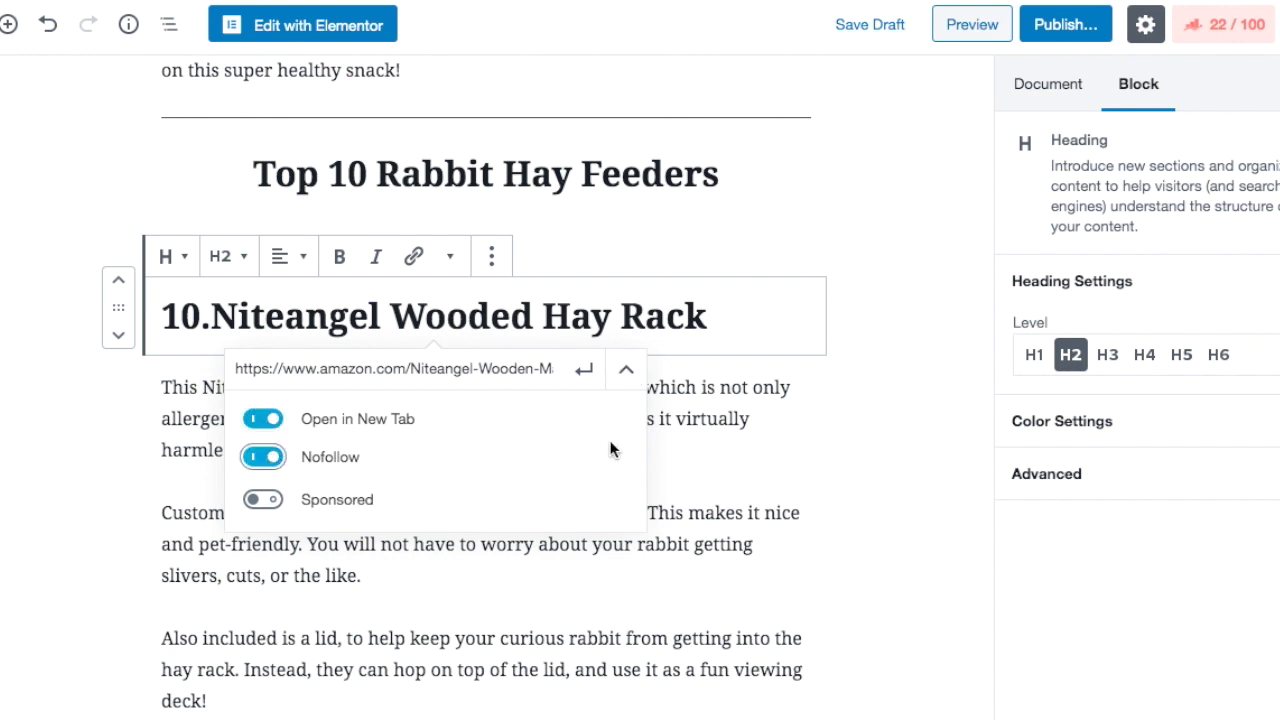
click(586, 372)
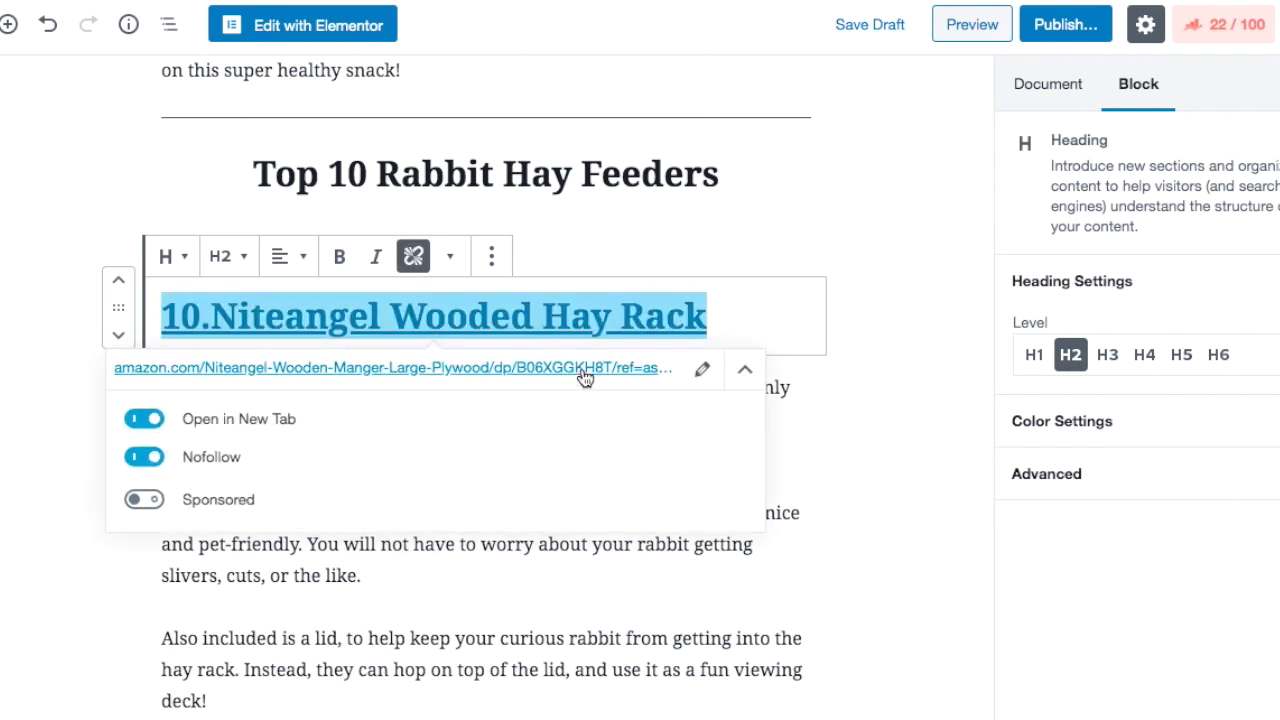
Remove the paragraph block "1 Niteangel Pet Wooden Hay Manger" above the newly linked heading
click(610, 246)
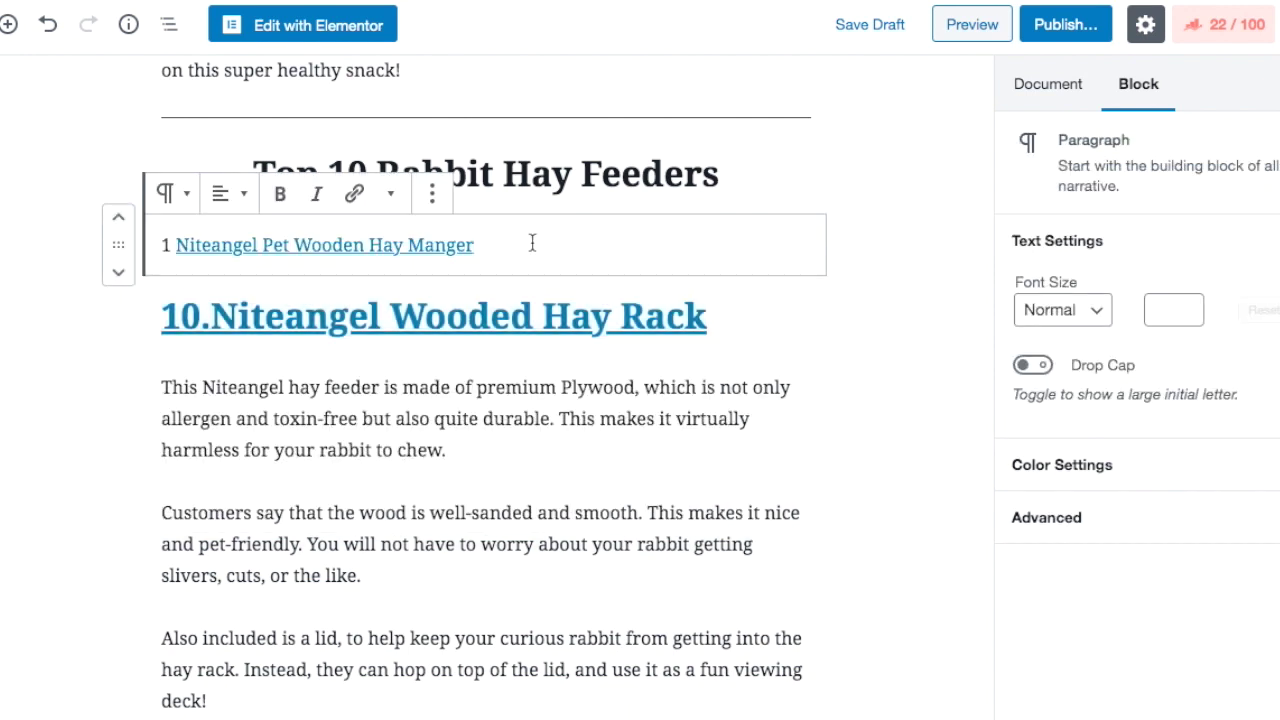
click(433, 199)
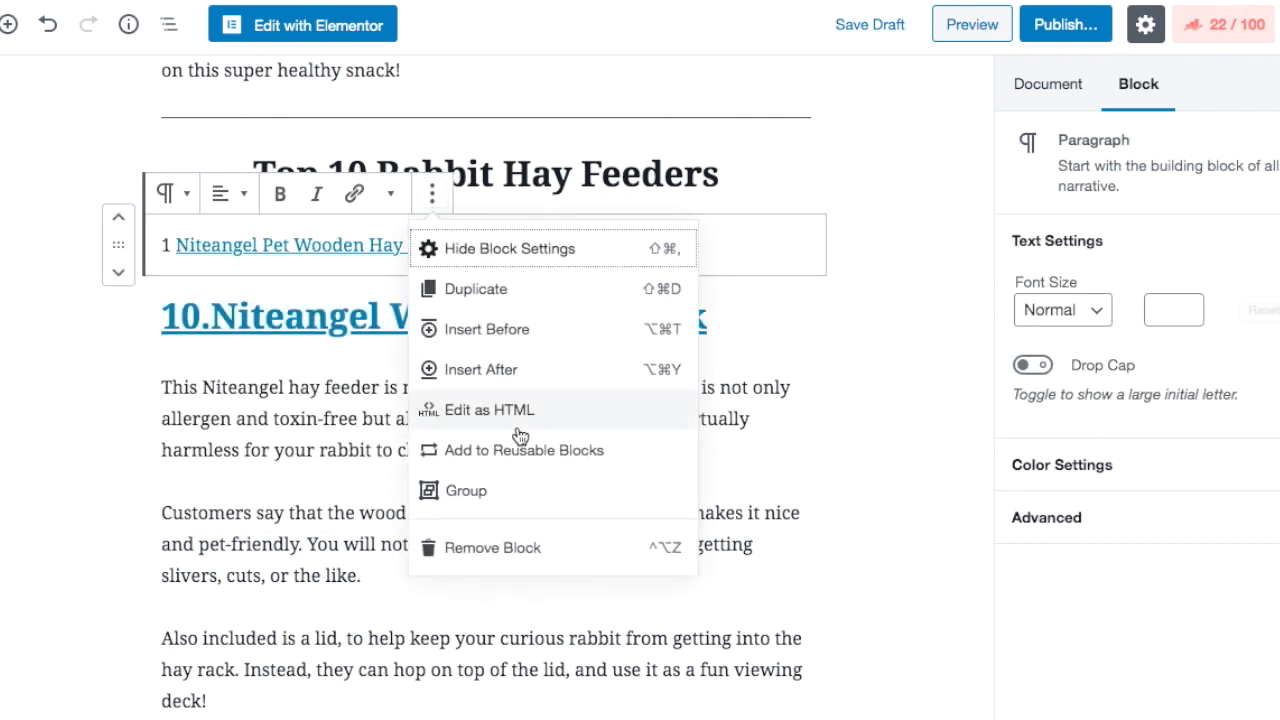
click(514, 540)
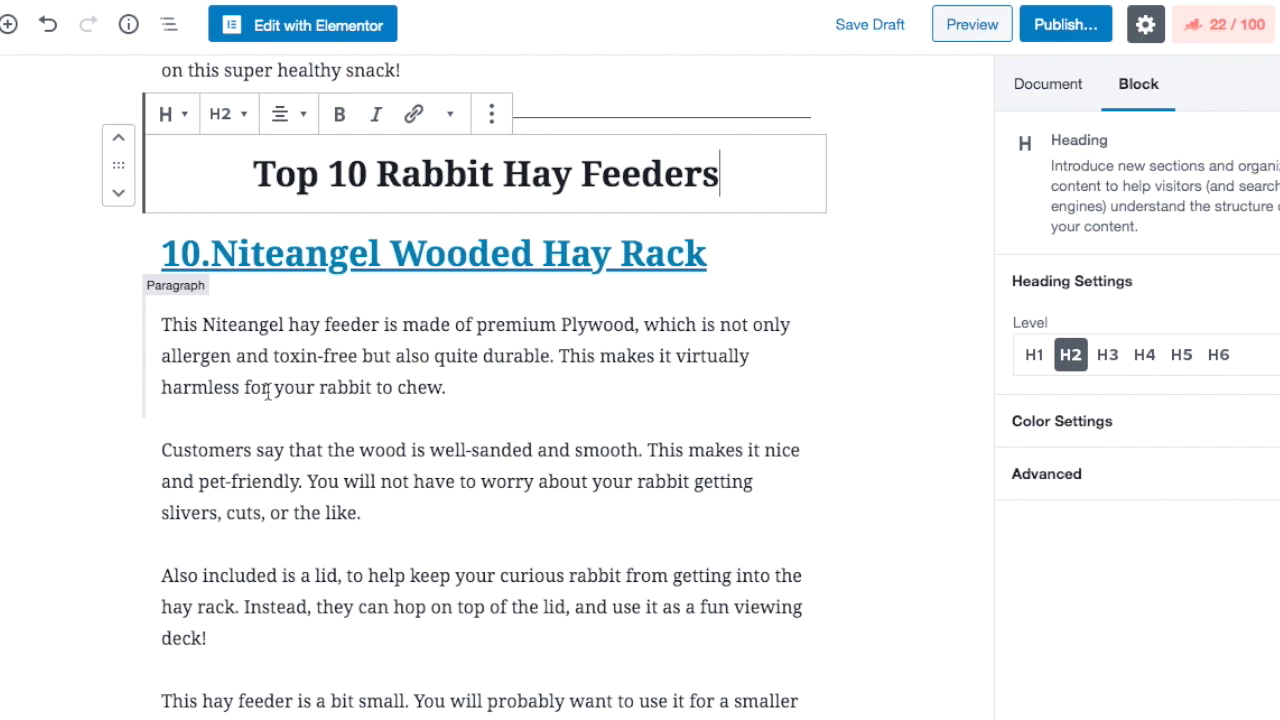
scroll(292, 372, down, 4)
scroll(292, 372, up, 5)
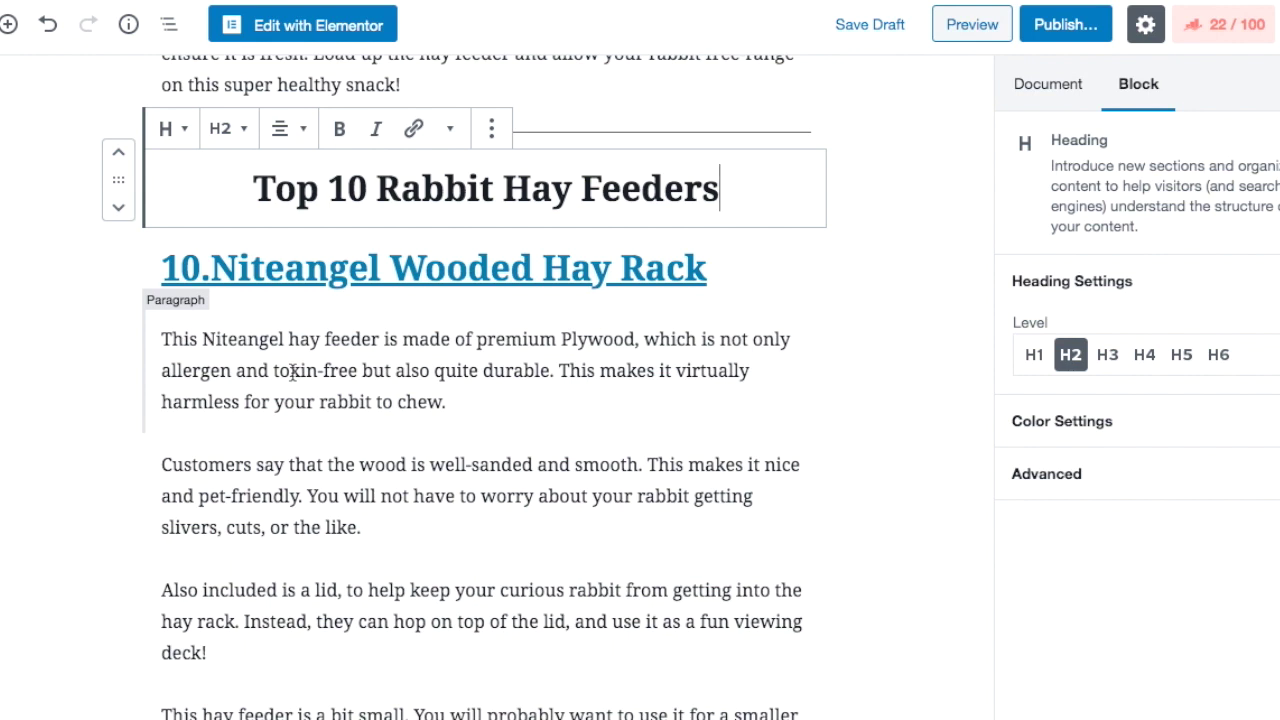
click(405, 371)
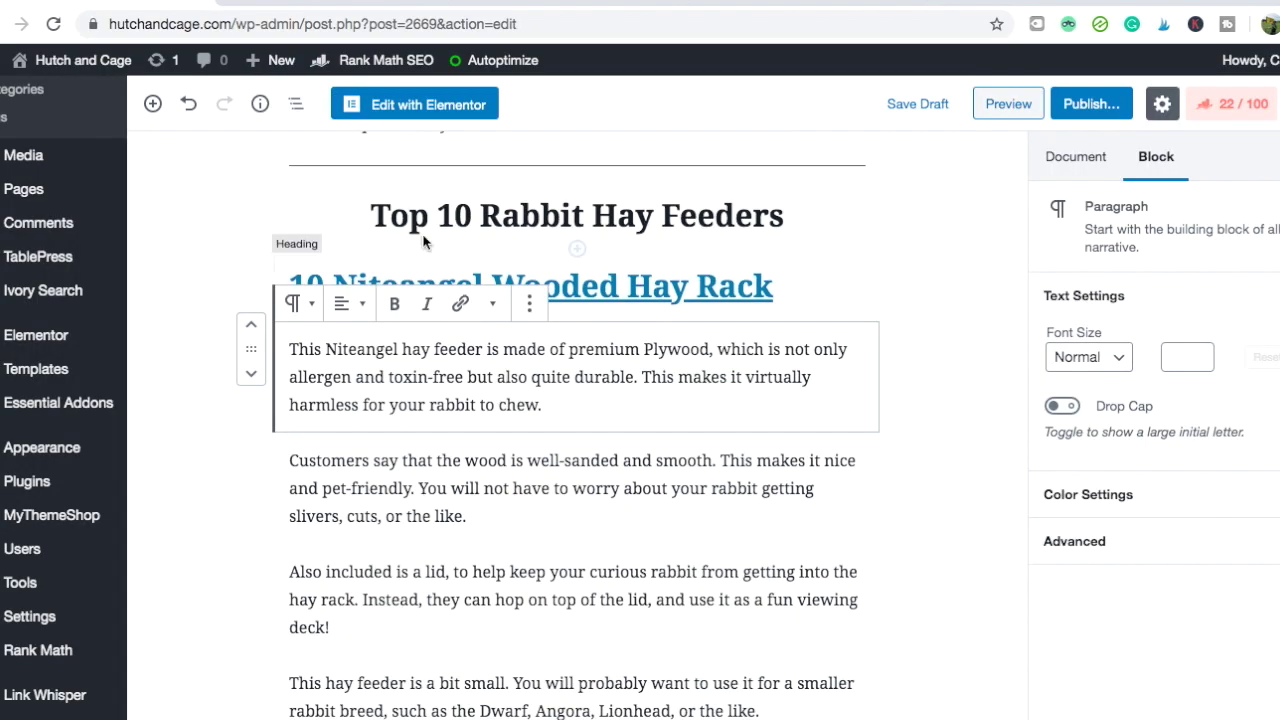
Copy the full URL of the Niteangel Pet Wooden Hay Manger product page on Amazon
click(348, 2)
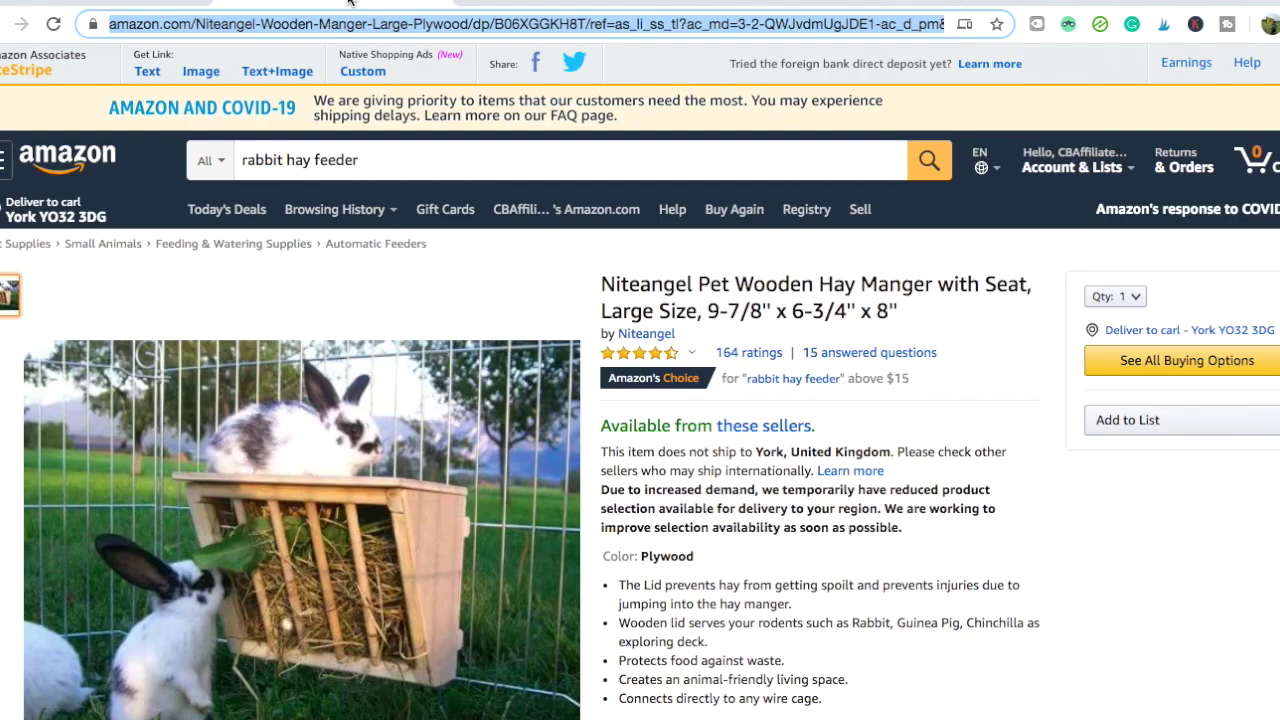
right_click(341, 27)
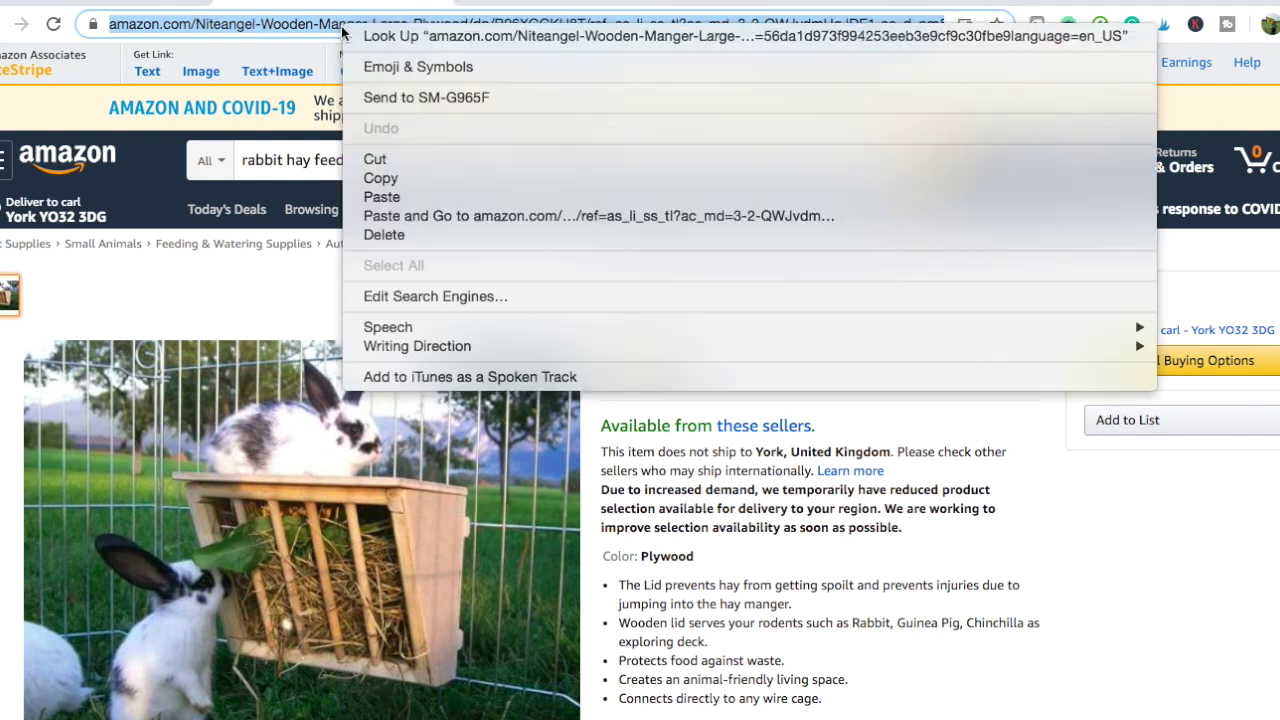
click(380, 178)
Search Content Egg Pro's Amazon module in the post editor with the copied URL and add the Niteangel Pet Wooden Hay Manger
click(104, 3)
scroll(455, 483, down, 20)
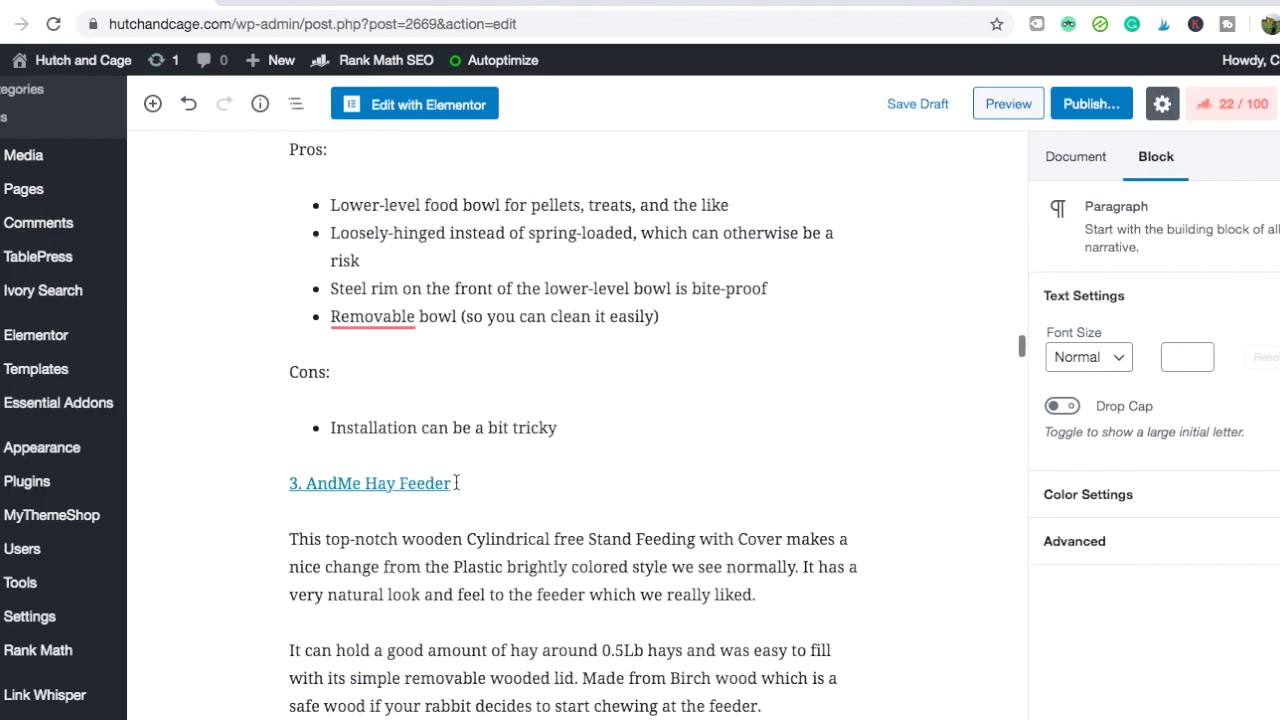
scroll(455, 487, down, 20)
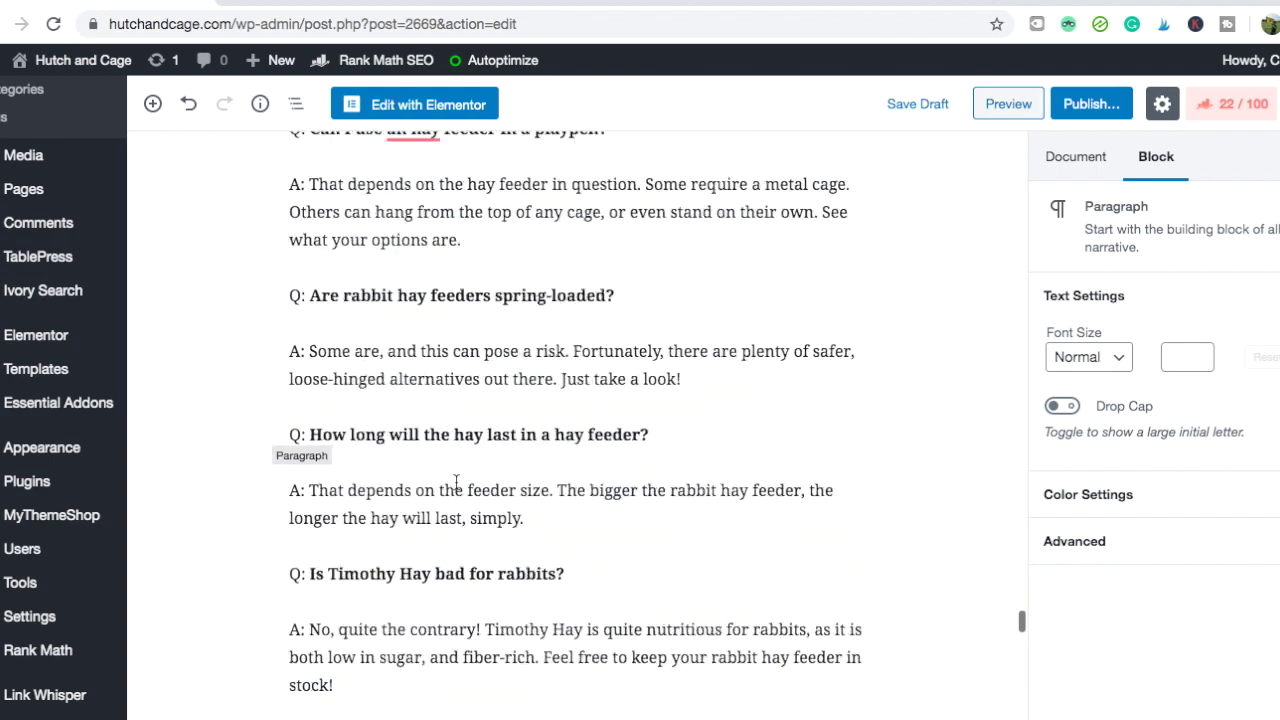
scroll(455, 488, up, 3)
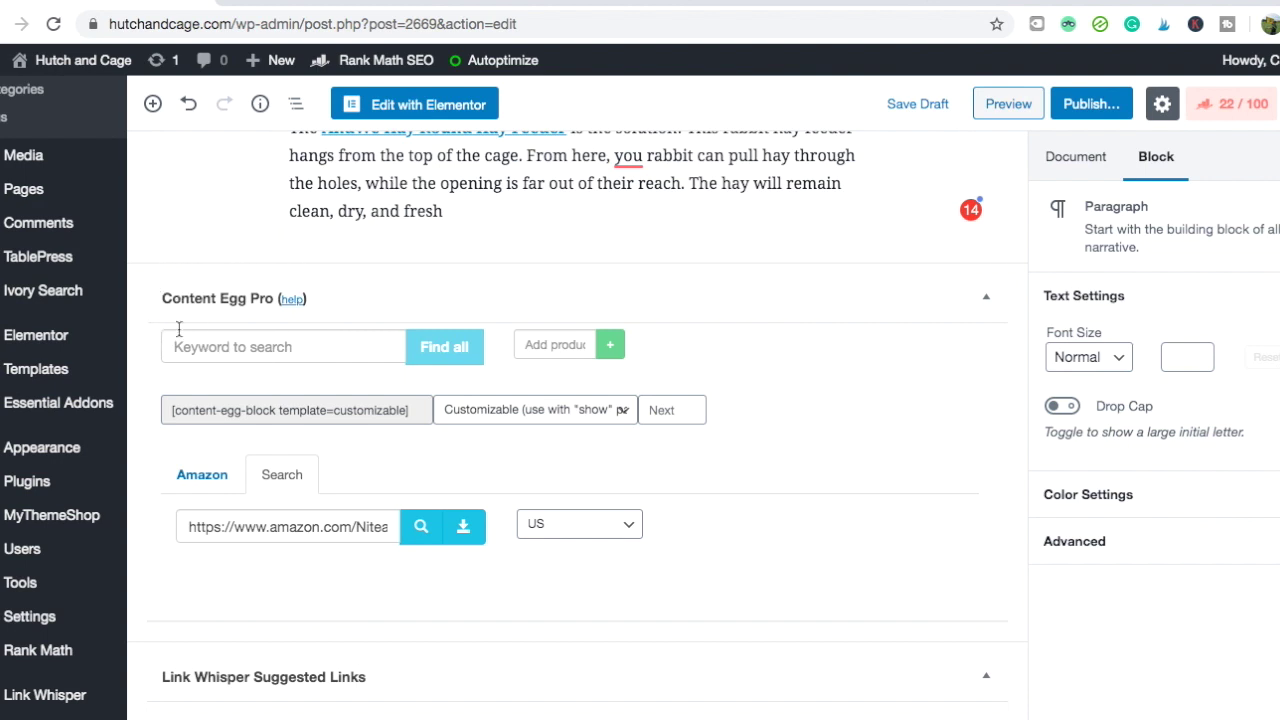
triple_click(266, 525)
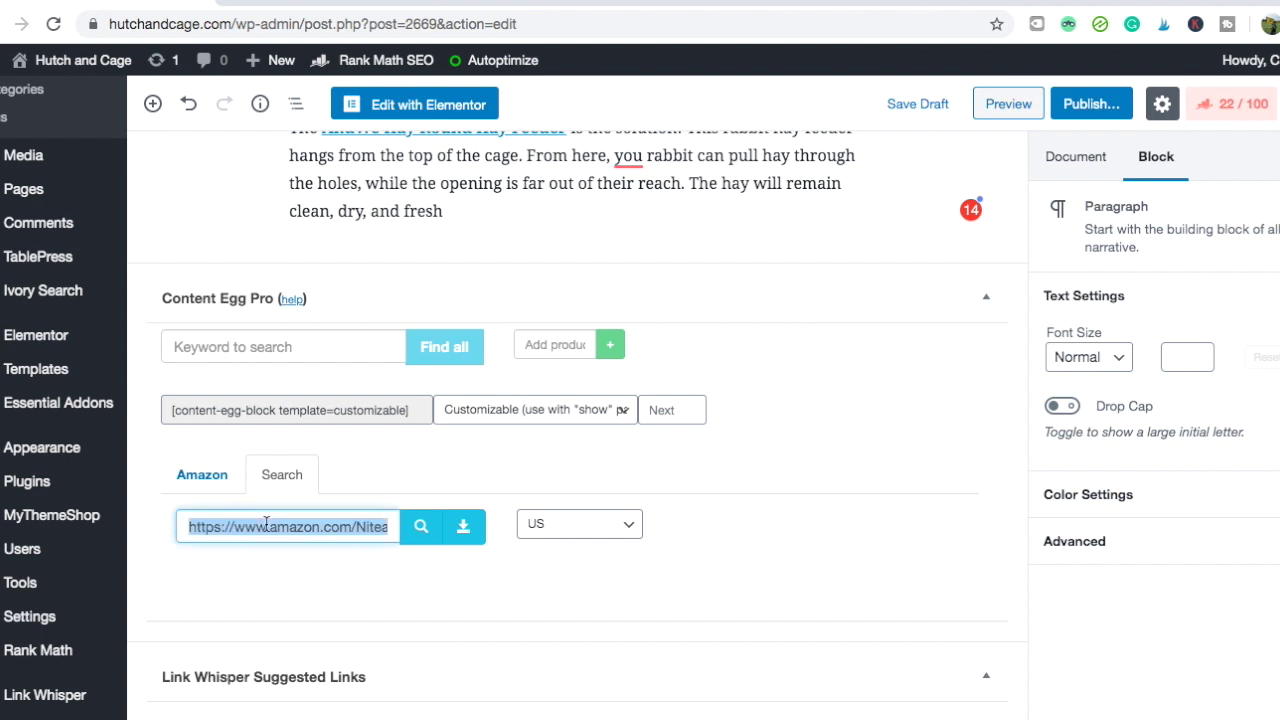
key(ctrl+v)
click(421, 526)
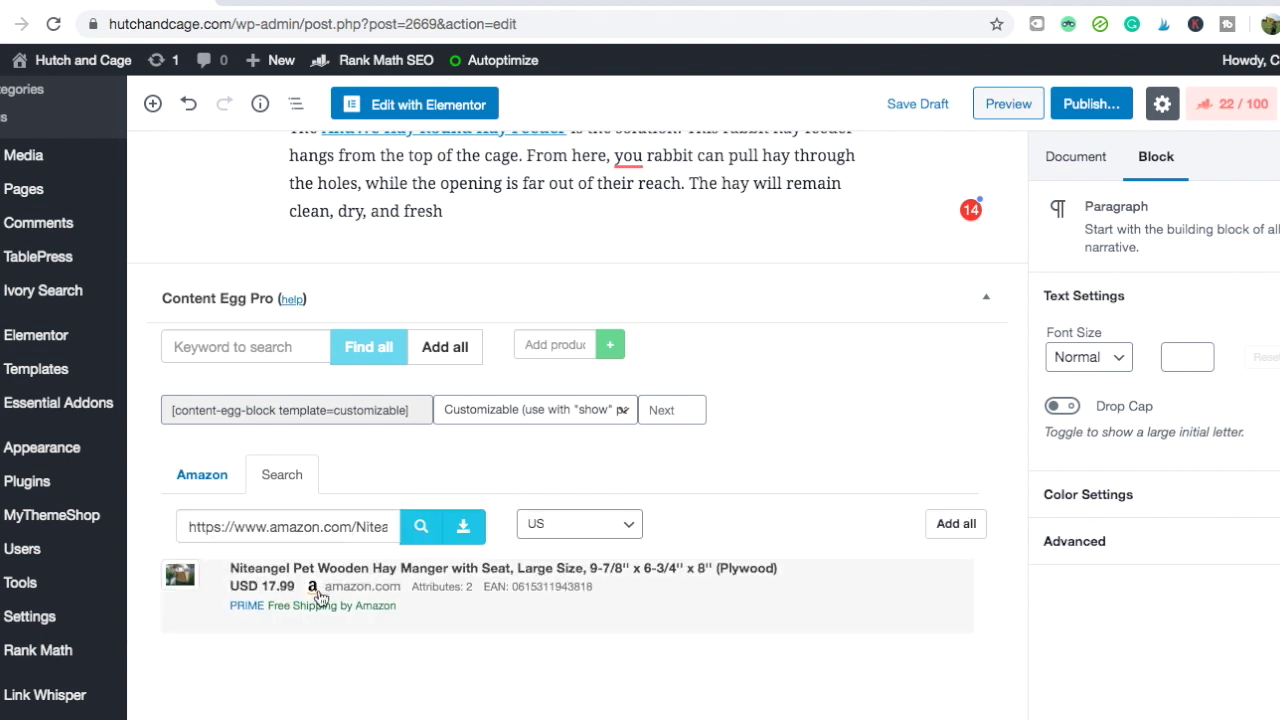
click(322, 590)
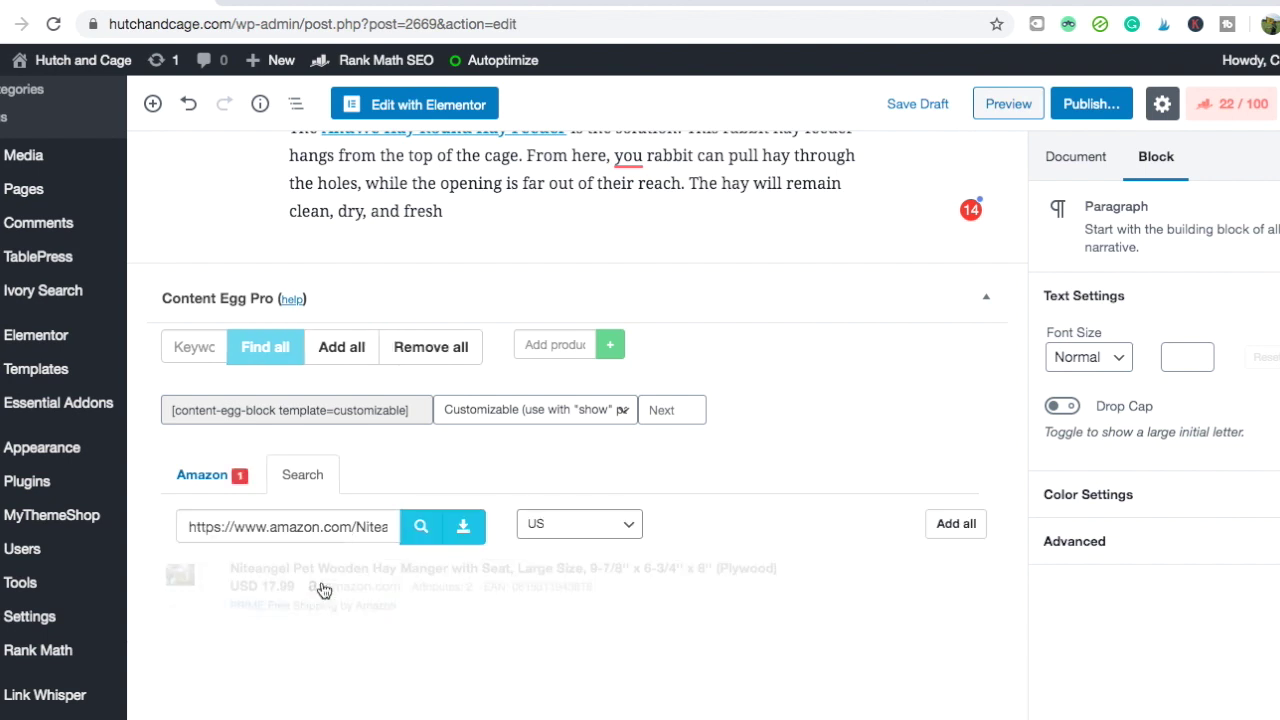
Set the Amazon module's shortcode template to Product card and copy the resulting shortcode
click(205, 476)
scroll(334, 513, down, 1)
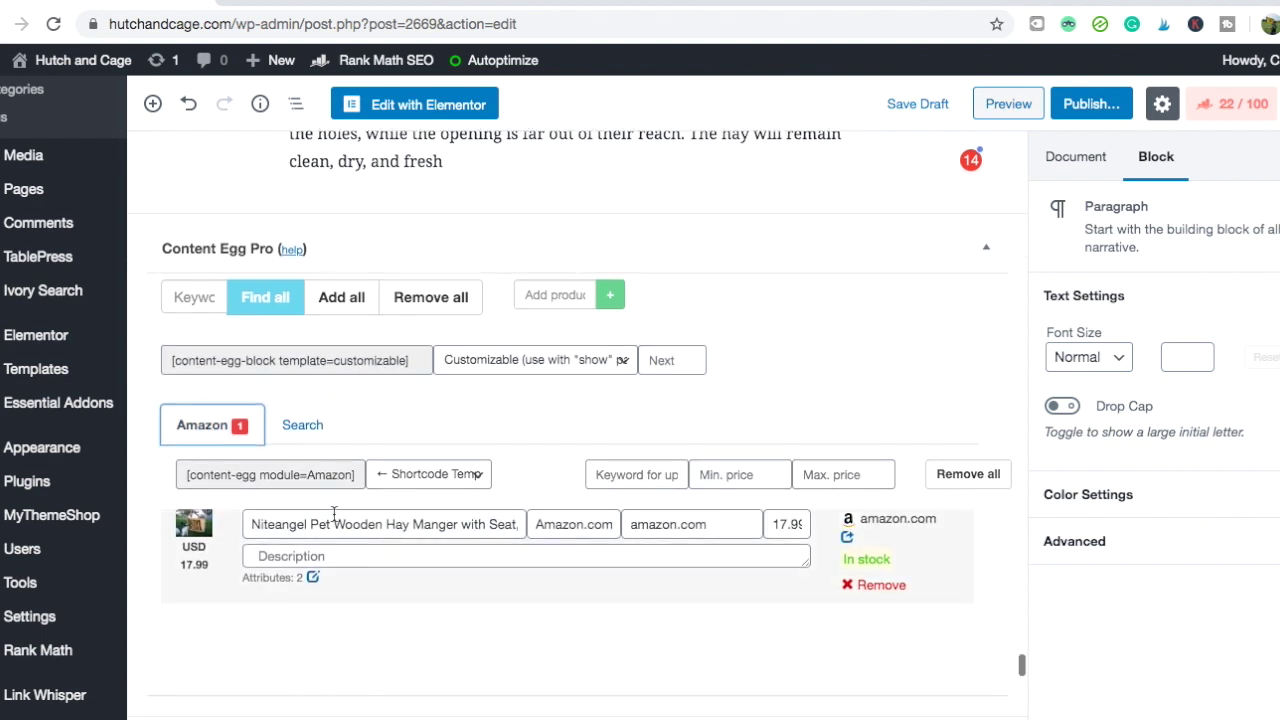
click(408, 476)
click(420, 523)
click(312, 477)
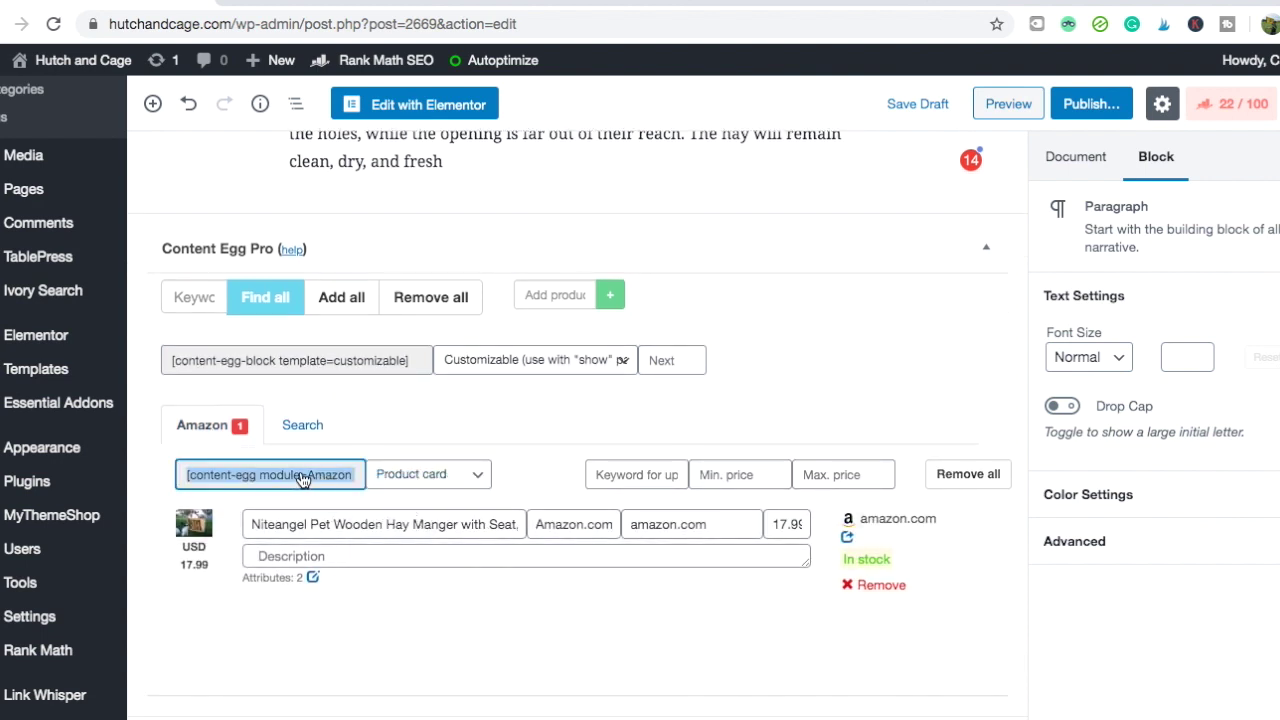
right_click(292, 470)
click(320, 510)
Insert a Shortcode block under the "10.Niteangel Wooded Hay Rack" heading containing [content-egg module=Amazon template=item]
scroll(421, 410, up, 20)
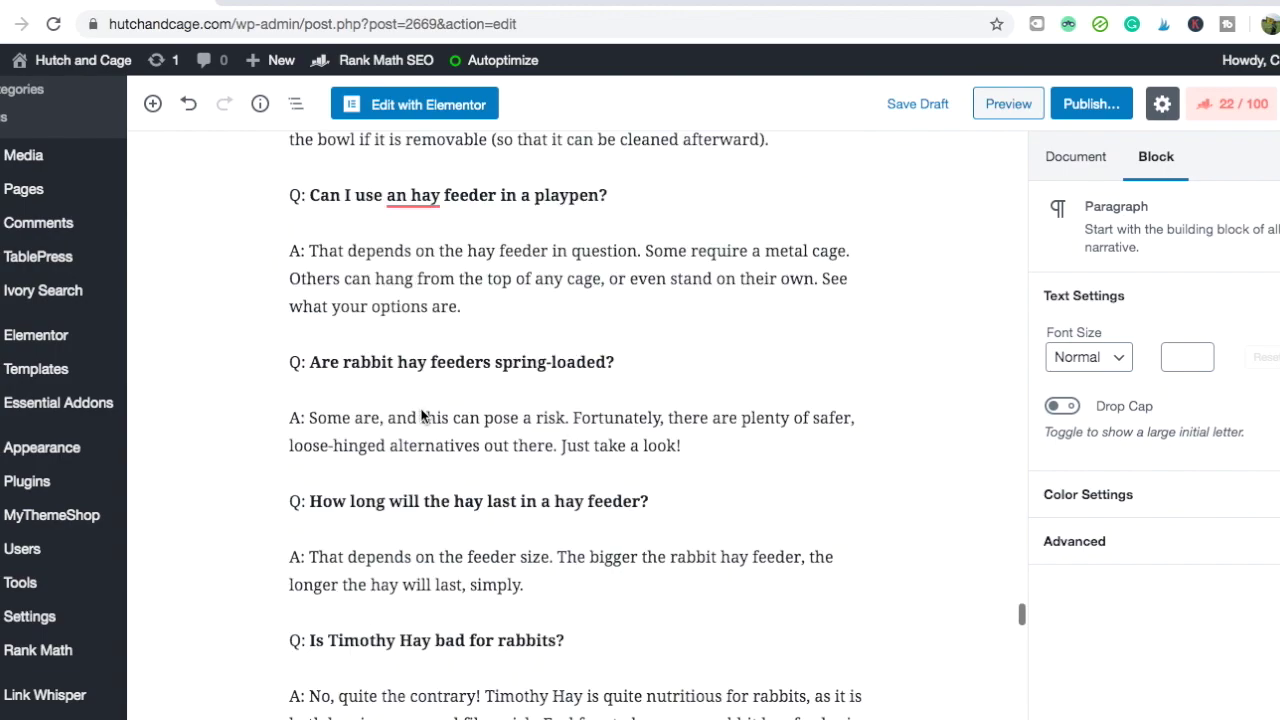
scroll(421, 410, up, 20)
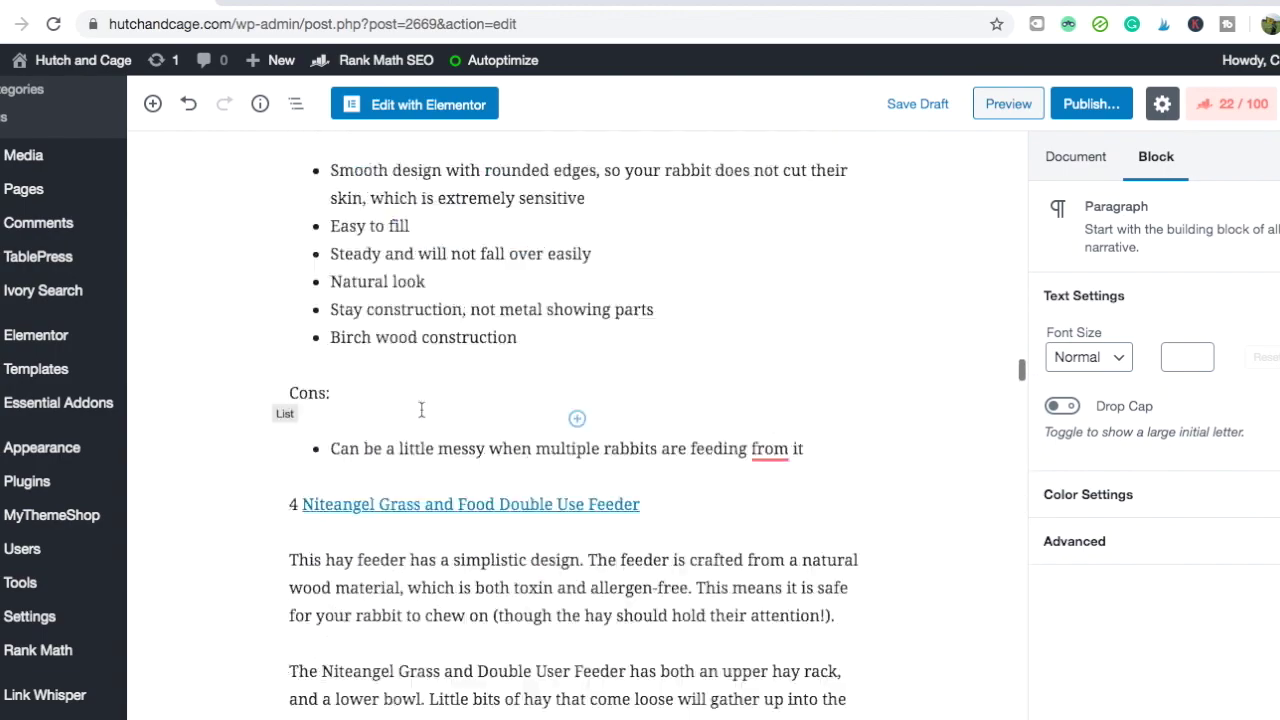
scroll(421, 415, up, 3)
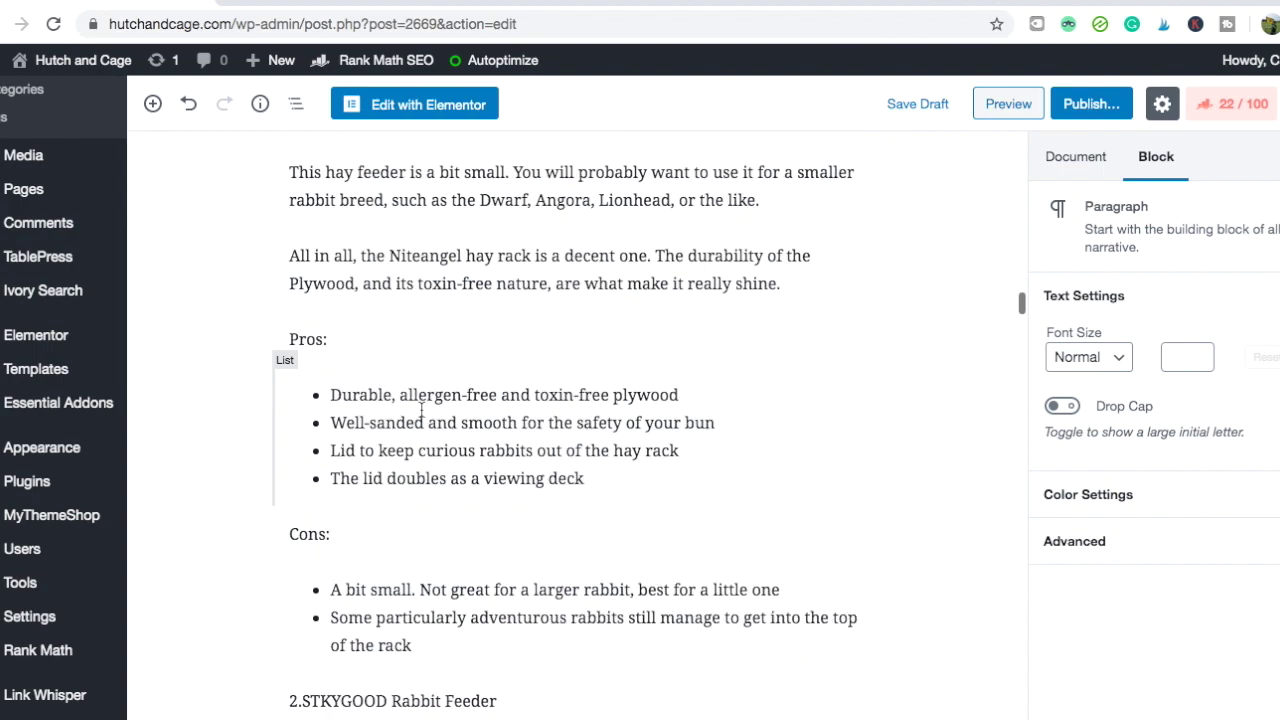
scroll(421, 411, up, 18)
scroll(438, 447, down, 11)
scroll(438, 447, up, 5)
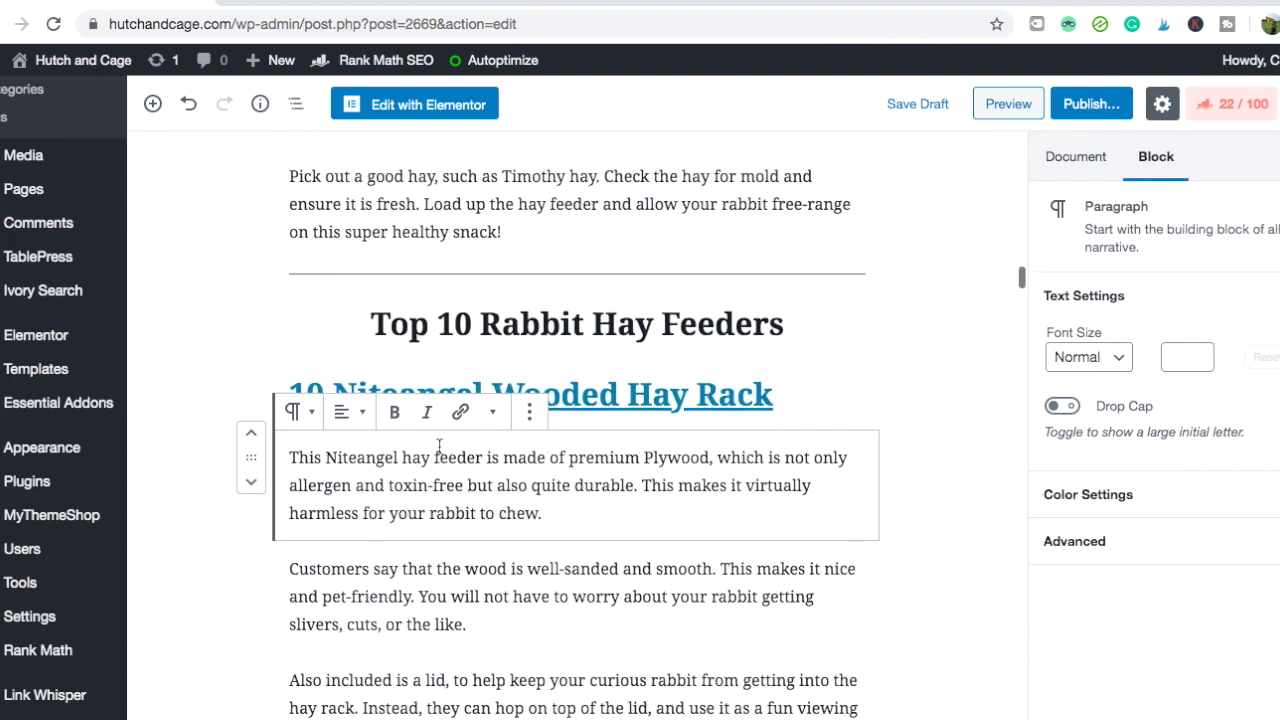
click(586, 592)
click(578, 429)
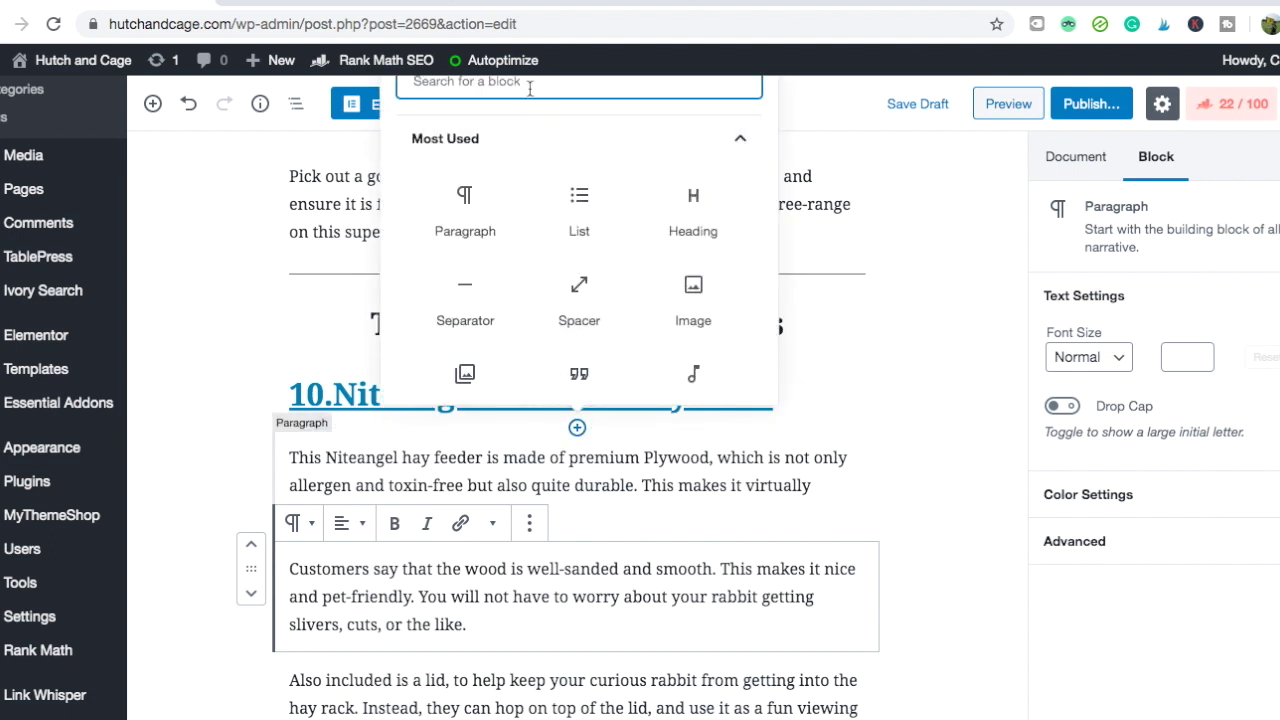
text(shj)
key(BackSpace)
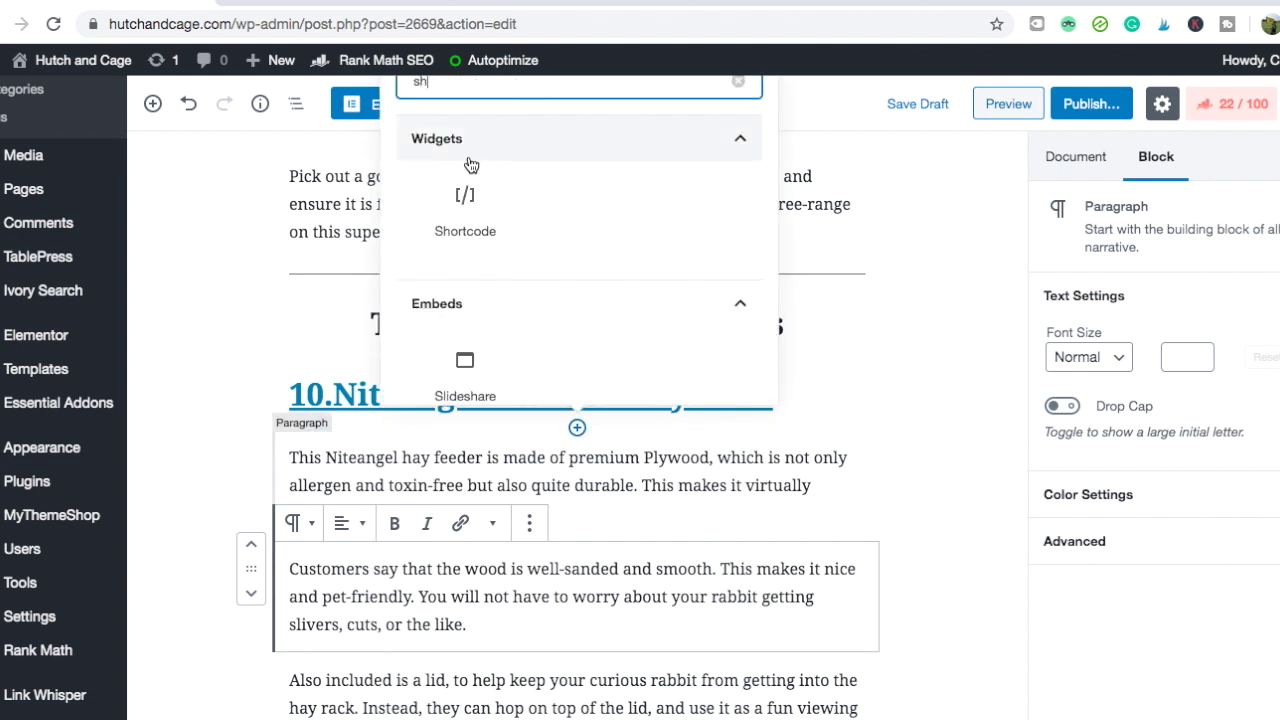
click(464, 199)
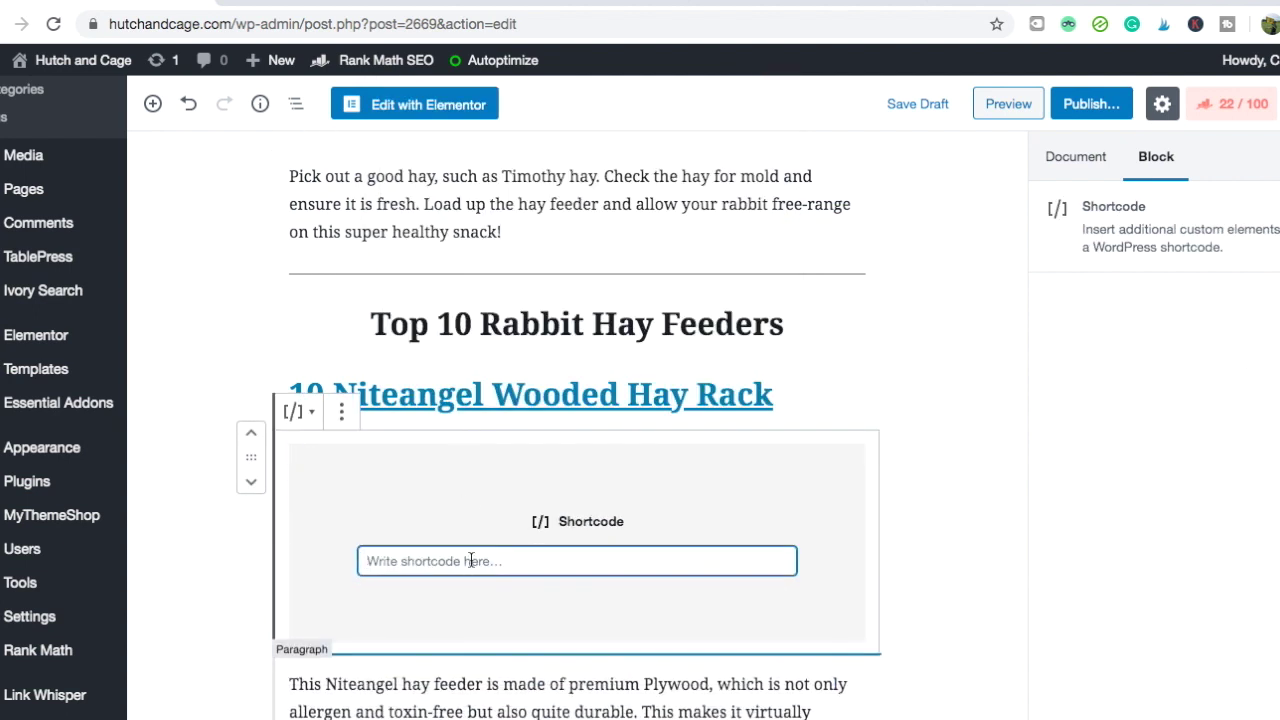
key(ctrl+v)
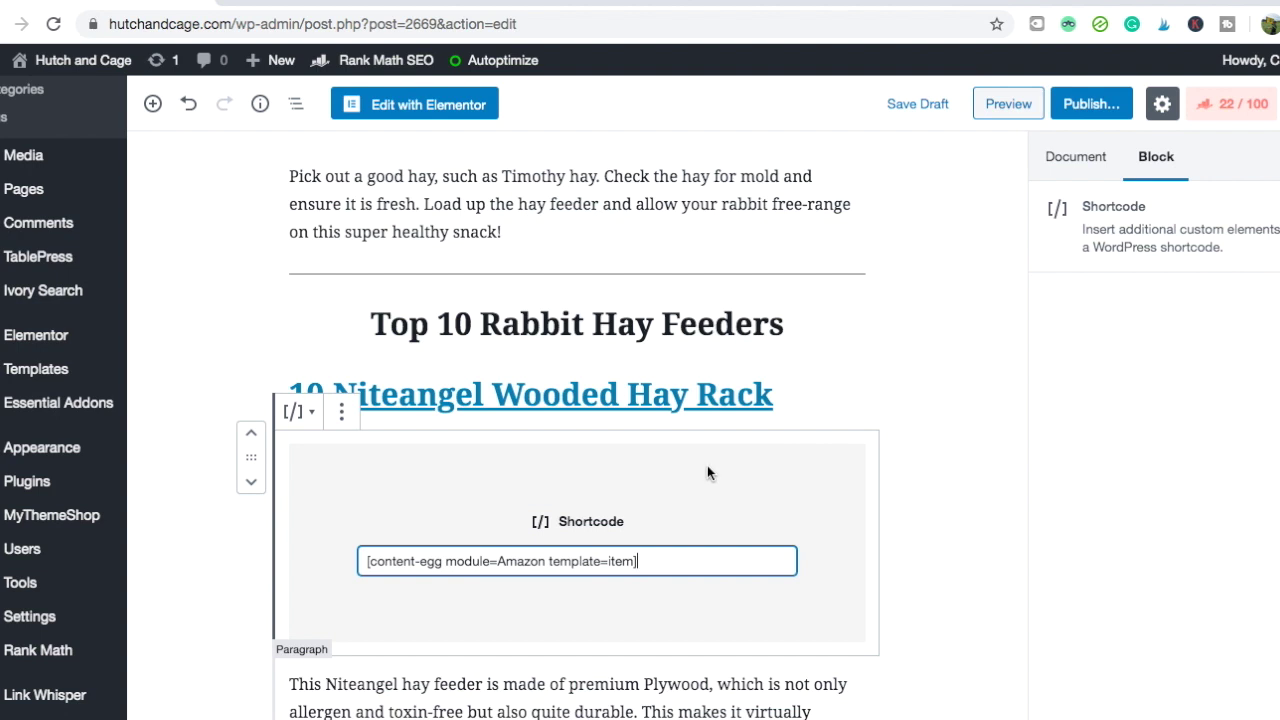
Save the post as a draft and open its preview
click(910, 108)
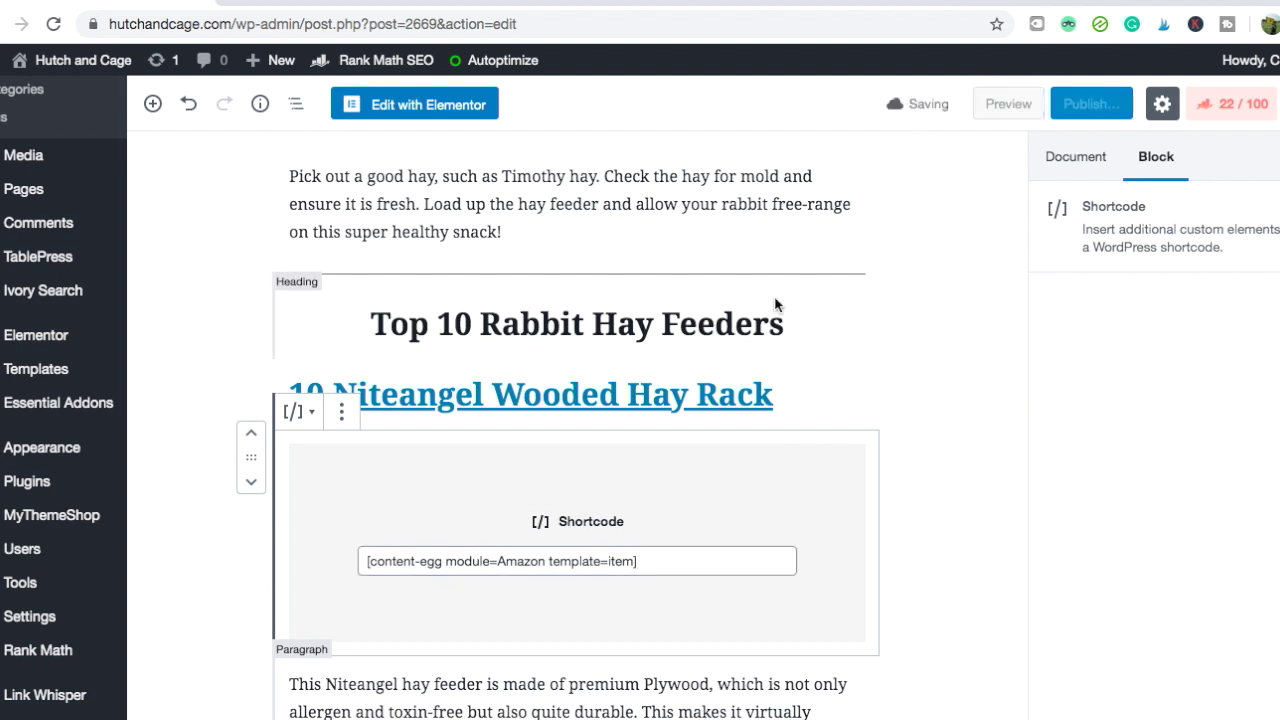
scroll(775, 304, down, 3)
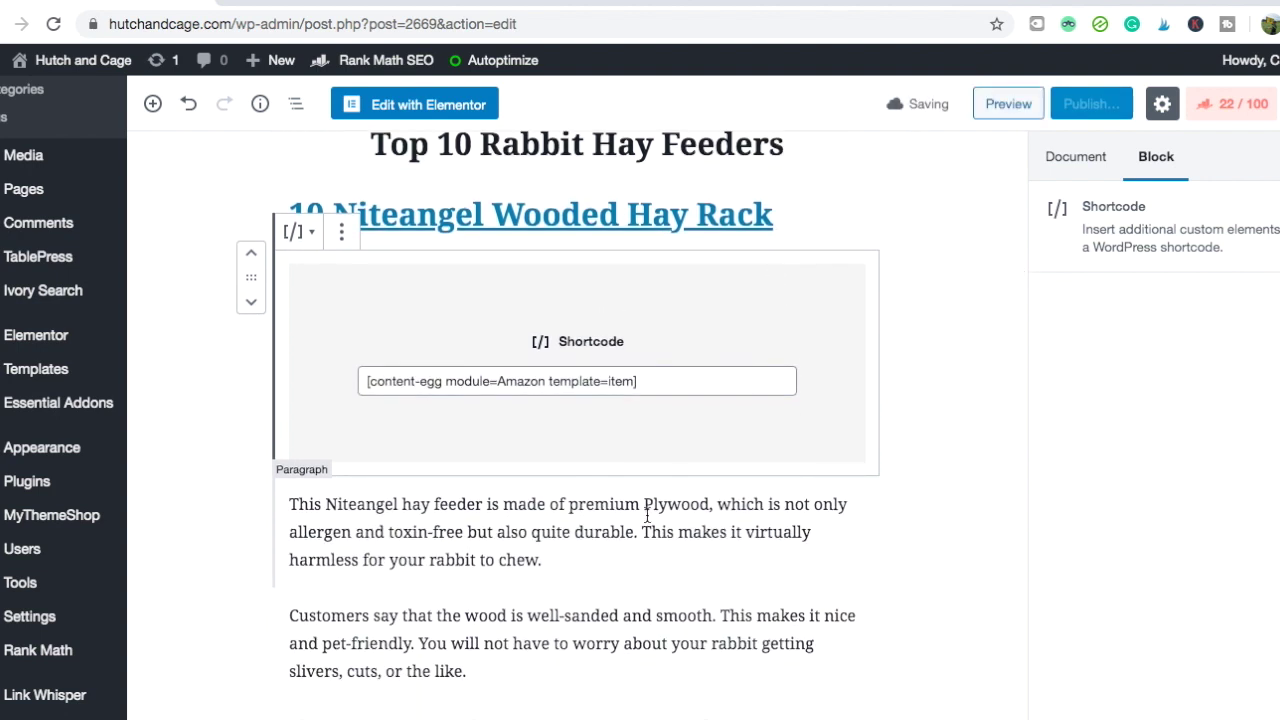
click(1004, 110)
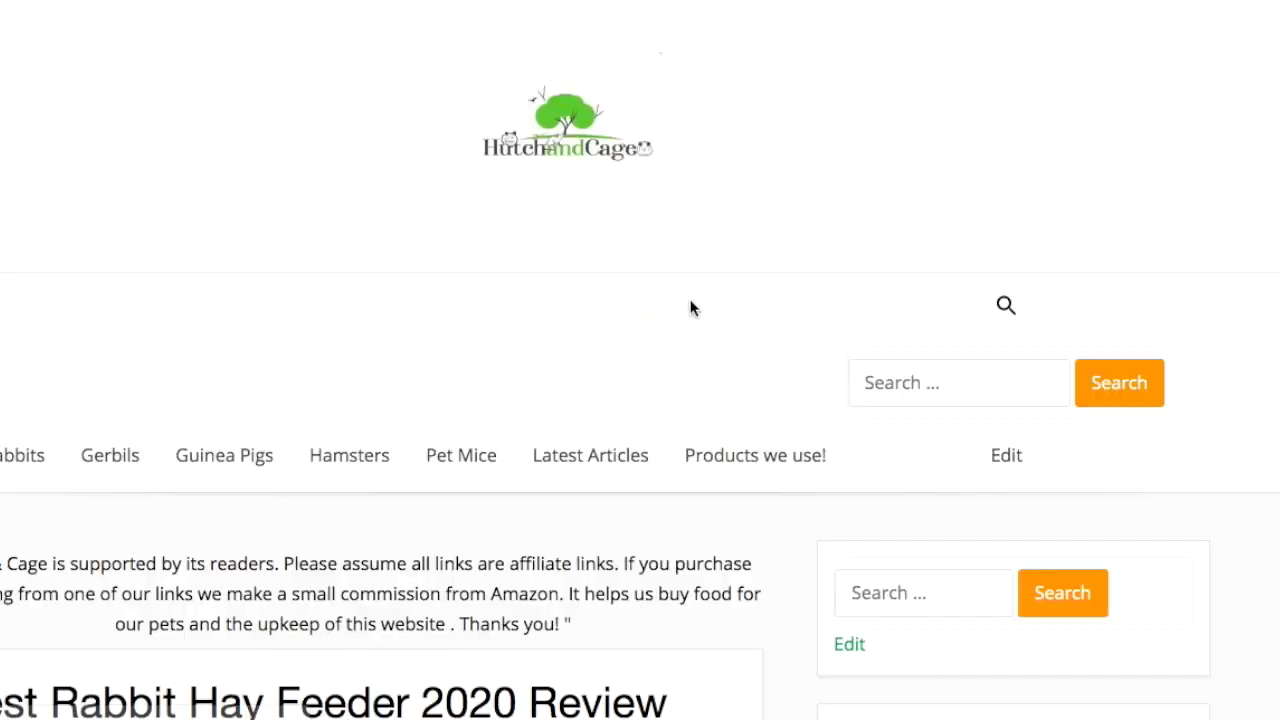
Examine the product card and its features list under the Niteangel Wooded Hay Rack heading in the preview
scroll(615, 373, down, 15)
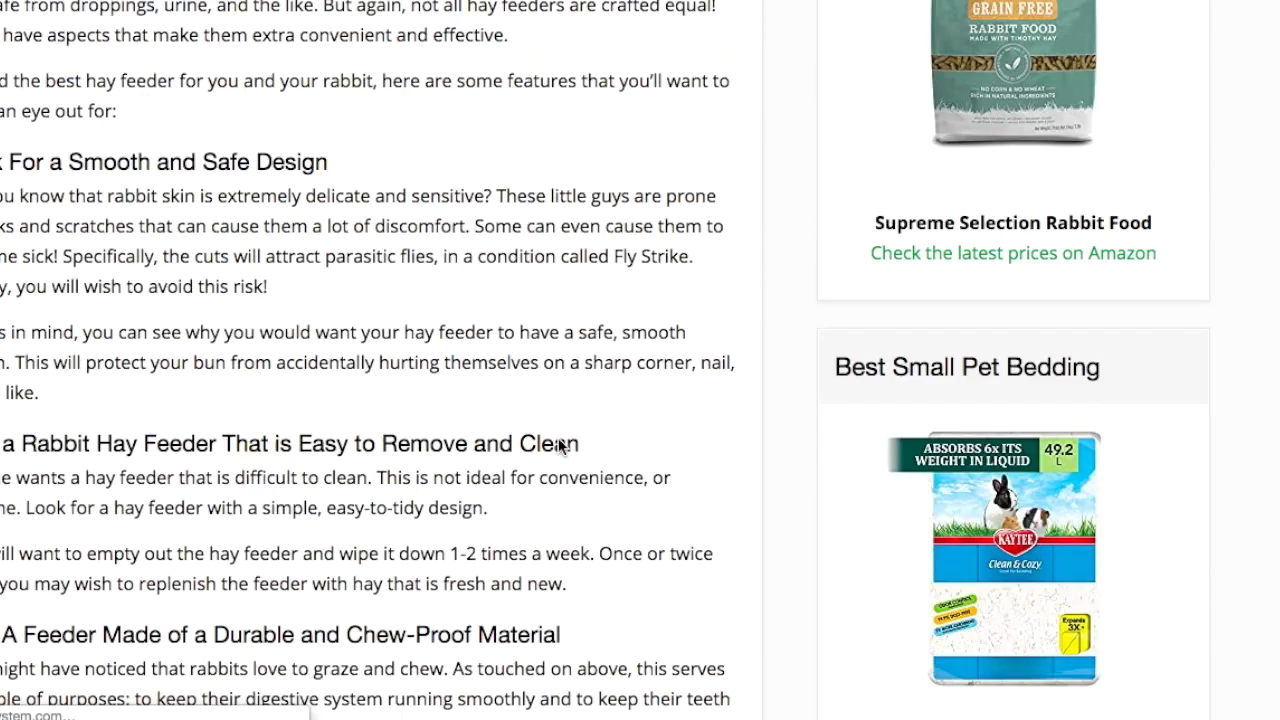
scroll(560, 445, down, 15)
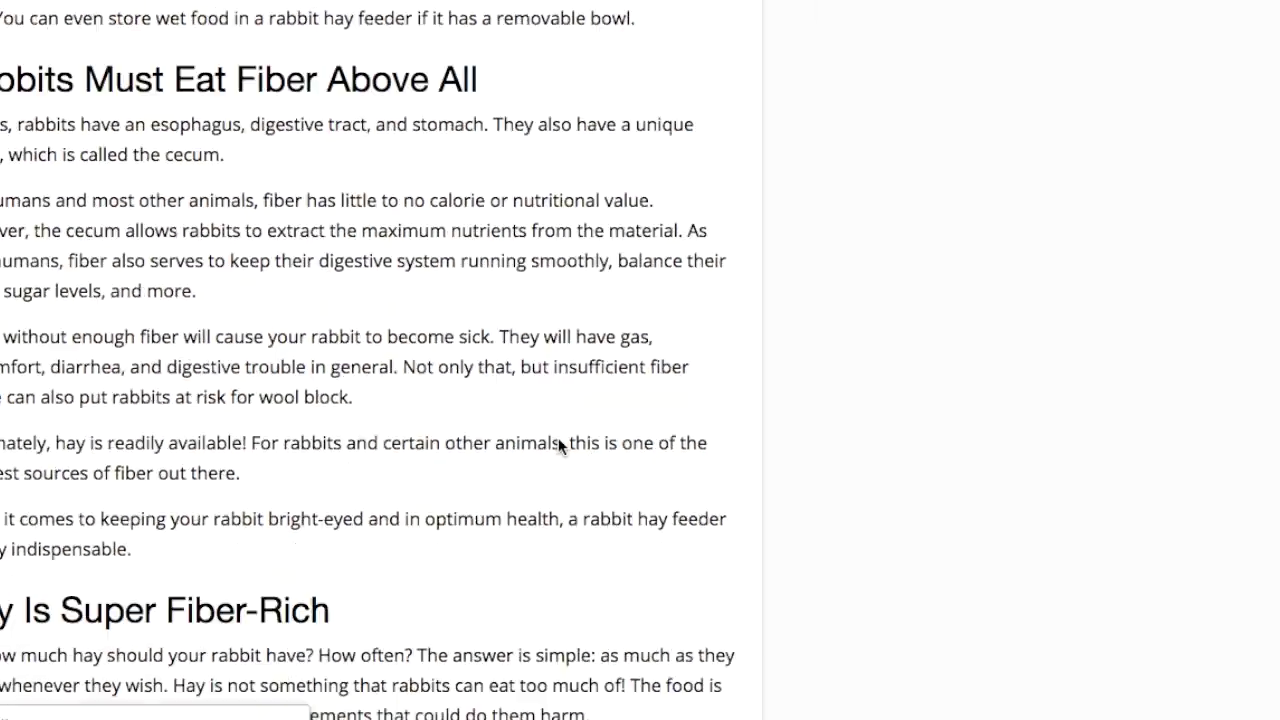
scroll(558, 445, up, 5)
scroll(558, 445, down, 1)
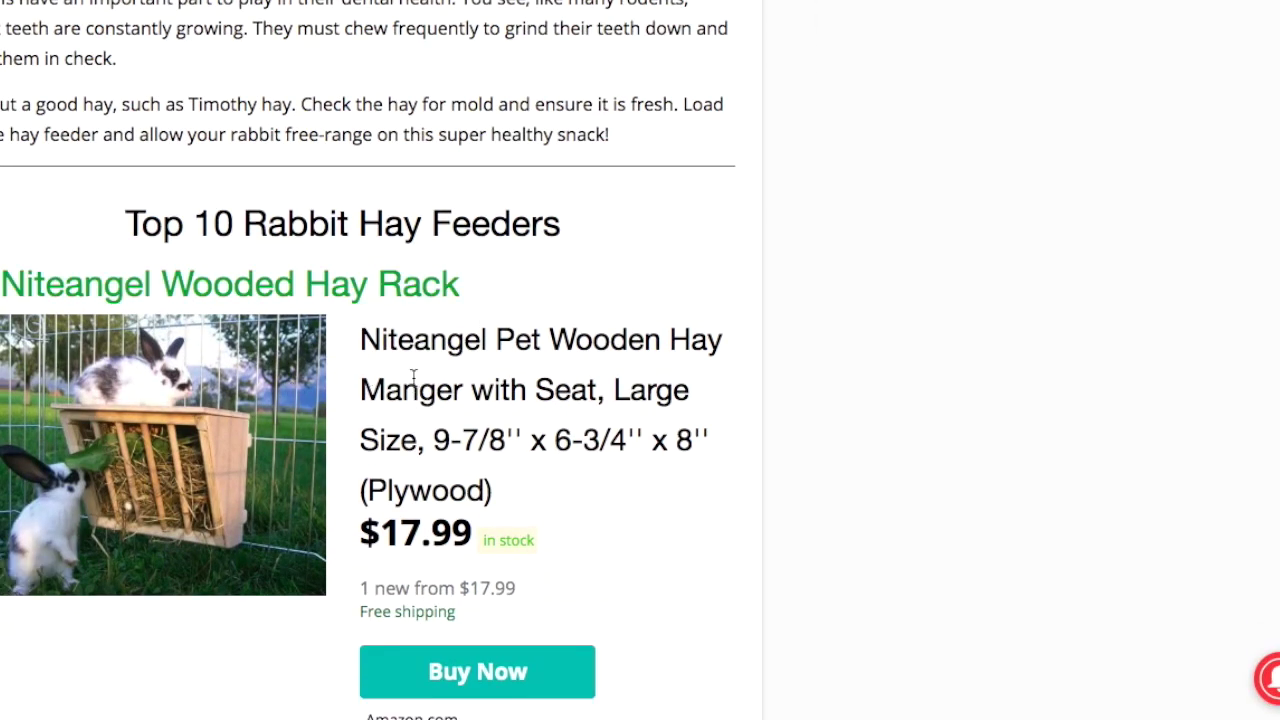
scroll(381, 385, down, 1)
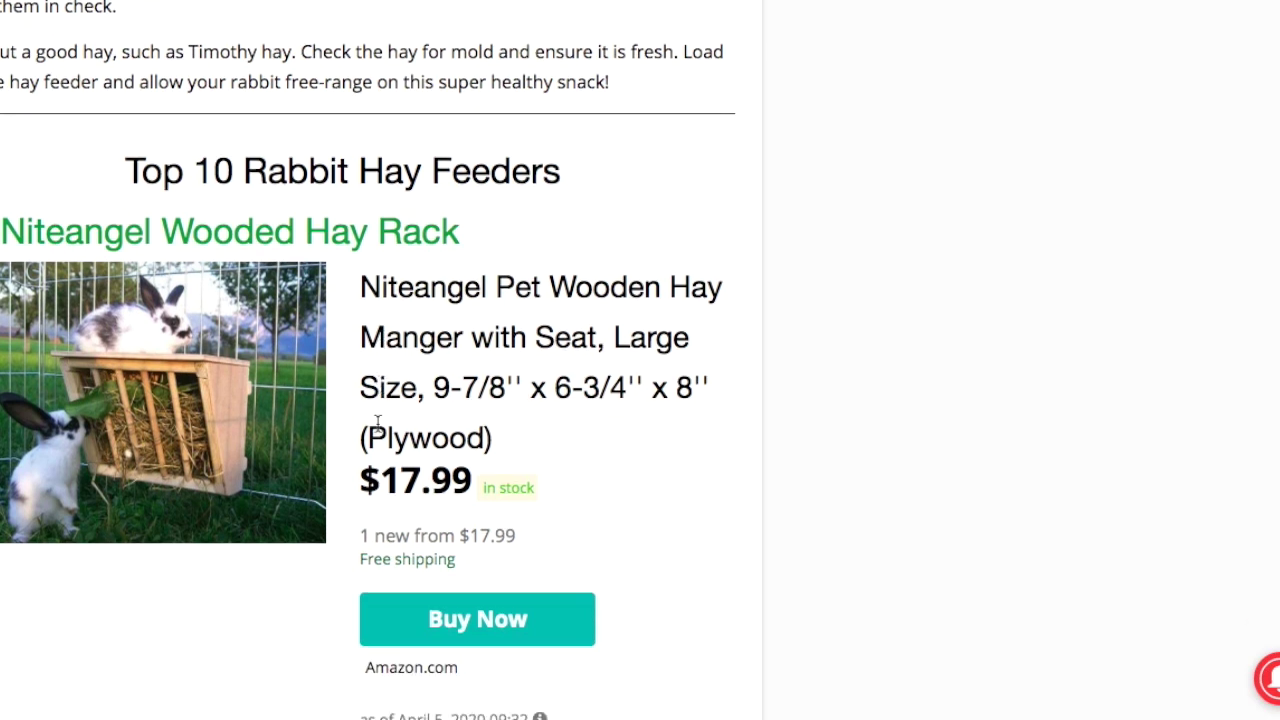
scroll(377, 421, down, 11)
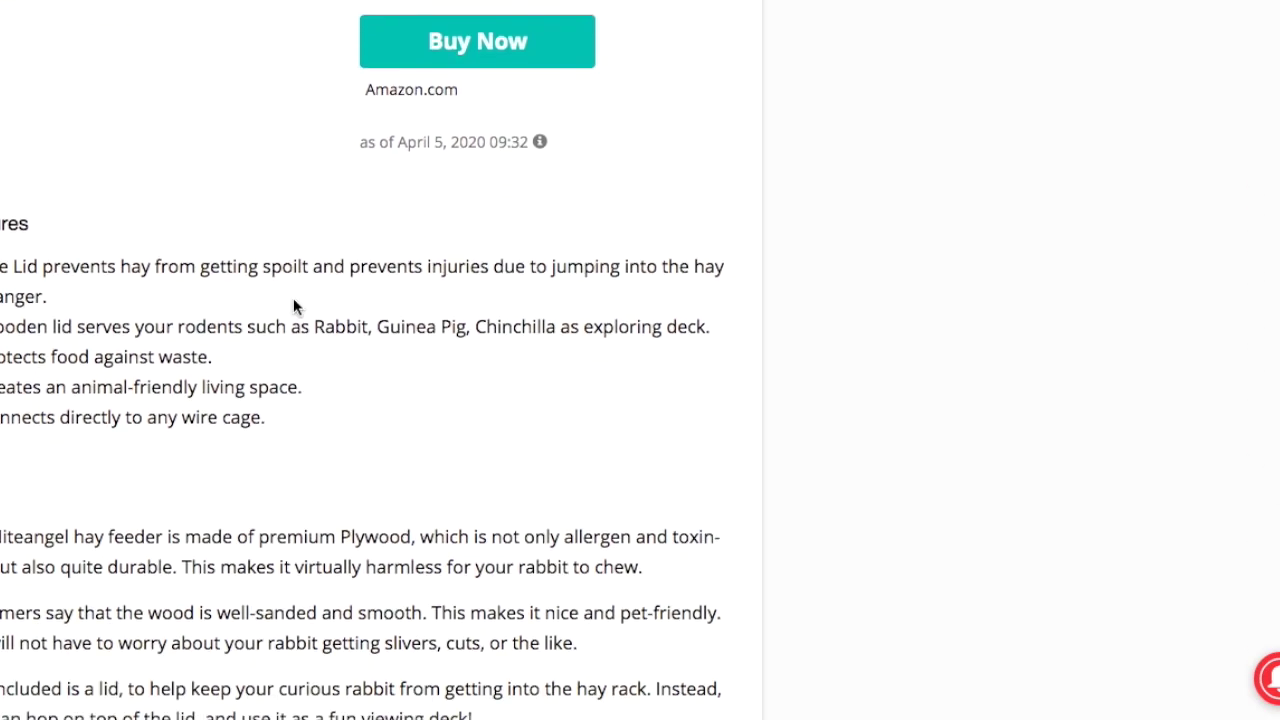
Review the preview's layout from the Top 10 Rabbit Hay Feeders heading through the Niteangel card, review text and pros and cons lists
scroll(180, 360, up, 2)
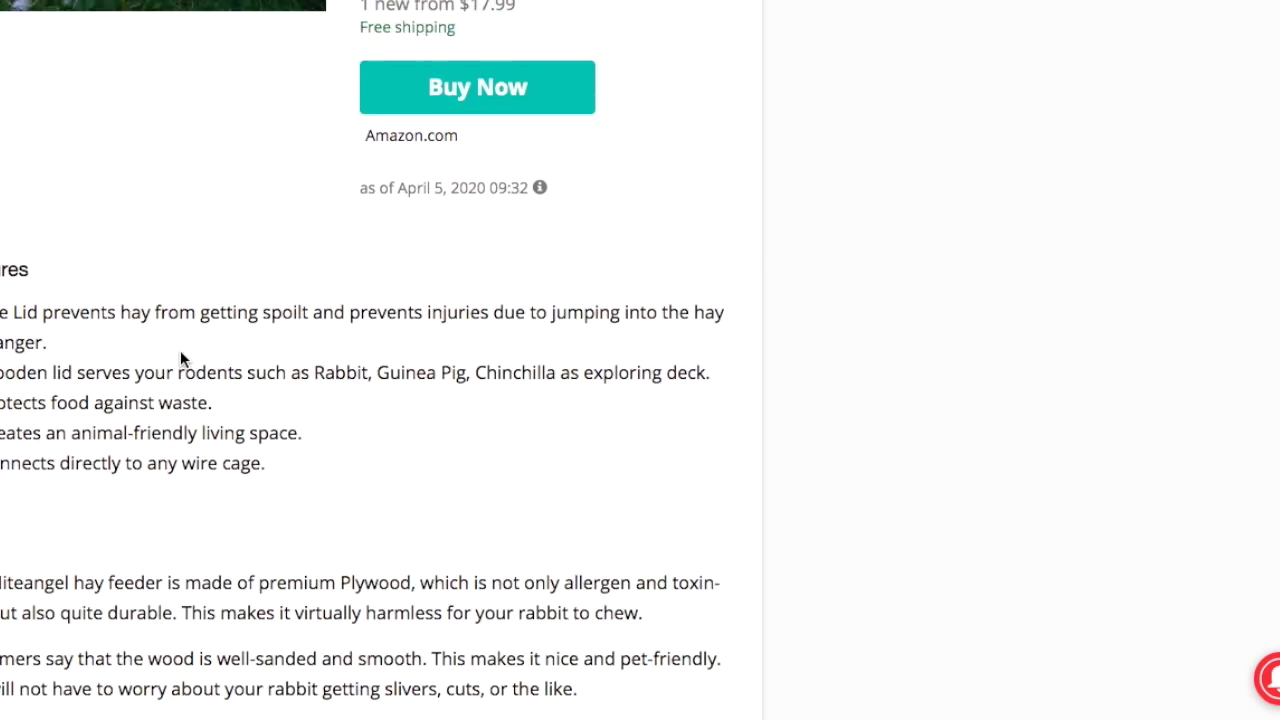
scroll(263, 519, up, 1)
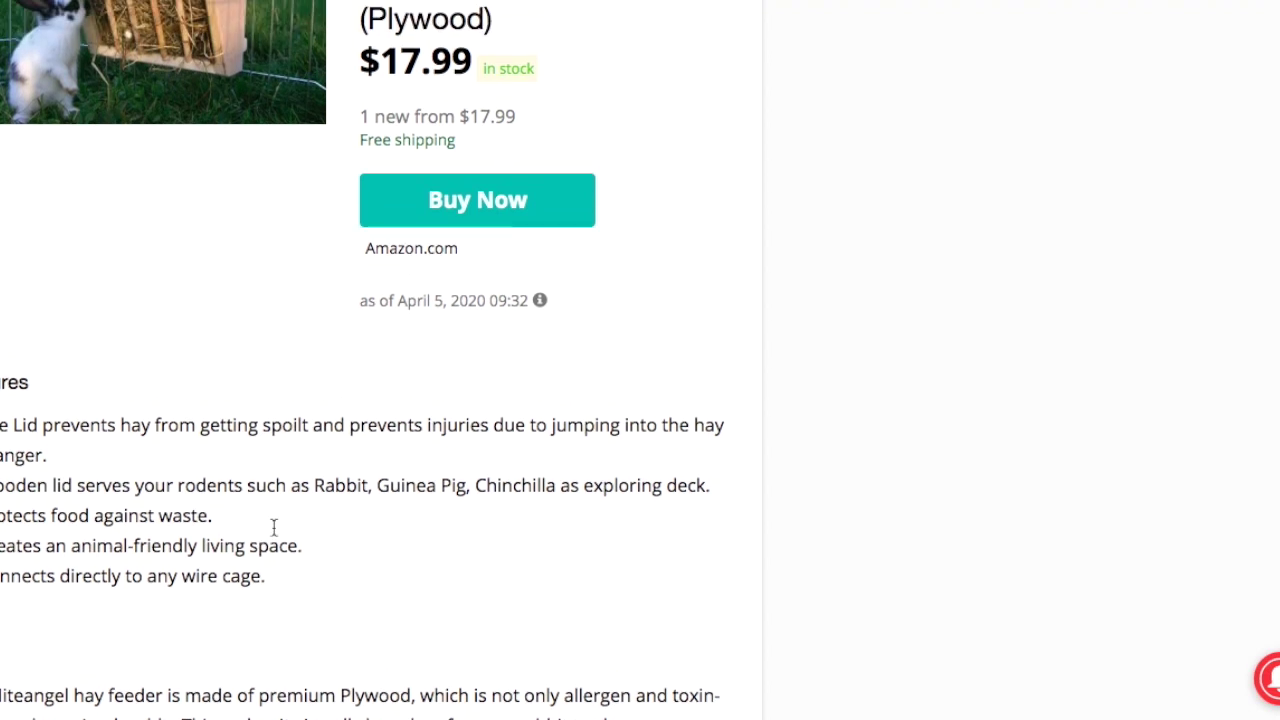
scroll(279, 598, up, 6)
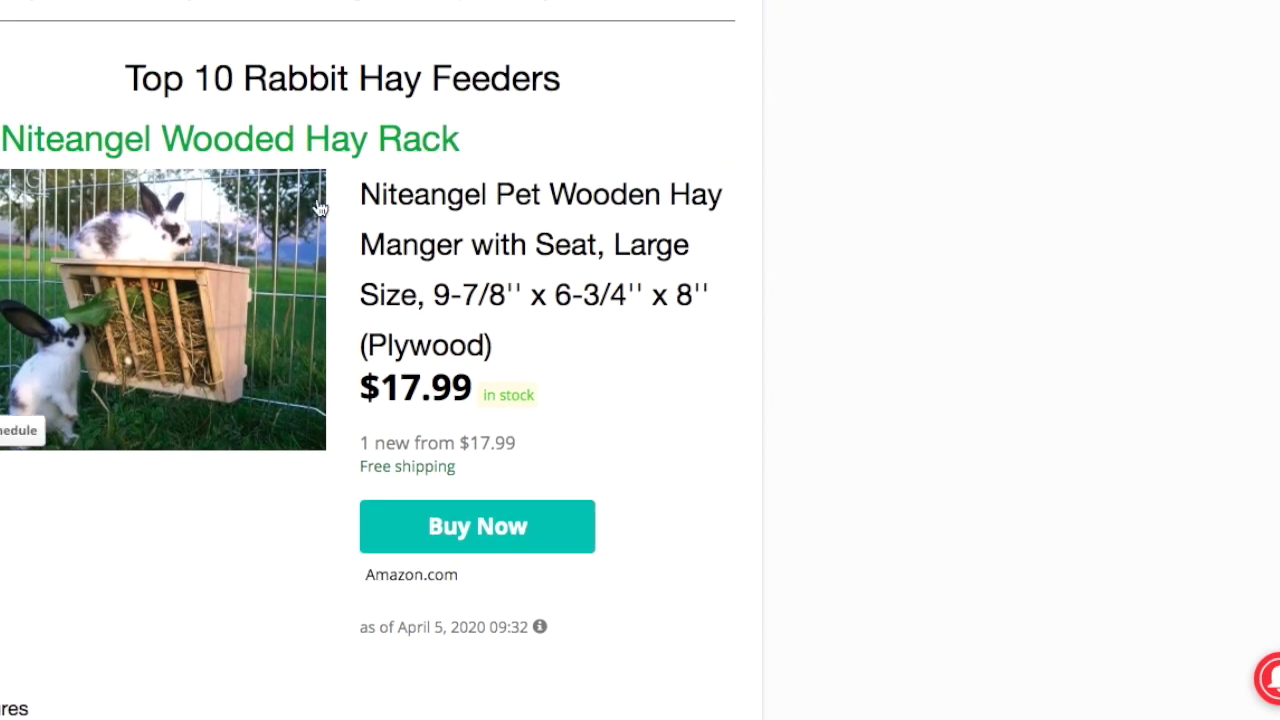
scroll(251, 423, down, 14)
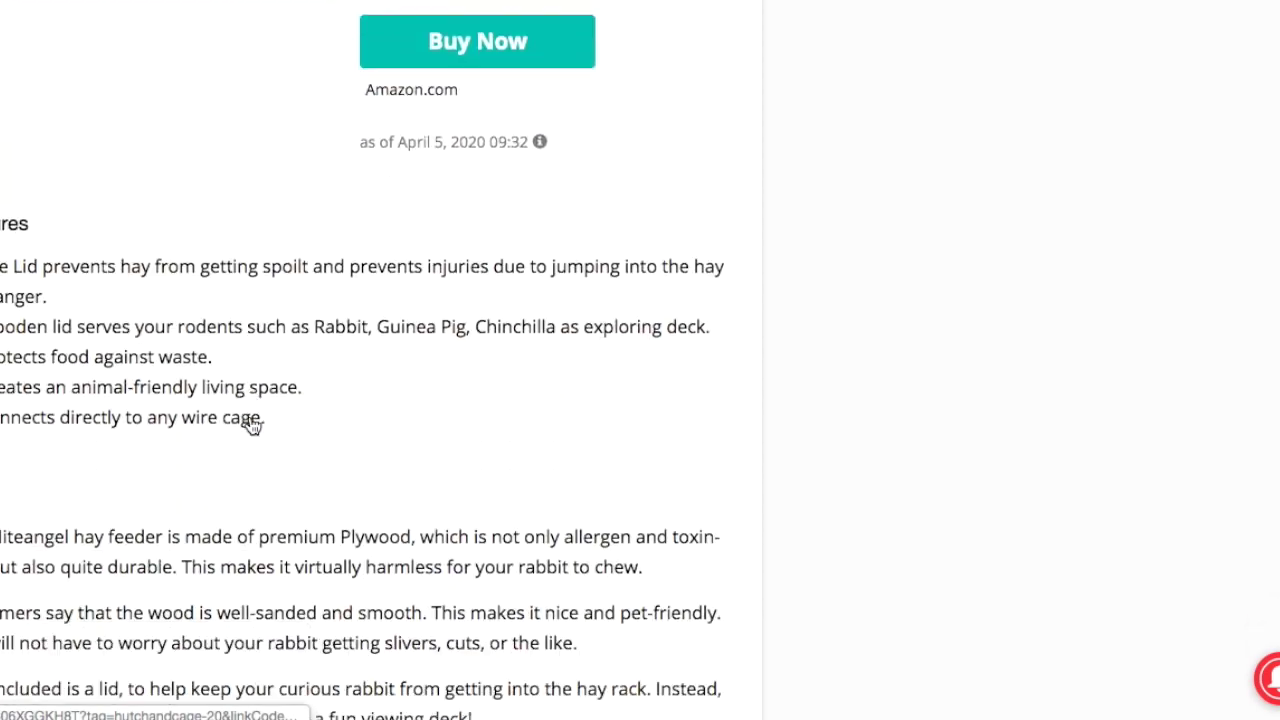
scroll(246, 451, down, 8)
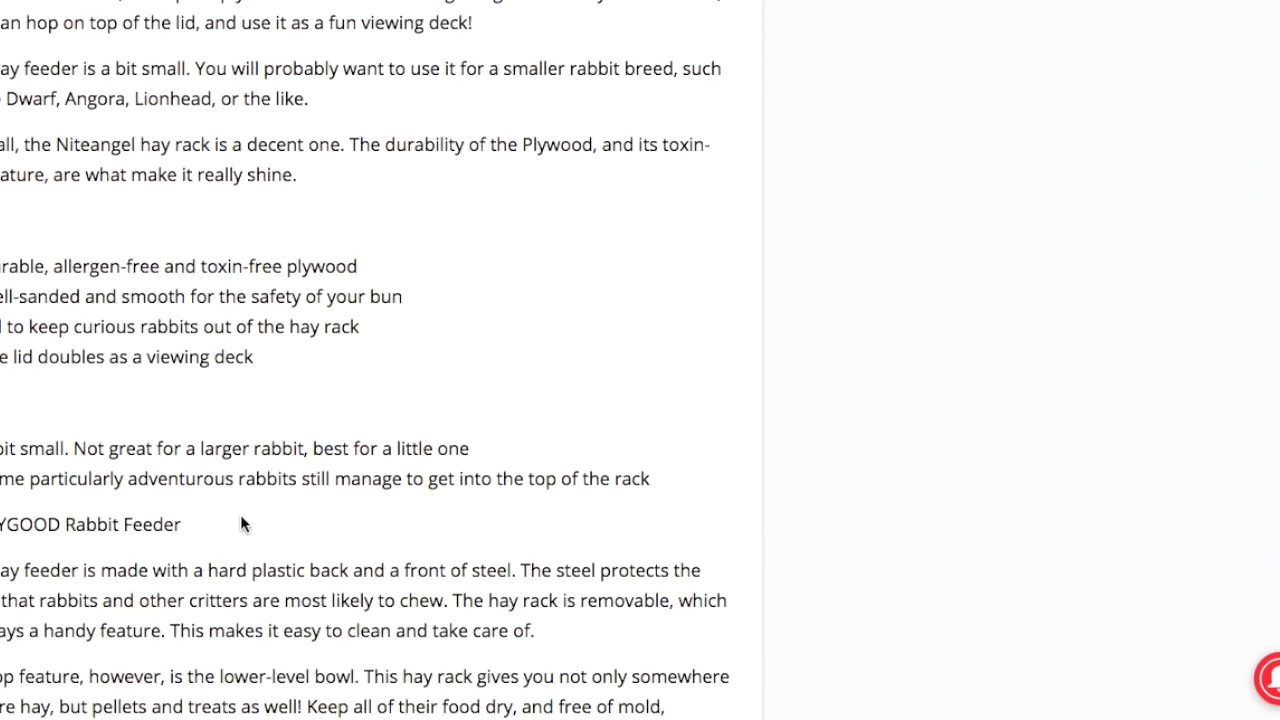
scroll(240, 435, down, 2)
scroll(240, 435, up, 20)
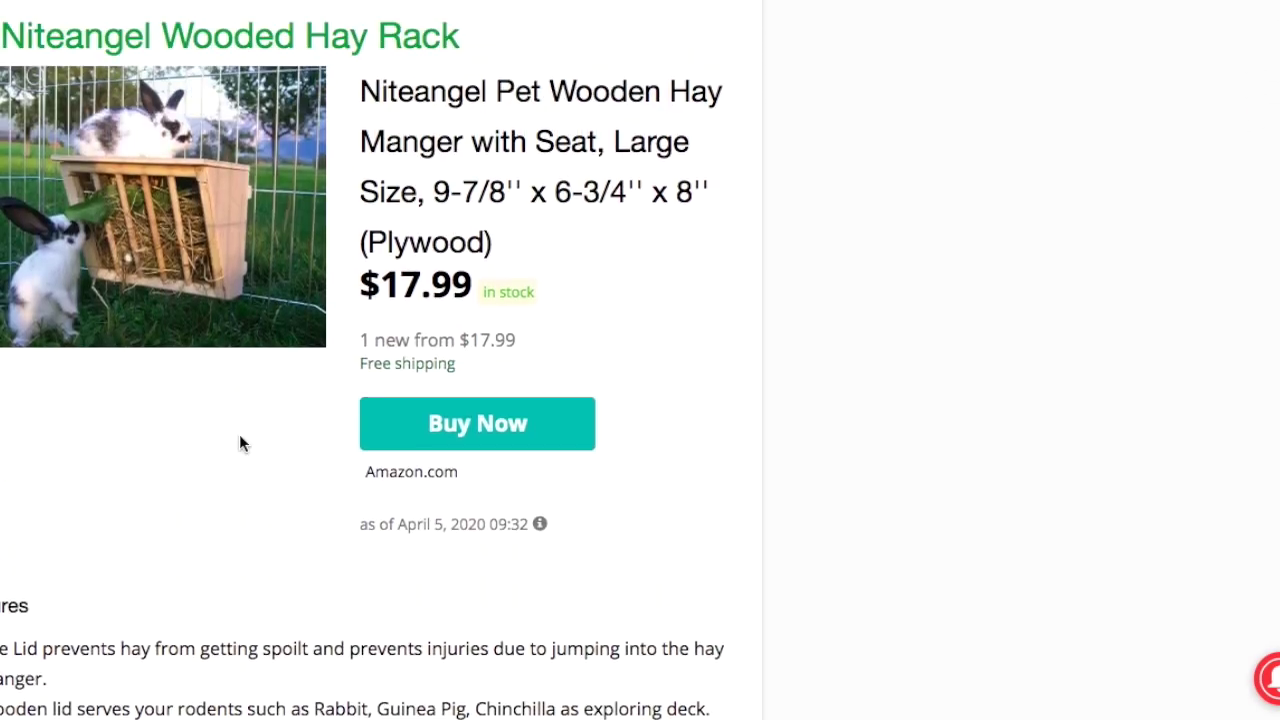
scroll(308, 392, up, 3)
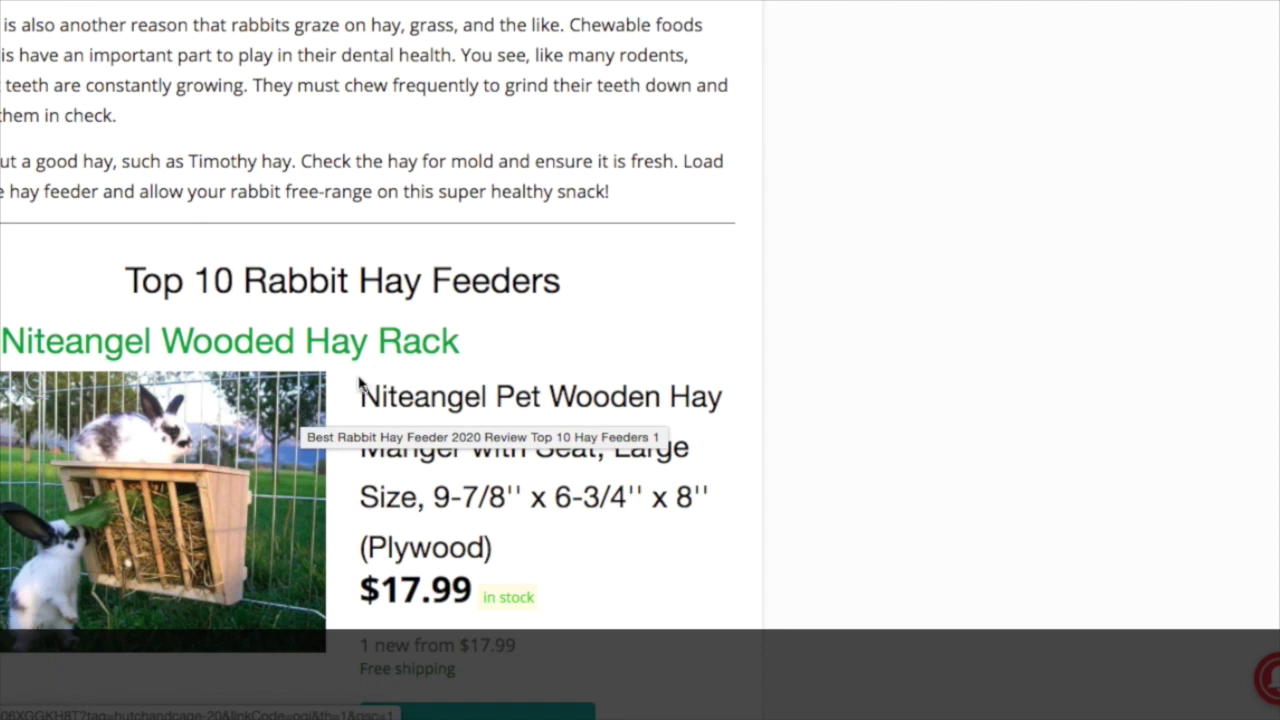
scroll(286, 423, down, 2)
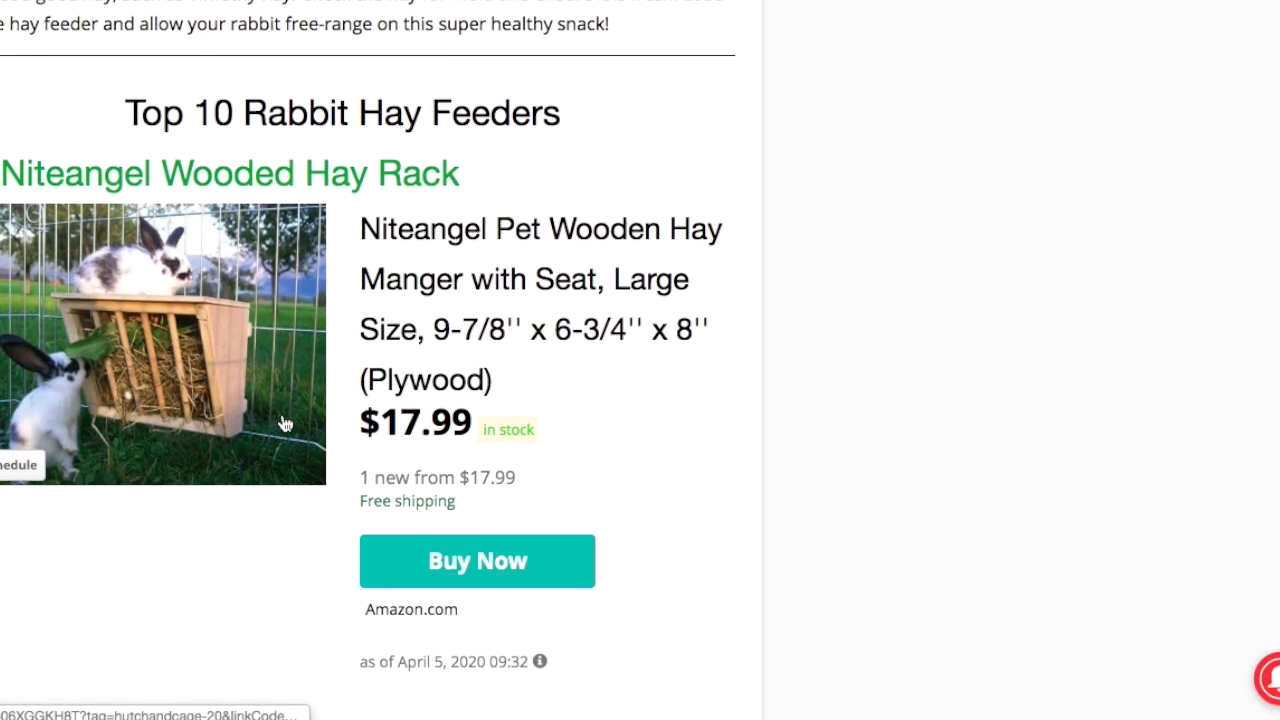
scroll(285, 425, up, 3)
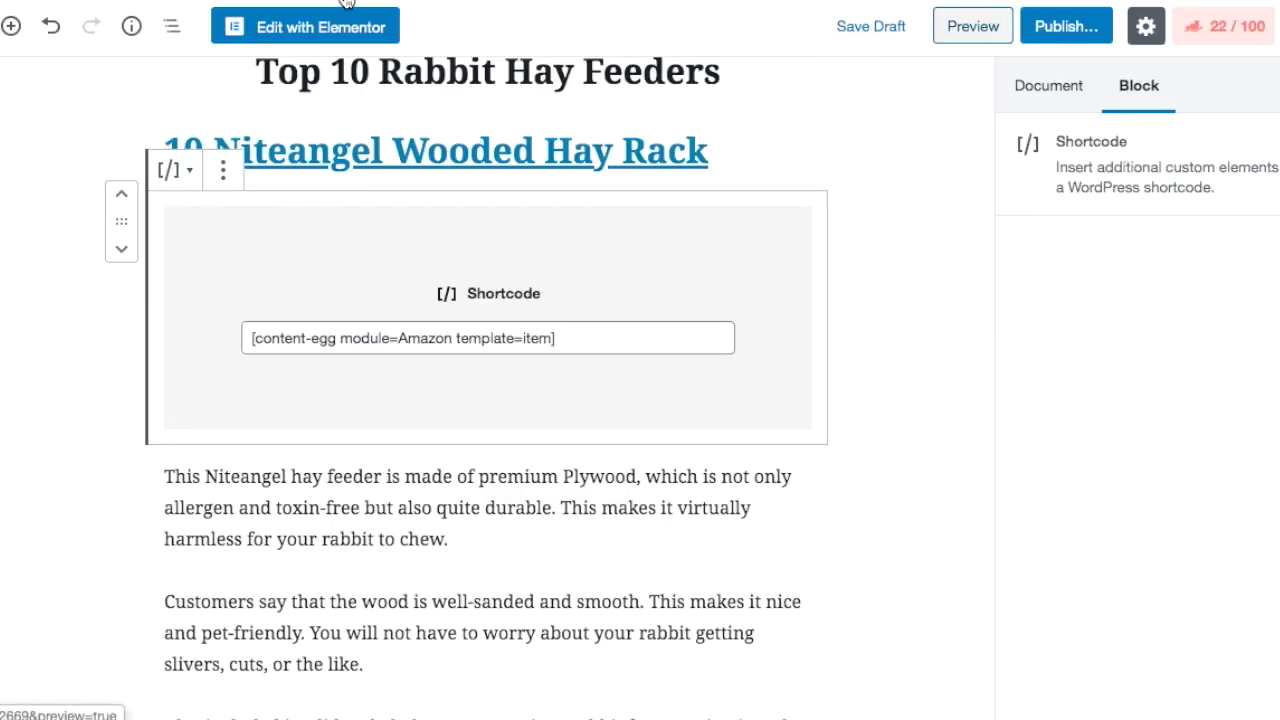
Insert a Spacer block between the "10.Niteangel Wooded Hay Rack" heading and the shortcode, with a height of 20 pixels
click(475, 542)
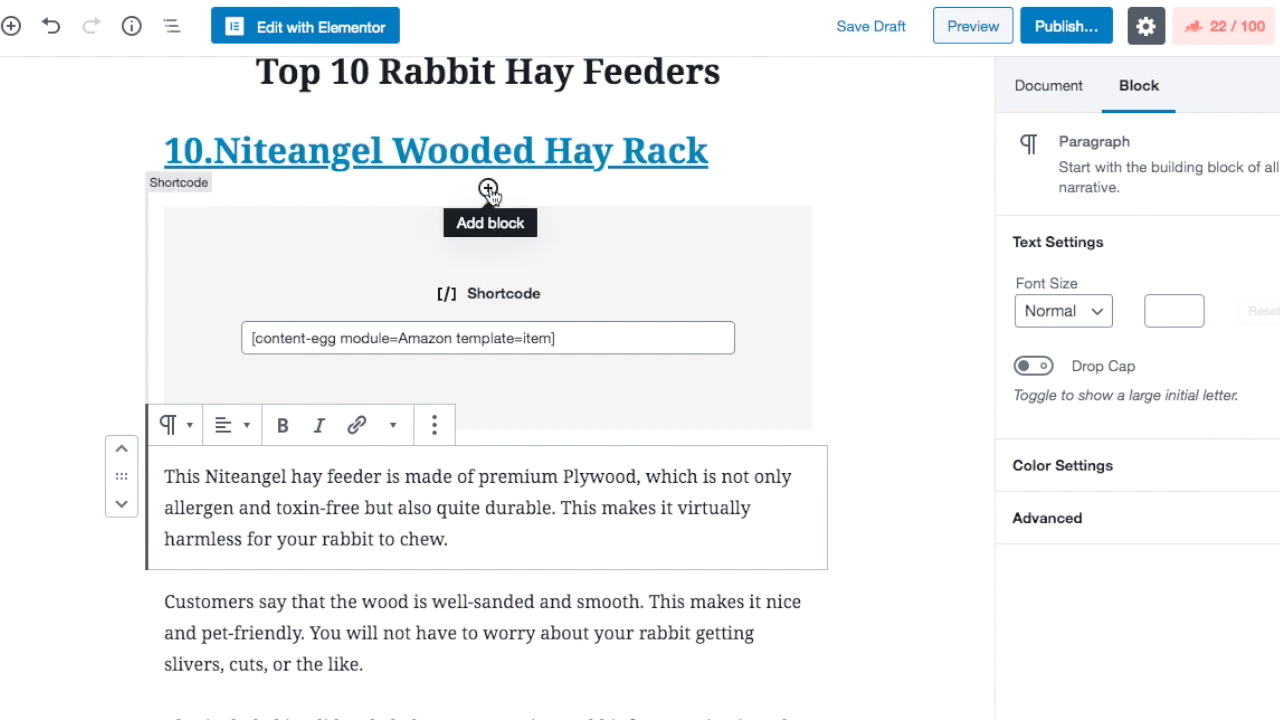
click(488, 189)
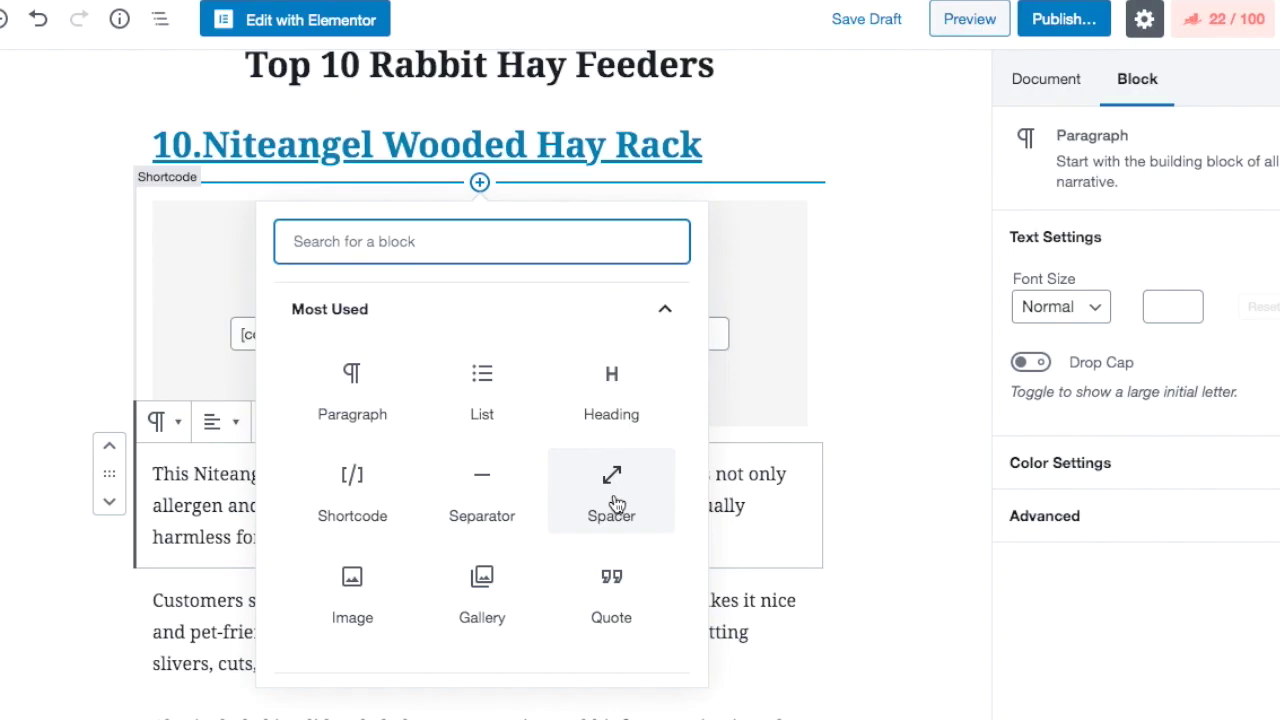
click(614, 495)
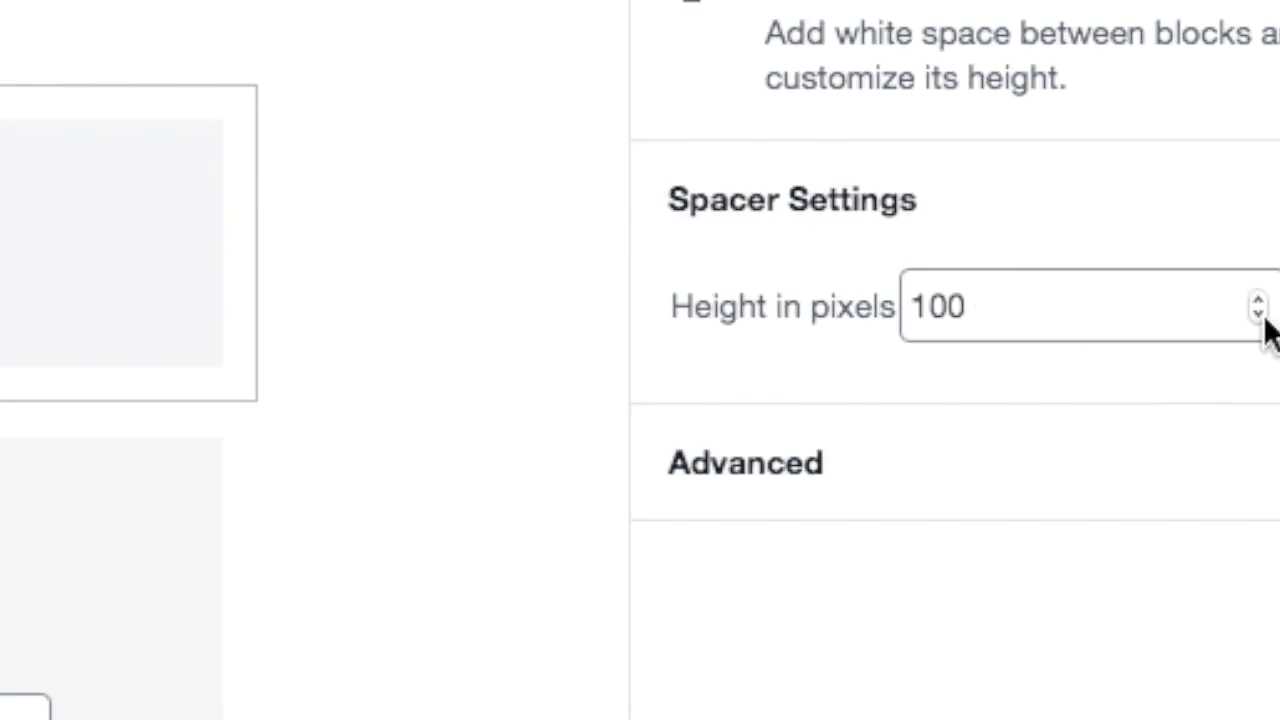
drag(1260, 300, 1260, 300)
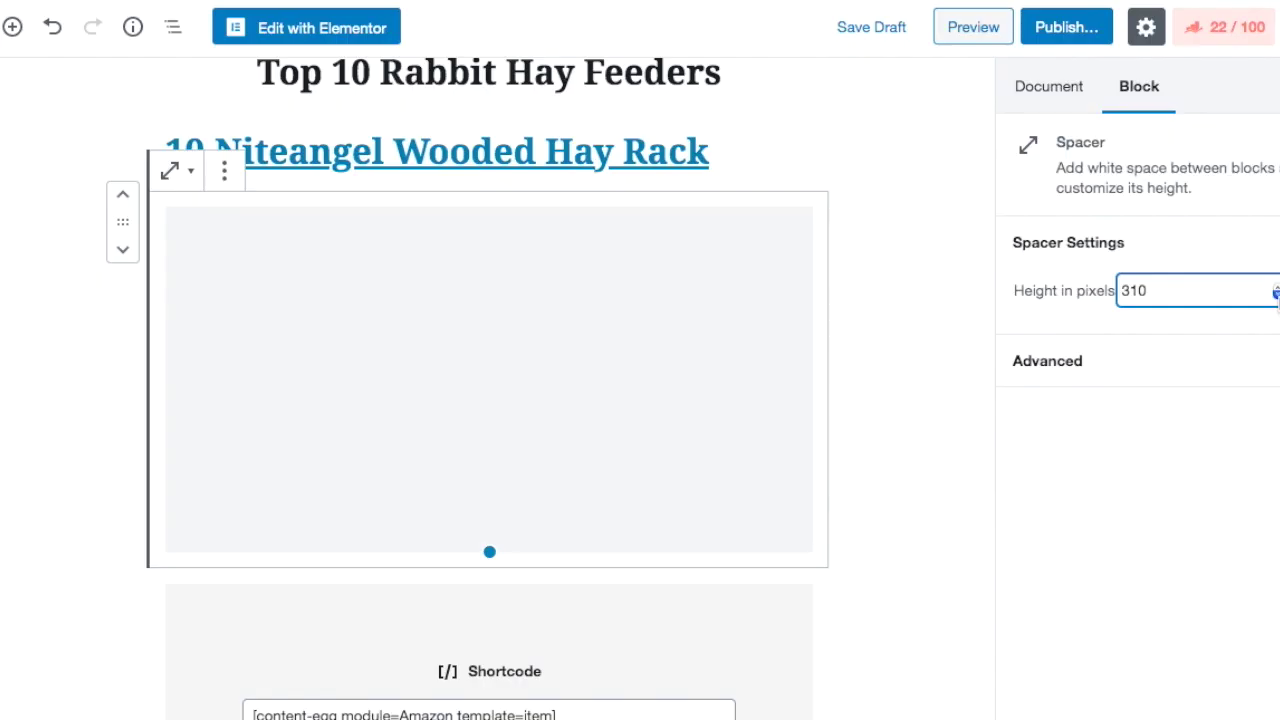
drag(1276, 297, 1276, 293)
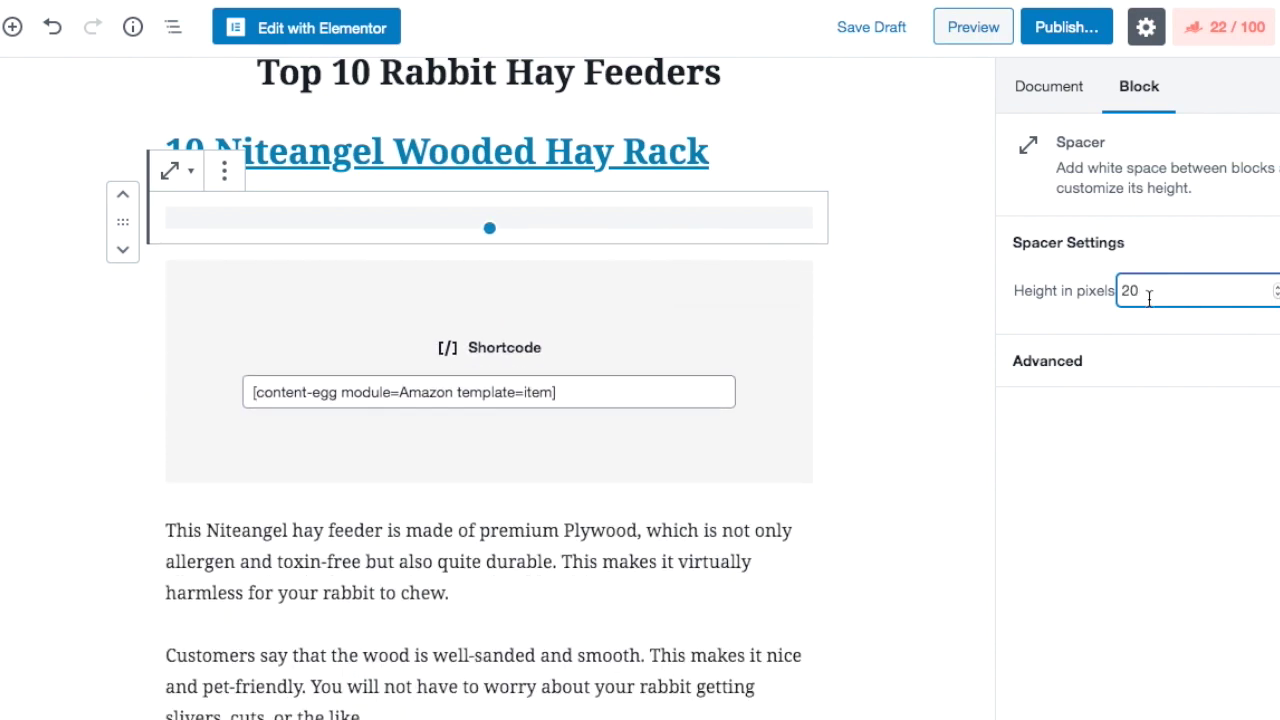
click(737, 531)
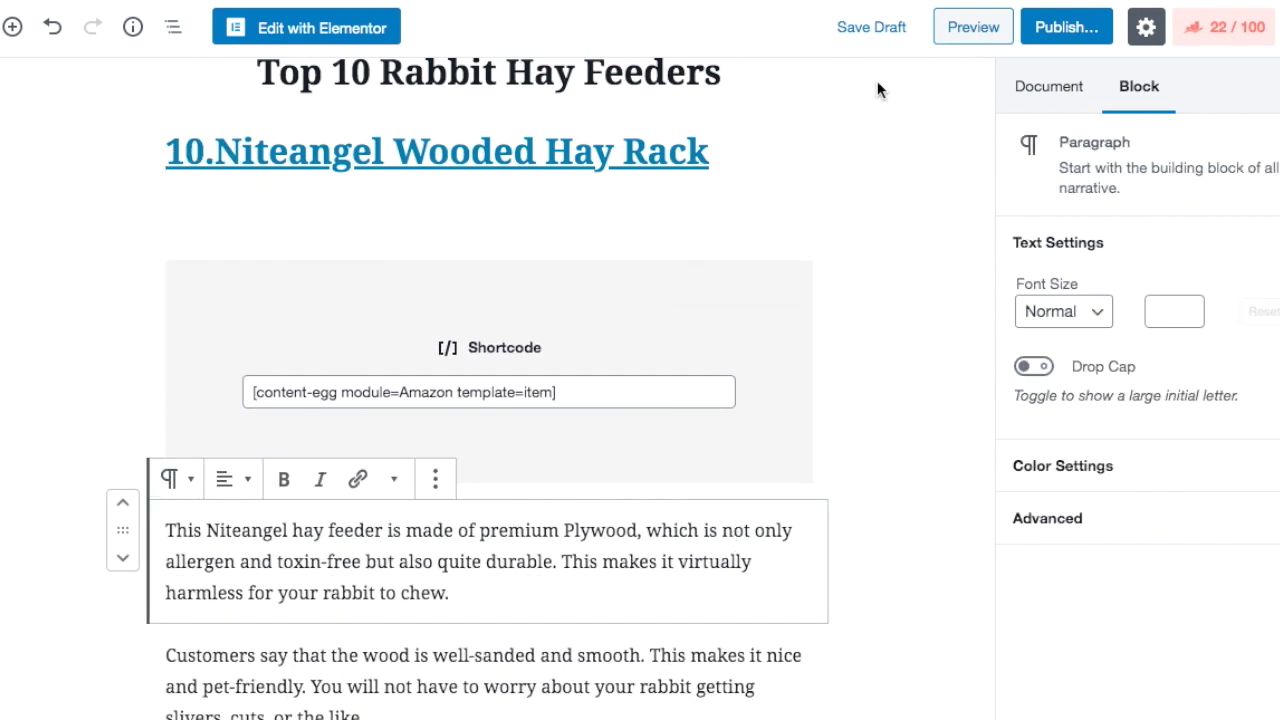
Save the draft and check in its preview the gap between the Niteangel heading and the product card
click(872, 30)
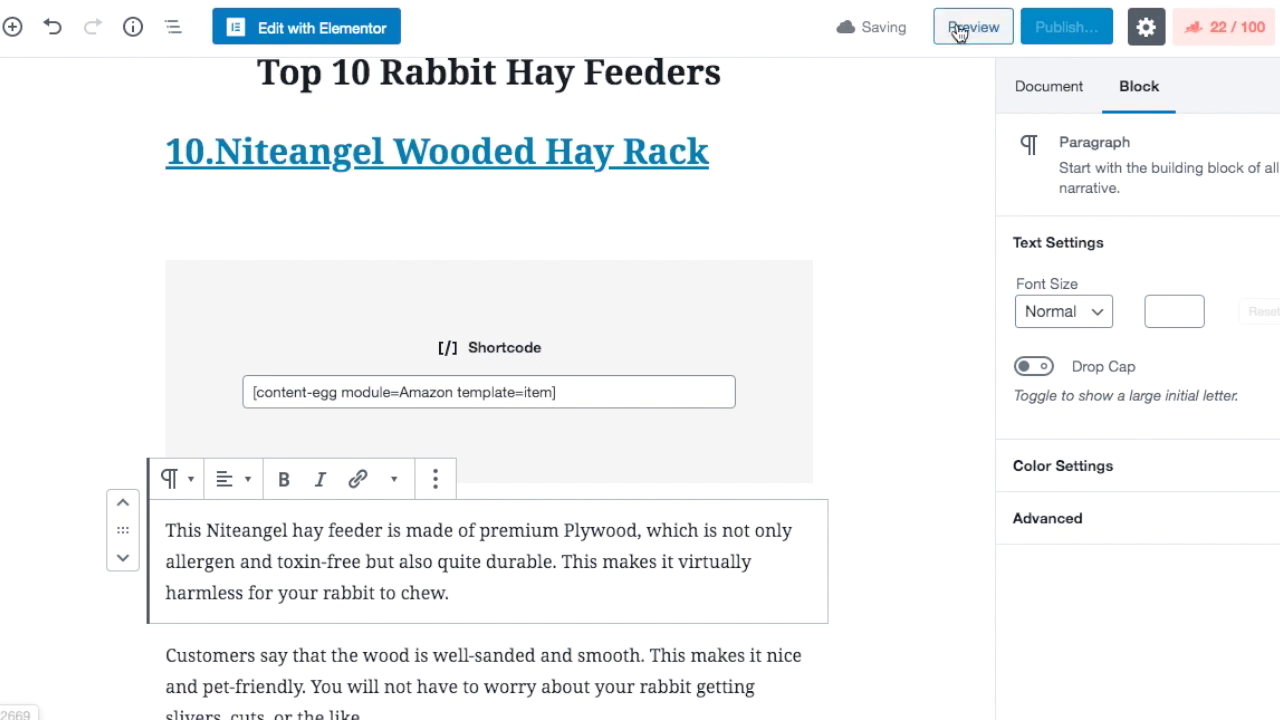
click(975, 28)
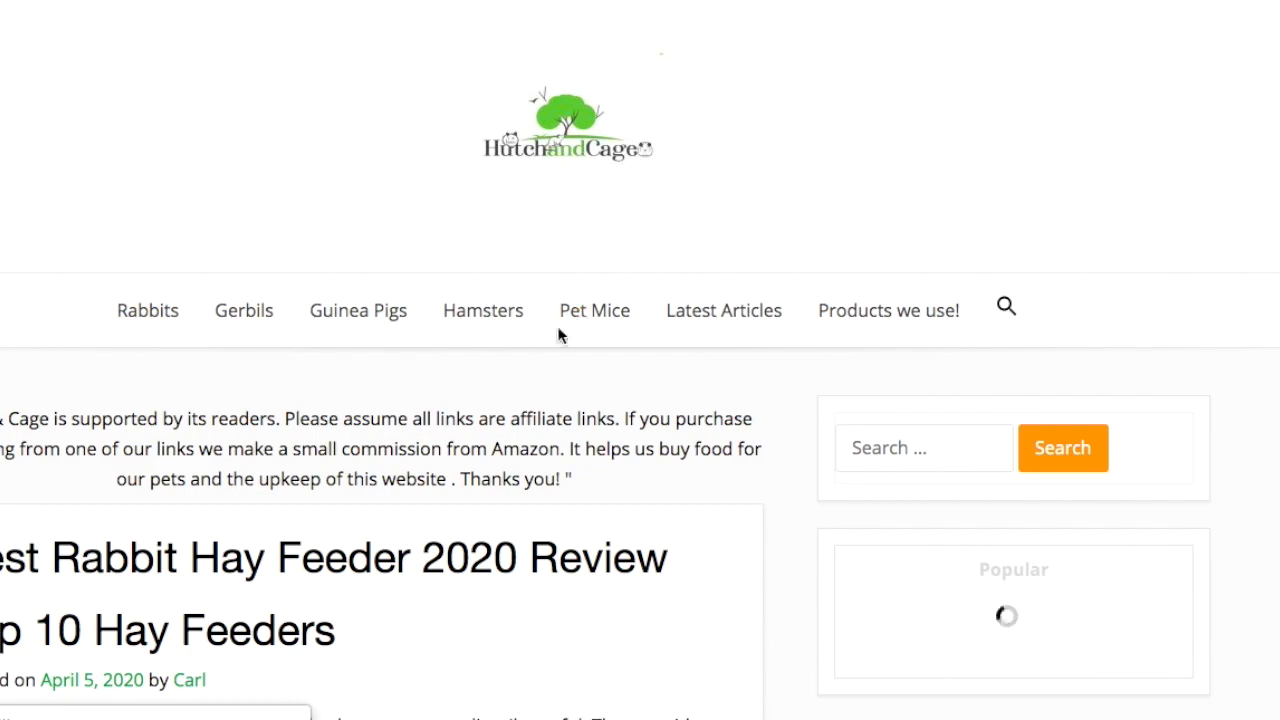
scroll(543, 357, down, 15)
scroll(543, 357, down, 9)
scroll(543, 357, up, 4)
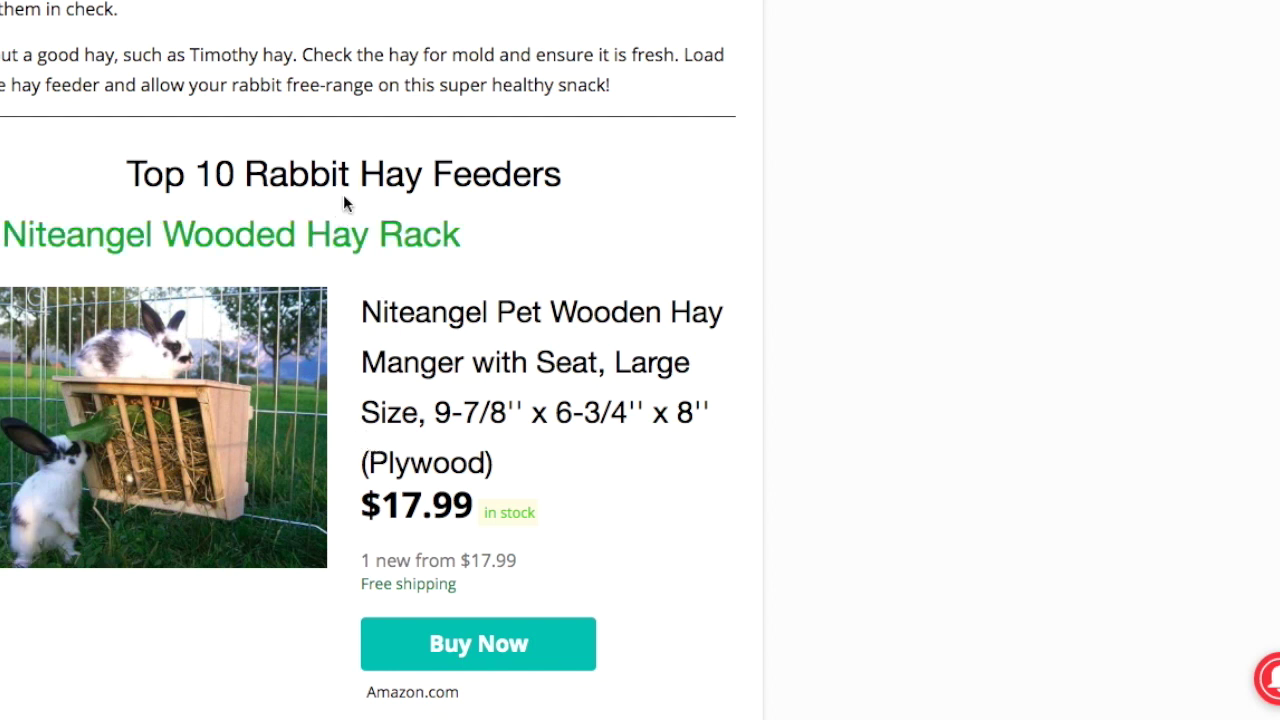
key(ctrl+w)
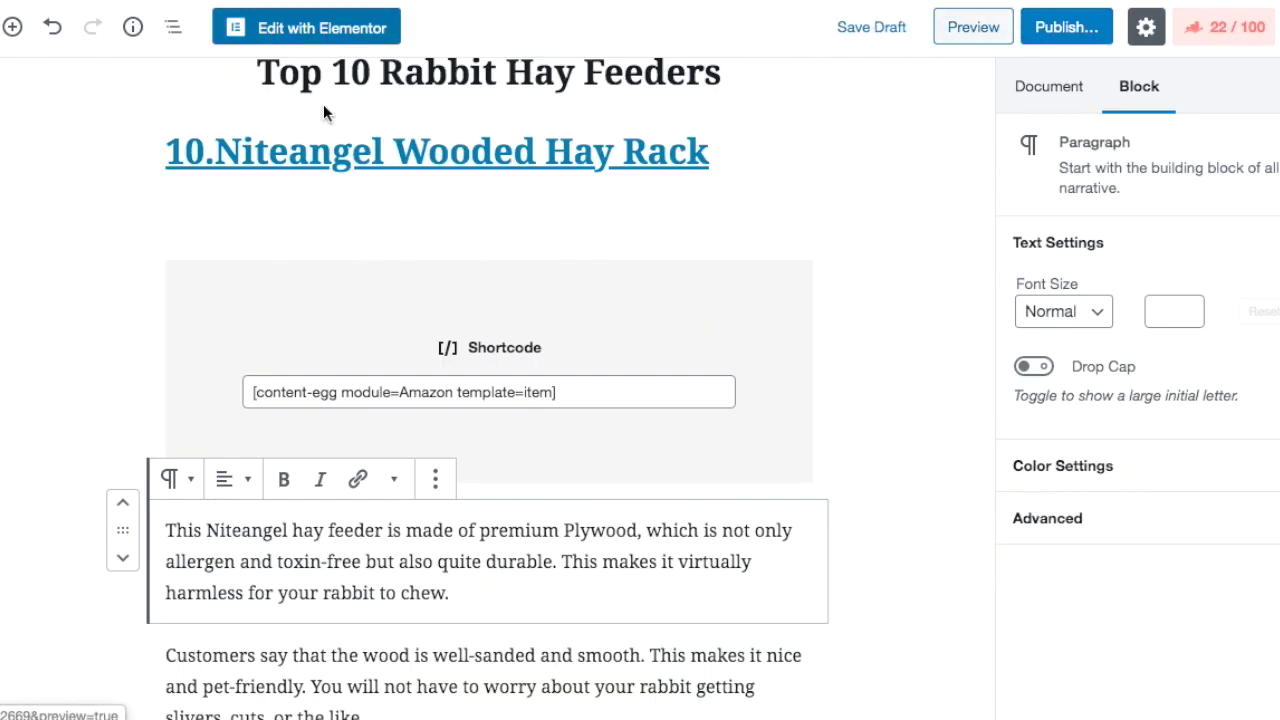
Insert a Spacer block 30 pixels high between the "Top 10 Rabbit Hay Feeders" and "10.Niteangel Wooded Hay Rack" headings
scroll(489, 190, up, 2)
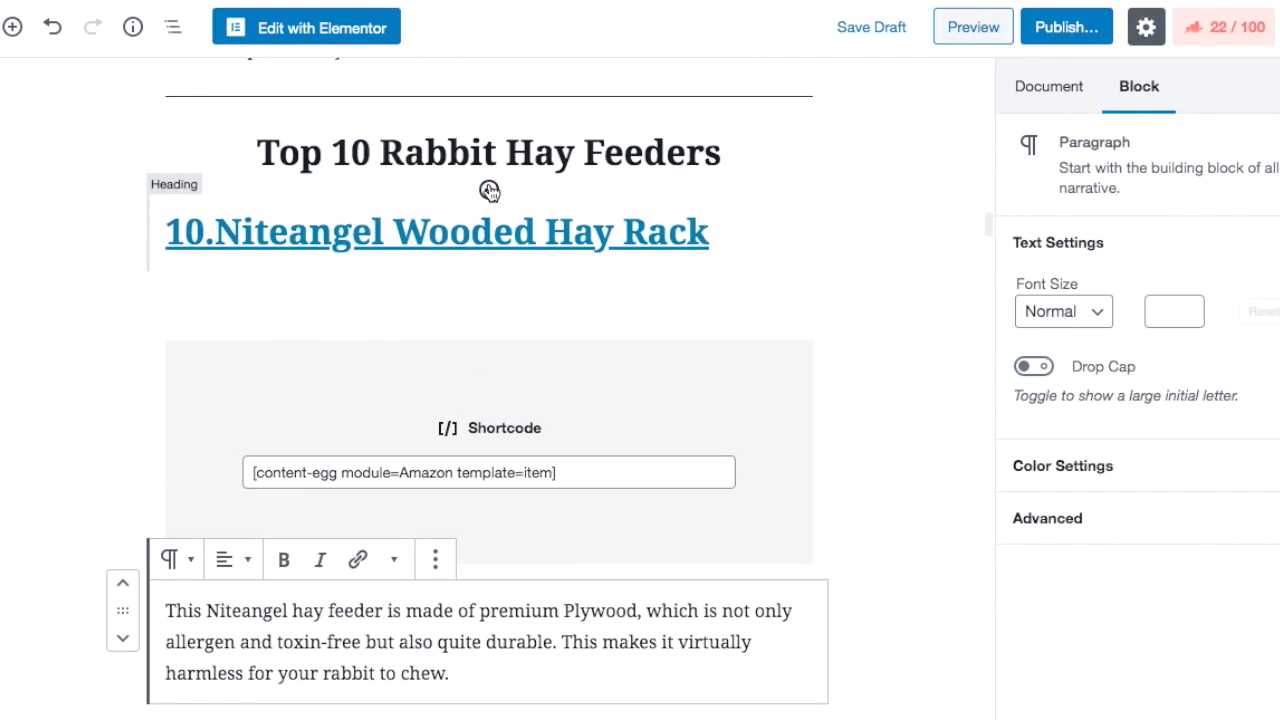
click(489, 190)
click(382, 497)
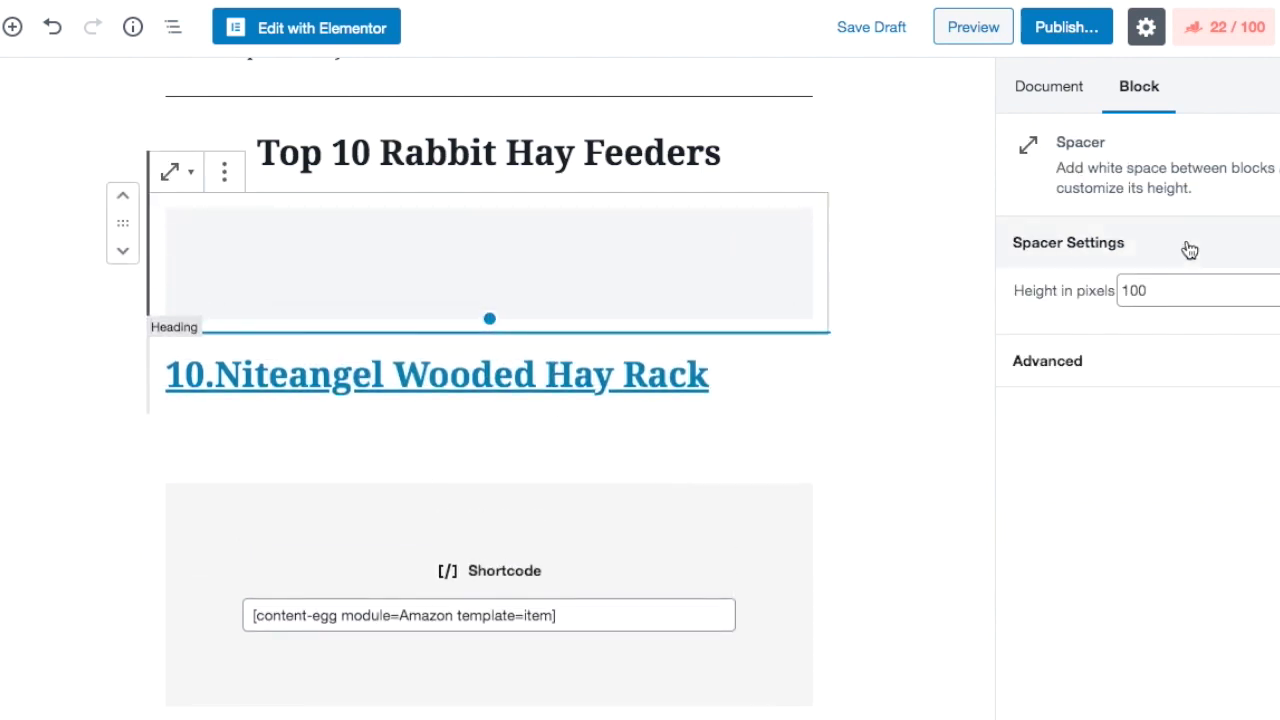
drag(1276, 295, 1276, 295)
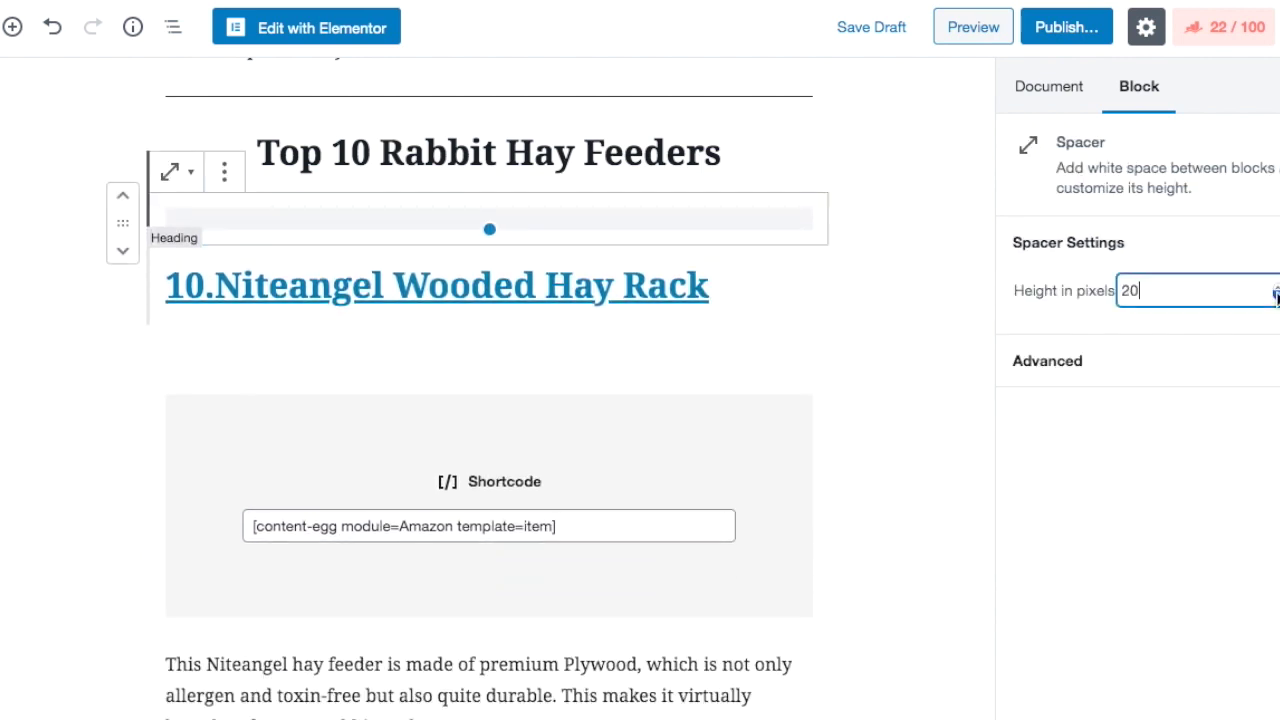
click(1276, 287)
Save the draft again and check in its preview the spacing between the Top 10 and Niteangel headings and around the card
click(855, 30)
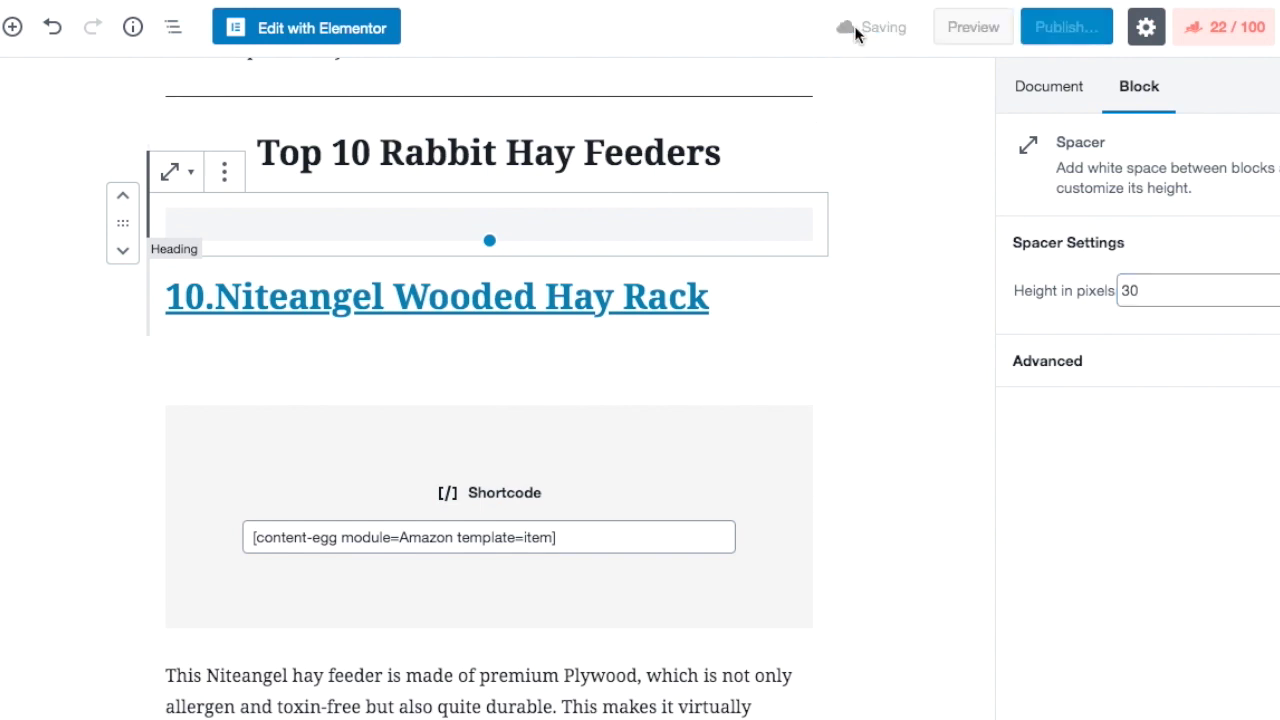
click(965, 30)
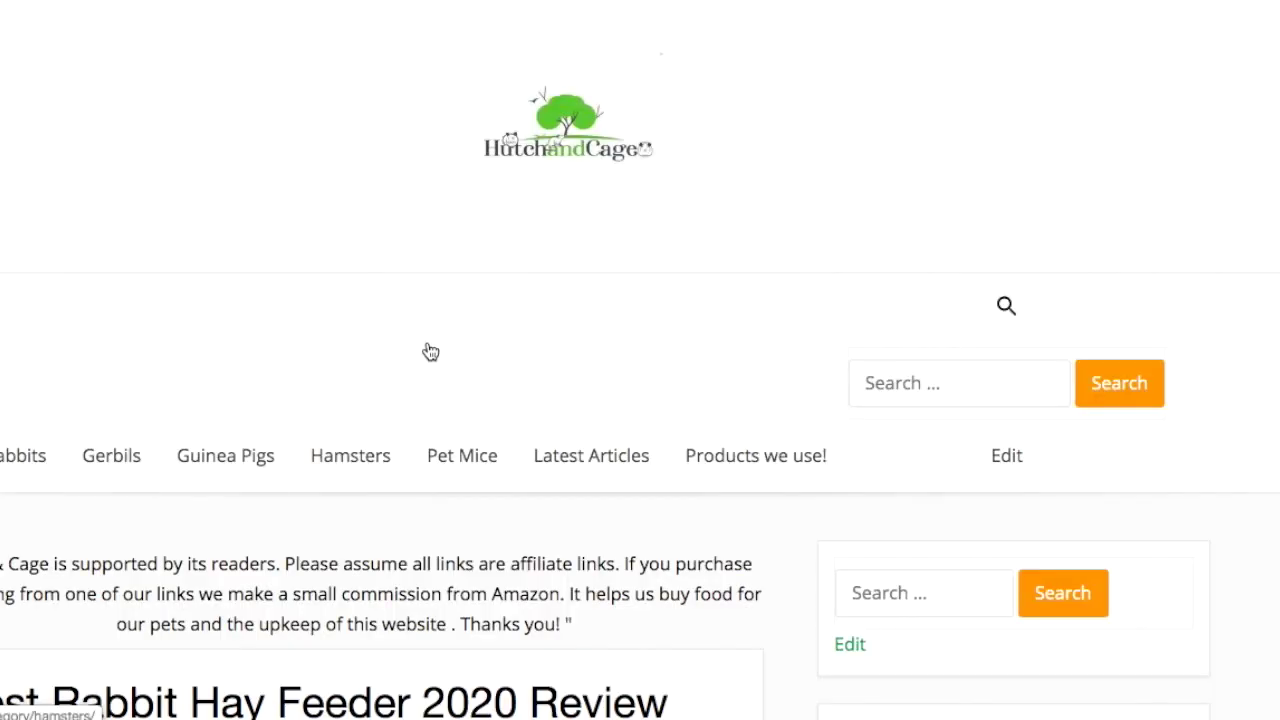
scroll(353, 496, down, 15)
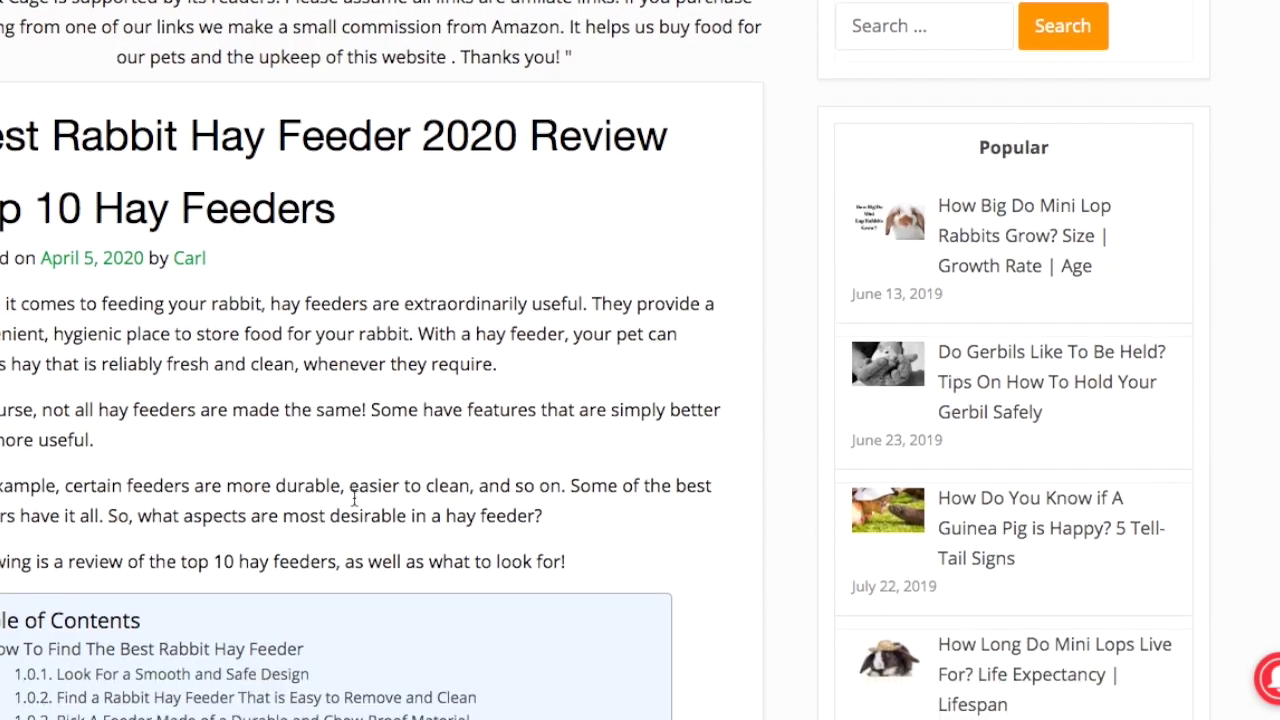
scroll(353, 496, down, 20)
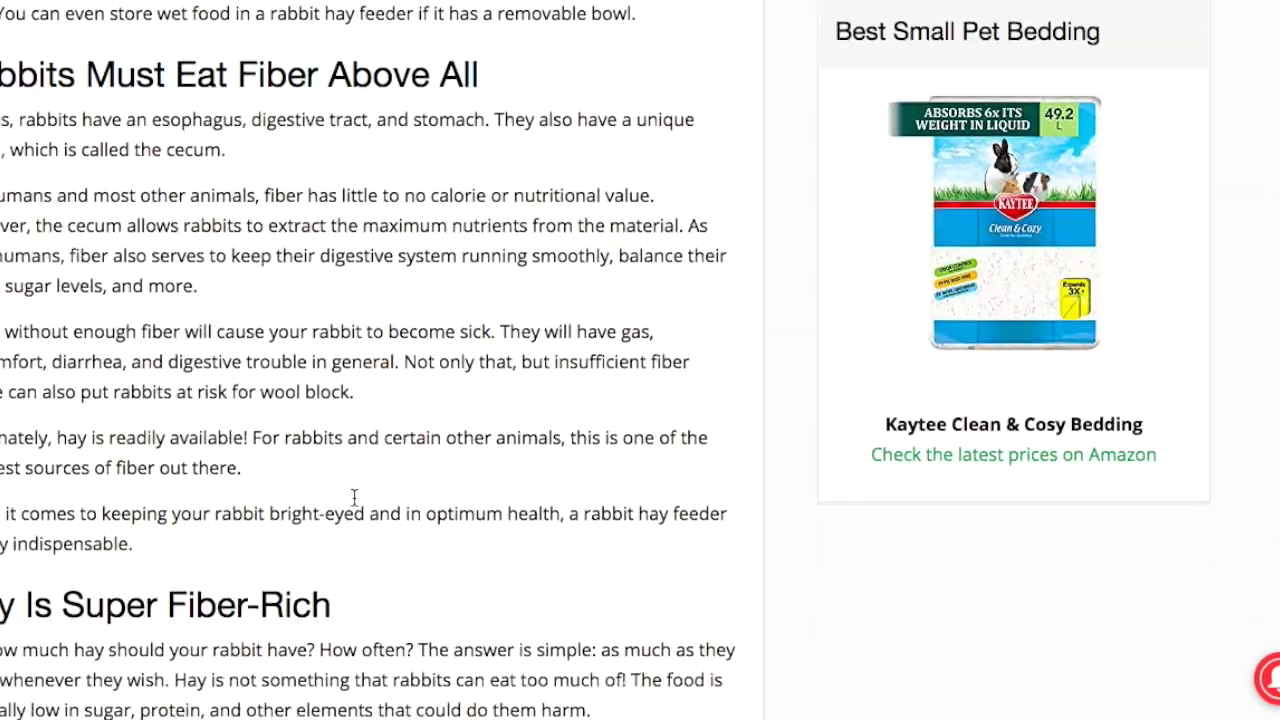
scroll(353, 497, down, 5)
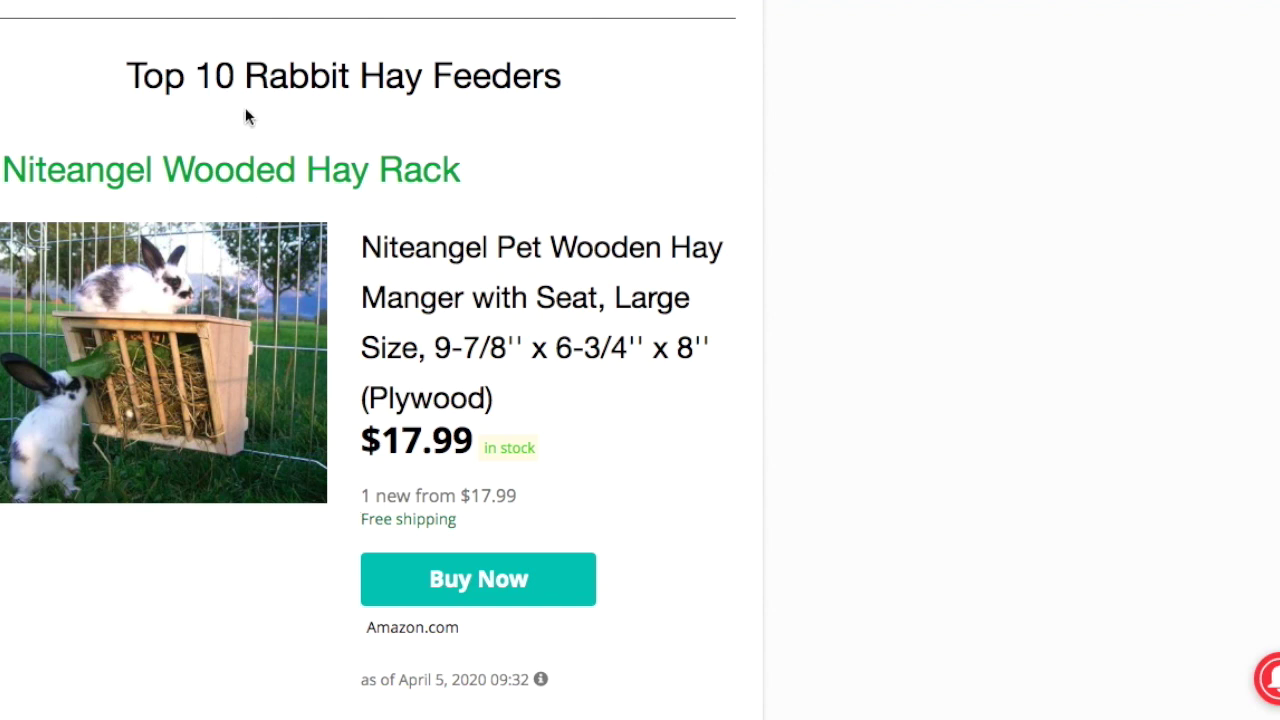
scroll(269, 360, down, 2)
scroll(269, 360, down, 1)
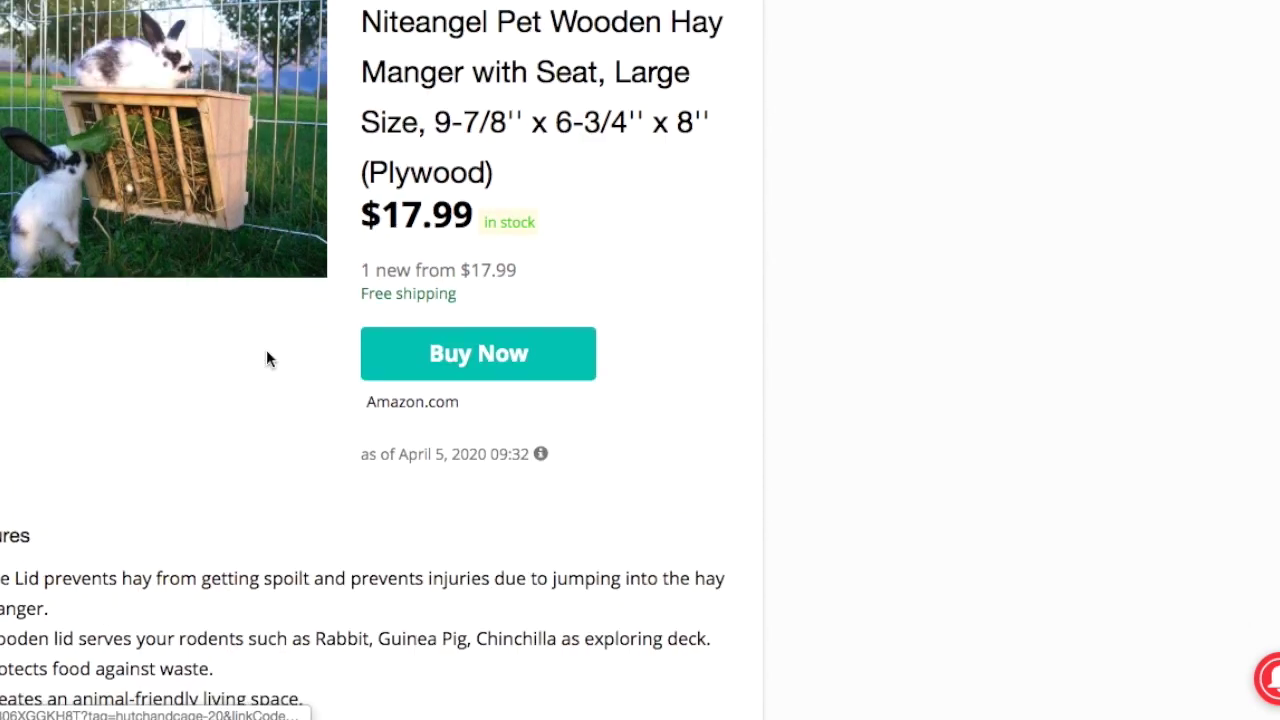
scroll(269, 360, up, 3)
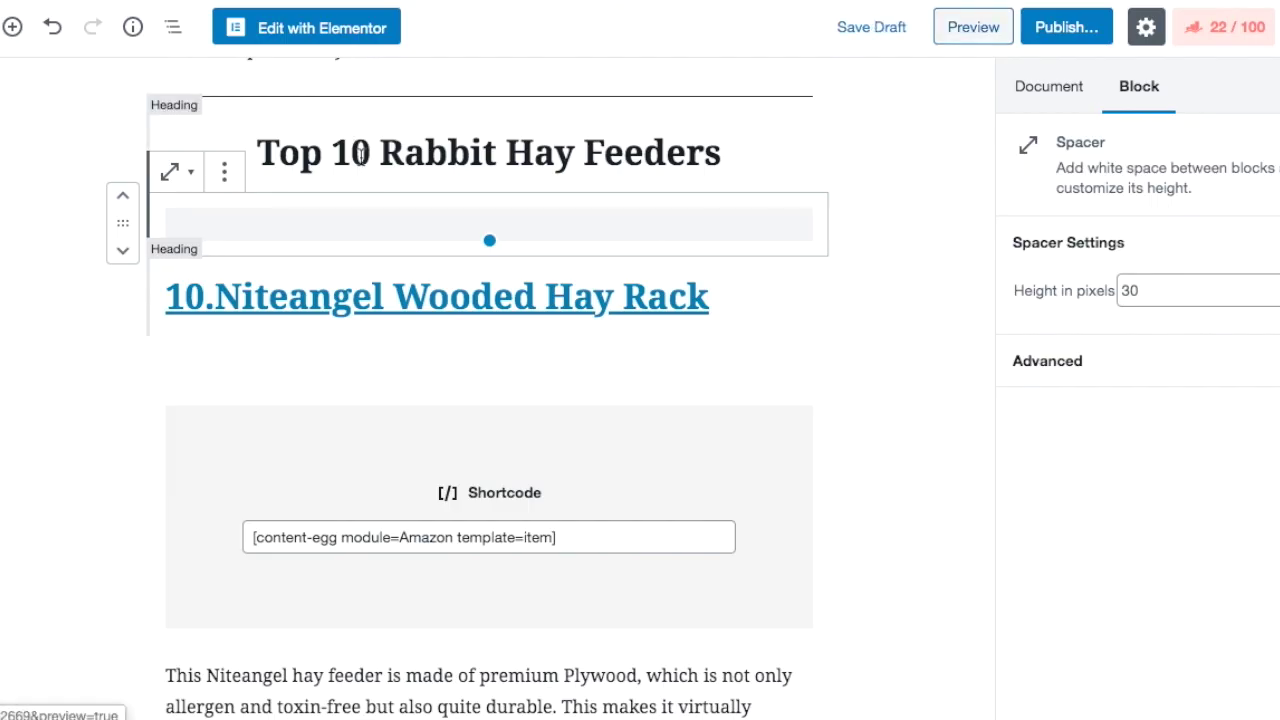
Insert an H2 Heading block reading "PROS" directly above the bulleted list of the Niteangel feeder's advantages
scroll(382, 410, down, 5)
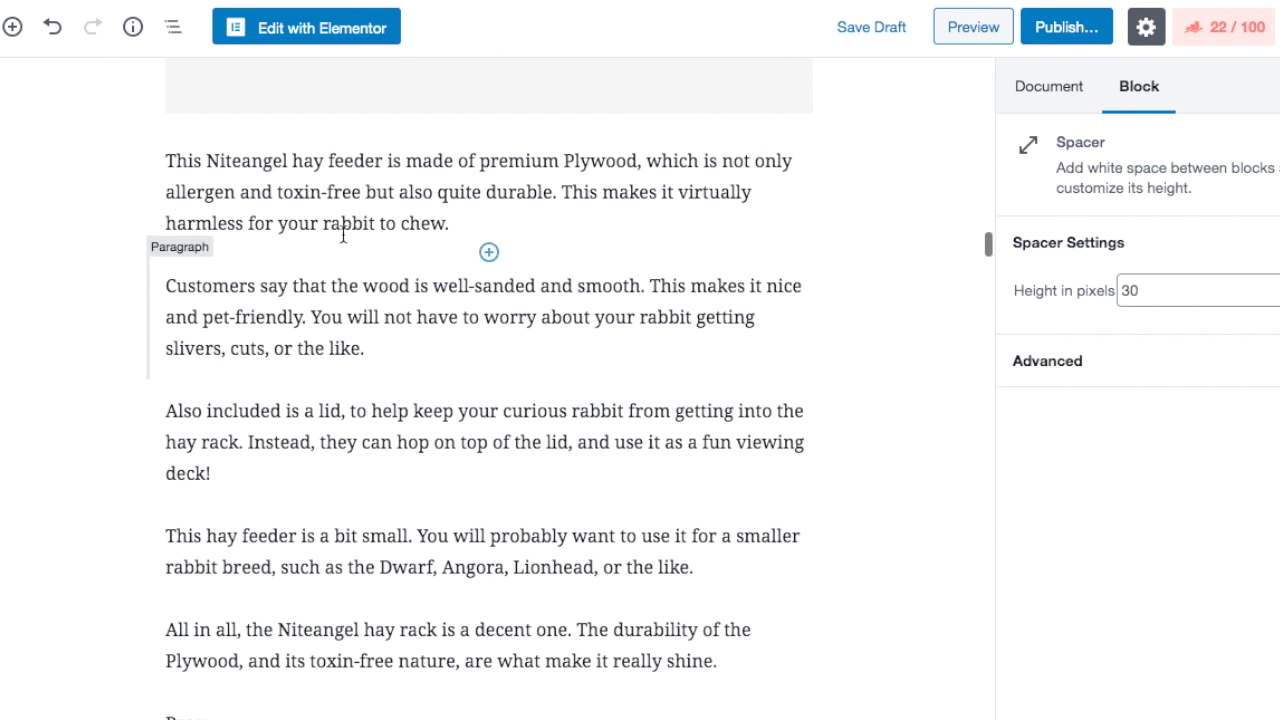
scroll(430, 370, down, 3)
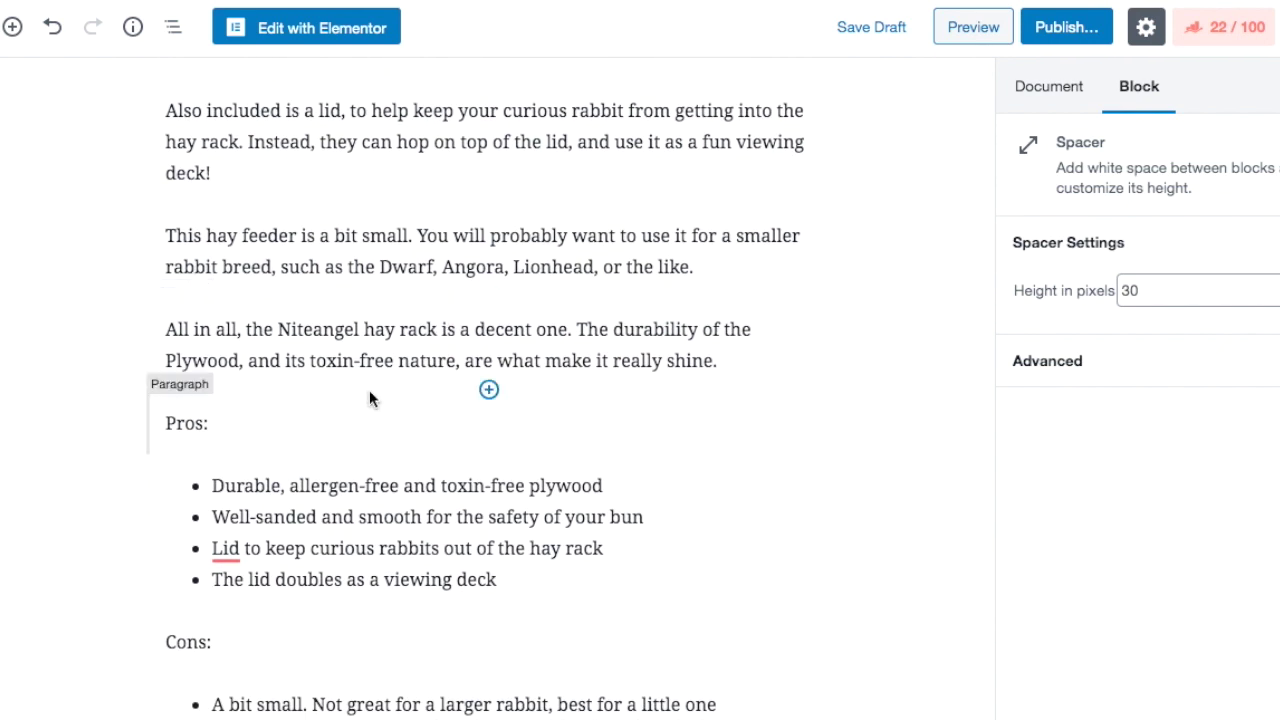
scroll(369, 398, down, 1)
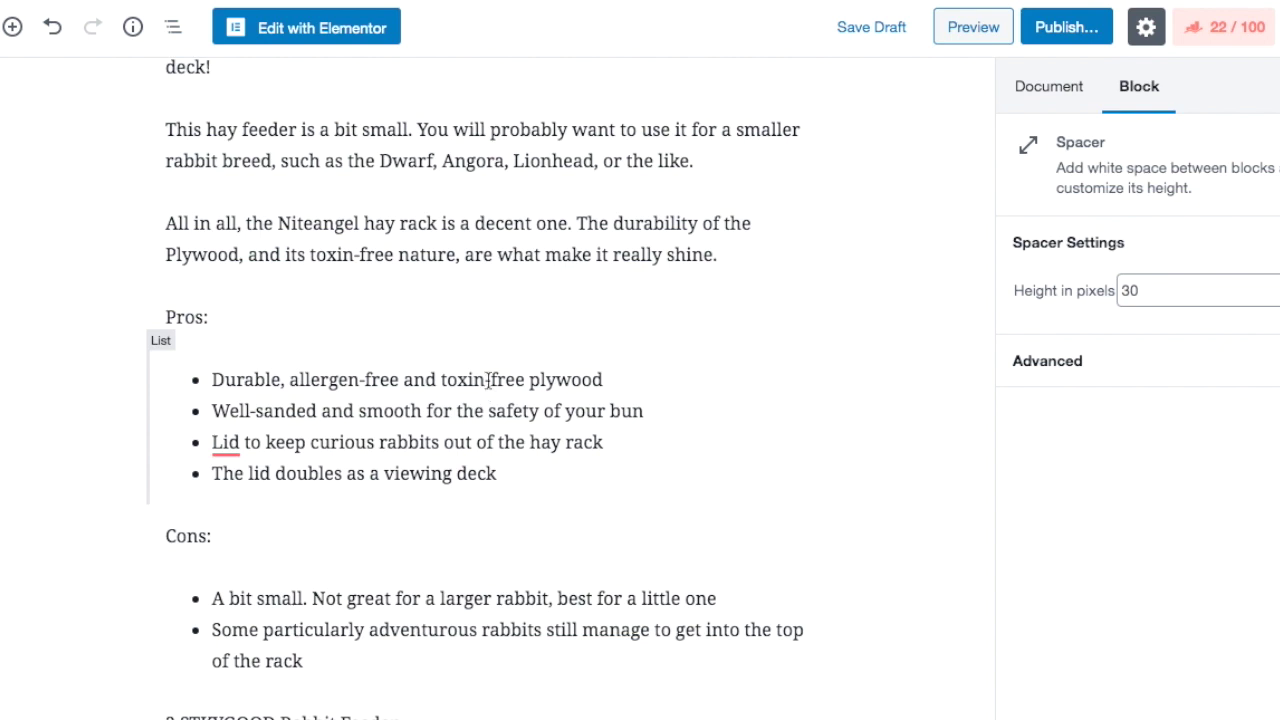
click(489, 346)
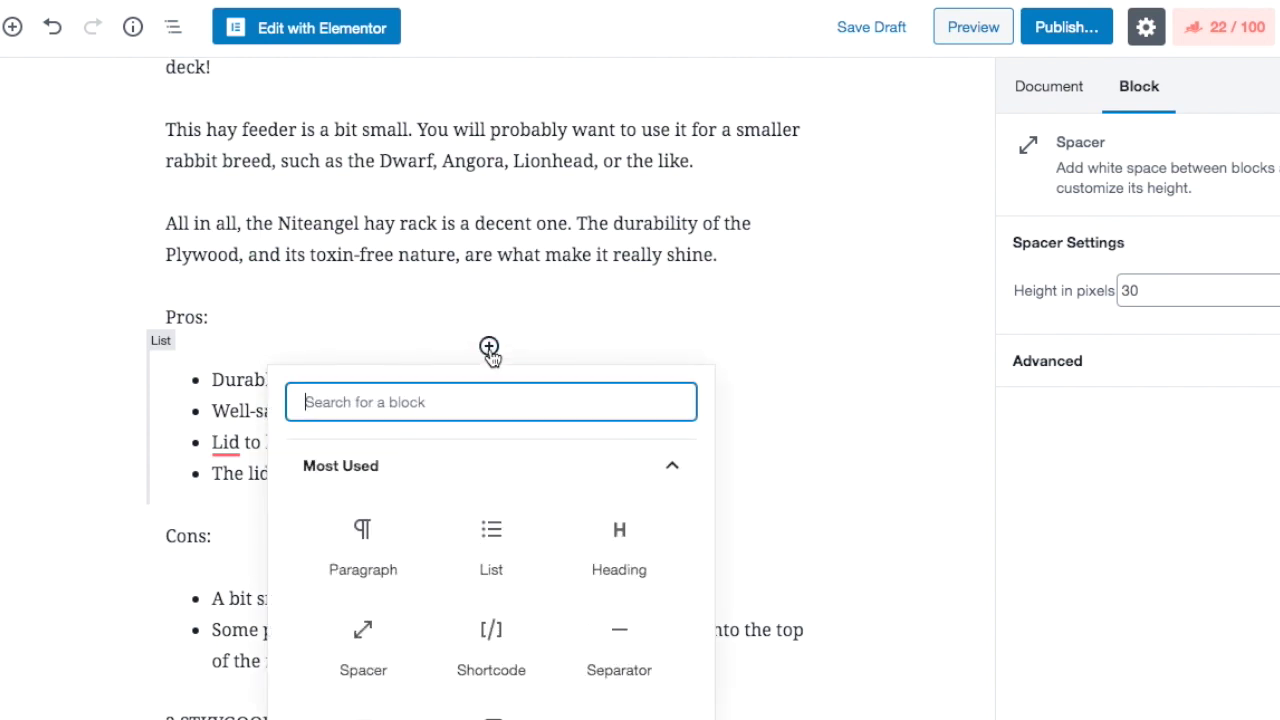
click(599, 533)
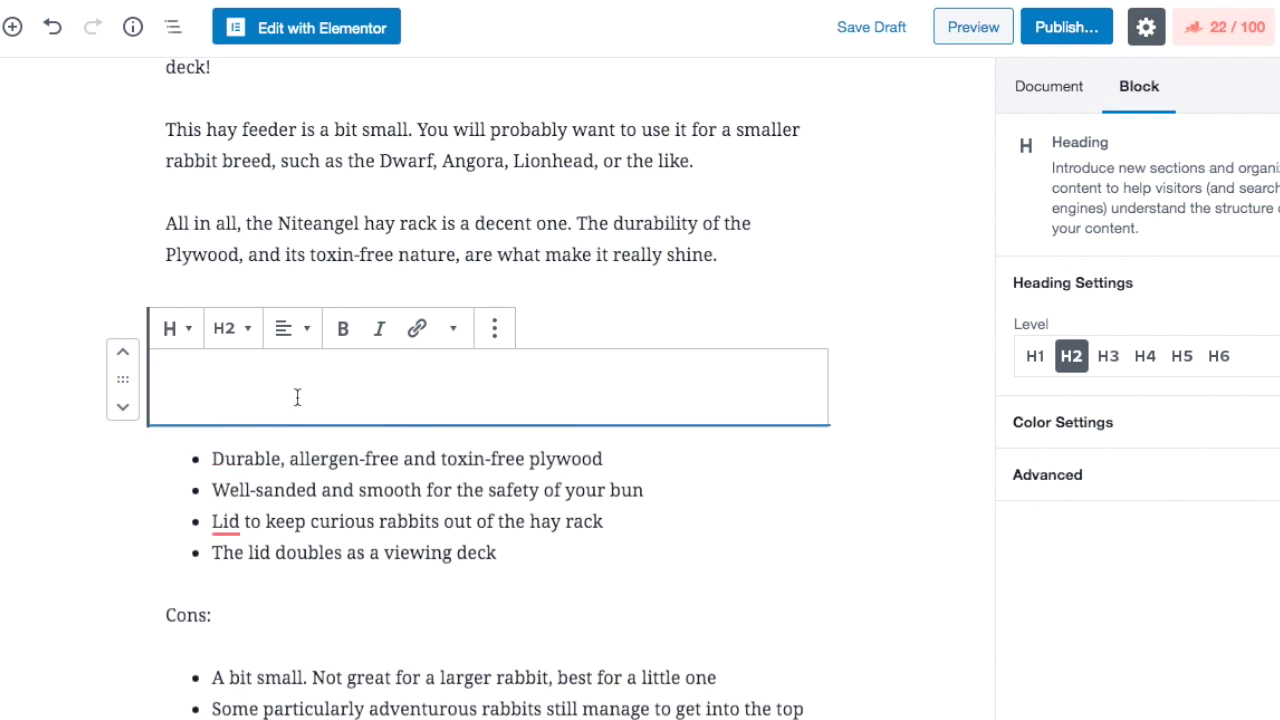
text(PROS)
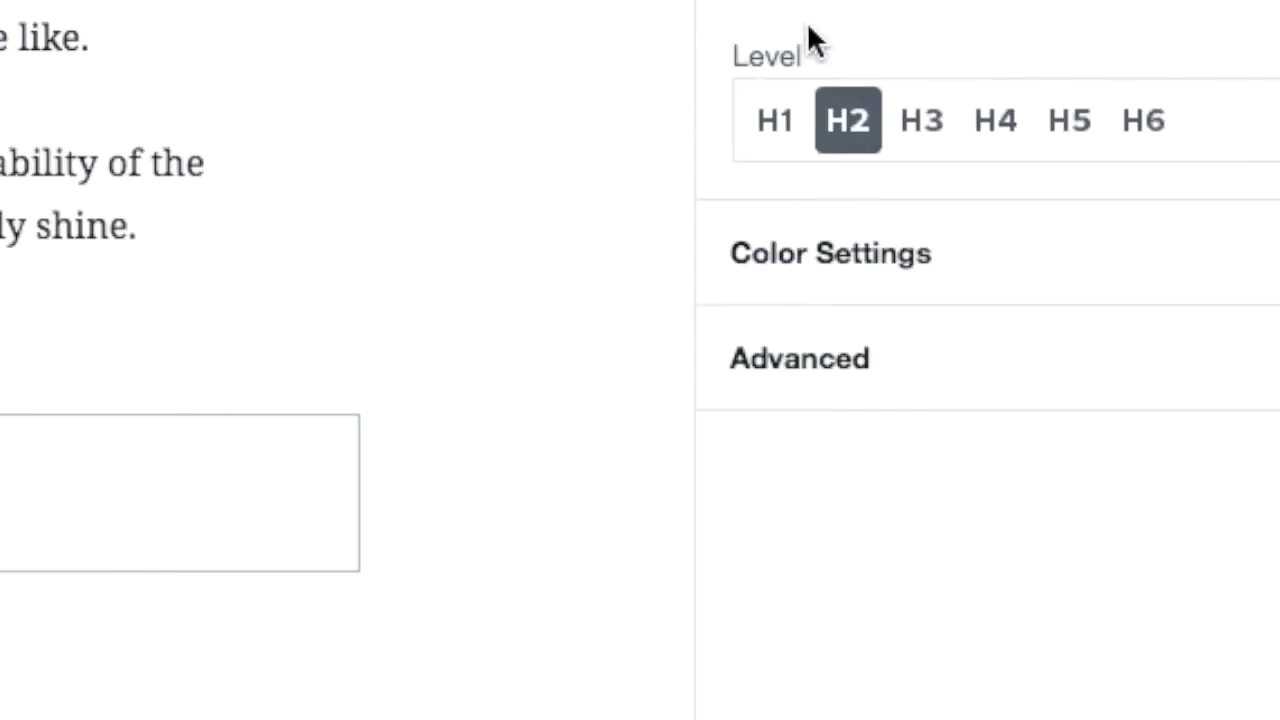
Change the "PROS" heading to level H1 and set its text color to green
click(775, 122)
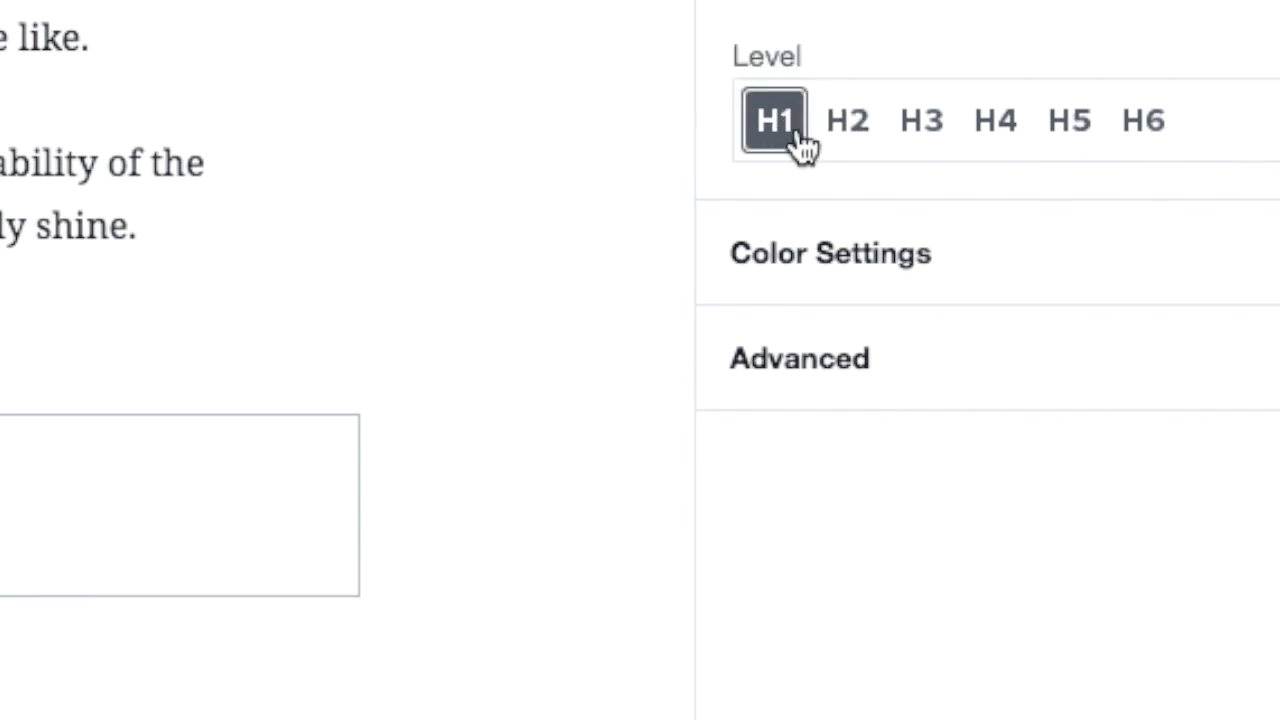
click(851, 257)
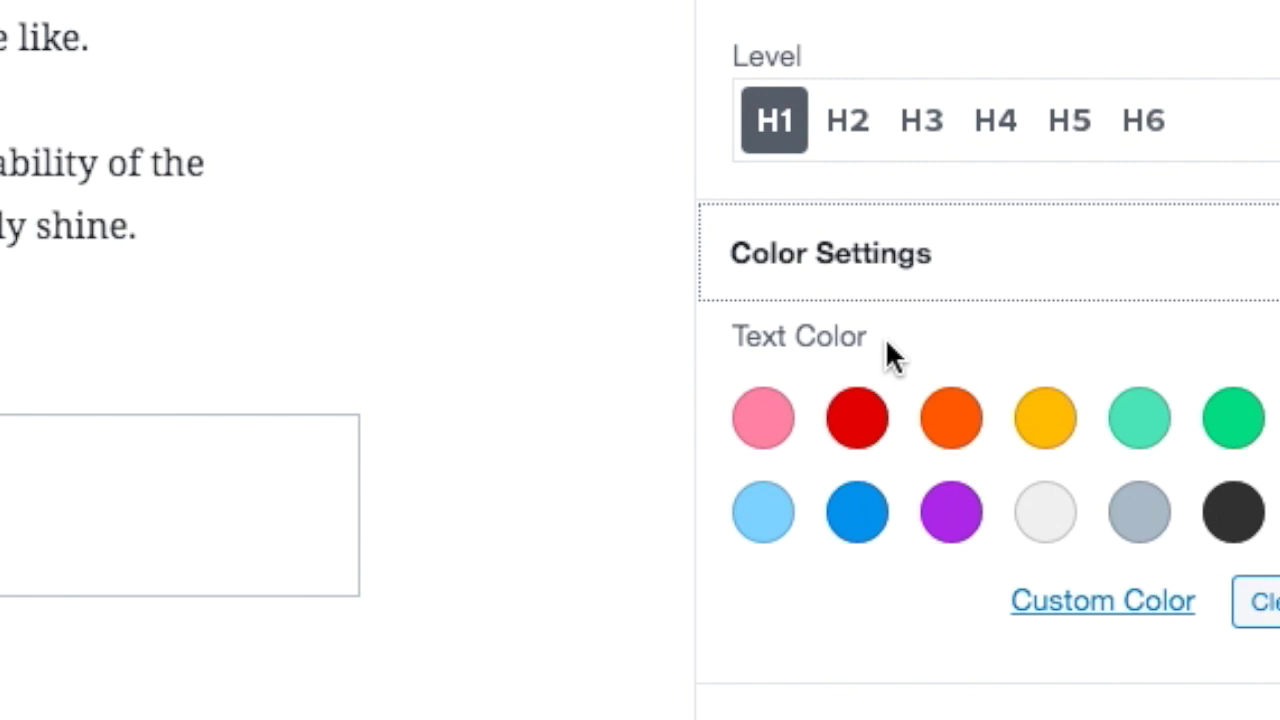
click(1230, 425)
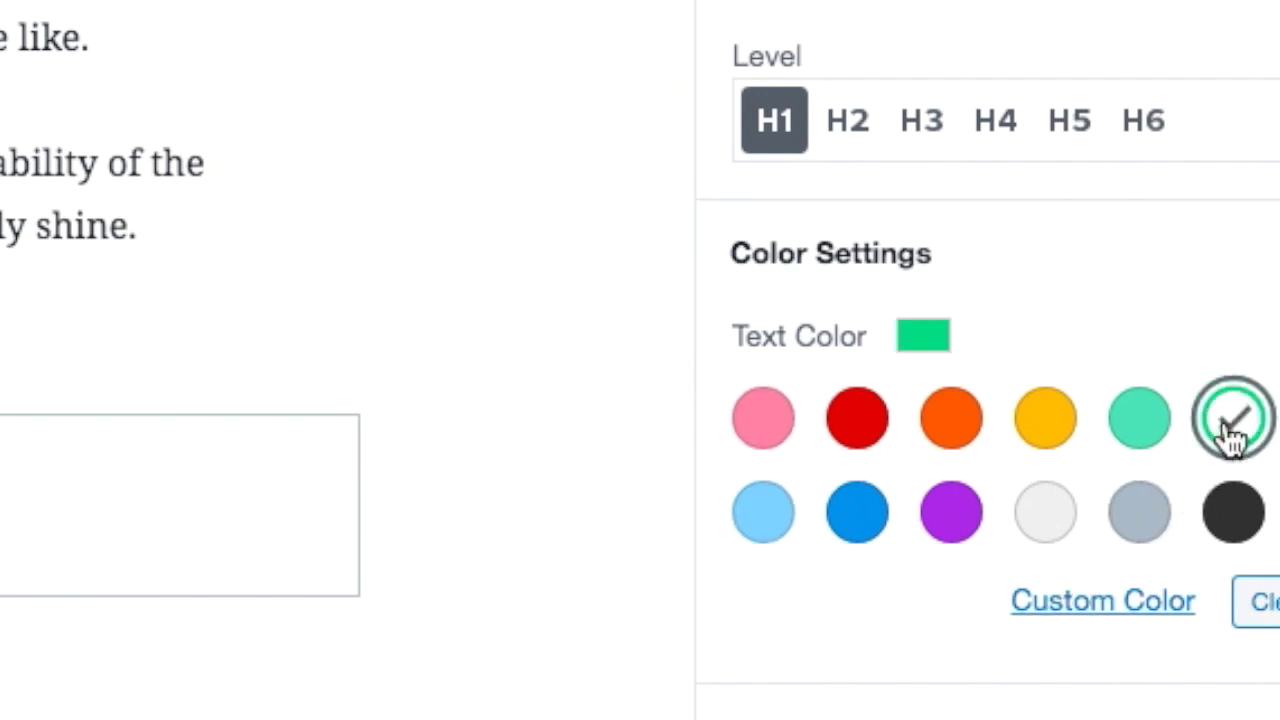
Remove the old "Pros:" paragraph block above the "PROS" heading
click(430, 460)
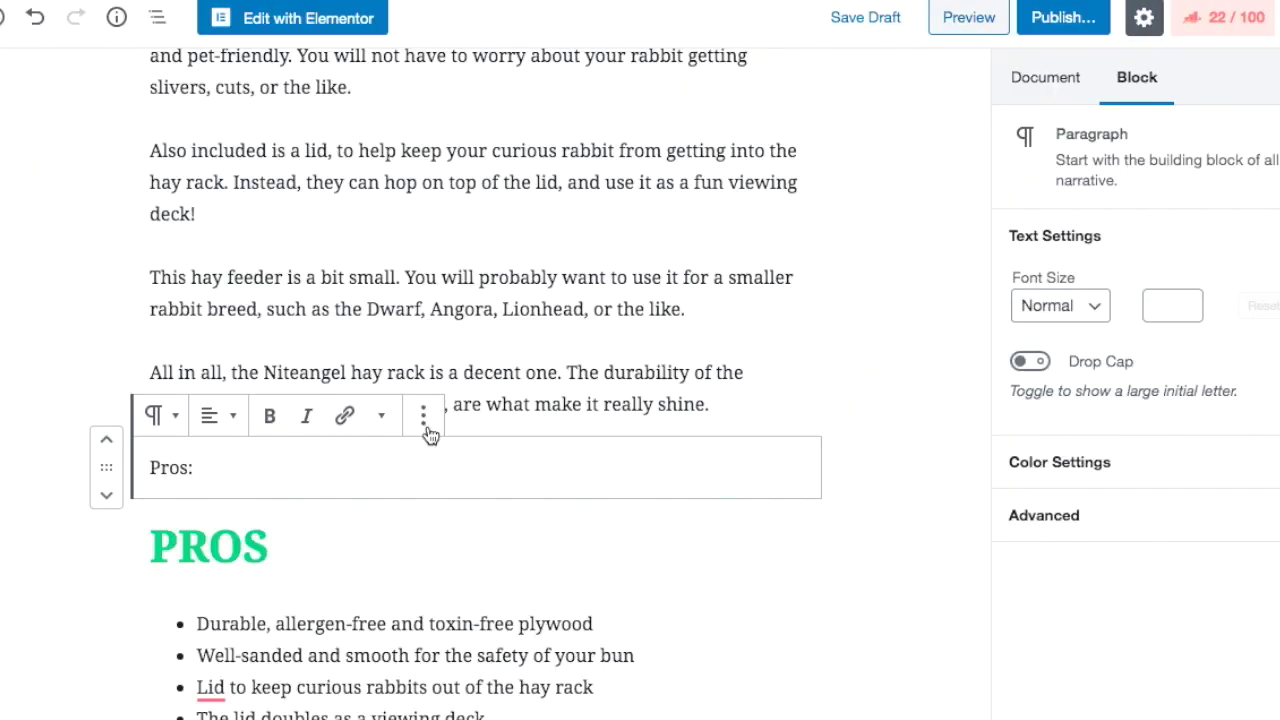
click(423, 415)
scroll(540, 404, down, 5)
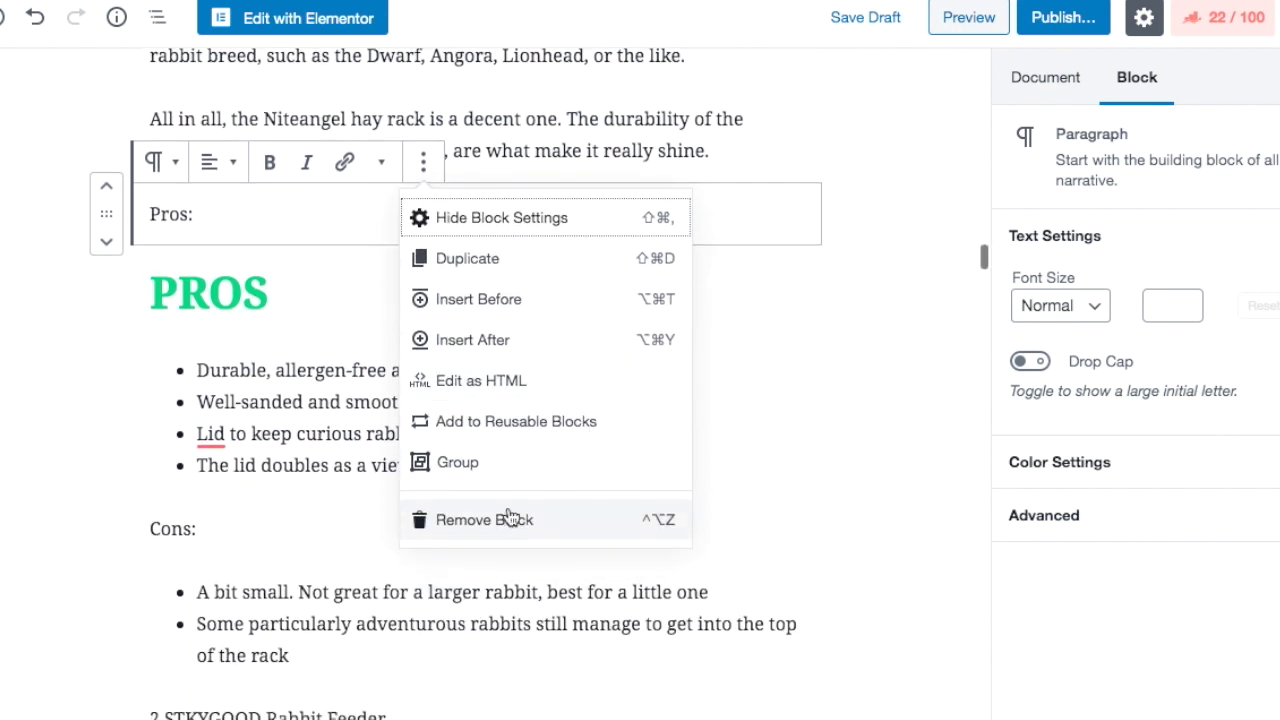
click(505, 520)
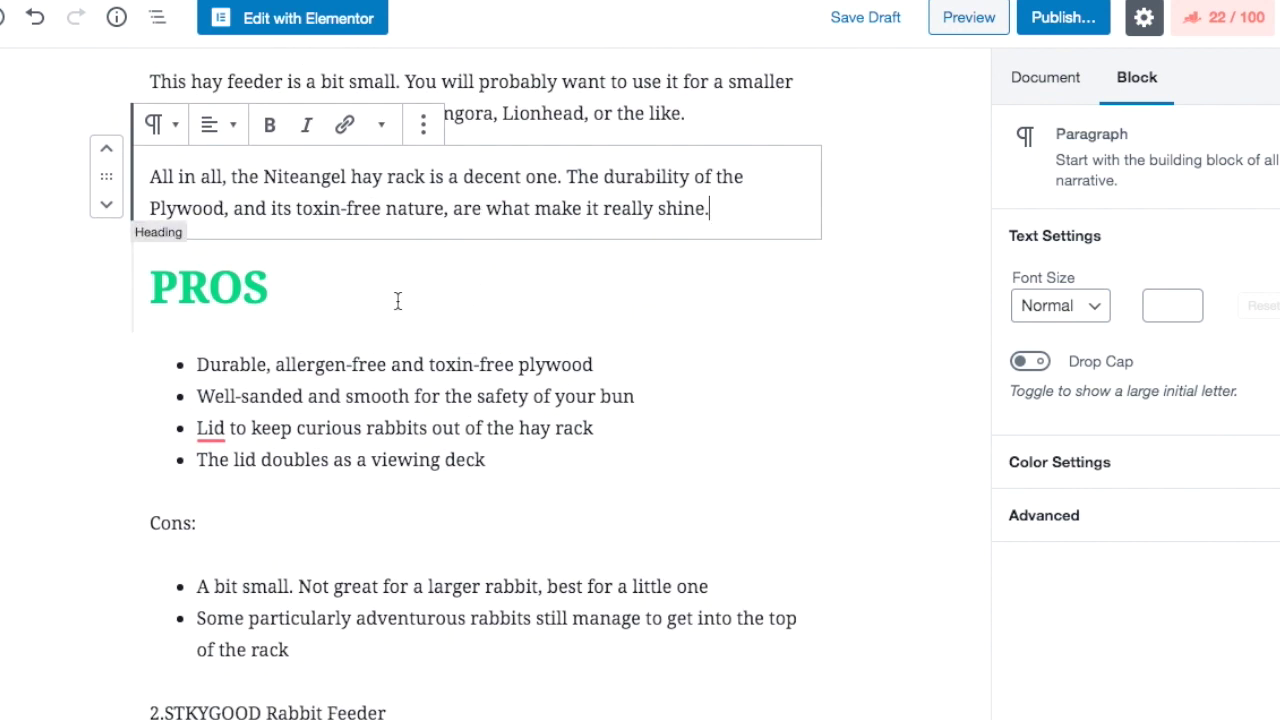
Insert a Heading block reading "CONS" directly above the bulleted list of the Niteangel feeder's drawbacks
scroll(397, 297, down, 2)
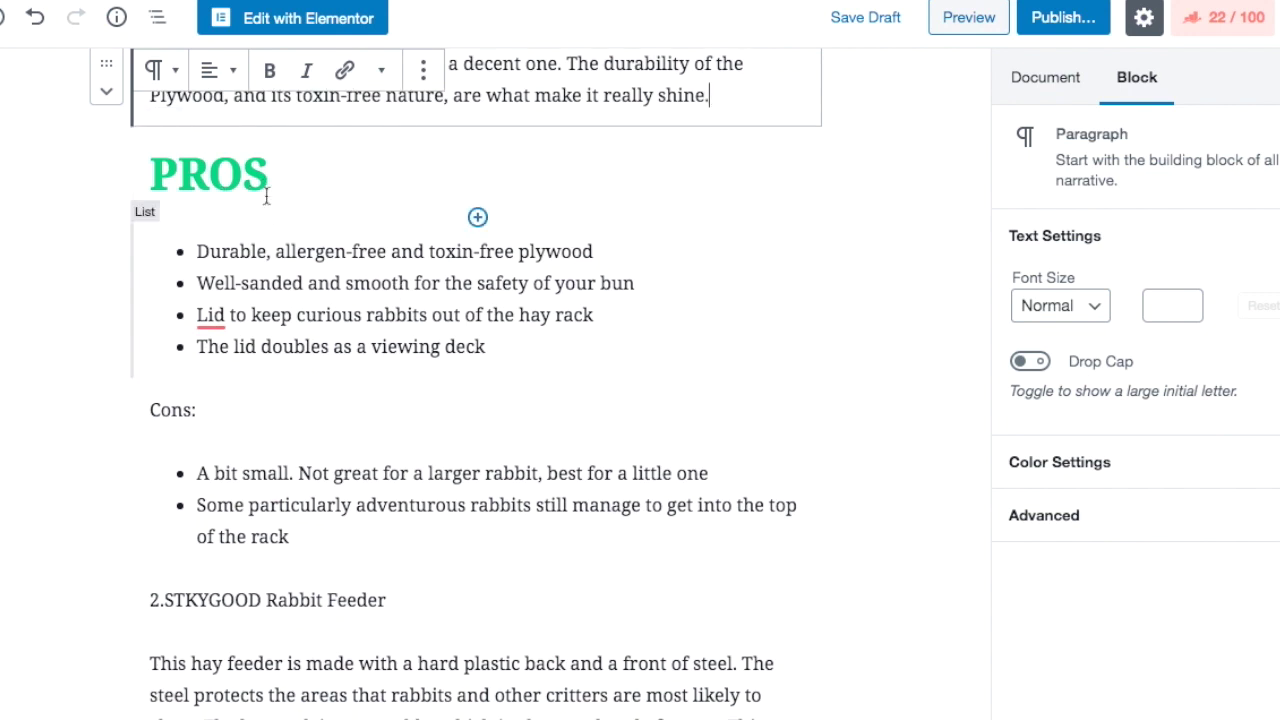
click(477, 438)
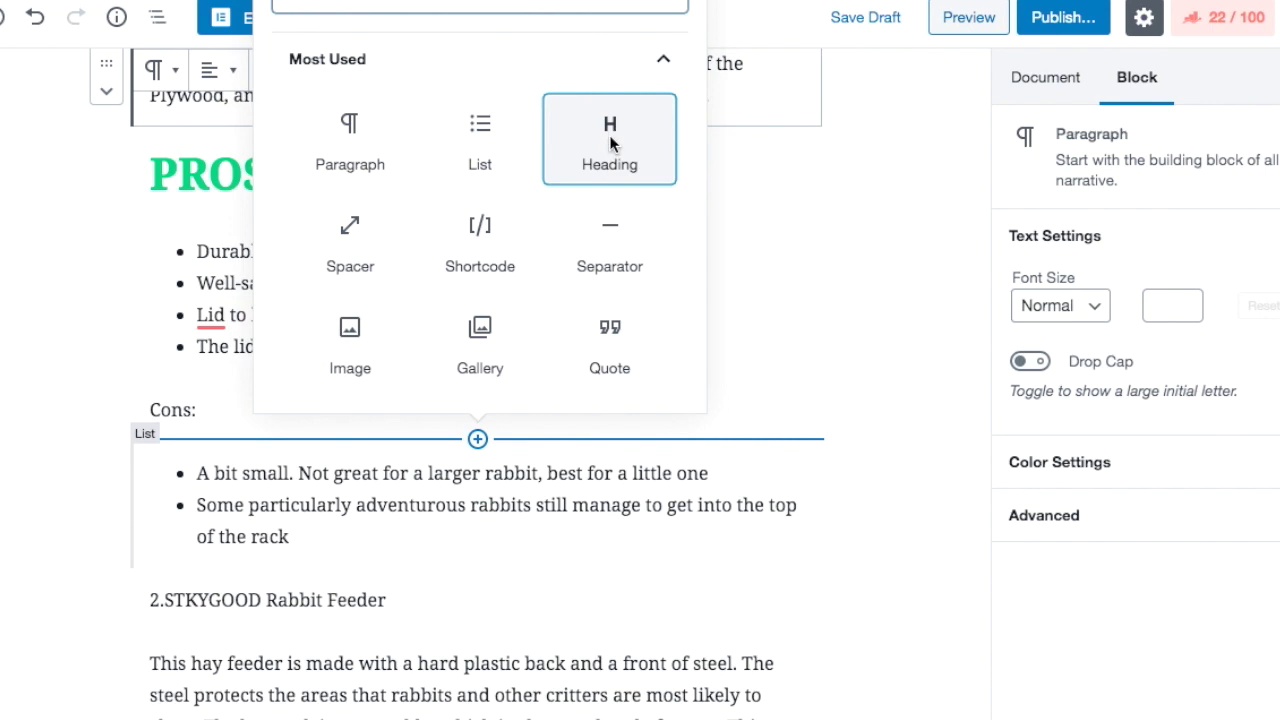
click(610, 140)
text(CONS)
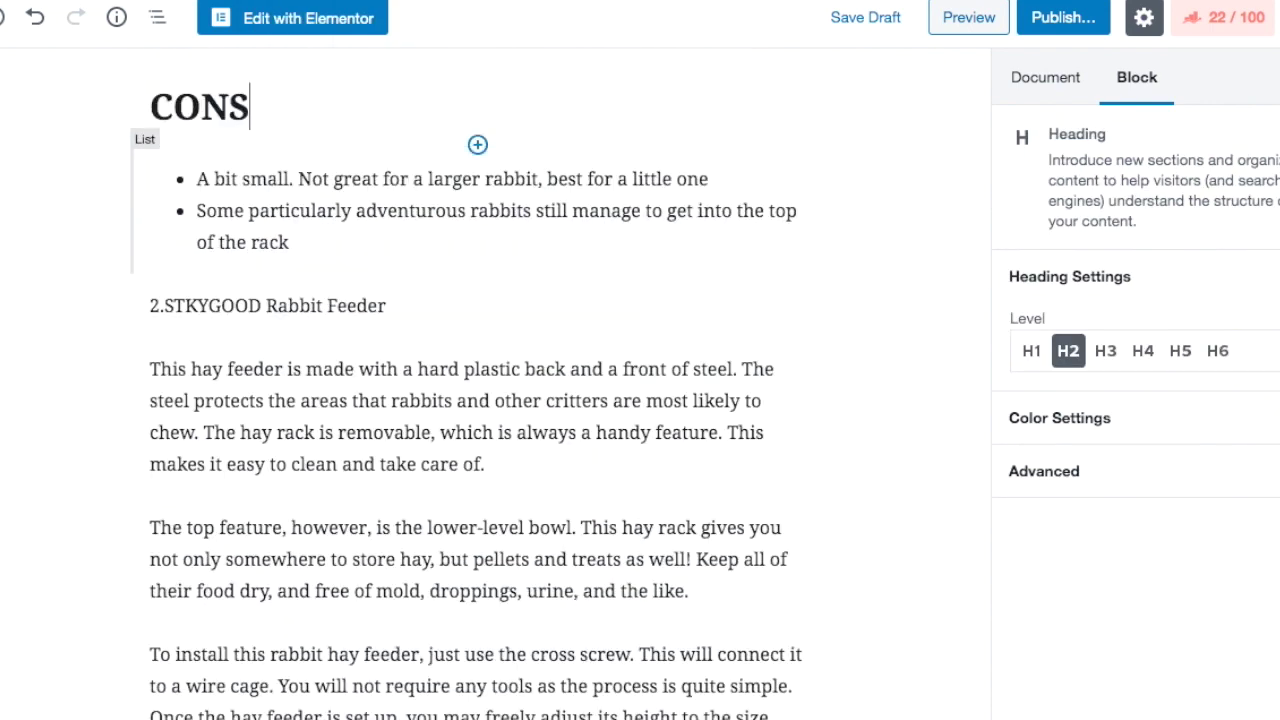
Change the "CONS" heading to level H1 and set its text color to red
scroll(691, 314, up, 3)
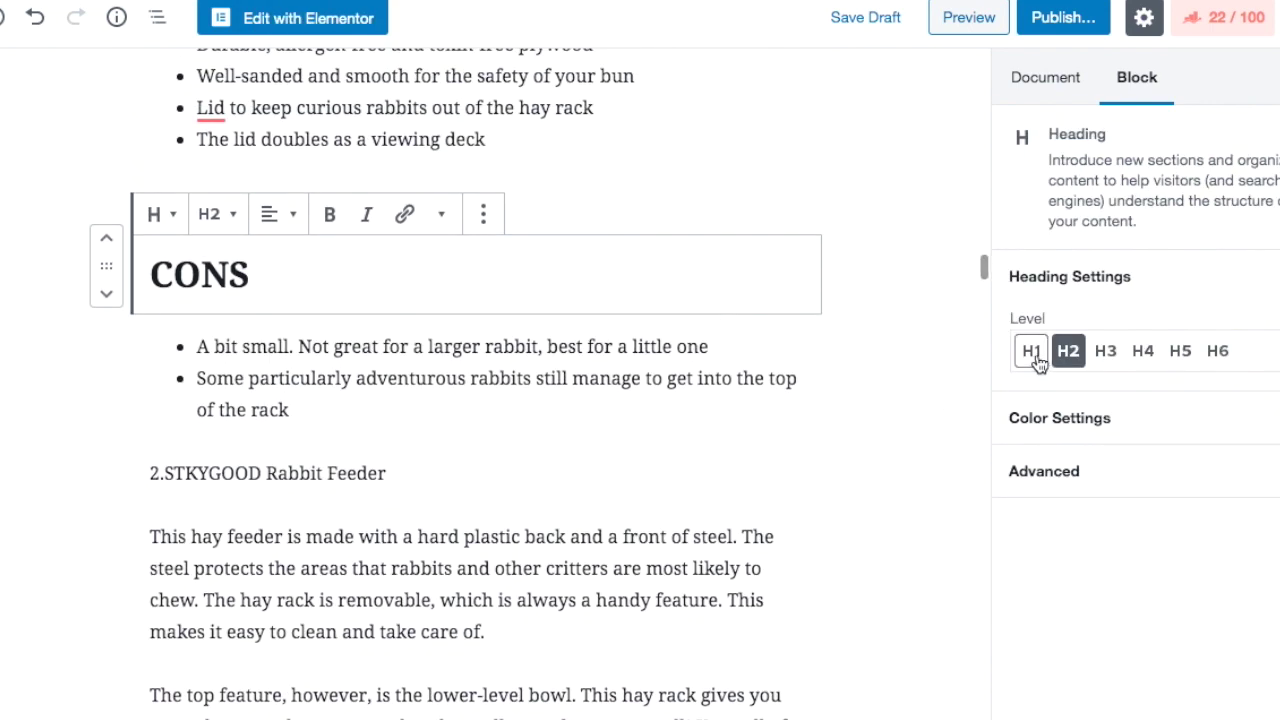
click(1040, 366)
click(1168, 419)
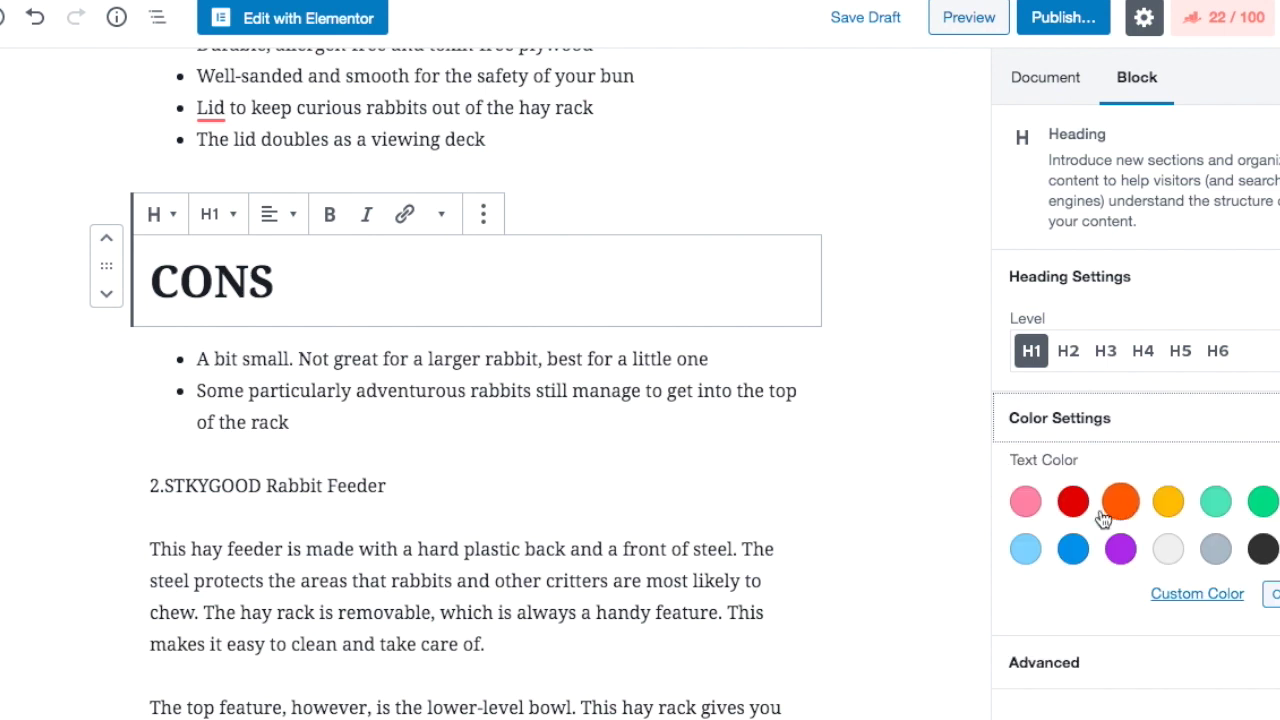
click(1073, 501)
Remove the old "Cons:" paragraph block above the "CONS" heading
click(554, 191)
text(Cons:)
click(423, 150)
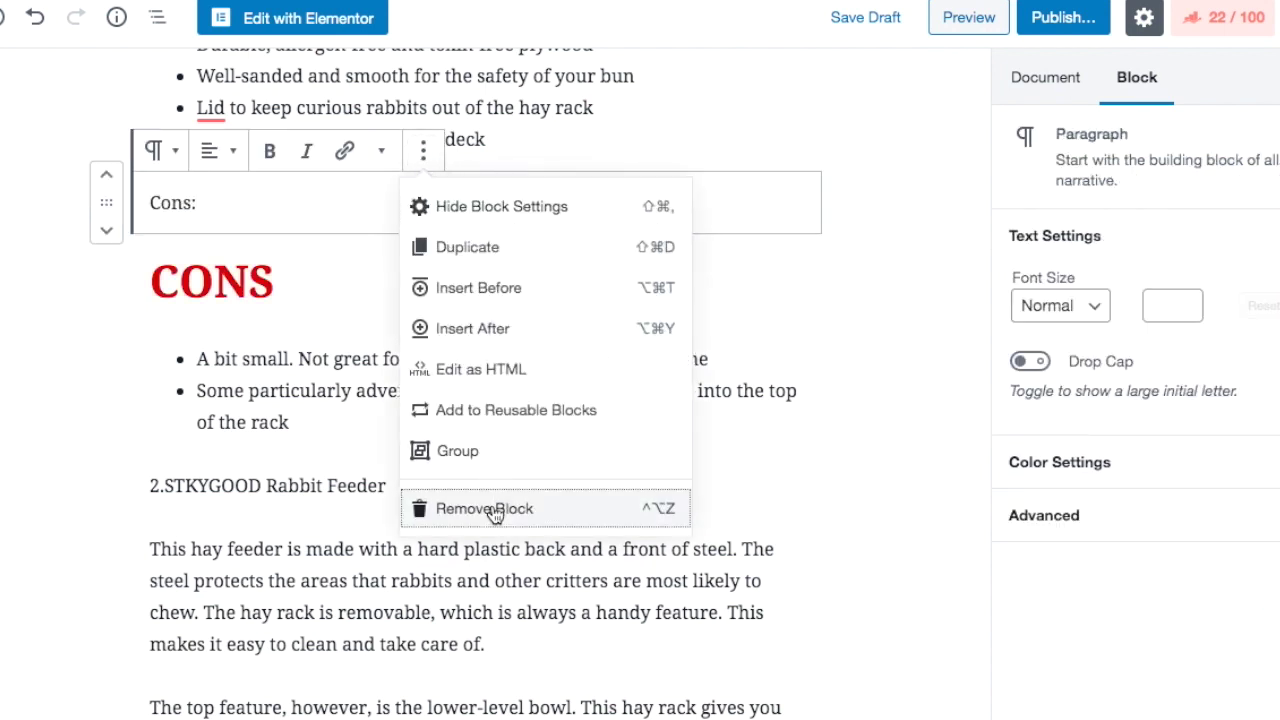
click(491, 512)
Insert a paragraph reading "Read More Customer Reviews Over On Amazon!" between the cons list and the "2.STKYGOOD Rabbit Feeder" line
scroll(488, 506, up, 3)
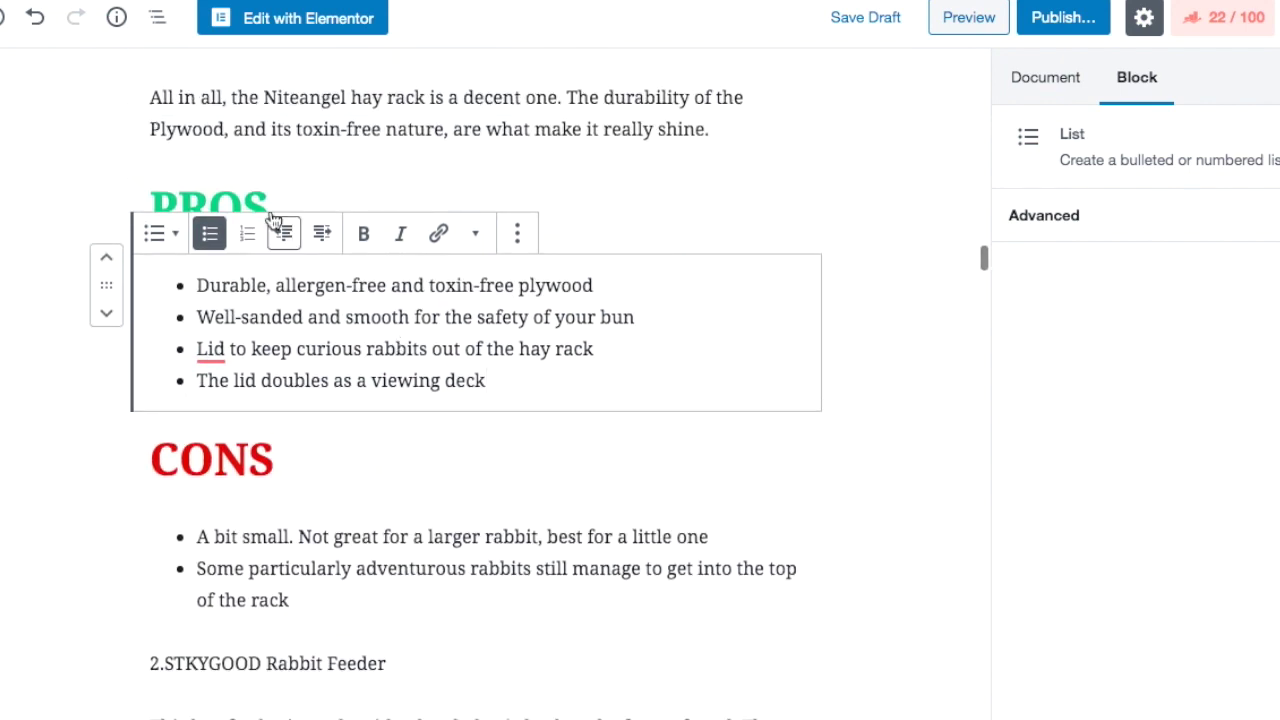
scroll(331, 430, down, 1)
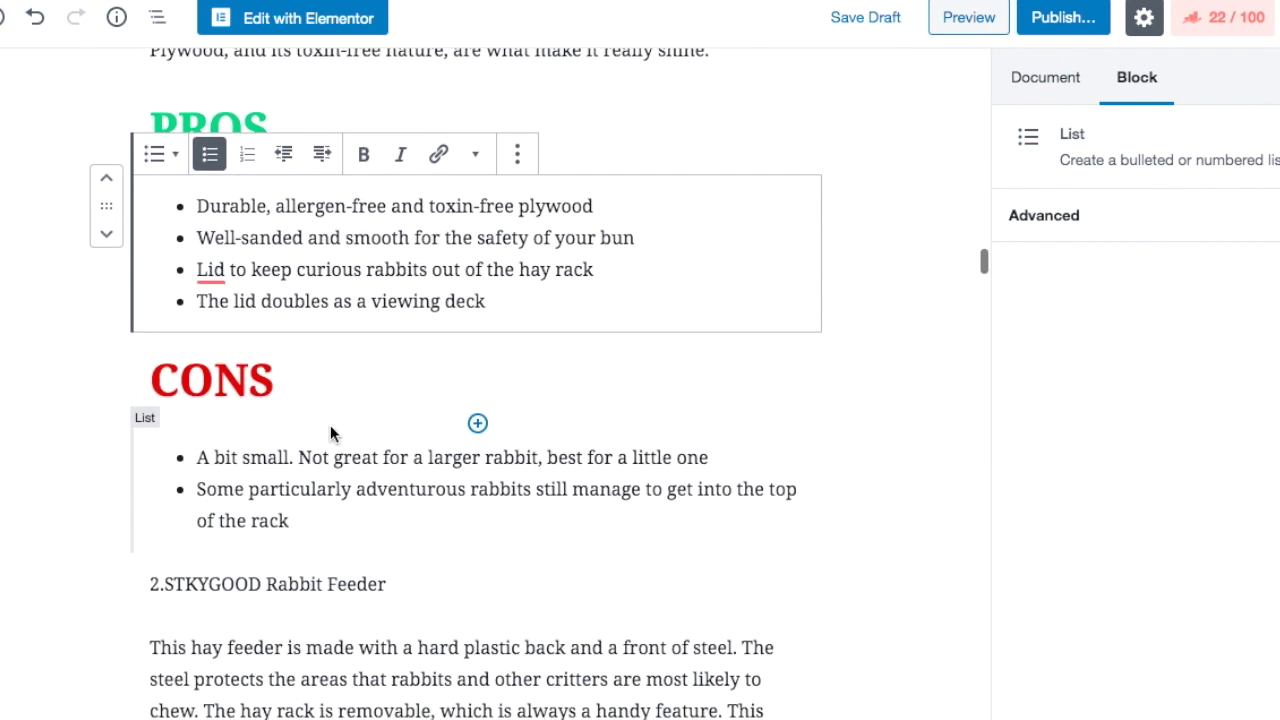
scroll(366, 356, down, 2)
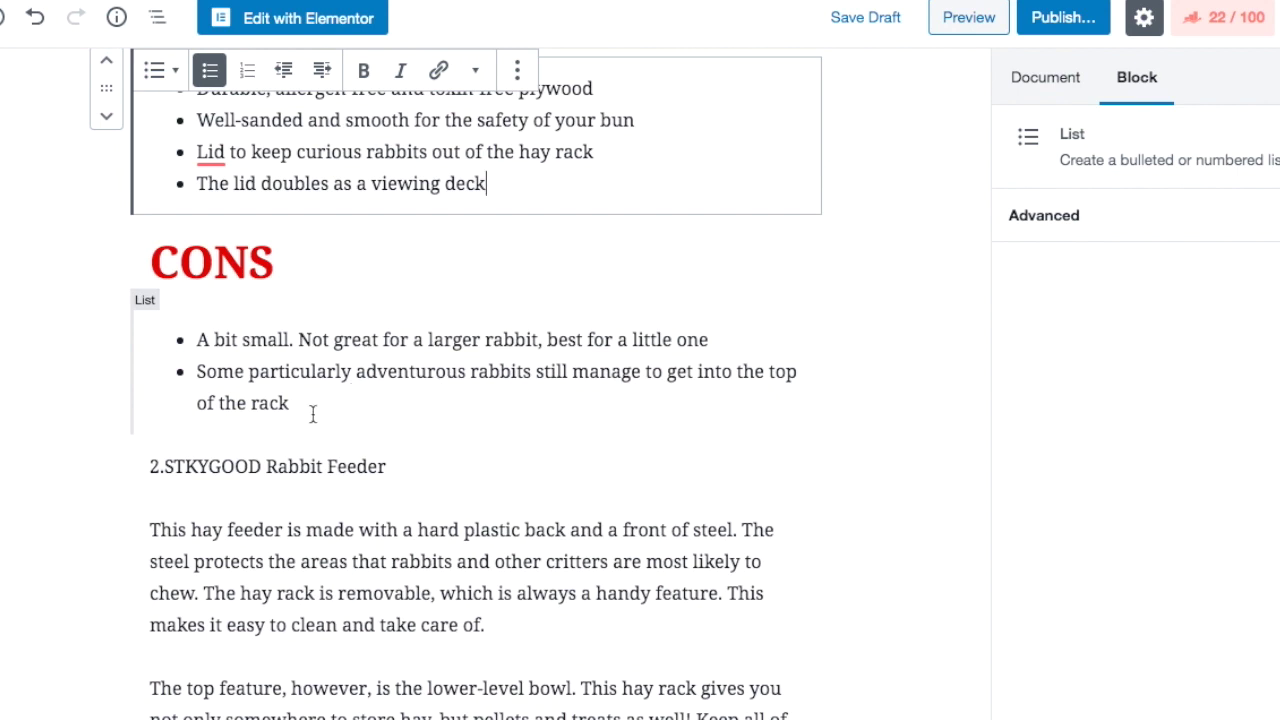
click(478, 434)
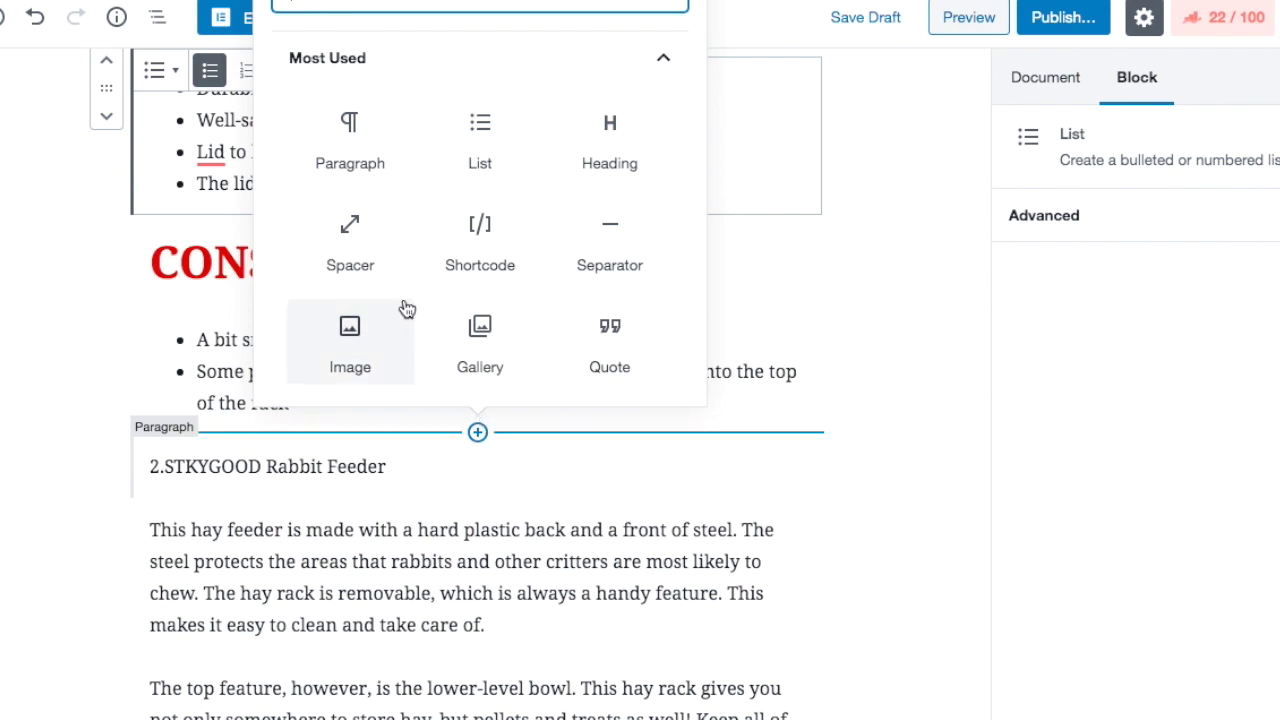
click(350, 160)
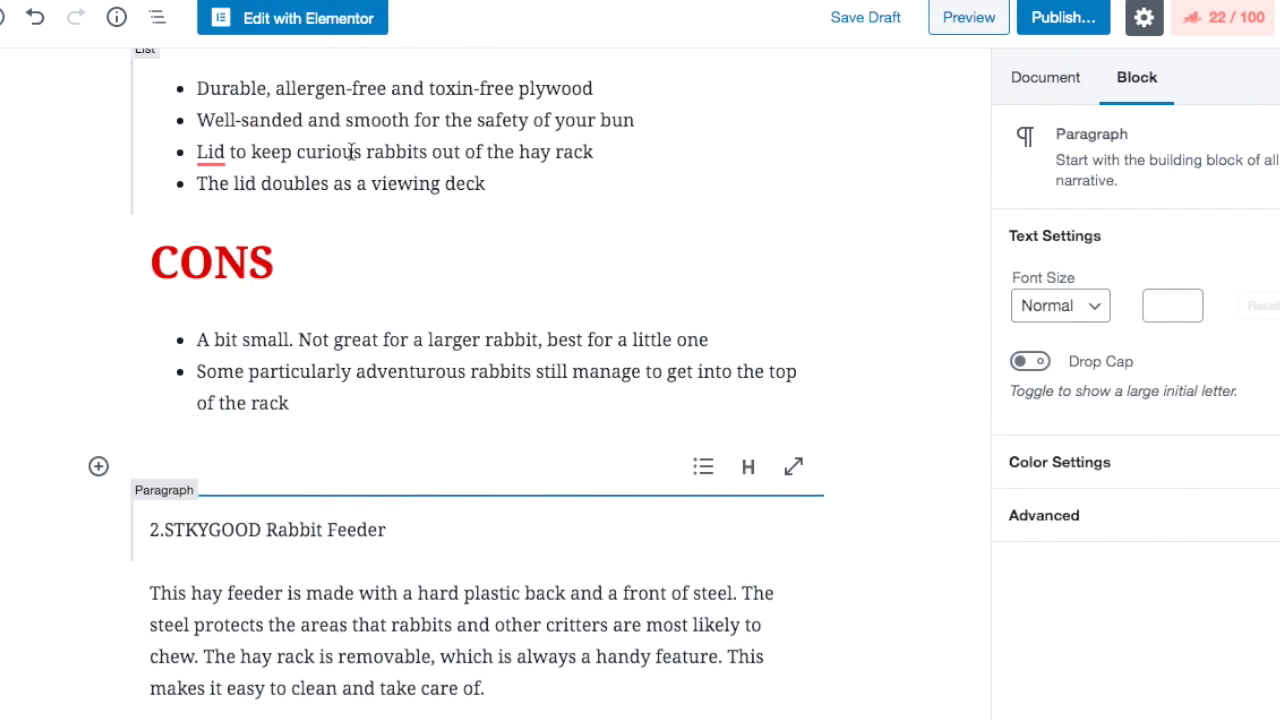
text(Read)
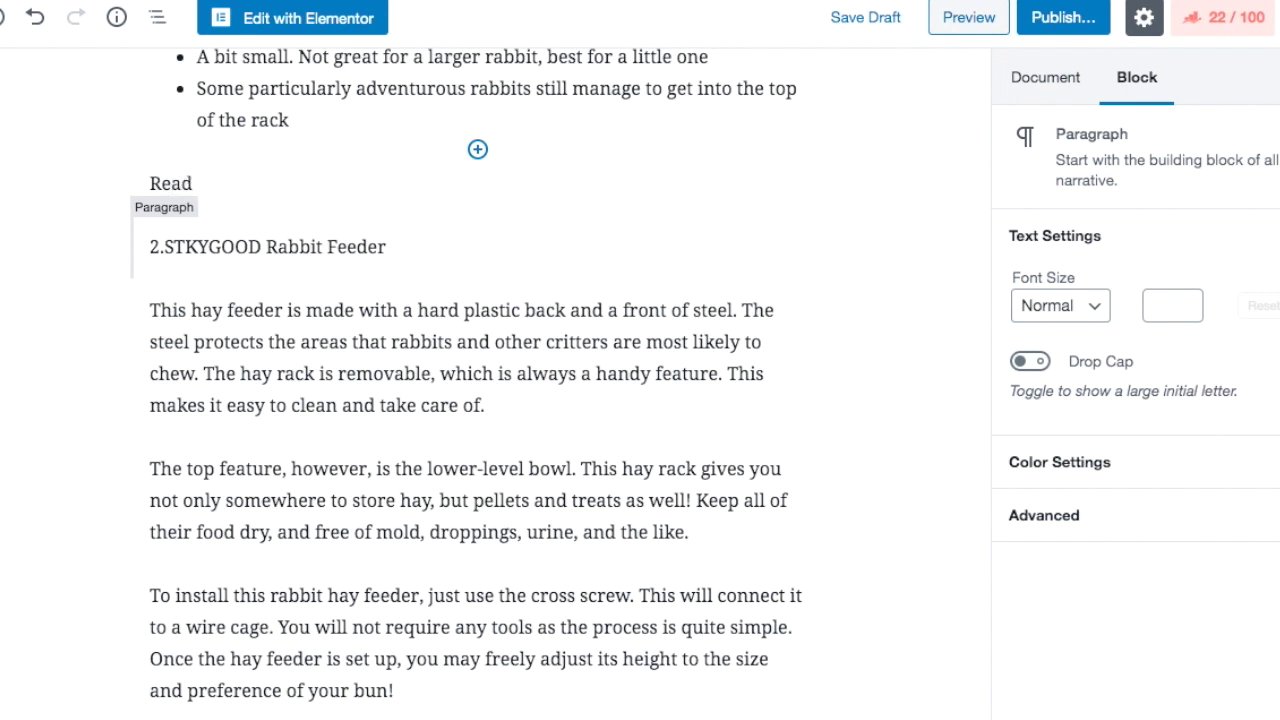
scroll(378, 332, up, 2)
scroll(376, 328, up, 2)
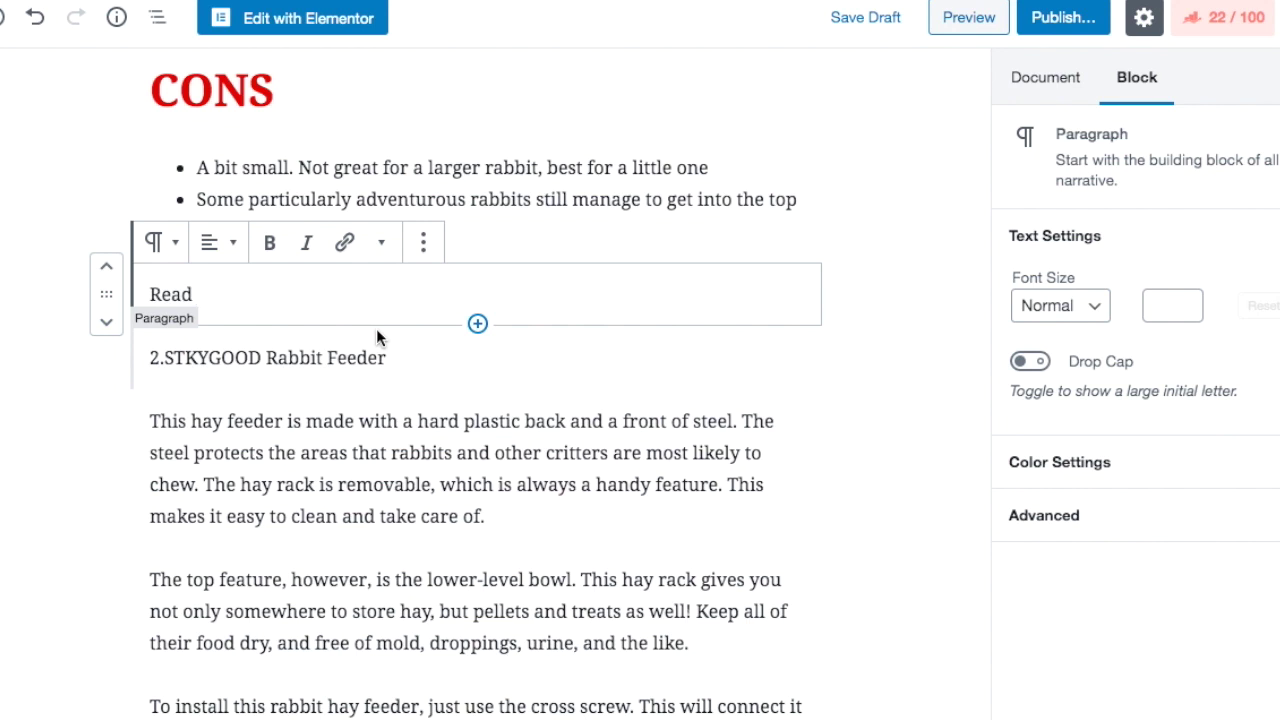
scroll(368, 419, up, 1)
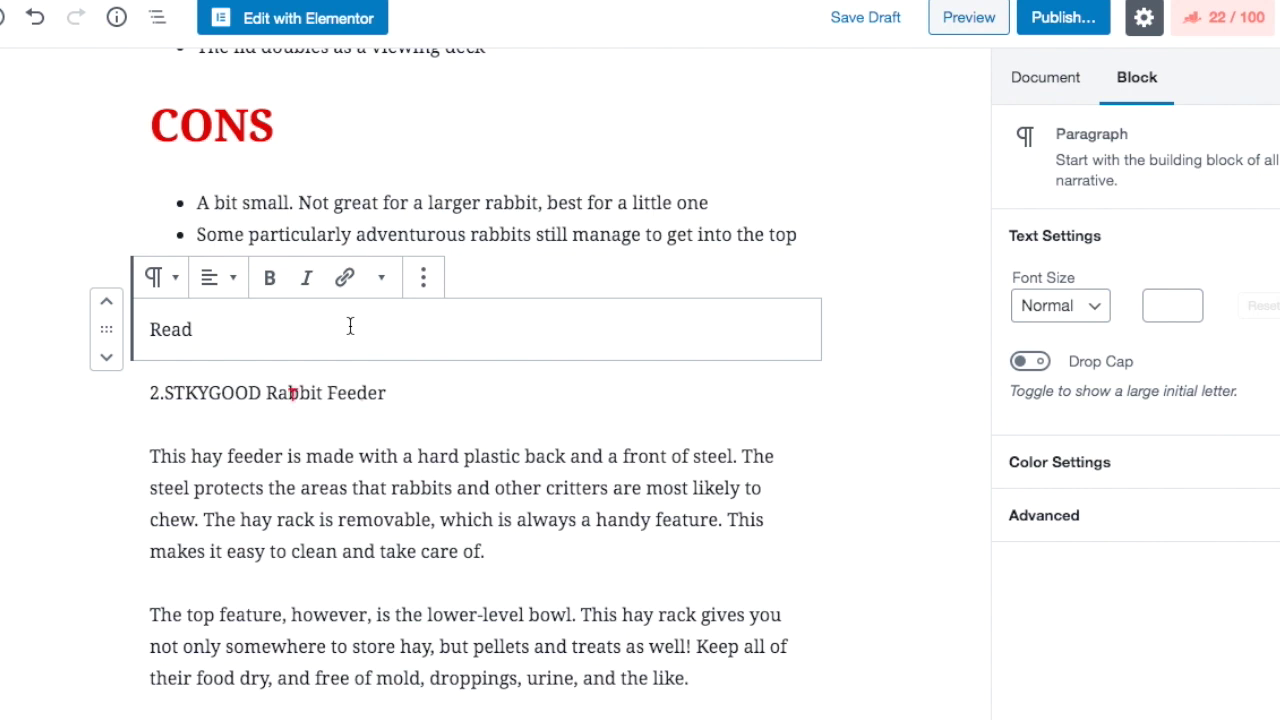
text(More )
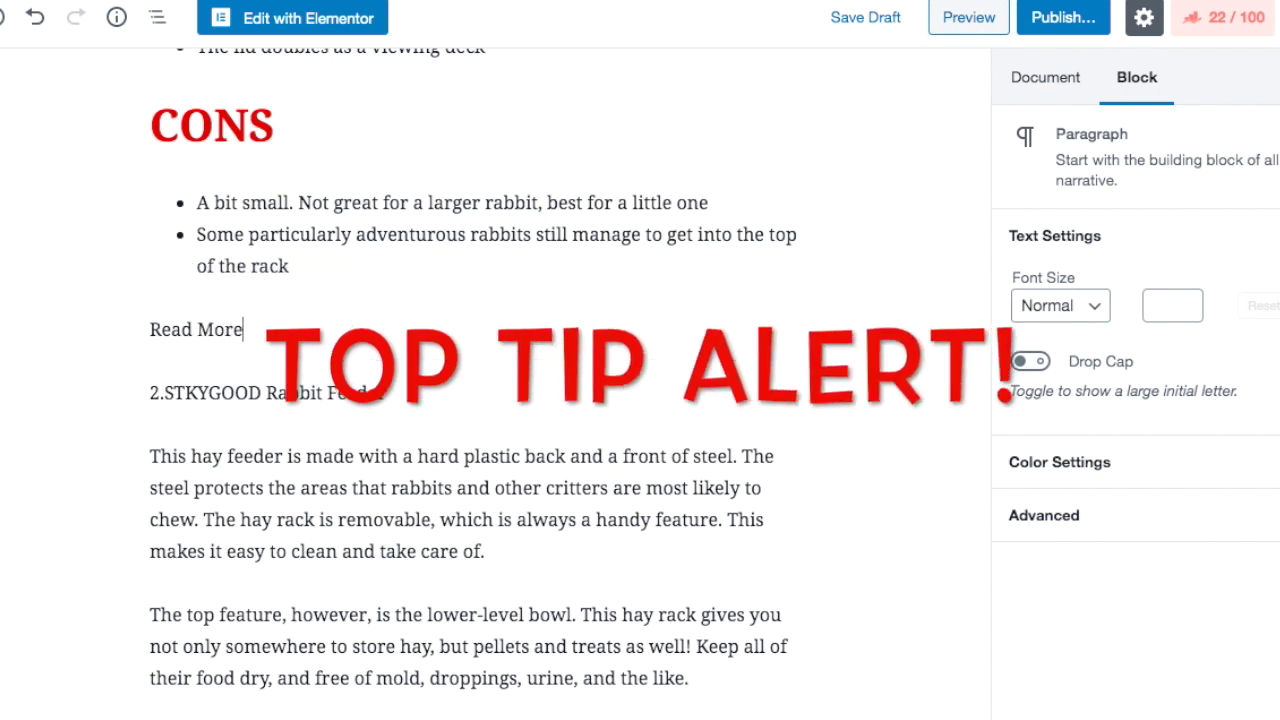
text(Customer Reviews Over On)
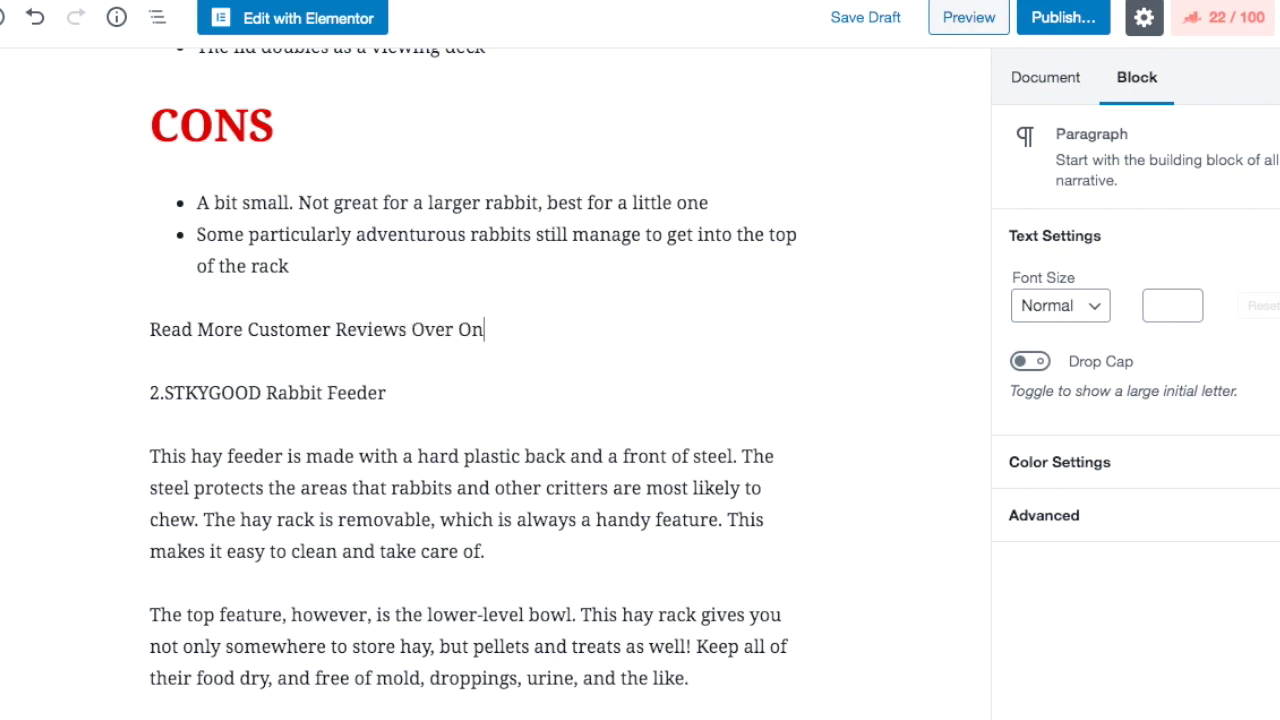
text(mazon!)
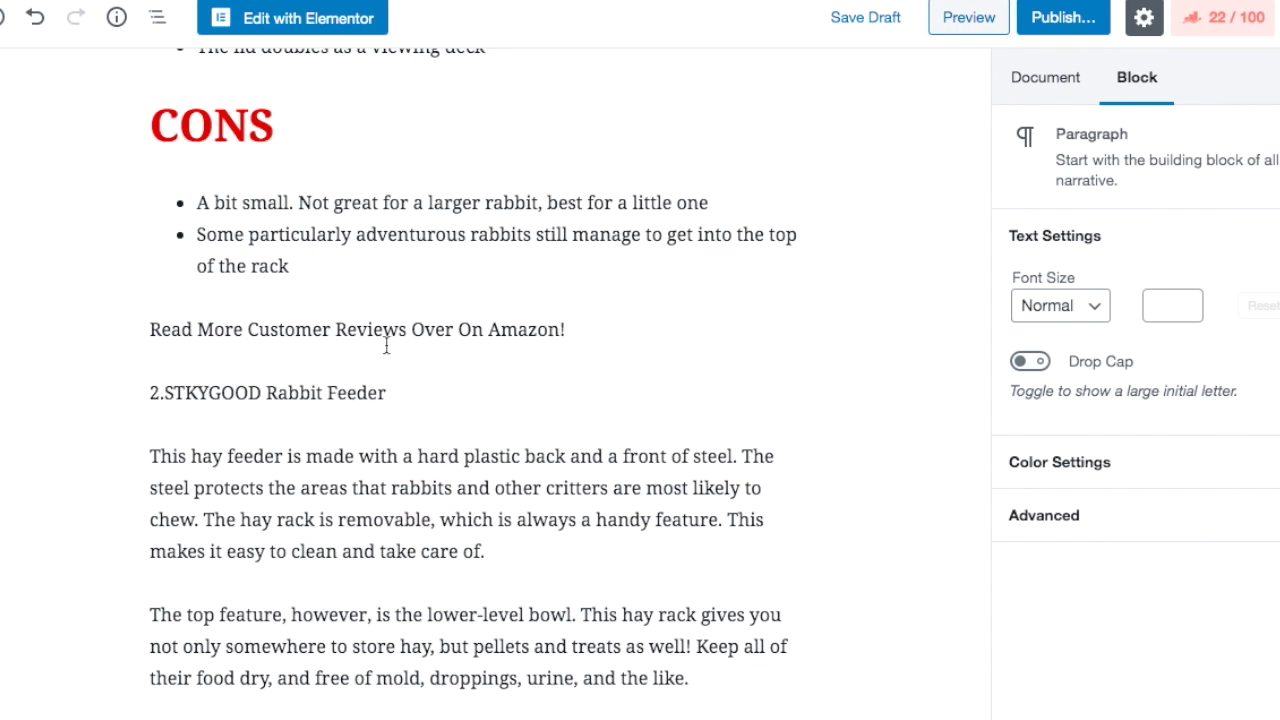
key(Up)
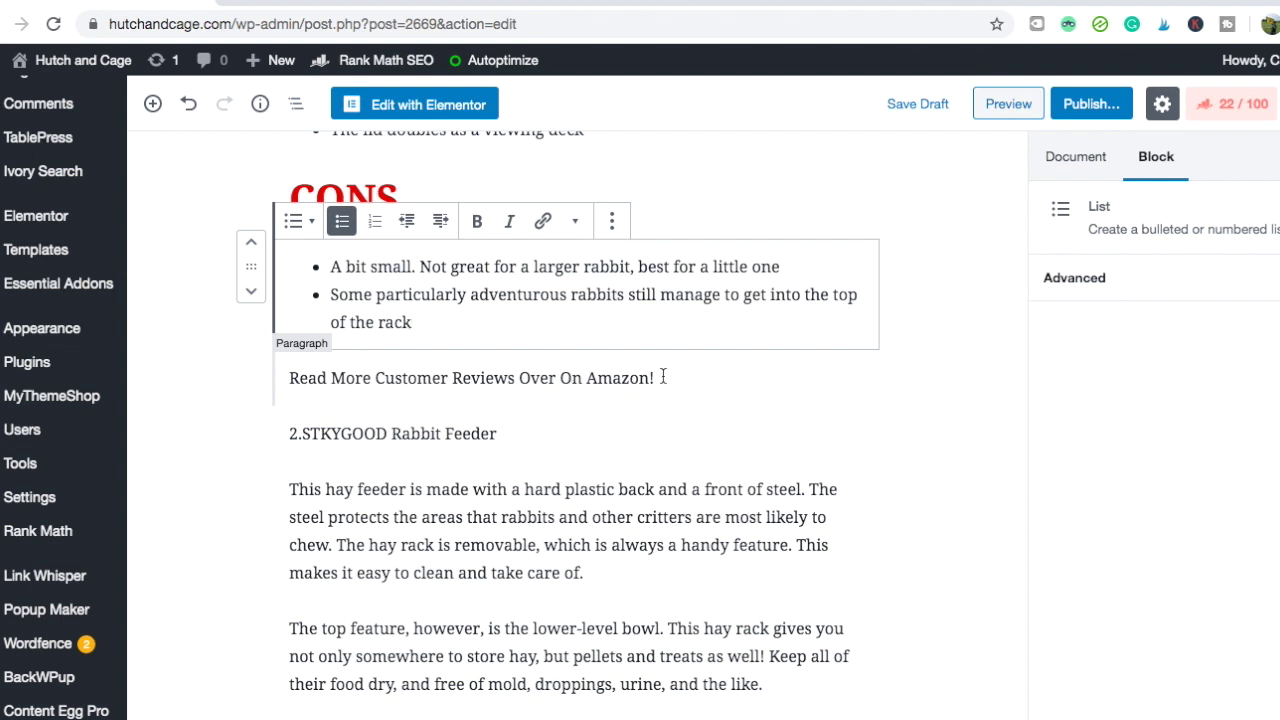
Switch to the Amazon page of the Niteangel Pet Wooden Hay Manger and copy its full text affiliate link
click(663, 376)
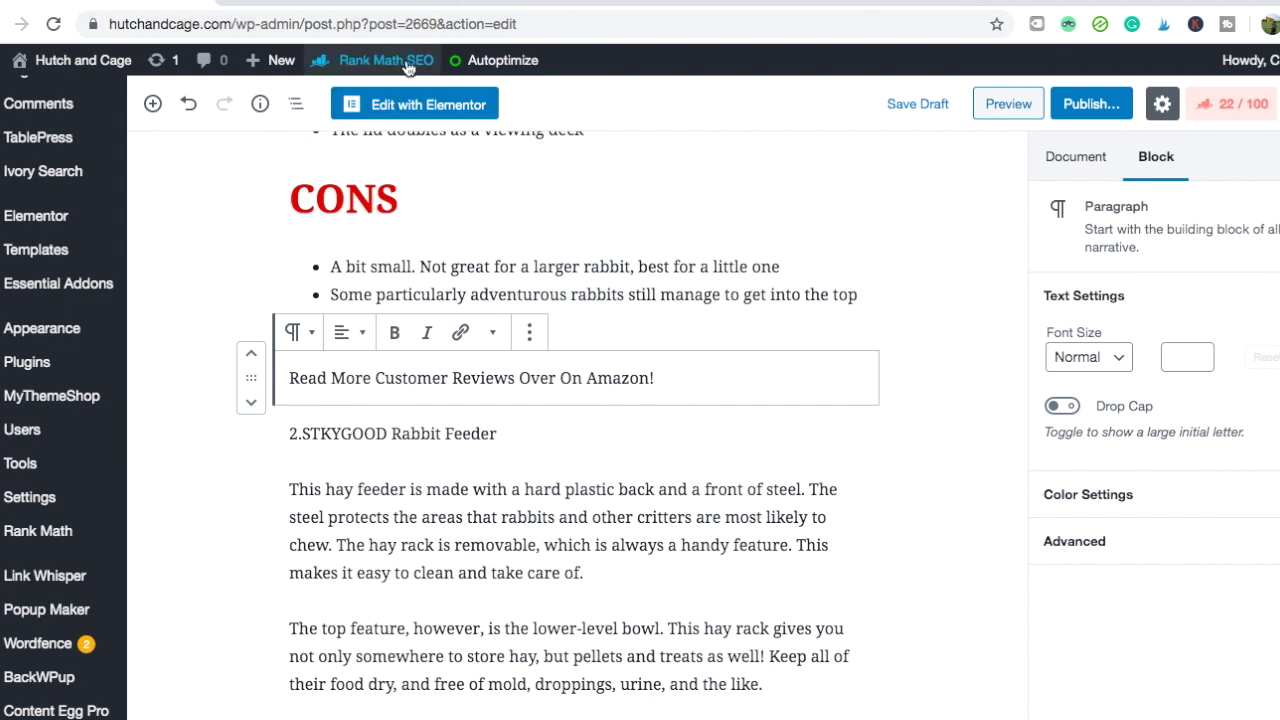
click(376, 8)
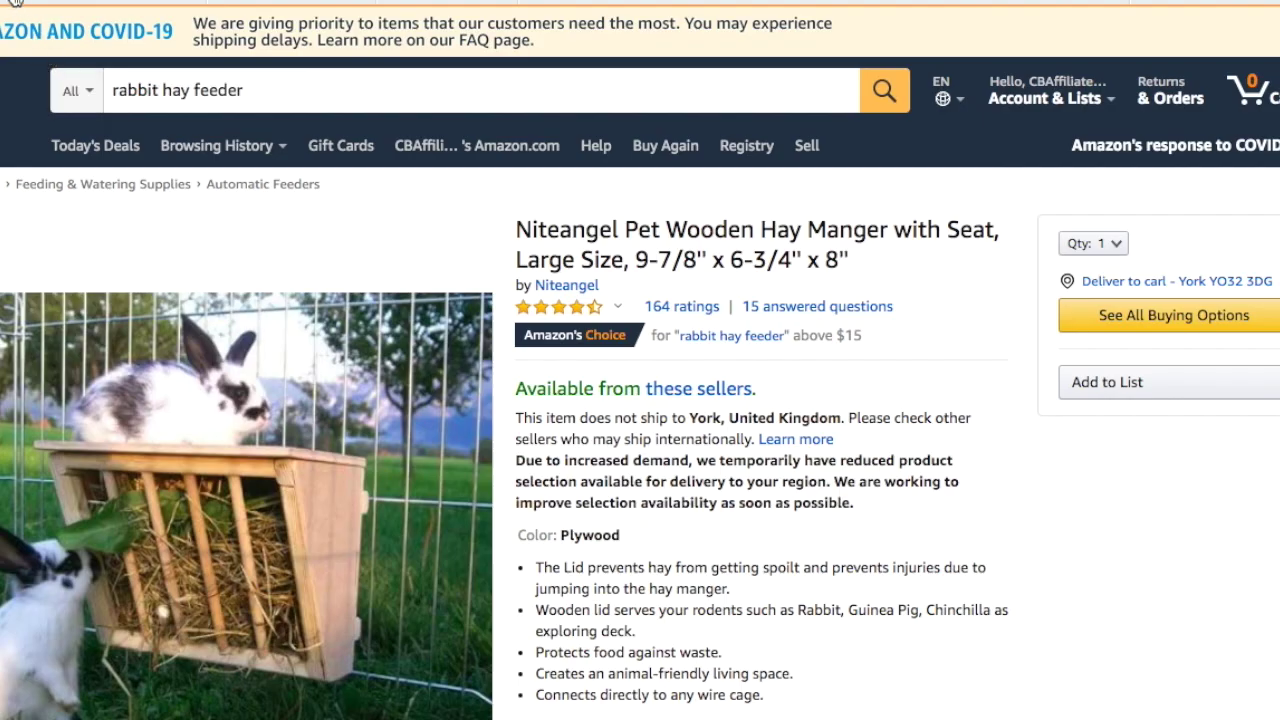
click(14, 2)
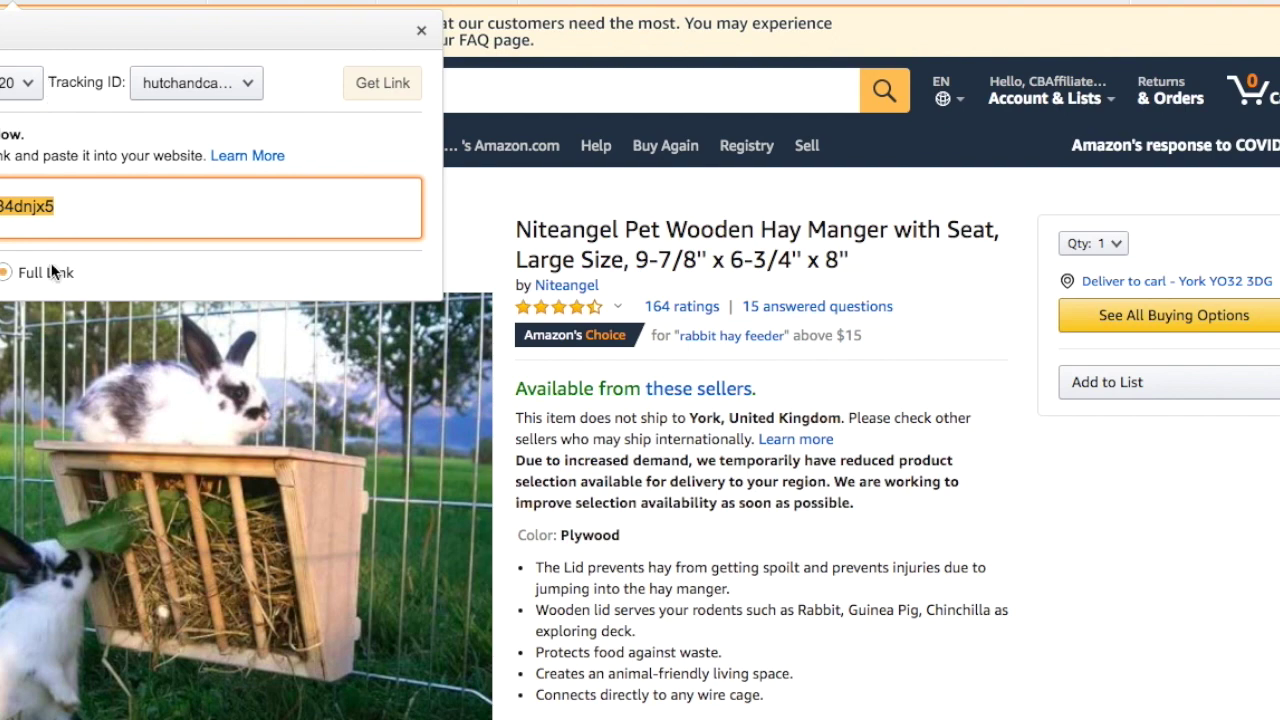
click(52, 272)
right_click(52, 215)
click(84, 250)
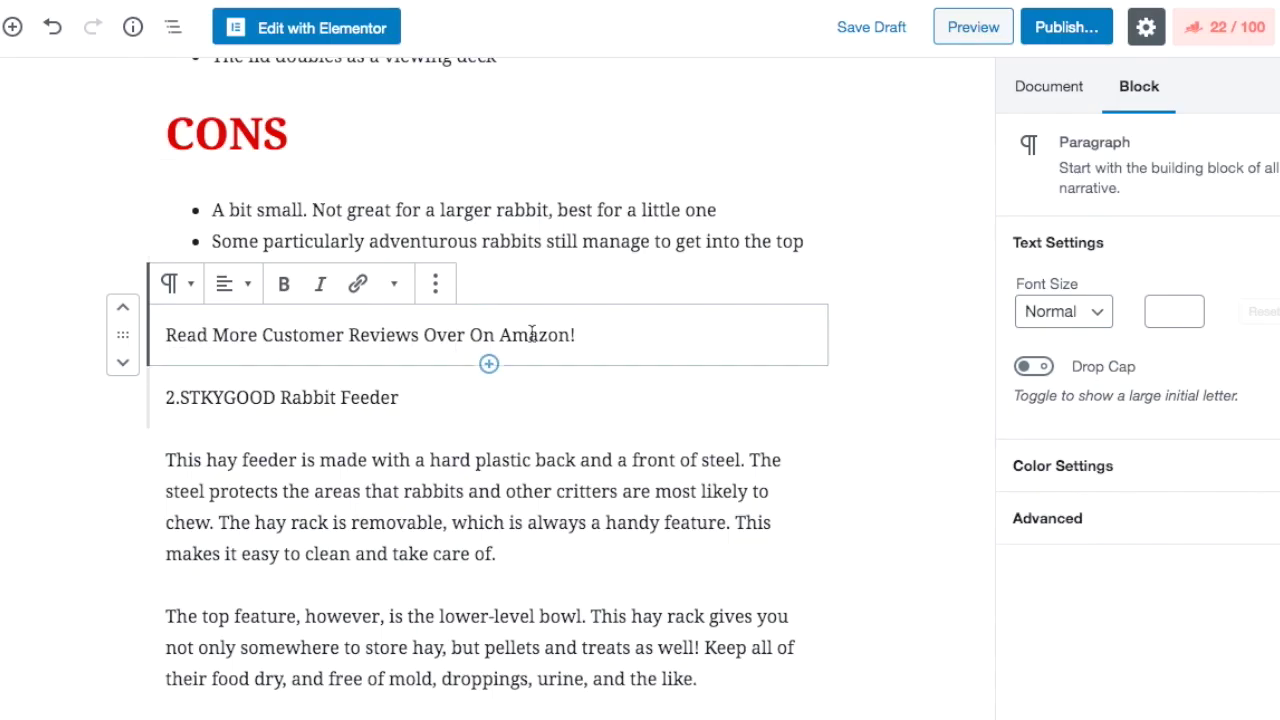
Link the "Read More Customer Reviews Over On Amazon!" text to the copied affiliate URL, with Open in New Tab and Nofollow enabled
drag(588, 335, 166, 332)
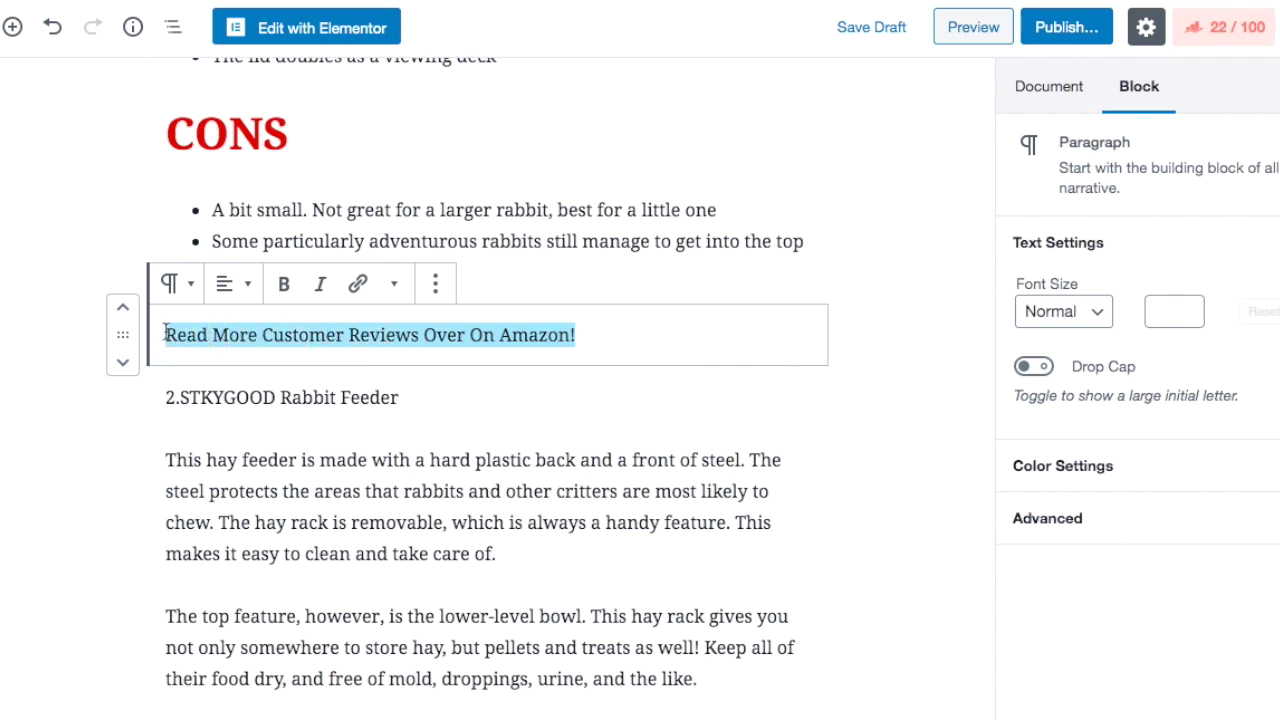
click(358, 286)
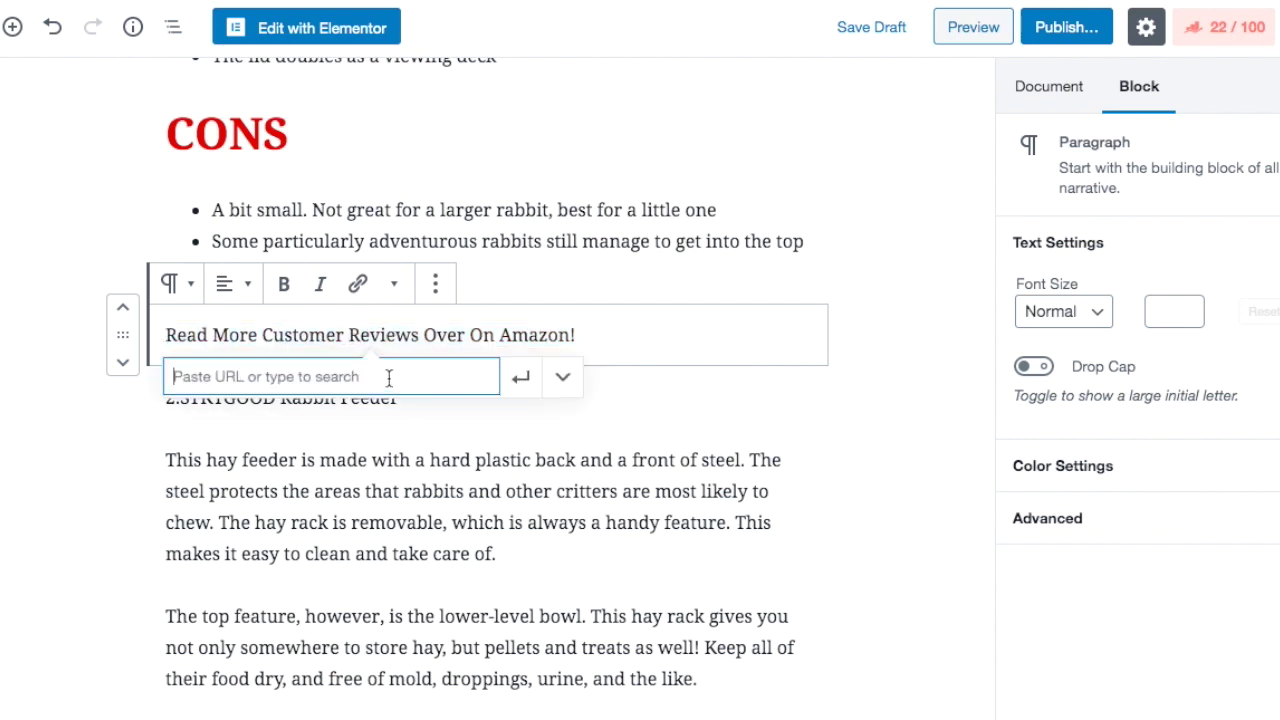
key(ctrl+v)
click(558, 380)
click(202, 428)
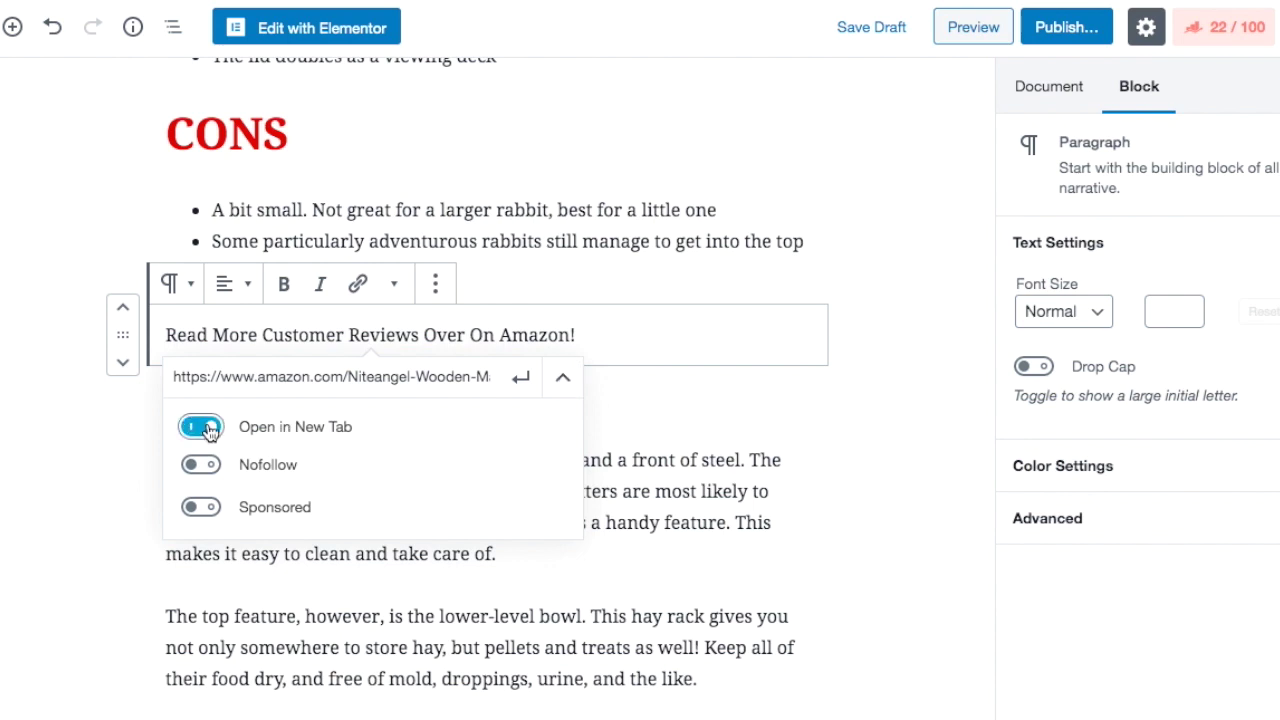
click(201, 464)
click(519, 379)
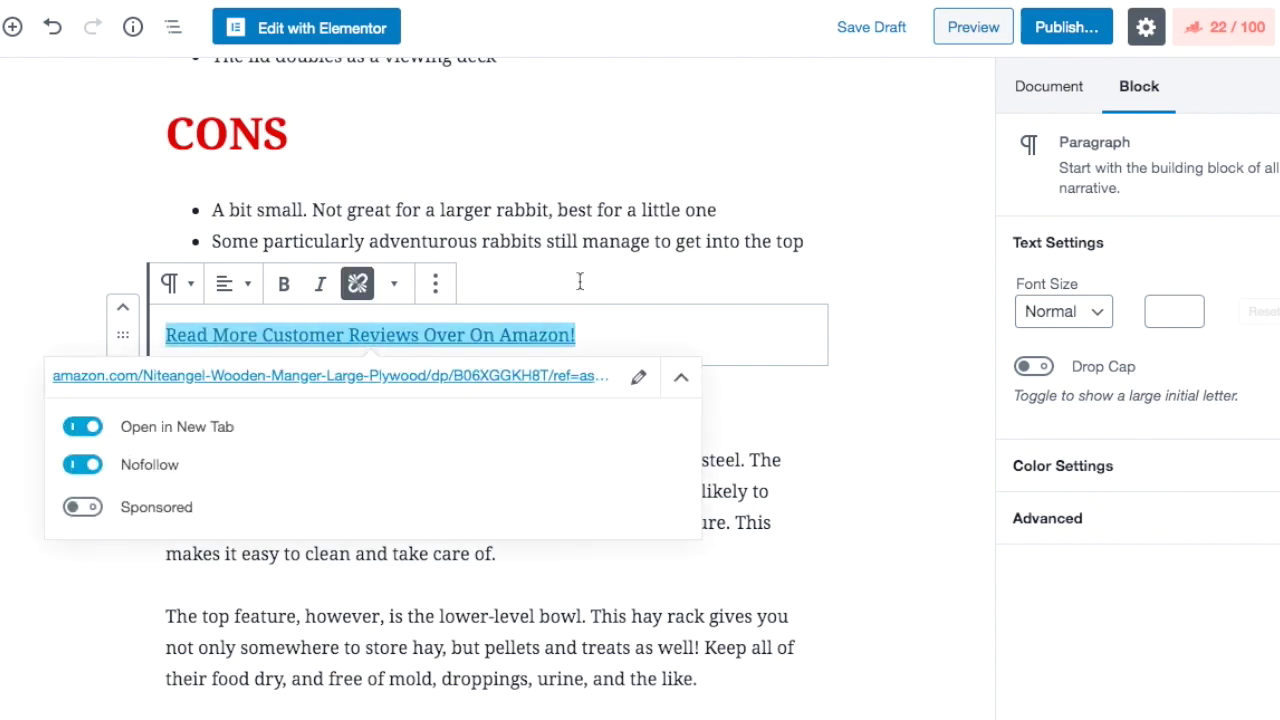
click(589, 252)
Set the background color of the "Read More Customer Reviews Over On Amazon!" paragraph to orange
click(658, 316)
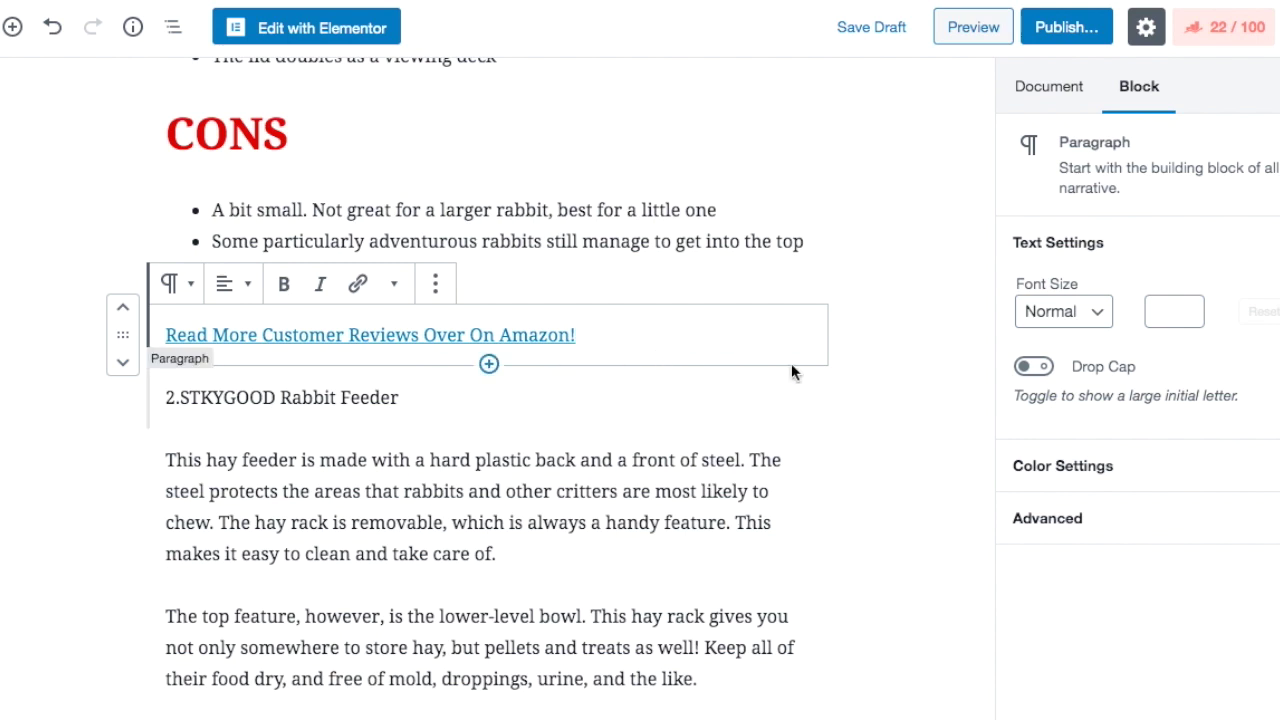
click(1101, 476)
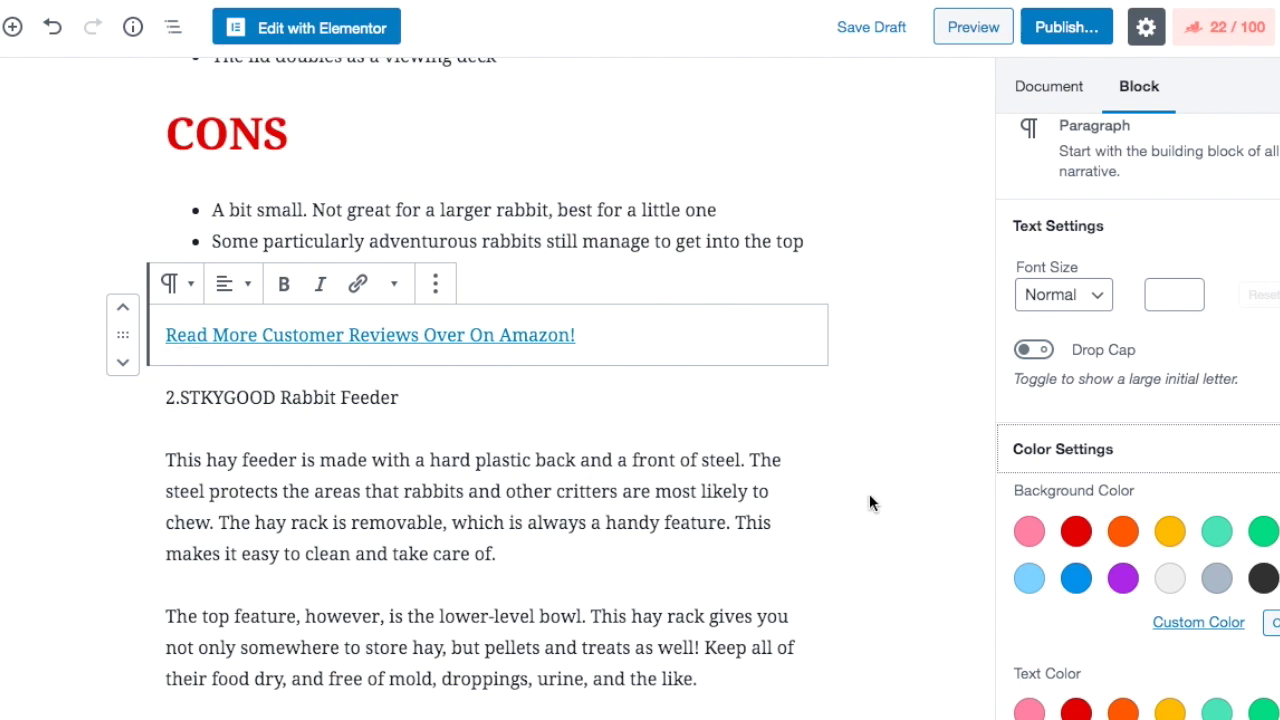
click(1124, 534)
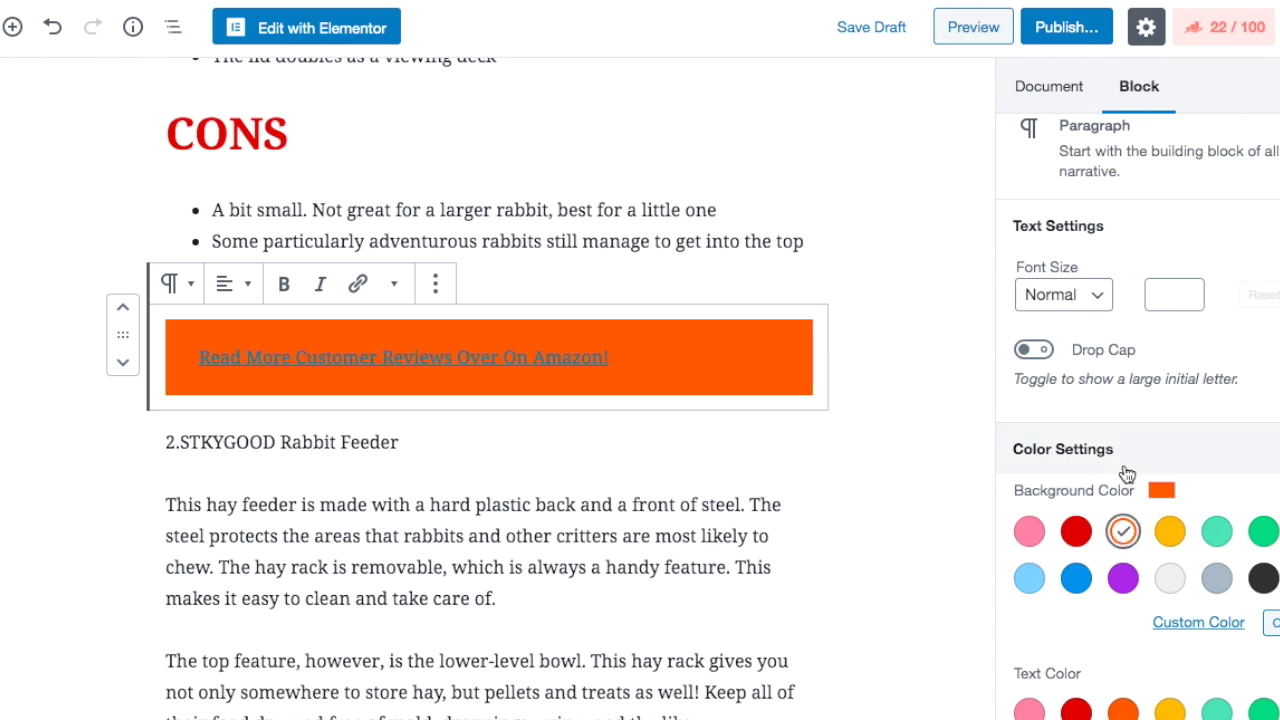
Style the orange call-to-action paragraph with light gray text at Medium font size, and save the draft
scroll(1123, 476, down, 3)
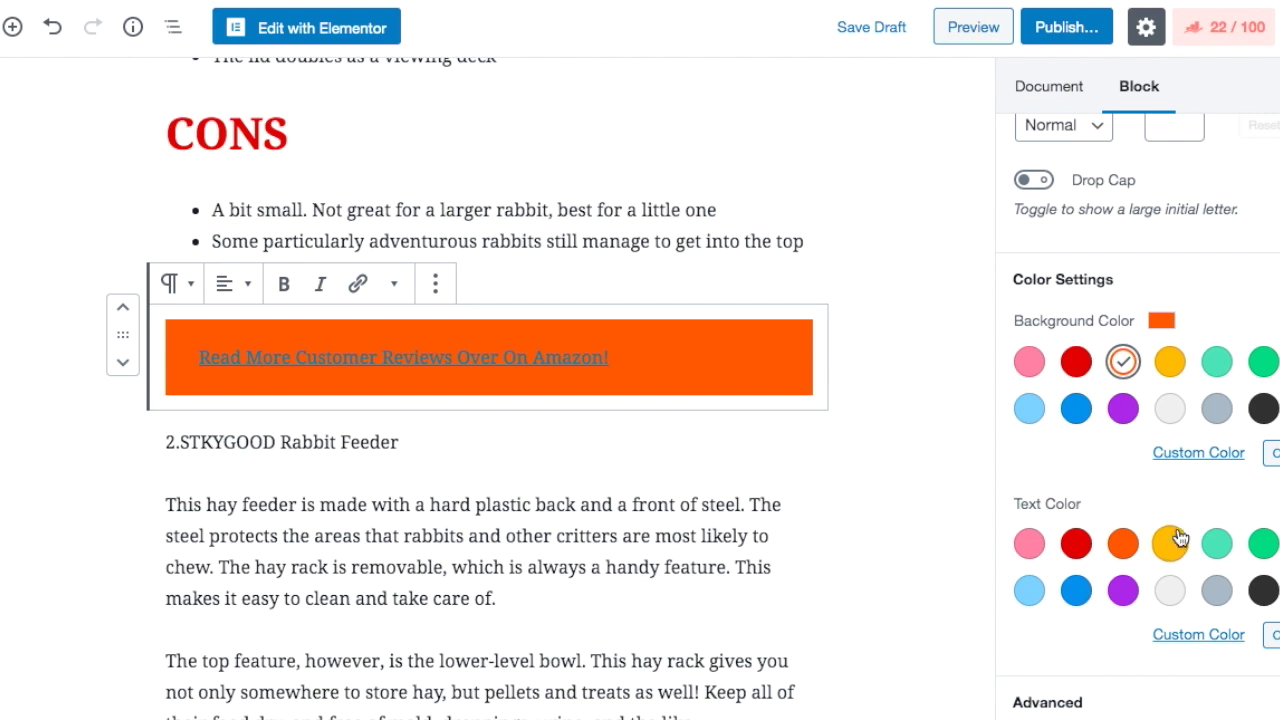
click(1170, 592)
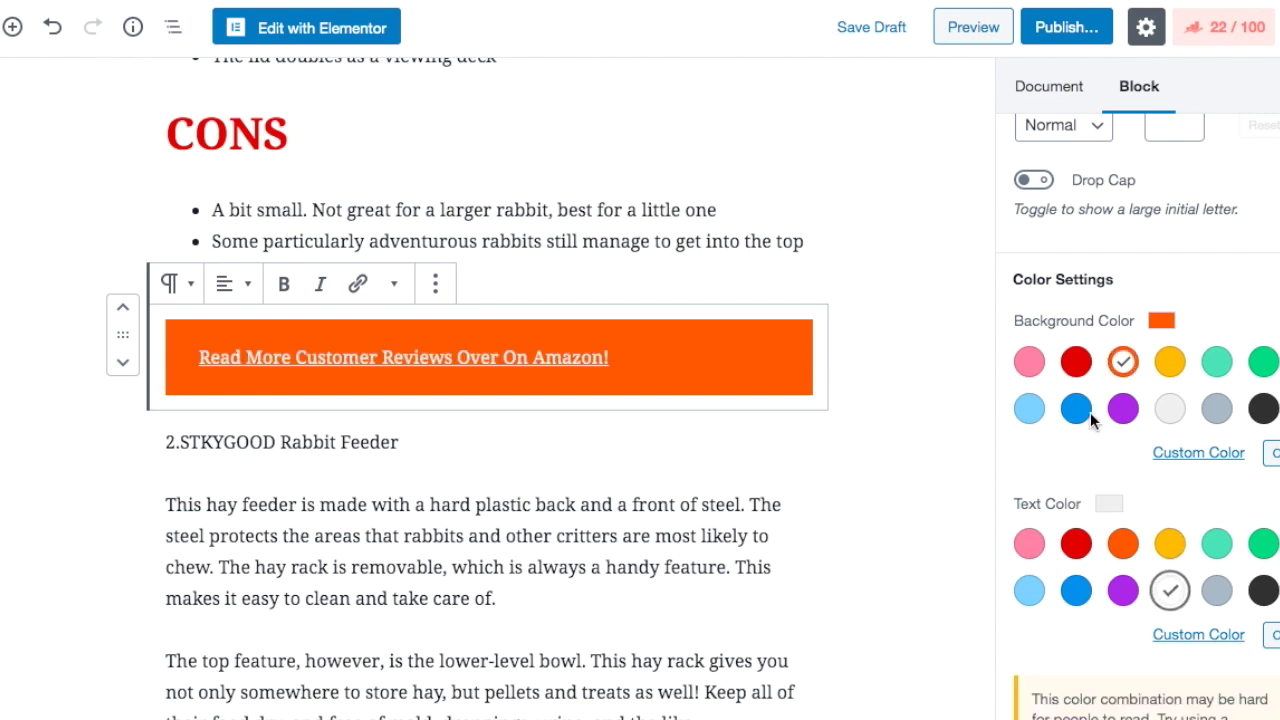
scroll(1095, 380, up, 3)
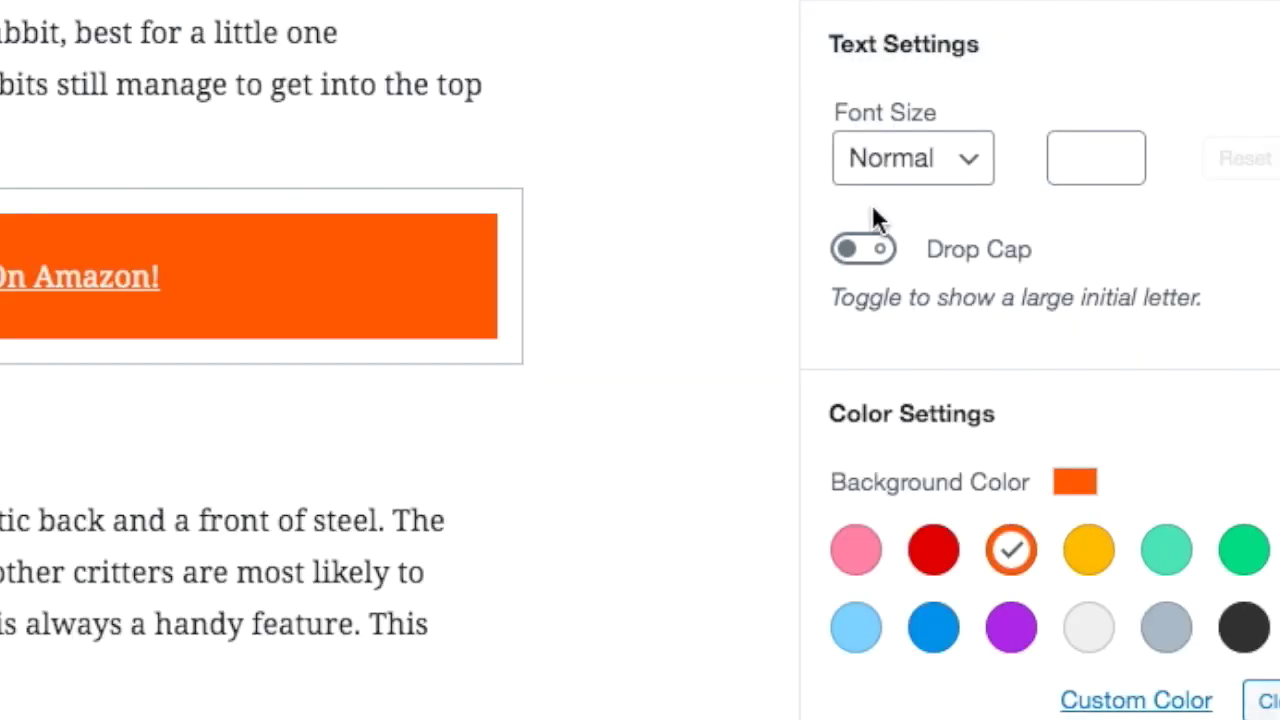
click(930, 185)
click(925, 190)
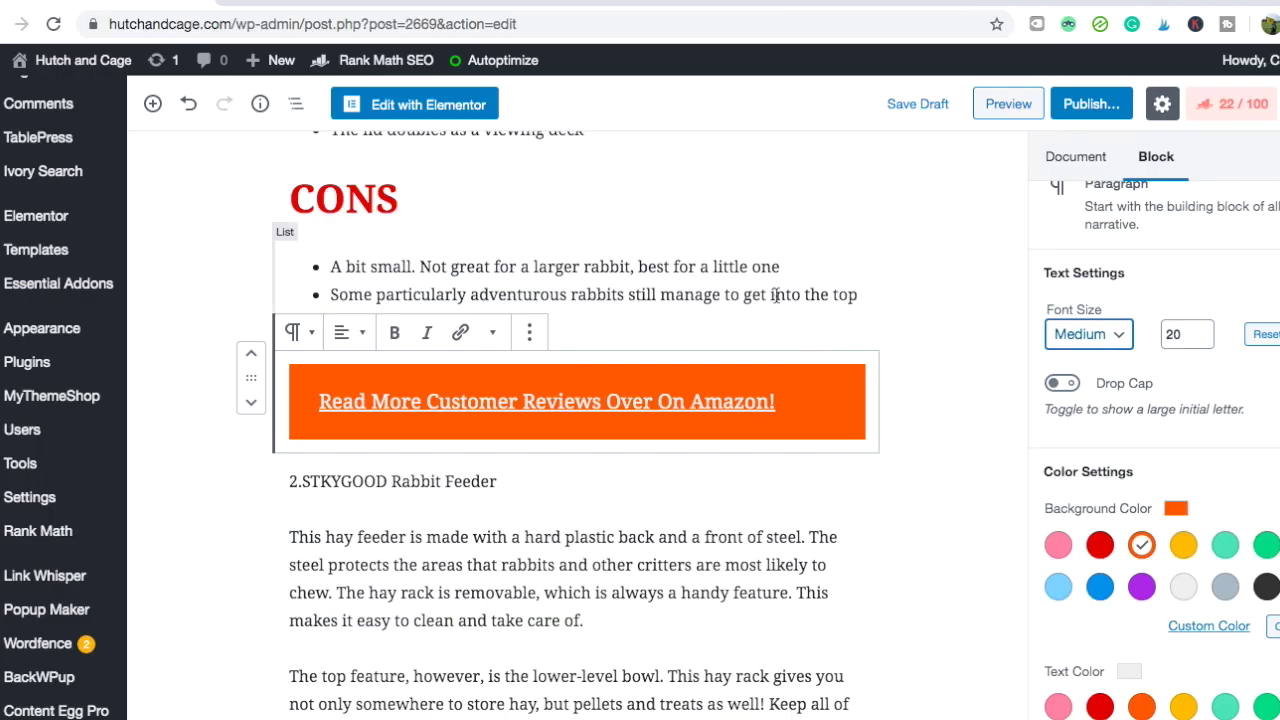
click(340, 84)
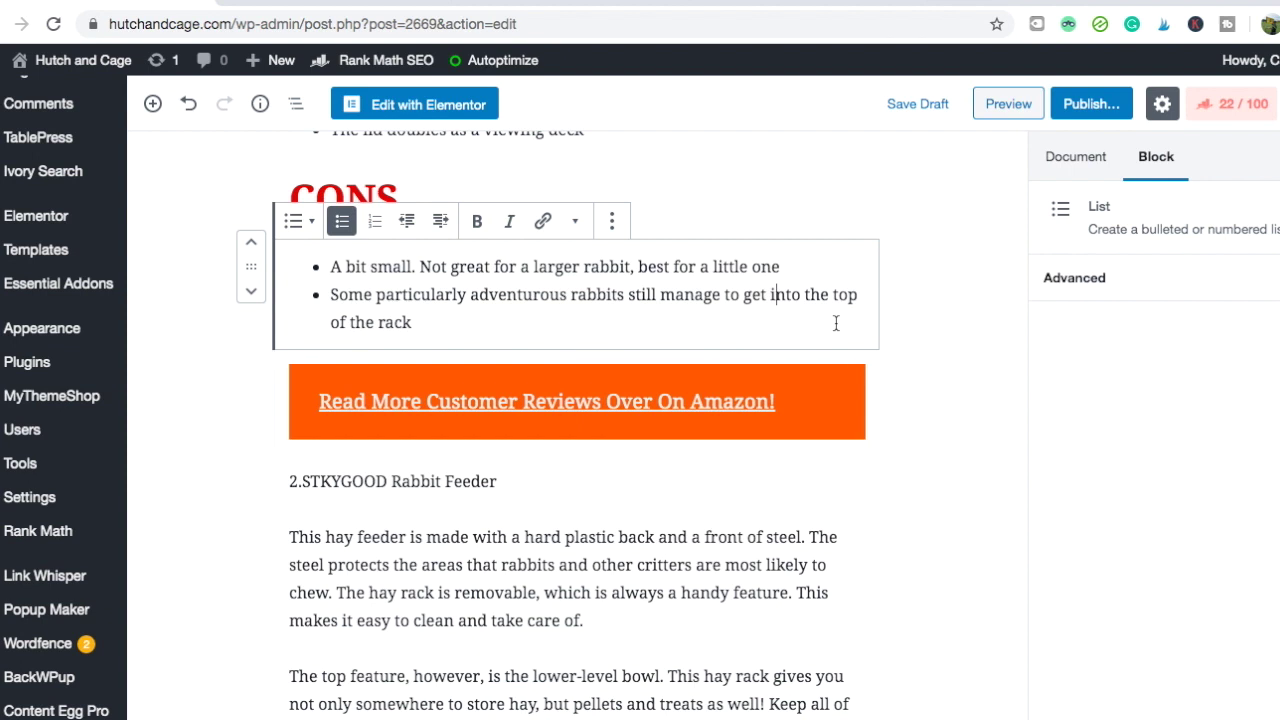
click(916, 105)
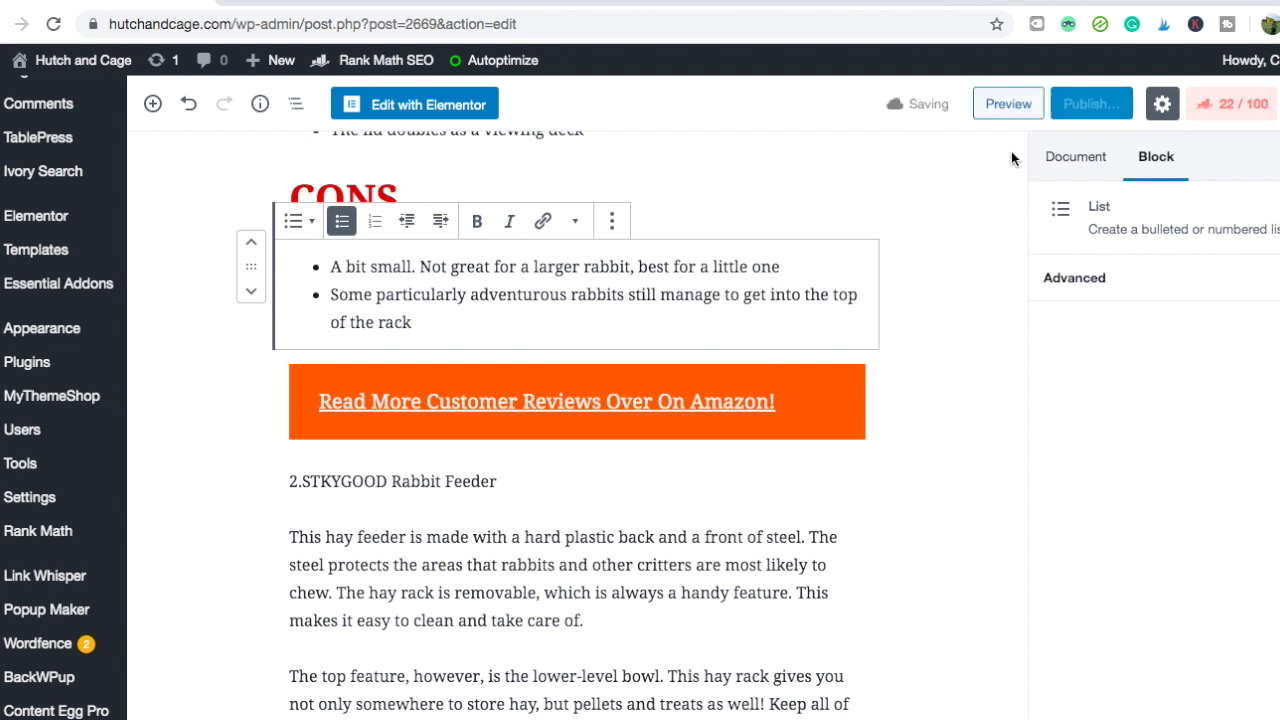
Preview the post and test that the "Read More Customer Reviews Over On Amazon!" link opens the product's Amazon page
click(1007, 103)
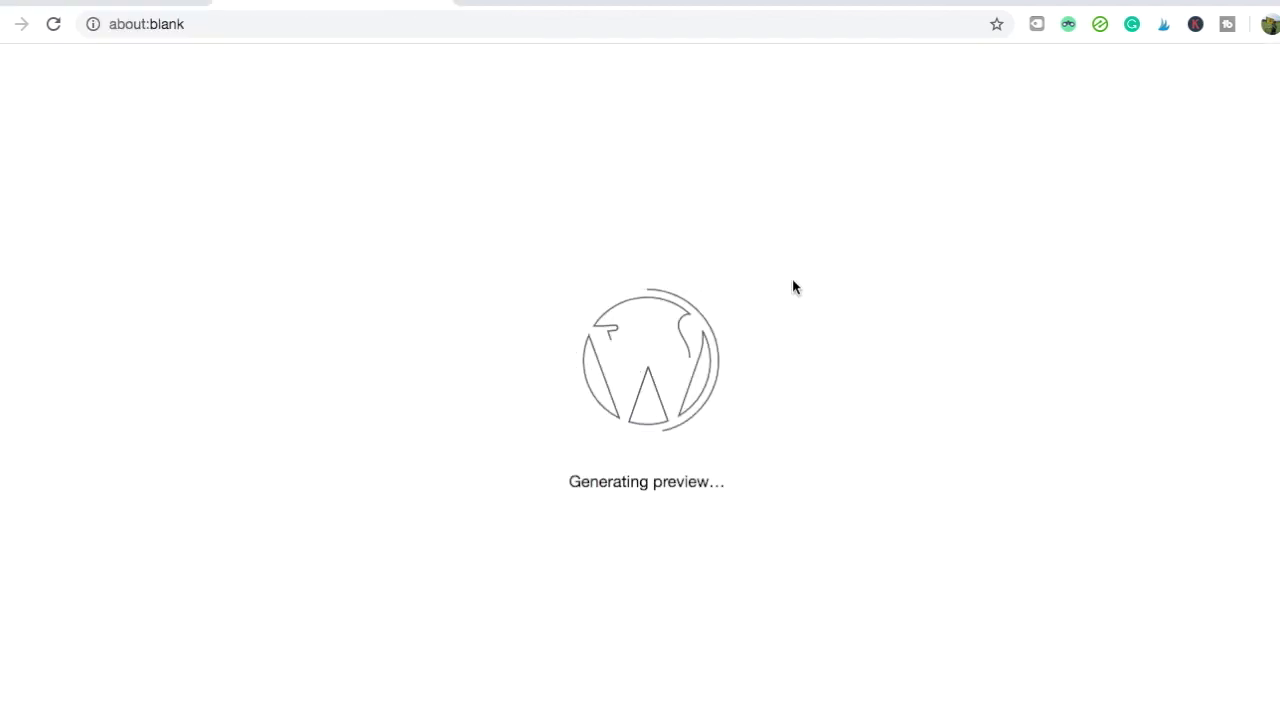
scroll(733, 331, down, 15)
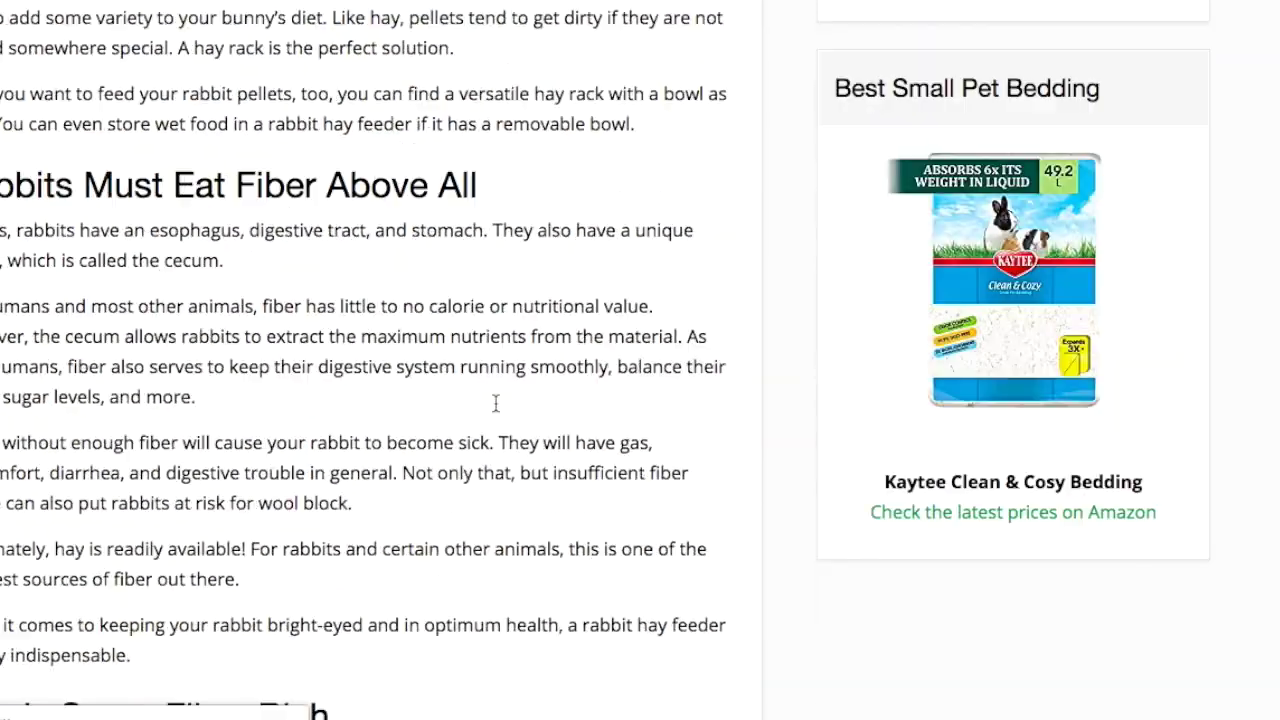
scroll(495, 403, down, 15)
scroll(497, 411, up, 4)
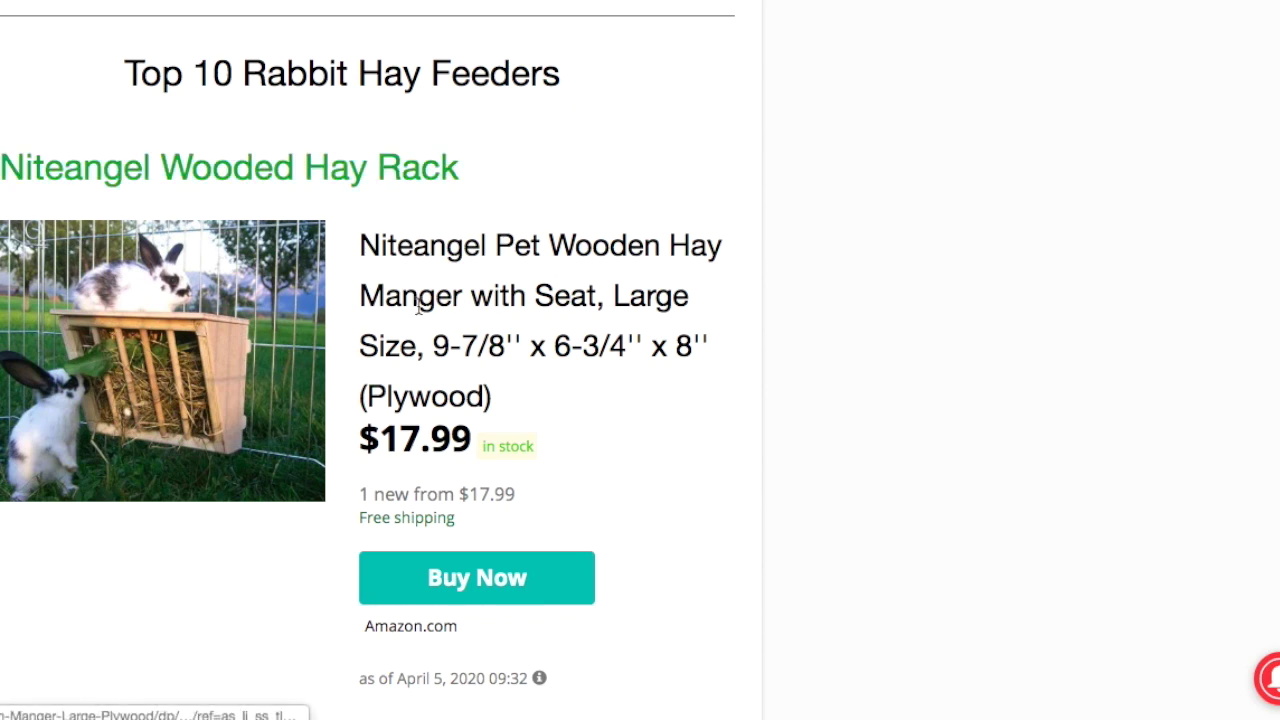
scroll(388, 311, down, 5)
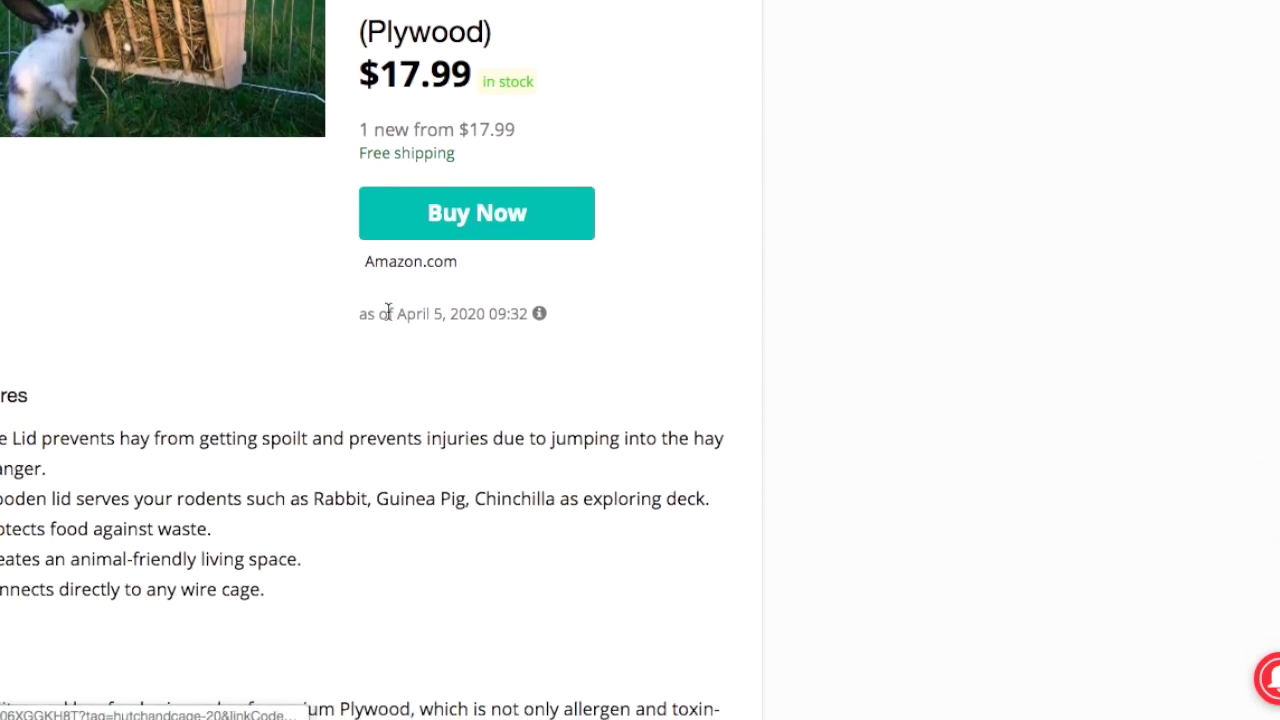
scroll(388, 311, down, 8)
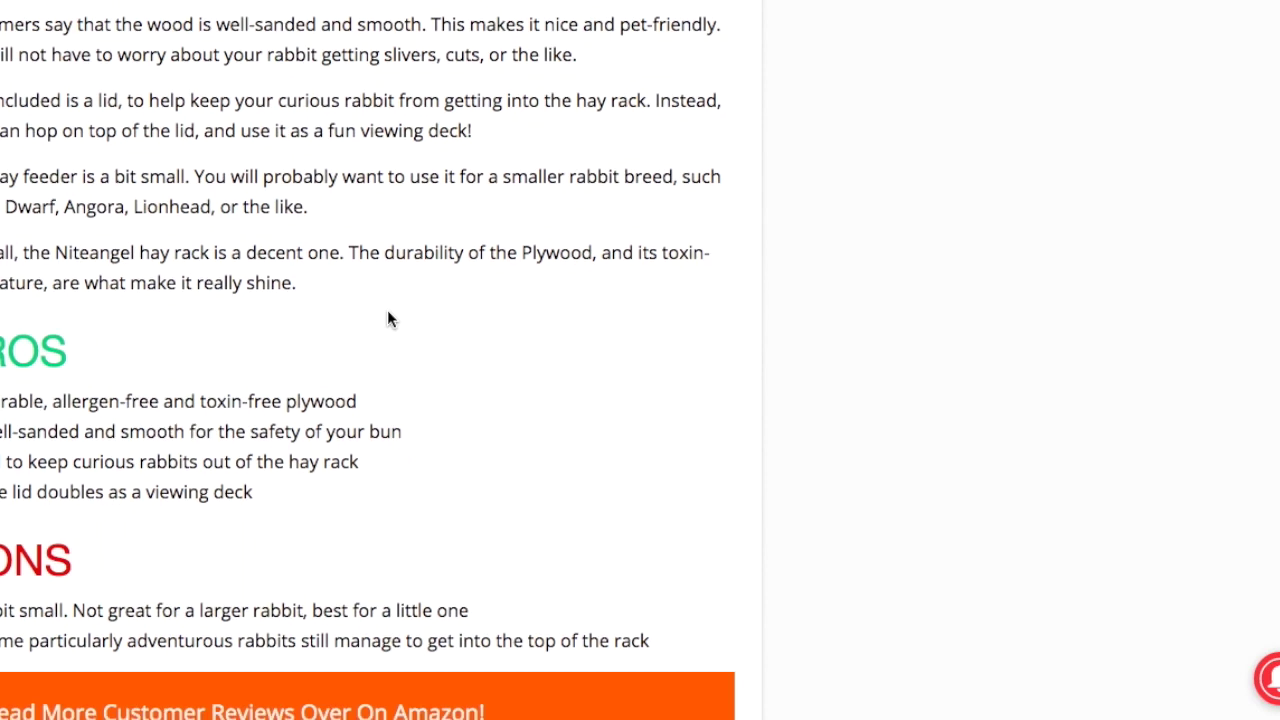
scroll(387, 309, down, 2)
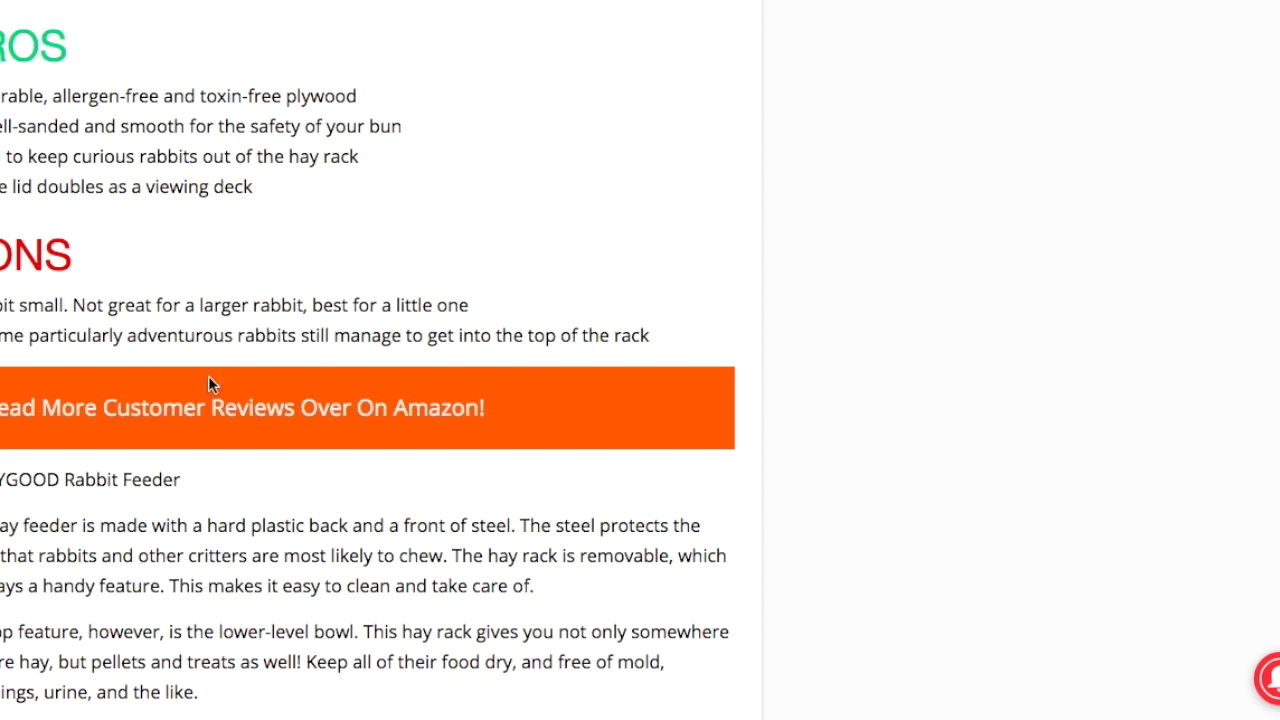
click(266, 414)
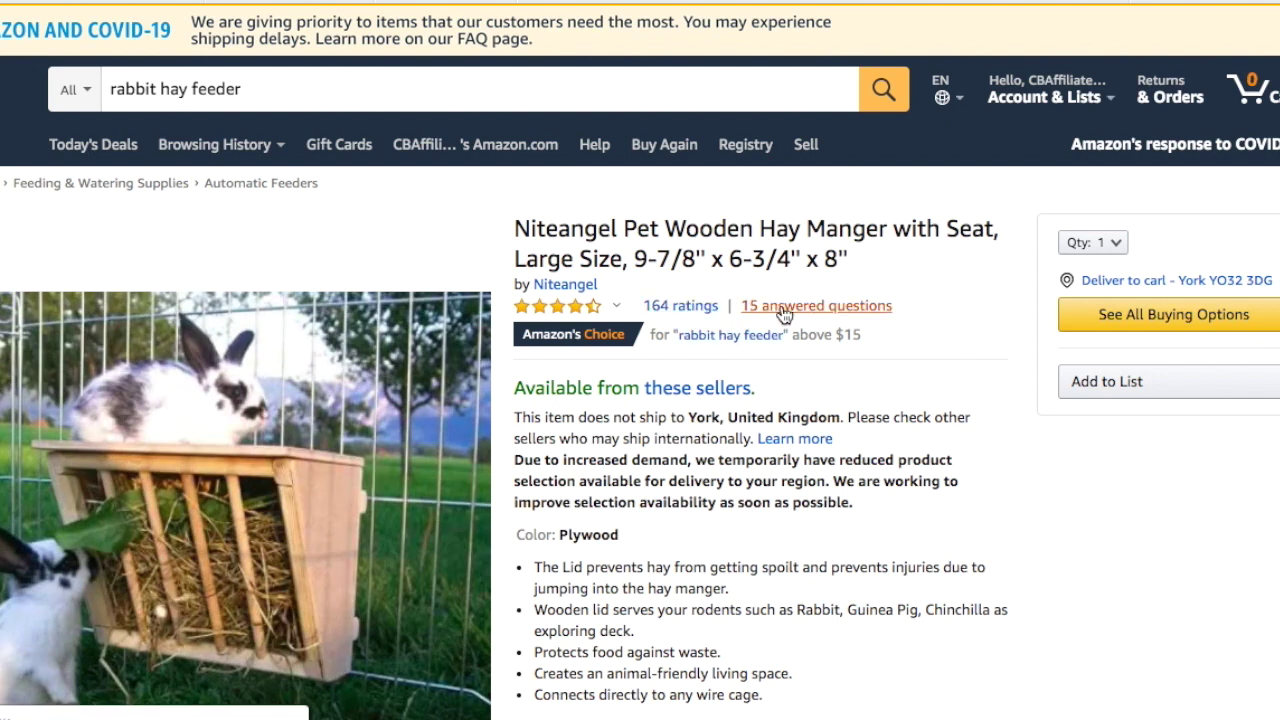
mouse_move(588, 310)
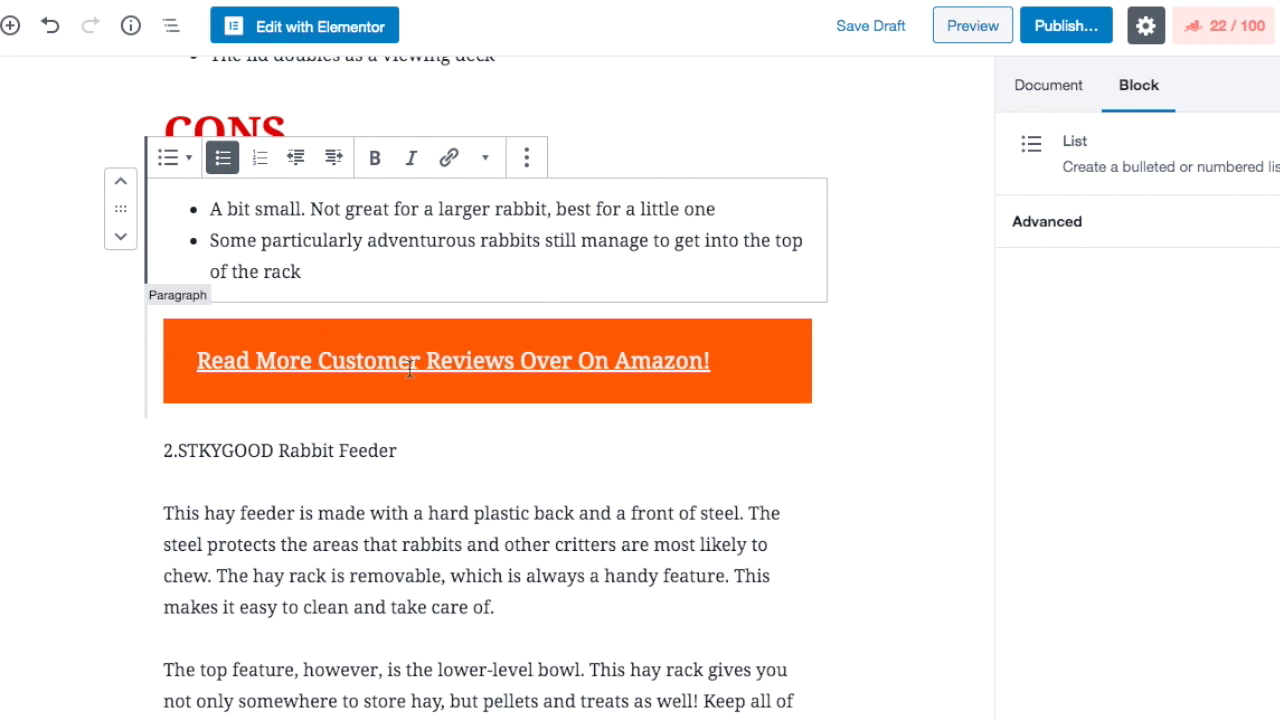
Insert a spacer 20 pixels high between the cons list and the orange call-to-action paragraph
click(487, 300)
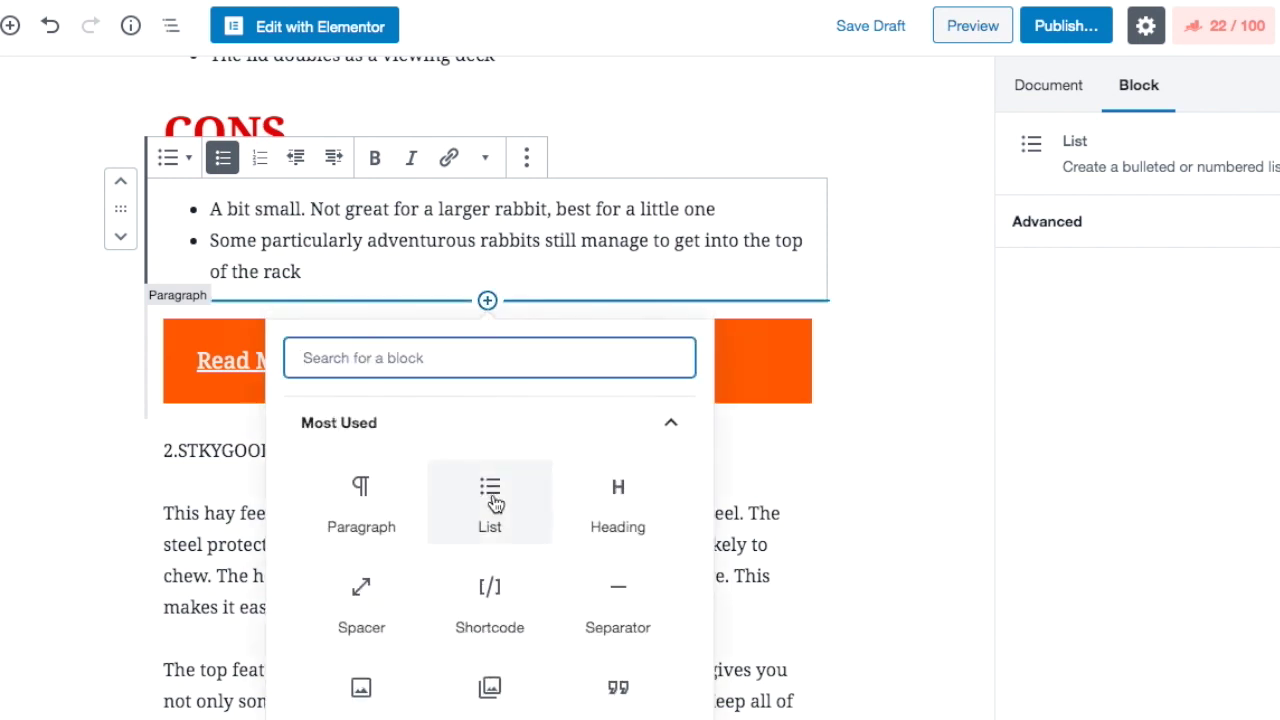
click(366, 605)
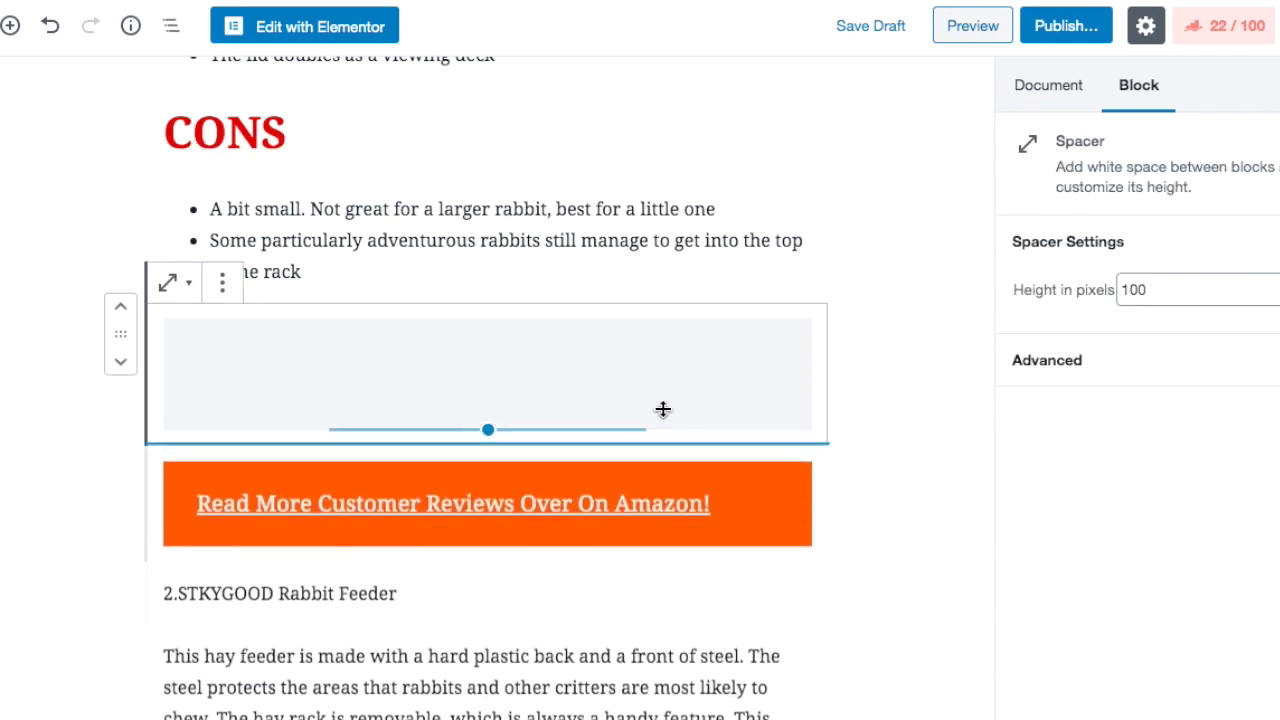
click(1277, 297)
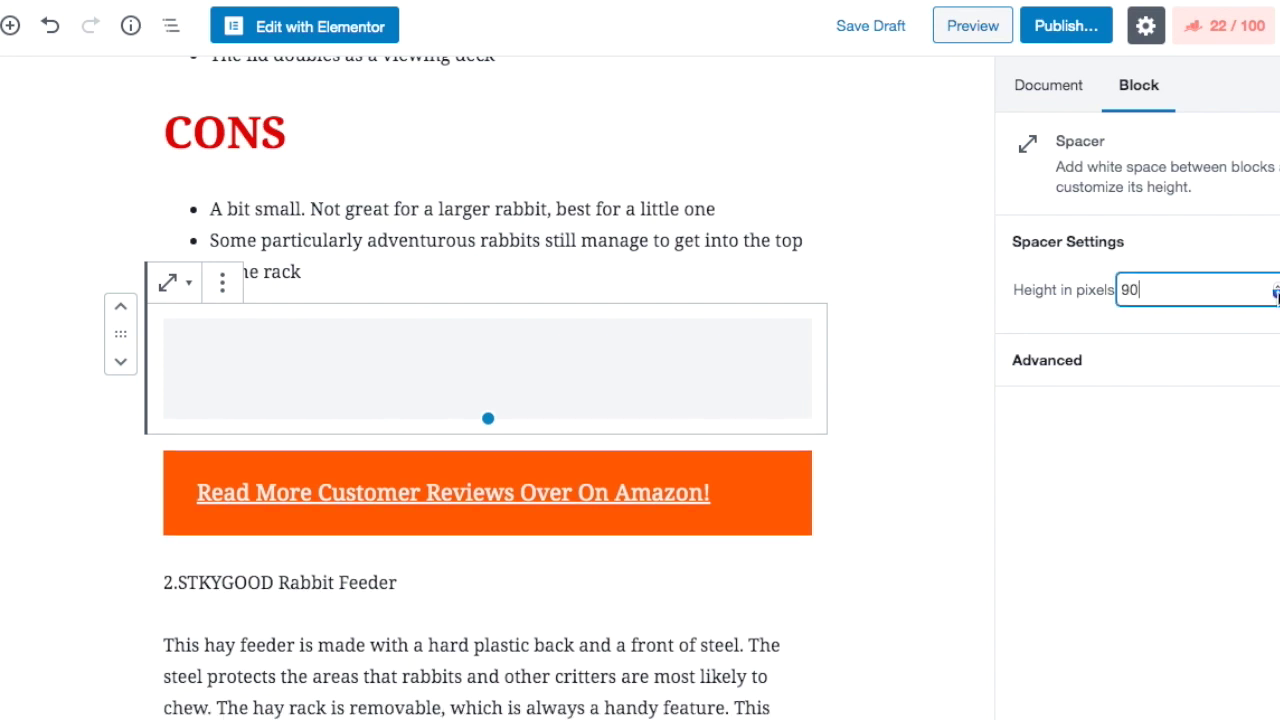
scroll(488, 335, down, 3)
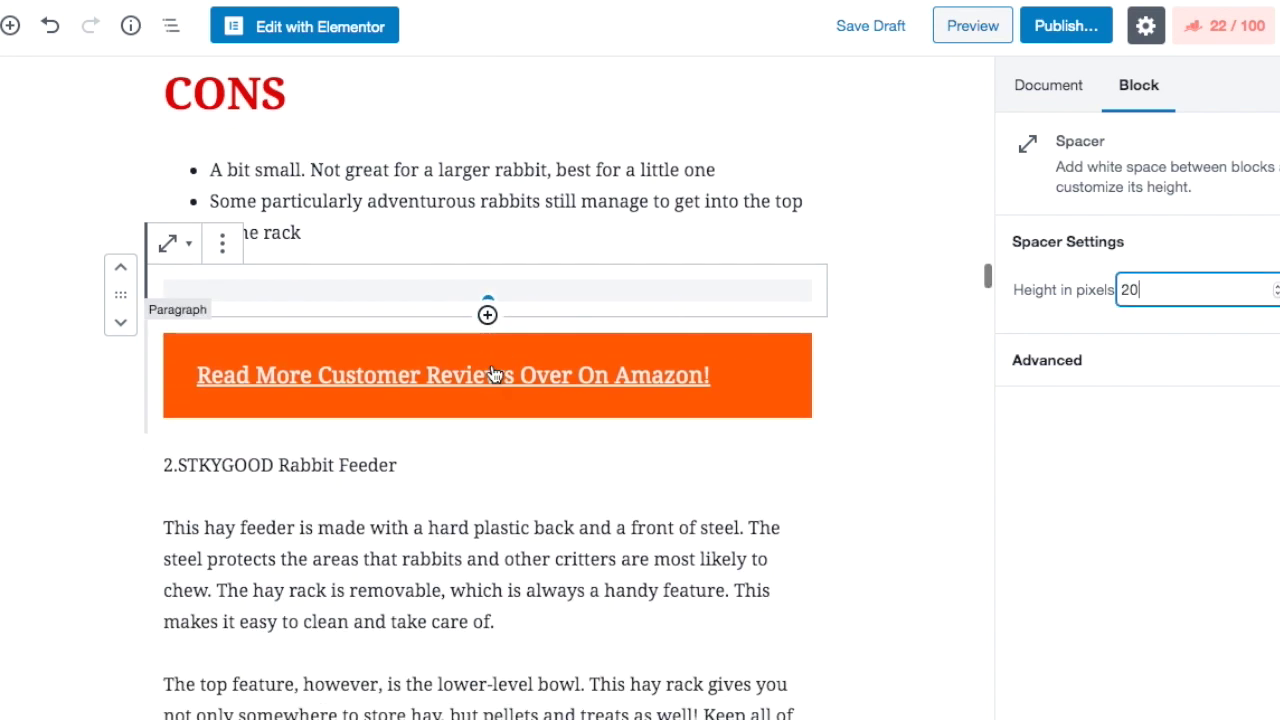
Insert a dark gray Wide Line separator between the orange call-to-action paragraph and the "2.STKYGOOD Rabbit Feeder" line
click(487, 336)
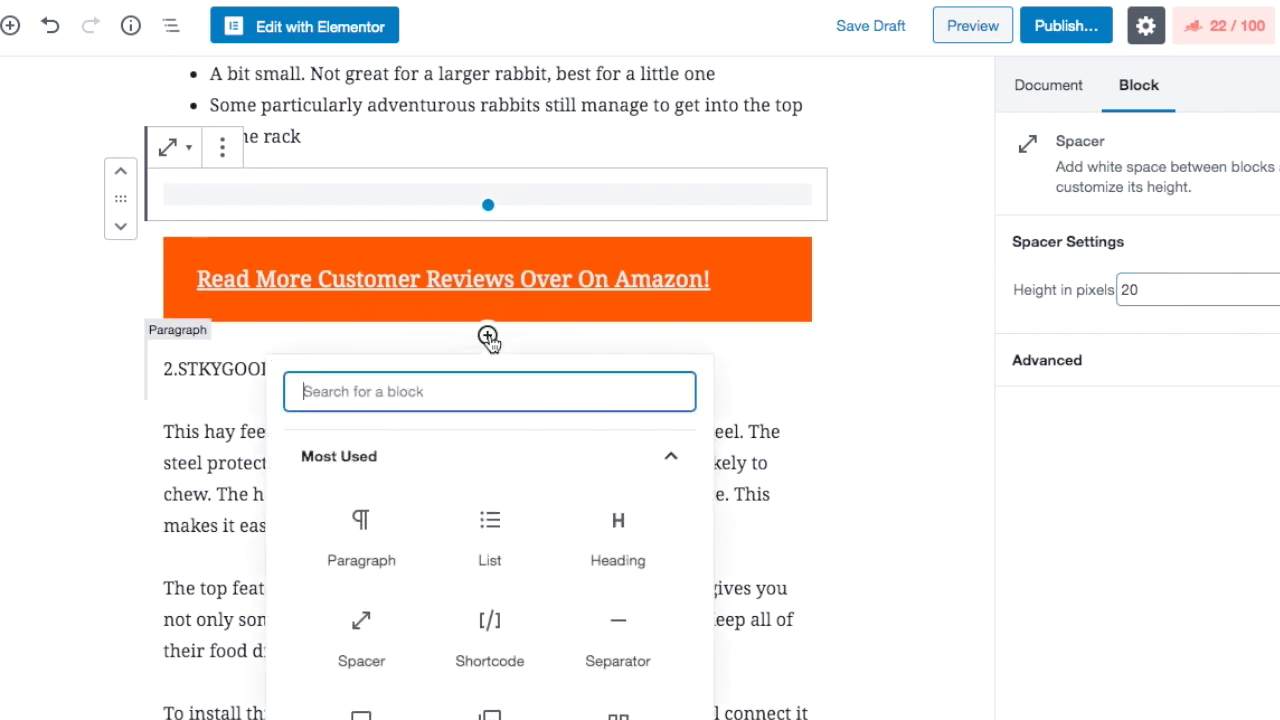
scroll(512, 475, down, 1)
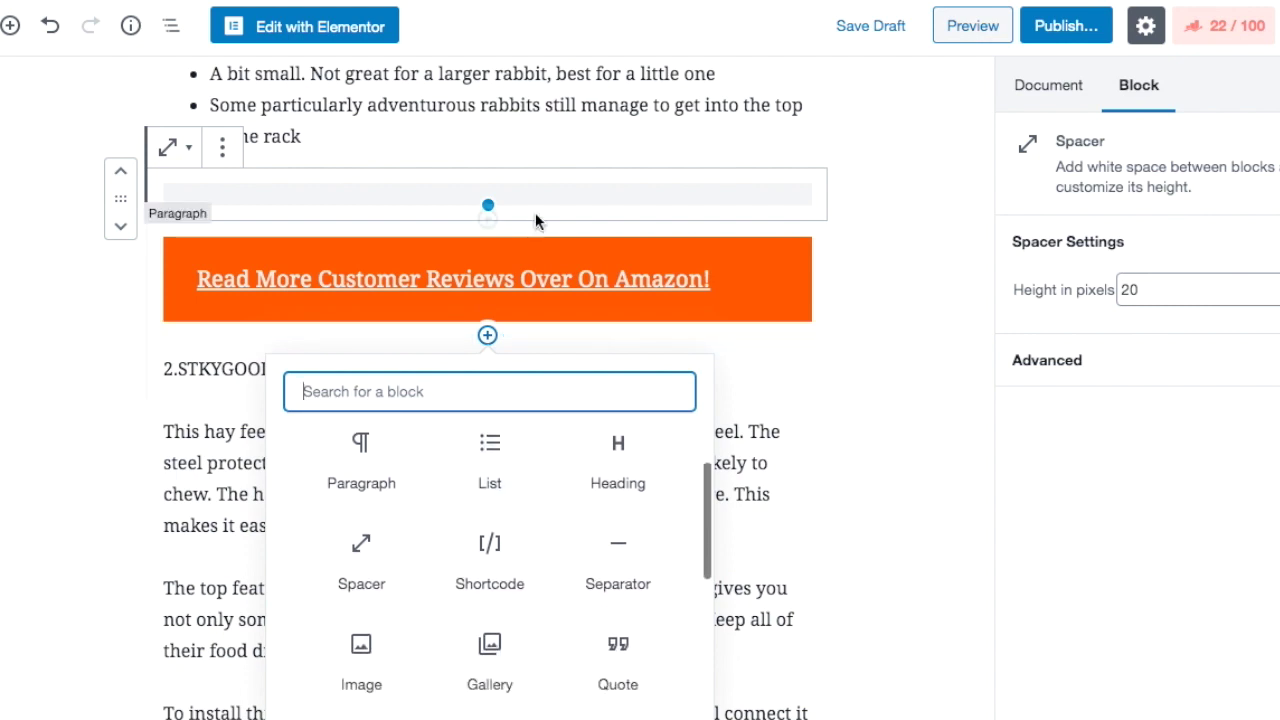
scroll(198, 457, down, 1)
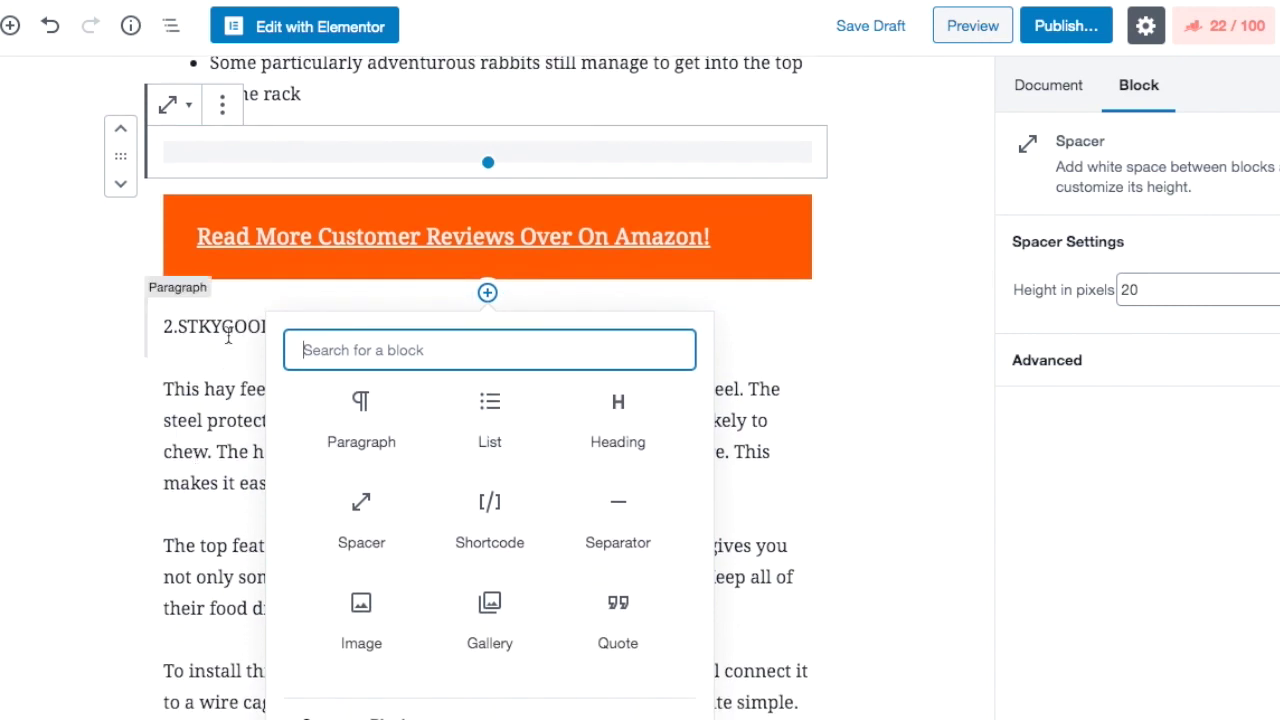
click(626, 530)
click(1043, 251)
click(1265, 322)
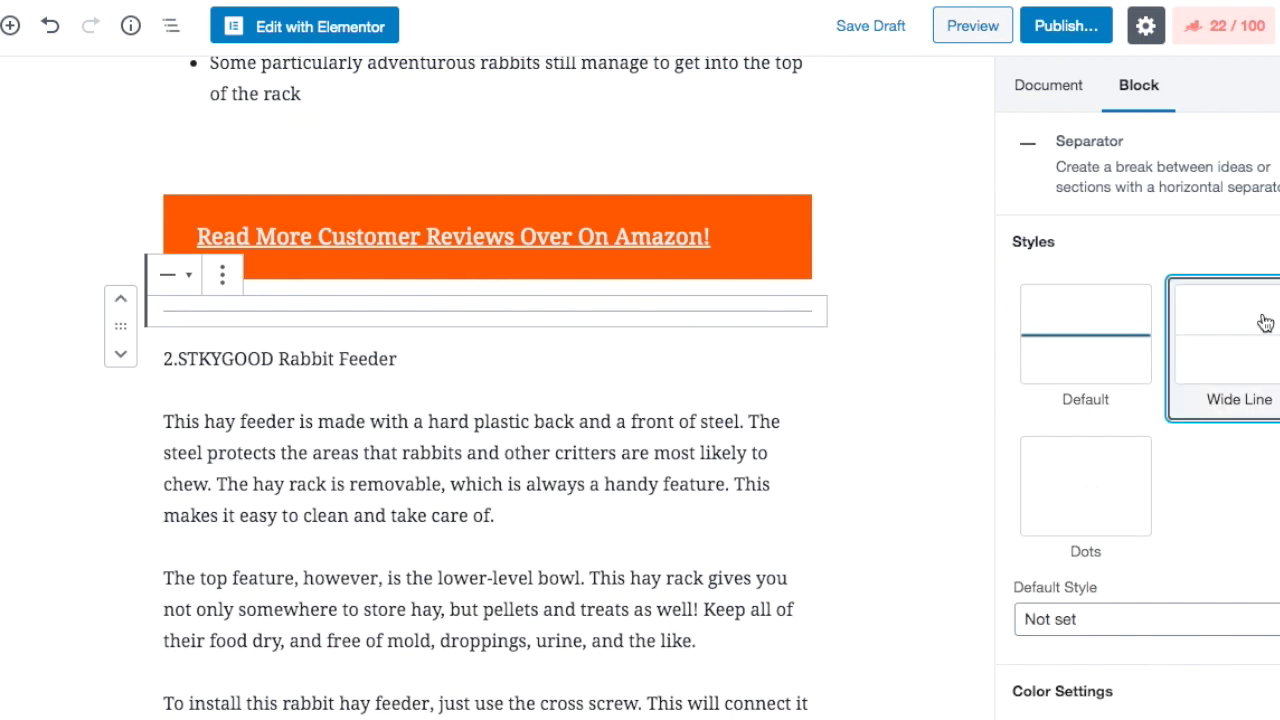
scroll(1250, 510, down, 3)
click(1224, 494)
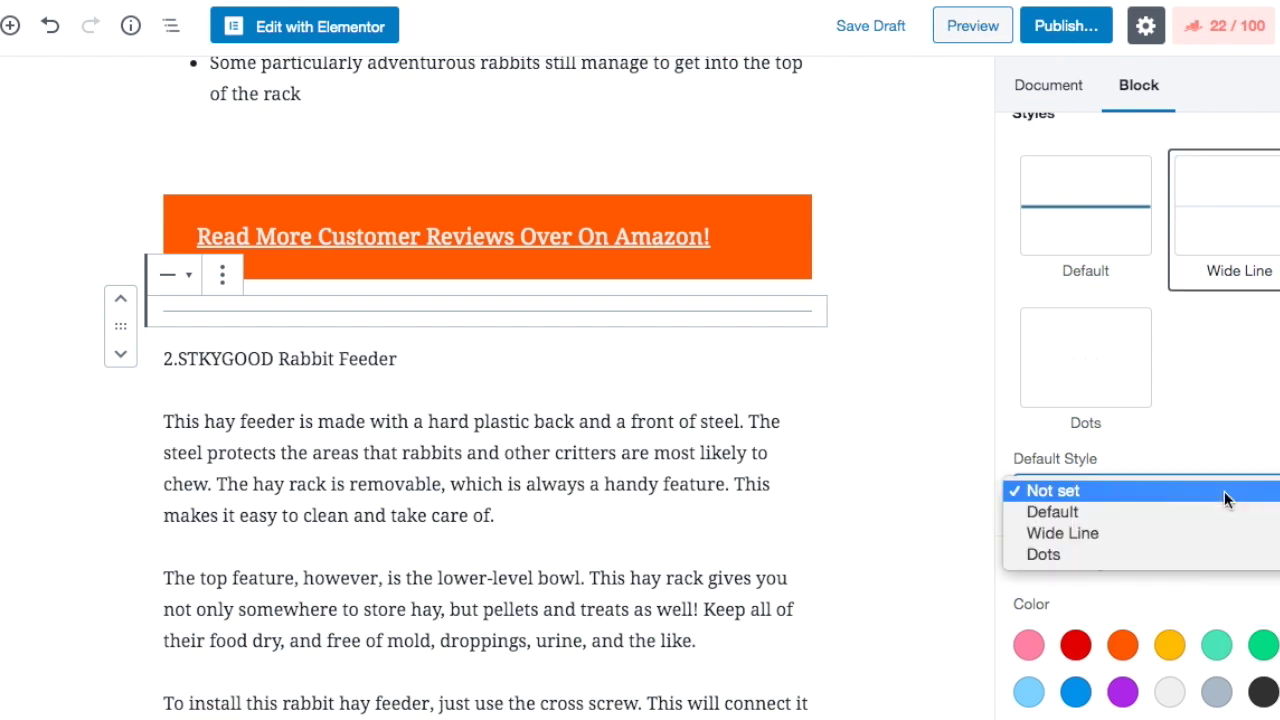
click(1224, 491)
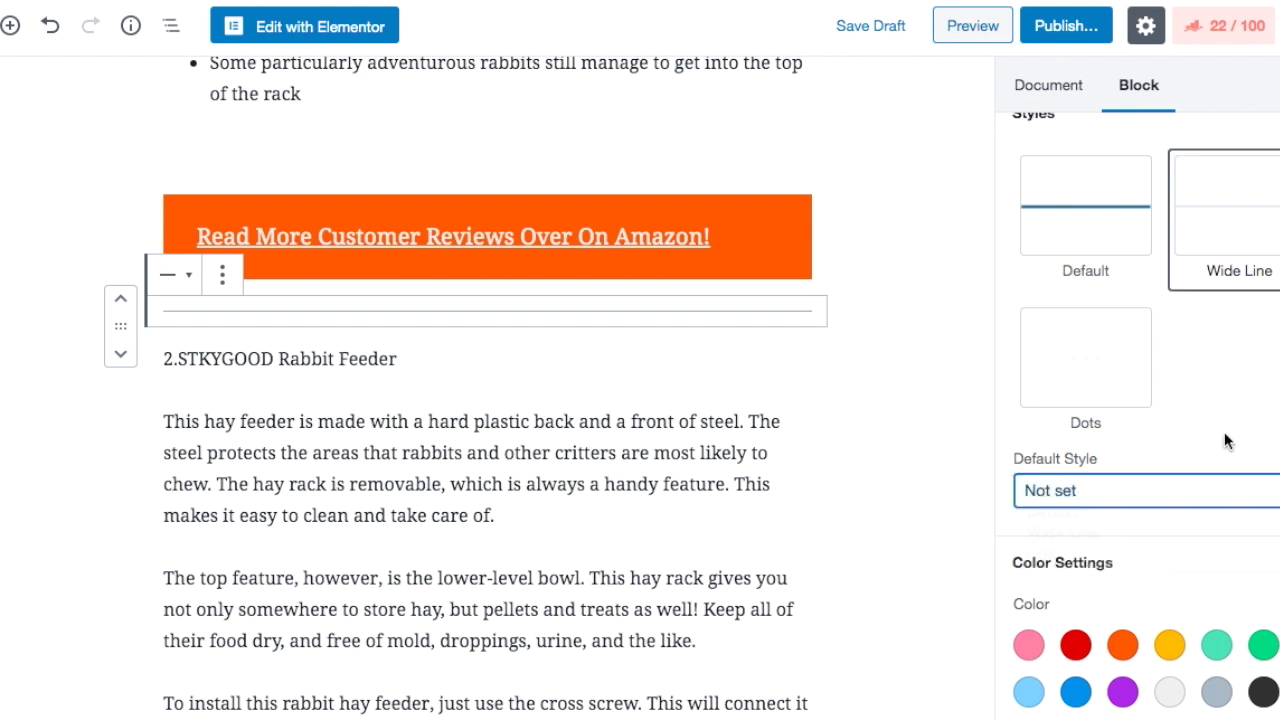
click(1263, 691)
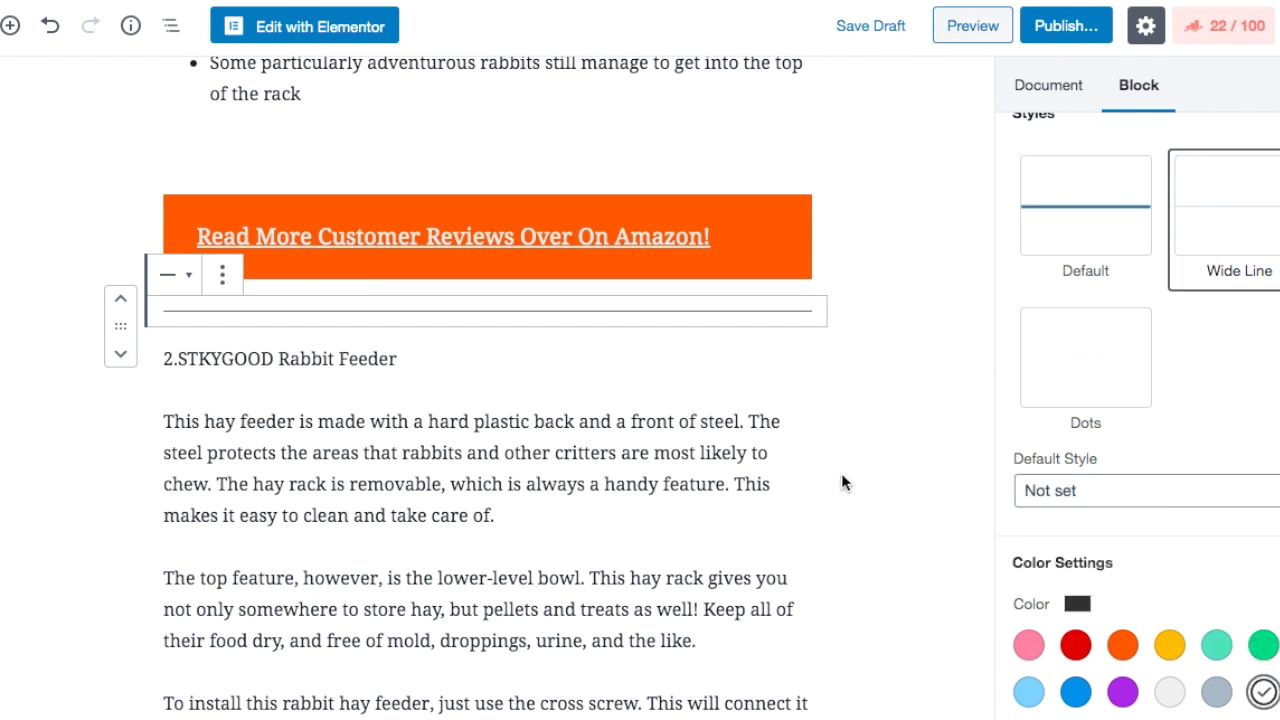
Insert a 20-pixel spacer between the orange call-to-action paragraph and the separator, and save the draft
click(780, 455)
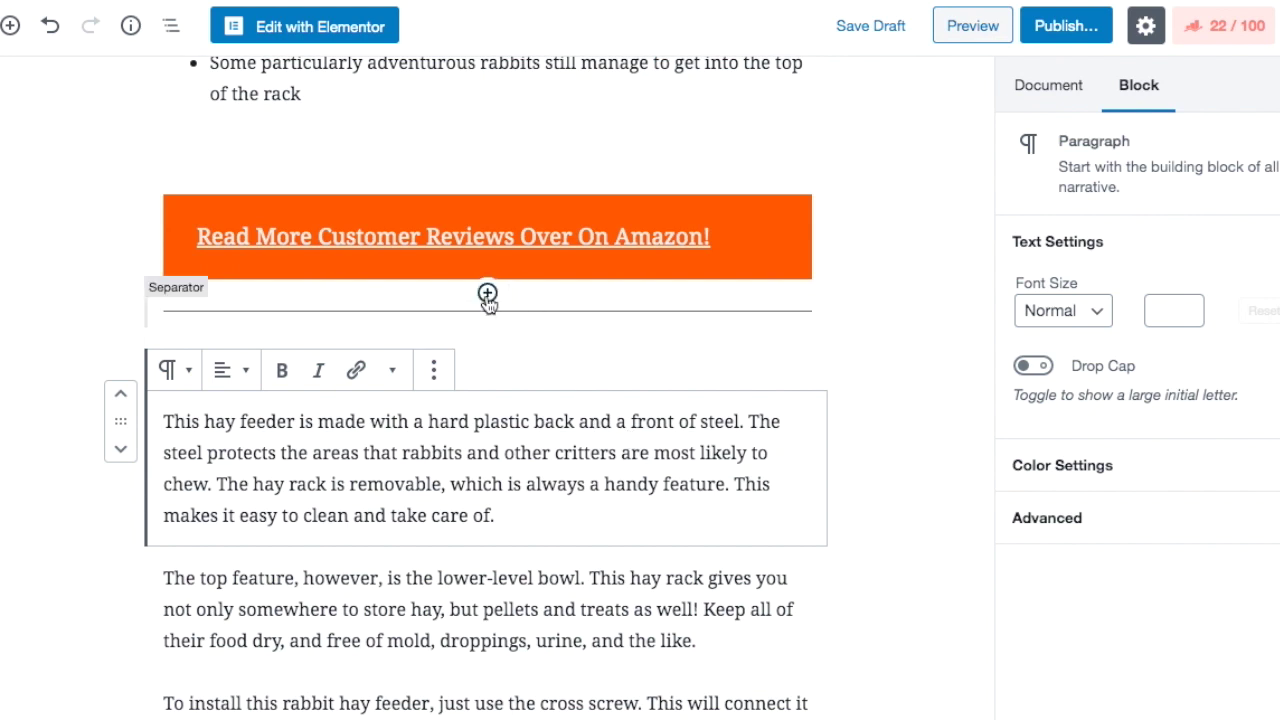
click(487, 294)
click(372, 592)
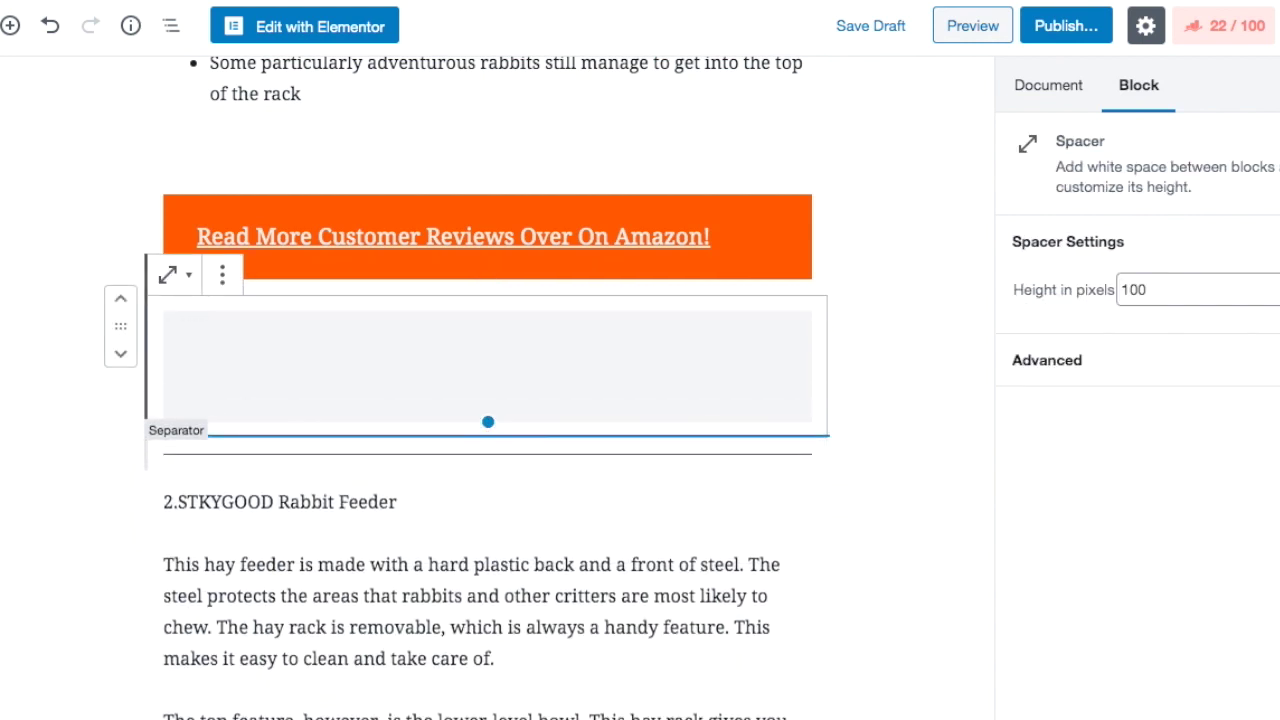
click(1276, 290)
scroll(1276, 290, down, 10)
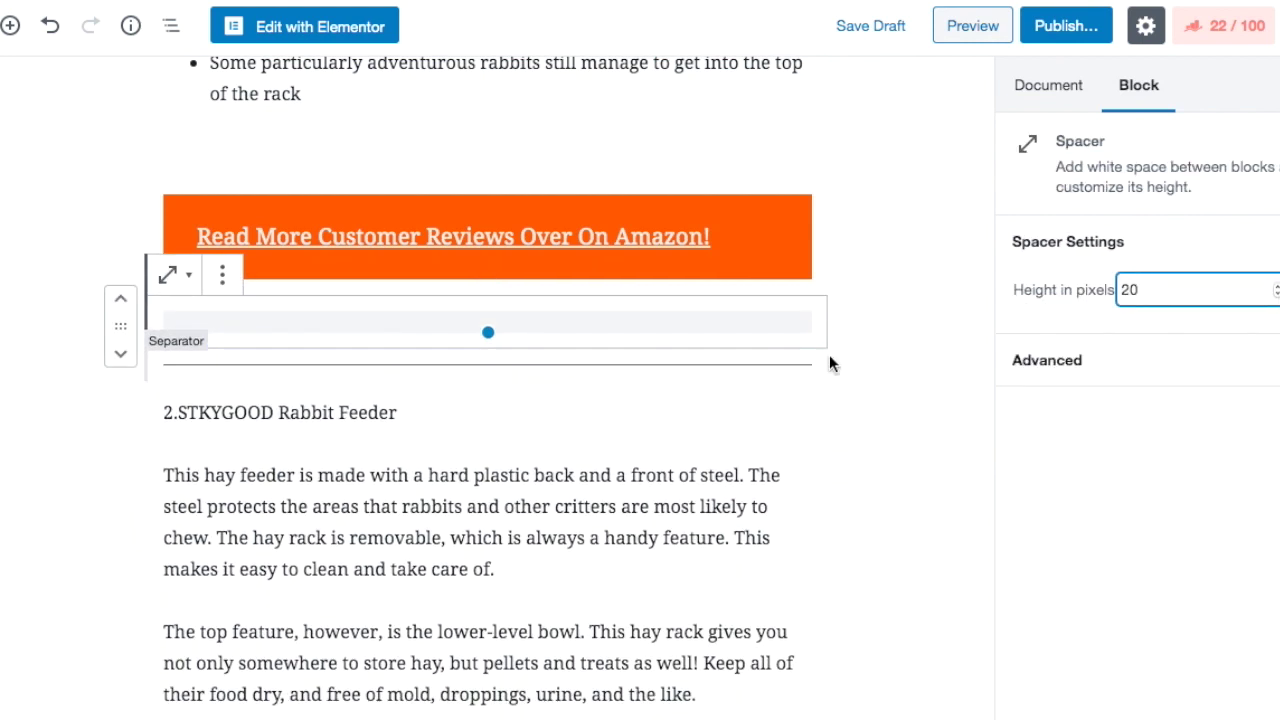
click(876, 28)
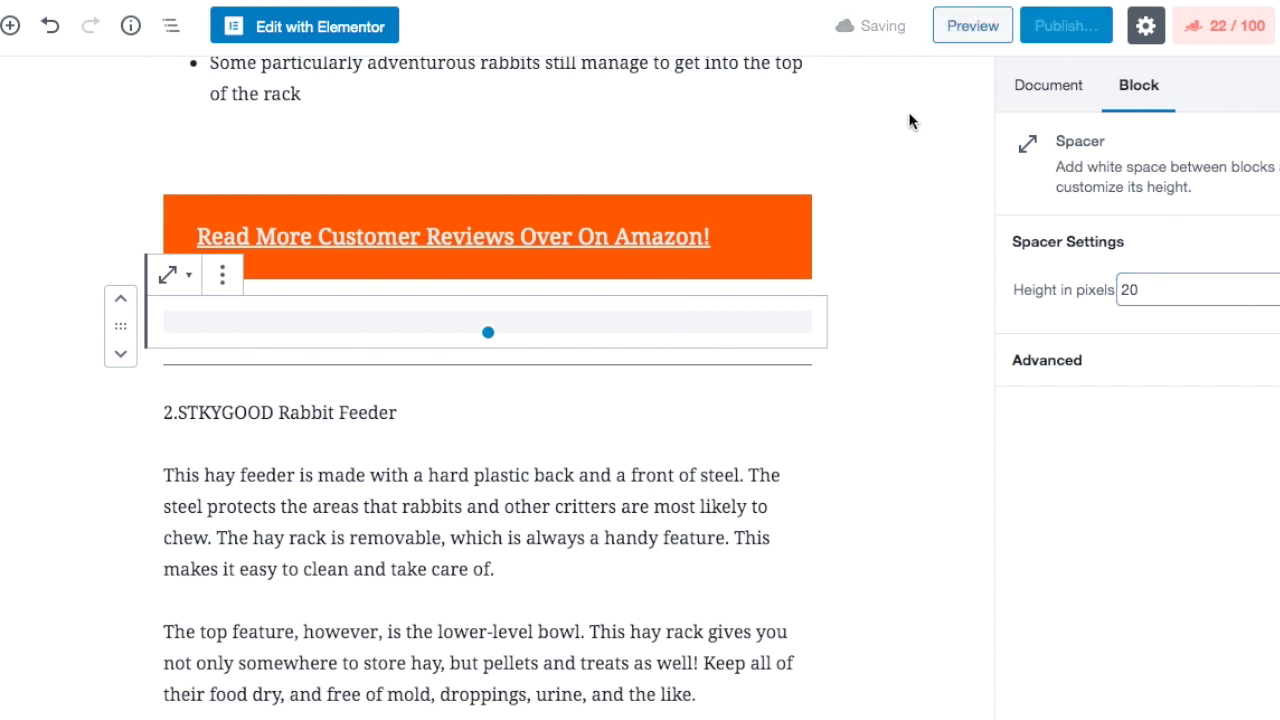
Preview the post and examine the Niteangel section's layout, from its heading and product card to the call-to-action and separator
click(968, 28)
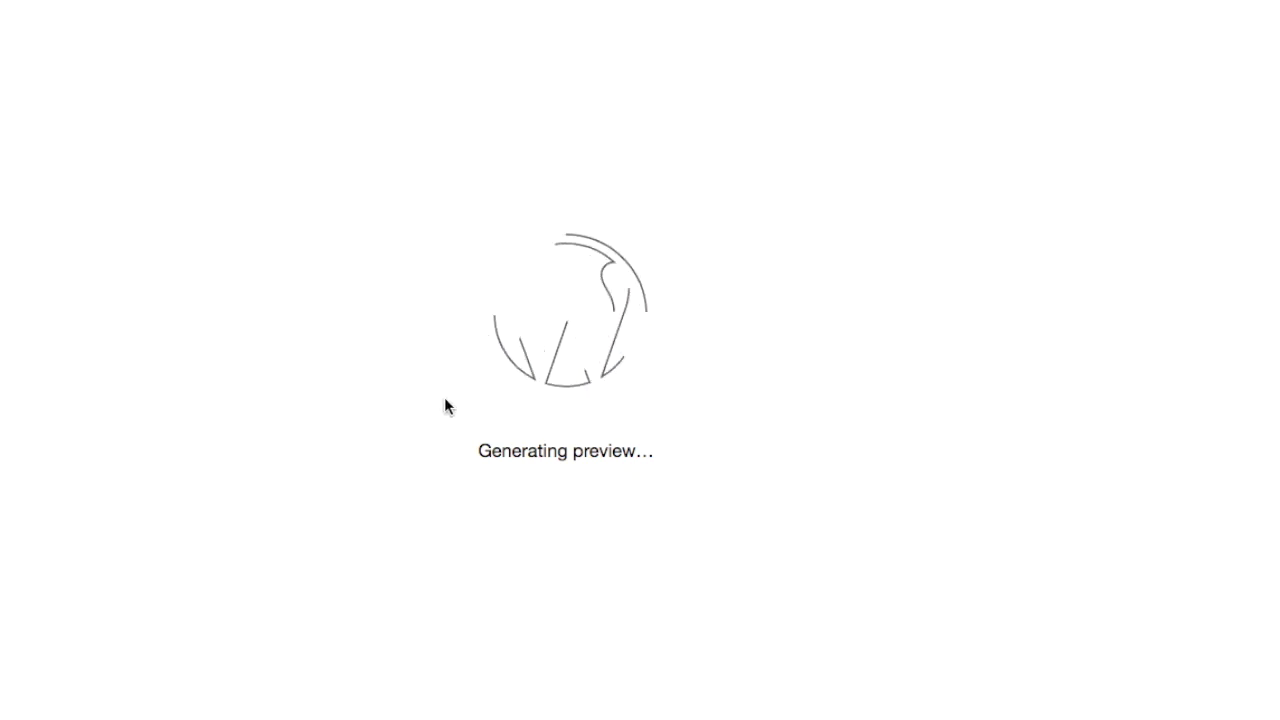
scroll(539, 434, down, 15)
scroll(539, 434, down, 10)
scroll(539, 434, up, 10)
scroll(539, 440, down, 10)
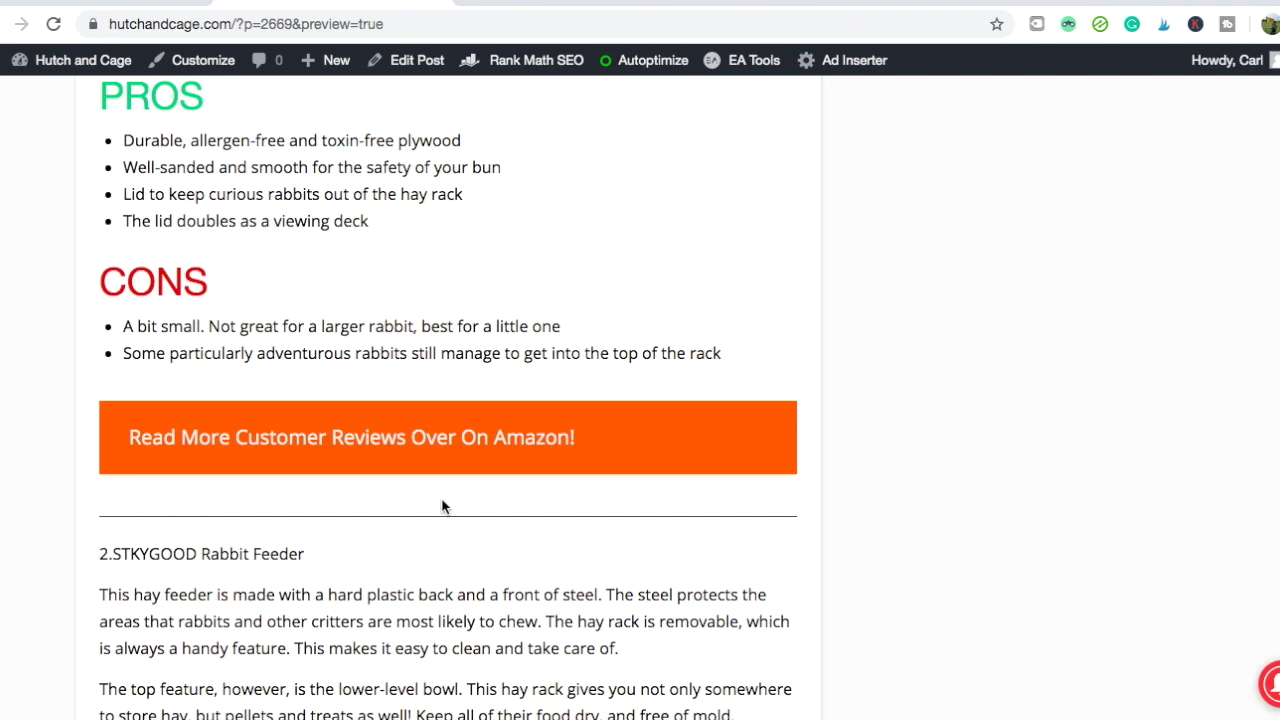
scroll(459, 612, up, 10)
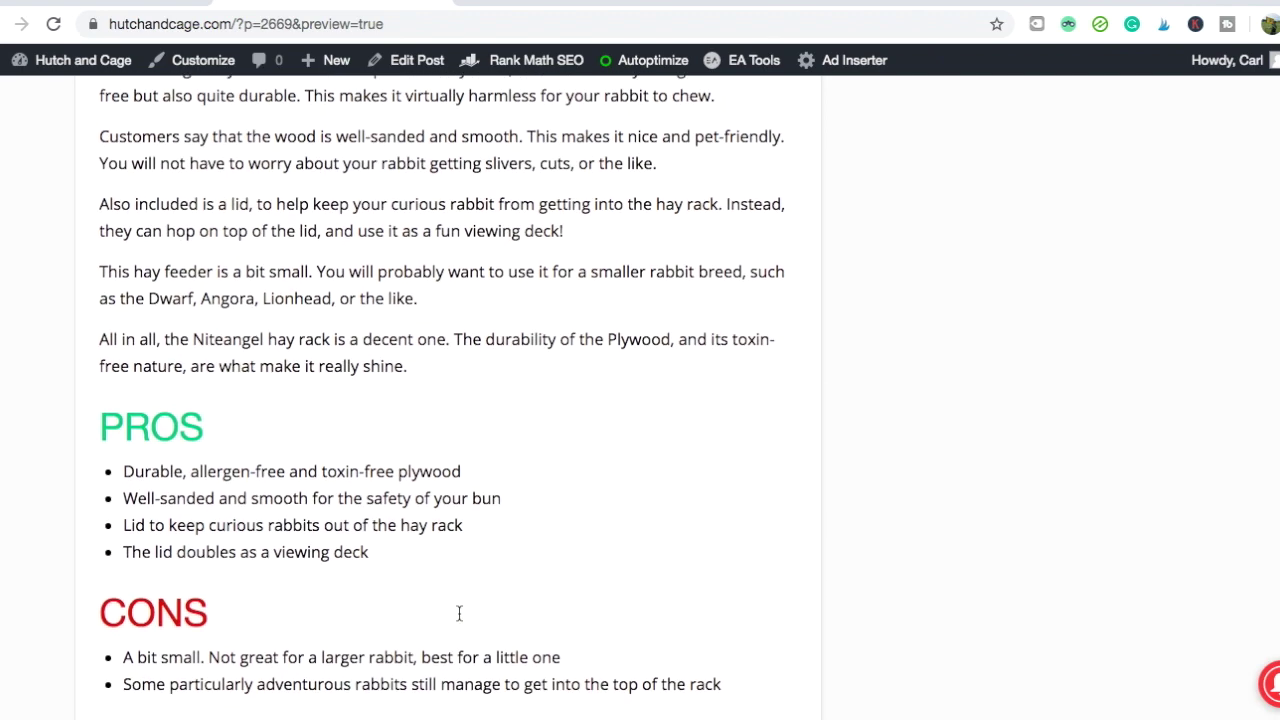
scroll(459, 618, up, 5)
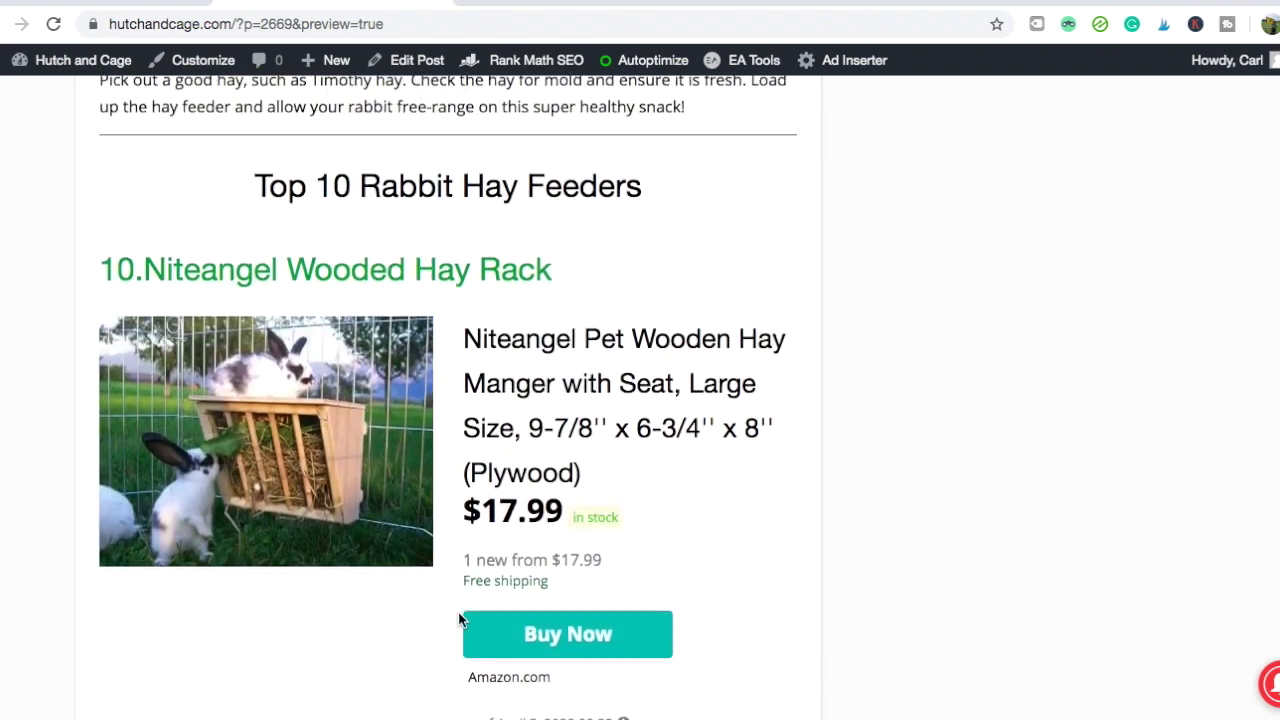
scroll(459, 618, down, 5)
scroll(458, 619, down, 10)
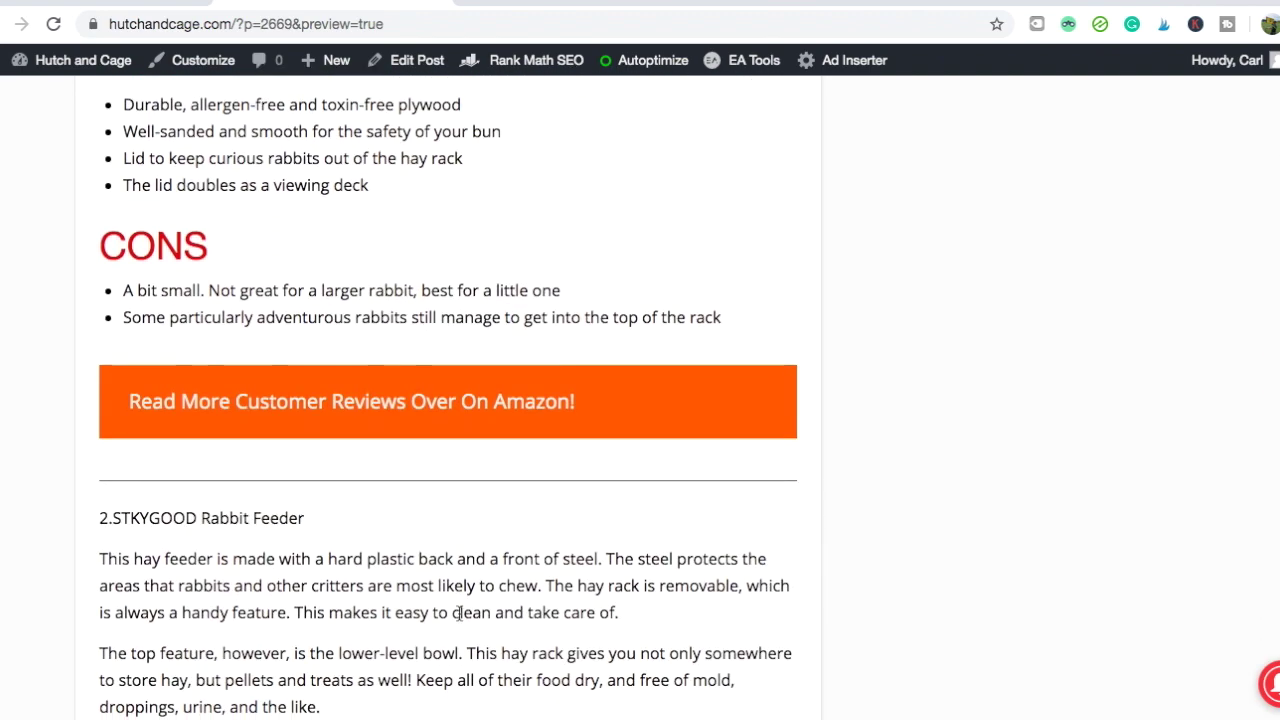
scroll(459, 620, up, 10)
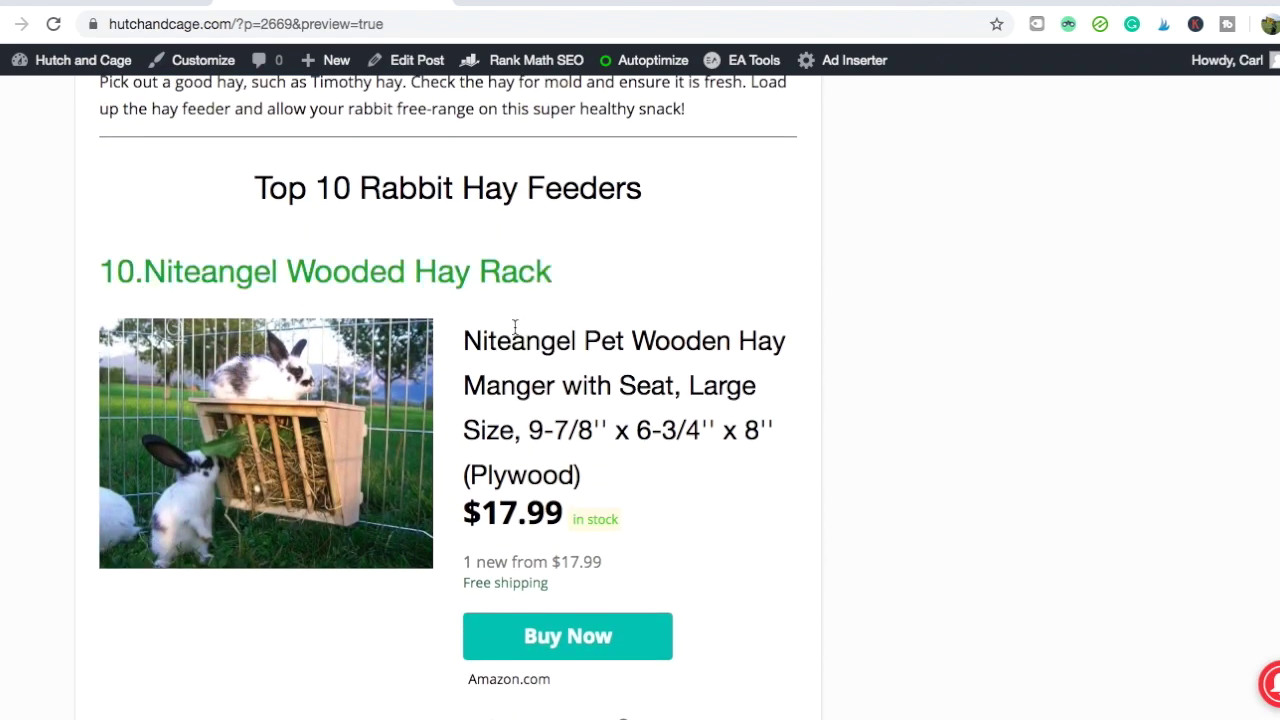
Check the Niteangel section's pros, cons, call-to-action and separator in the preview, and return to the post editor
scroll(514, 326, down, 8)
scroll(514, 326, down, 9)
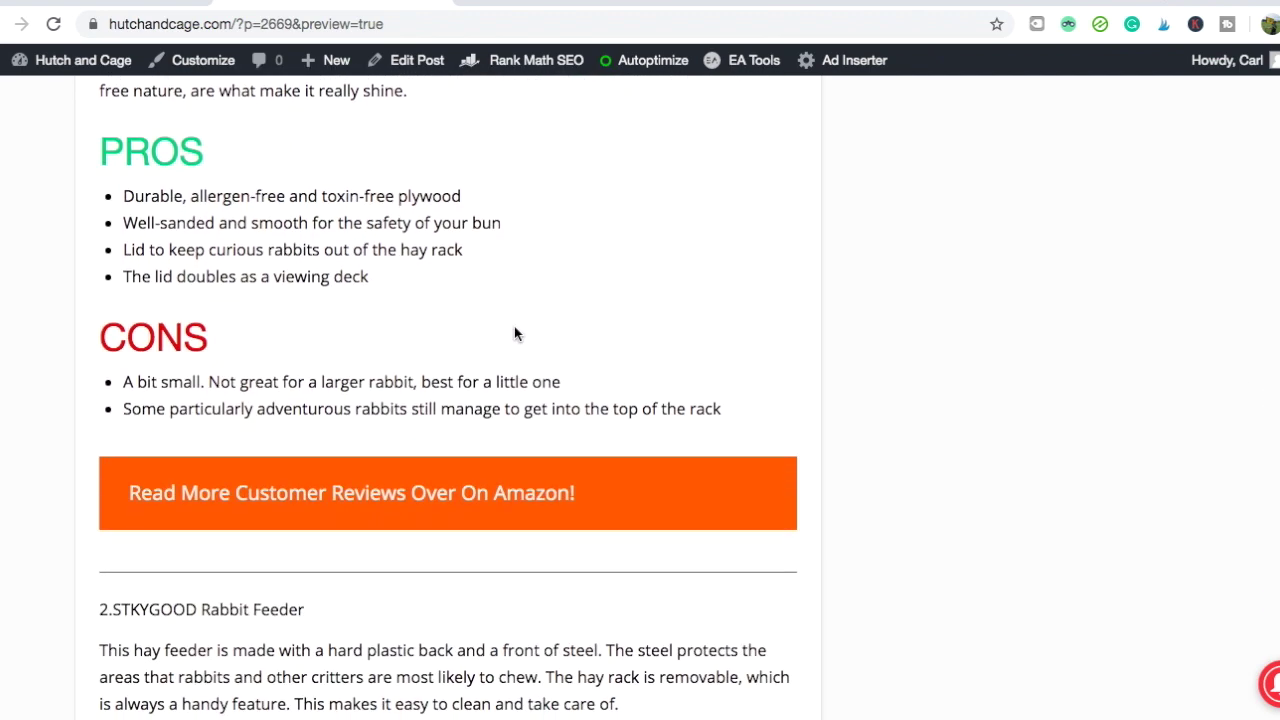
click(438, 2)
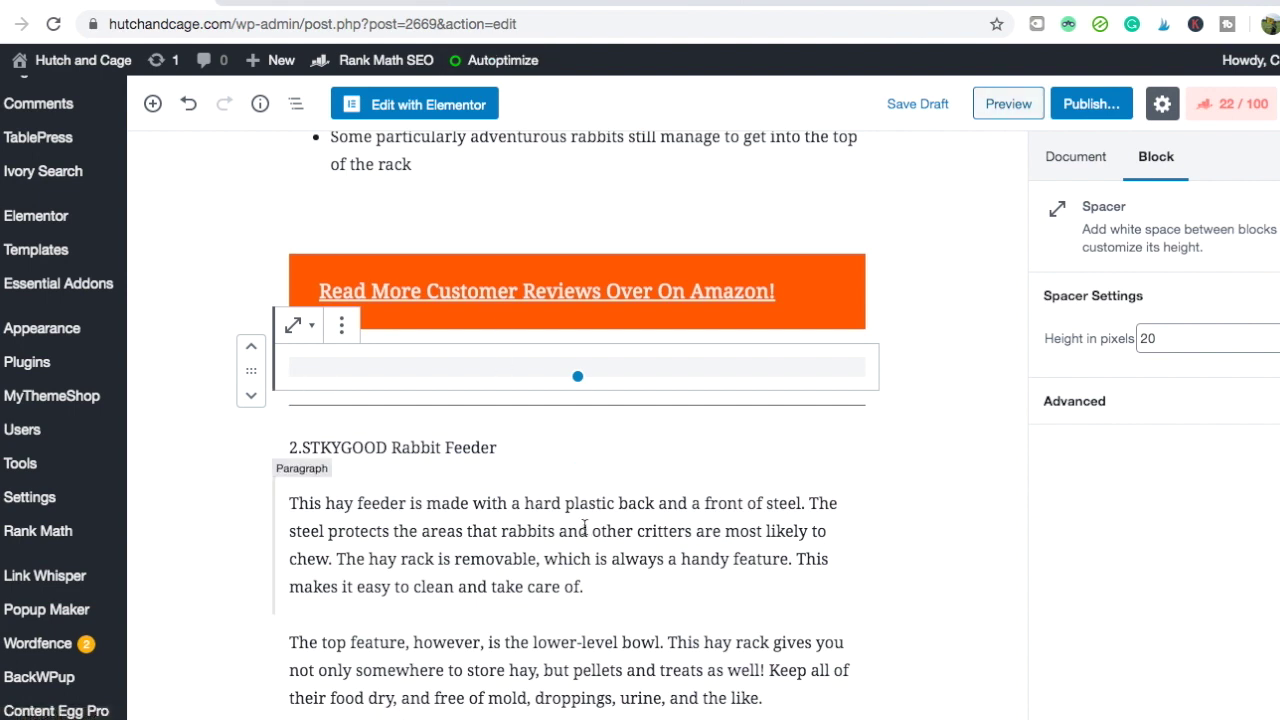
Insert an H2 heading "9. Stkygood Rabbit Hay Feeder" between the "2.STKYGOOD Rabbit Feeder" line and the paragraph below it
scroll(545, 515, down, 2)
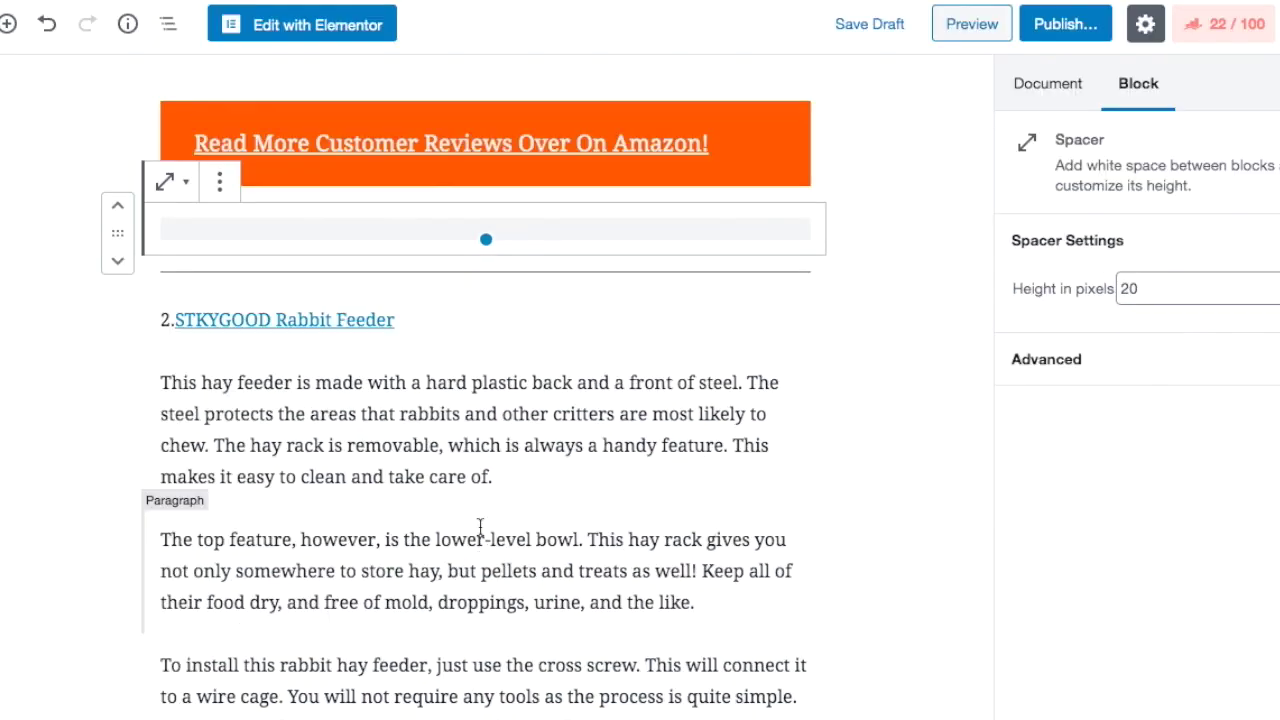
click(485, 350)
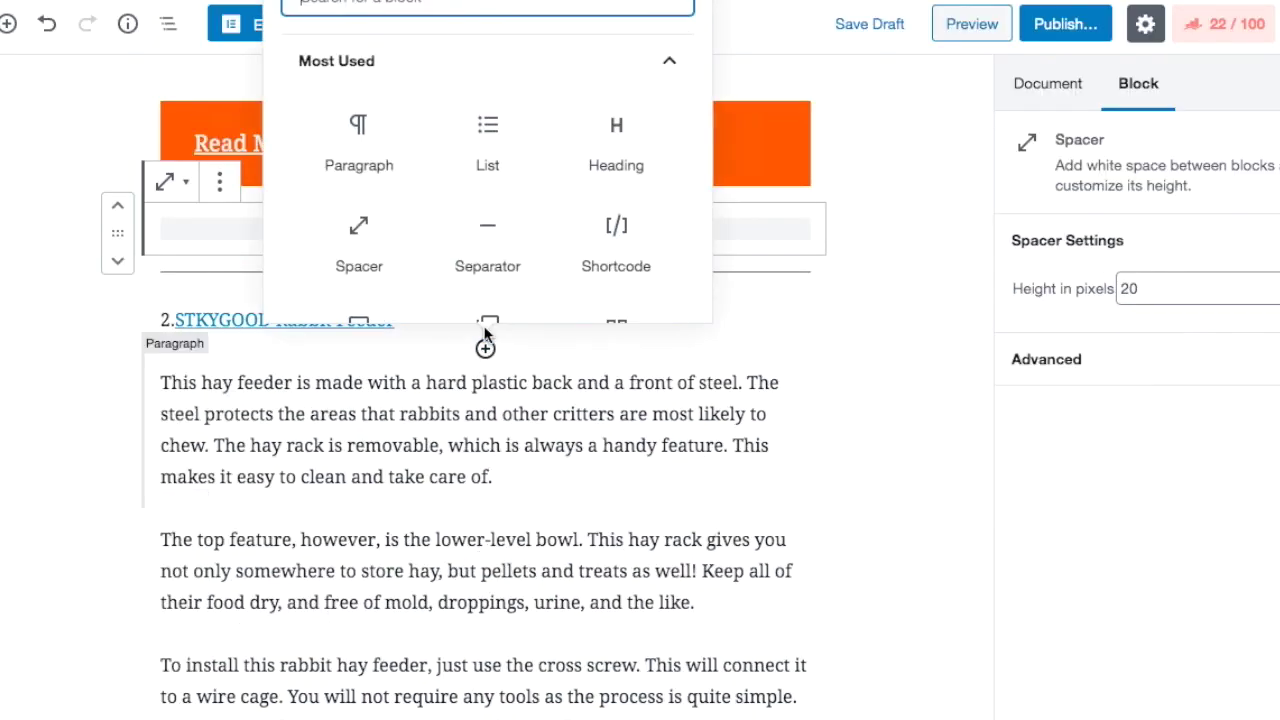
click(602, 153)
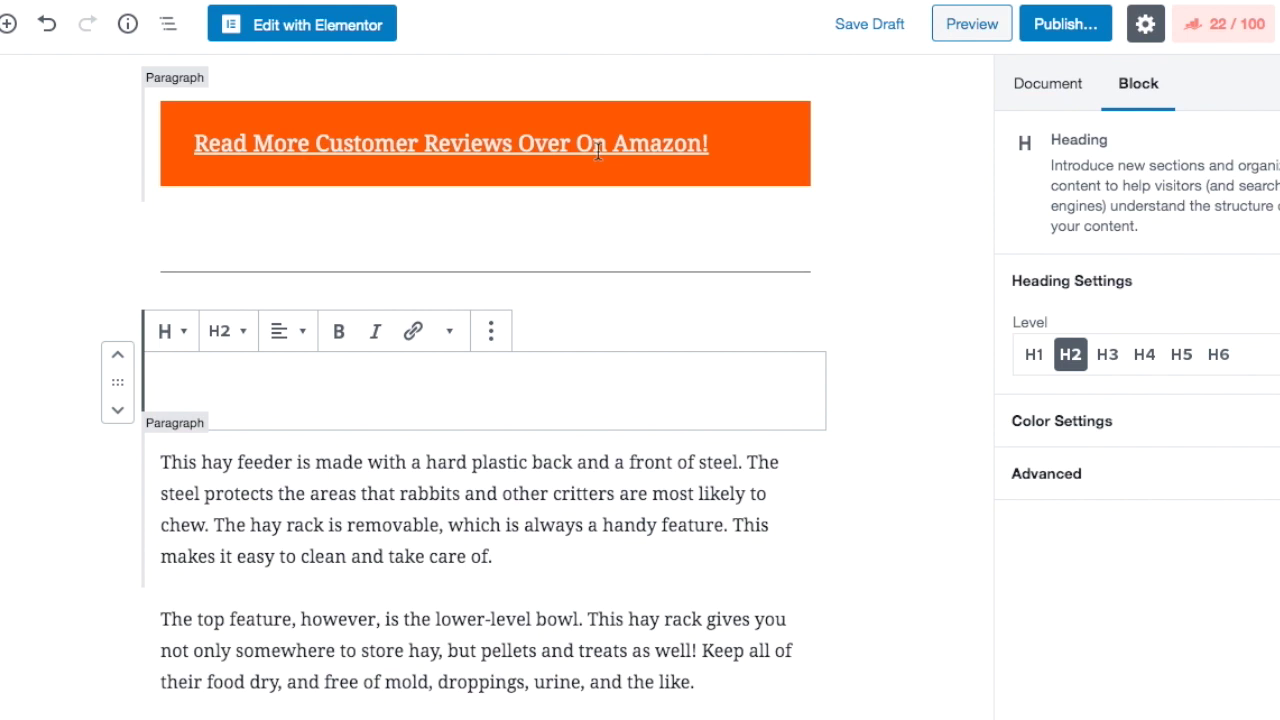
text(9)
scroll(598, 150, up, 2)
text(.)
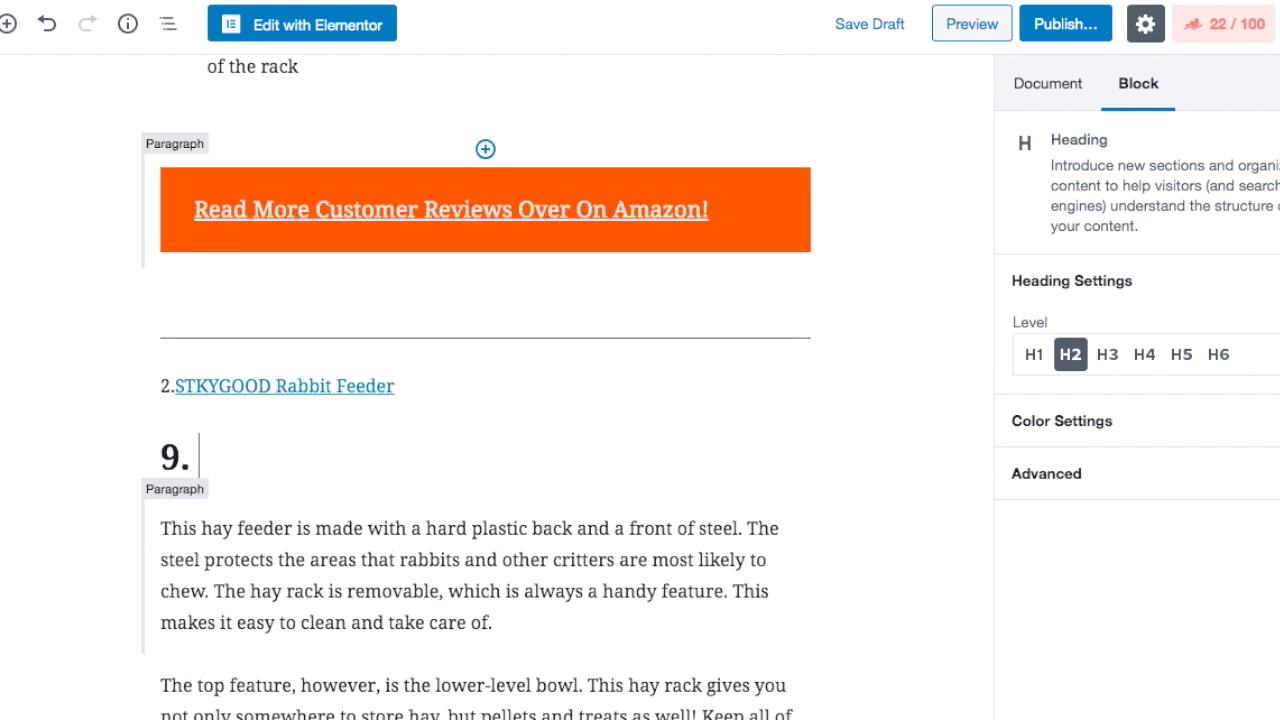
text( Stkyg)
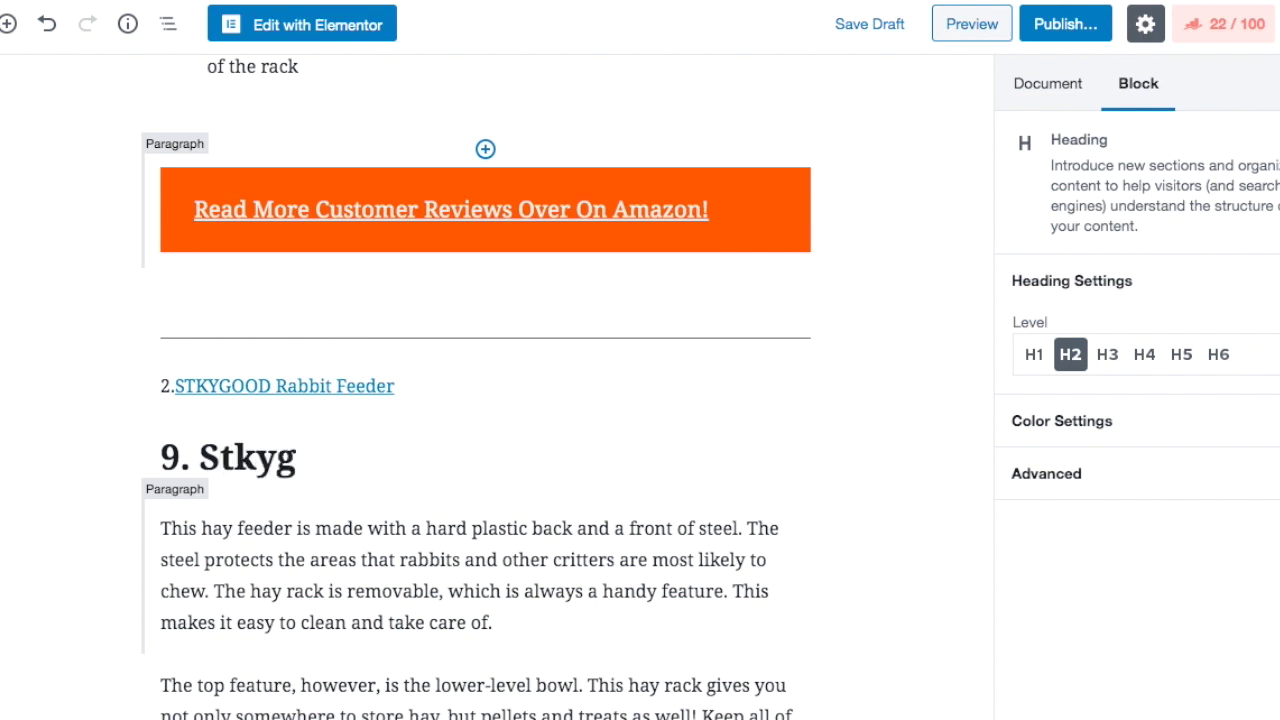
text(ood Rabbit)
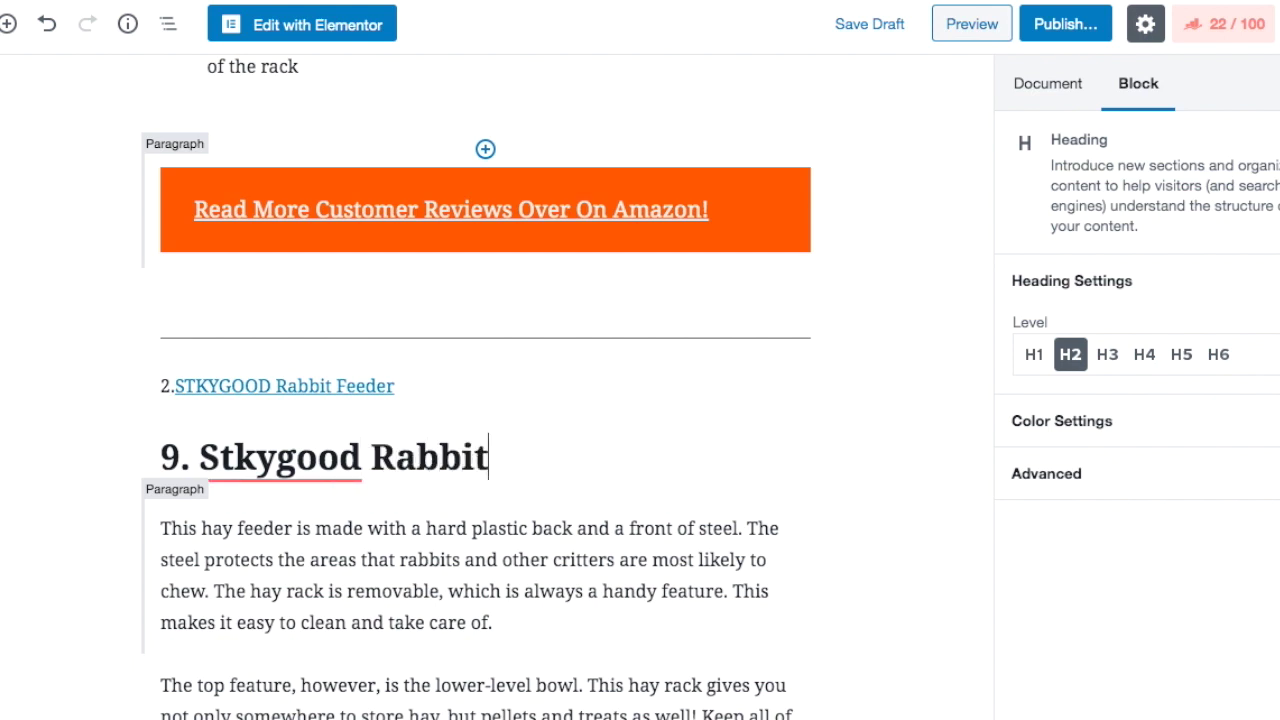
text( Hay)
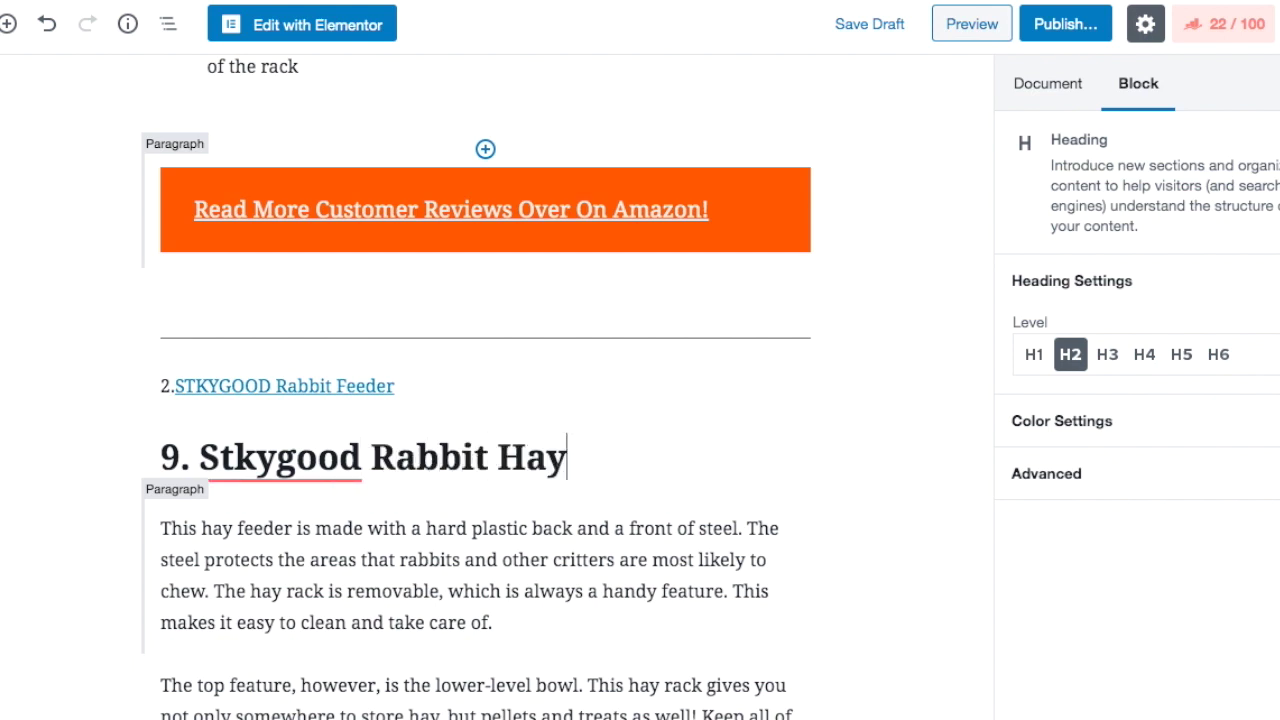
text( Feeder)
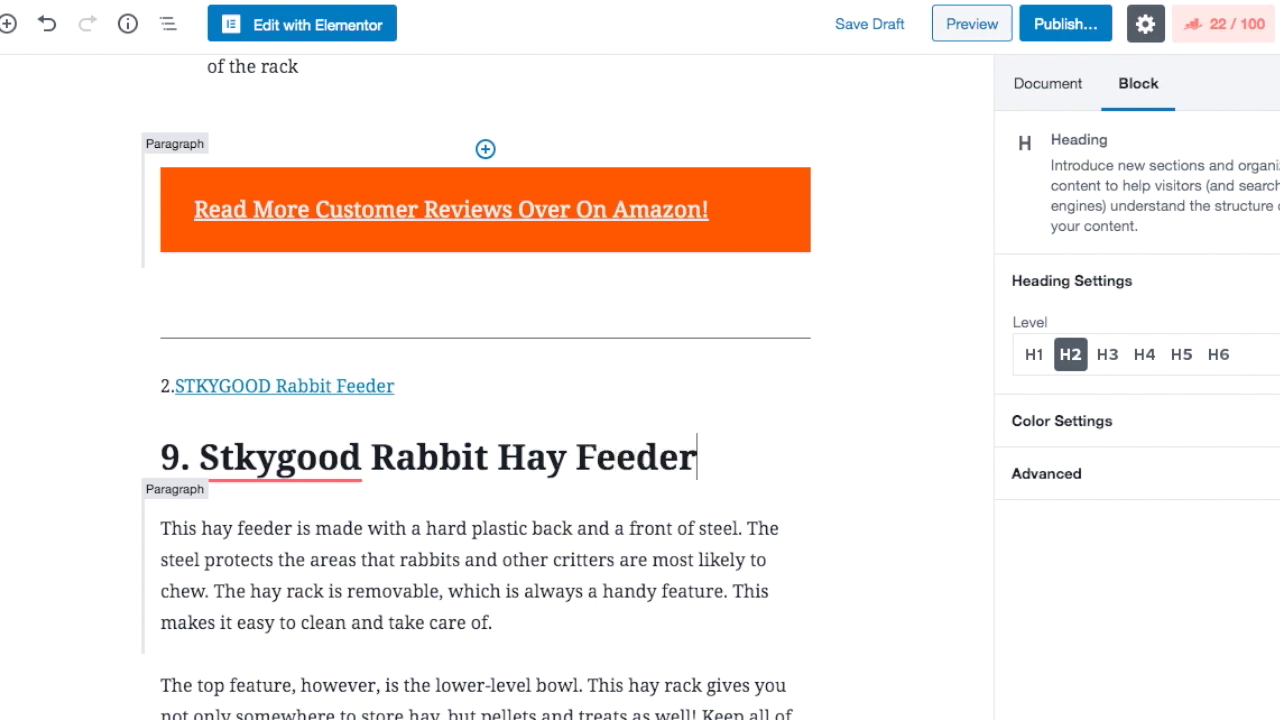
Open the Amazon page linked from "STKYGOOD Rabbit Feeder" and copy its full affiliate text link
click(528, 393)
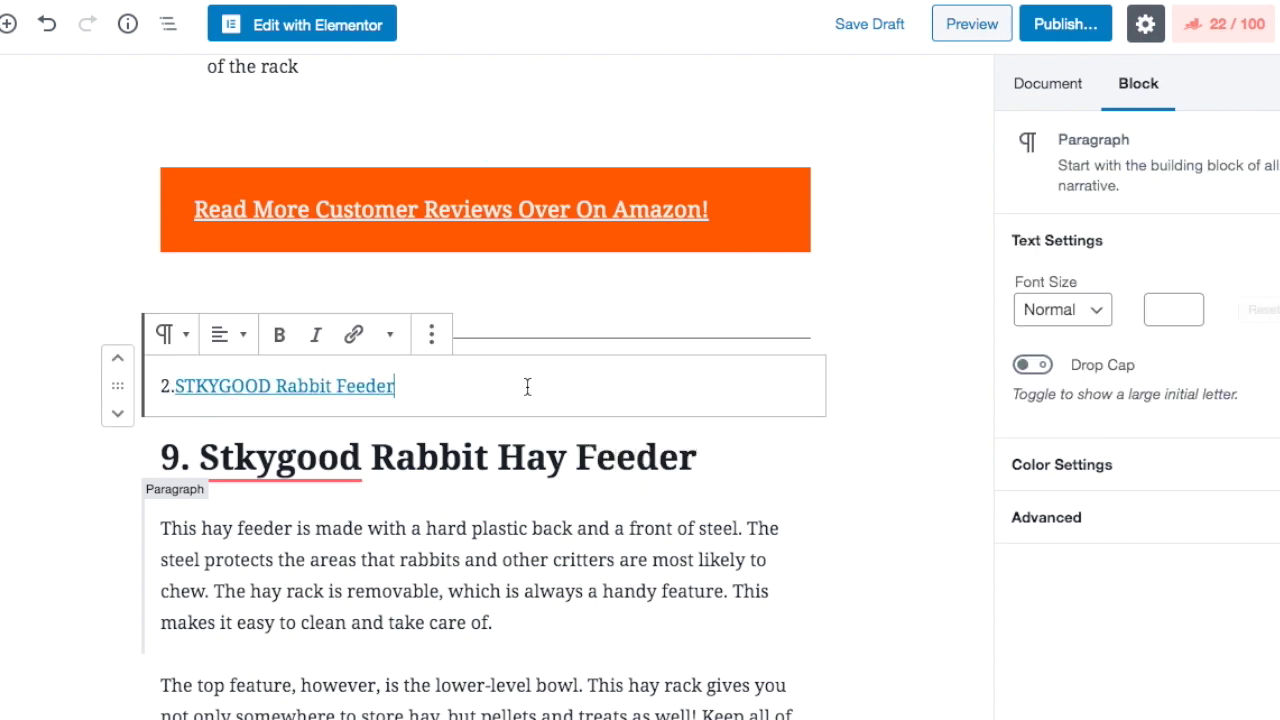
click(433, 338)
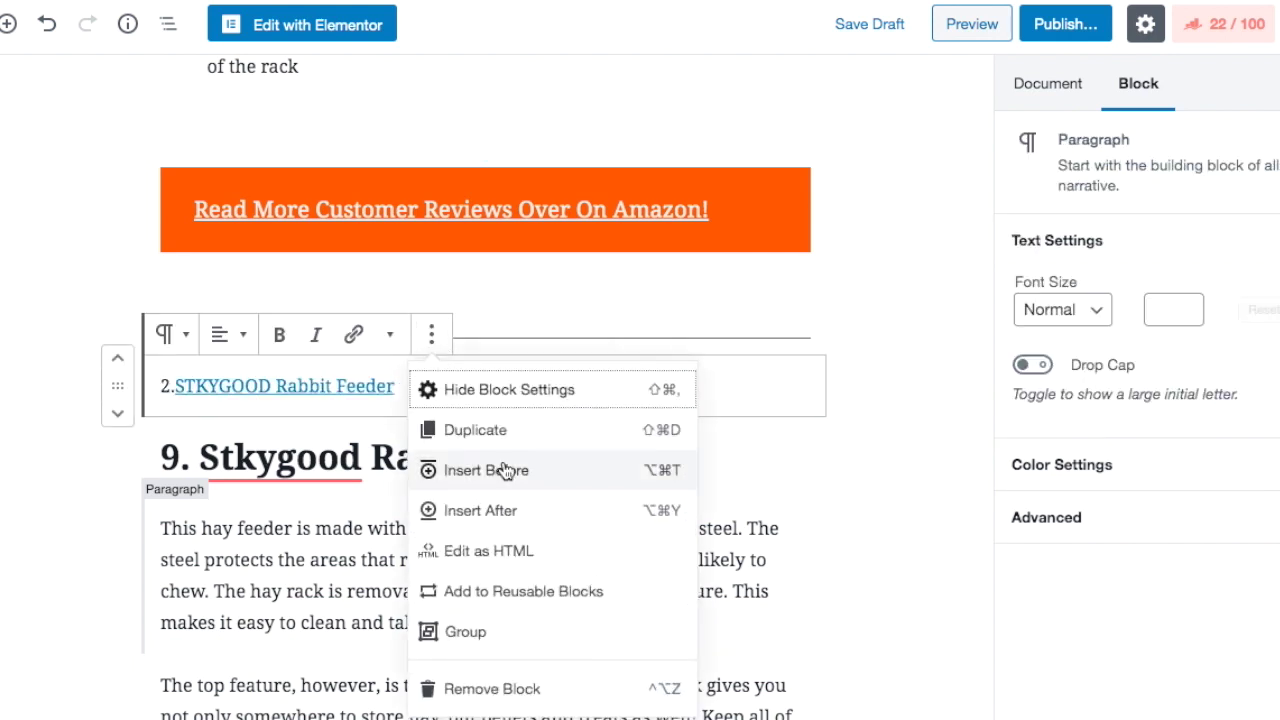
click(347, 591)
click(338, 386)
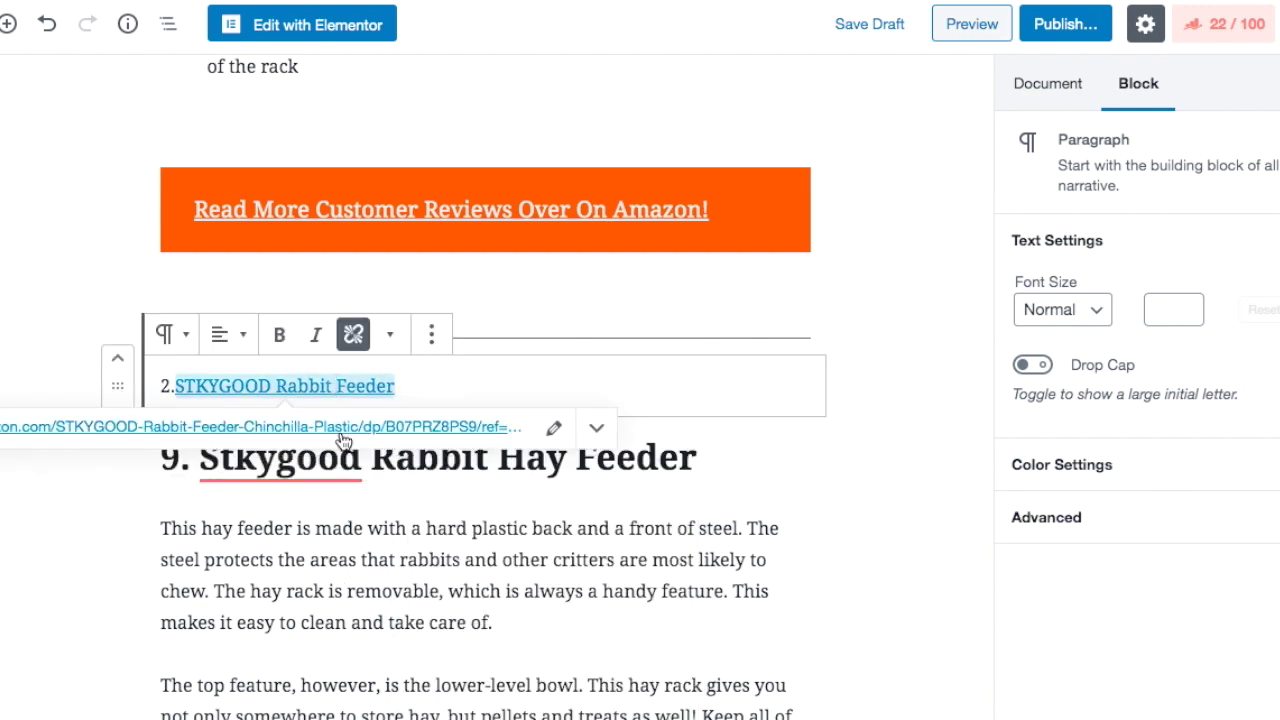
click(343, 428)
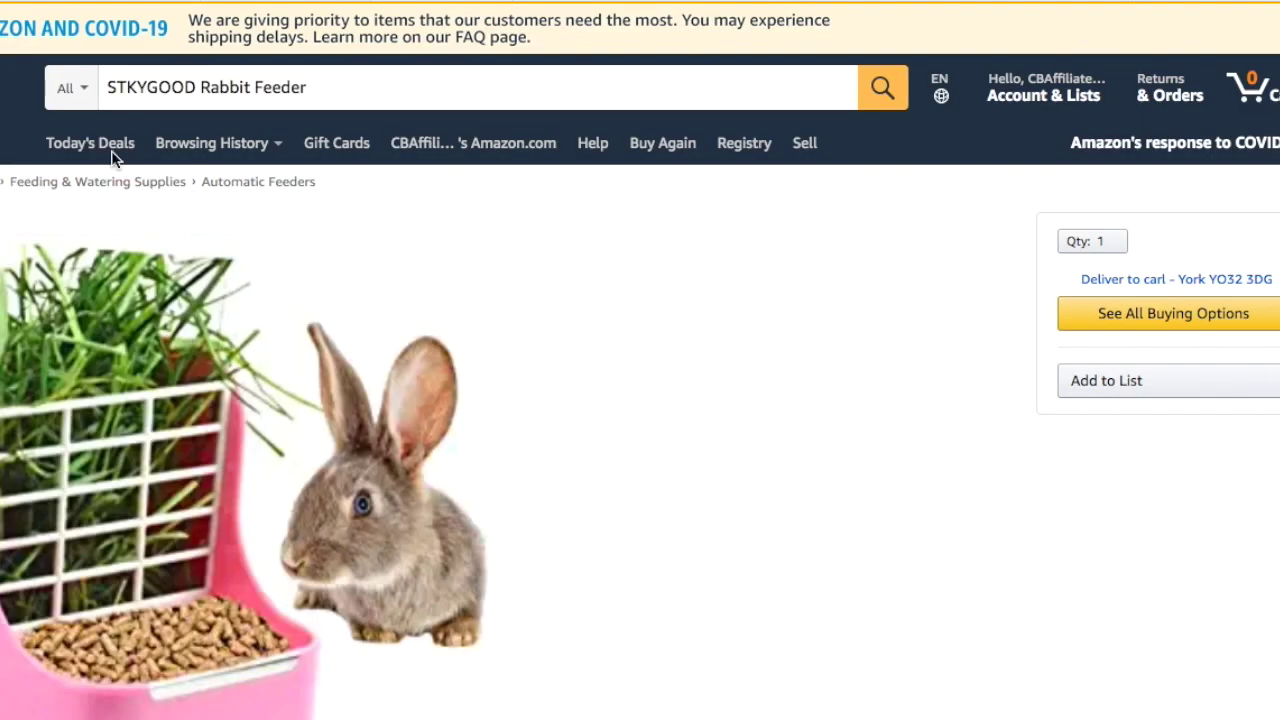
click(5, 3)
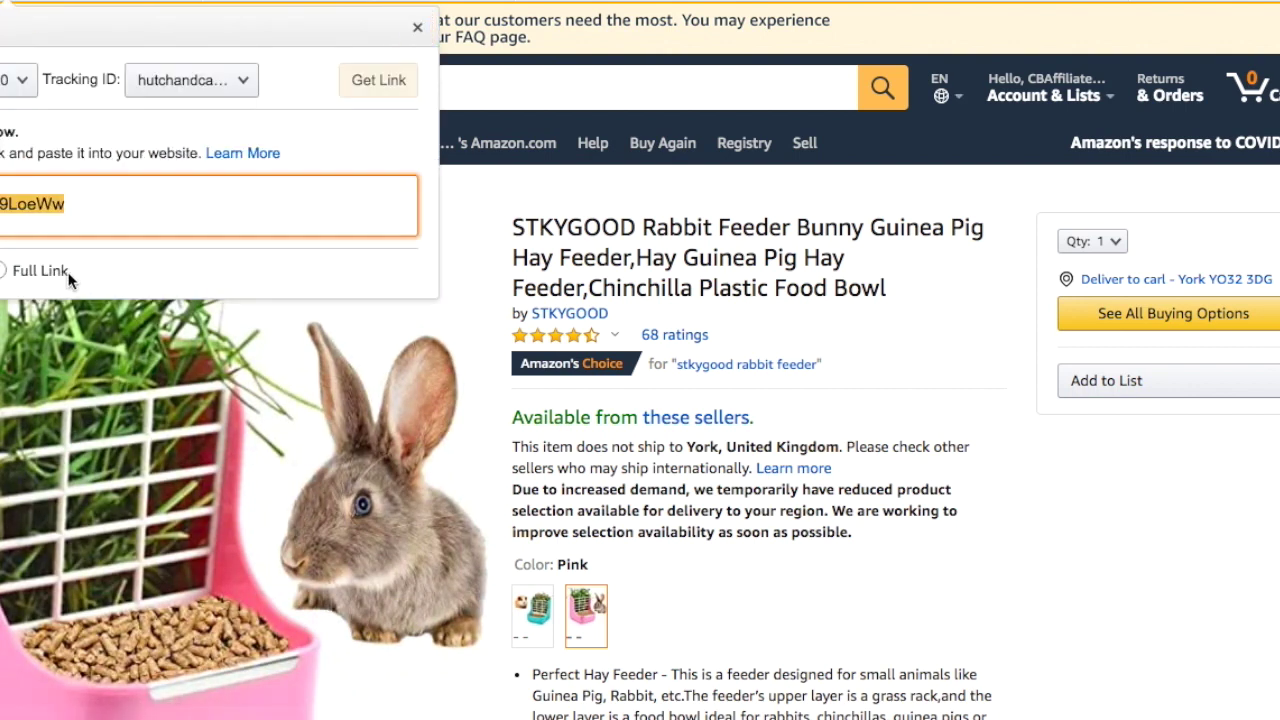
right_click(68, 203)
click(114, 249)
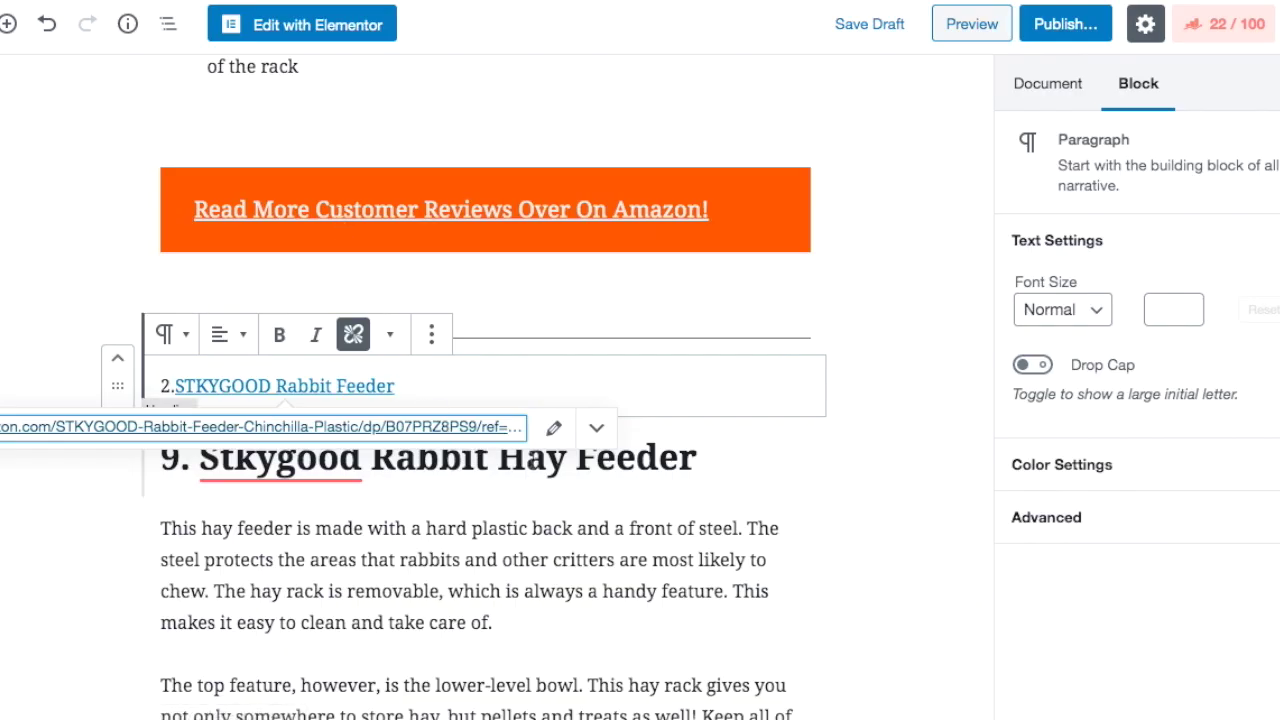
Link the whole "9. Stkygood Rabbit Hay Feeder" heading to the copied affiliate URL, with Open in New Tab and Nofollow enabled
click(535, 457)
drag(705, 457, 167, 452)
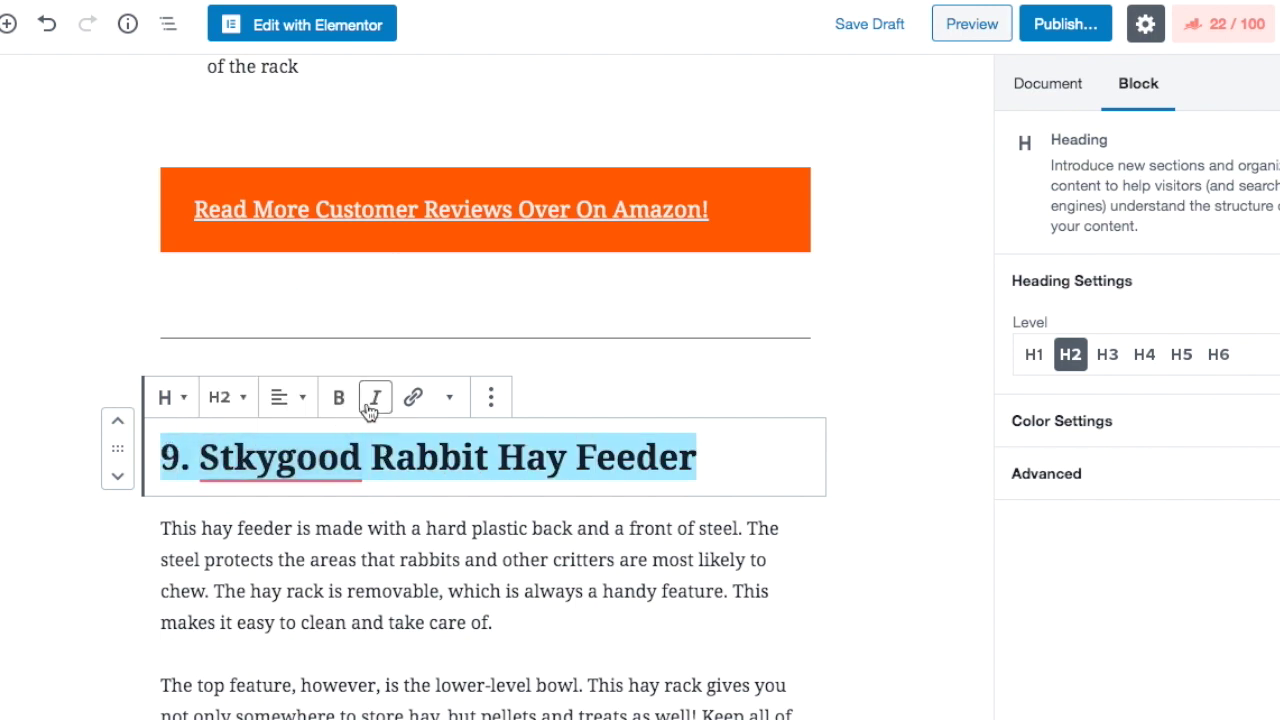
click(413, 397)
key(ctrl+v)
click(622, 511)
click(272, 561)
click(266, 599)
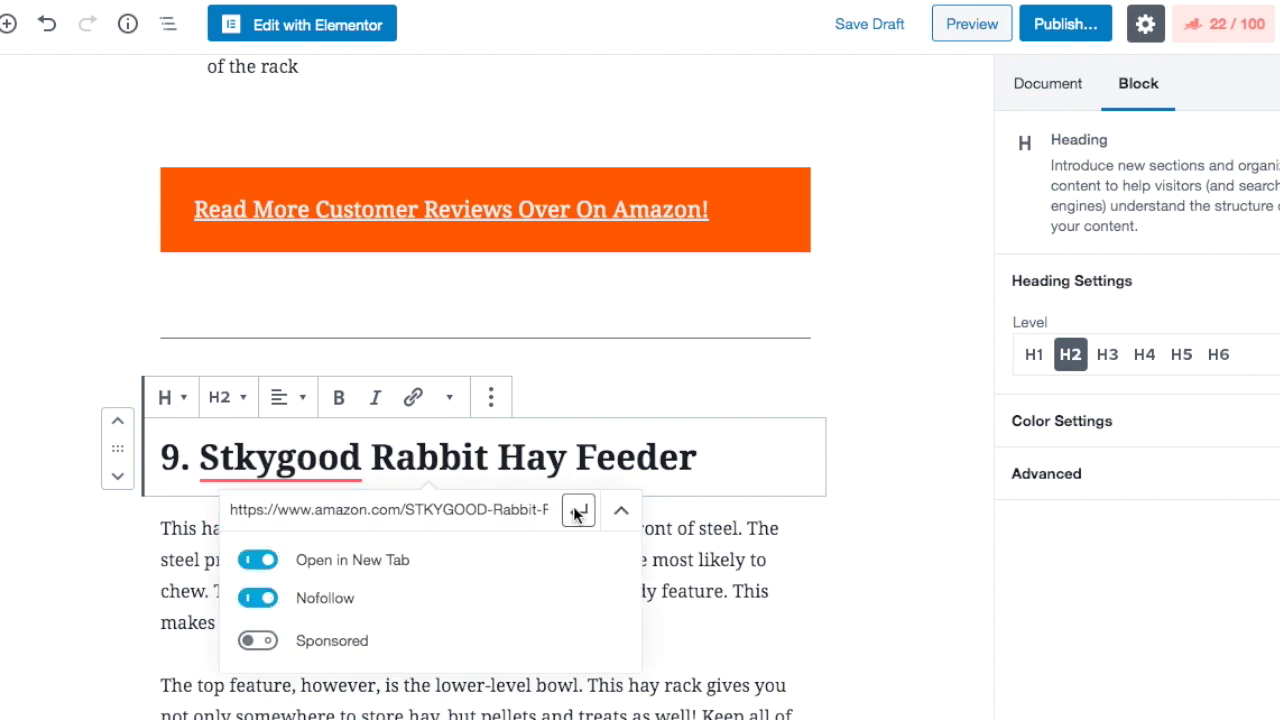
click(577, 511)
Remove the old "2.STKYGOOD Rabbit Feeder" paragraph above the new heading
click(562, 384)
key(ctrl+v)
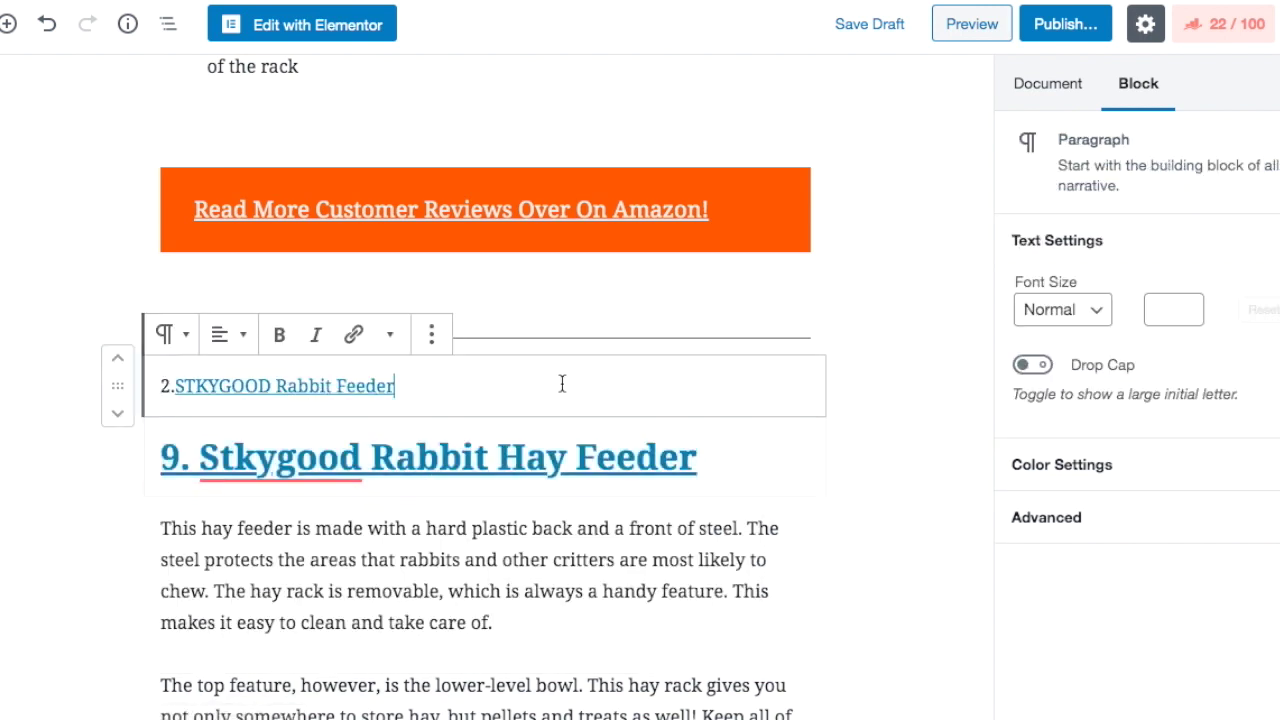
click(437, 346)
click(528, 686)
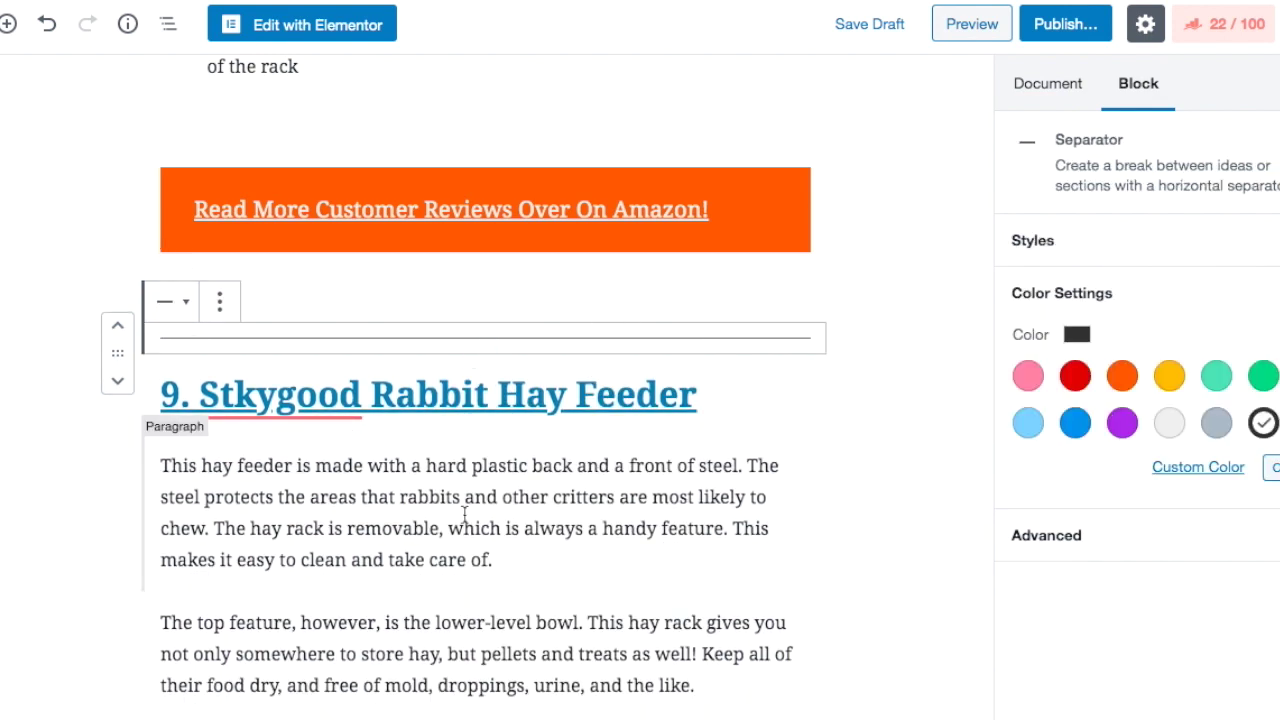
Insert a 20-pixel spacer between the separator and the "9. Stkygood Rabbit Hay Feeder" heading, and save the draft
click(472, 467)
mouse_move(486, 352)
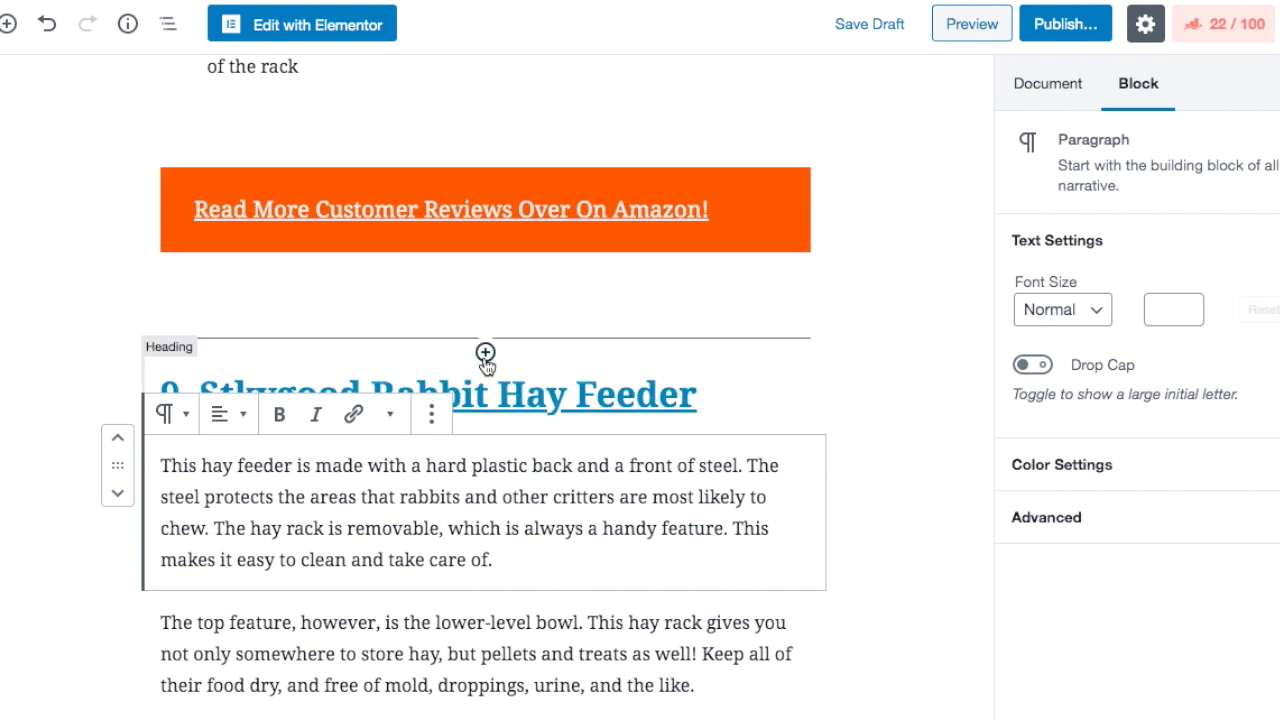
click(485, 355)
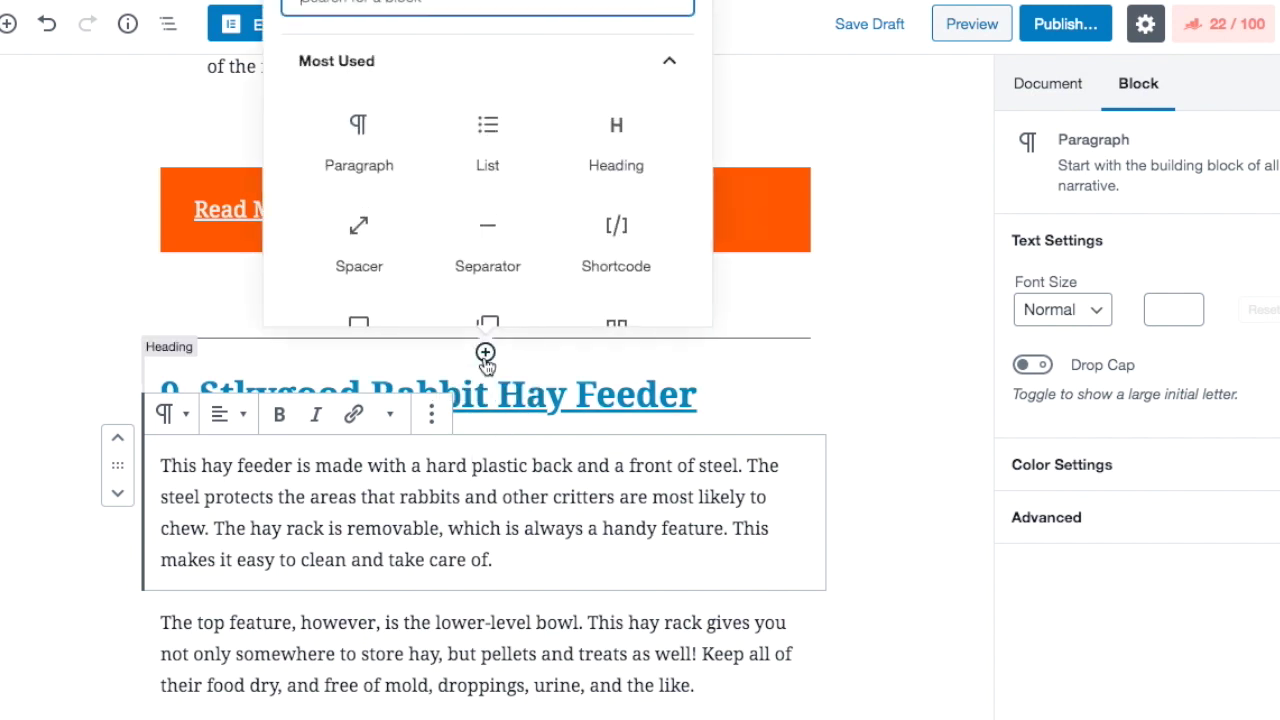
click(368, 229)
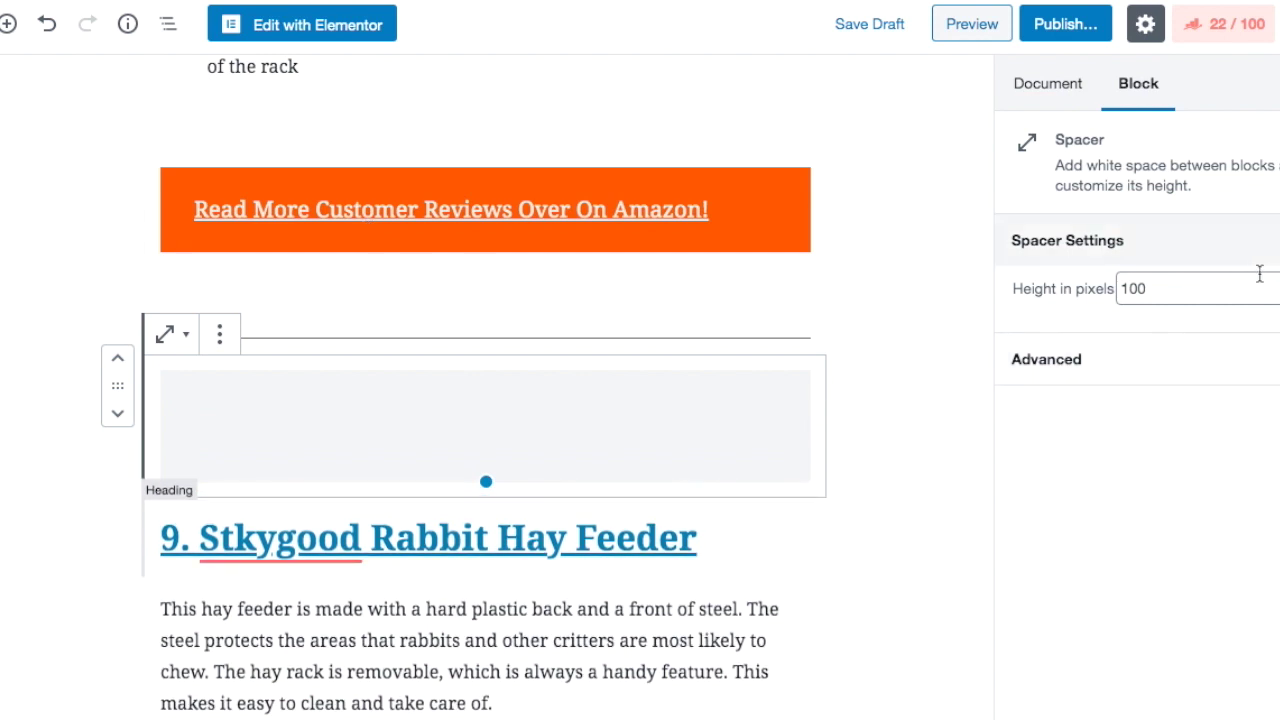
double_click(1190, 288)
text(20)
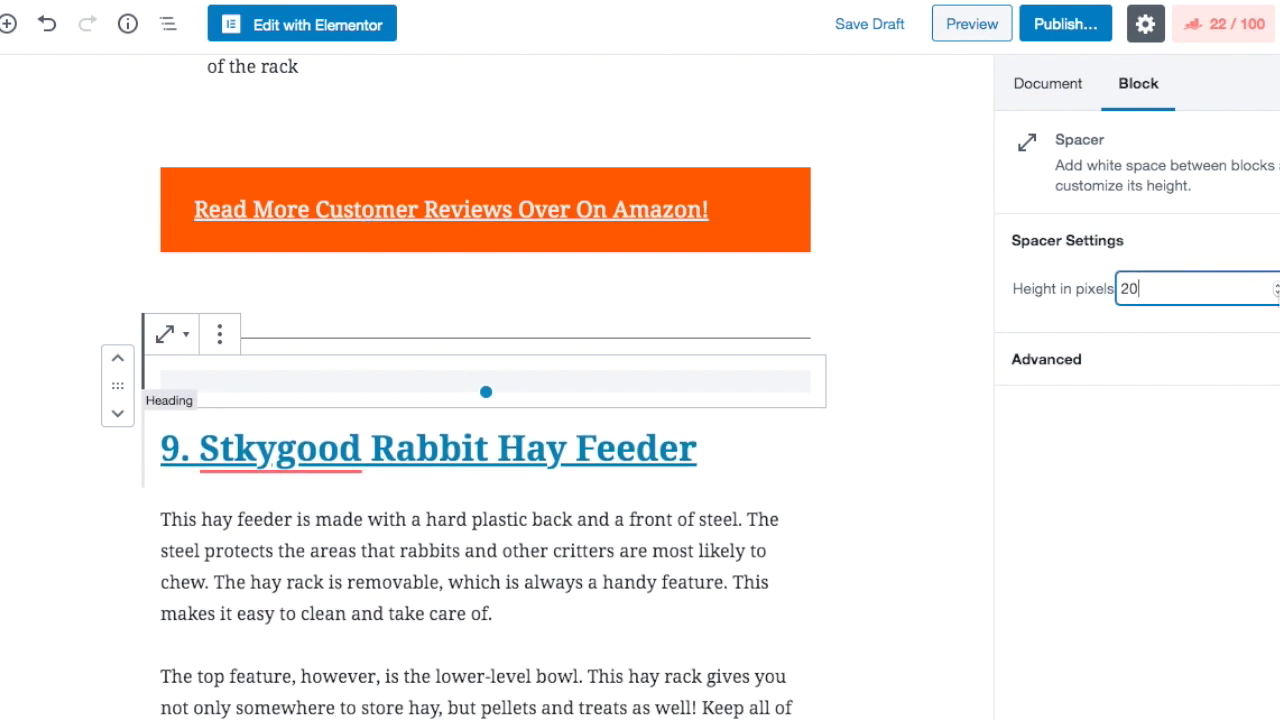
click(593, 545)
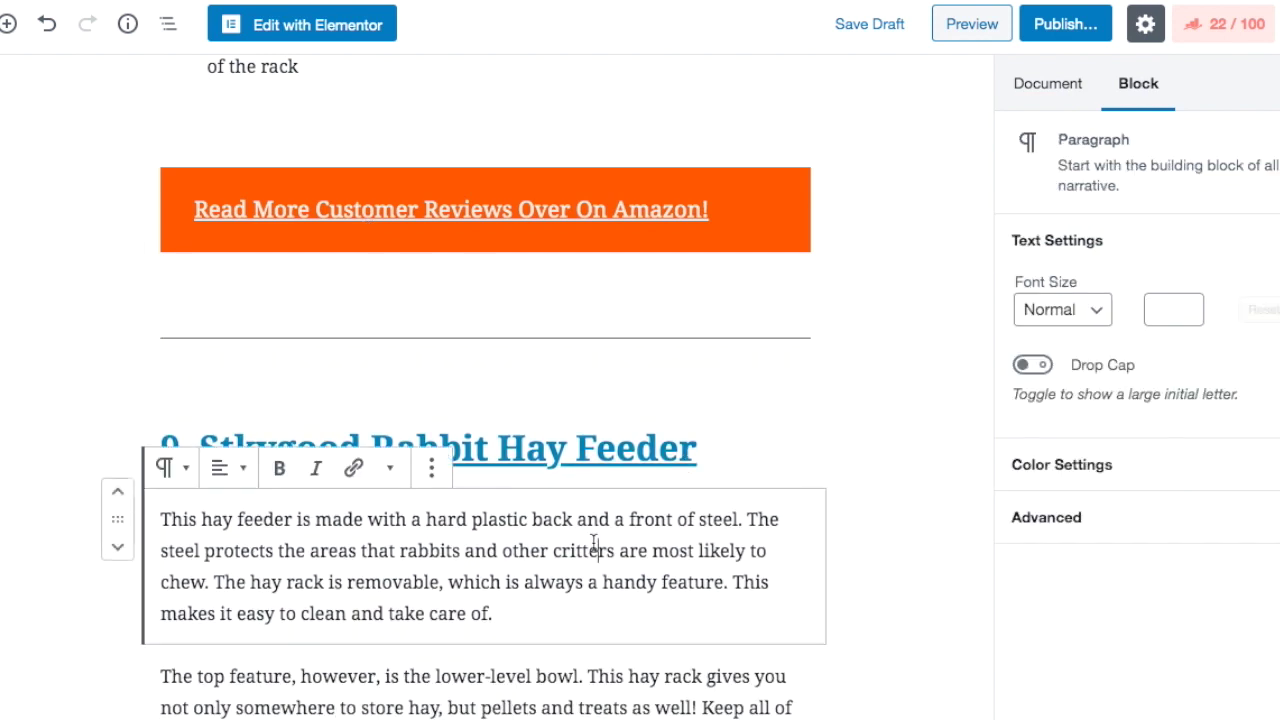
click(869, 25)
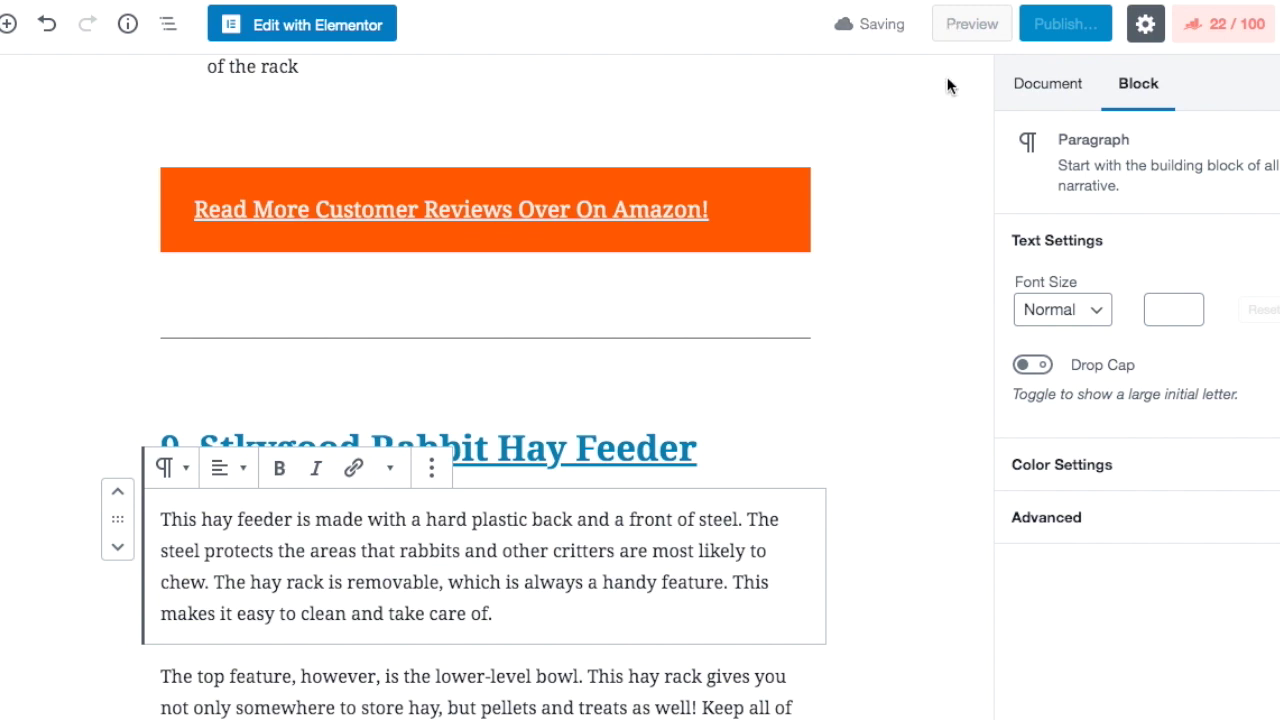
Preview the post and check the spacing around the separator and the Stkygood heading, returning to the editor
scroll(457, 575, down, 20)
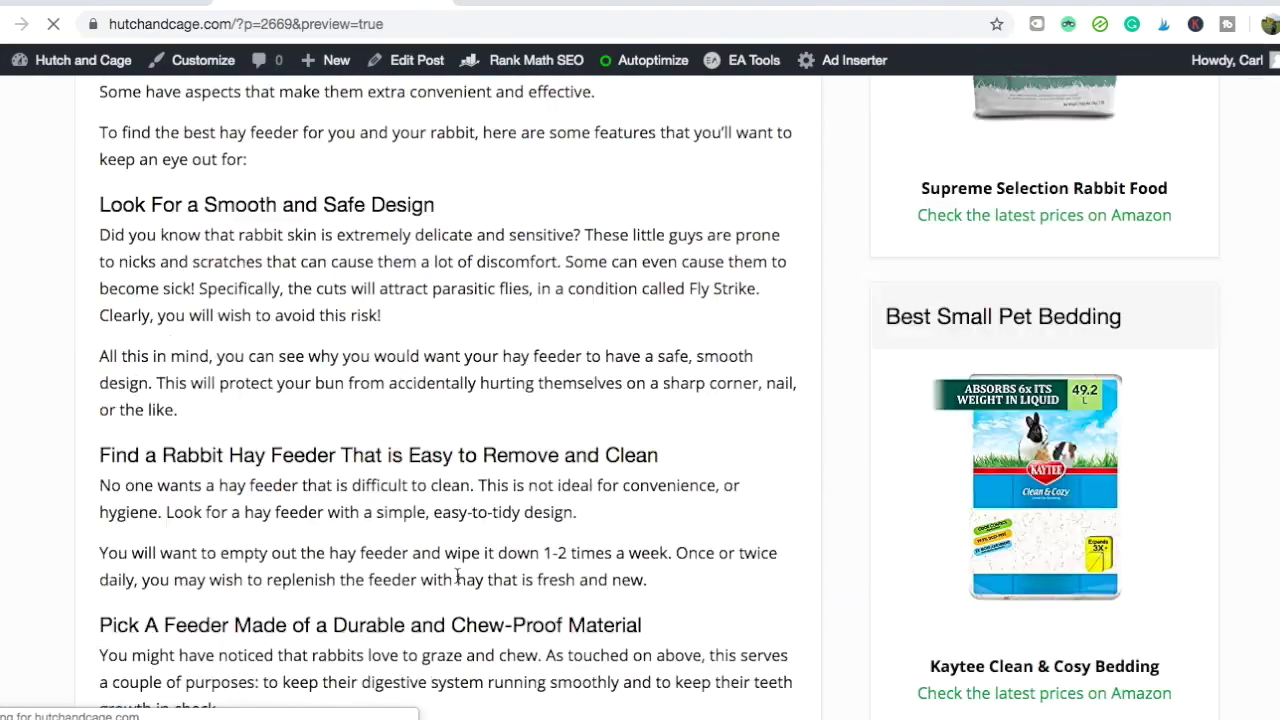
scroll(457, 575, down, 15)
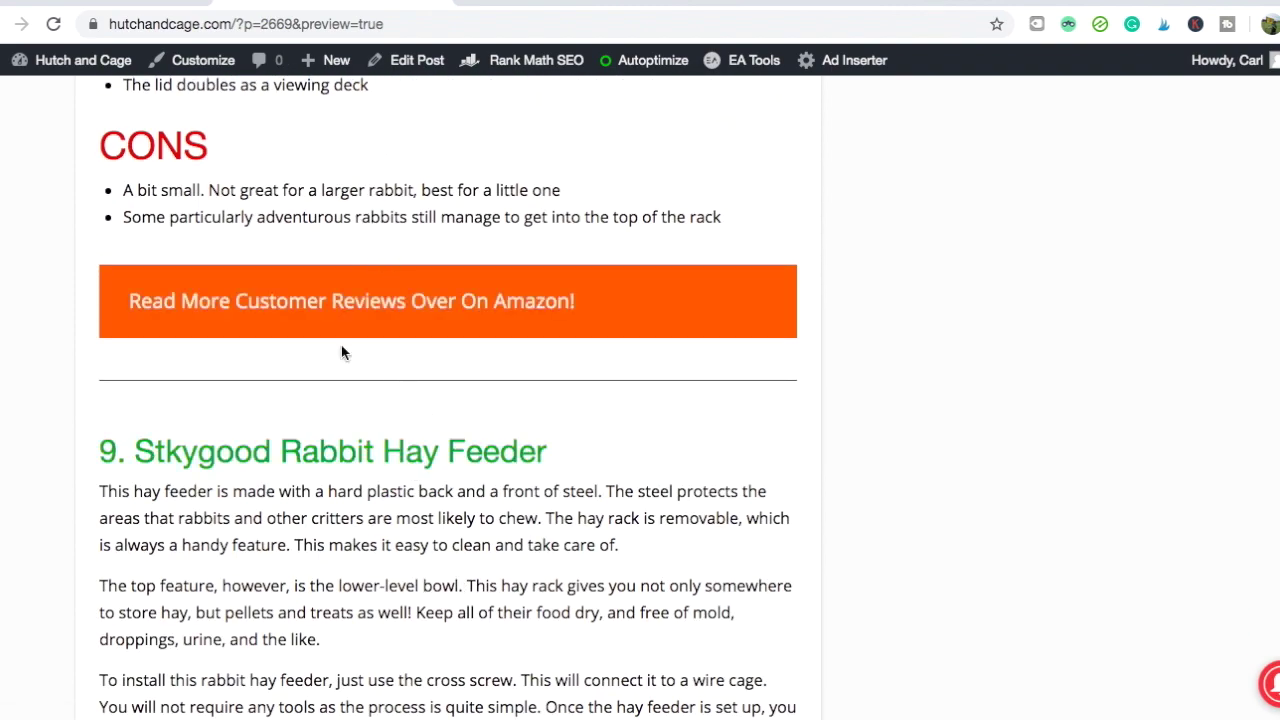
click(445, 2)
Generate a Large image affiliate link on the STKYGOOD feeder's Amazon page and copy its code
scroll(553, 483, down, 2)
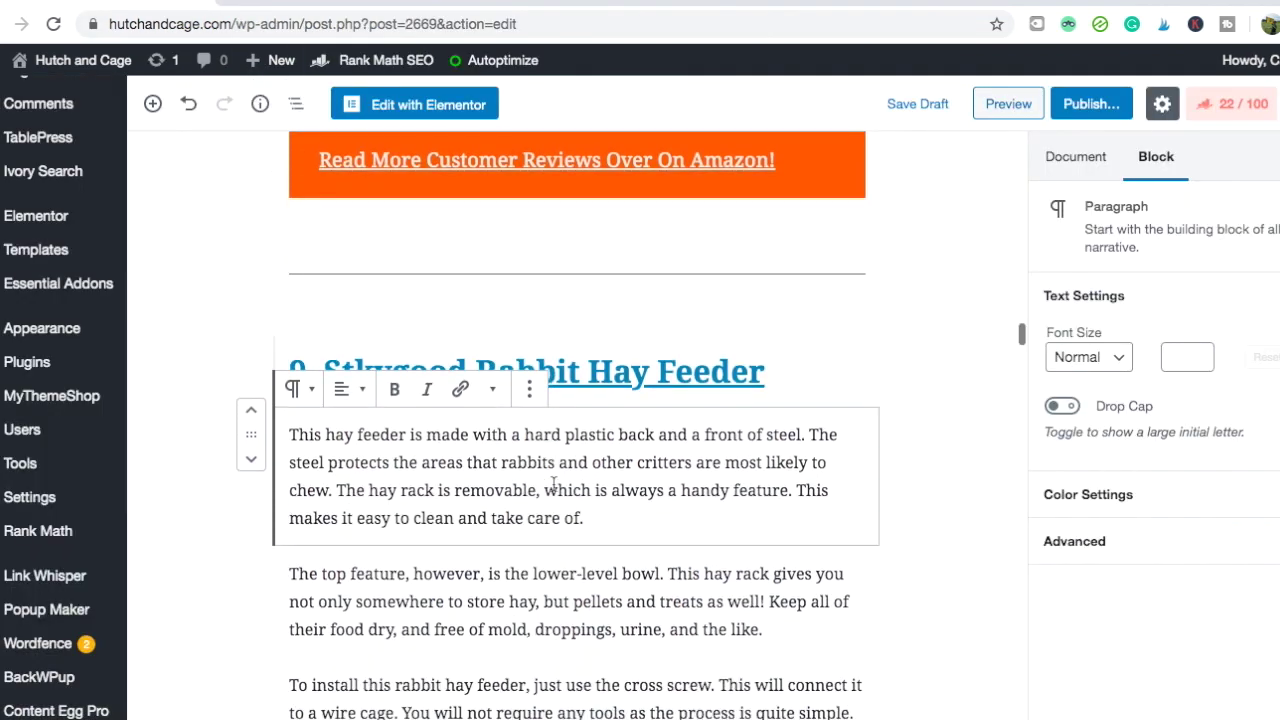
click(564, 628)
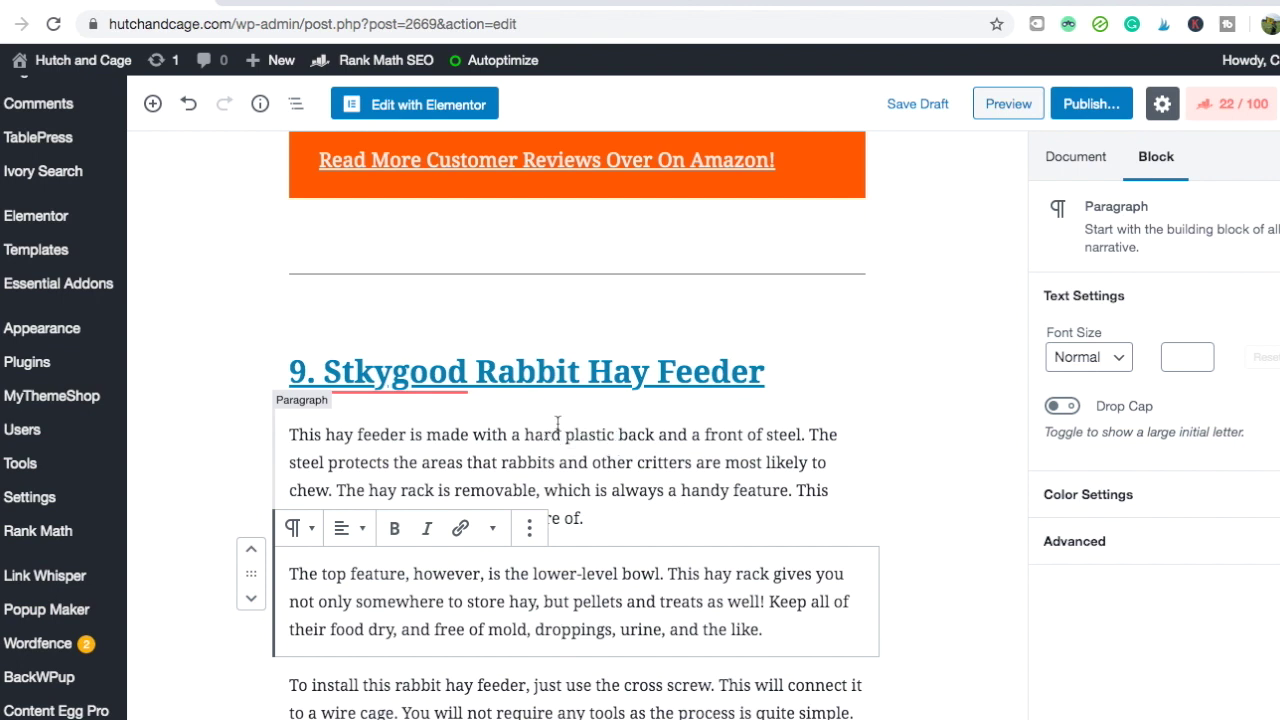
click(353, 2)
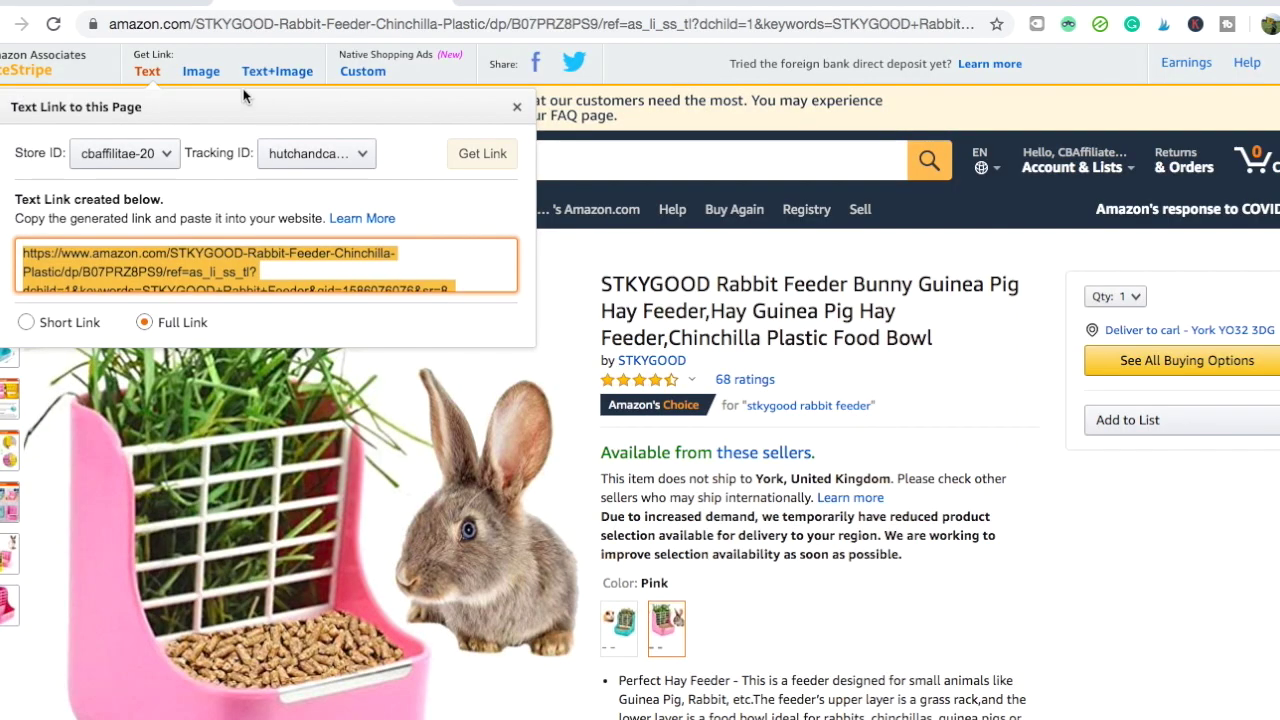
click(200, 71)
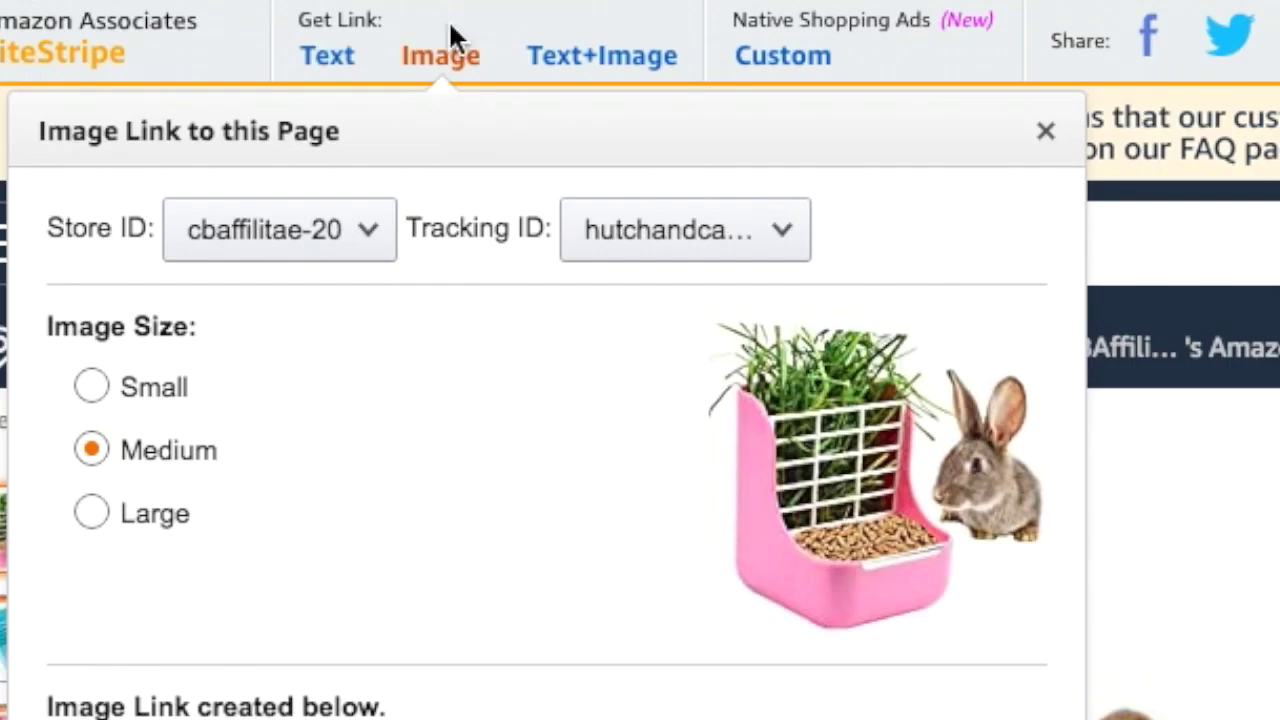
click(140, 516)
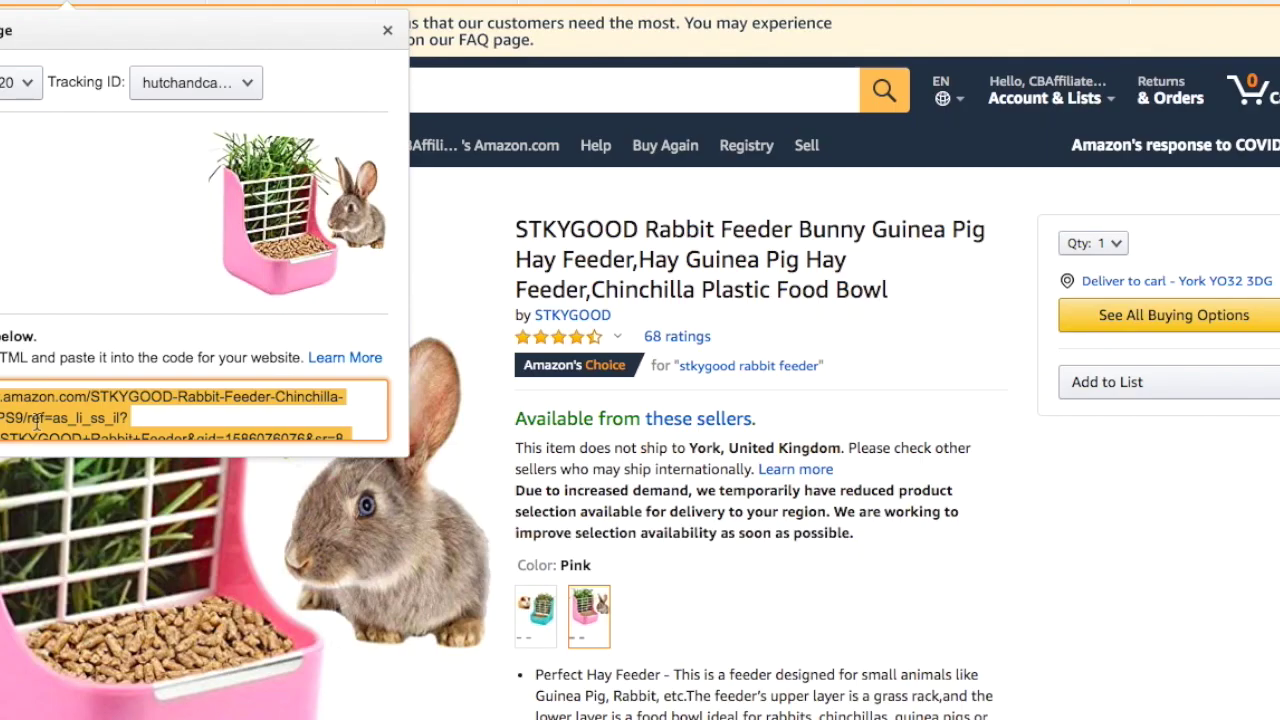
right_click(40, 402)
click(76, 451)
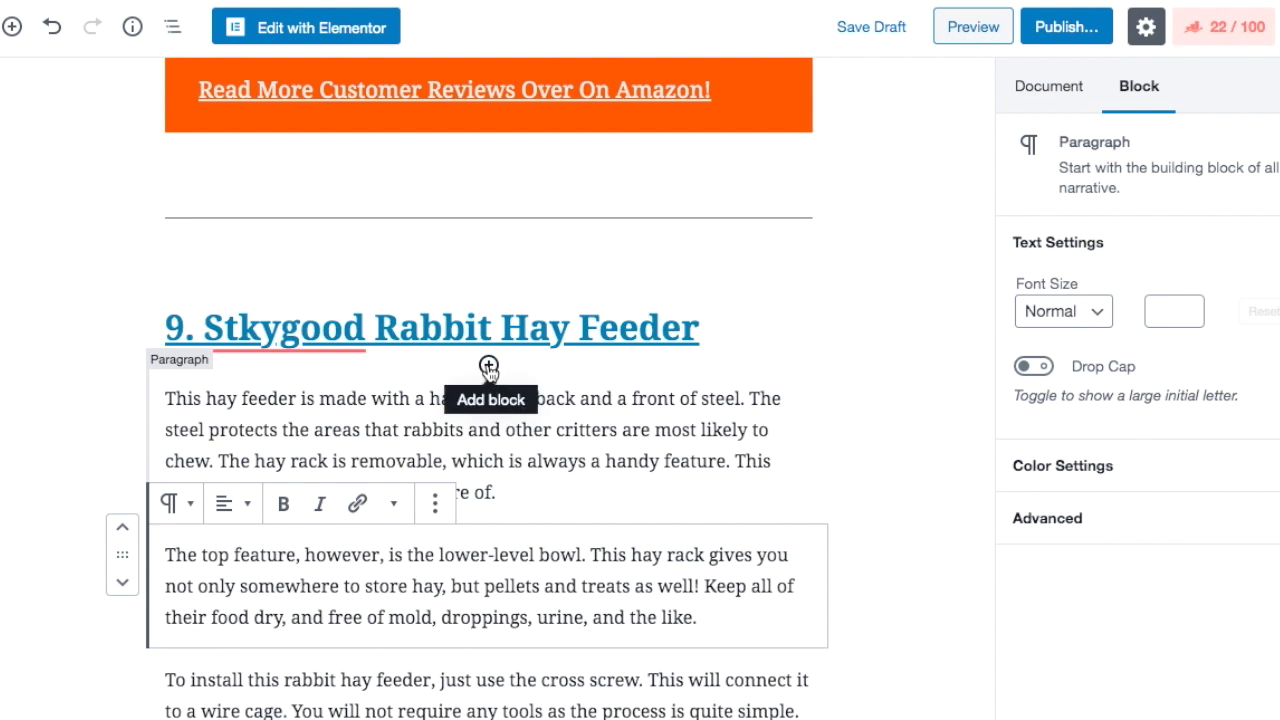
Insert a Custom HTML block under the "9. Stkygood Rabbit Hay Feeder" heading, paste the copied Amazon image code and preview it
click(488, 366)
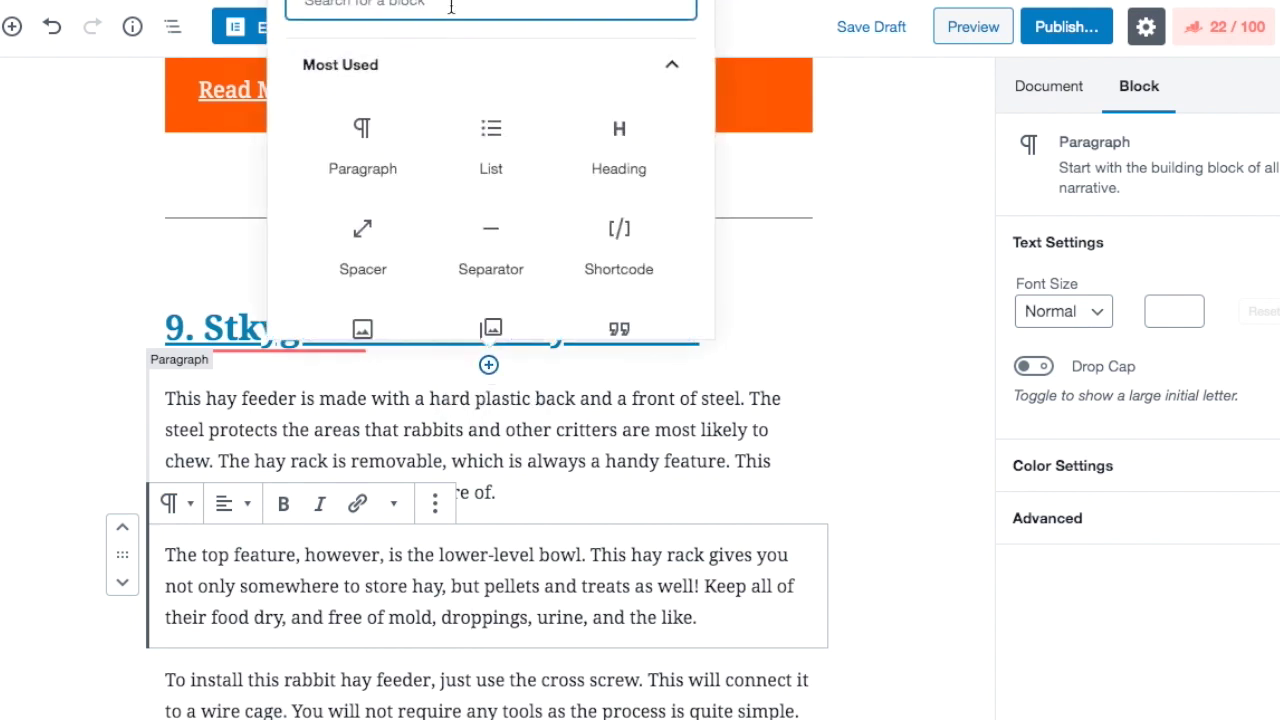
text(ht)
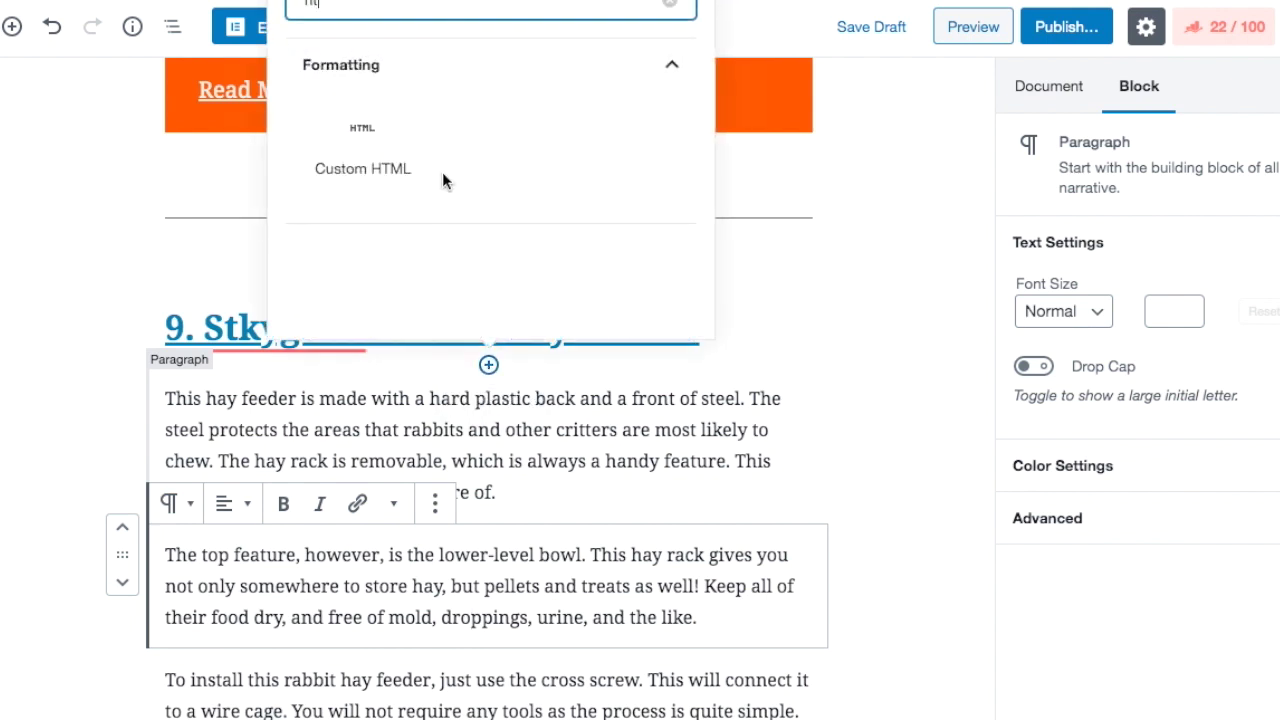
click(367, 163)
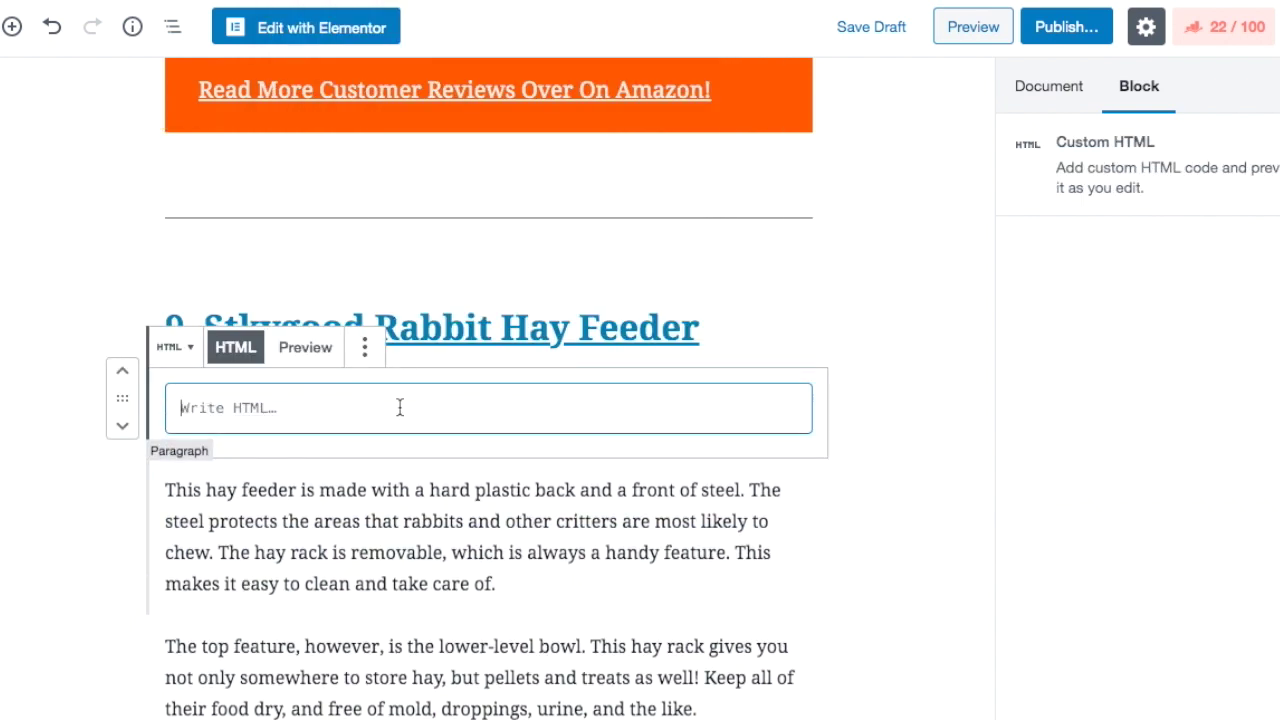
key(super+v)
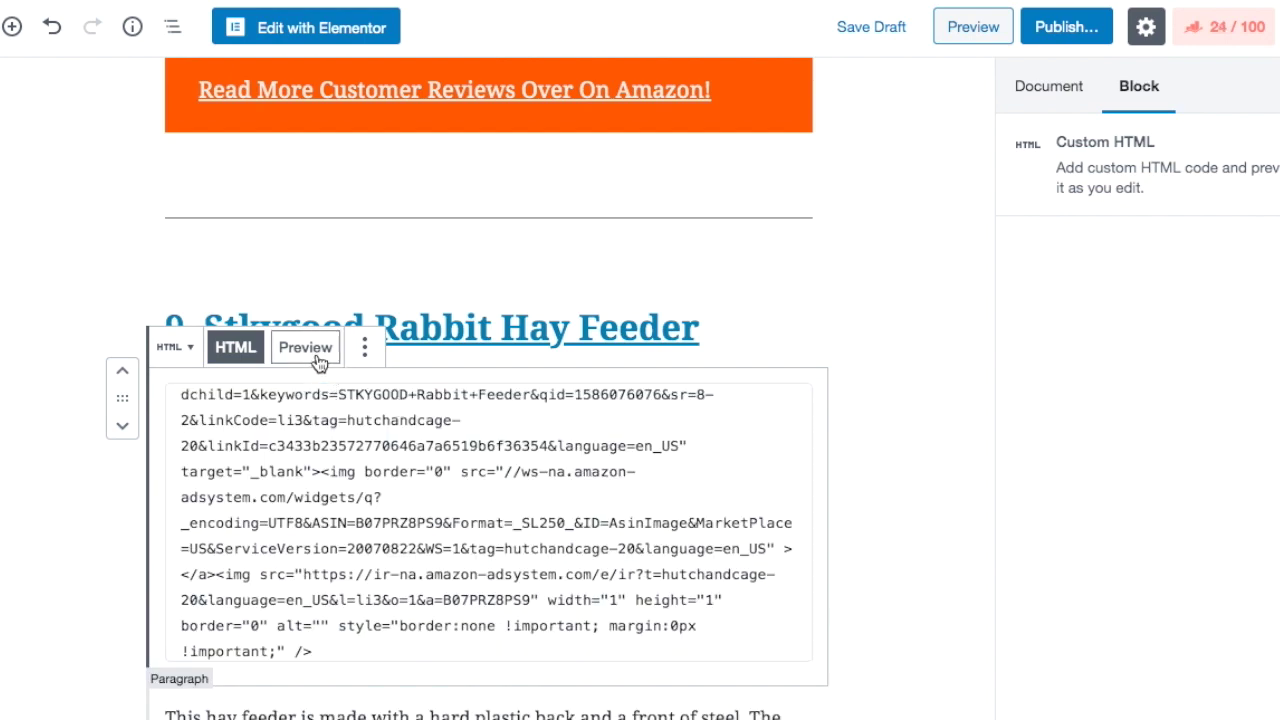
click(318, 362)
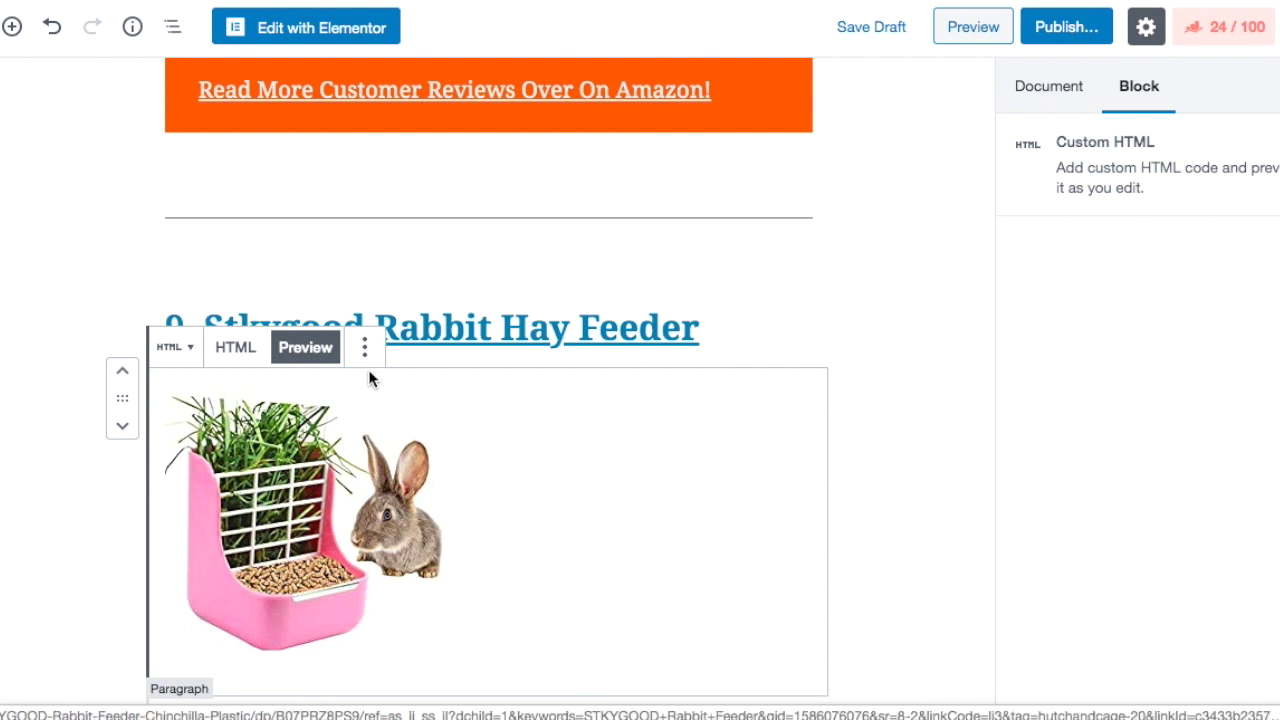
Convert the Stkygood HTML block to regular blocks and remove the extra tiny tracking-pixel image block below the product image
click(366, 352)
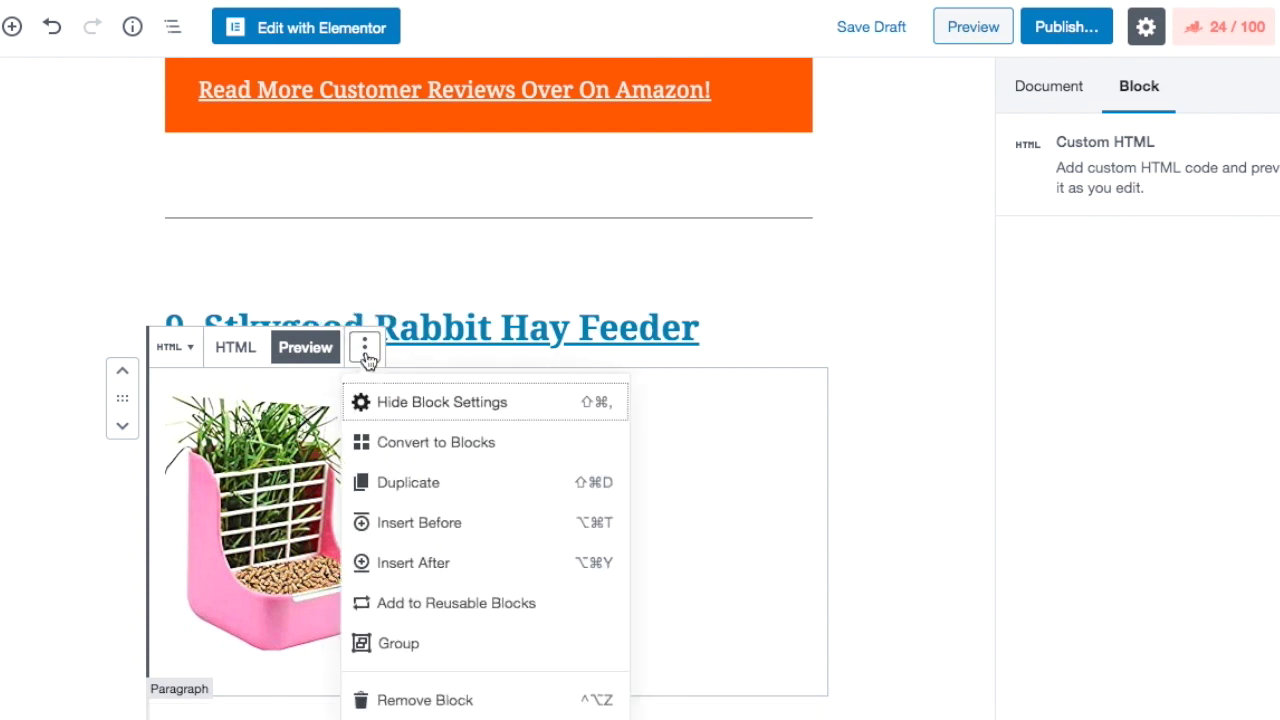
click(421, 440)
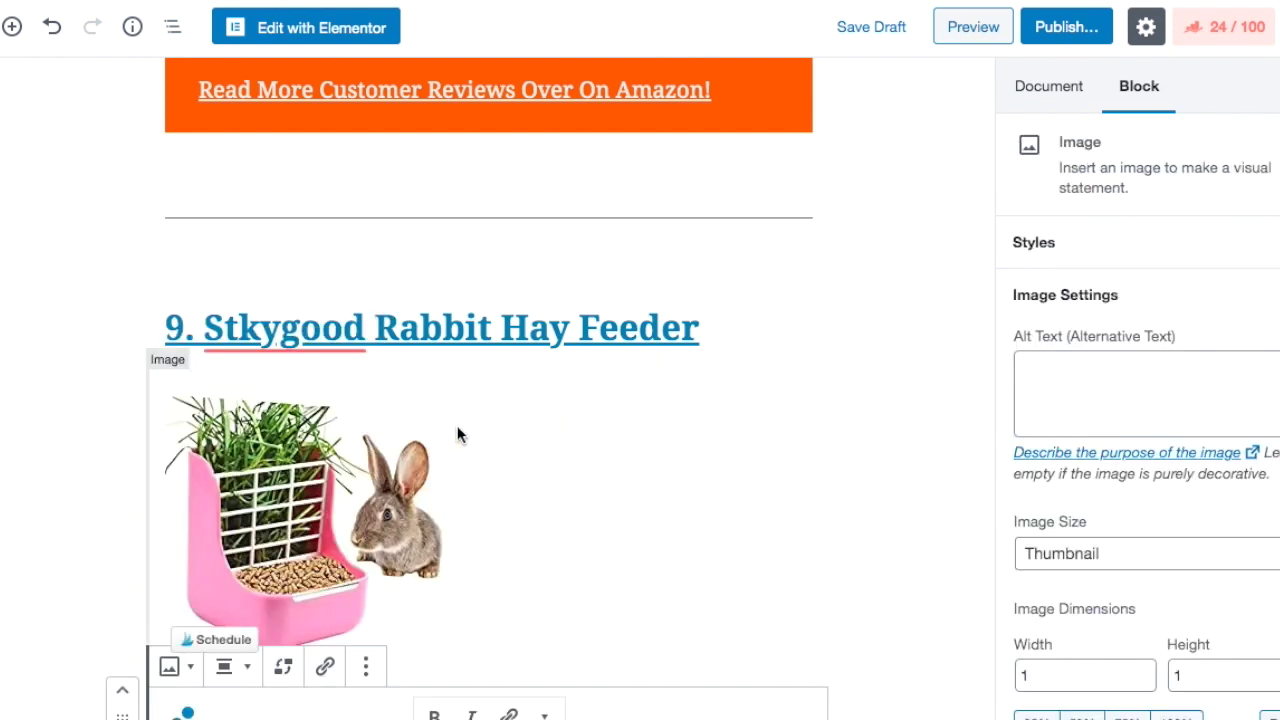
scroll(450, 425, down, 3)
click(366, 464)
scroll(338, 676, down, 1)
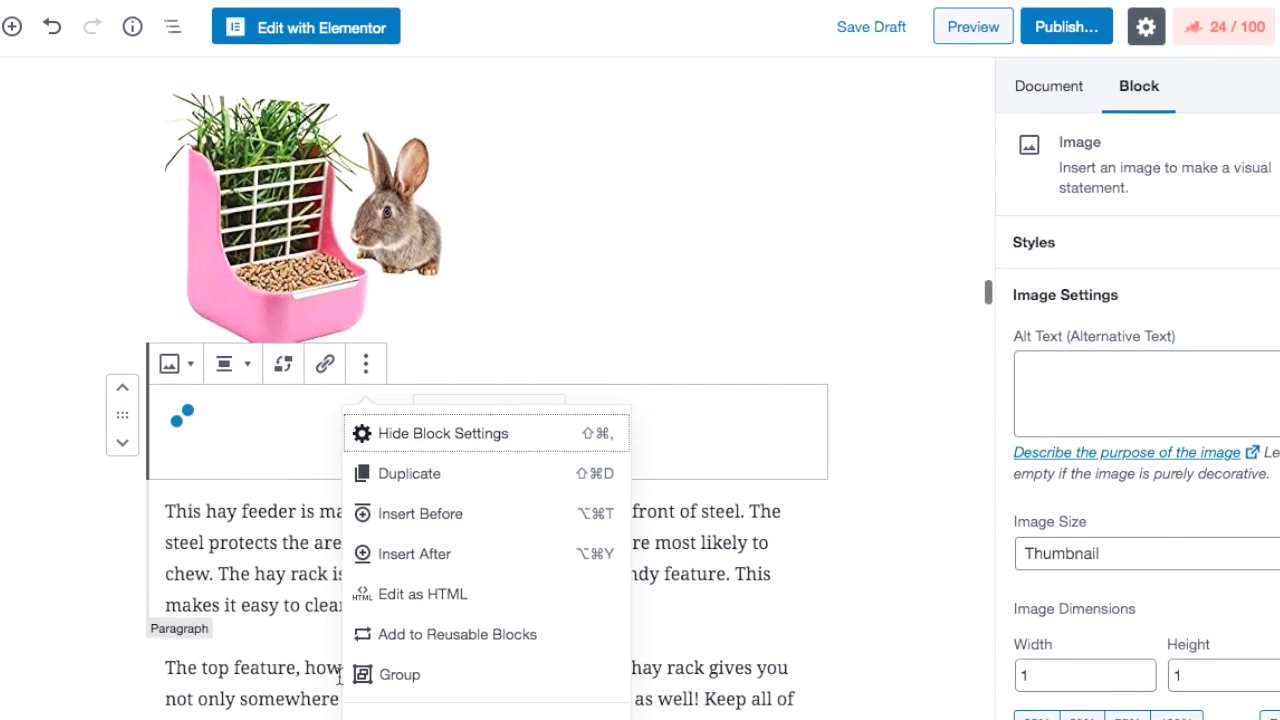
click(449, 662)
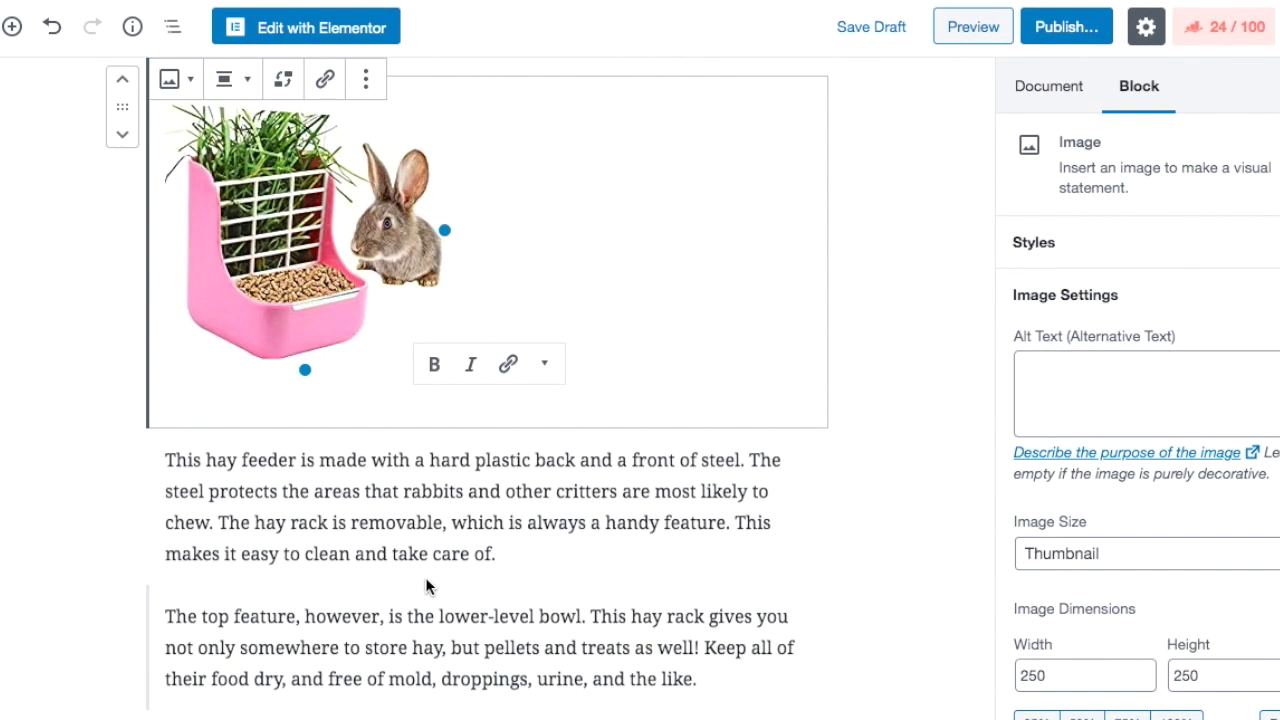
click(423, 491)
Compare the new Stkygood image section with the layout of the finished Niteangel section, including its product card, PROS and CONS
scroll(420, 430, up, 10)
scroll(409, 377, down, 5)
scroll(406, 383, down, 15)
scroll(410, 390, up, 1)
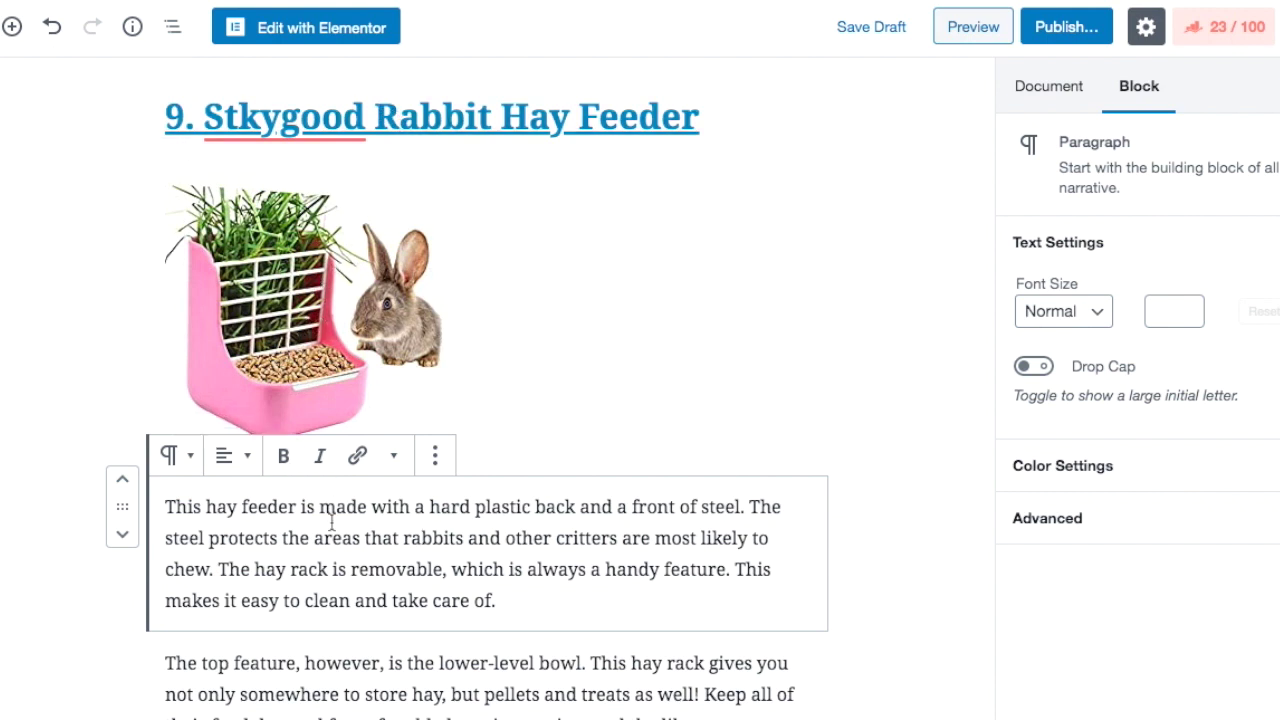
click(393, 664)
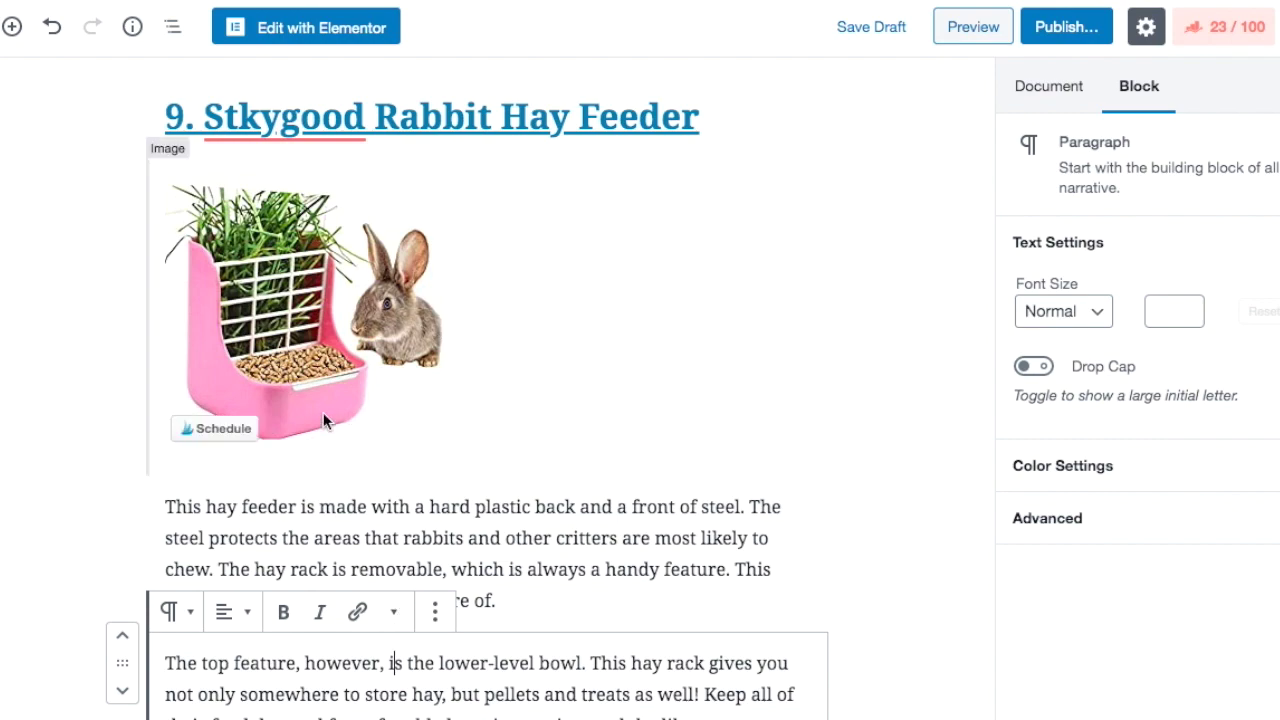
scroll(320, 376, up, 20)
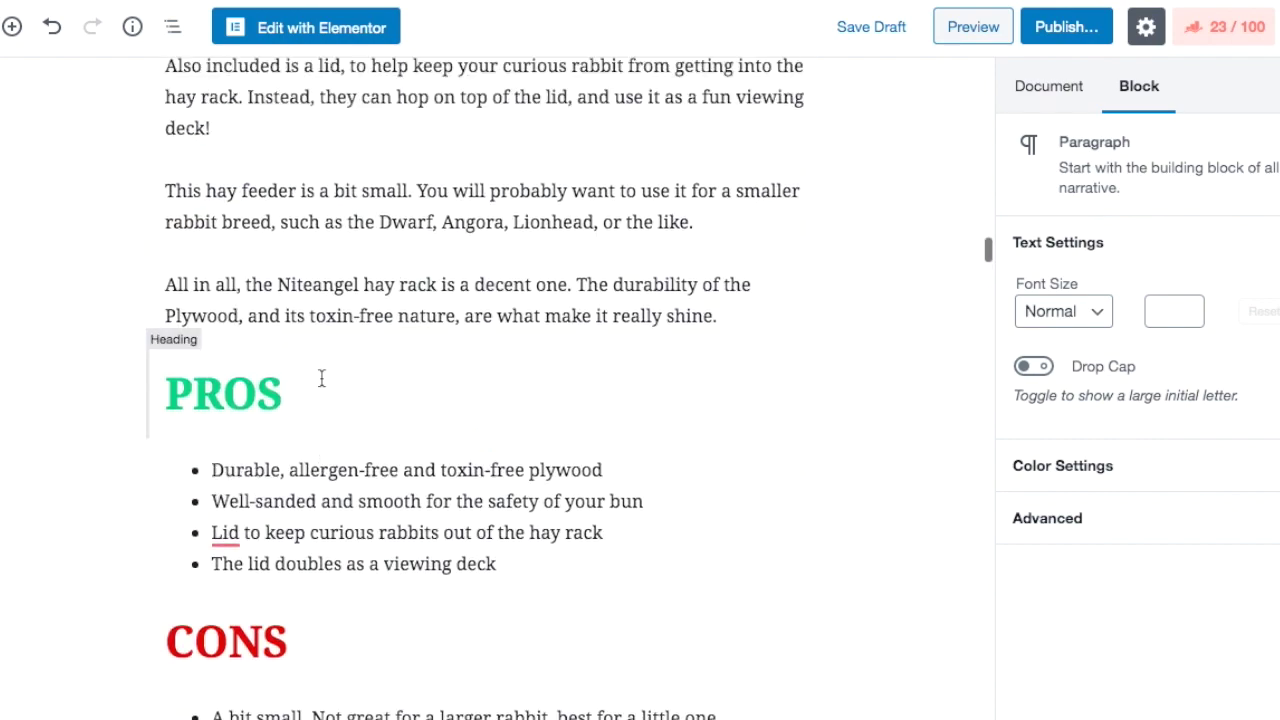
scroll(321, 378, down, 20)
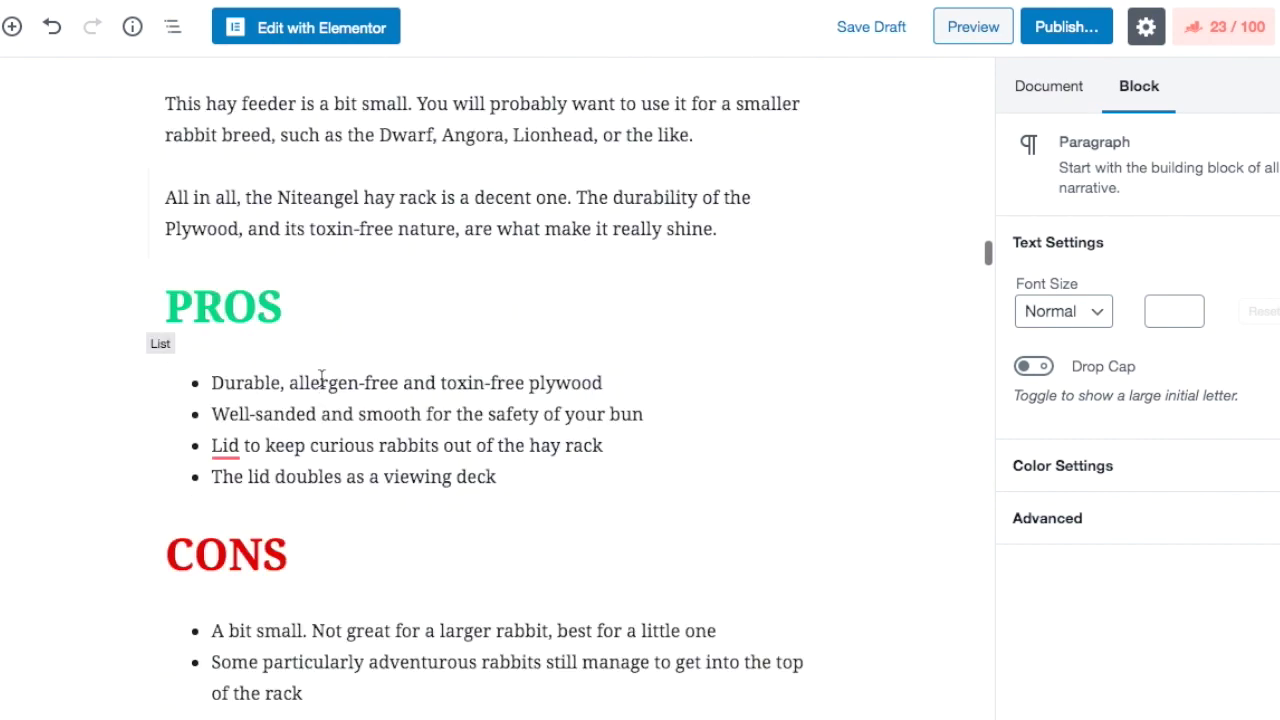
scroll(320, 376, down, 1)
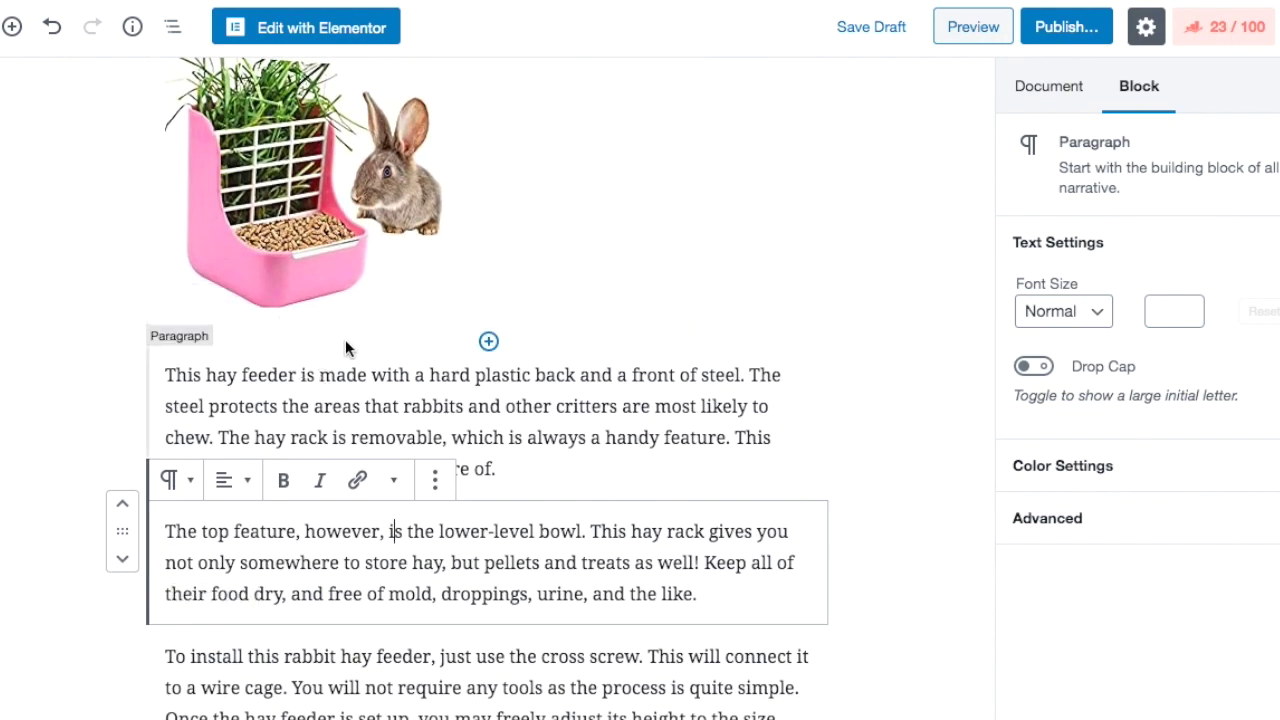
scroll(410, 251, up, 15)
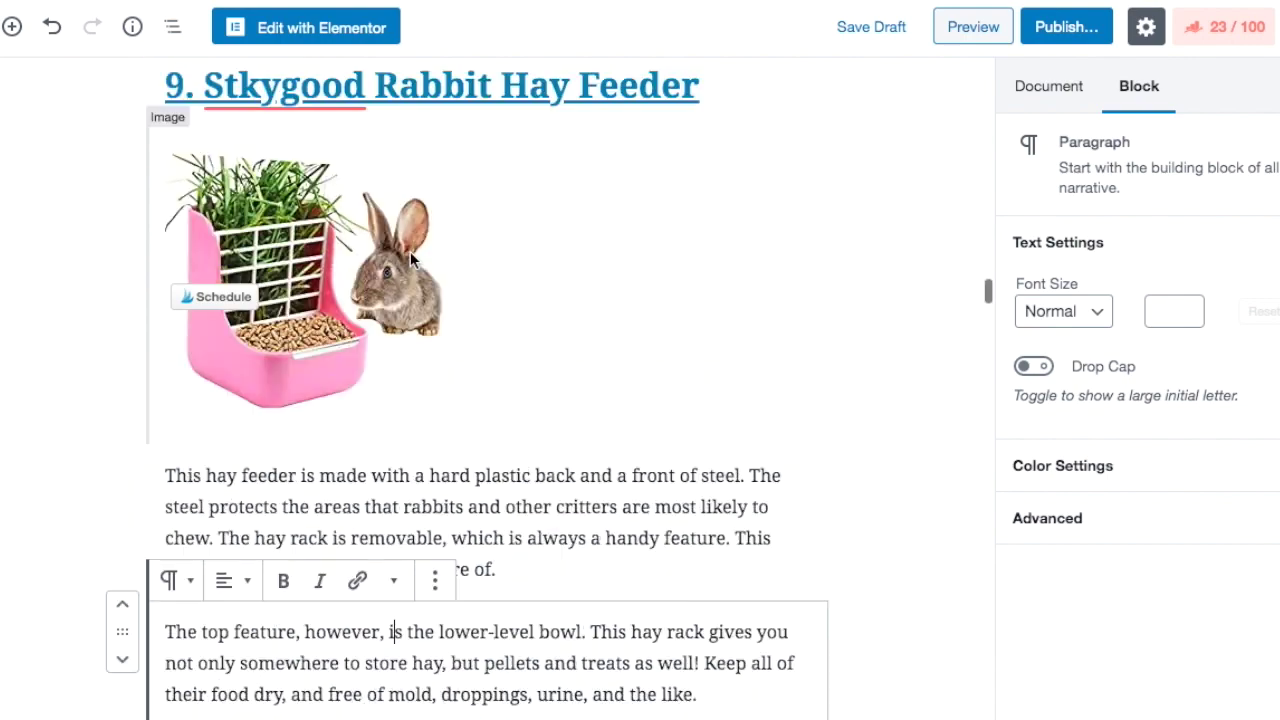
scroll(410, 253, up, 1)
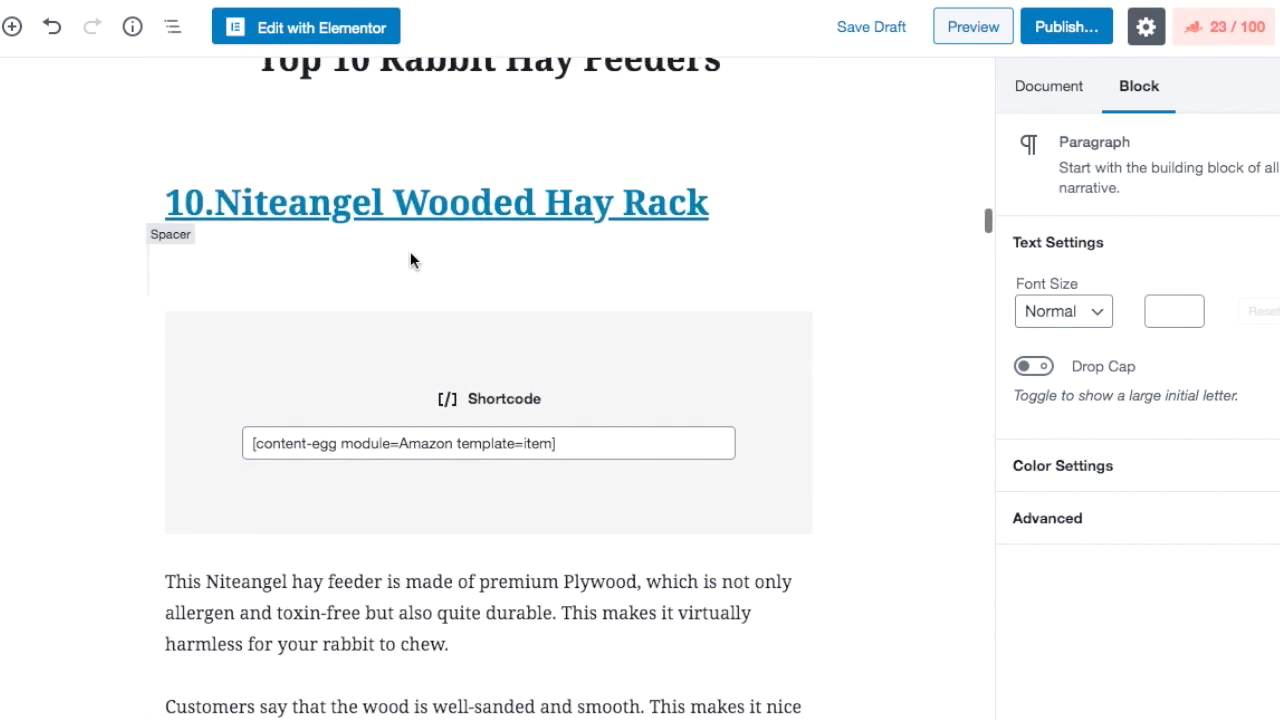
scroll(445, 400, down, 15)
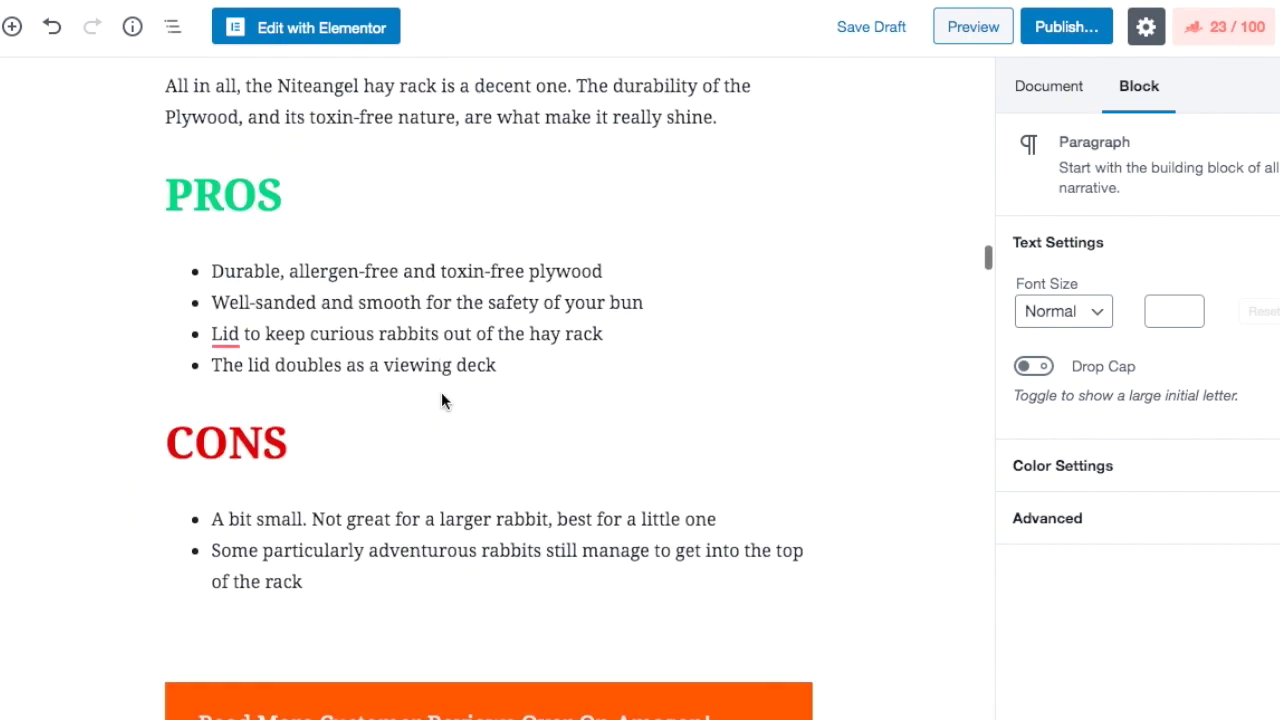
scroll(430, 430, up, 2)
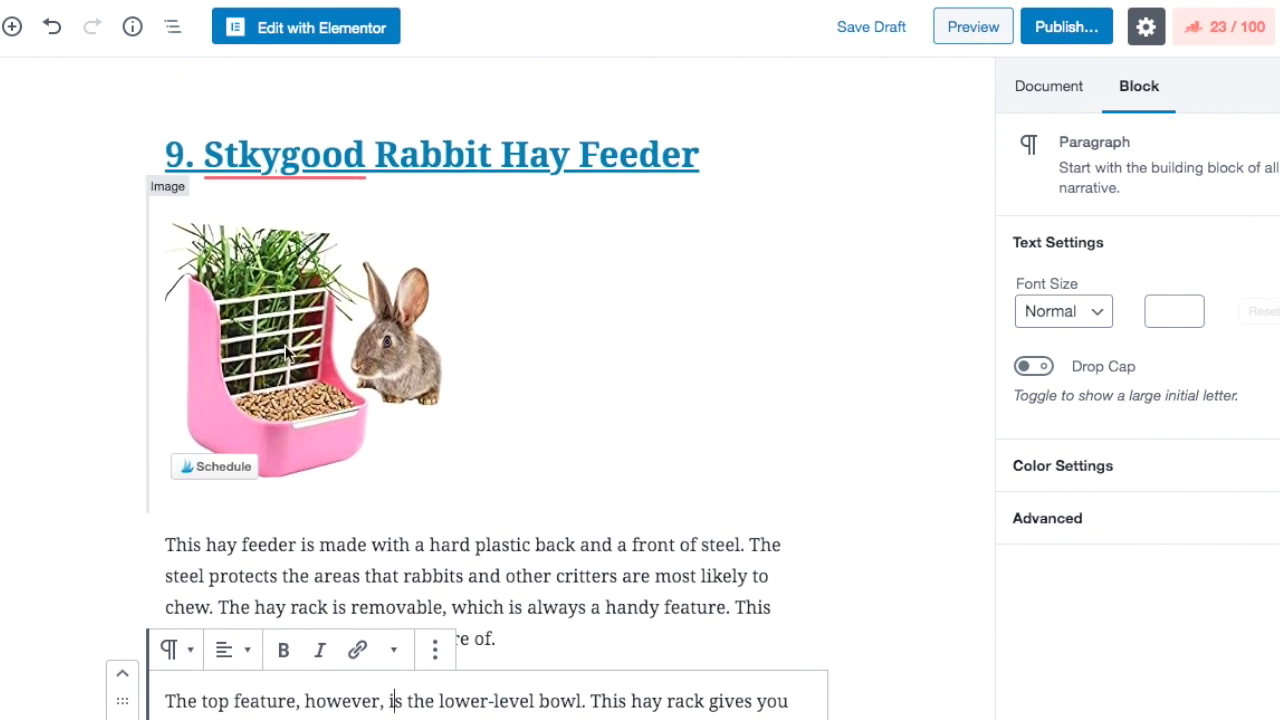
Insert a green H1 heading "PROS" above the list of advantages in the Stkygood section
scroll(286, 352, down, 1)
scroll(449, 443, down, 5)
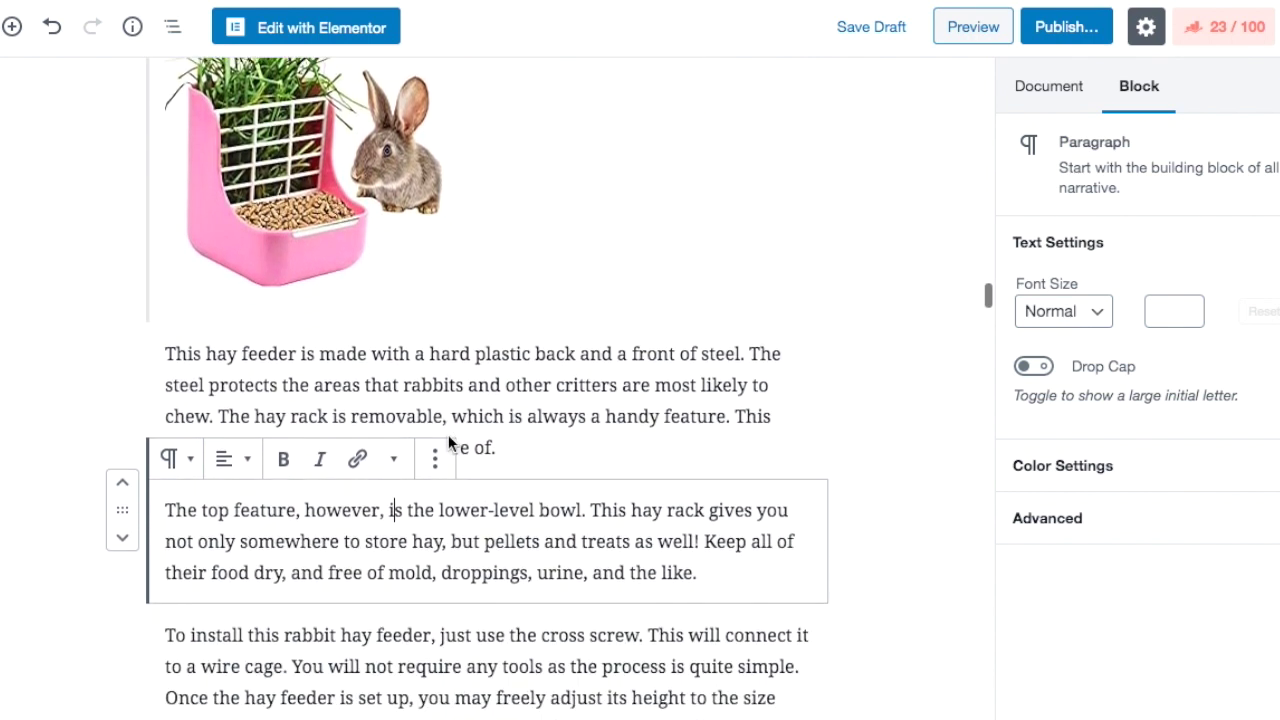
scroll(486, 400, down, 3)
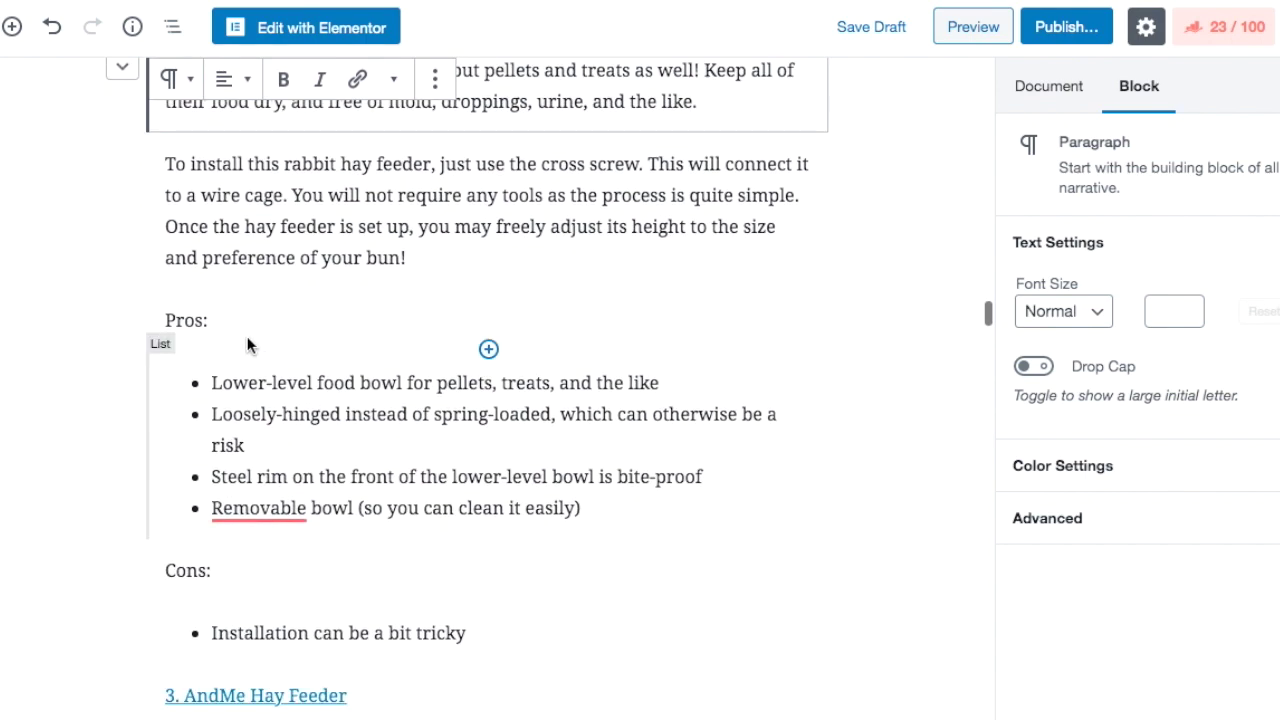
click(488, 350)
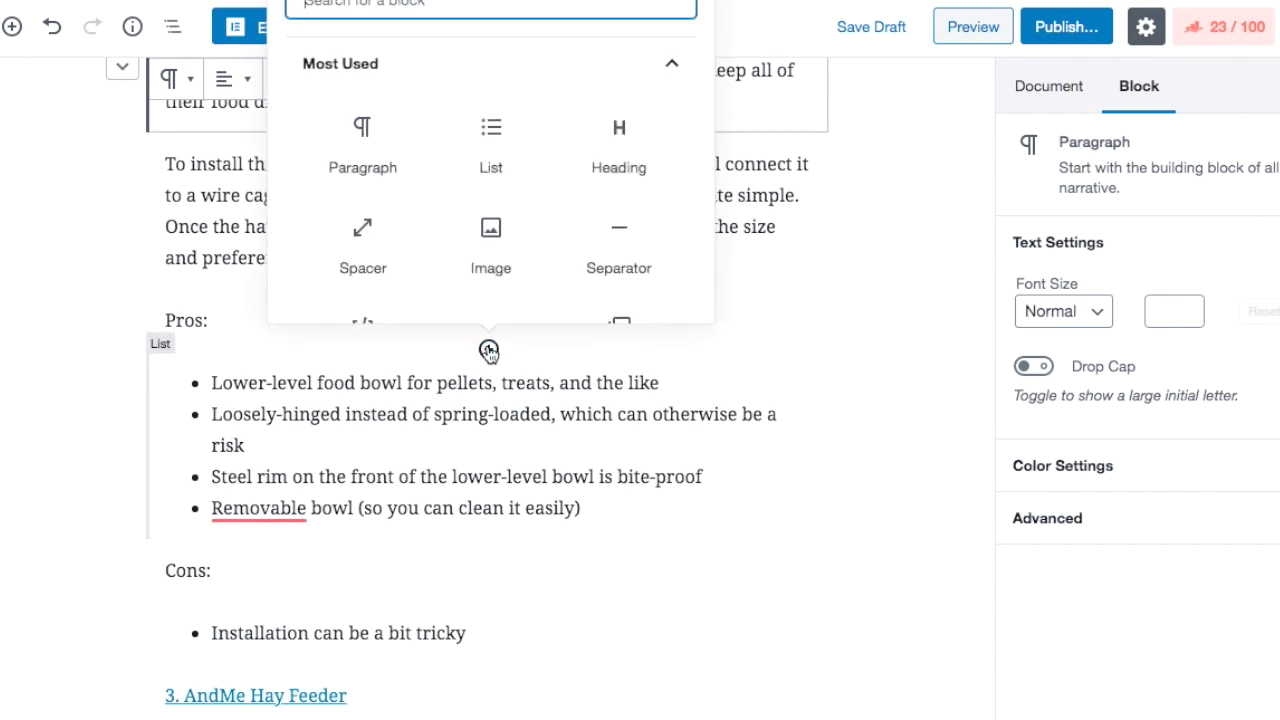
click(606, 162)
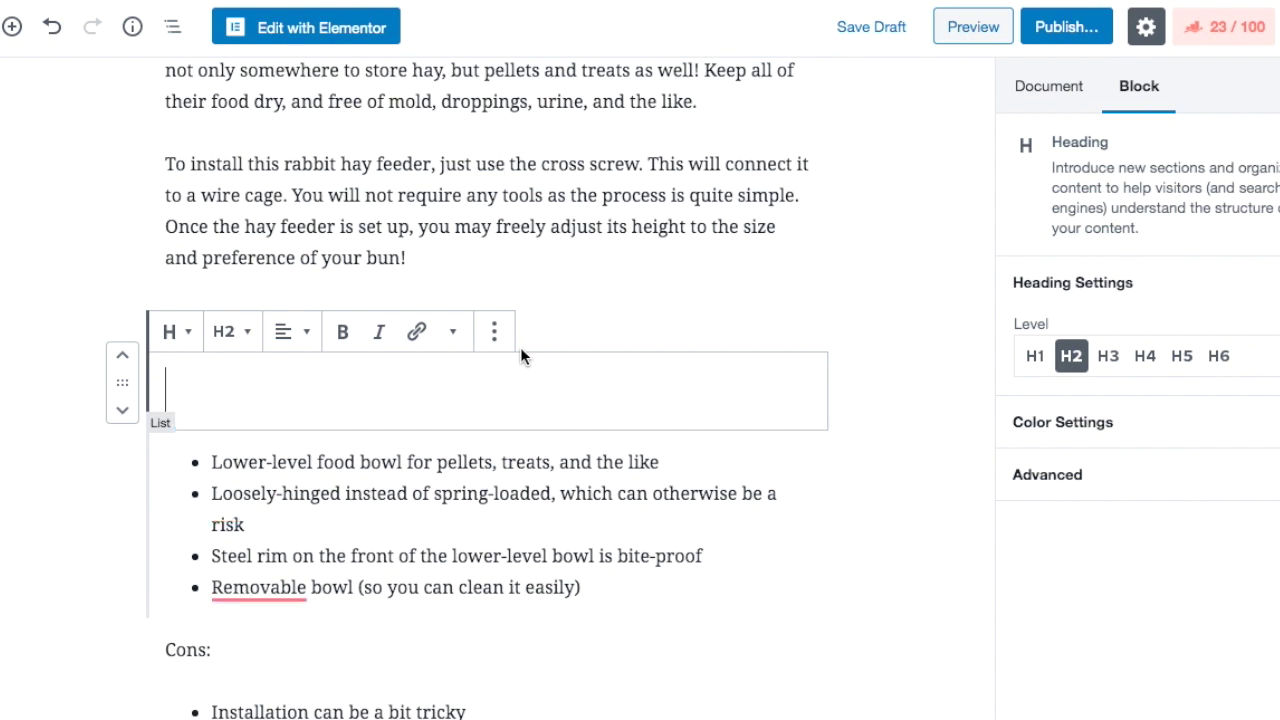
text(PROS)
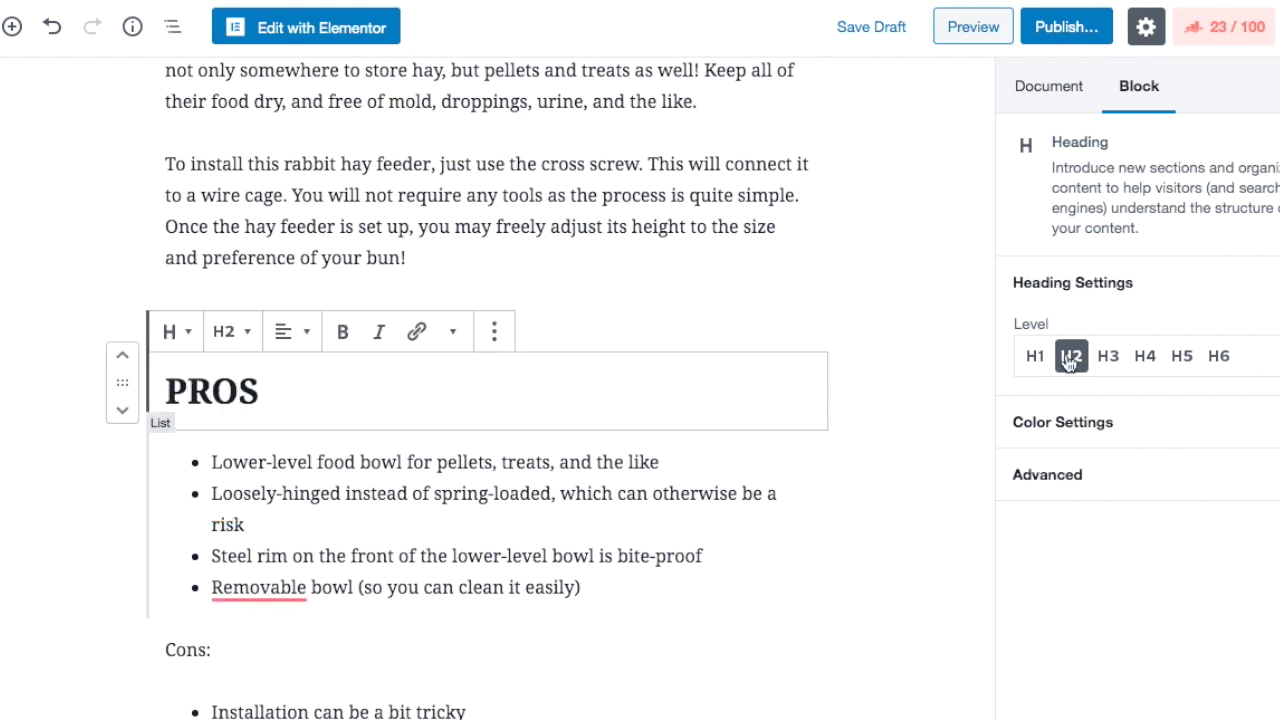
click(1035, 356)
click(1116, 423)
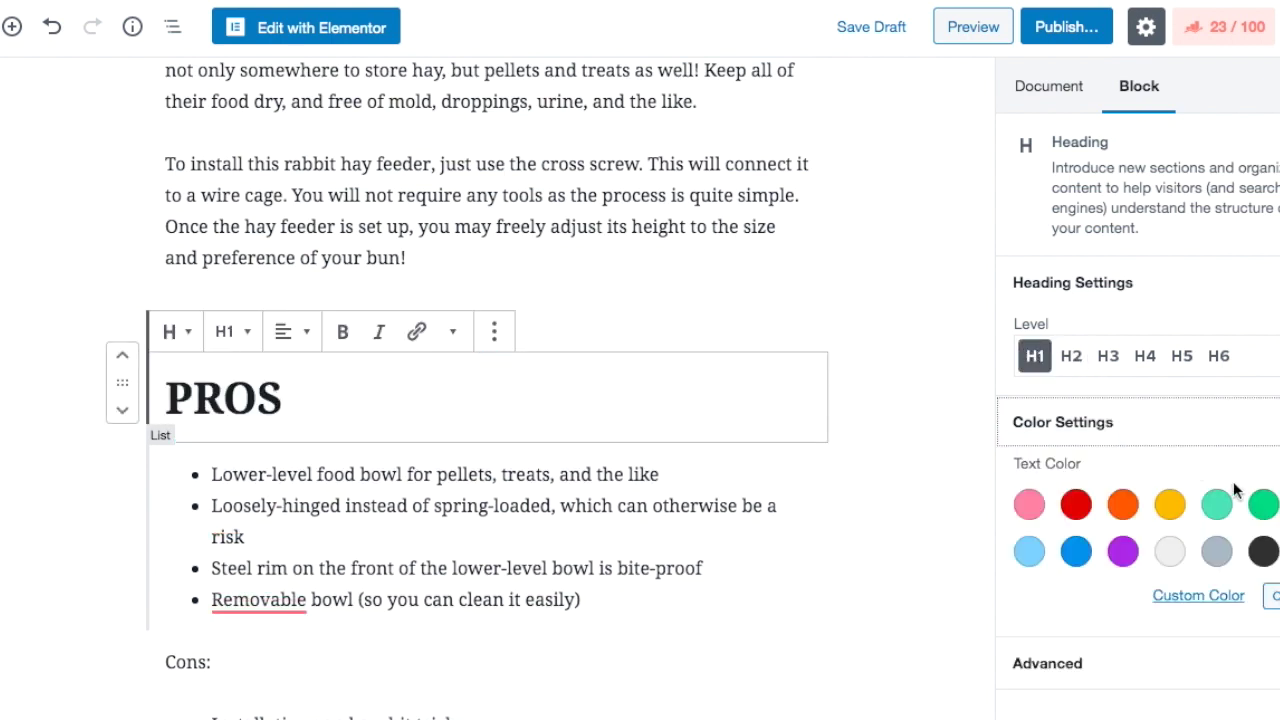
click(1262, 504)
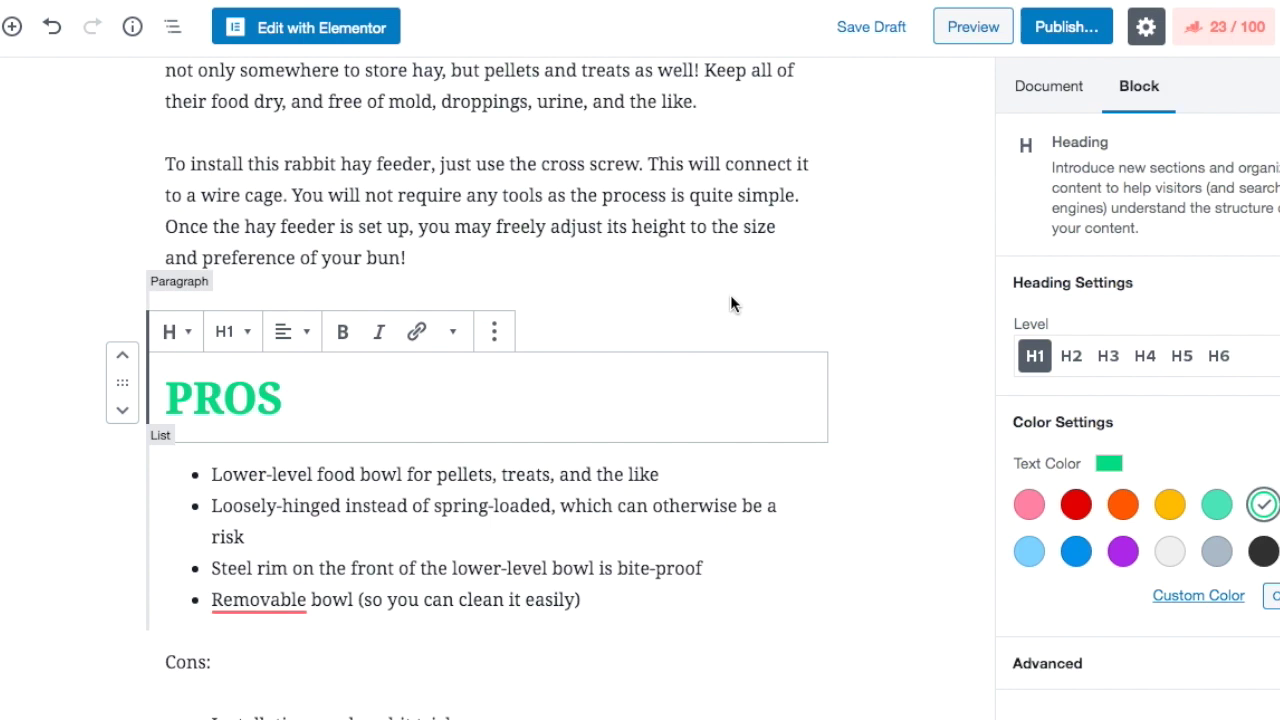
Remove the old "Pros:" paragraph above the green heading in the Stkygood section
click(516, 308)
click(393, 269)
click(435, 270)
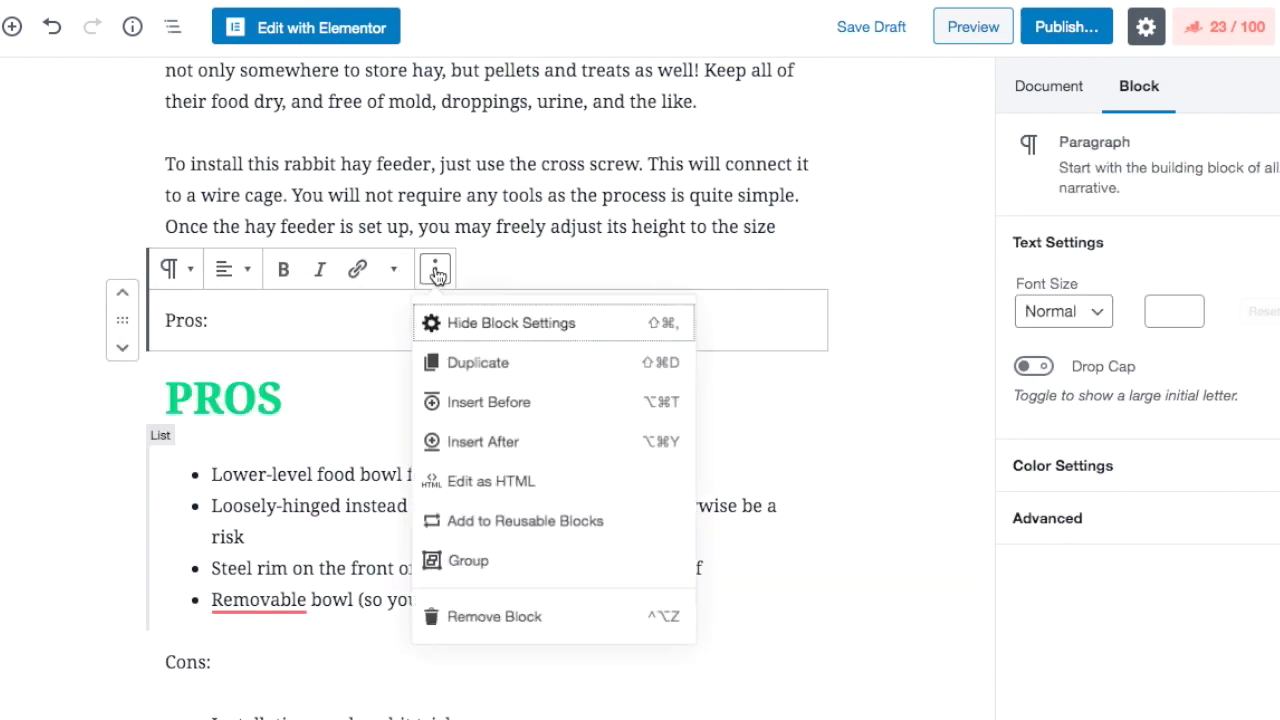
click(470, 617)
Insert a red H1 heading "CONS" above the "Installation can be a bit tricky" list
scroll(471, 521, down, 2)
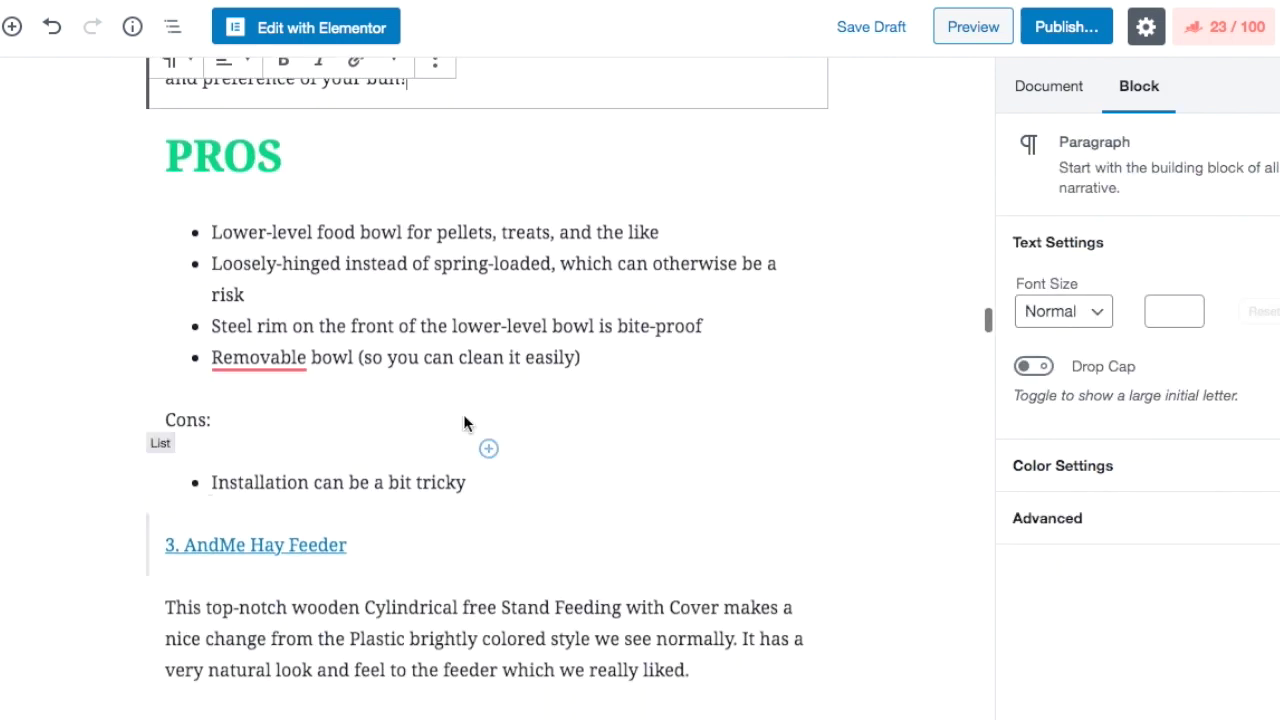
click(489, 449)
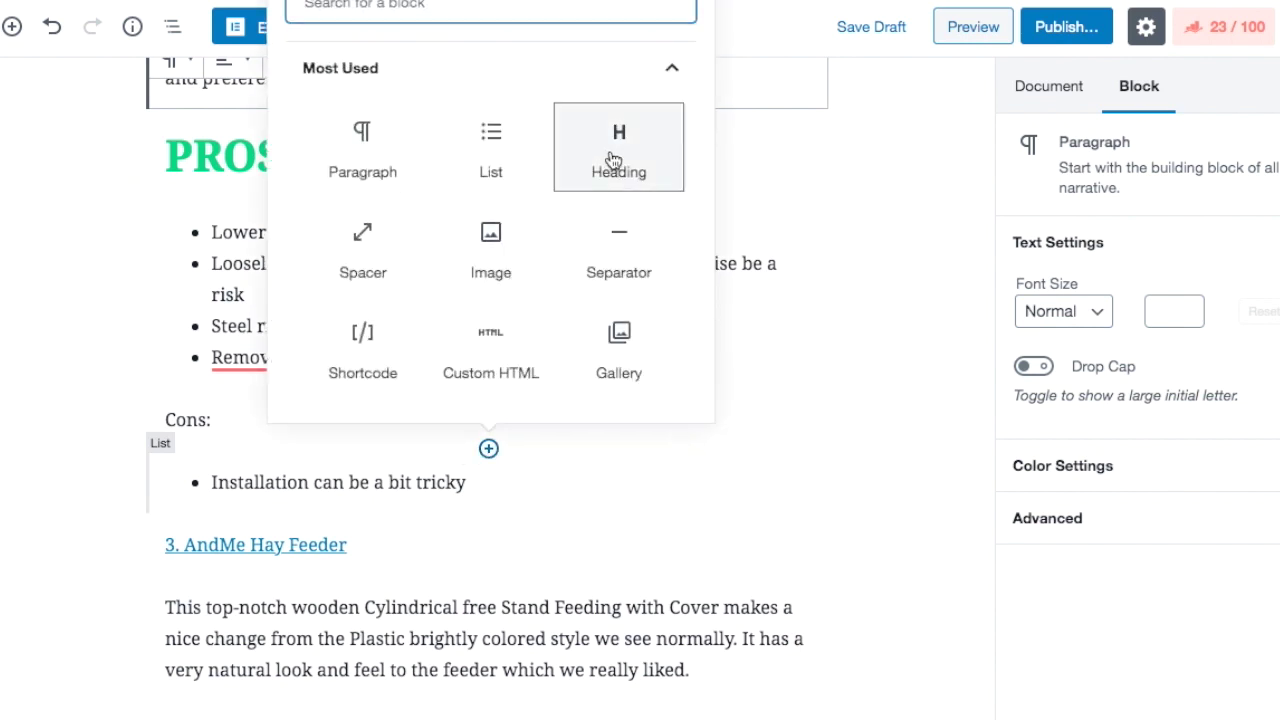
click(661, 193)
click(1038, 355)
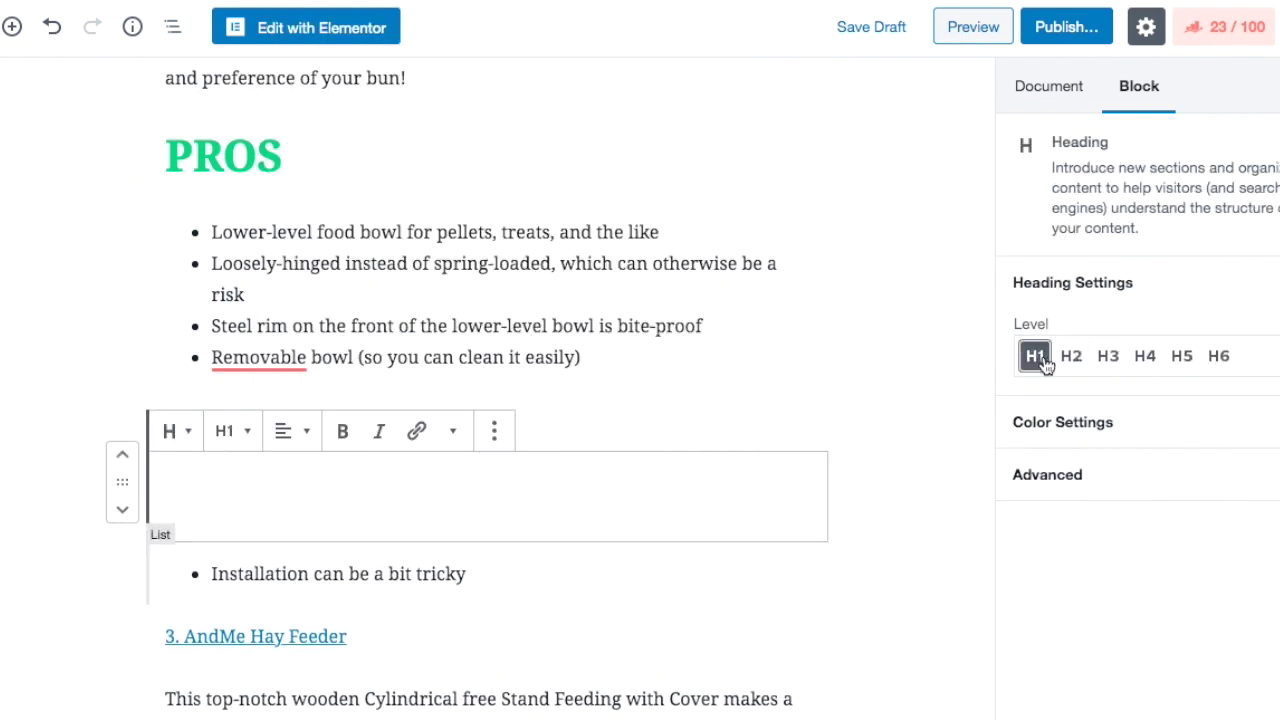
click(1100, 421)
click(1076, 505)
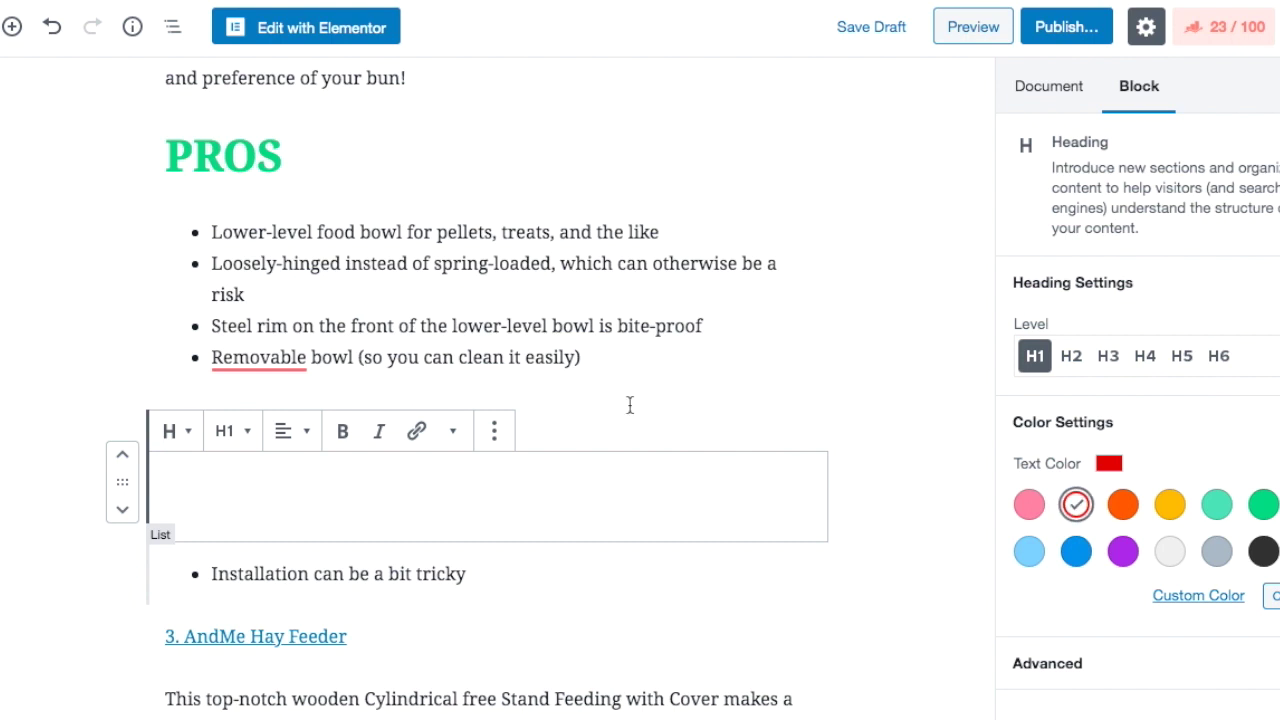
click(474, 486)
text(CONS)
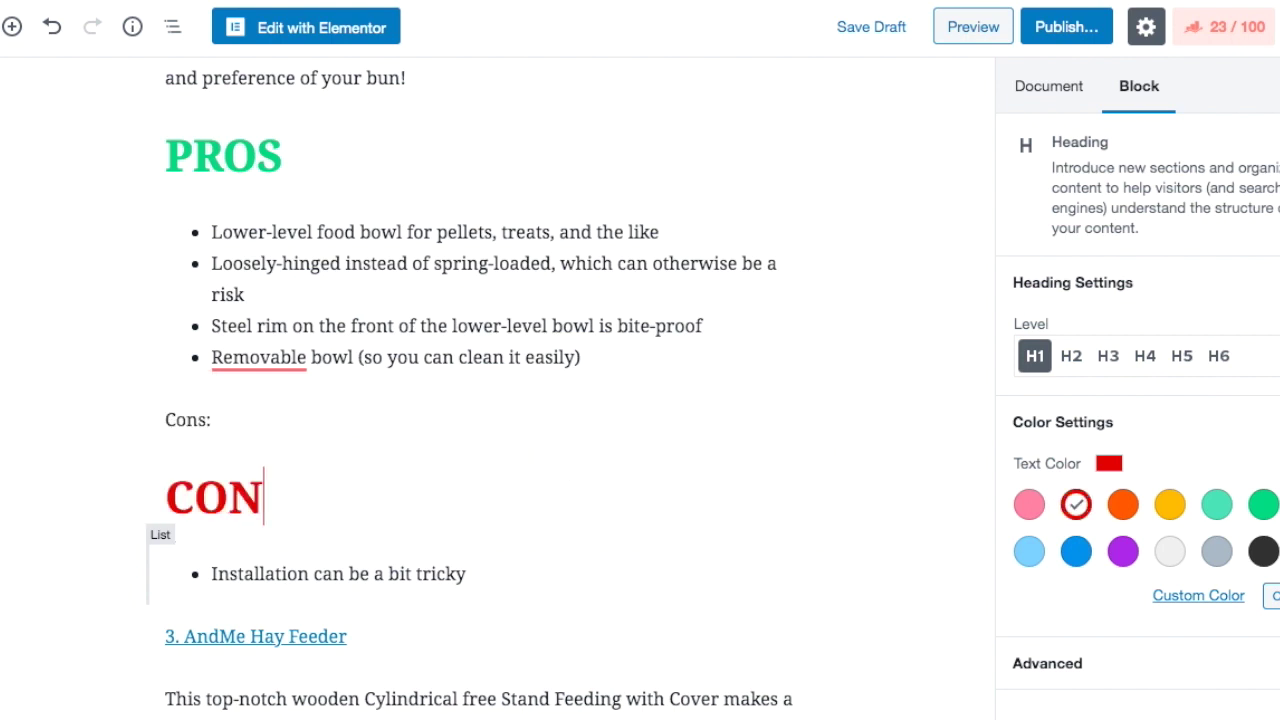
Remove the old "Cons:" paragraph above the red heading in the Stkygood section
click(555, 420)
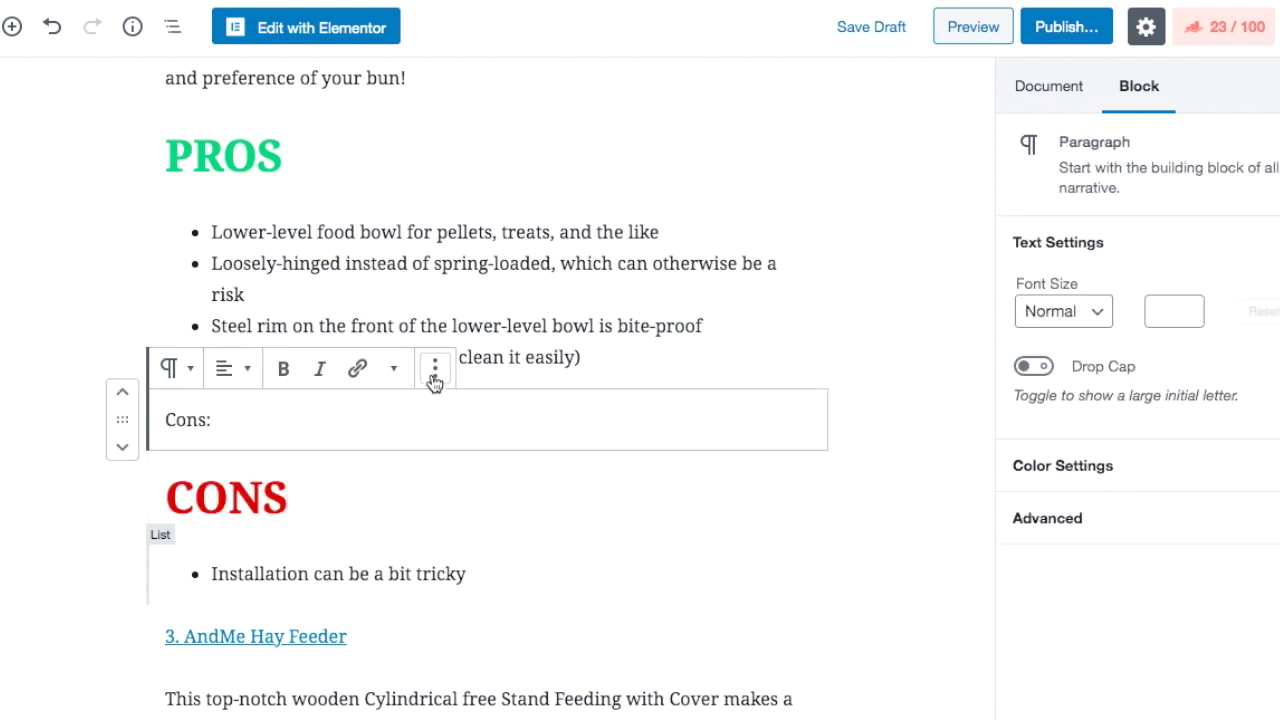
click(434, 369)
click(500, 716)
Insert a 20-pixel spacer between the Stkygood cons list and the "3. AndMe Hay Feeder" link
scroll(494, 600, down, 3)
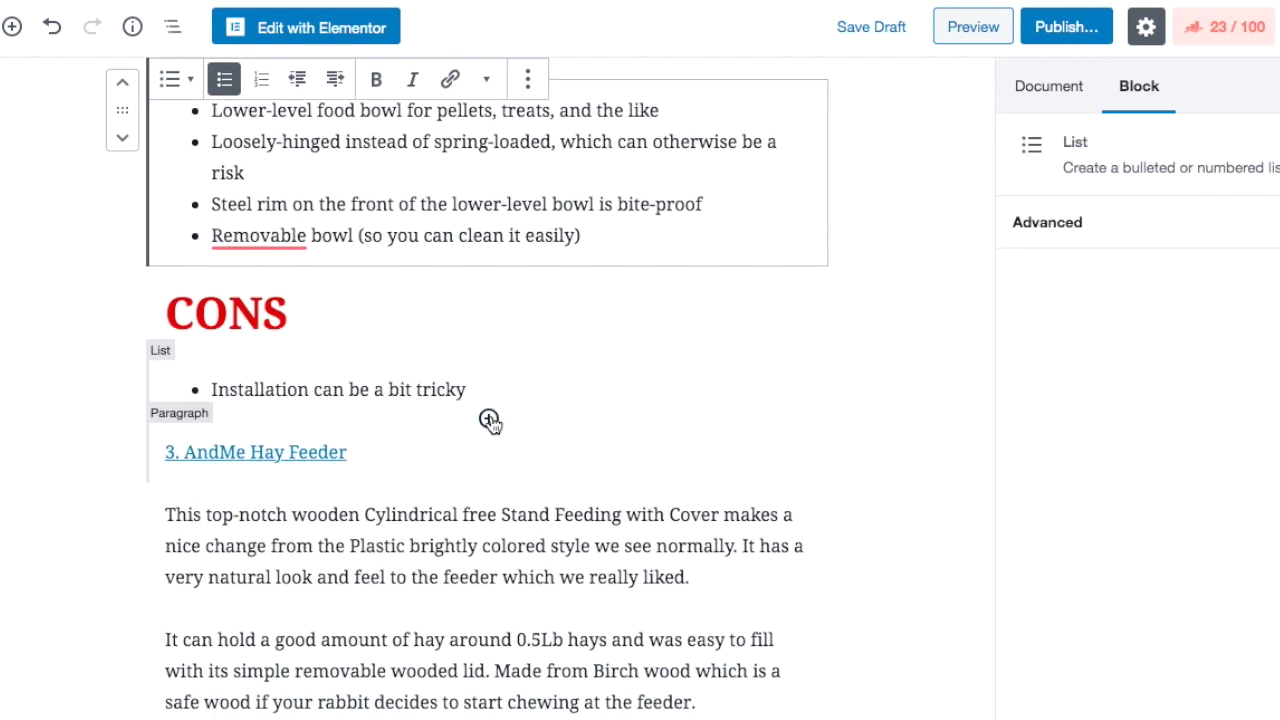
click(489, 419)
click(381, 236)
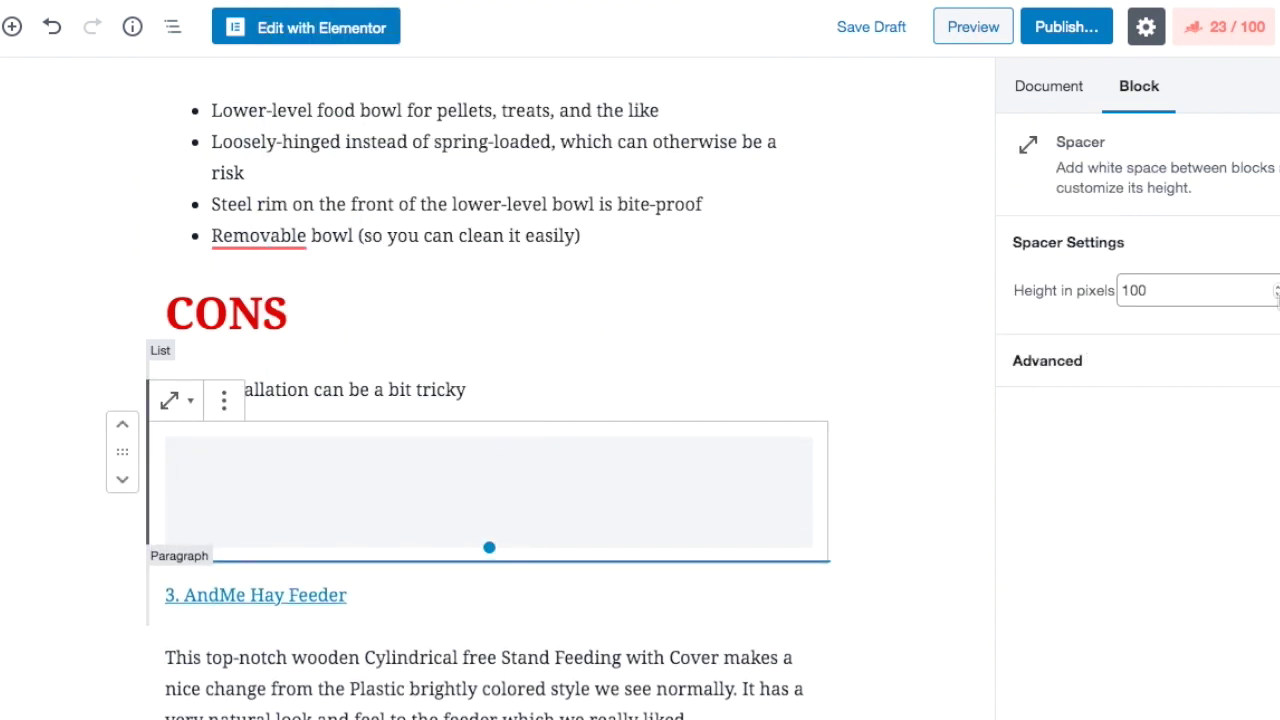
double_click(1276, 292)
text(20)
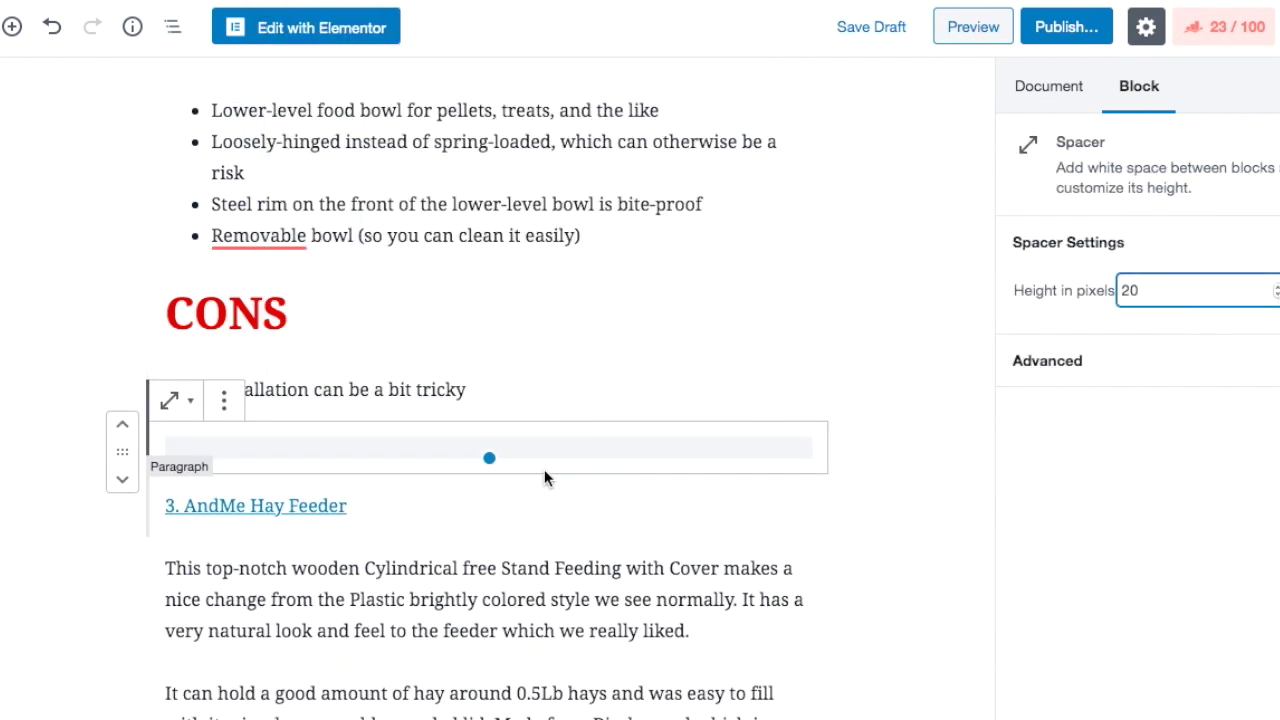
Insert the paragraph "Read More Customers Reviews Over On Amazon!" below the spacer that follows the Stkygood cons list
click(489, 471)
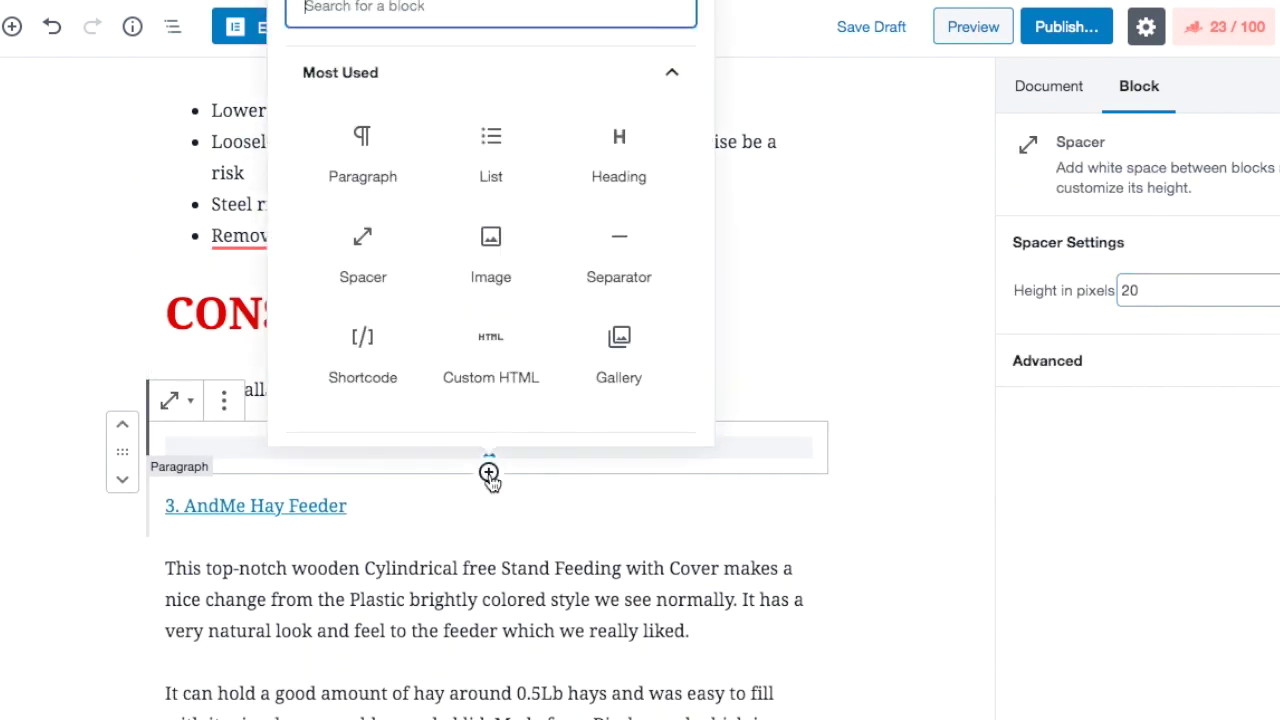
click(371, 186)
scroll(371, 186, down, 5)
text(rE)
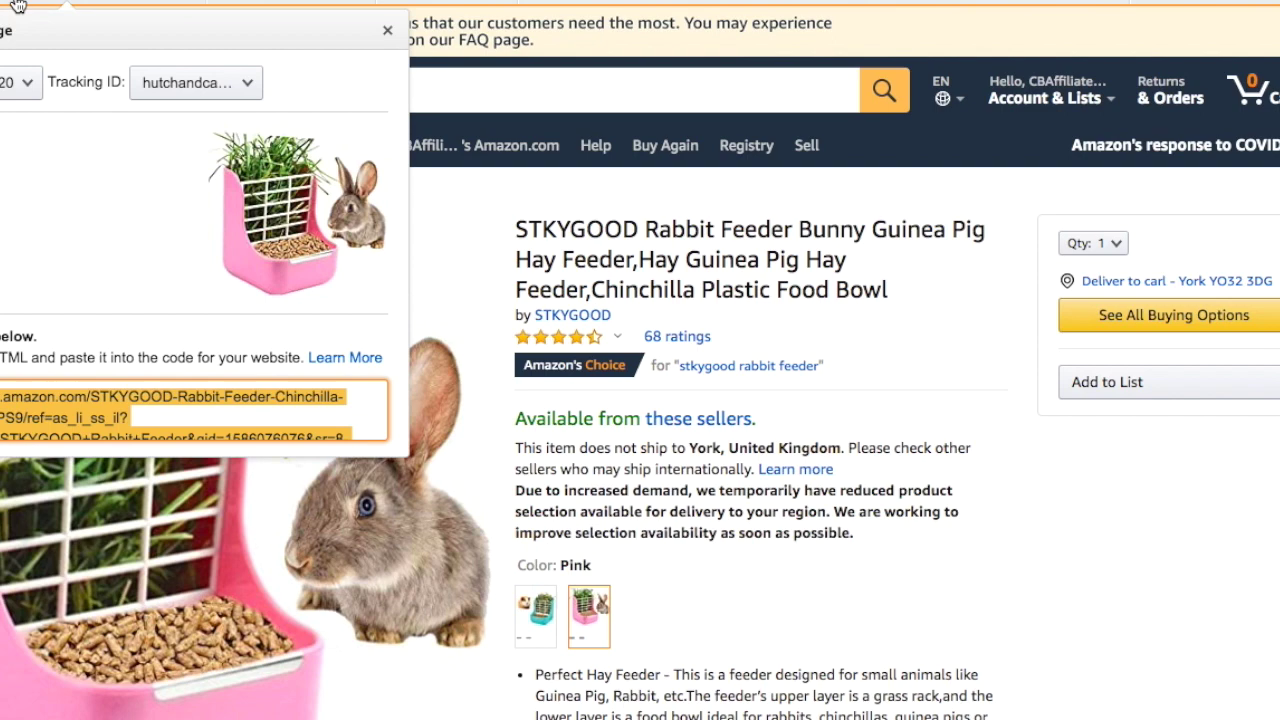
Switch to the STKYGOOD product page on Amazon and copy its affiliate text link as a full link
click(18, 5)
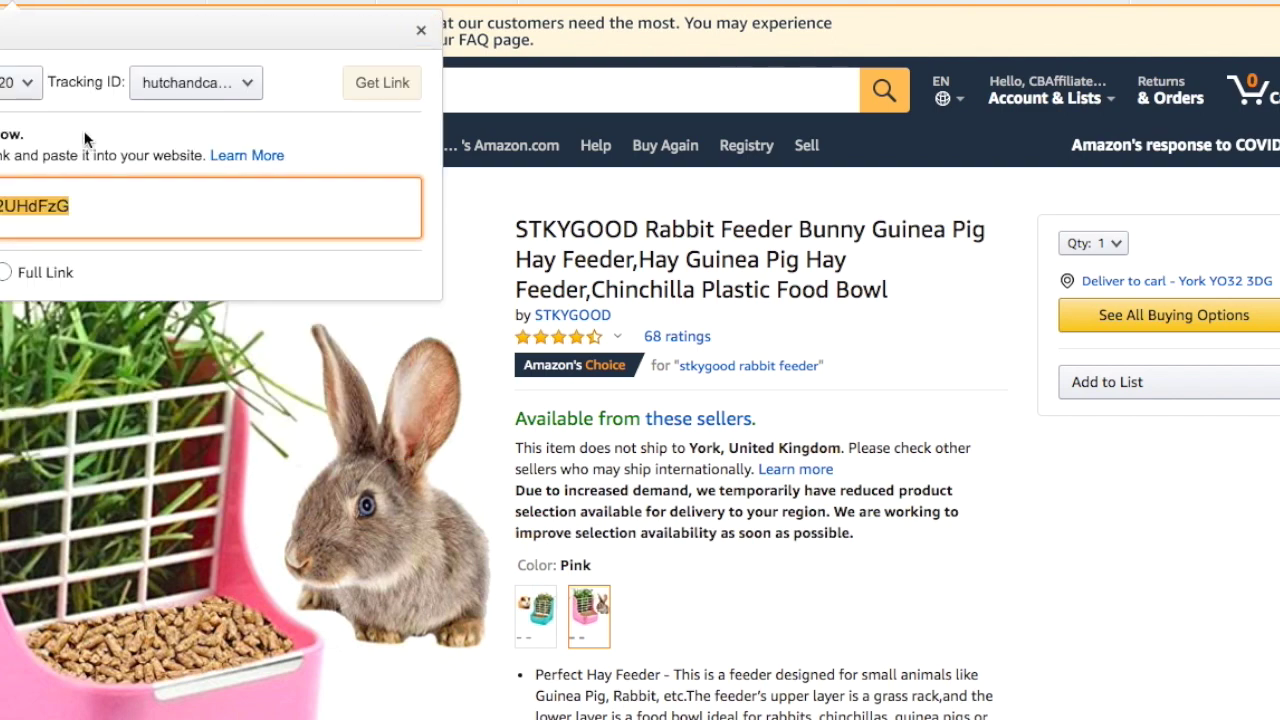
click(52, 269)
right_click(59, 219)
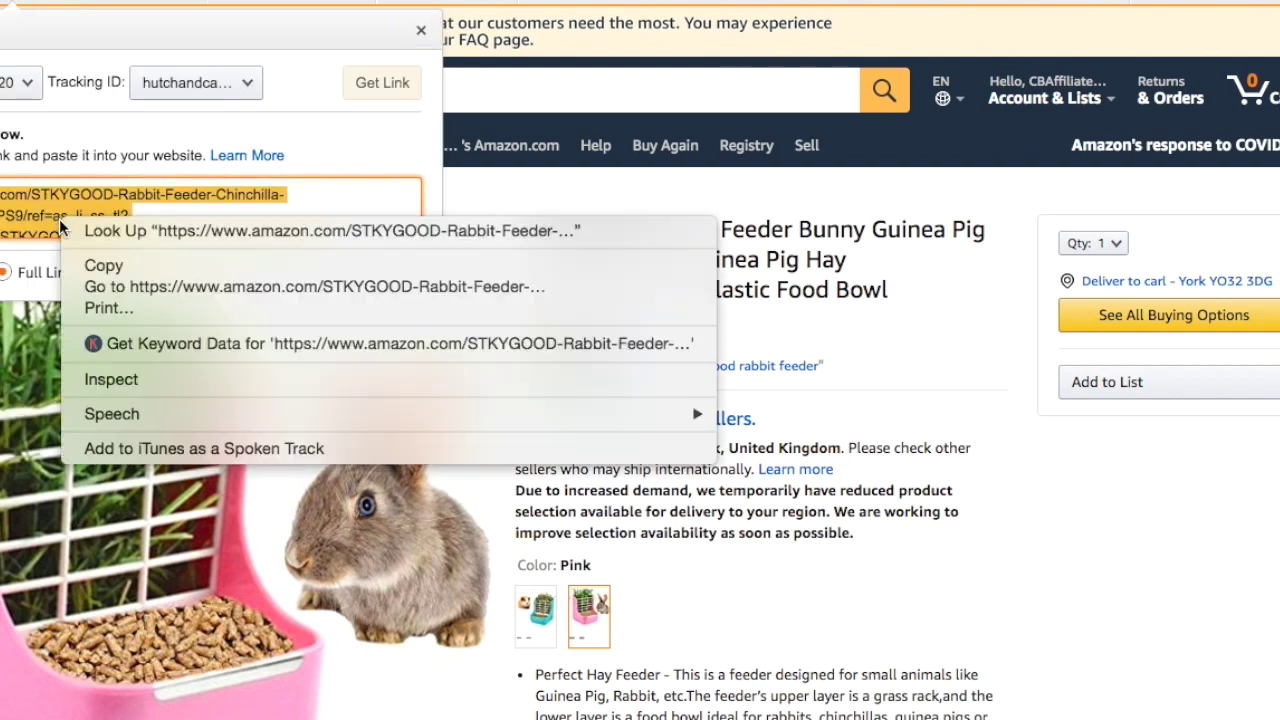
click(90, 263)
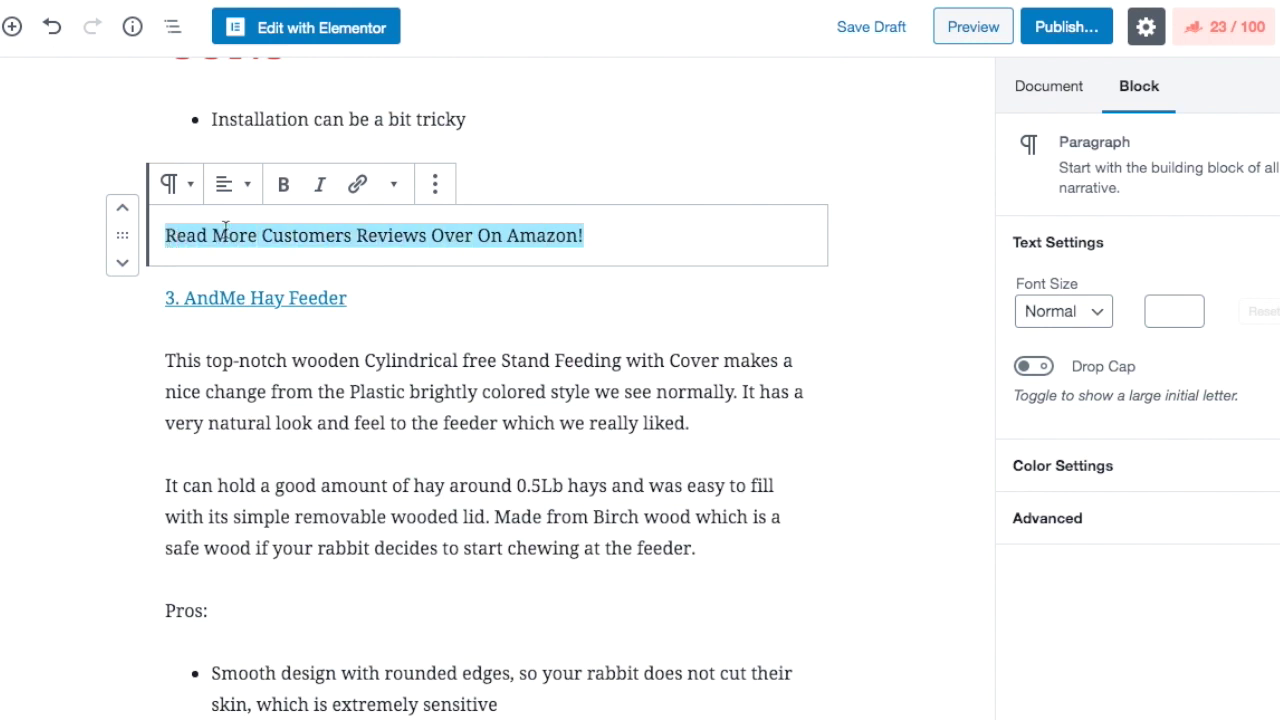
Back in the WordPress post, link the "Read More Customers Reviews Over On Amazon!" text to the copied Amazon address
click(352, 190)
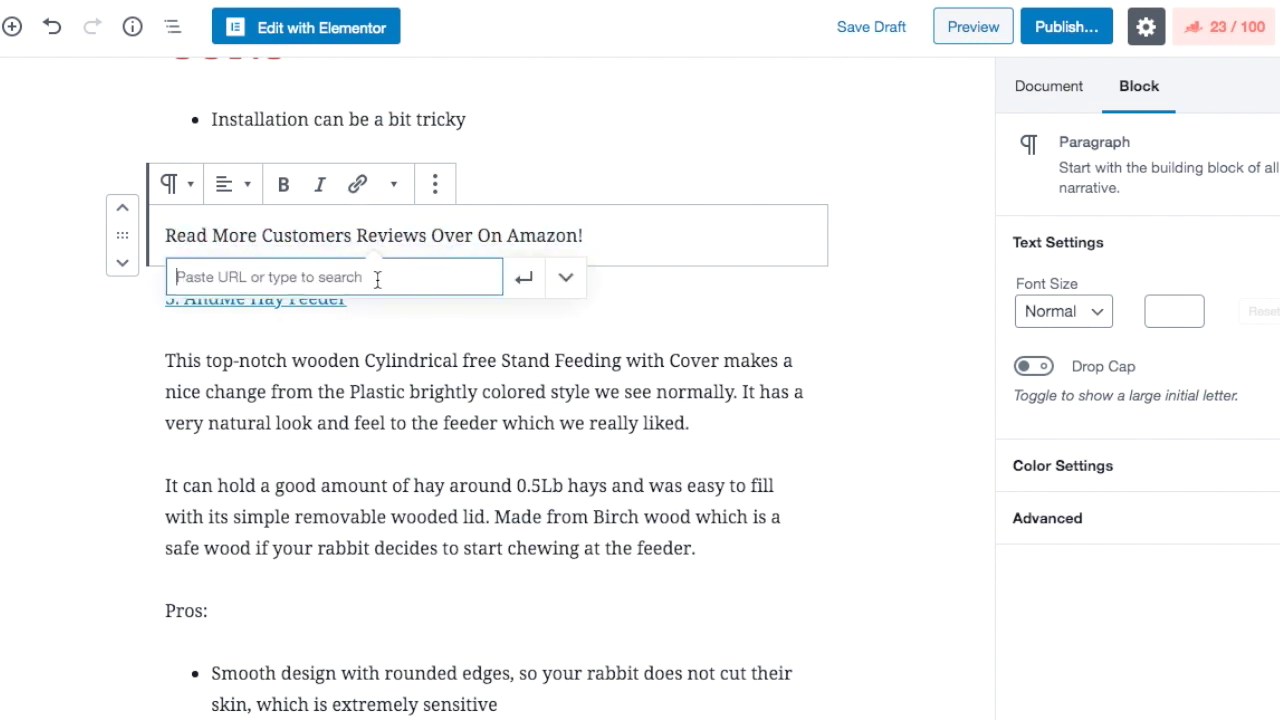
click(566, 283)
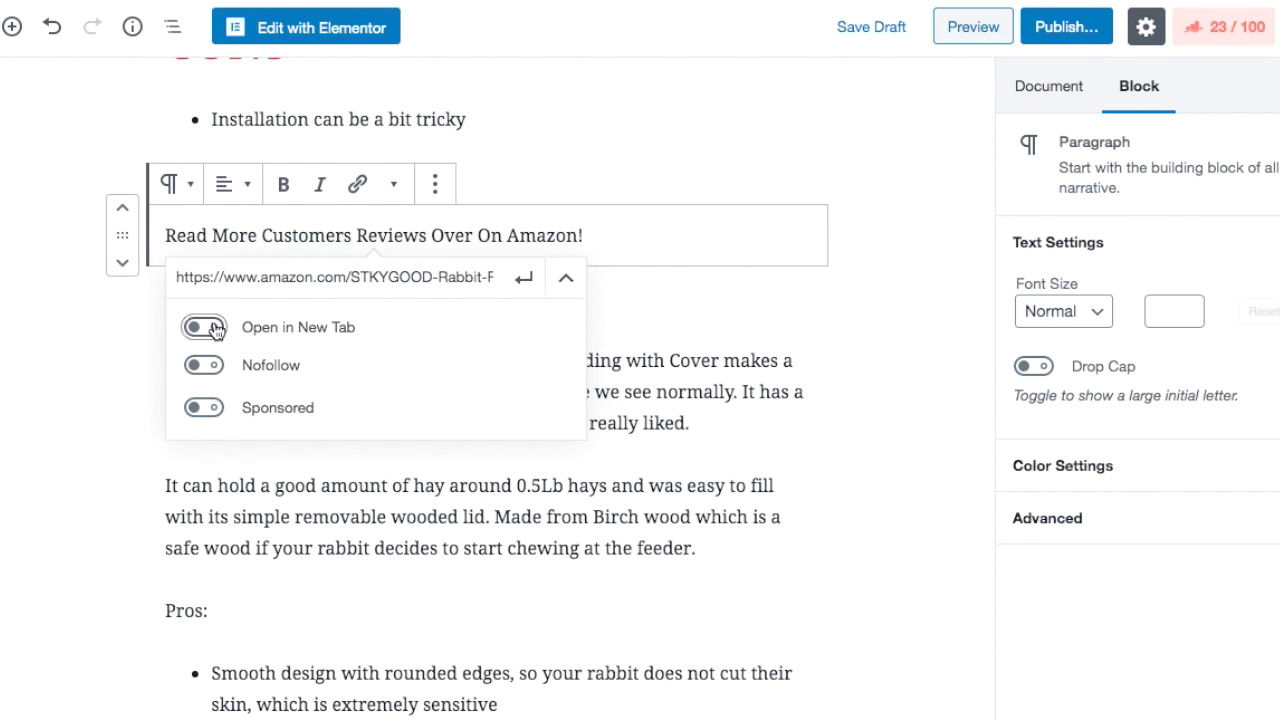
click(524, 278)
click(752, 362)
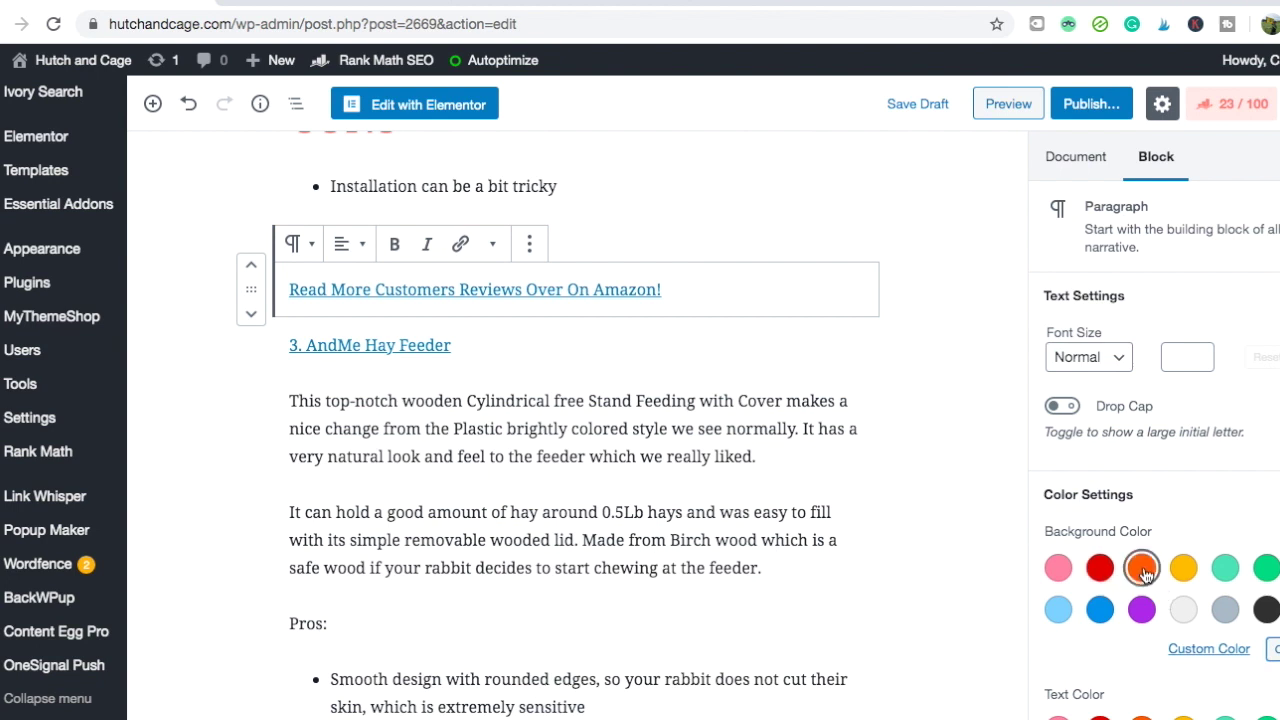
Style the Amazon reviews paragraph with an orange background, light gray text and the Medium font size
click(1142, 568)
scroll(1120, 630, down, 3)
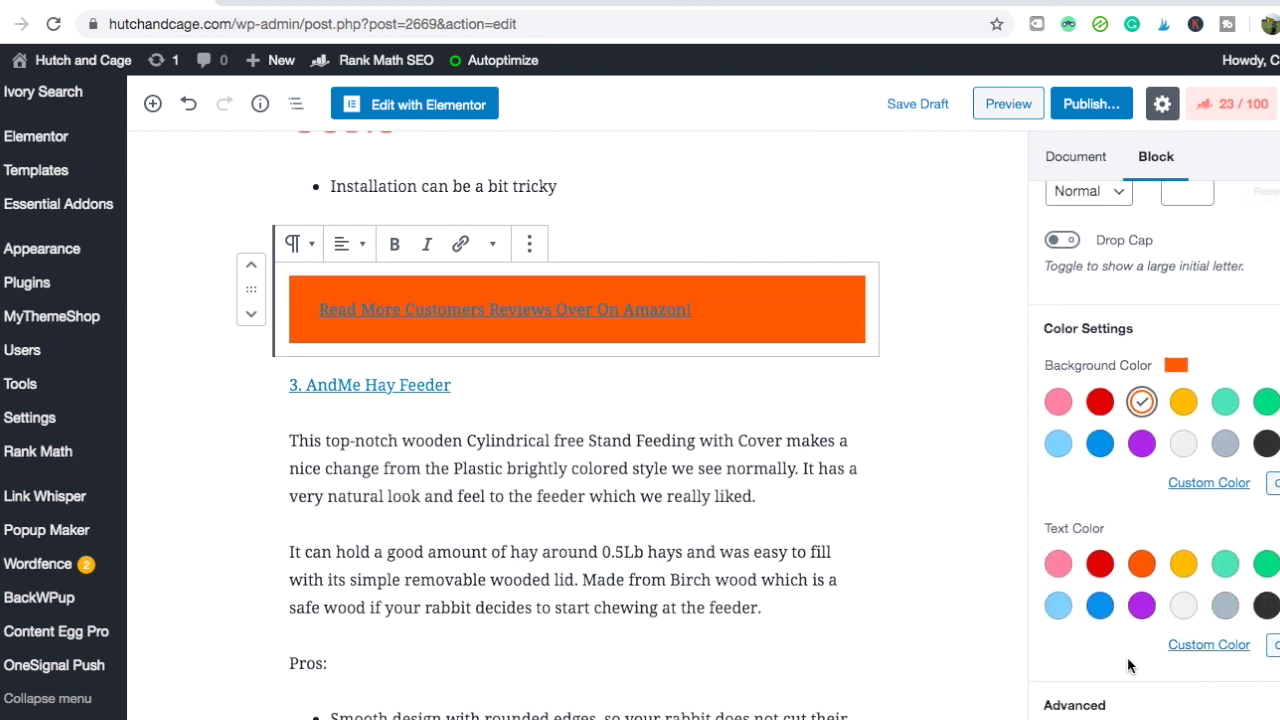
click(1067, 216)
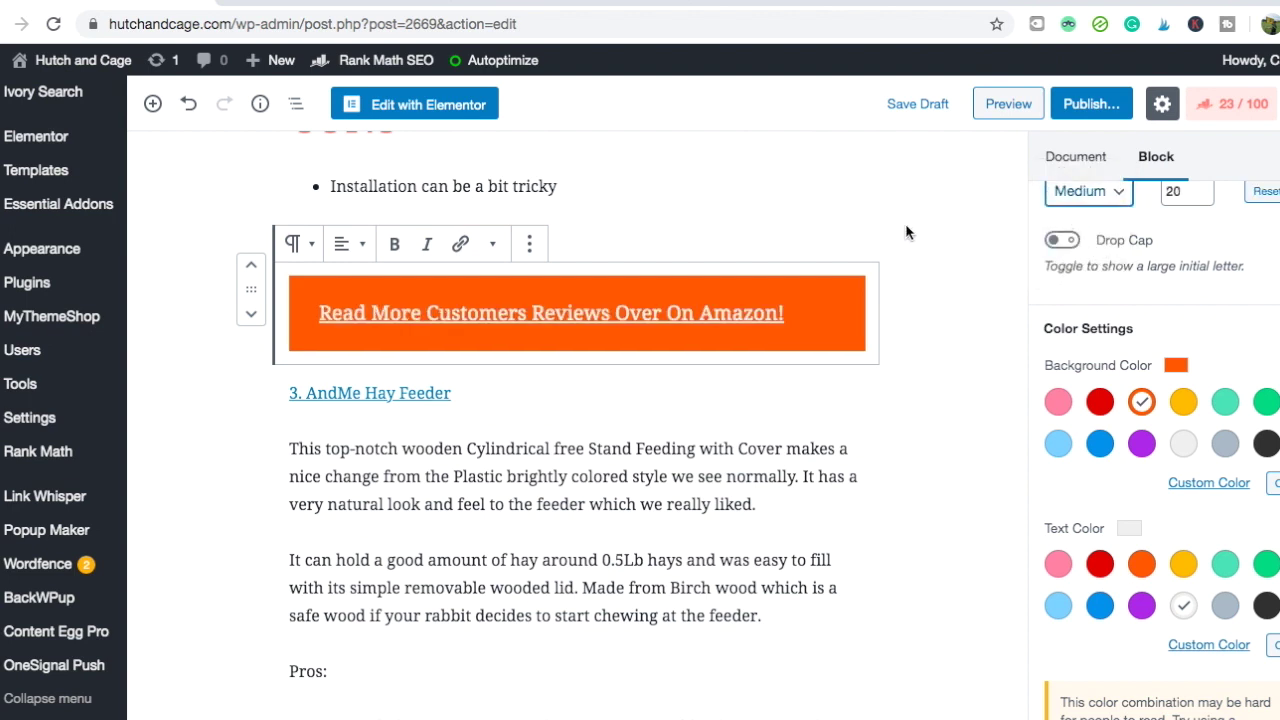
Insert a 20-pixel spacer between the orange Amazon reviews call-to-action and the "3. AndMe Hay Feeder" link
click(730, 238)
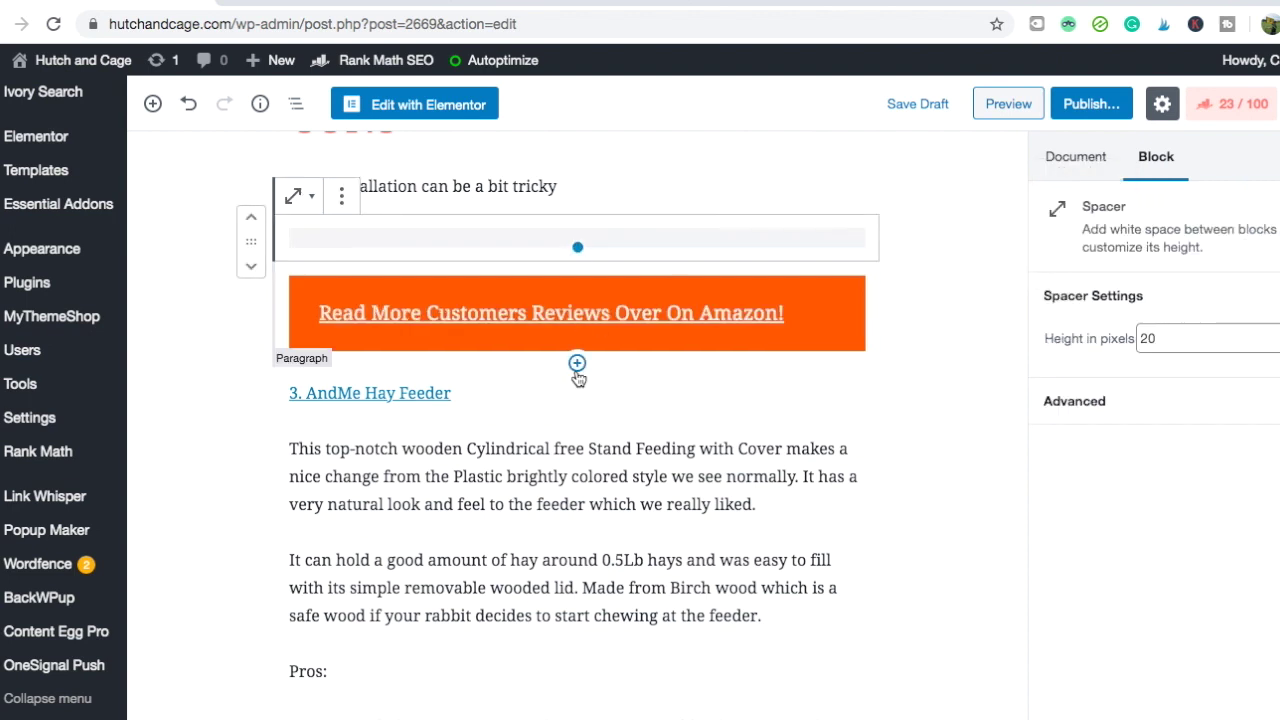
click(577, 364)
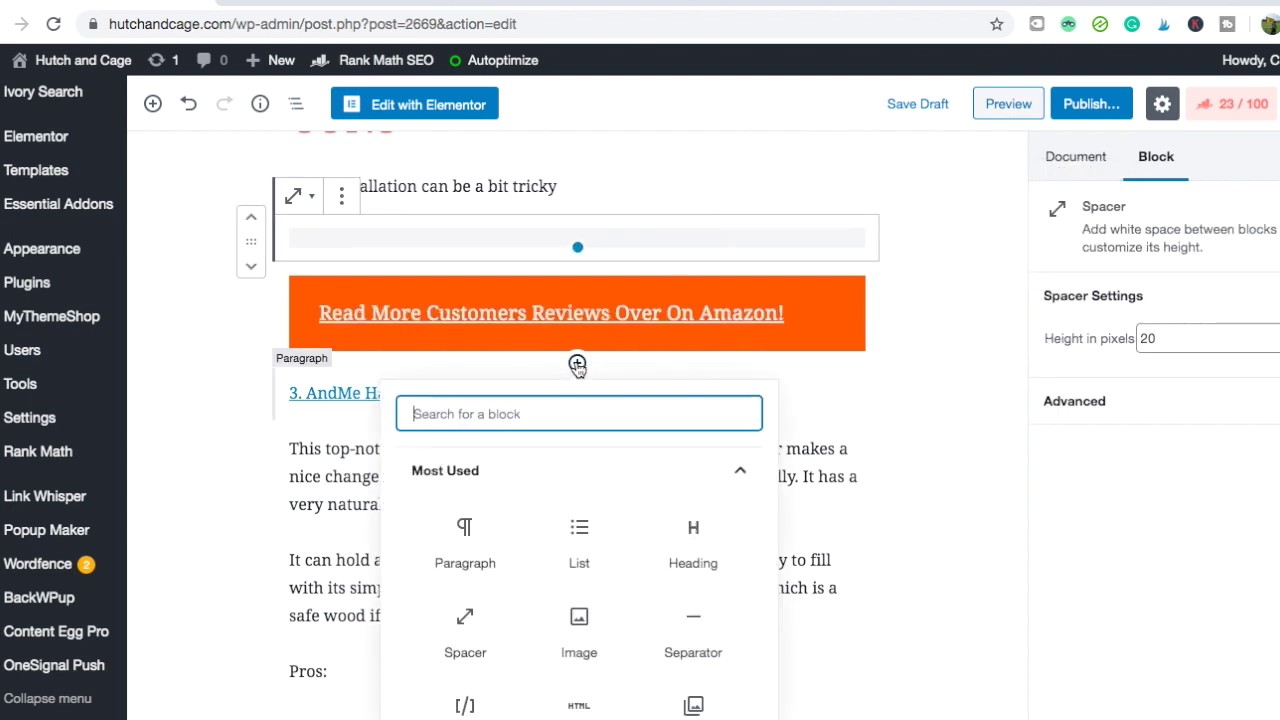
click(473, 630)
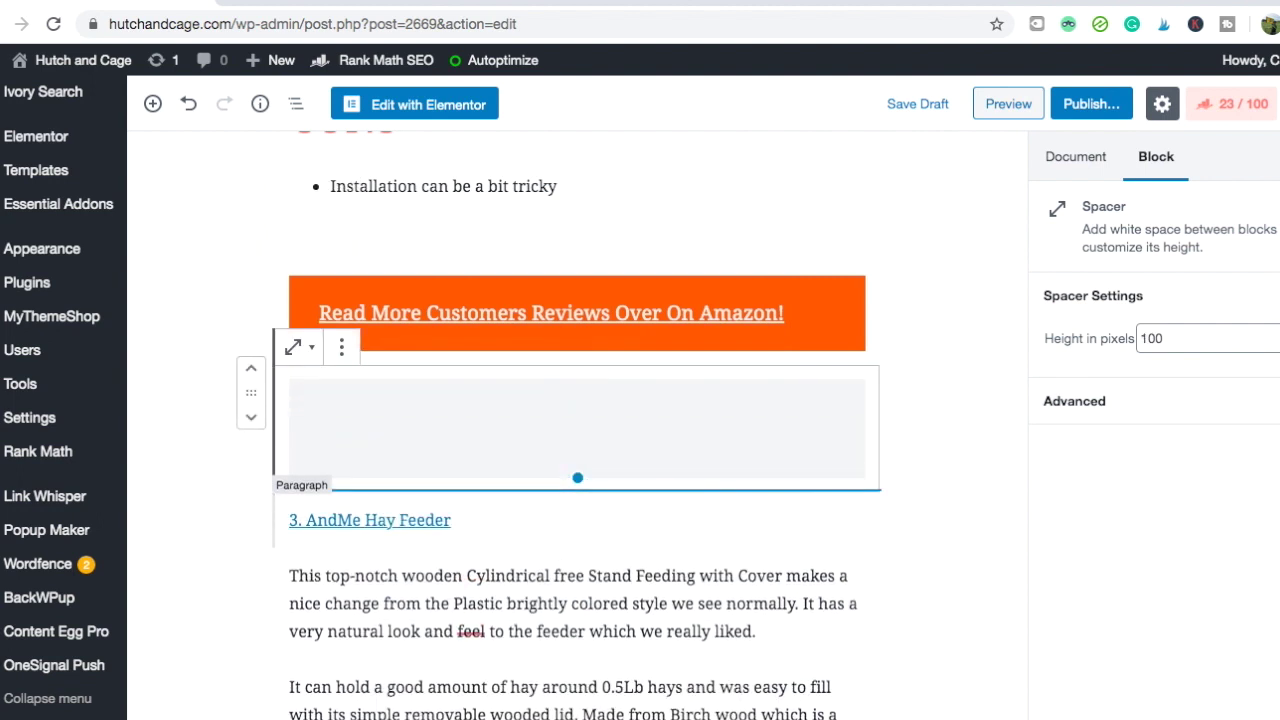
double_click(1152, 338)
text(20)
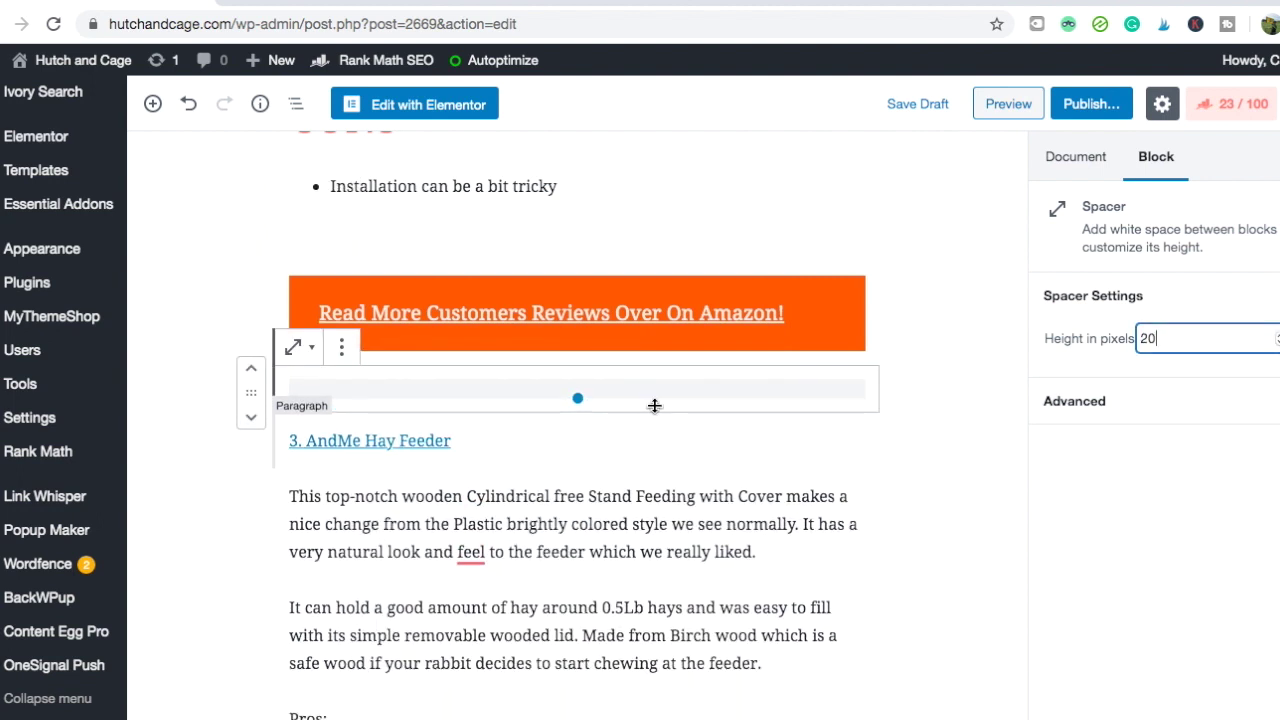
Insert a Wide Line separator between the new spacer and the "3. AndMe Hay Feeder" link
click(577, 411)
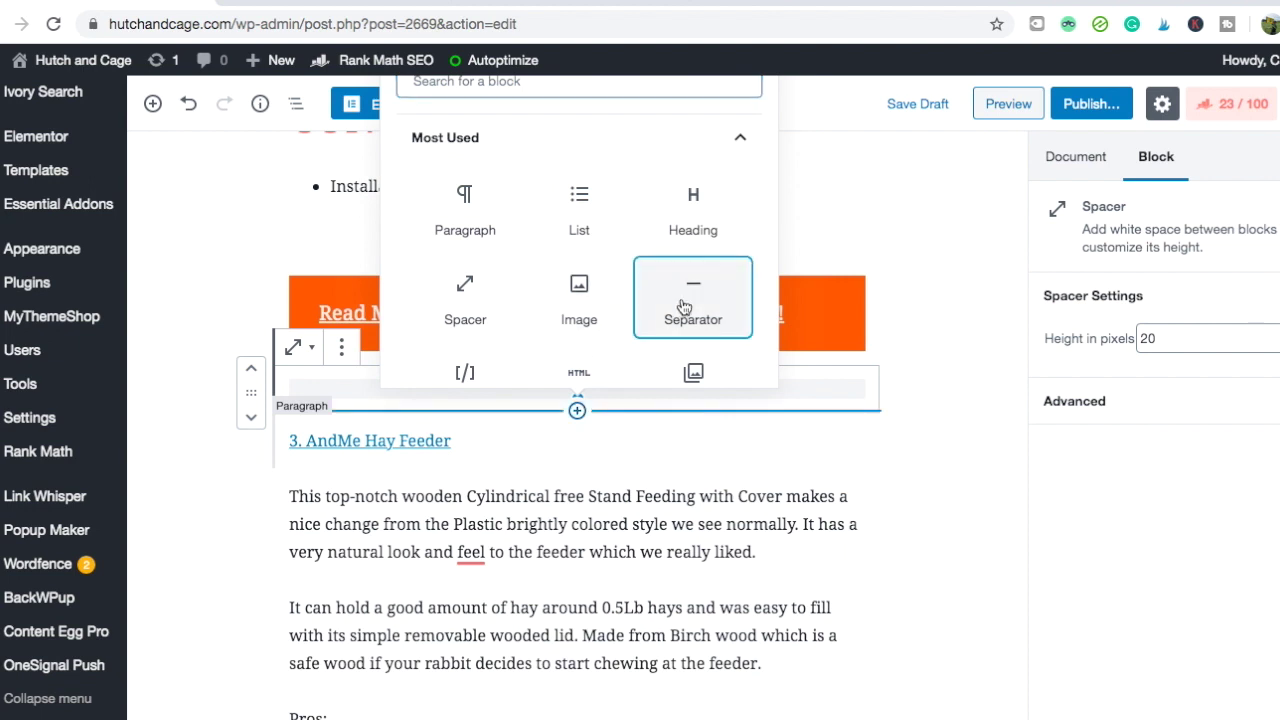
click(684, 298)
click(1258, 296)
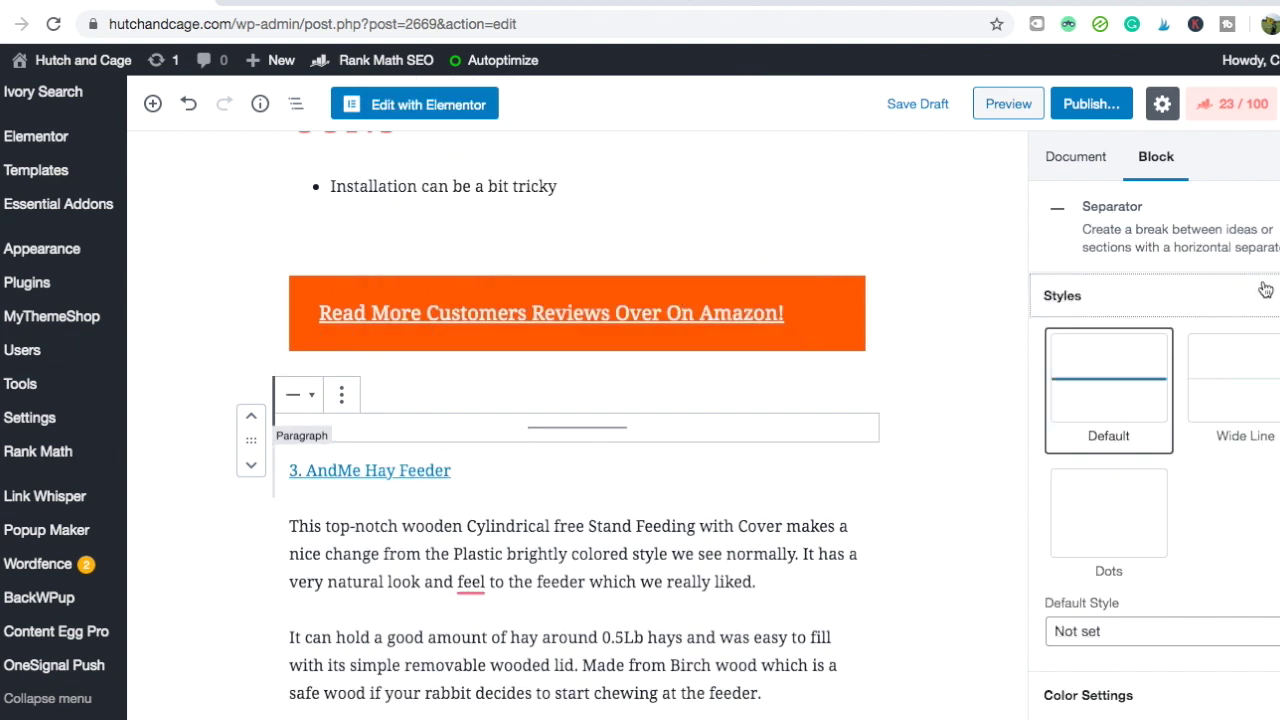
click(1246, 383)
scroll(1222, 547, down, 2)
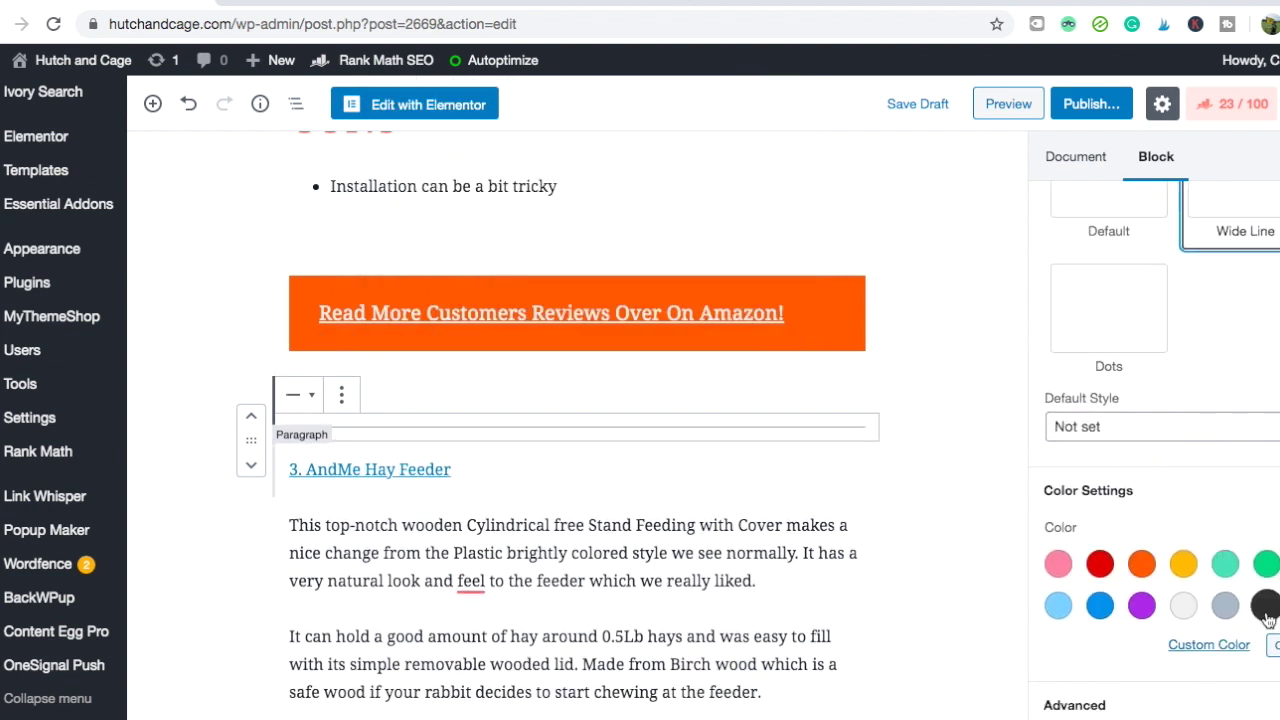
click(700, 550)
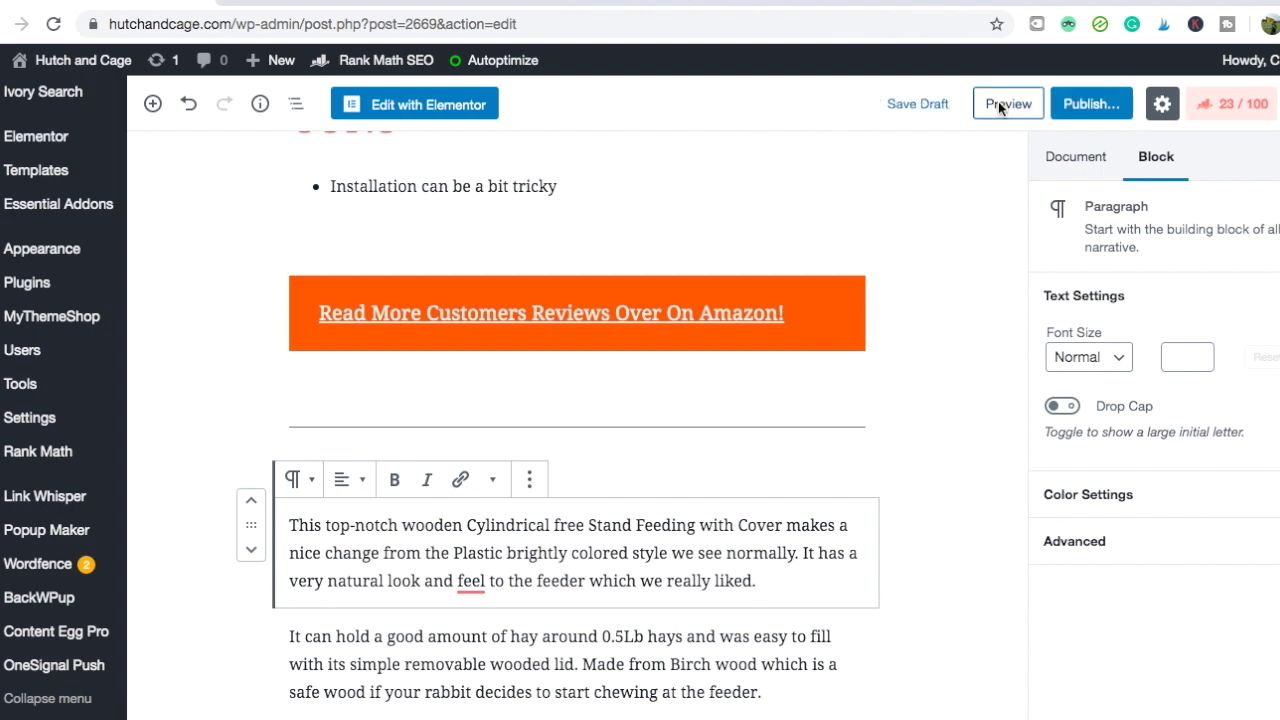
Preview the post and examine the Niteangel and Stkygood sections, including their images, PROS/CONS headings and call-to-action links
click(999, 103)
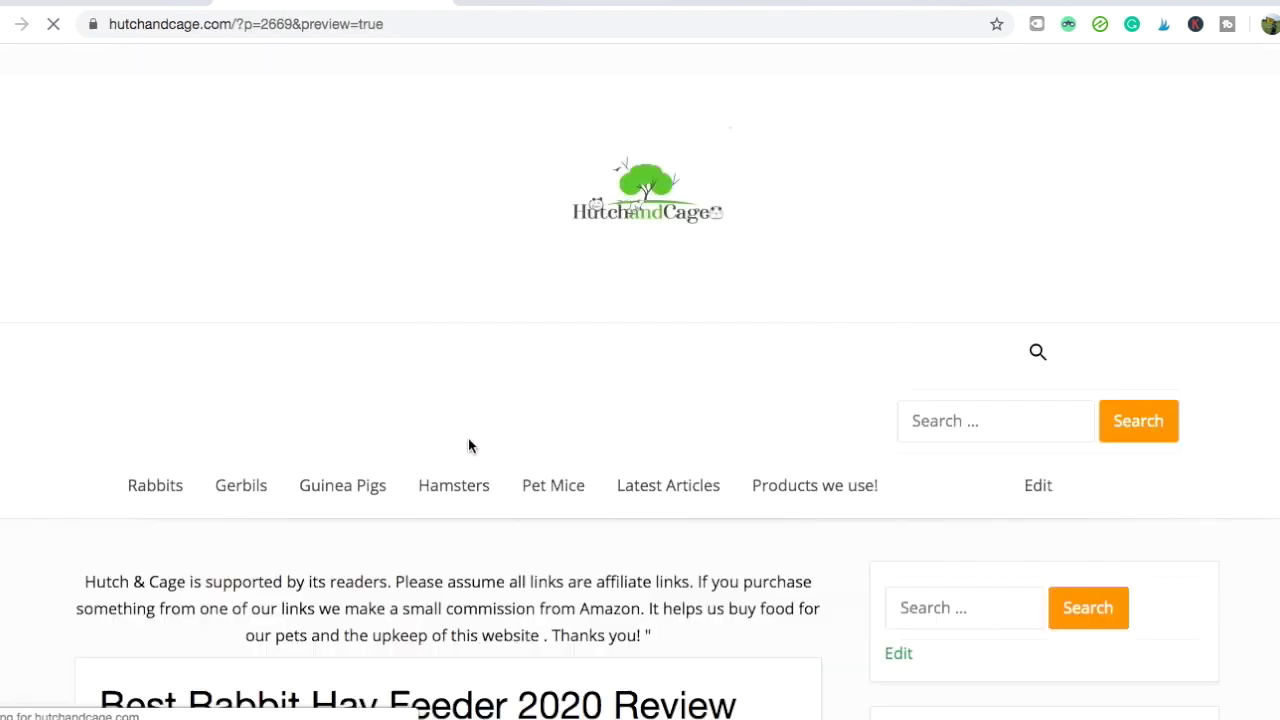
scroll(468, 445, down, 20)
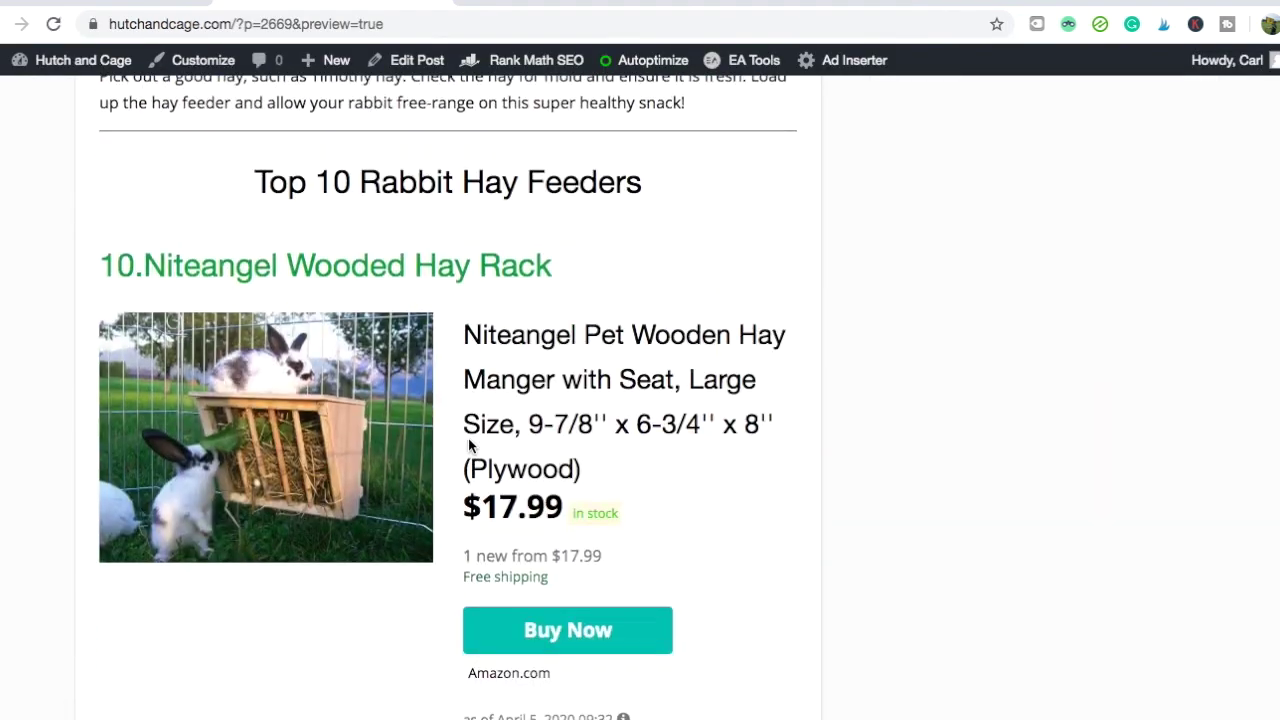
scroll(468, 445, up, 1)
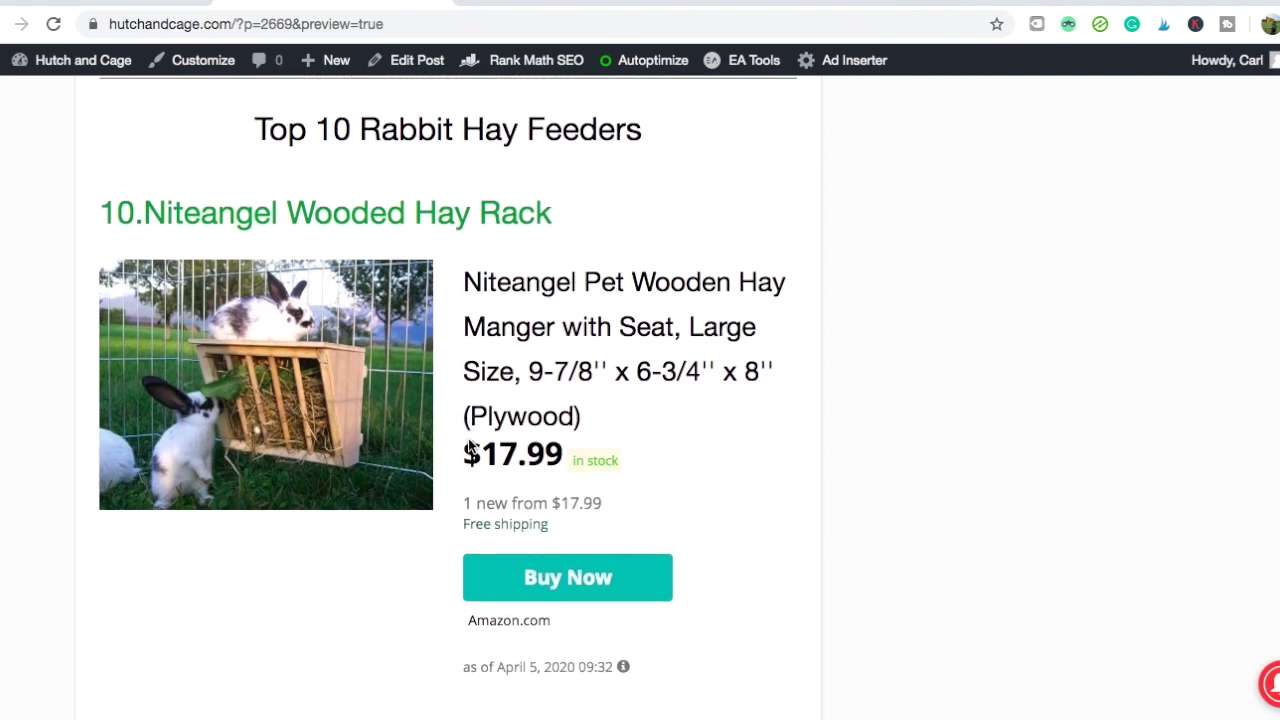
scroll(468, 445, down, 3)
scroll(470, 446, down, 8)
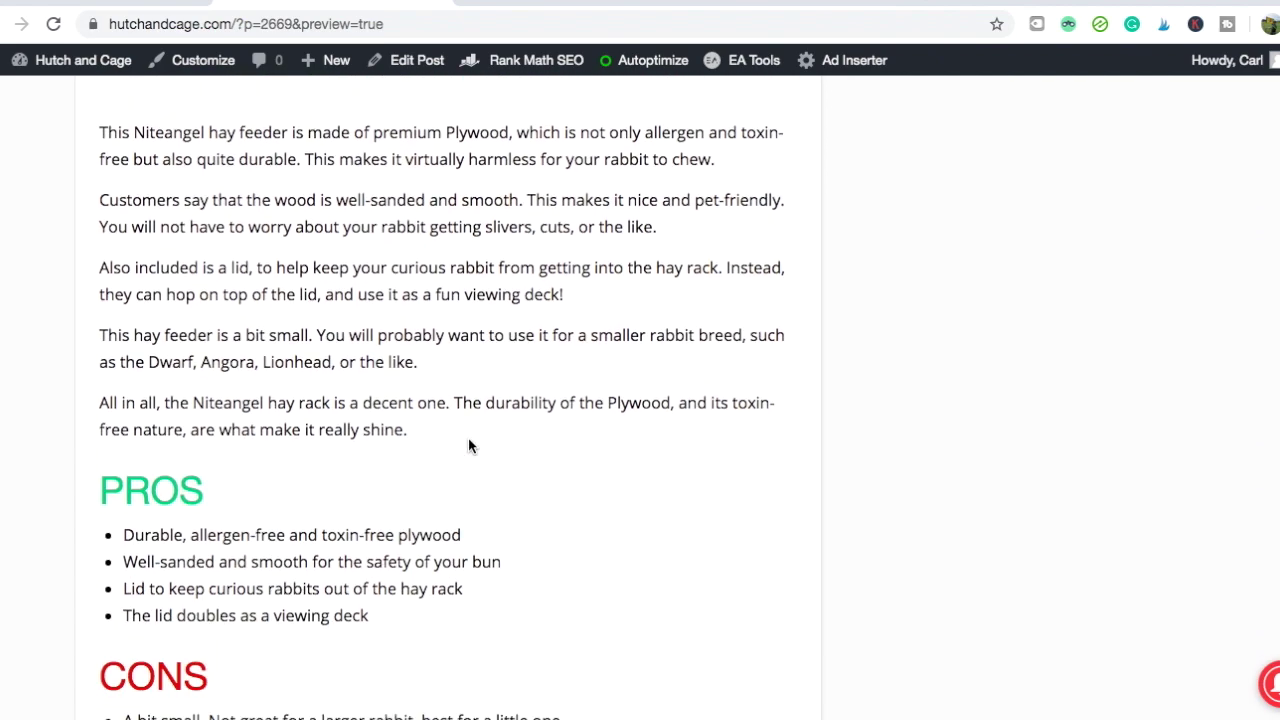
scroll(470, 446, down, 6)
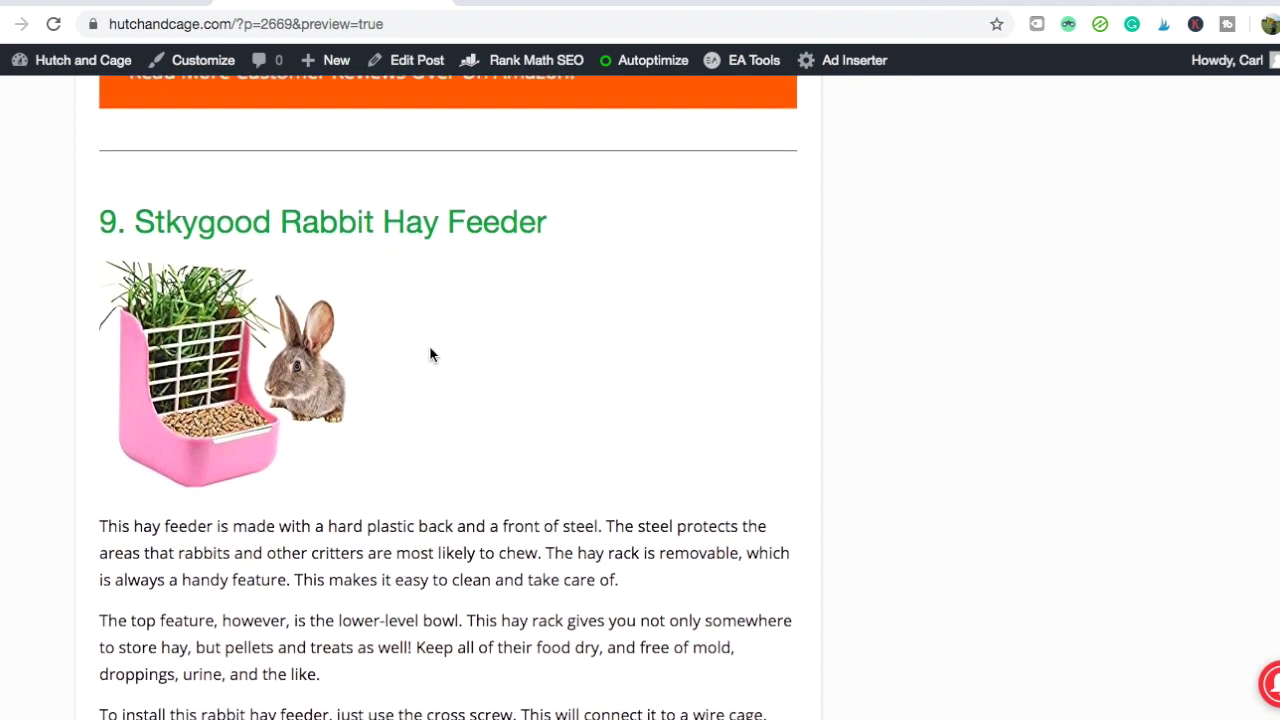
scroll(432, 427, down, 1)
scroll(432, 427, down, 7)
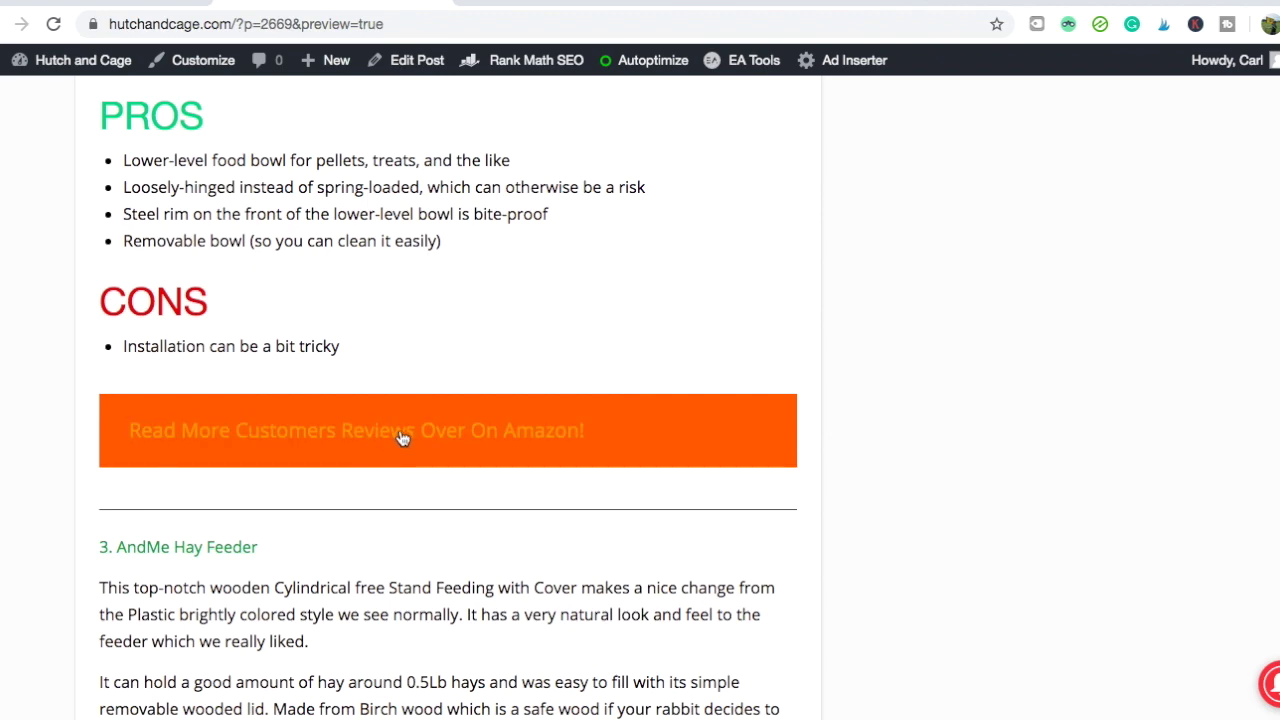
scroll(400, 438, up, 7)
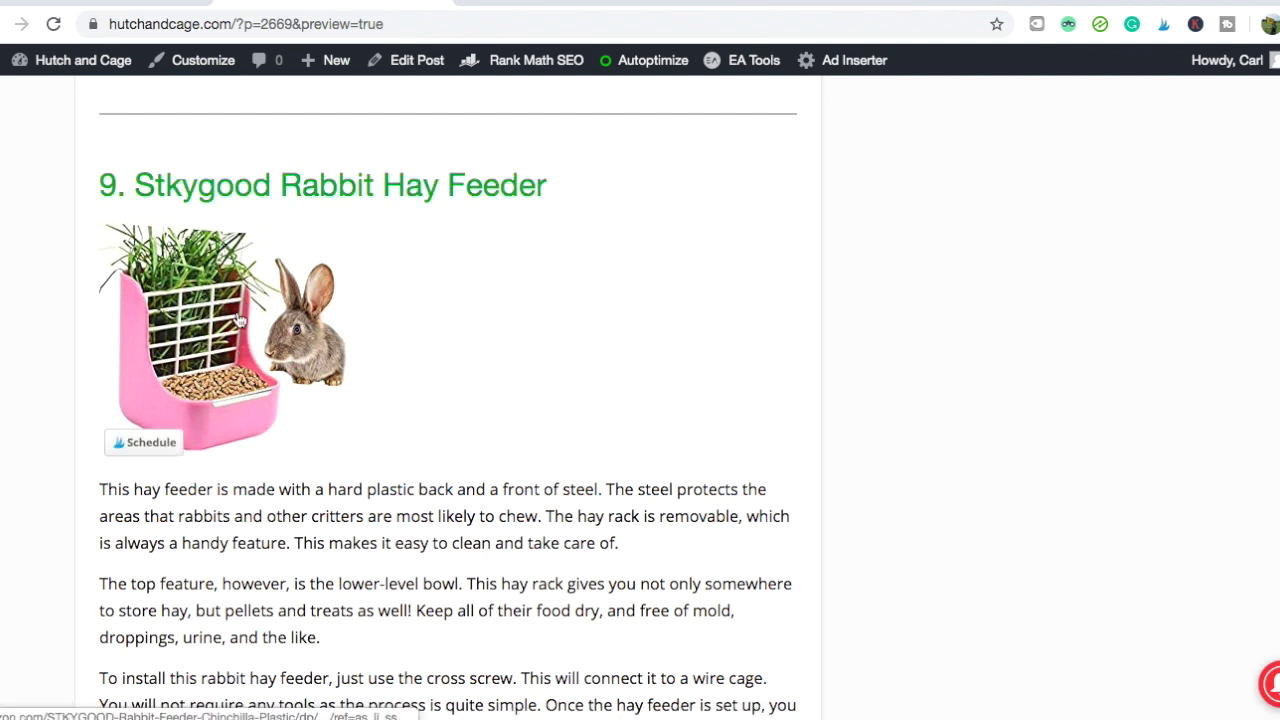
scroll(240, 320, down, 7)
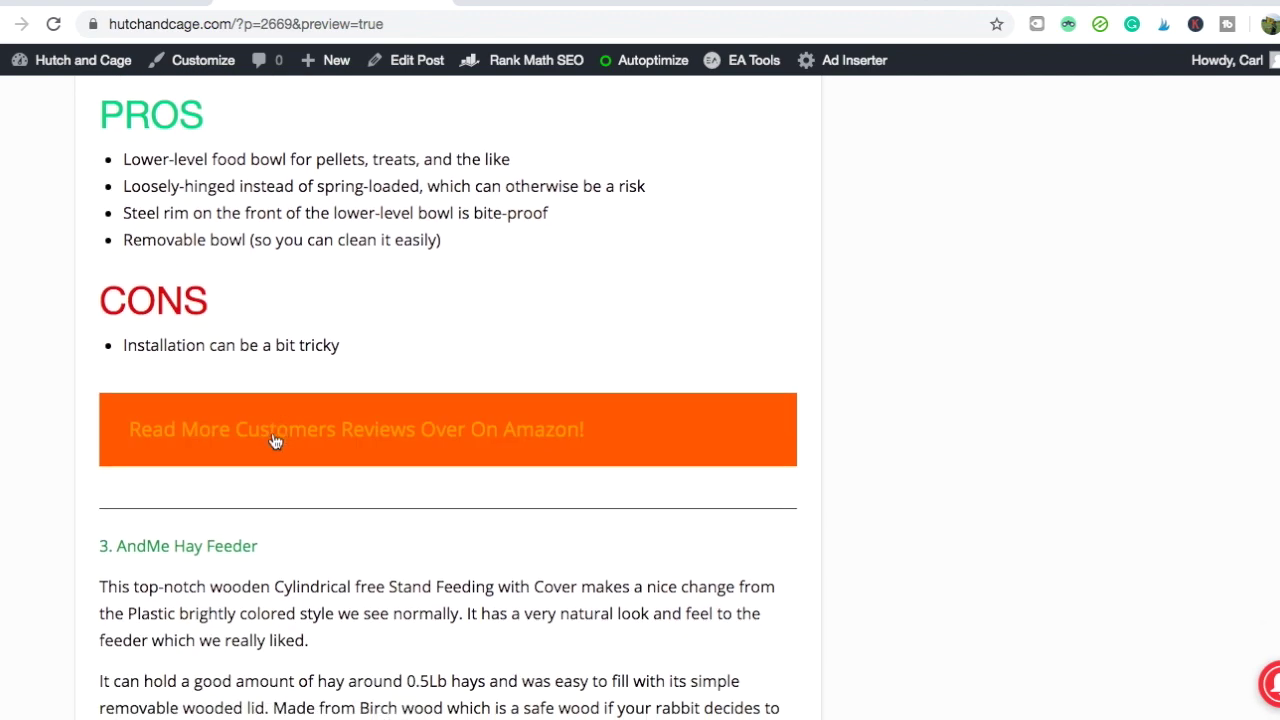
Compare the formatted Niteangel and Stkygood sections with the unformatted AndMe and Niteangel Double Use Feeder sections in the preview
scroll(464, 346, up, 10)
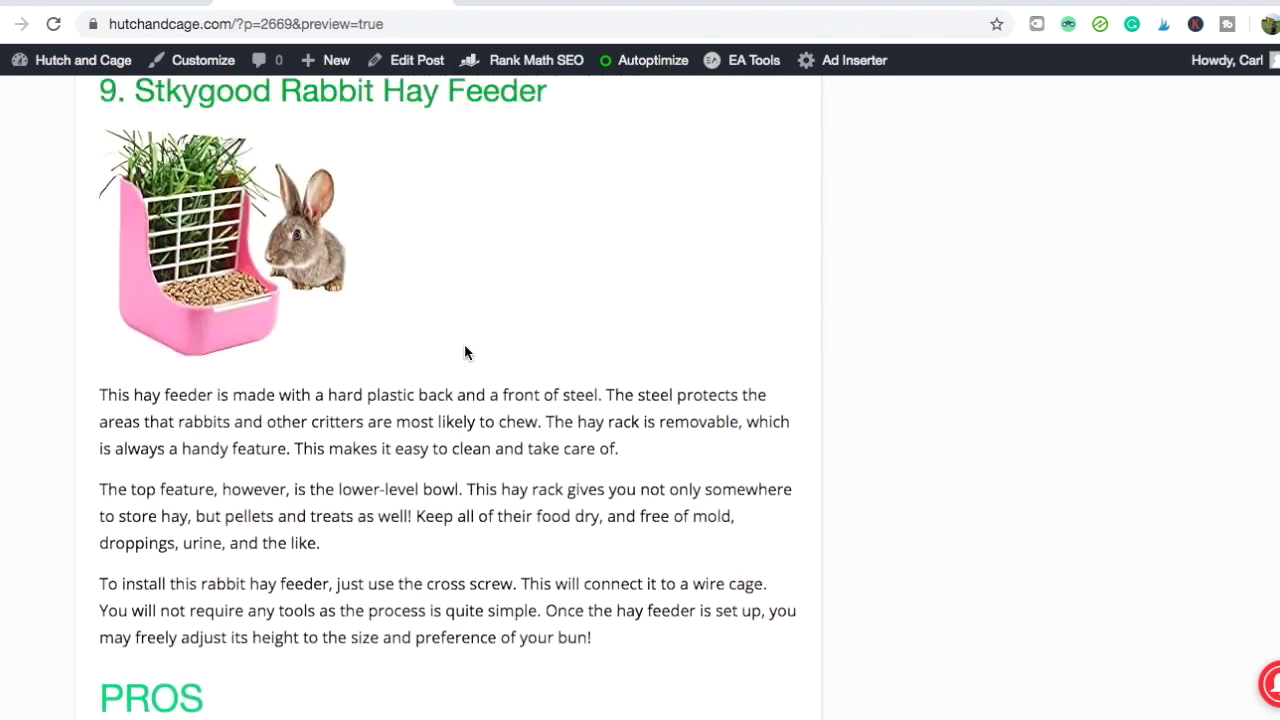
scroll(470, 386, up, 8)
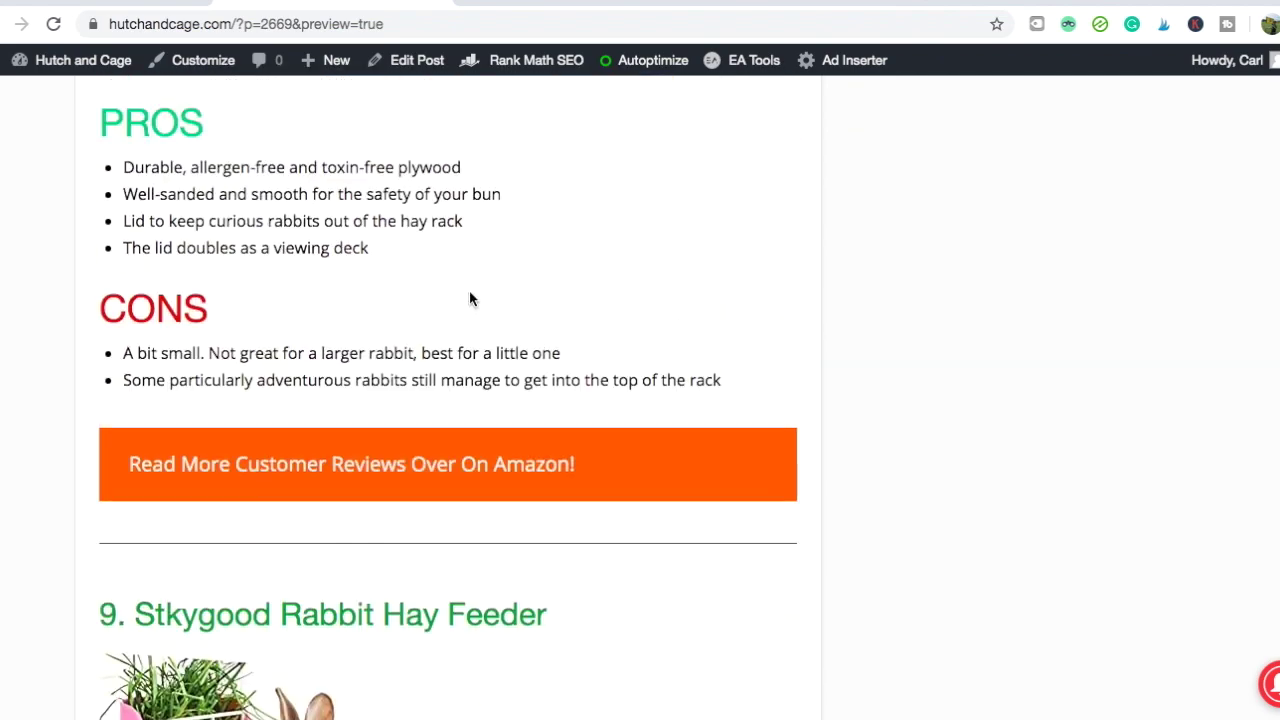
scroll(470, 297, up, 6)
scroll(470, 295, down, 3)
scroll(469, 290, up, 2)
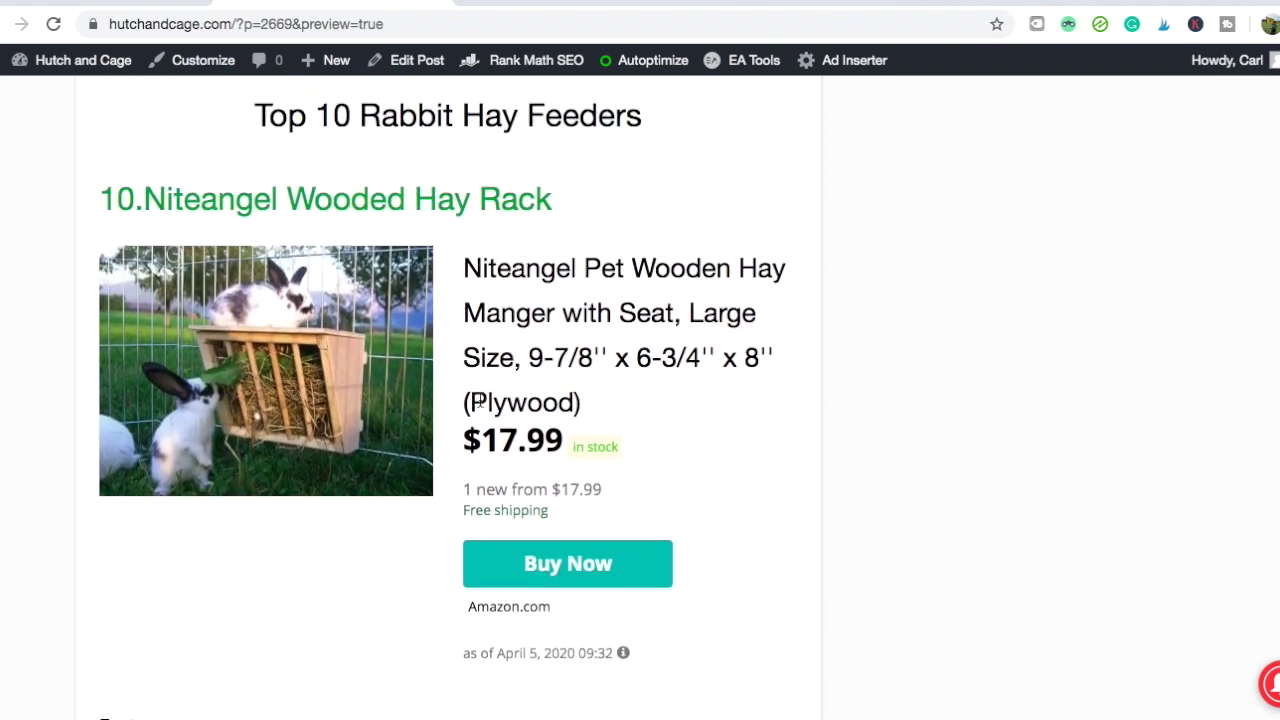
scroll(478, 401, down, 15)
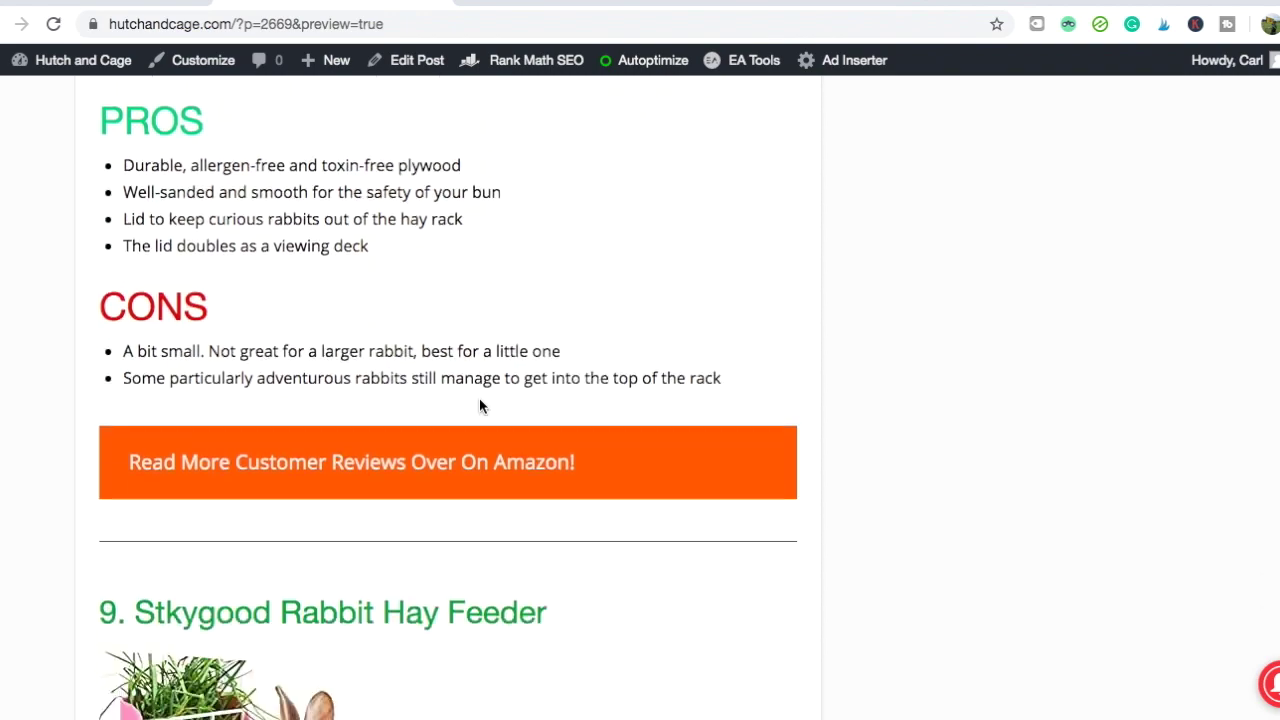
scroll(482, 408, down, 13)
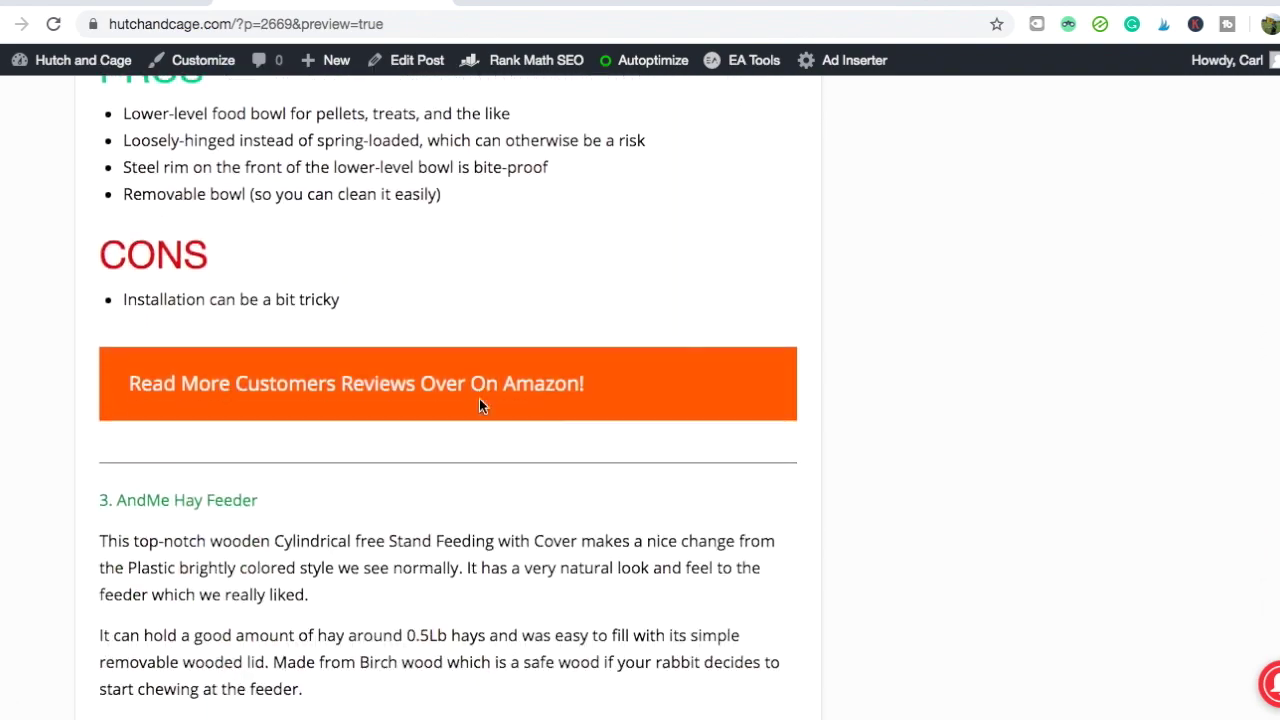
scroll(480, 405, down, 4)
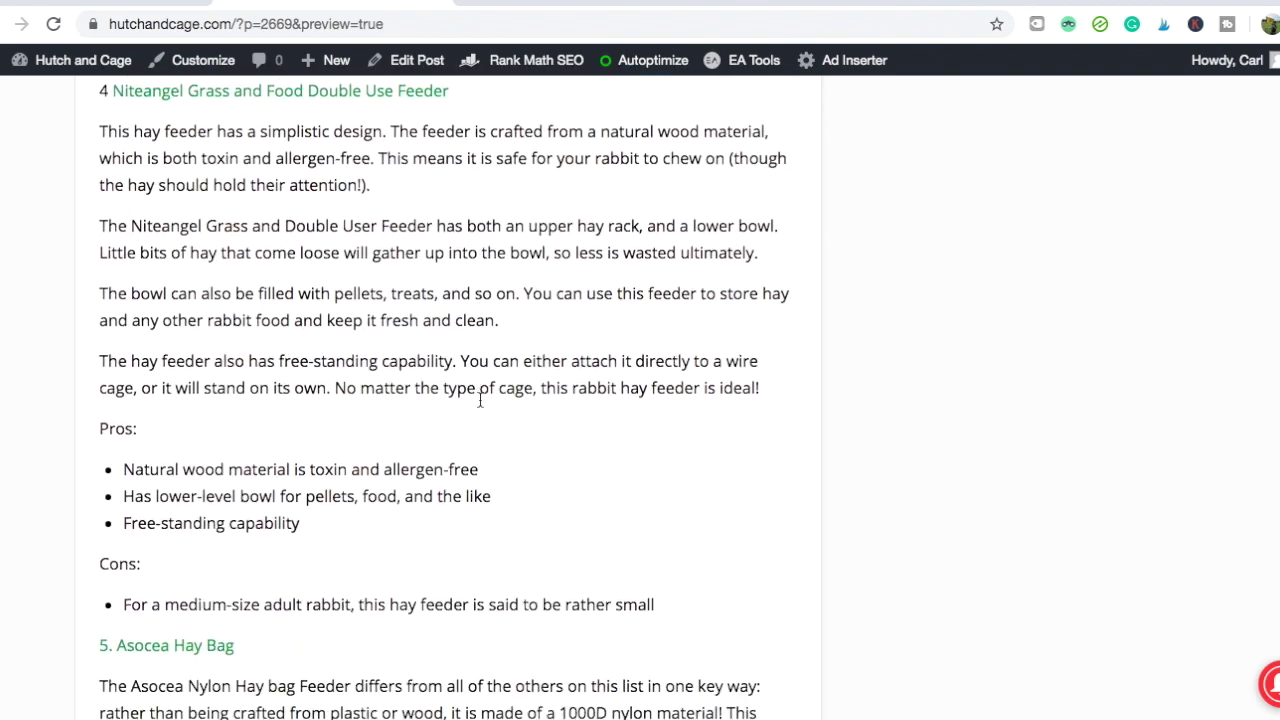
scroll(480, 403, up, 4)
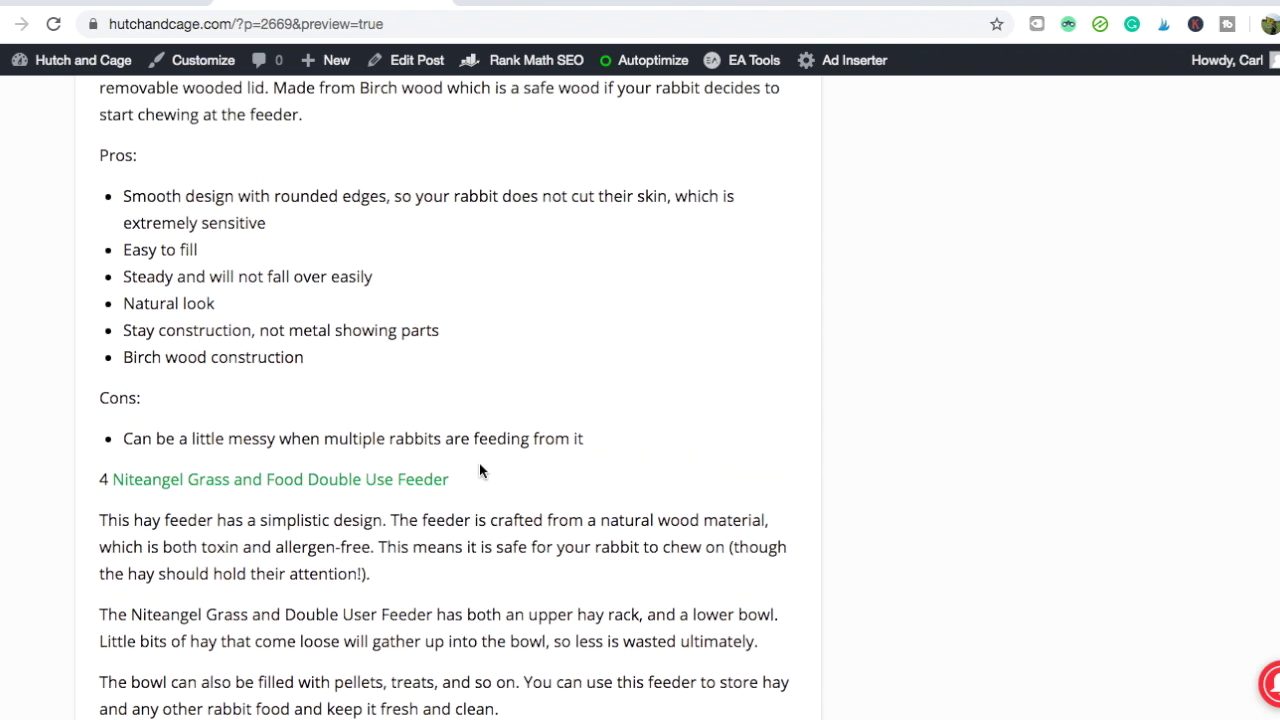
scroll(479, 470, up, 5)
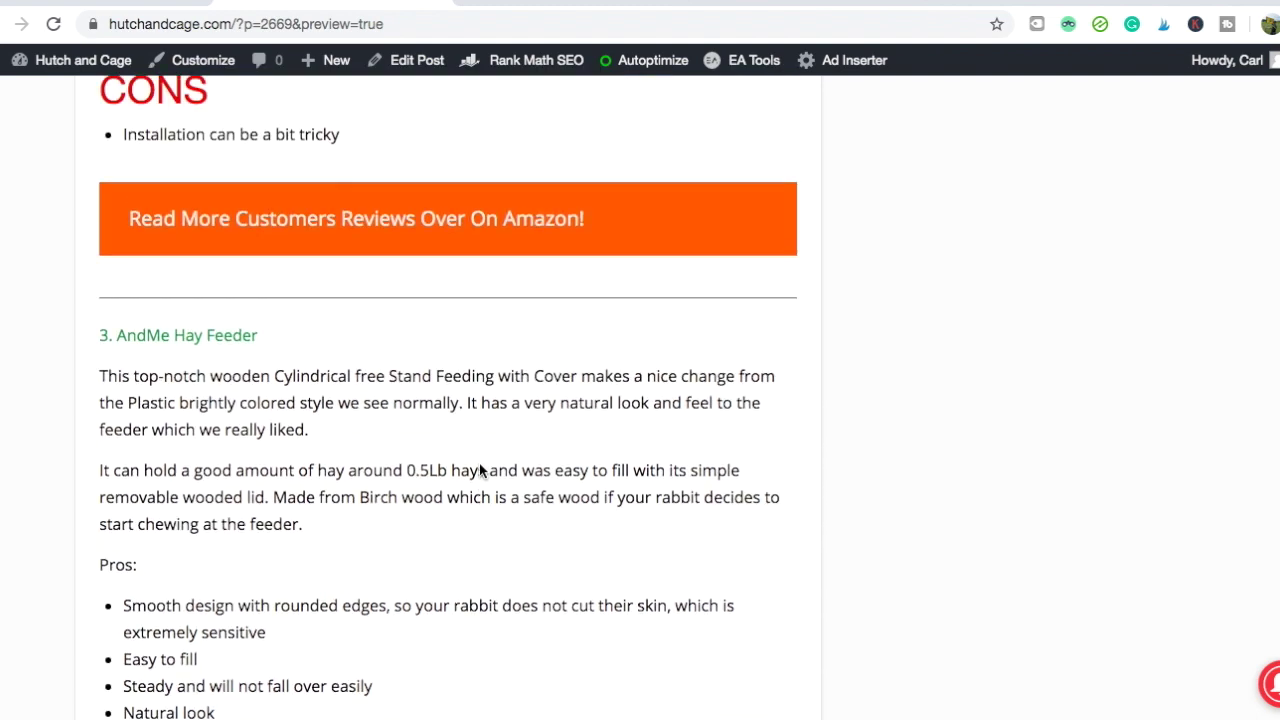
scroll(479, 470, down, 1)
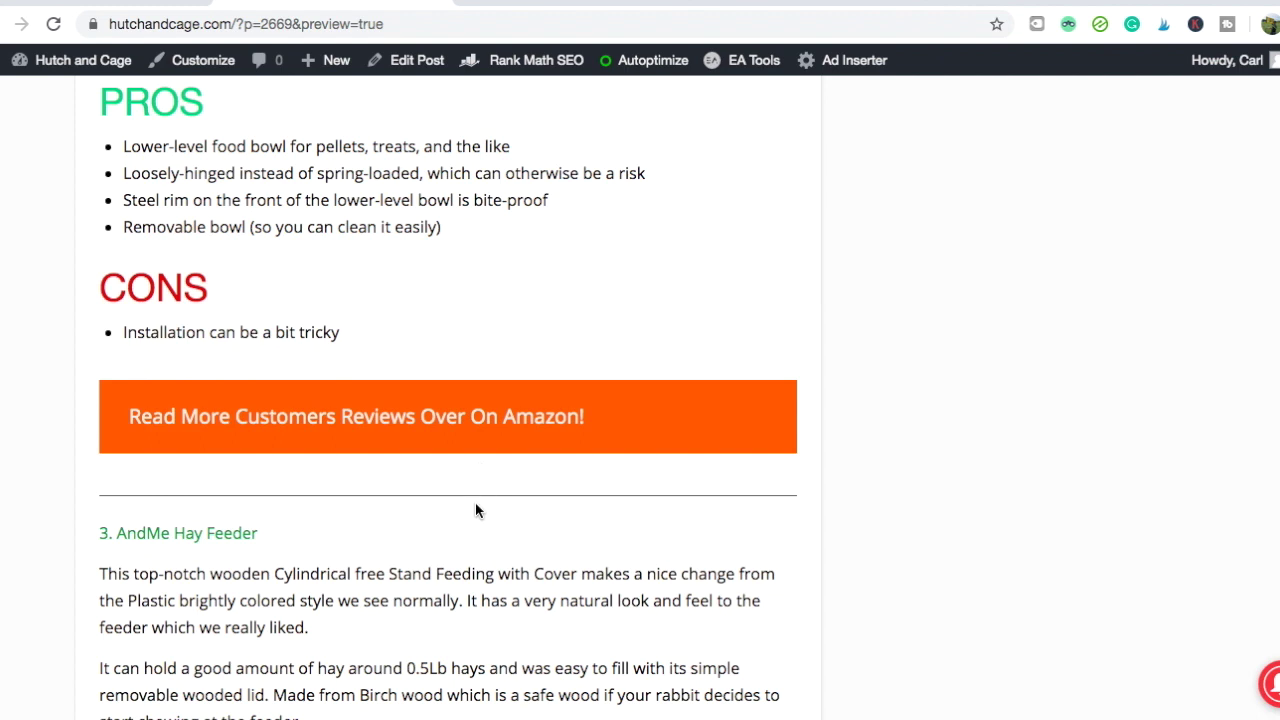
scroll(431, 534, down, 1)
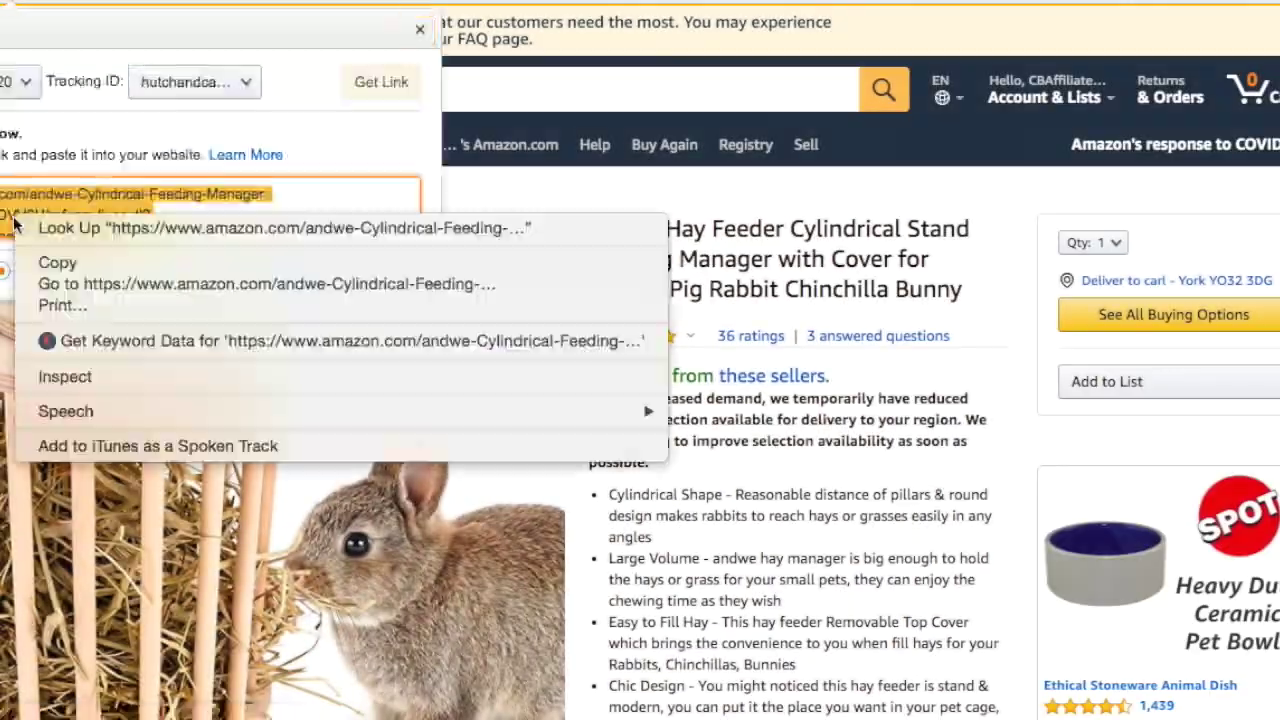
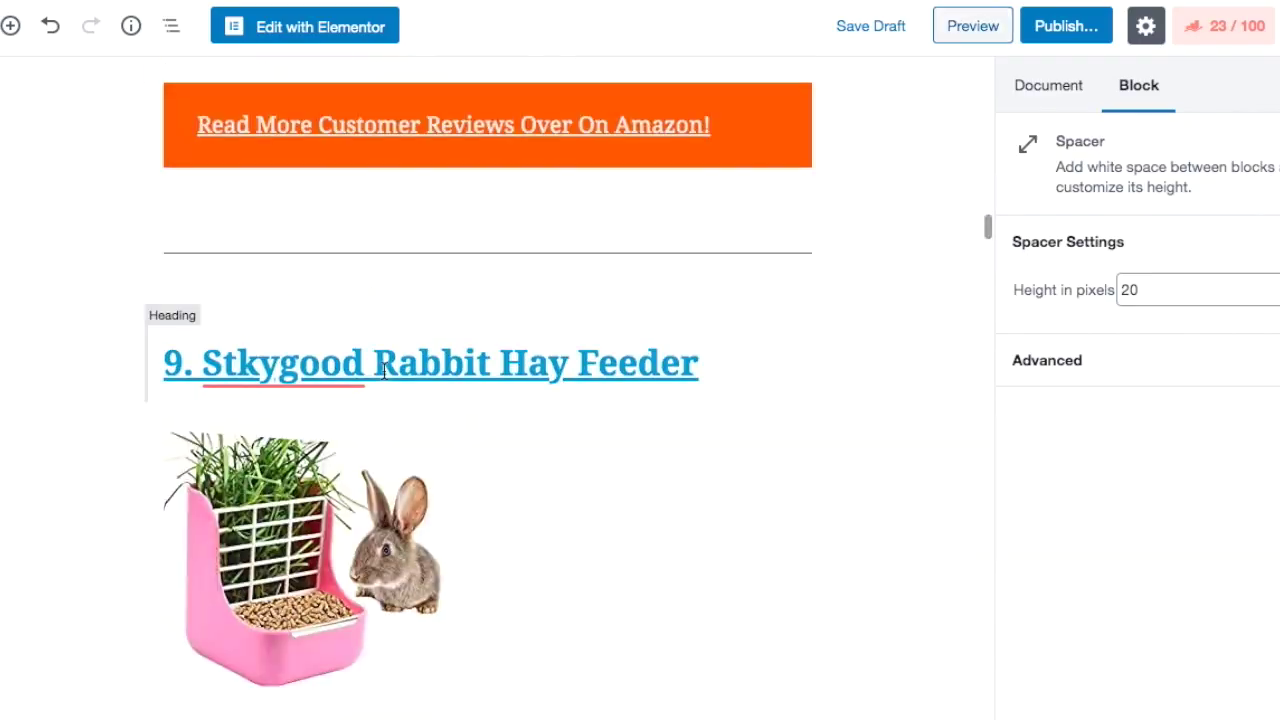
click(220, 350)
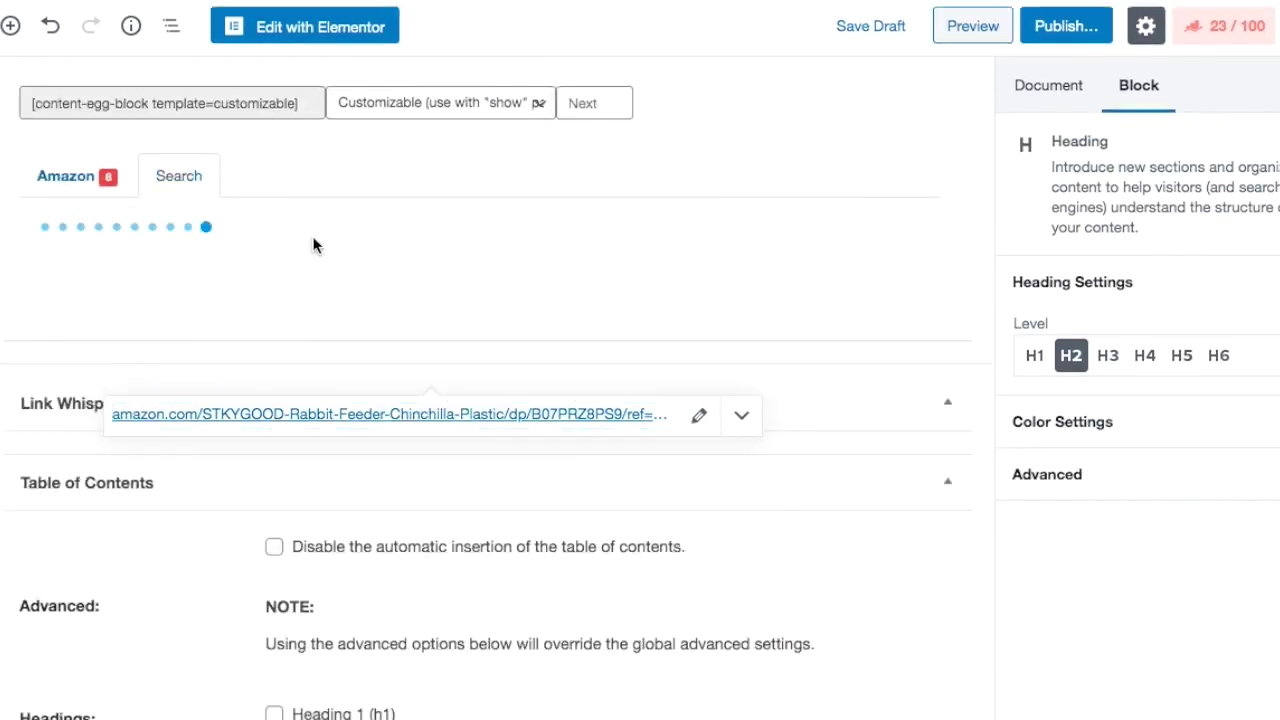
scroll(313, 245, up, 20)
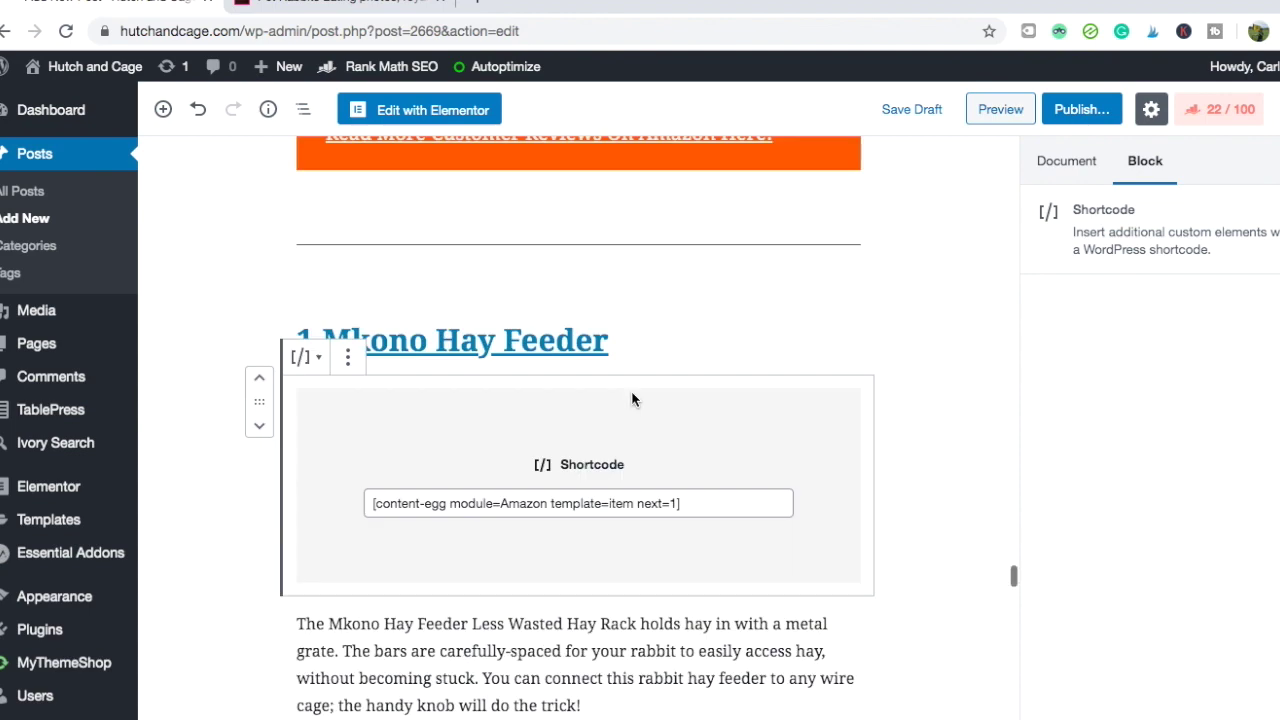
scroll(634, 400, up, 4)
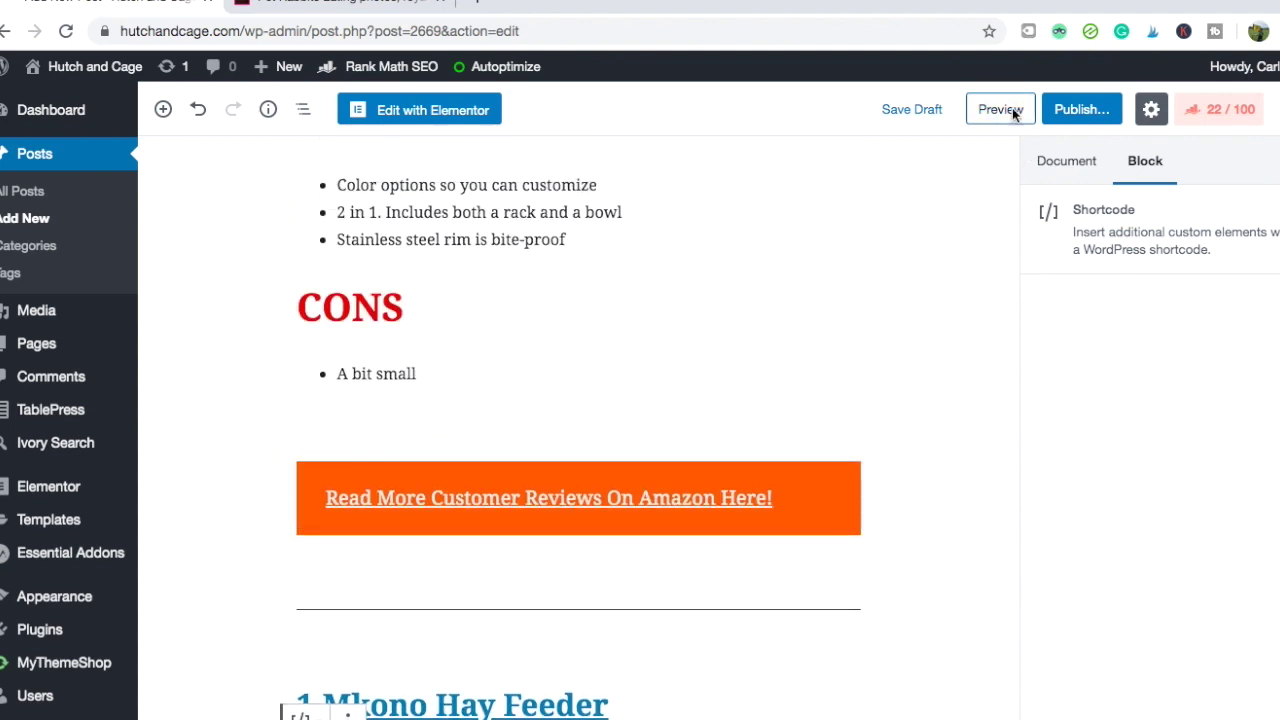
Preview the post and examine the introduction and the first product sections, from the Niteangel Wooded Hay Rack down to the Nightangel Double Hay Feeders
click(1000, 110)
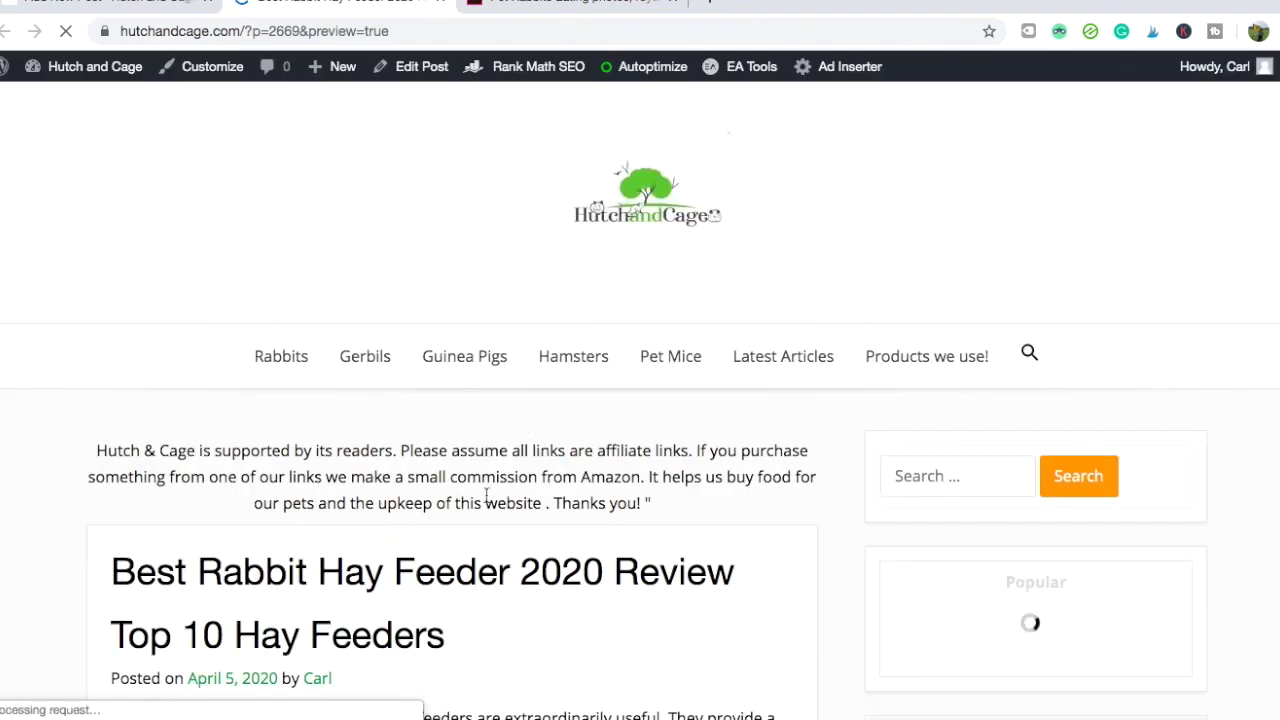
scroll(486, 495, down, 10)
scroll(486, 495, down, 20)
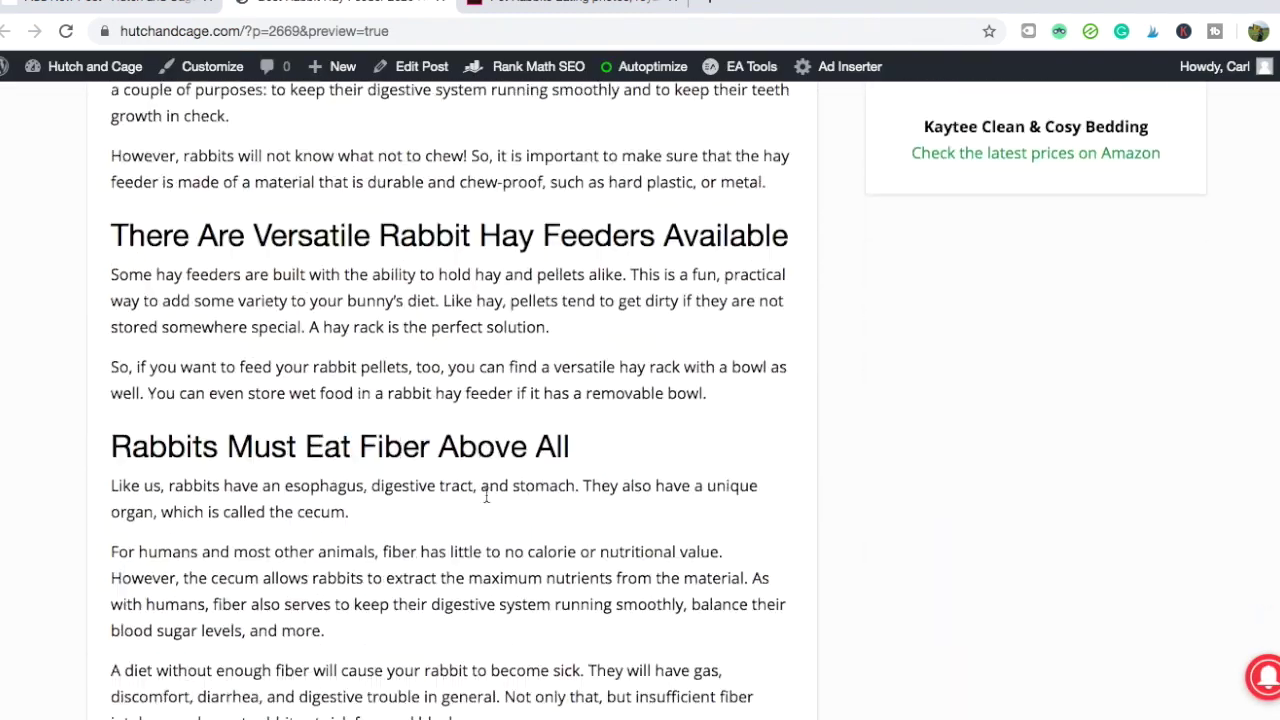
scroll(486, 501, down, 1)
scroll(486, 501, up, 2)
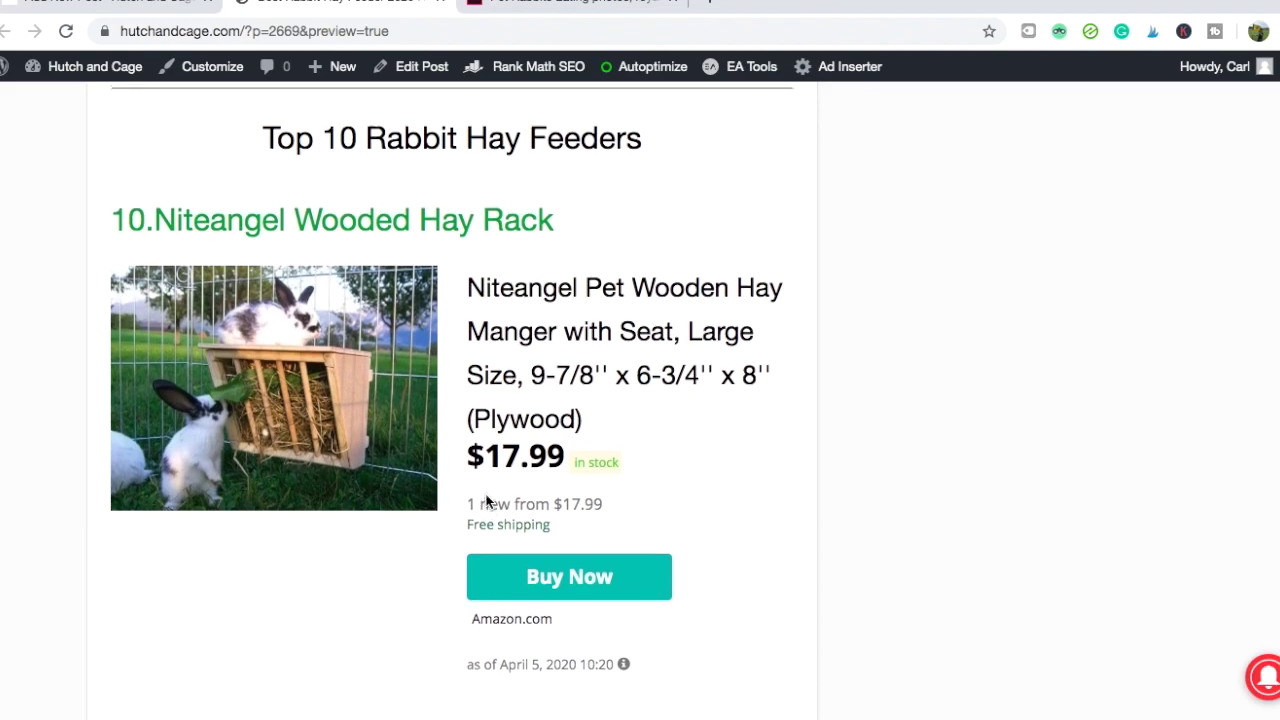
scroll(486, 495, down, 3)
scroll(486, 500, down, 18)
scroll(486, 495, down, 10)
scroll(487, 500, down, 6)
scroll(486, 500, down, 10)
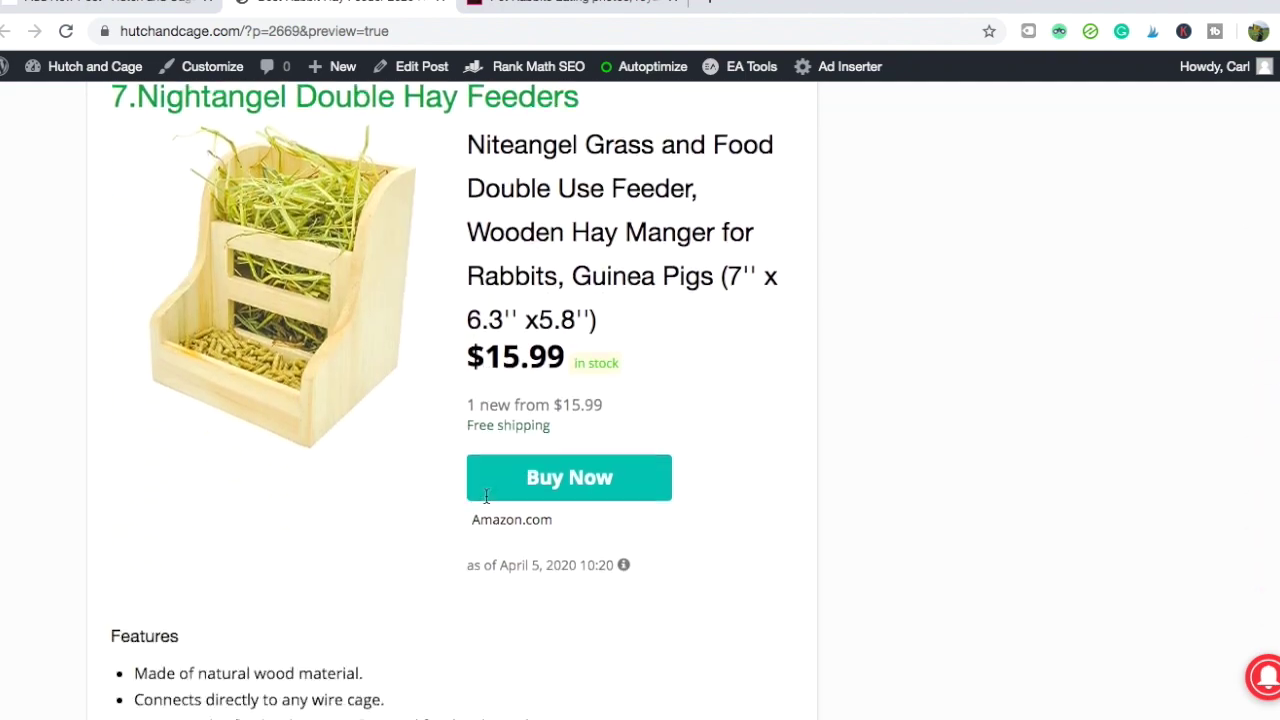
Examine the remaining feeder sections in the preview, from Asocea down to Mkono, checking product boxes, PROS/CONS headings, call-to-actions and separators
scroll(486, 502, down, 10)
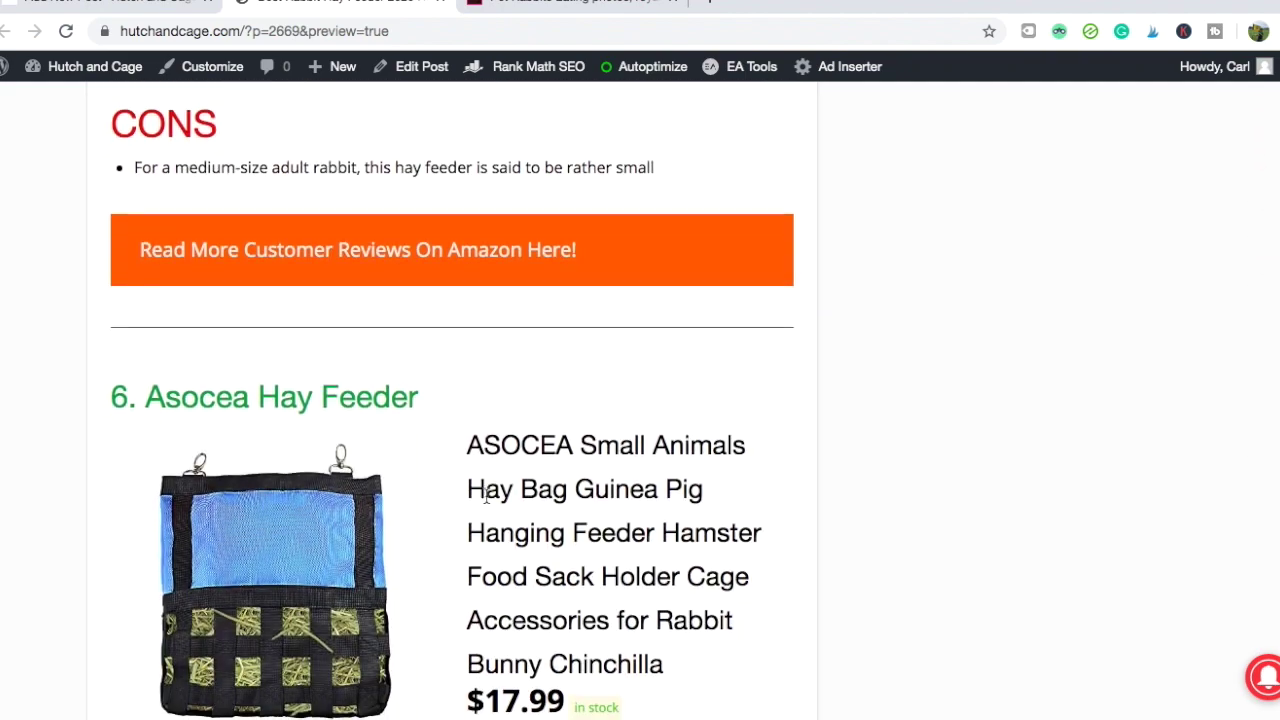
scroll(486, 497, down, 12)
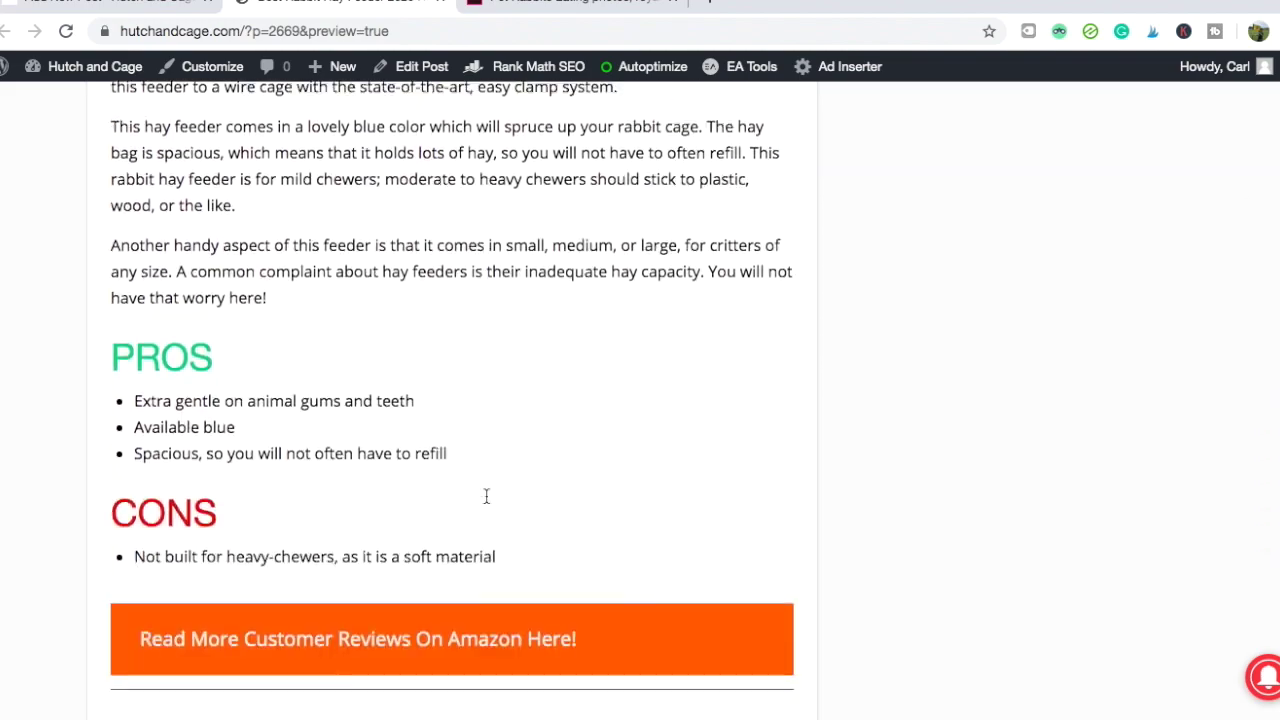
scroll(486, 502, down, 12)
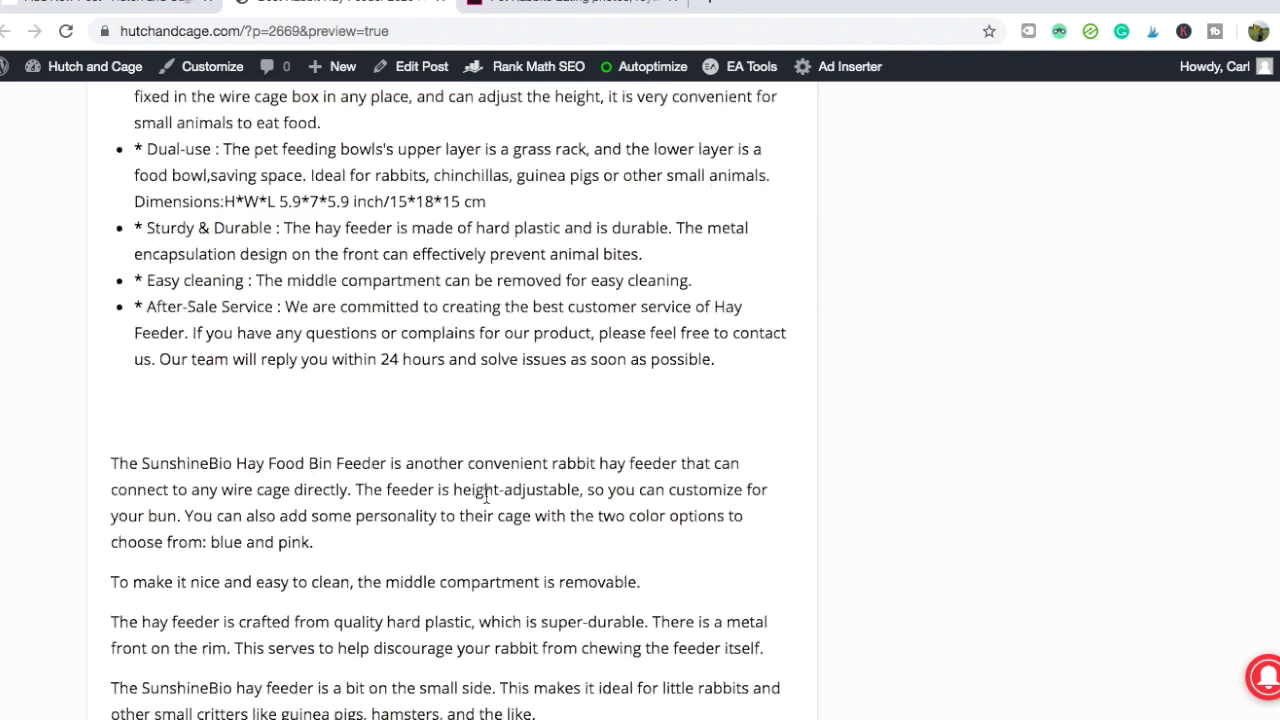
scroll(486, 502, down, 13)
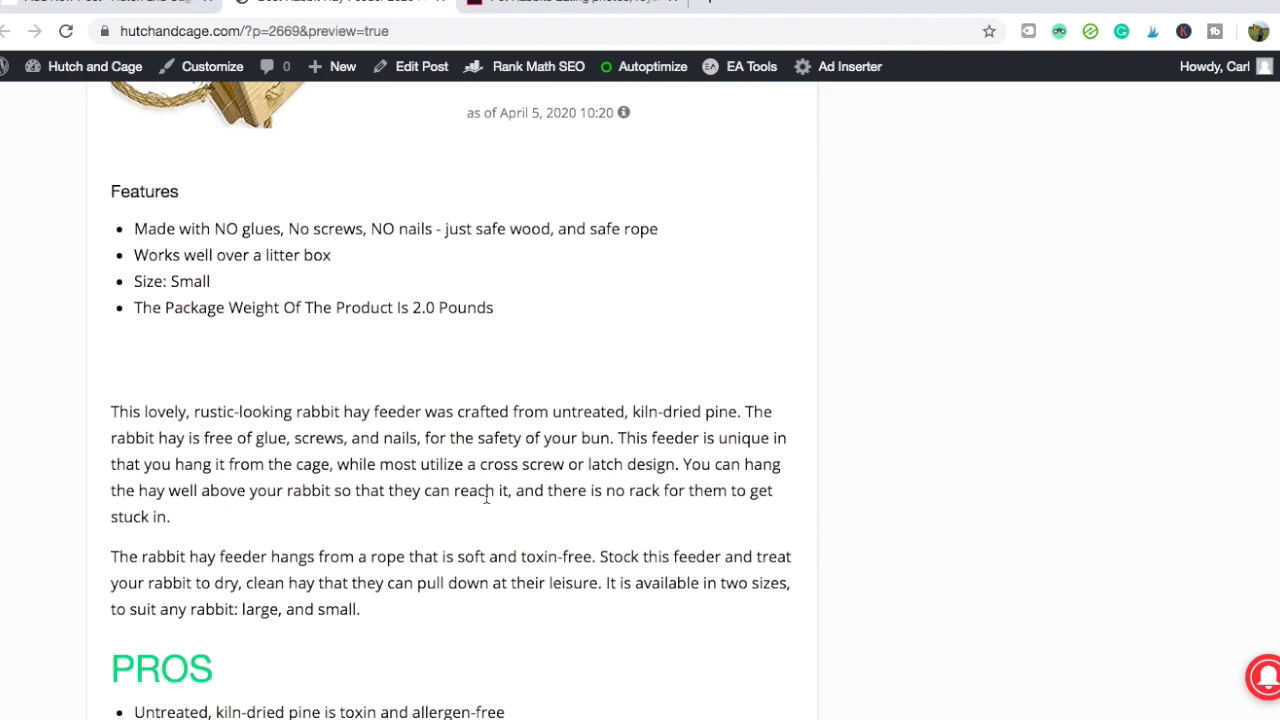
scroll(486, 500, down, 13)
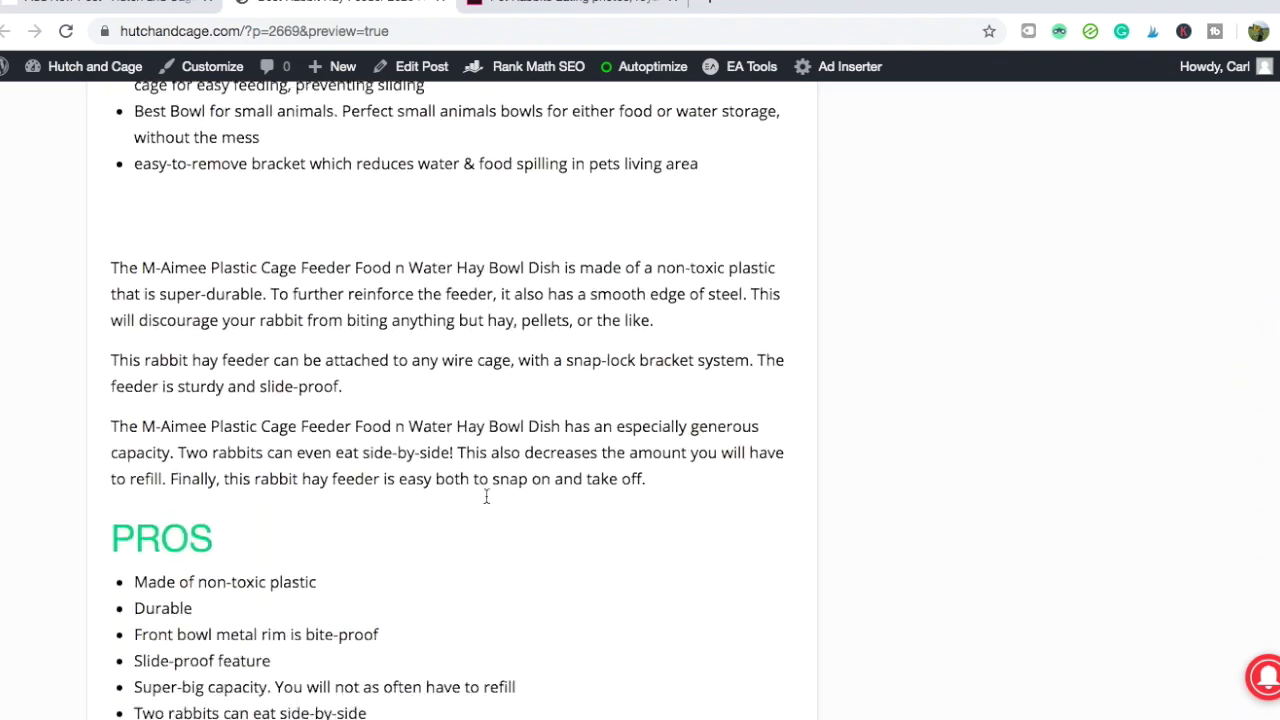
scroll(487, 503, down, 13)
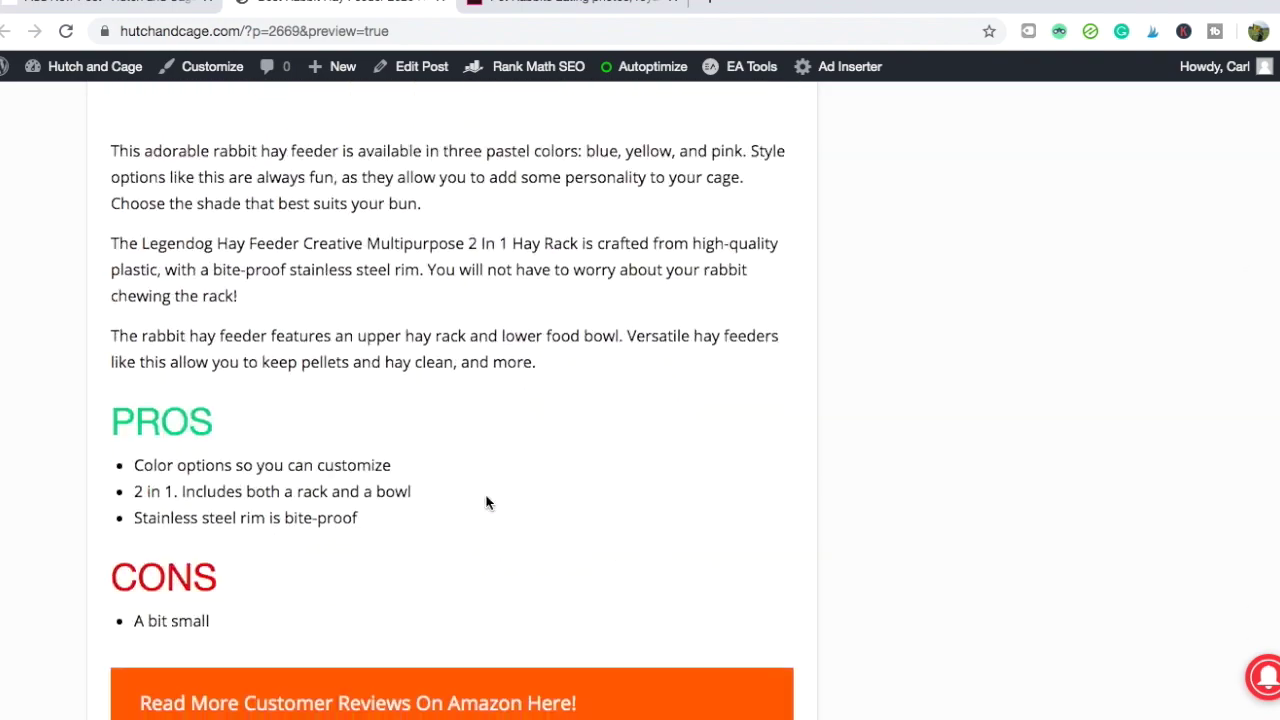
scroll(486, 498, down, 12)
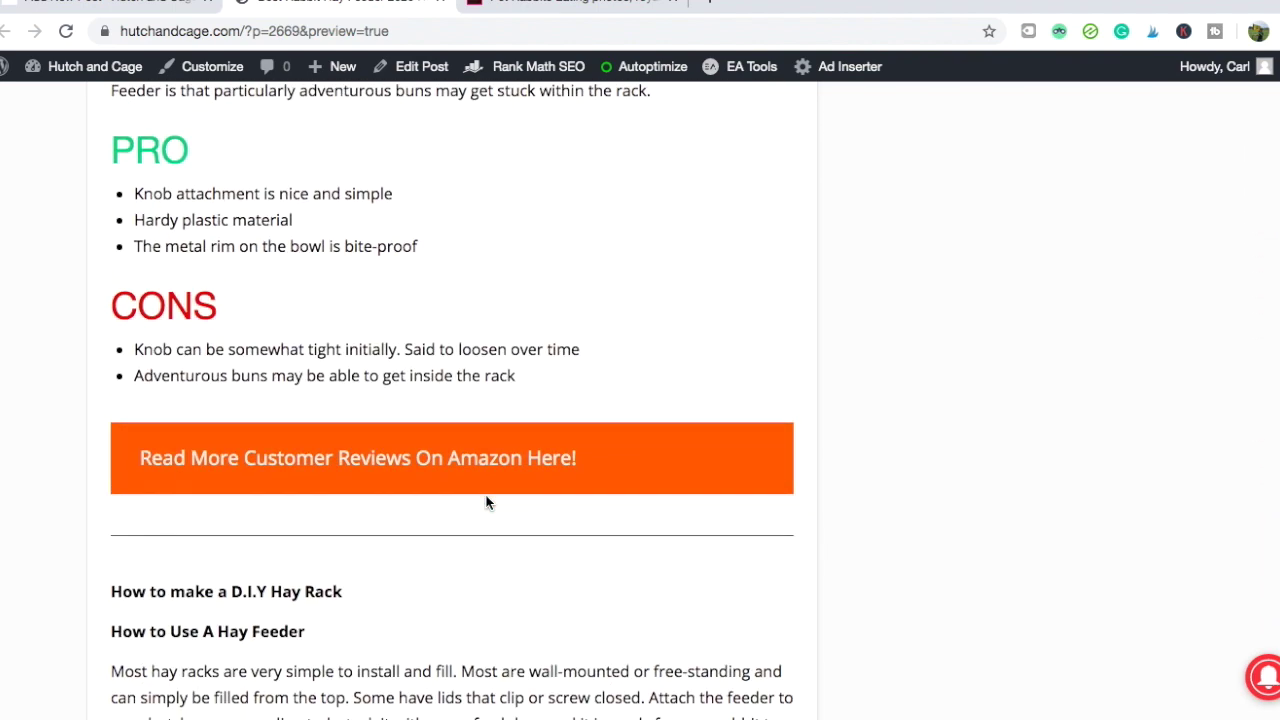
Review the closing sections of the previewed post: D.I.Y hay rack, how to use a feeder, the FAQs and the winner
scroll(487, 503, down, 2)
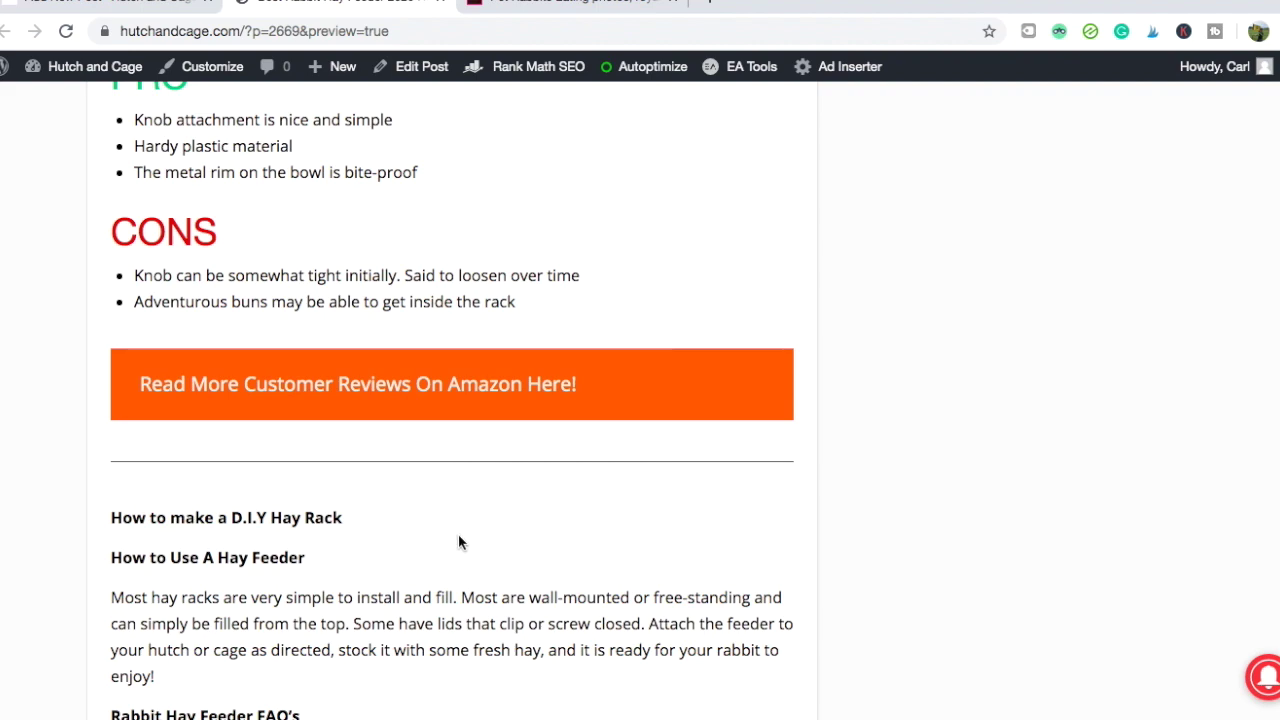
scroll(459, 541, down, 3)
scroll(406, 484, down, 1)
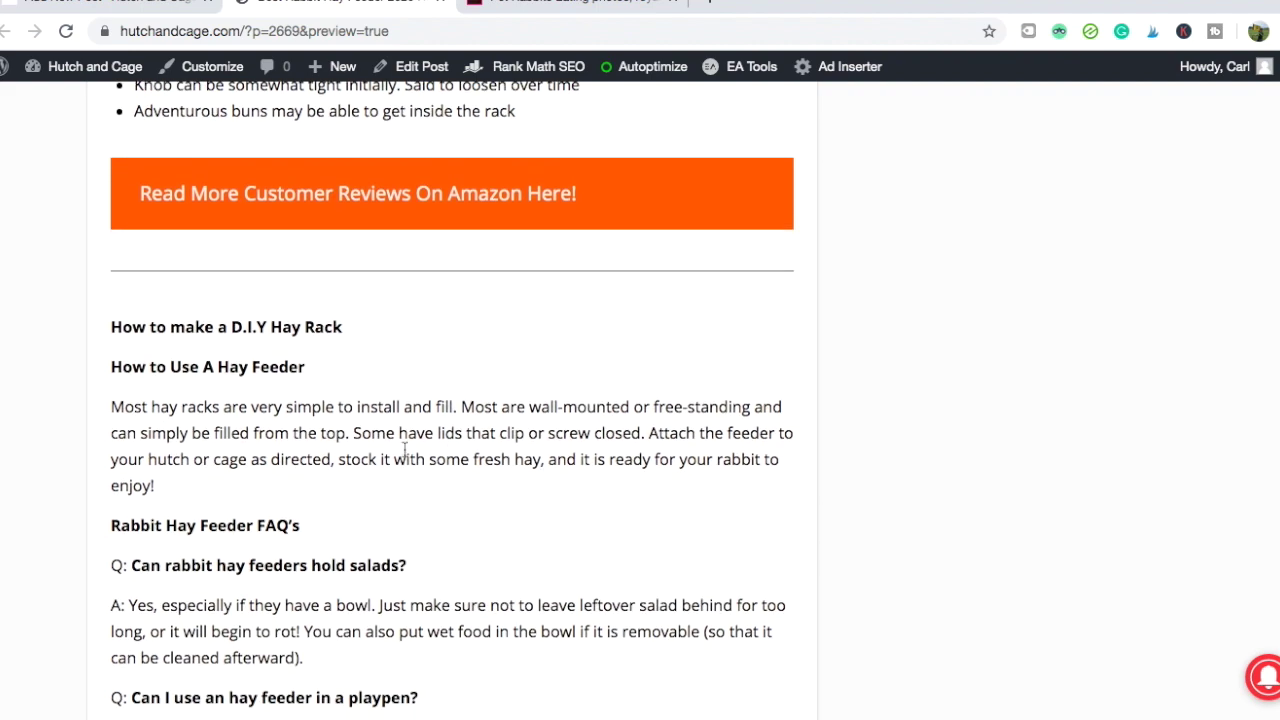
scroll(399, 497, down, 10)
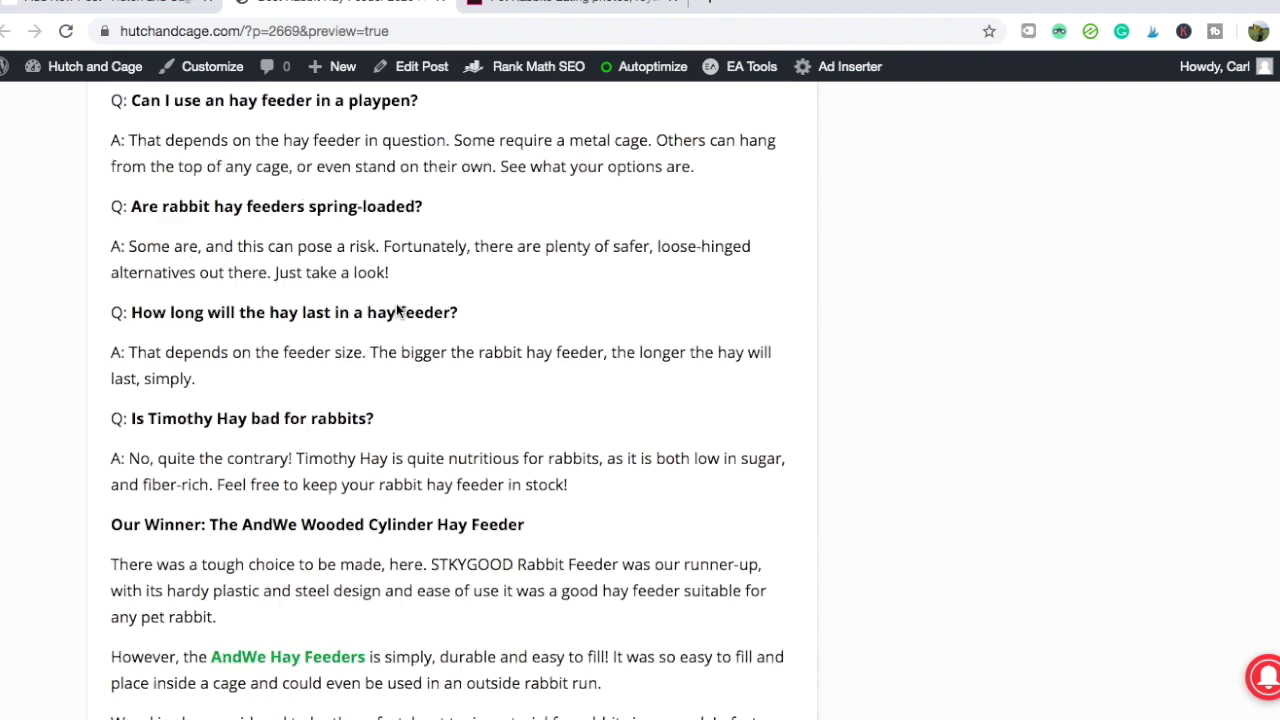
scroll(396, 304, down, 6)
scroll(396, 303, up, 5)
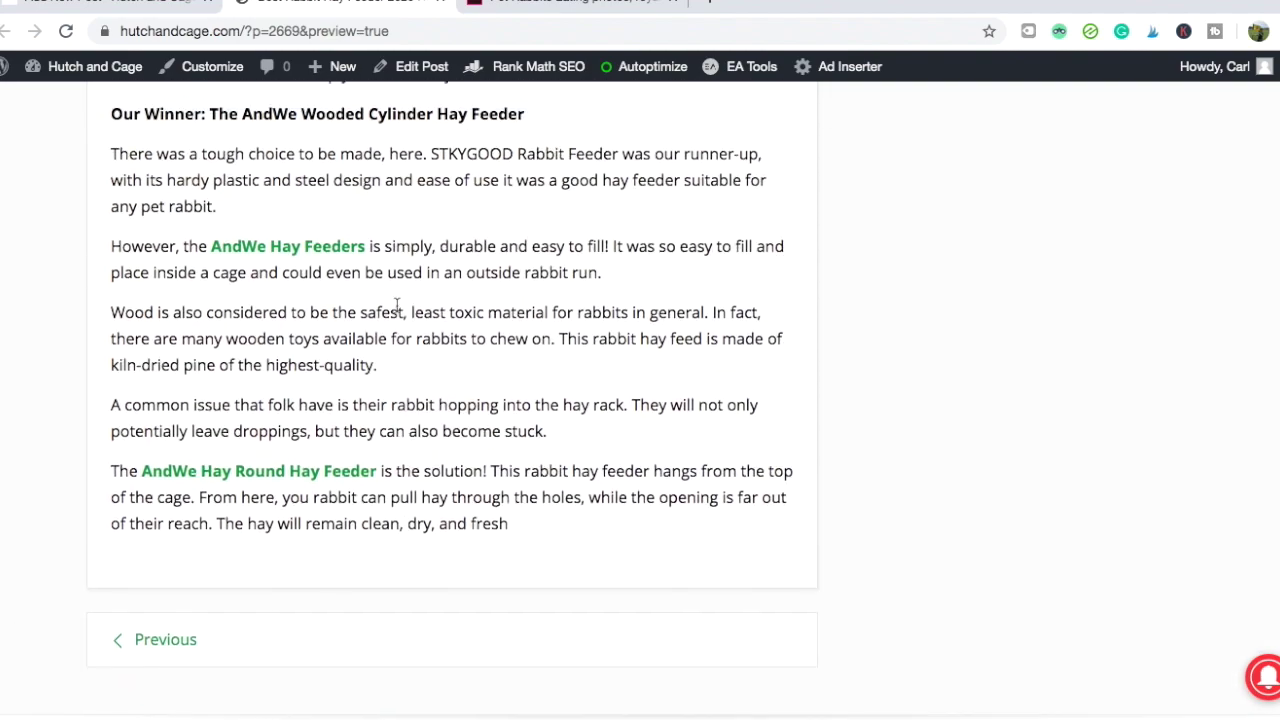
scroll(362, 381, up, 12)
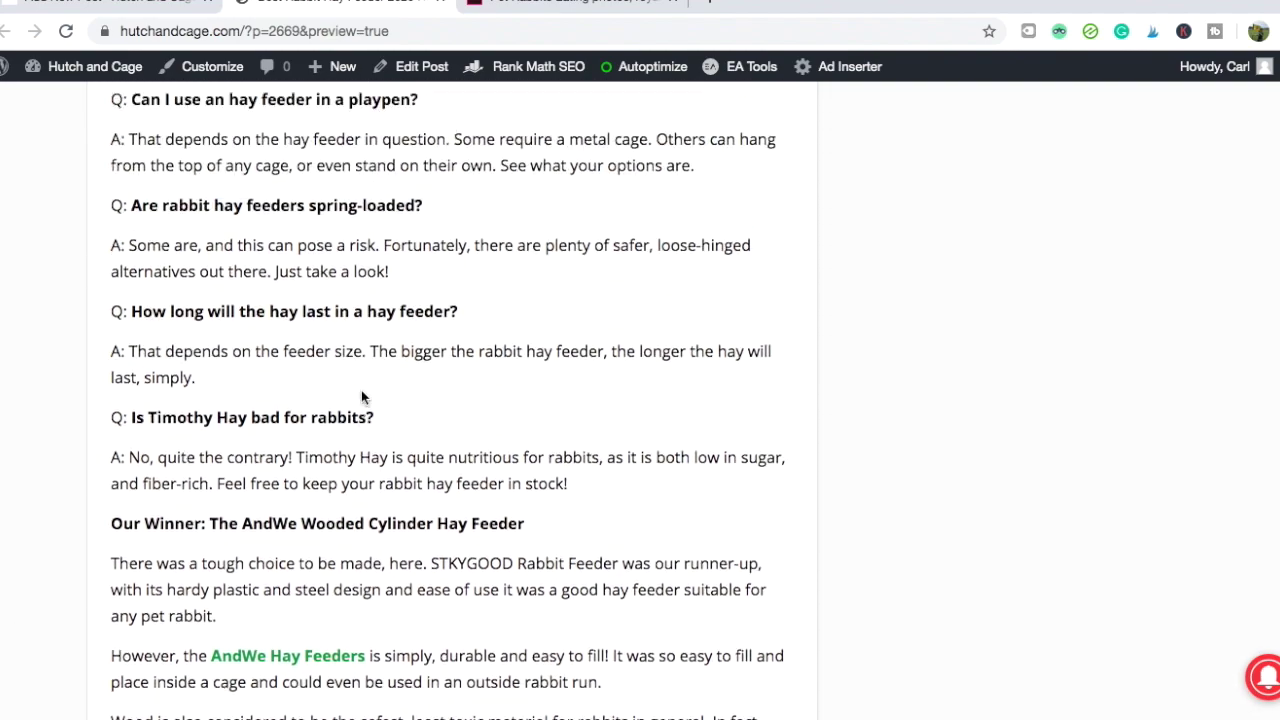
scroll(362, 445, up, 2)
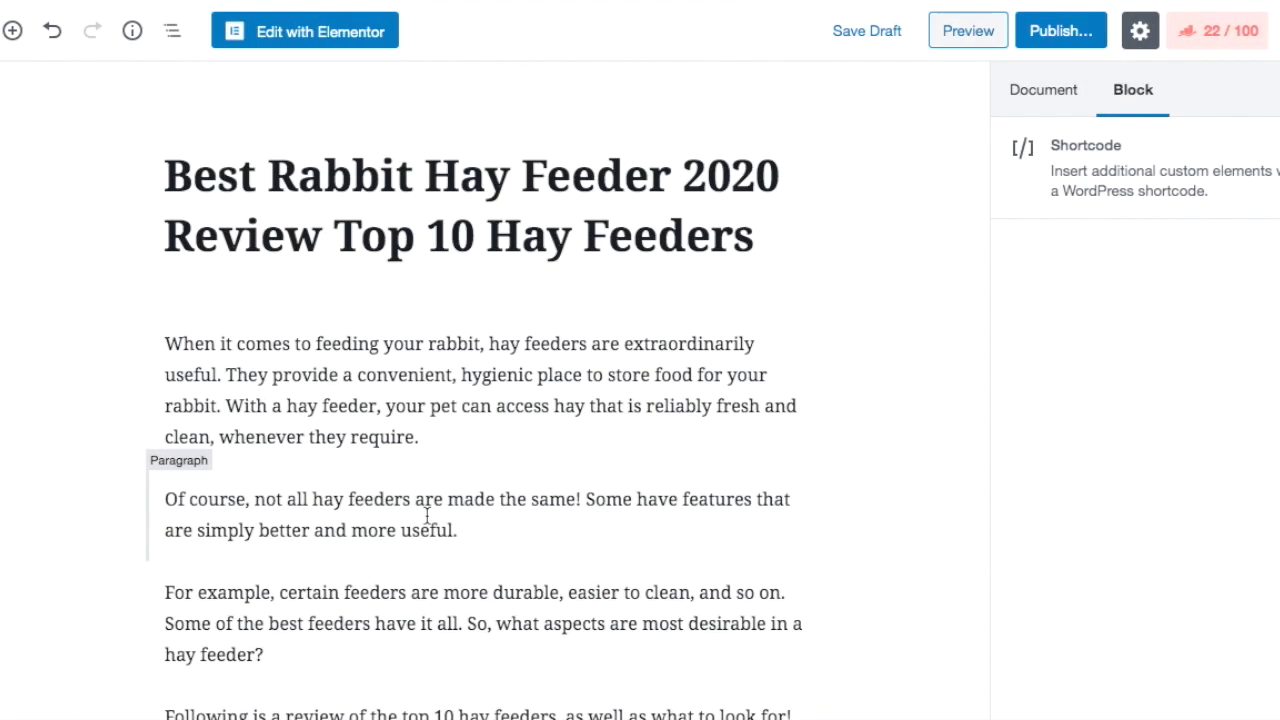
Add the paragraph "Quick Peek at the TOP 10 Rabbit Hay Feeders" above the "How To Find The Best Rabbit Hay Feeder" heading
scroll(424, 502, down, 2)
scroll(427, 502, down, 1)
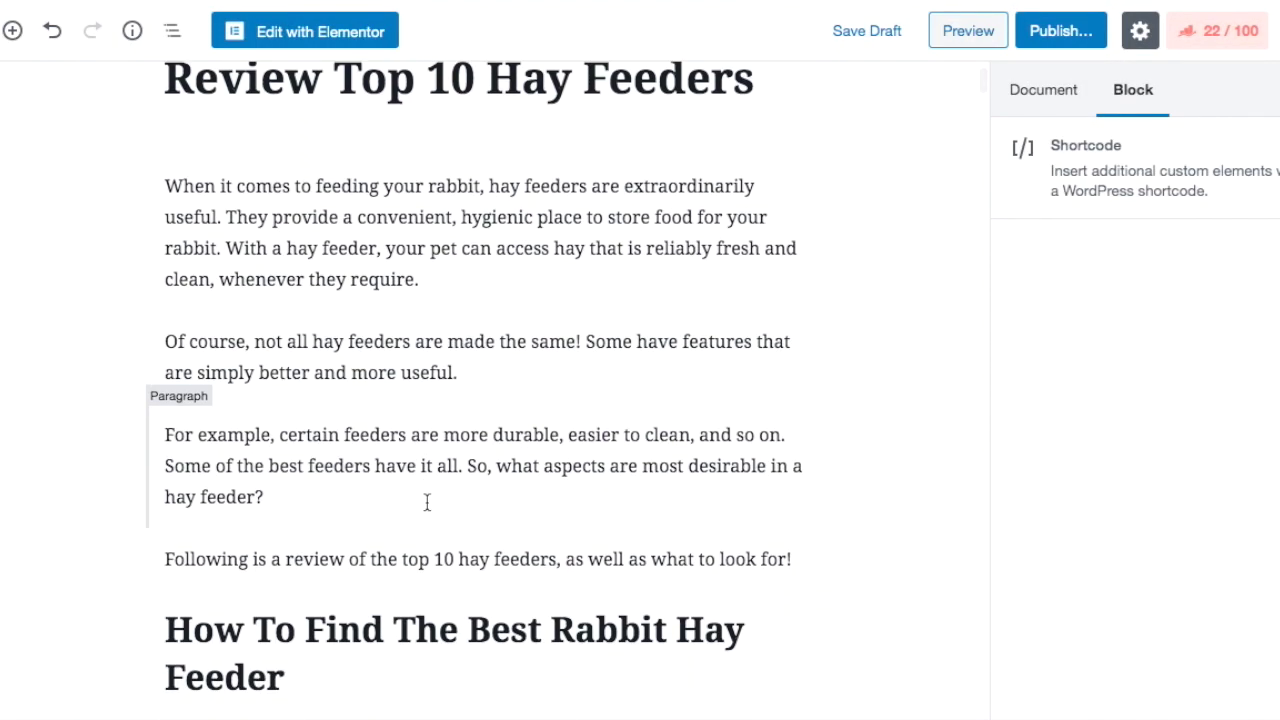
scroll(354, 421, up, 3)
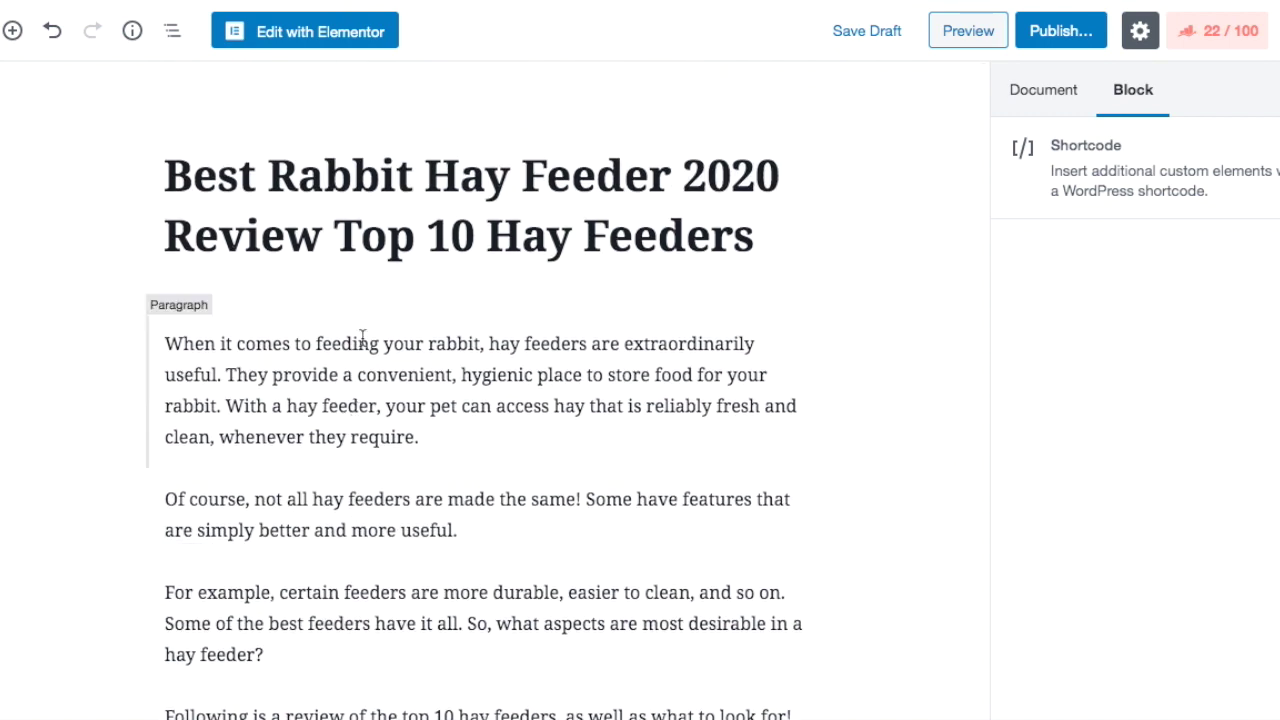
scroll(352, 608, down, 5)
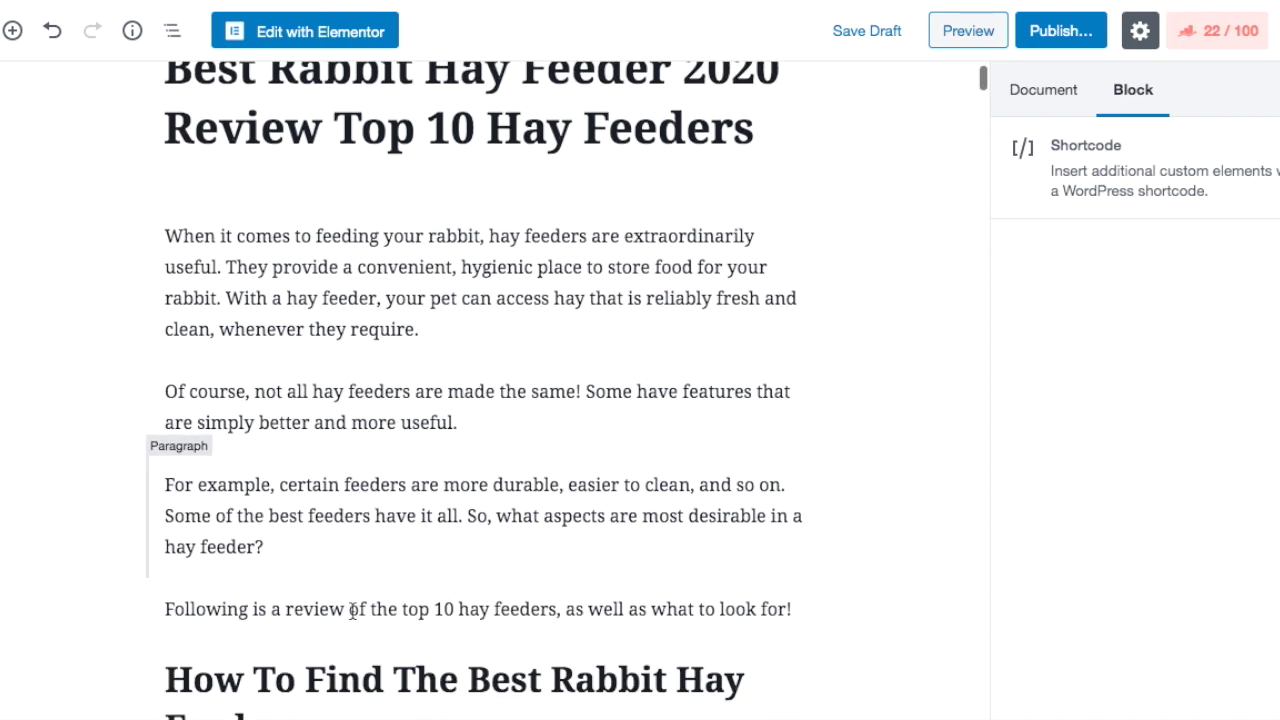
scroll(352, 611, down, 1)
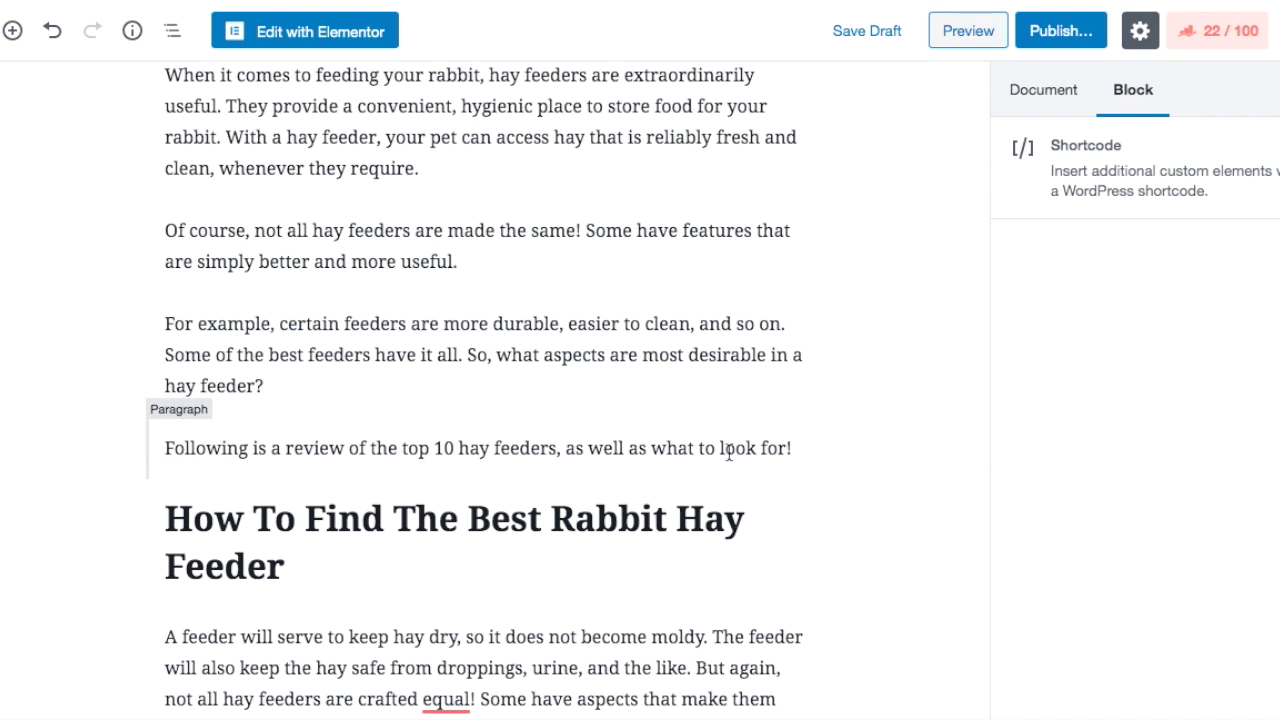
click(798, 450)
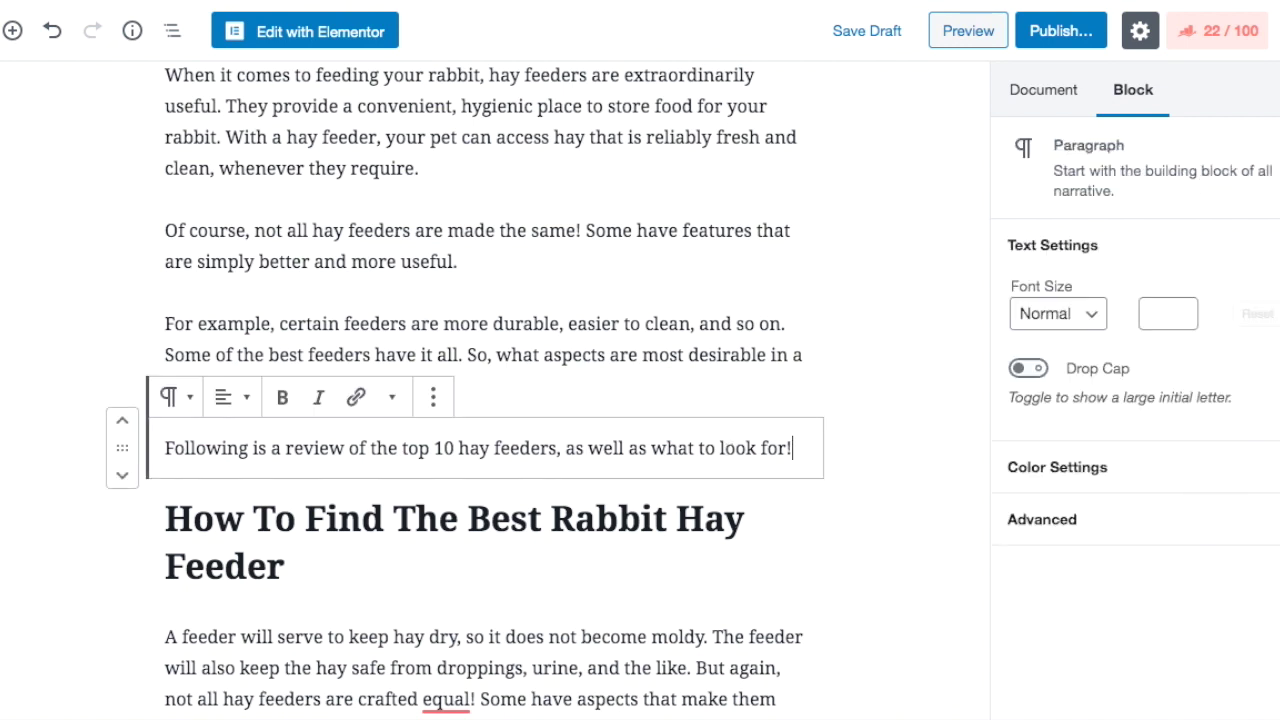
key(Return)
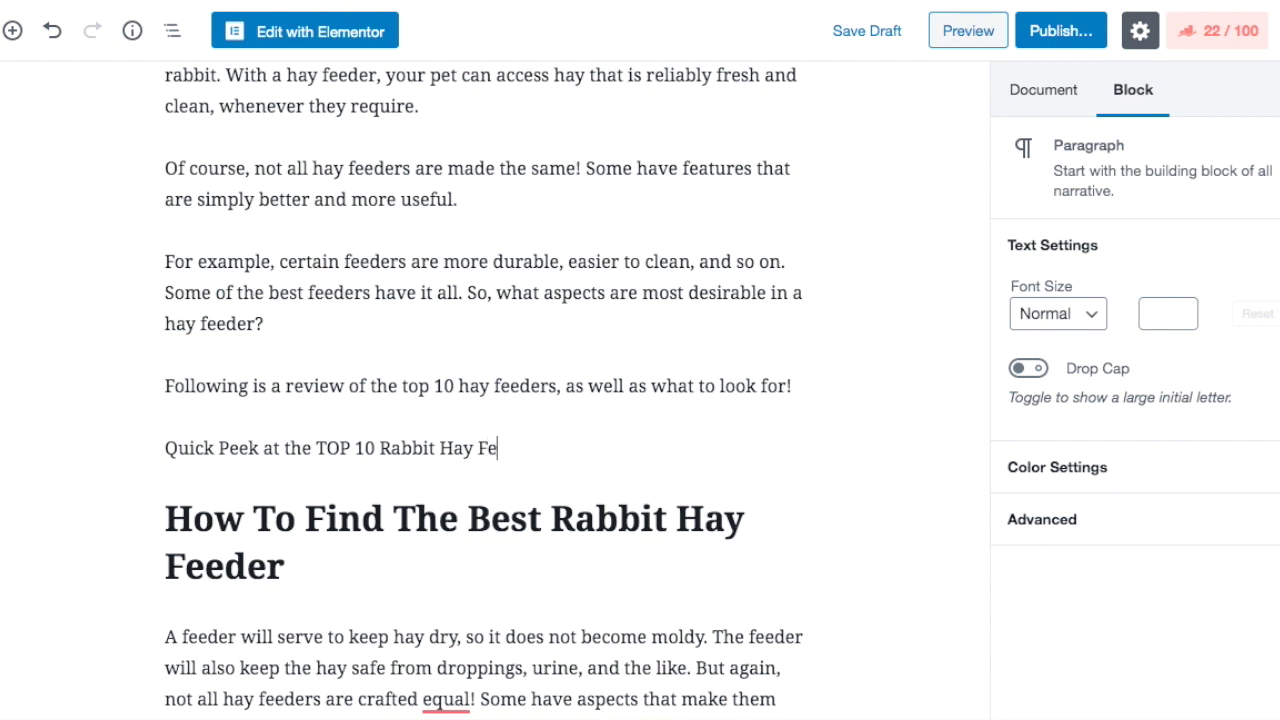
click(658, 458)
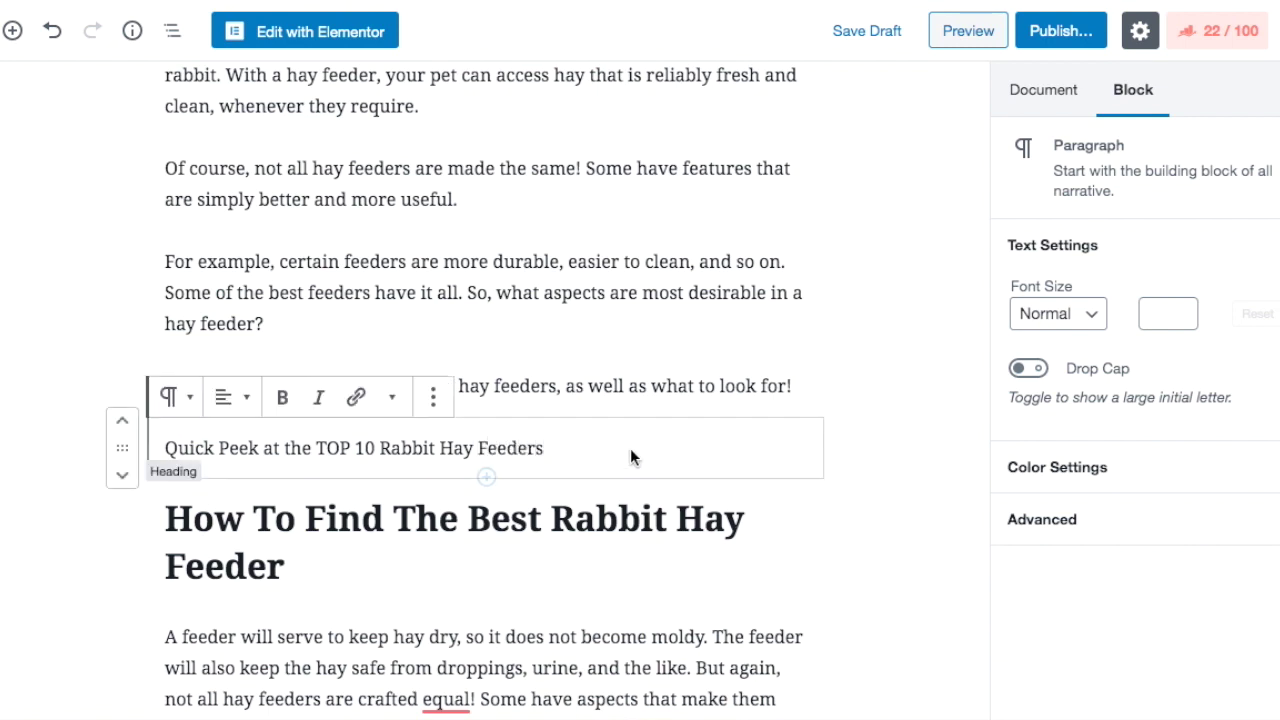
Make the "Quick Peek at the TOP 10 Rabbit Hay Feeders" line bold with the Medium font size (20)
mouse_move(571, 445)
mouse_down()
mouse_move(166, 448)
mouse_move(565, 450)
mouse_up()
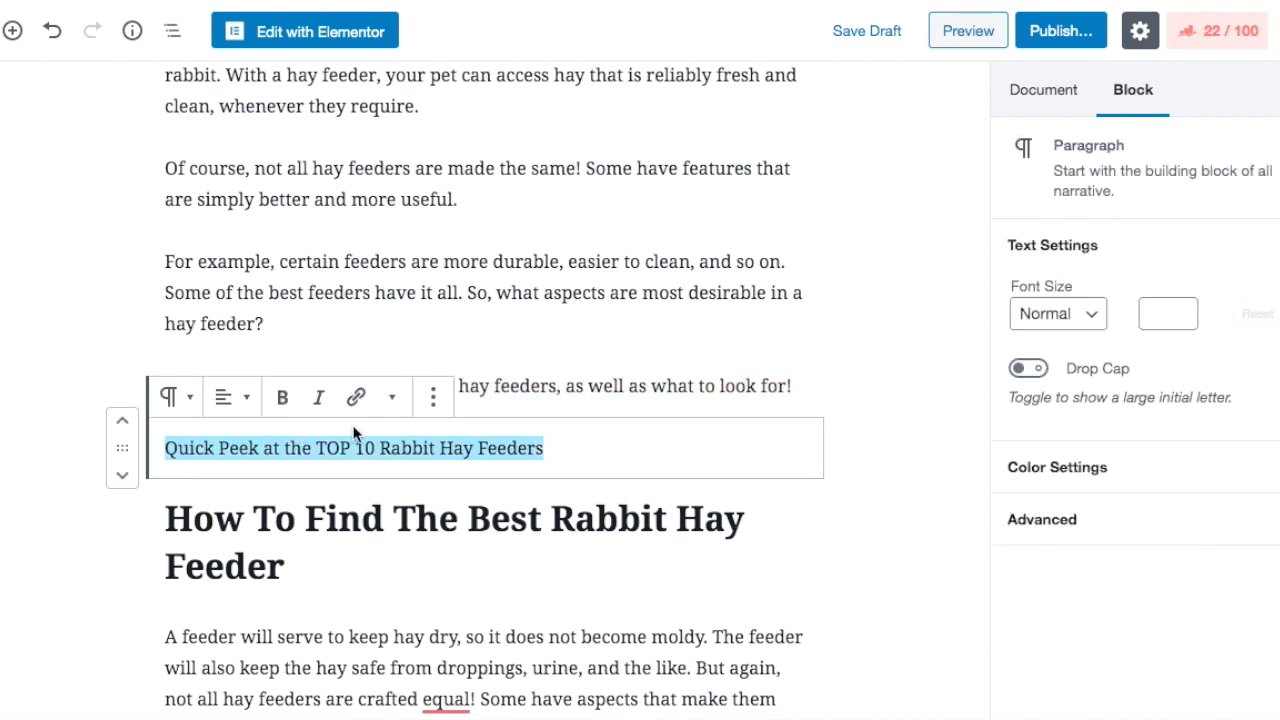
click(283, 399)
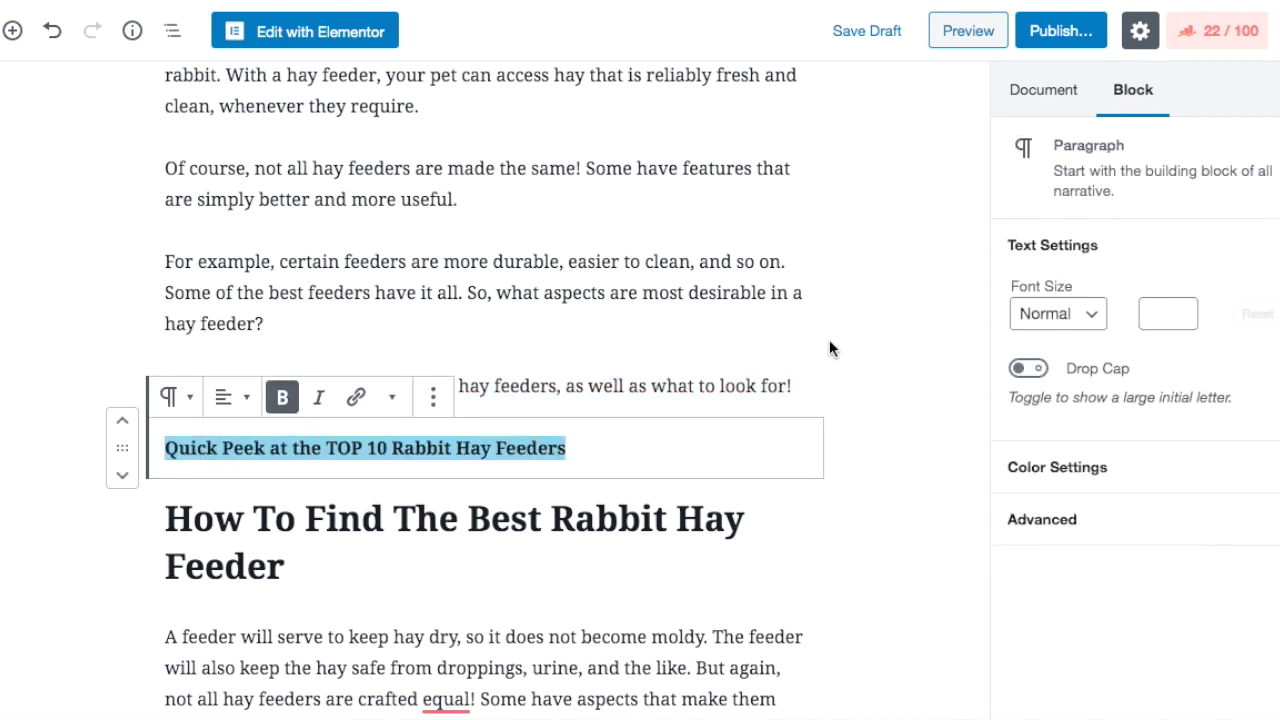
click(1078, 318)
click(1070, 331)
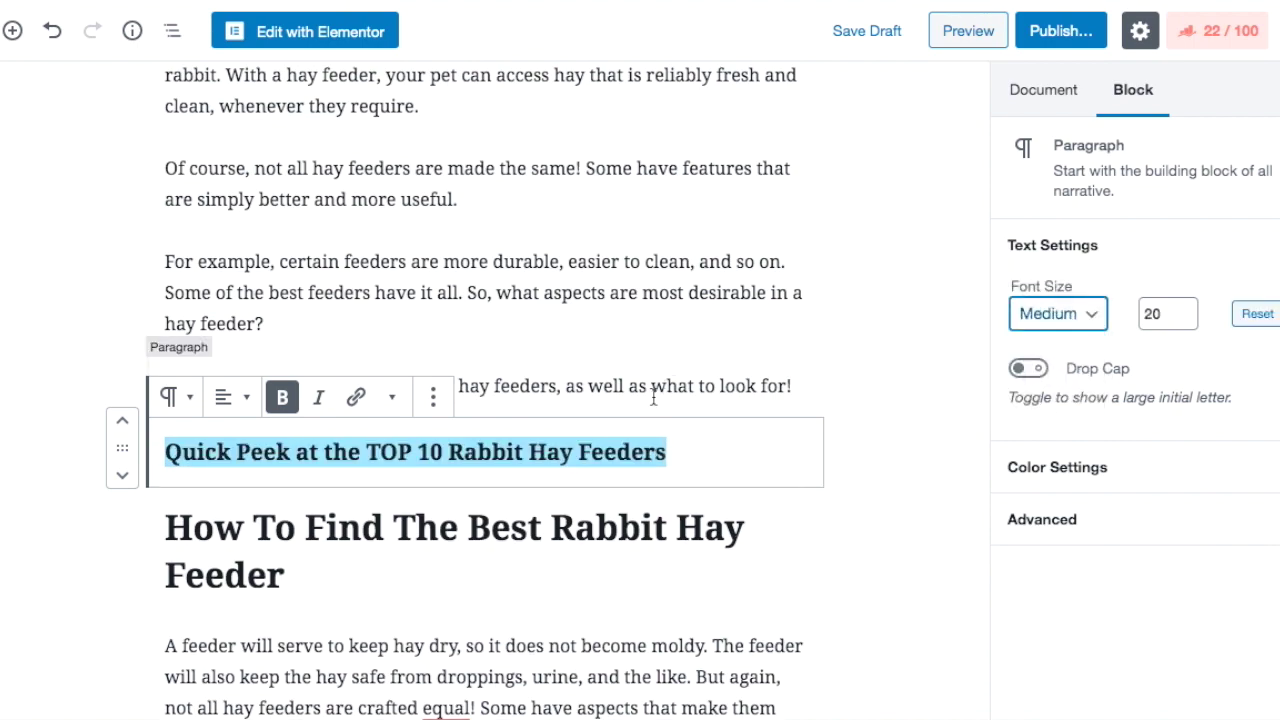
key(Up)
Switch the Content Egg Pro Amazon module to the list template and copy its shortcode [content-egg module=Amazon template=list]
scroll(405, 588, down, 20)
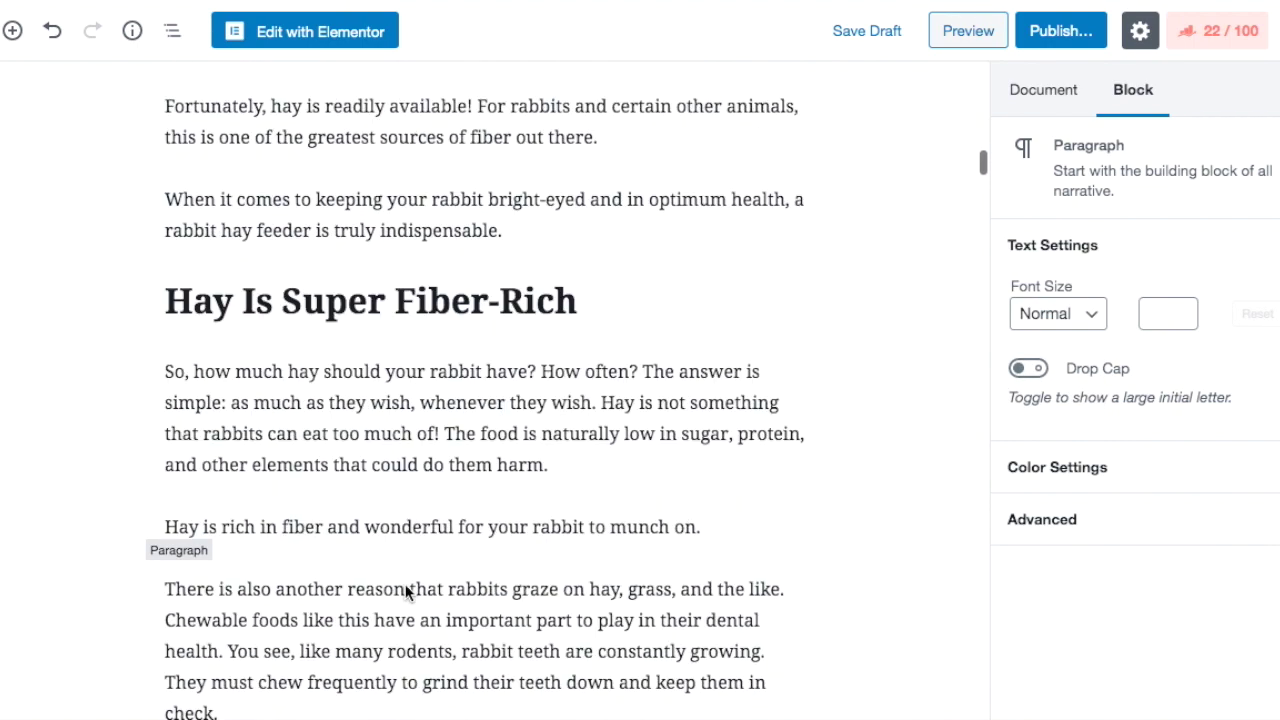
scroll(405, 588, down, 20)
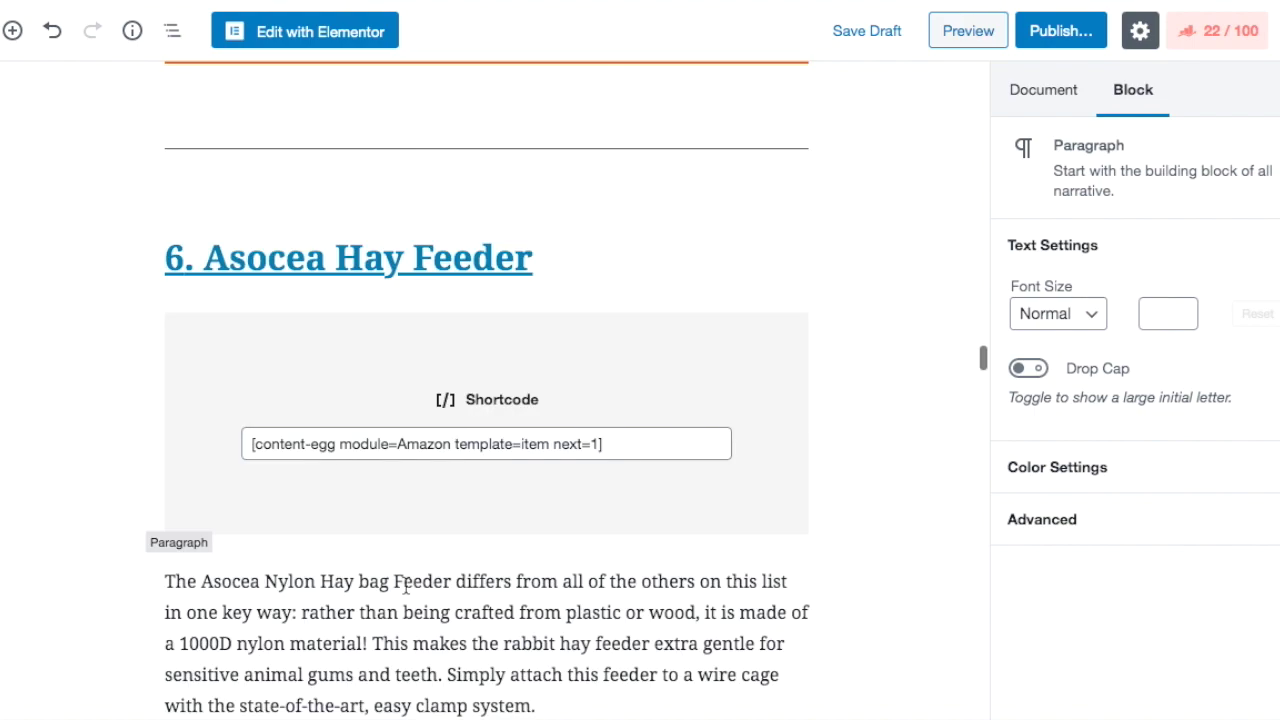
scroll(405, 585, down, 20)
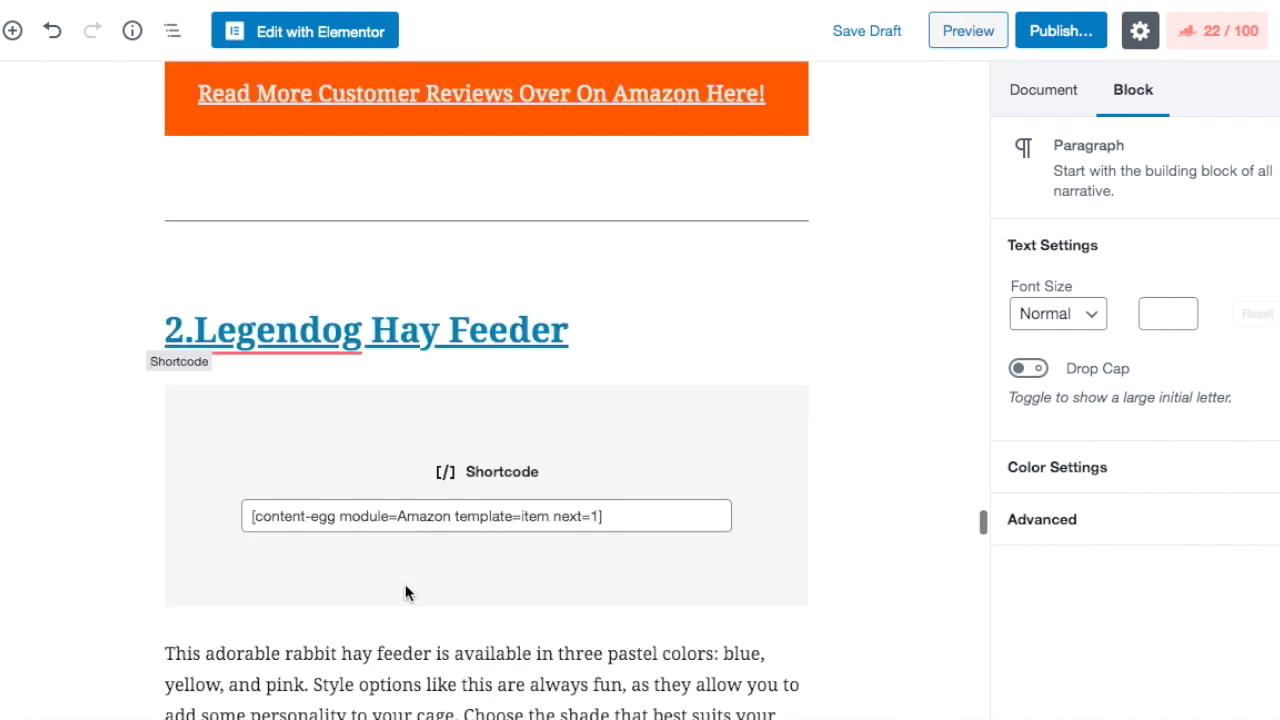
scroll(405, 585, down, 20)
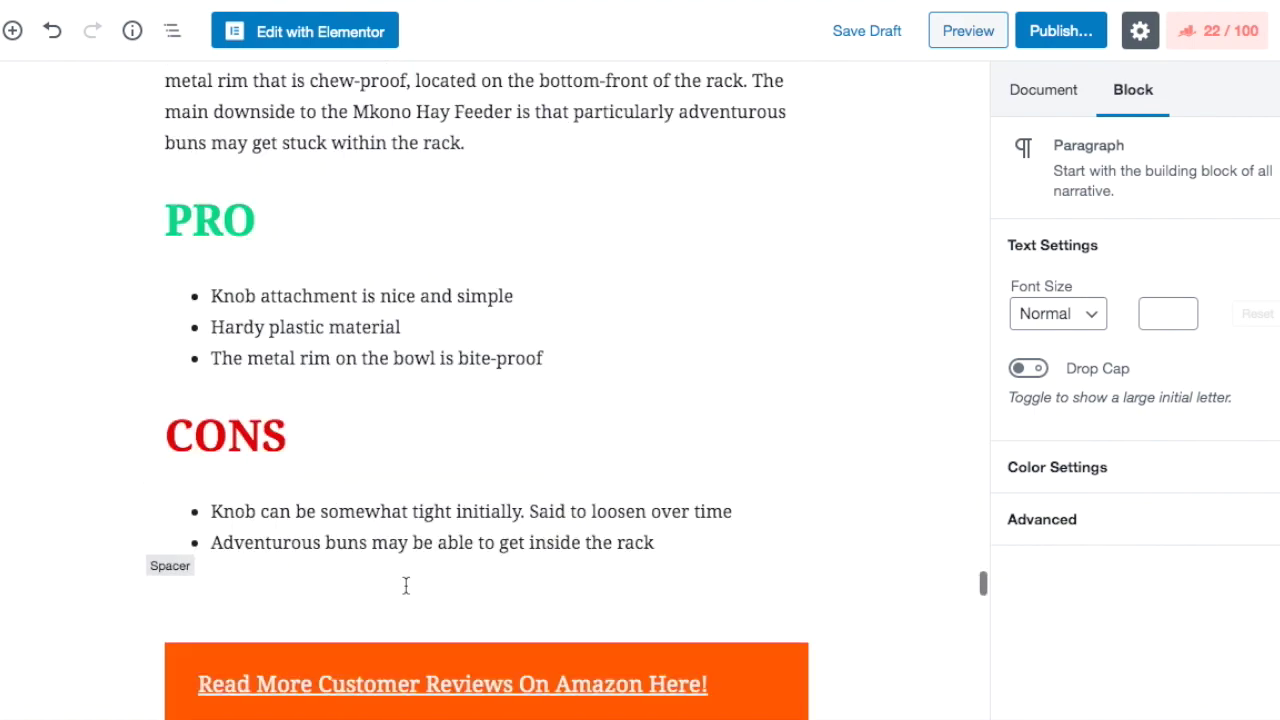
scroll(406, 587, down, 20)
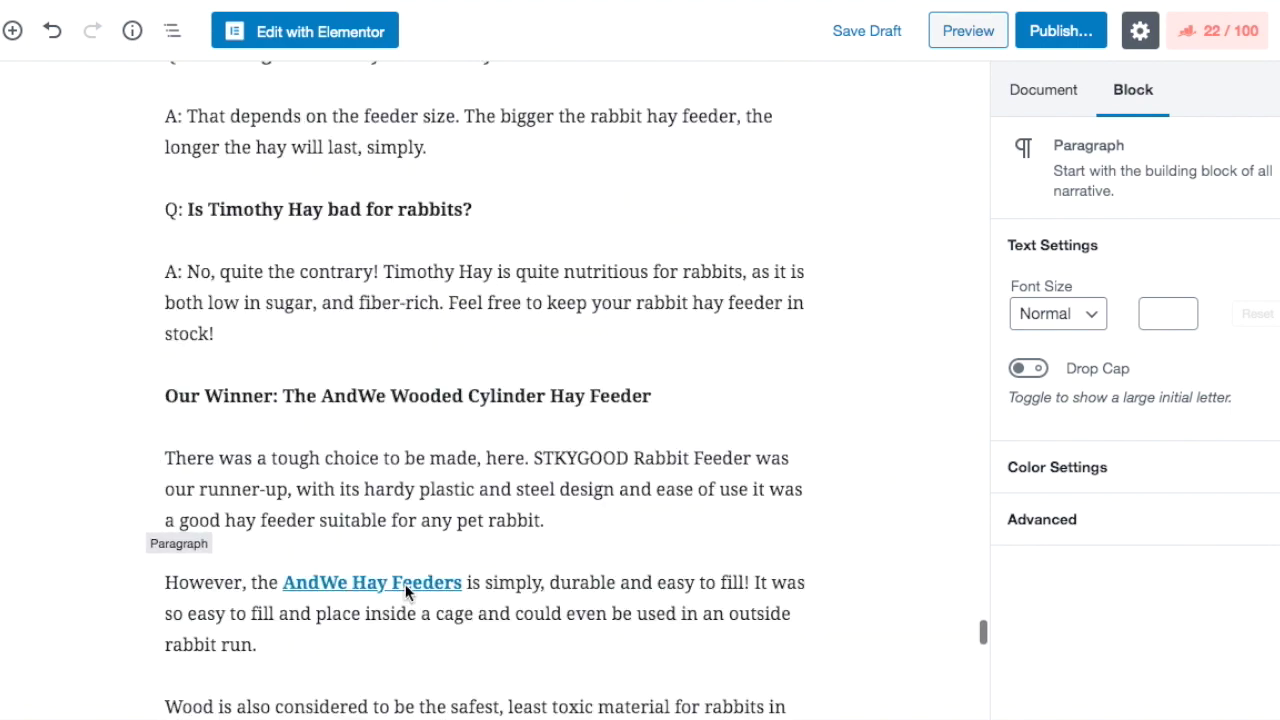
scroll(406, 590, down, 5)
scroll(300, 540, down, 3)
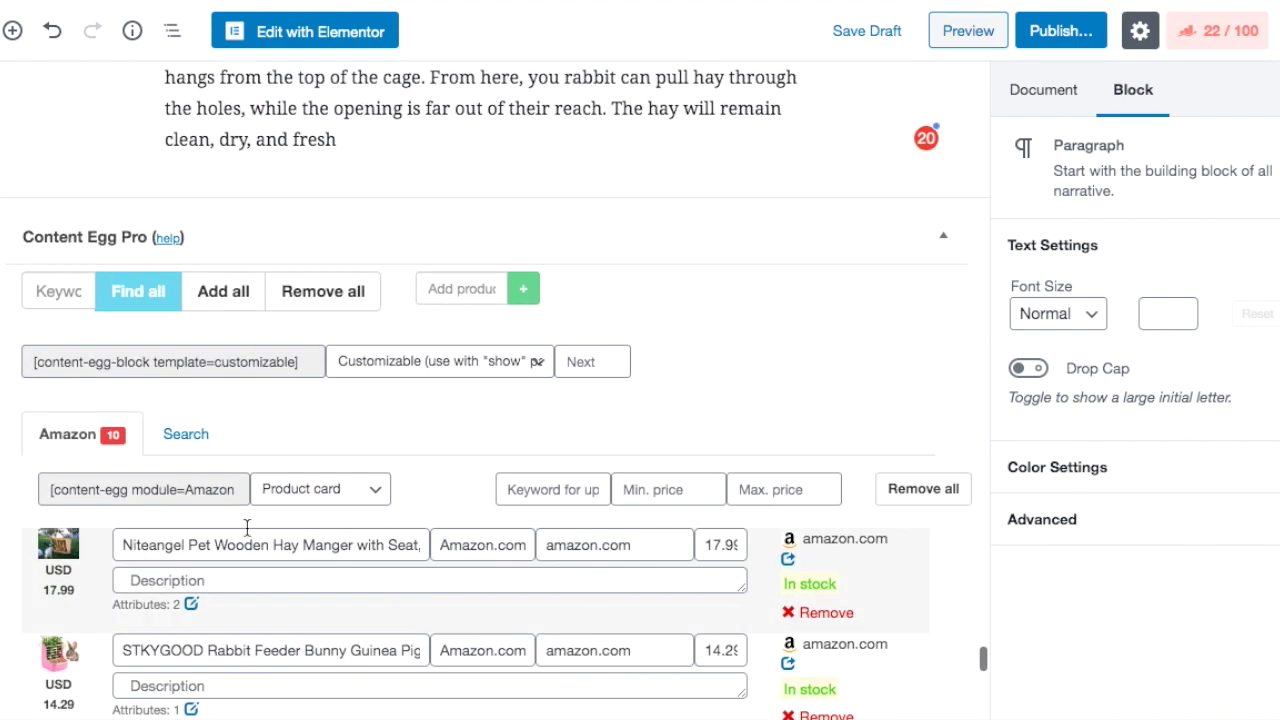
click(298, 500)
click(300, 504)
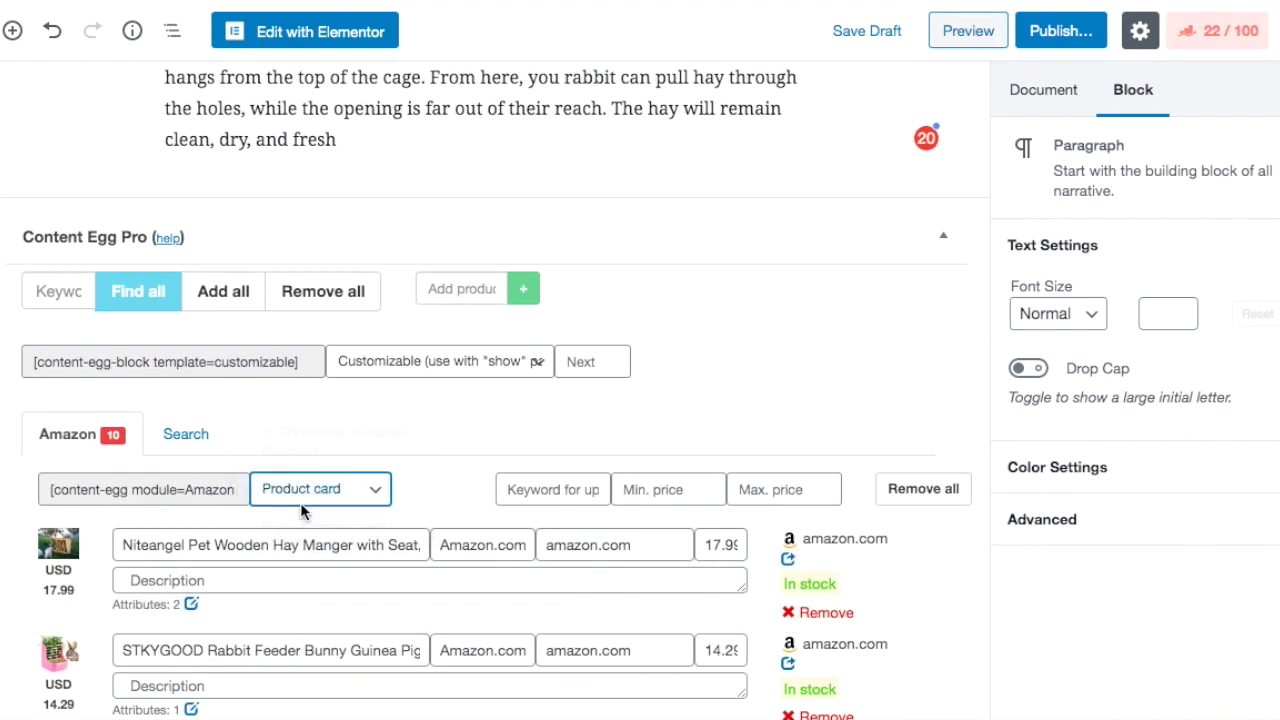
click(194, 508)
right_click(194, 508)
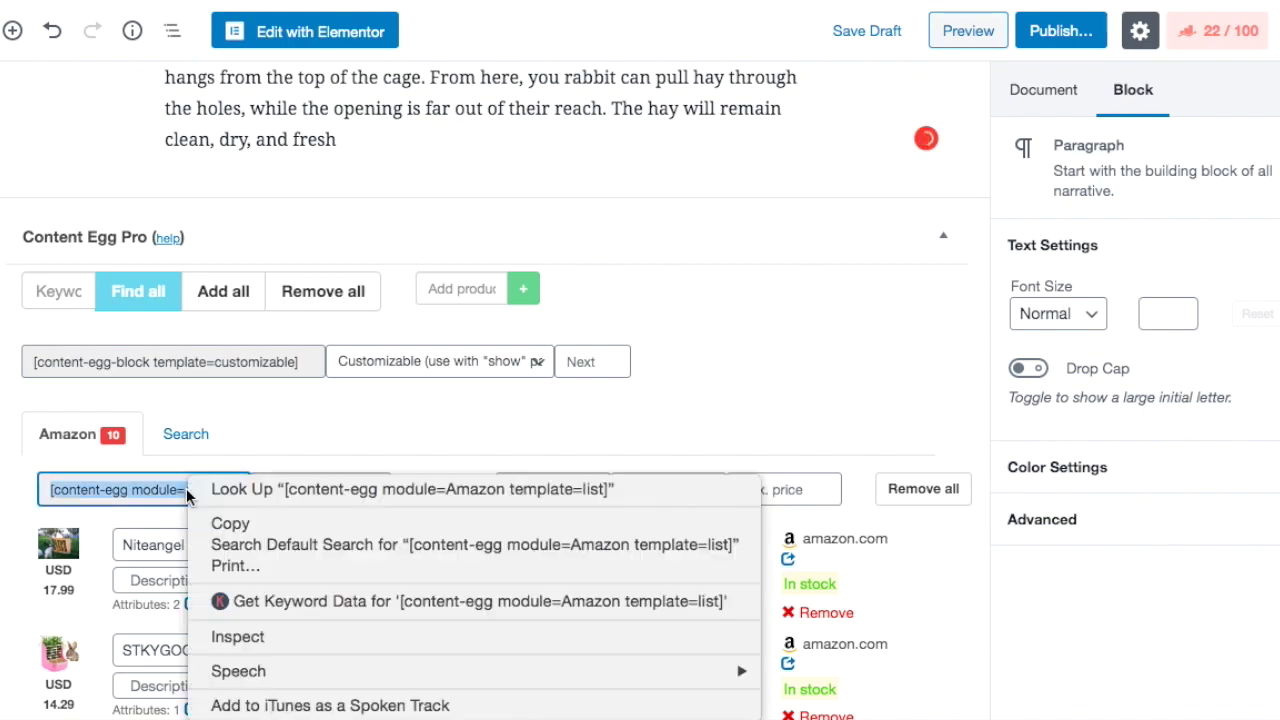
click(229, 523)
Return to the "Quick Peek at the TOP 10 Rabbit Hay Feeders" line in the post's introduction with the copied list shortcode
scroll(426, 200, up, 20)
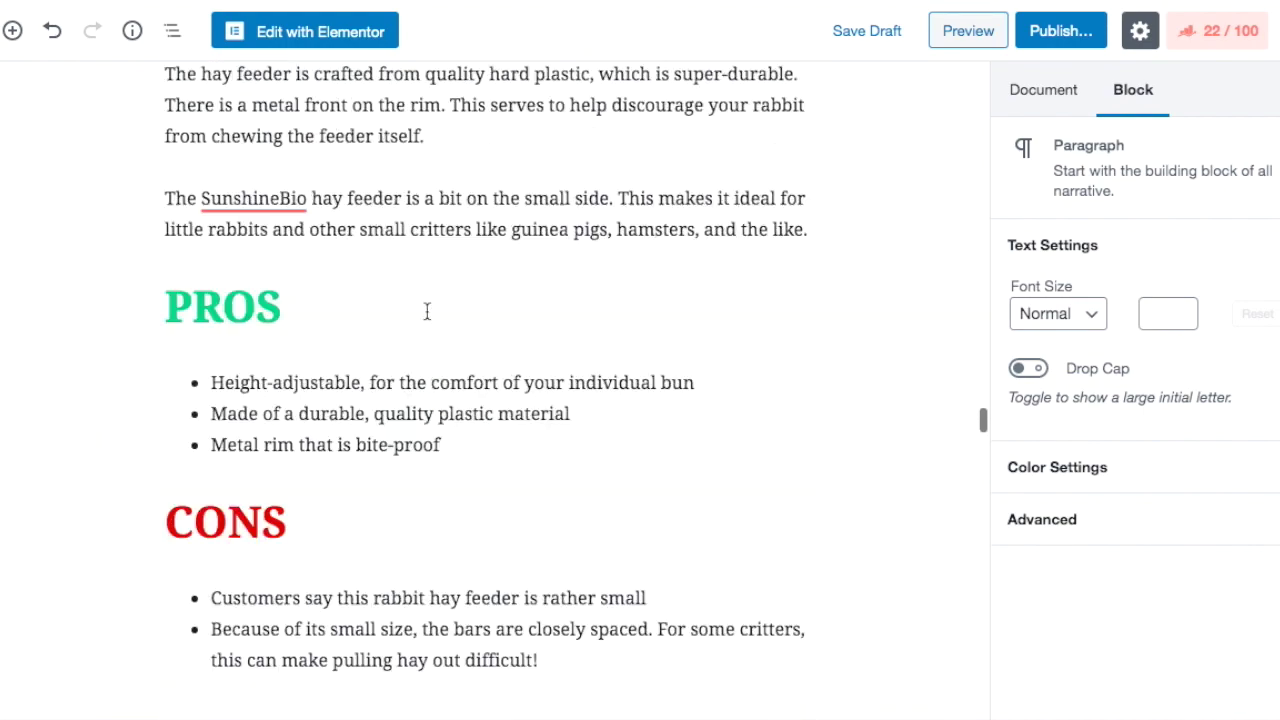
scroll(426, 360, up, 20)
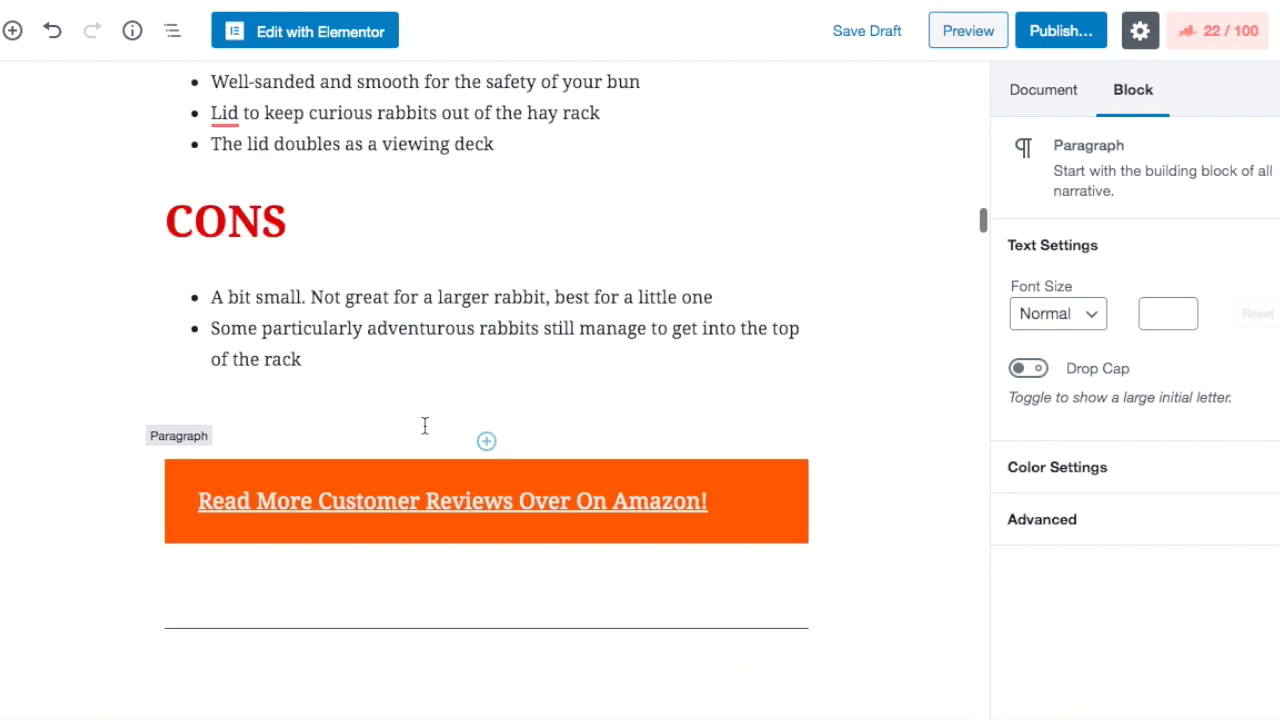
Insert a Shortcode block below the "Quick Peek at the TOP 10 Rabbit Hay Feeders" heading containing [content-egg module=Amazon template=list]
scroll(420, 455, up, 20)
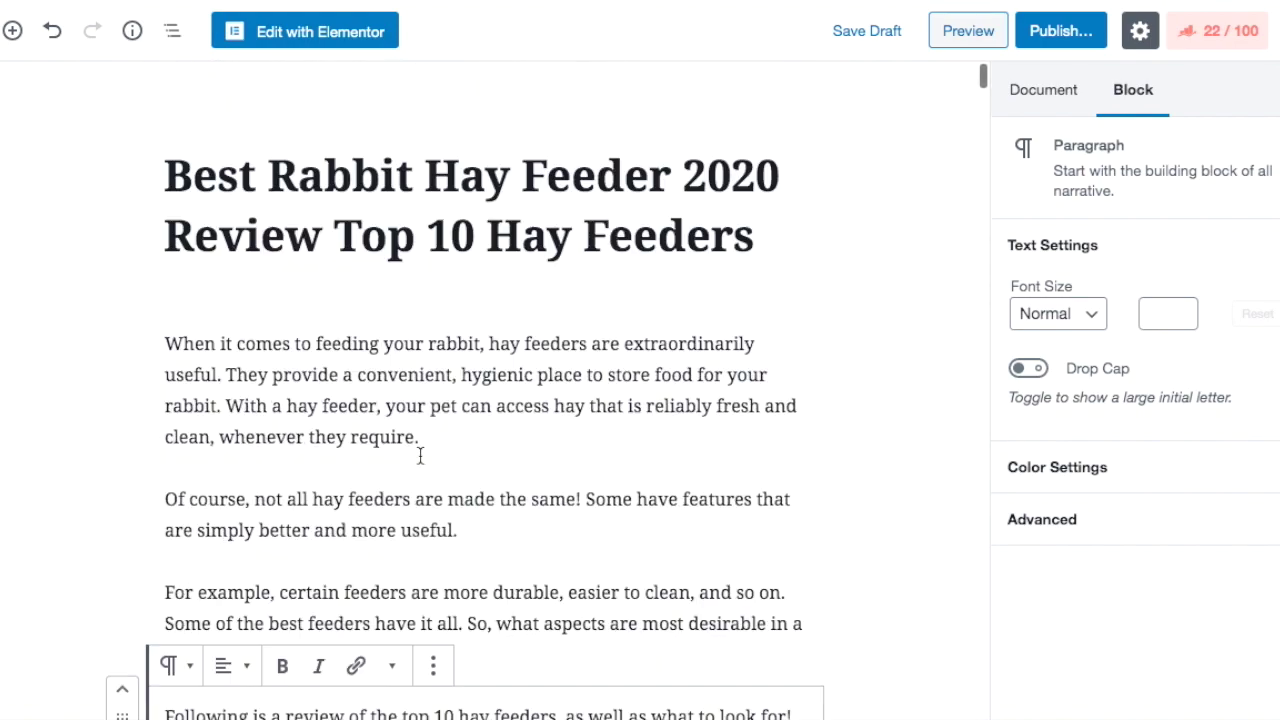
scroll(419, 461, down, 5)
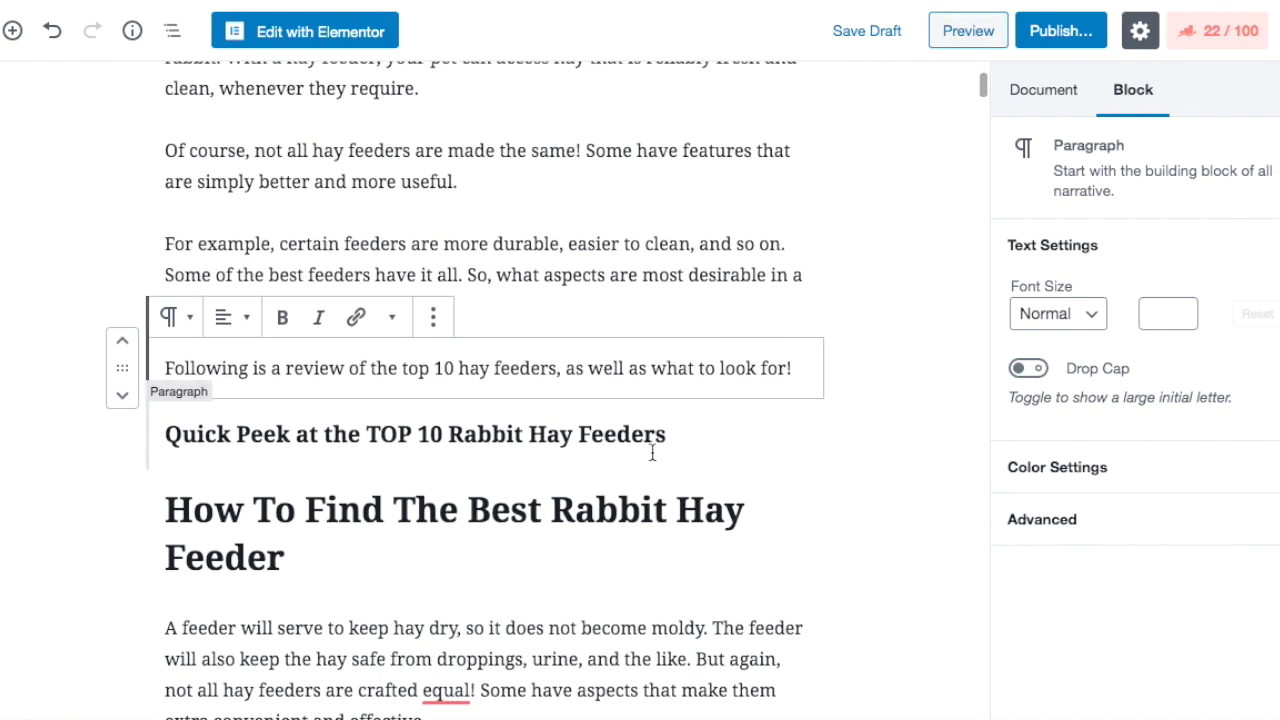
click(486, 469)
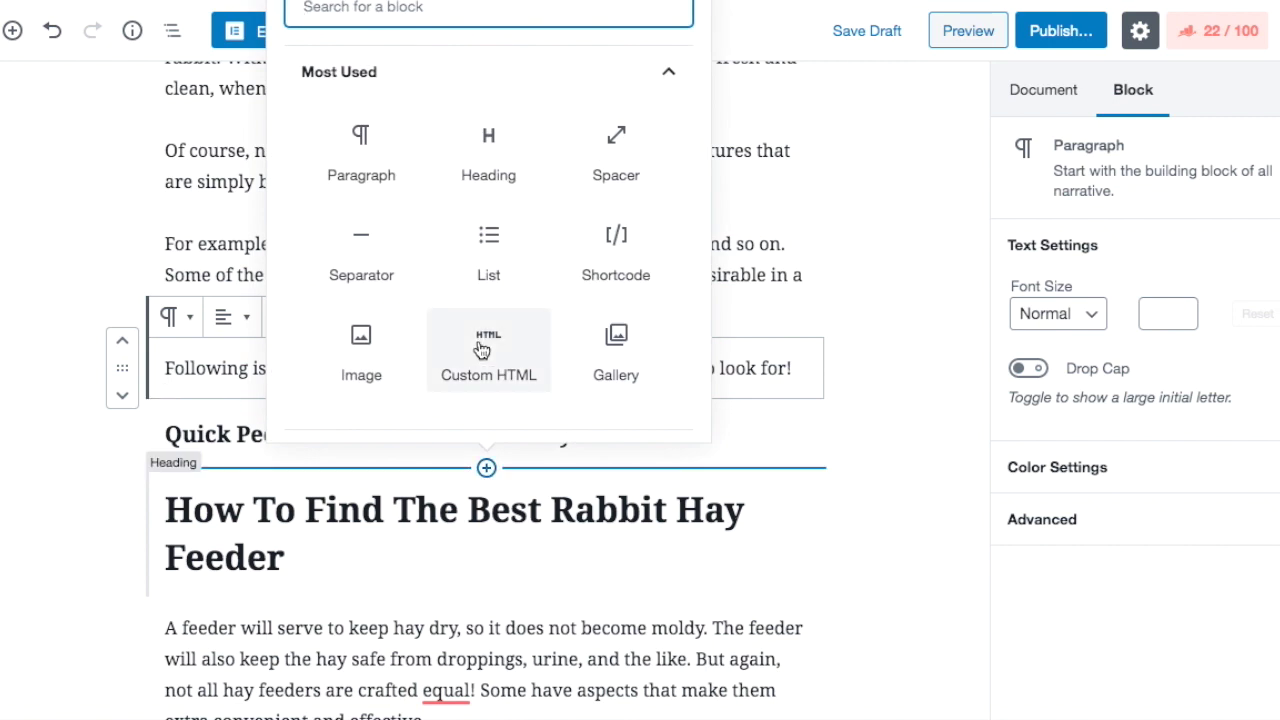
key(Return)
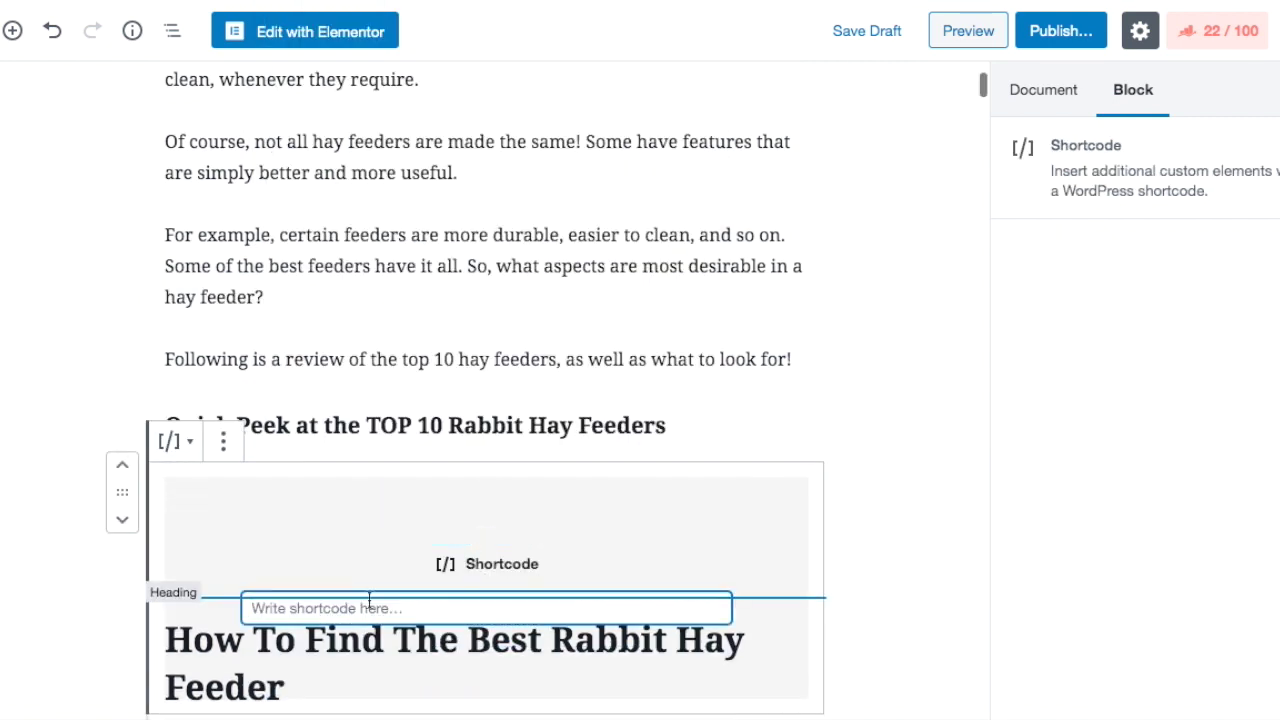
key(ctrl+v)
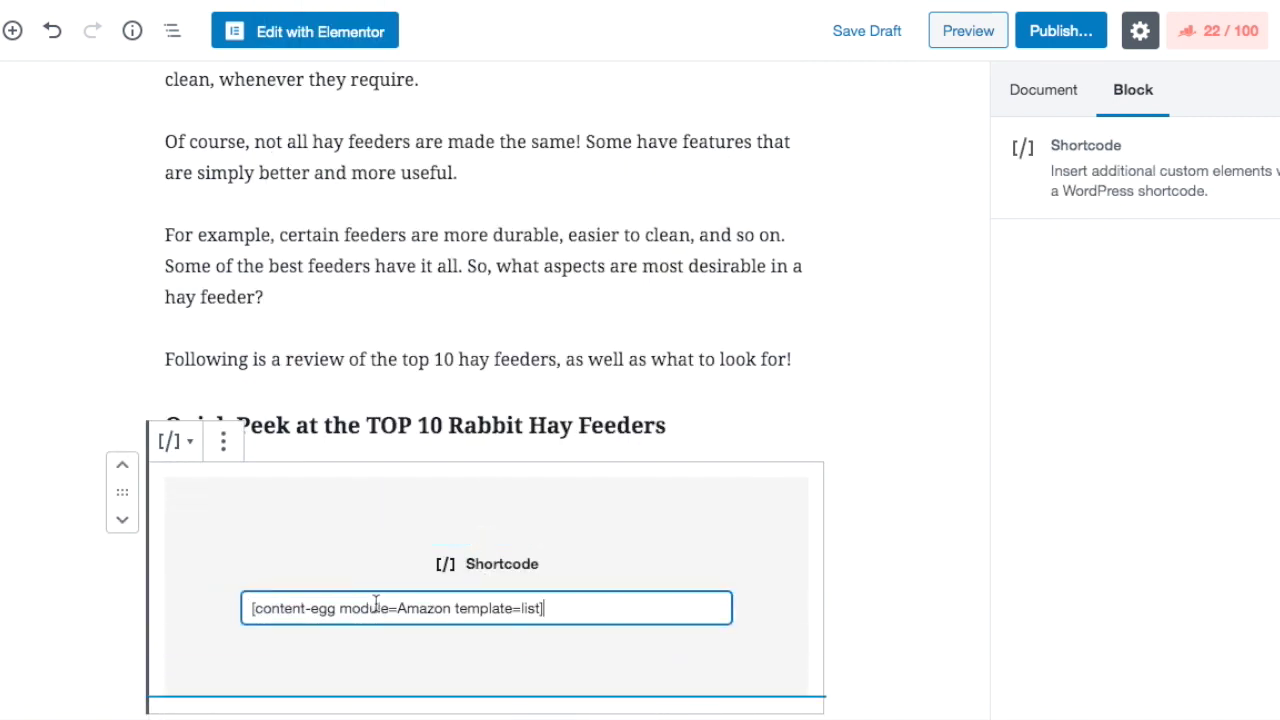
Save the post as a draft and open its preview
click(596, 359)
click(853, 36)
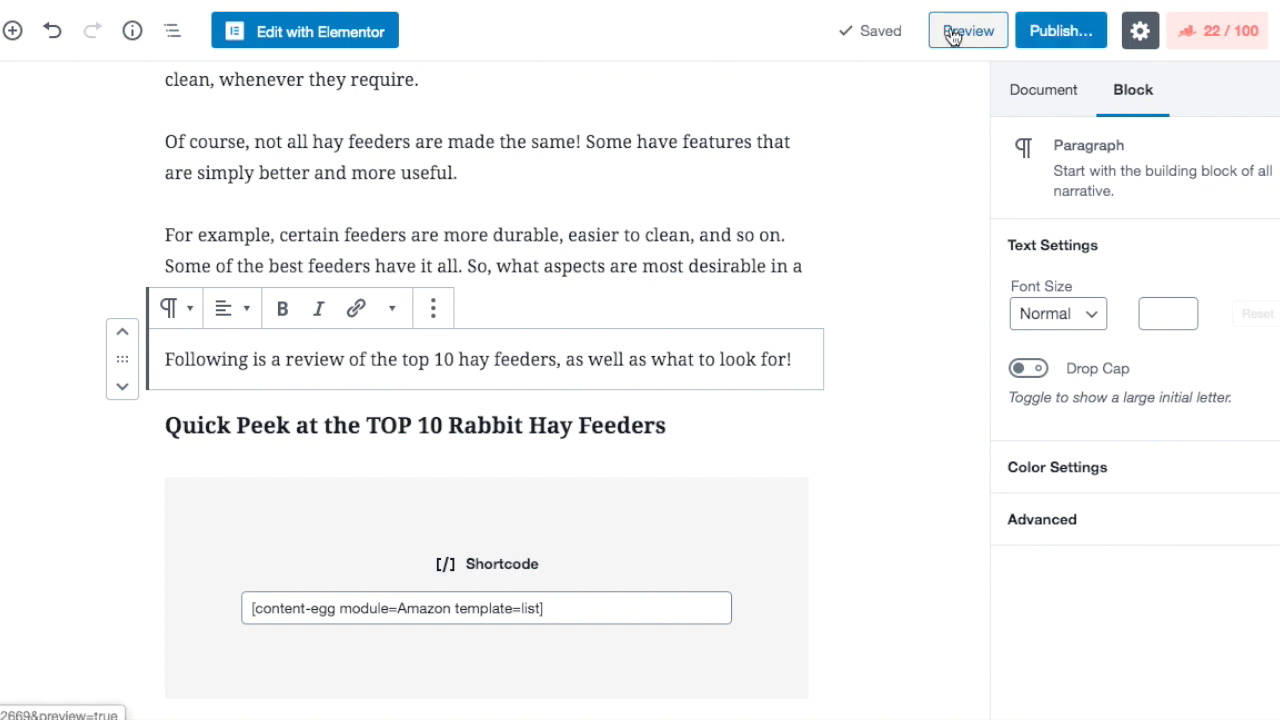
click(950, 36)
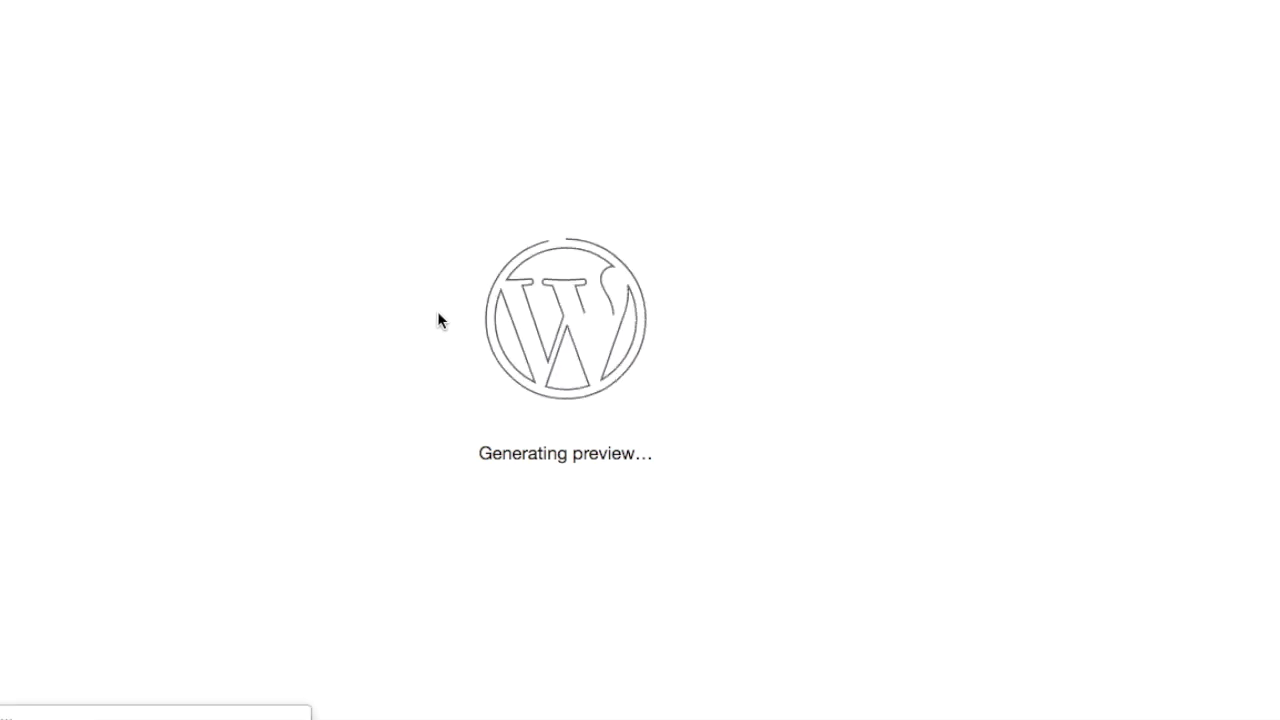
Examine the previewed article from the quick-peek product list through the individual feeder reviews to the FAQ section
scroll(417, 334, down, 8)
scroll(416, 333, down, 3)
scroll(417, 337, up, 4)
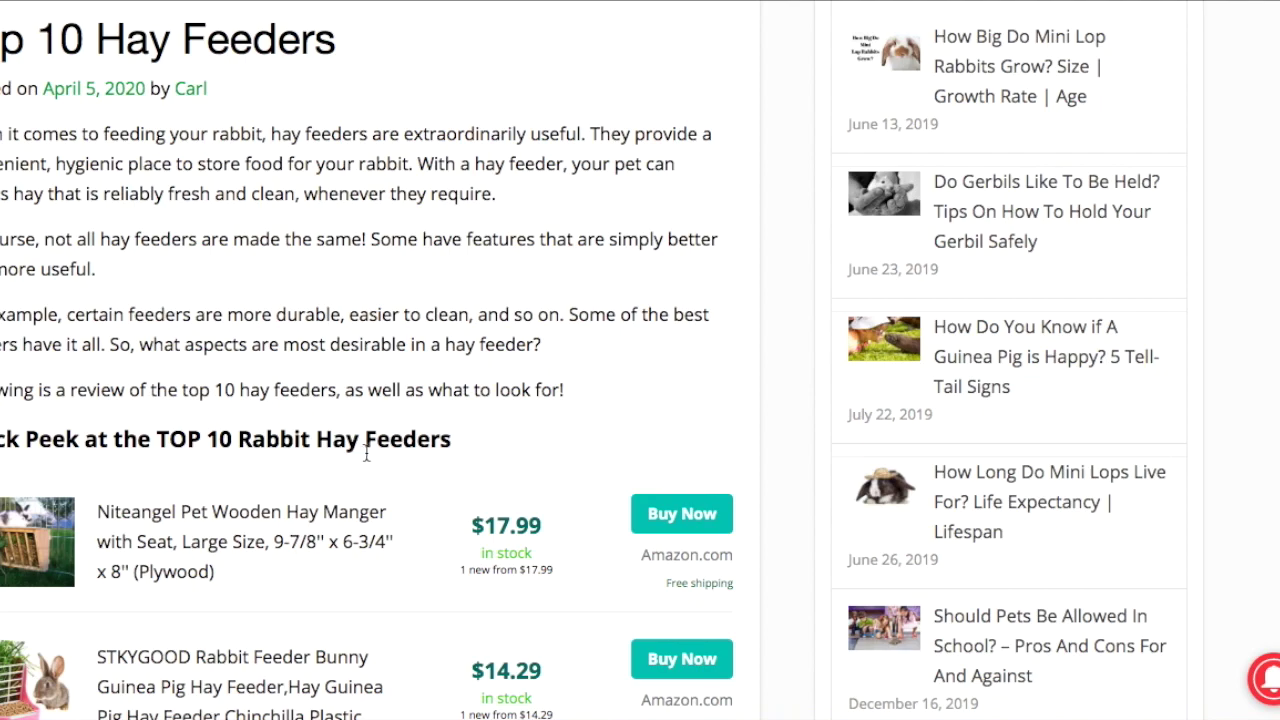
scroll(366, 455, down, 12)
scroll(365, 462, down, 10)
scroll(401, 200, down, 2)
scroll(397, 191, up, 2)
scroll(346, 291, down, 2)
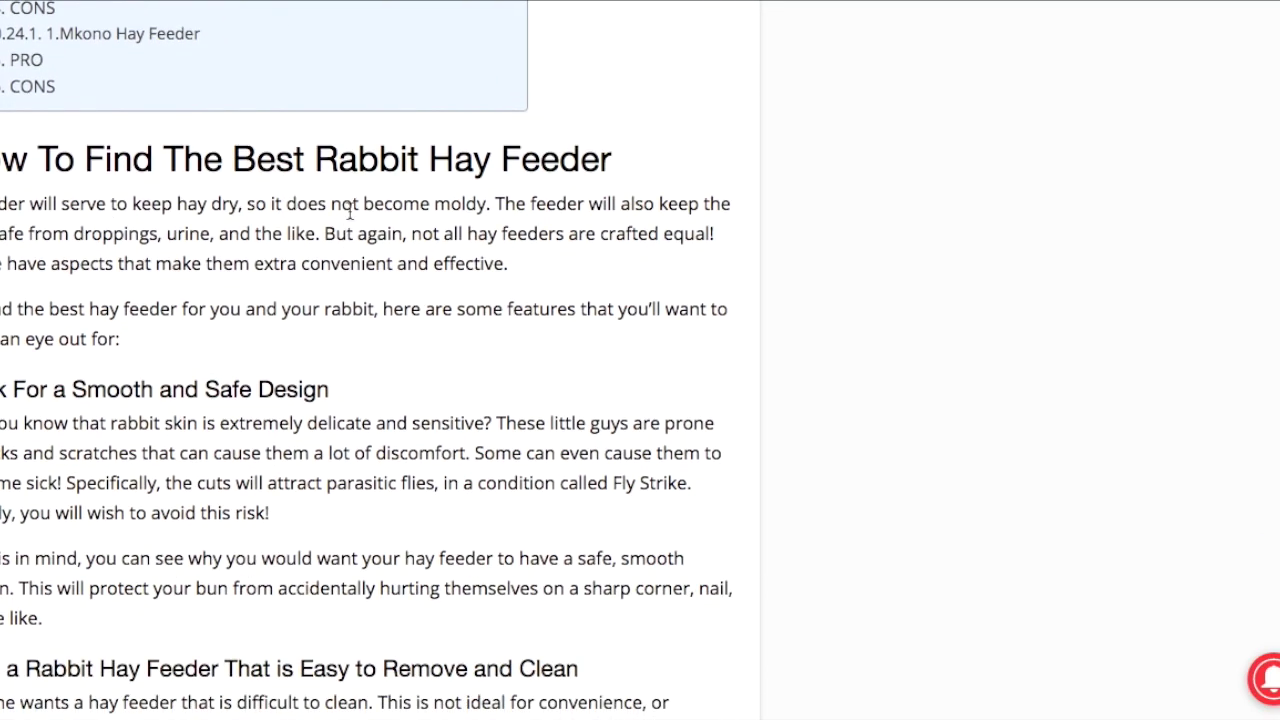
scroll(352, 216, down, 20)
scroll(354, 222, up, 5)
scroll(355, 218, down, 6)
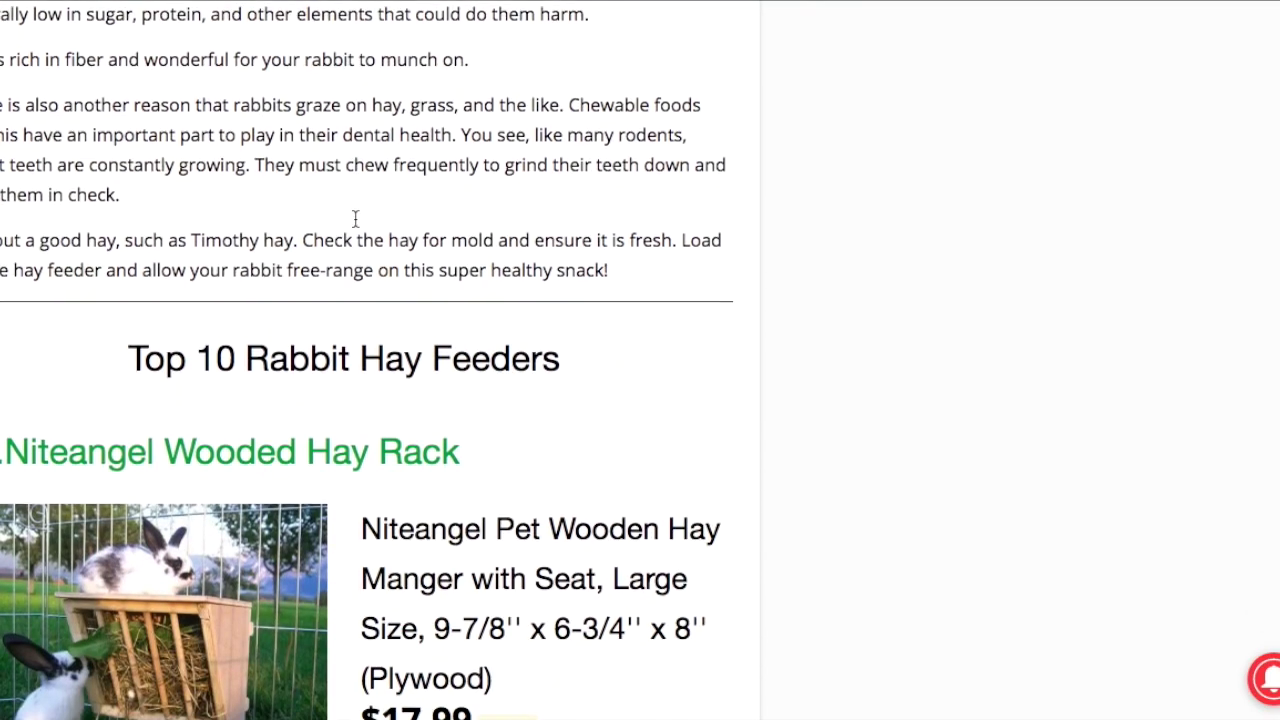
scroll(354, 217, down, 20)
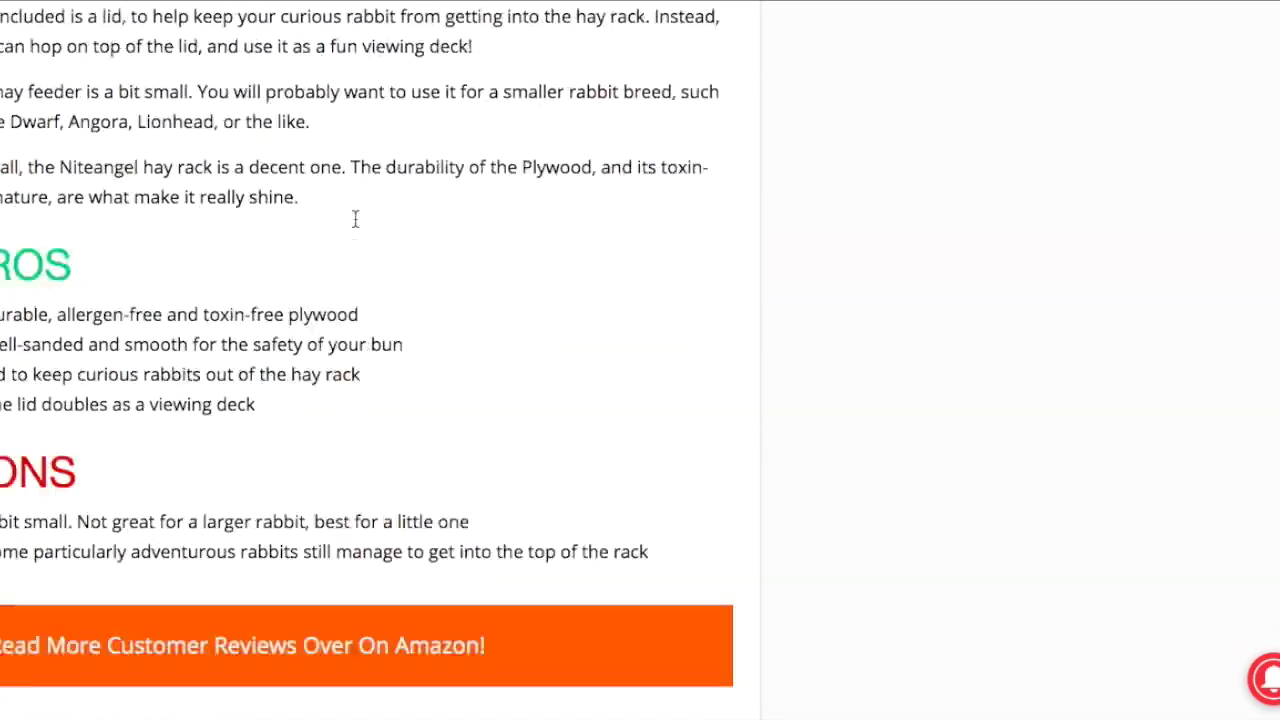
scroll(355, 220, down, 20)
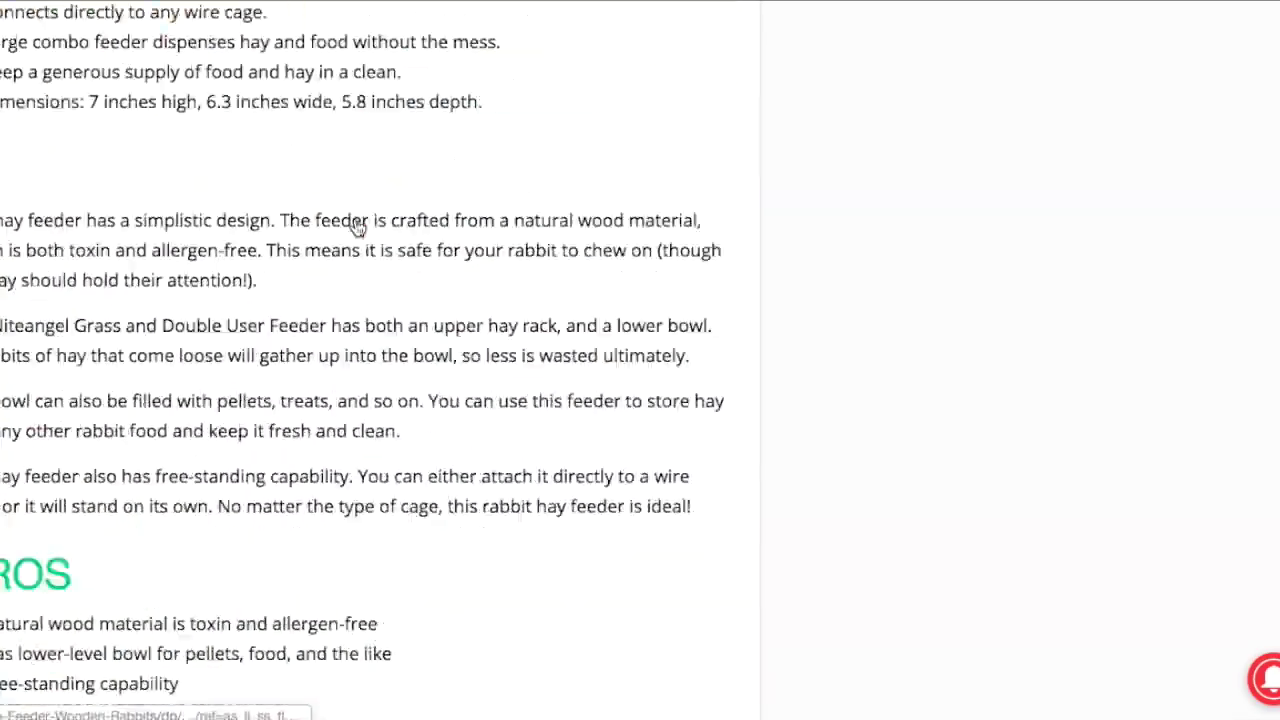
scroll(355, 222, down, 20)
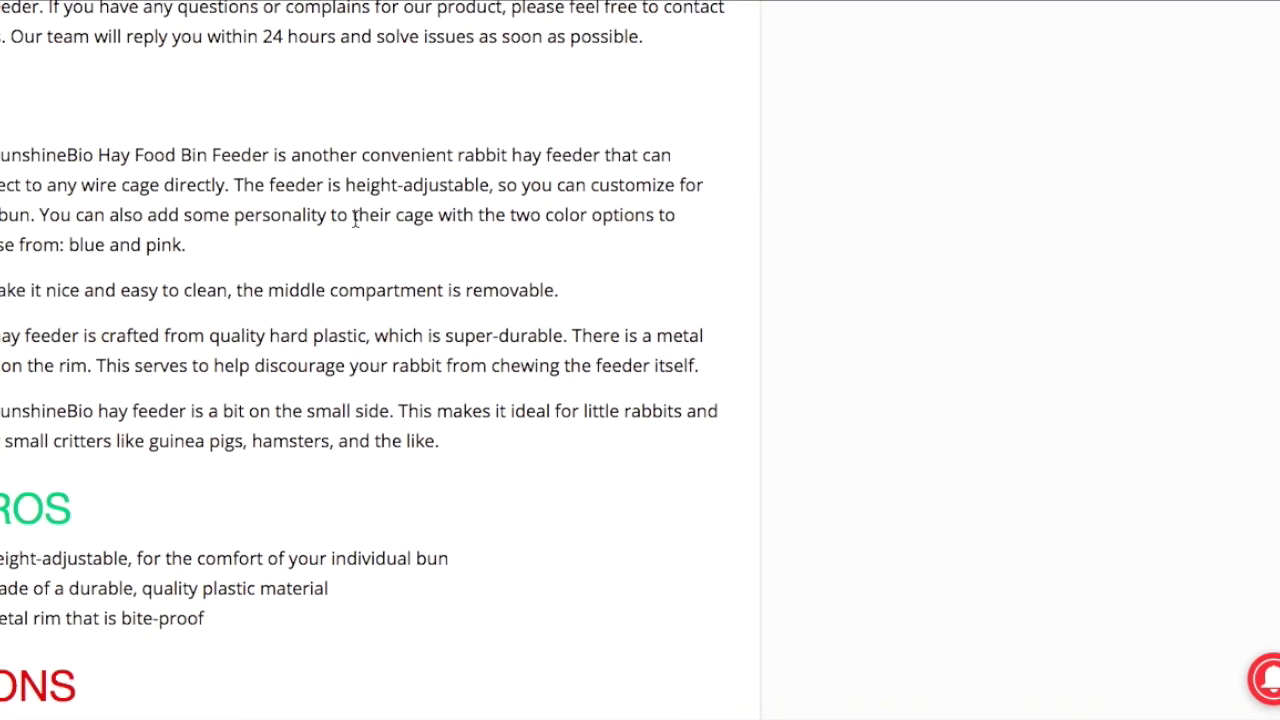
scroll(355, 219, down, 20)
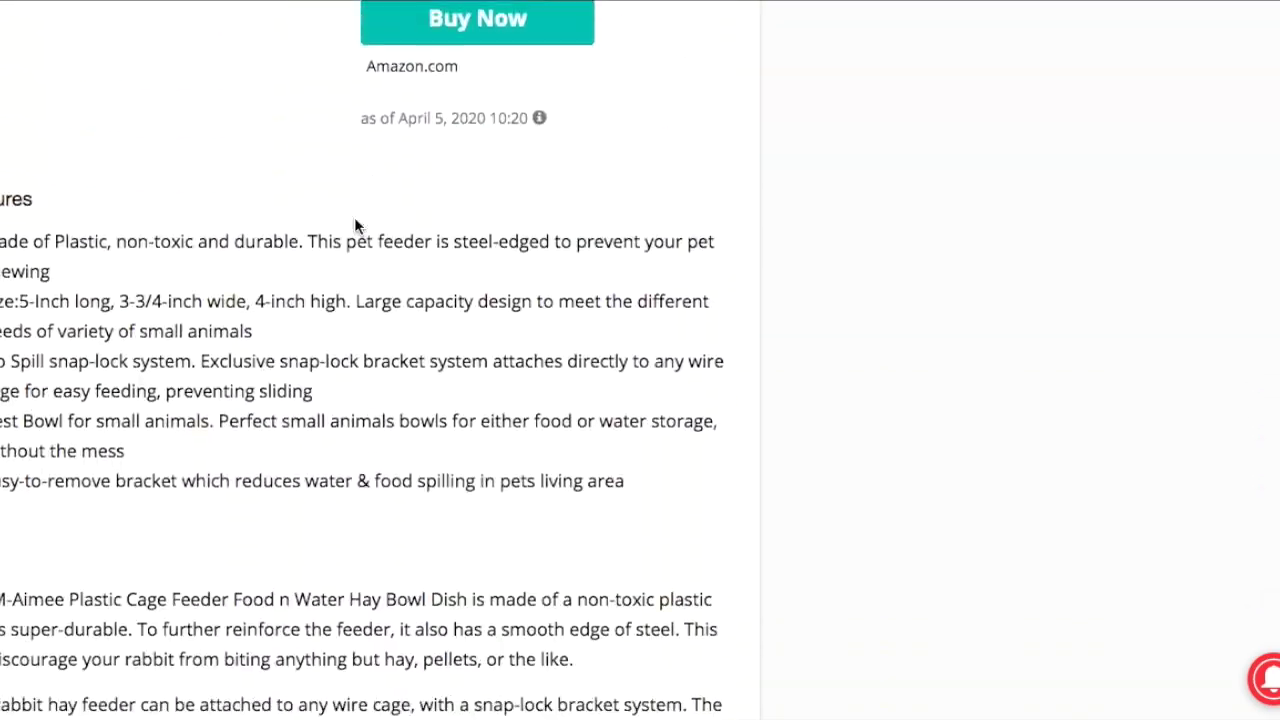
scroll(355, 226, down, 20)
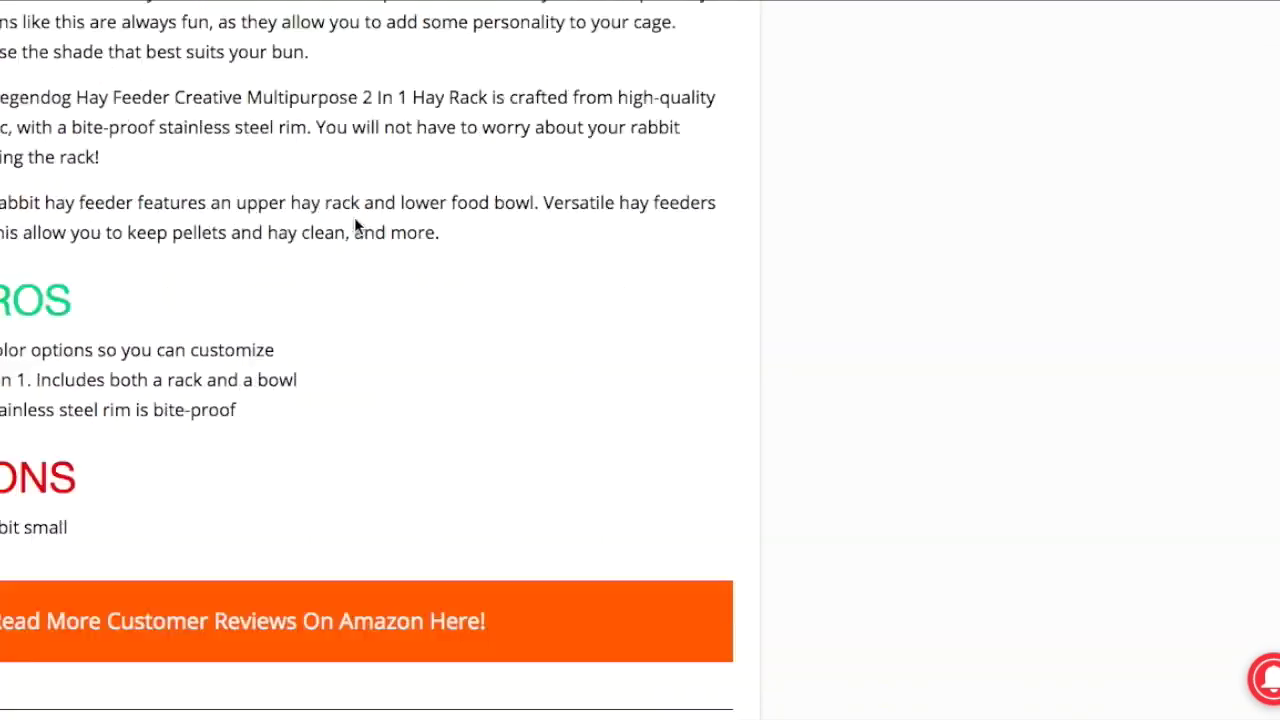
scroll(355, 222, down, 10)
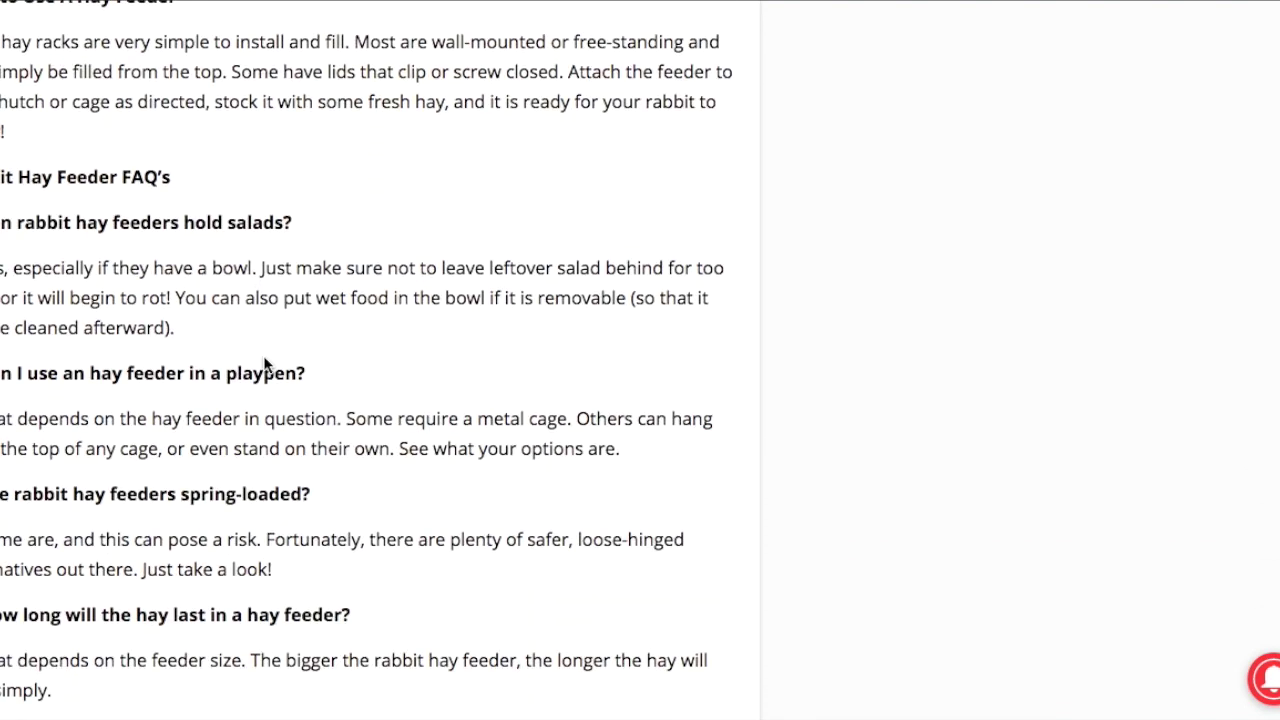
scroll(265, 365, up, 3)
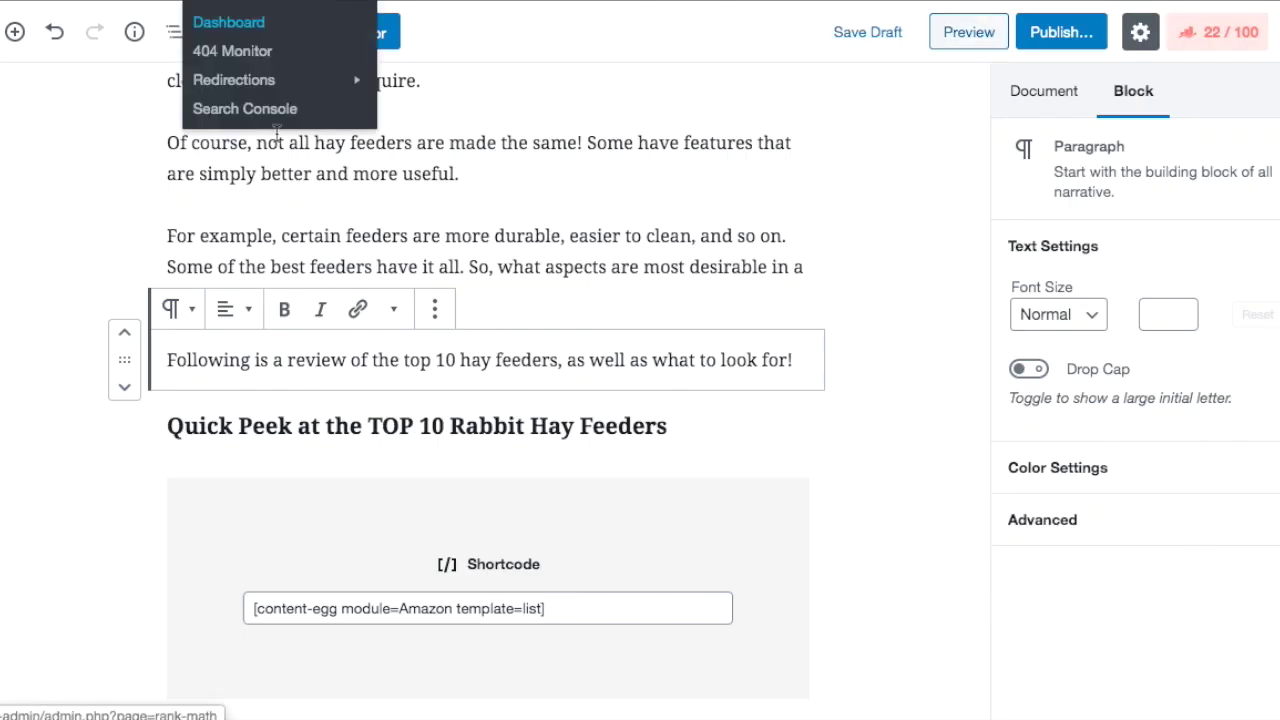
Look through the review sections in the post editor, down to the D.I.Y hay rack section
scroll(277, 312, down, 20)
scroll(277, 310, up, 10)
scroll(277, 310, down, 20)
scroll(277, 310, down, 20)
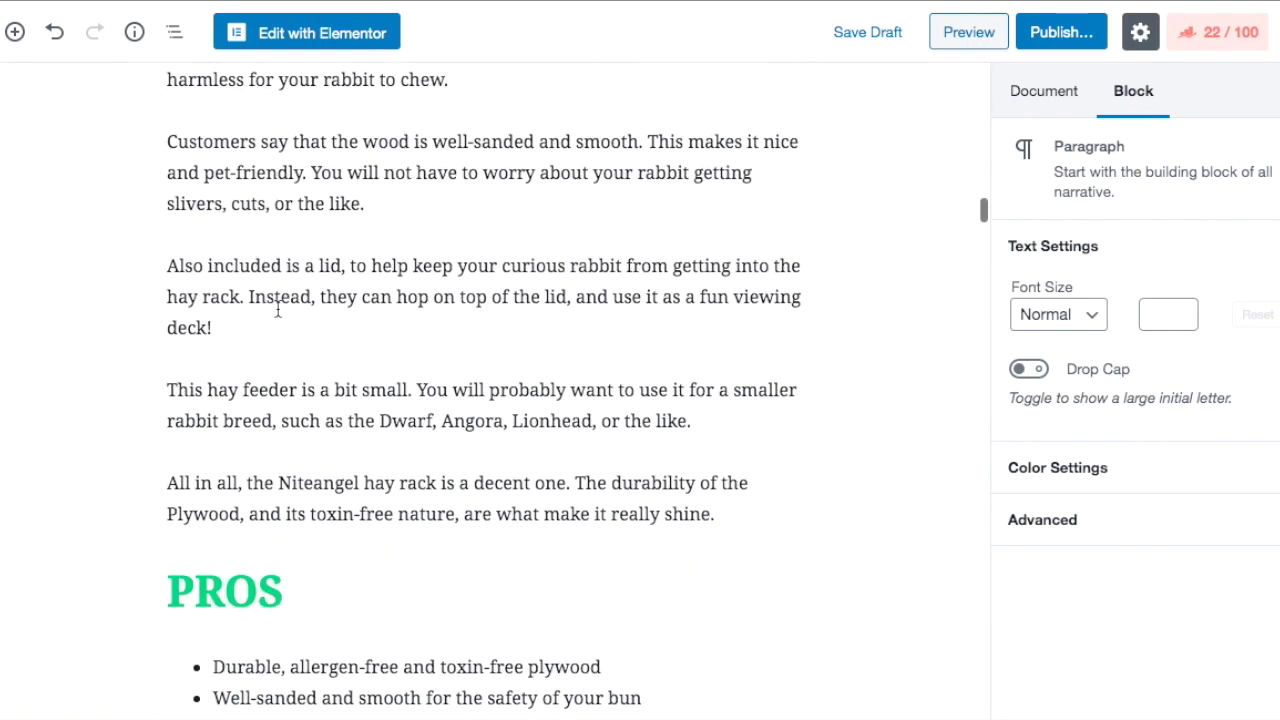
scroll(277, 309, down, 20)
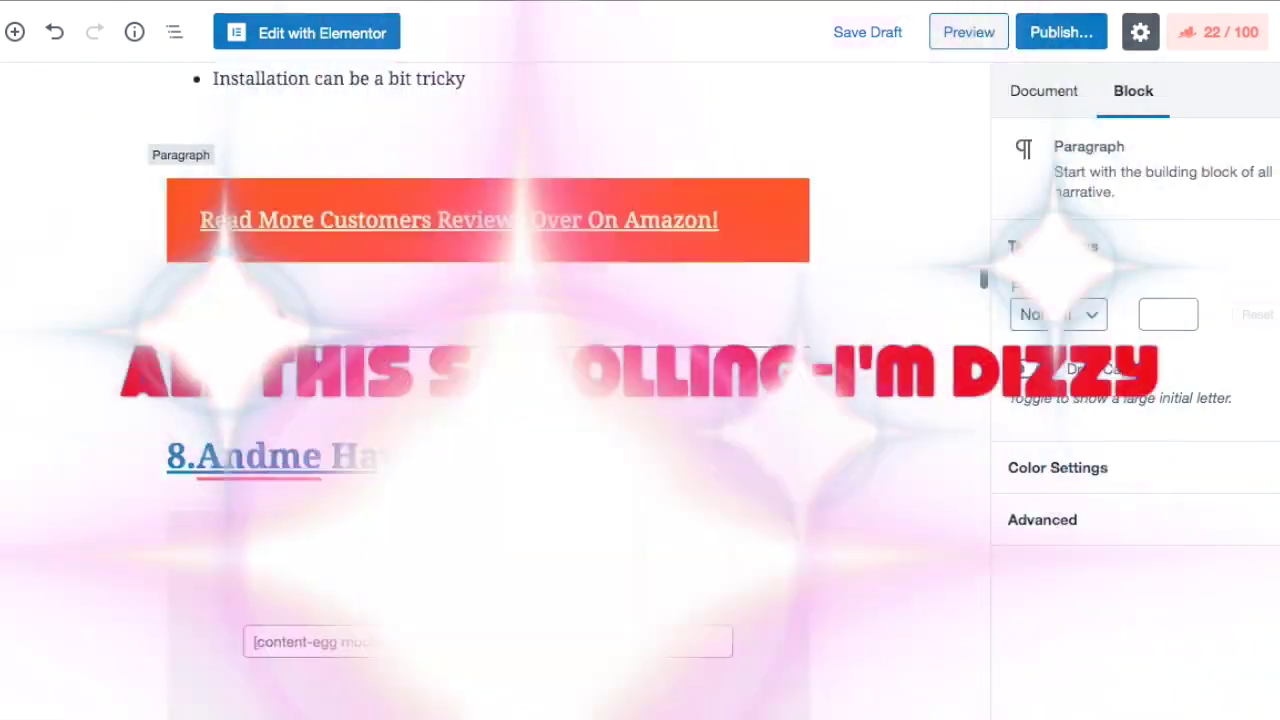
scroll(278, 309, up, 20)
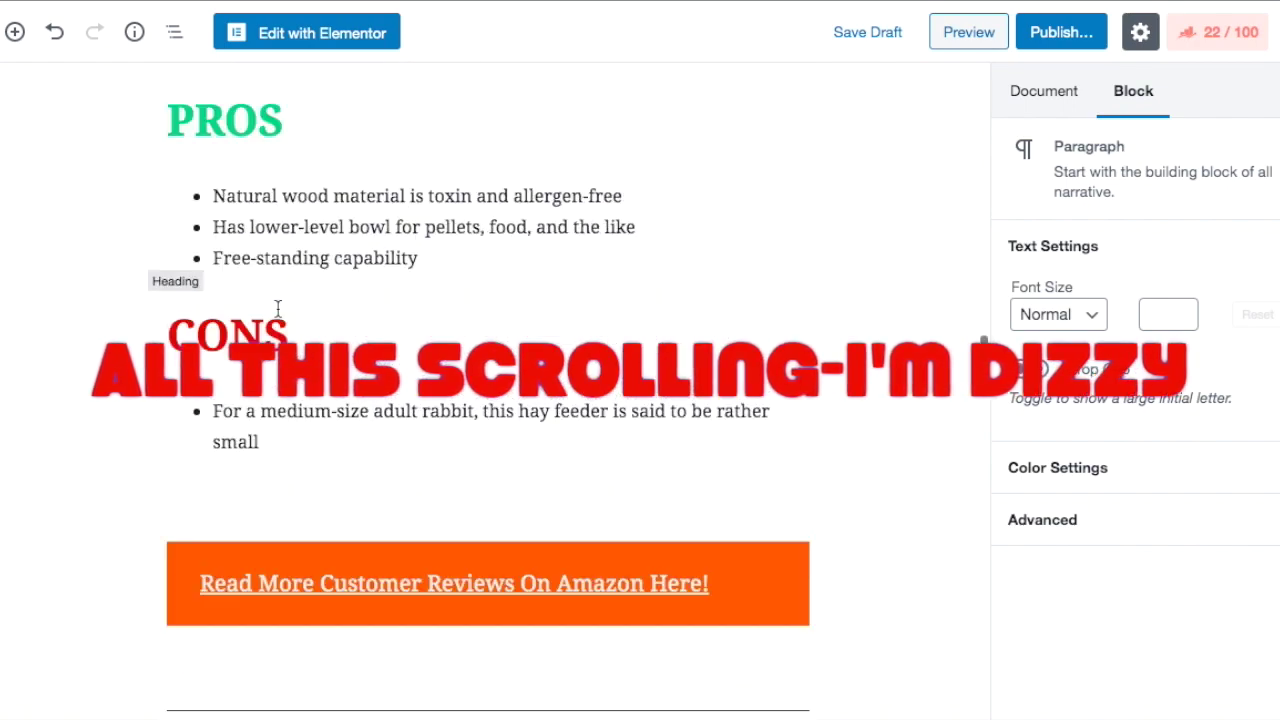
scroll(278, 316, up, 12)
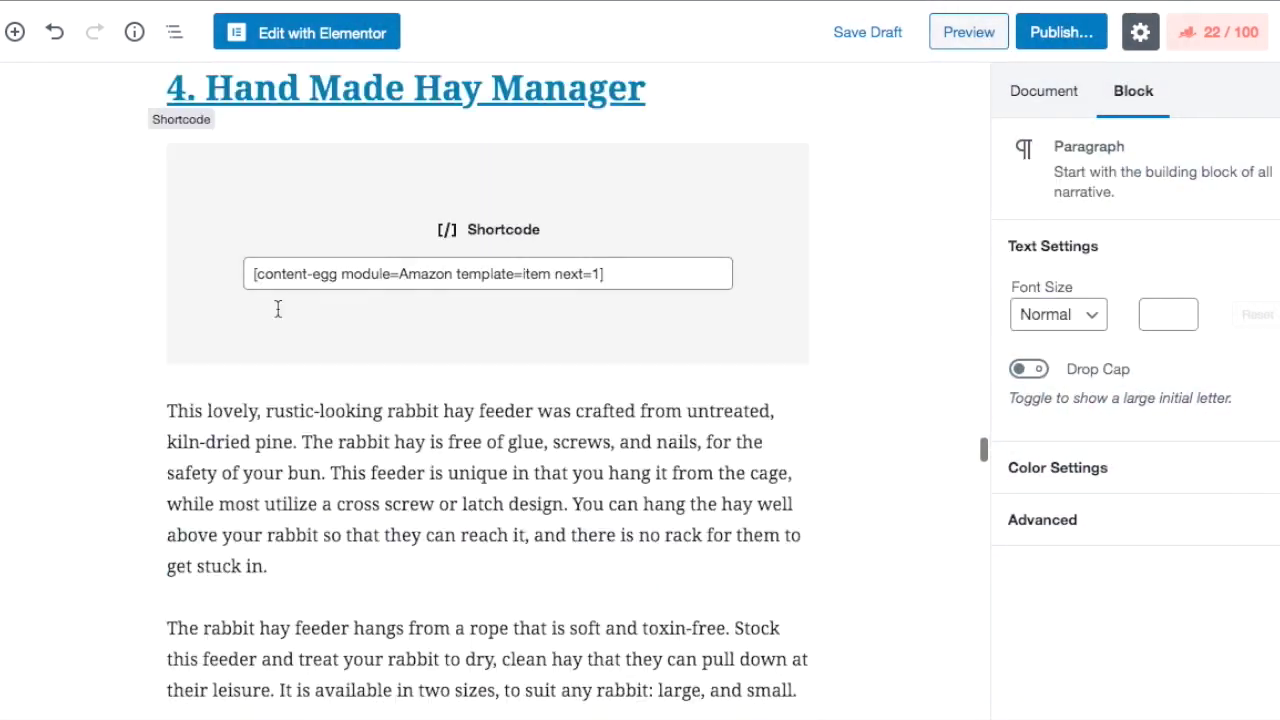
scroll(278, 310, up, 10)
scroll(277, 307, down, 20)
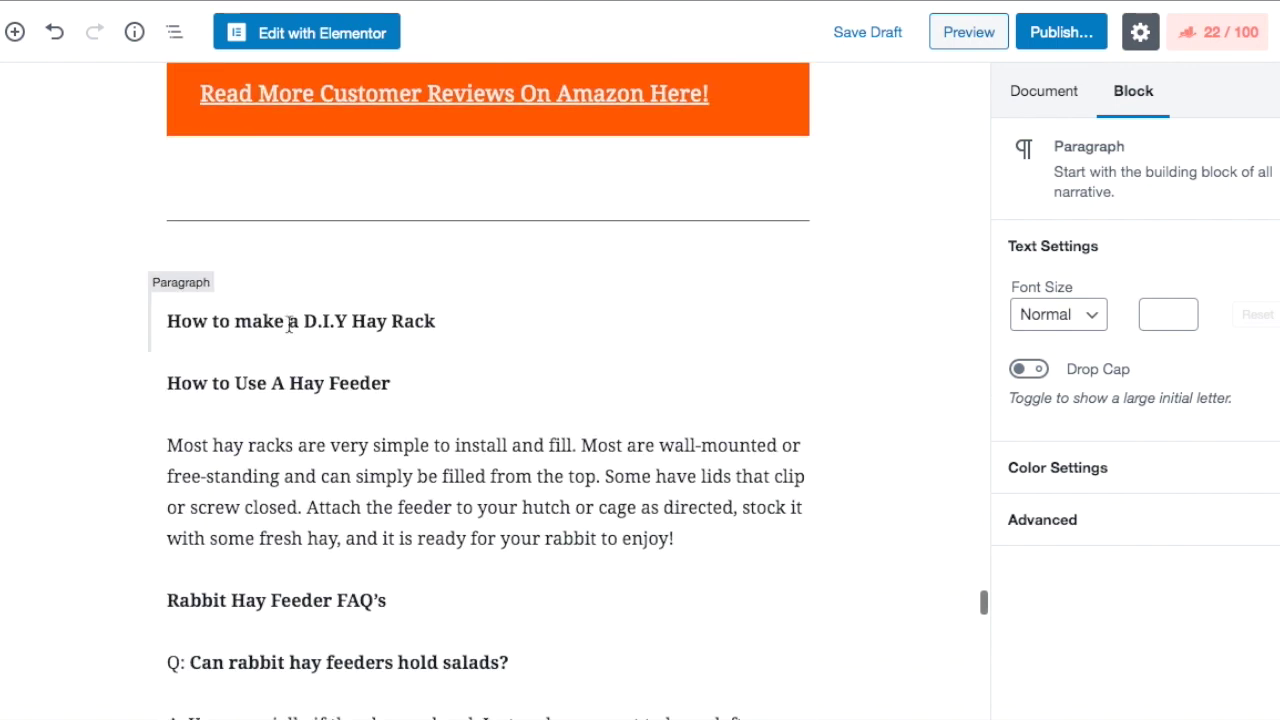
Replace the bold "How to make a D.I.Y Hay Rack" paragraph with an H2 Heading block containing the same text
triple_click(229, 325)
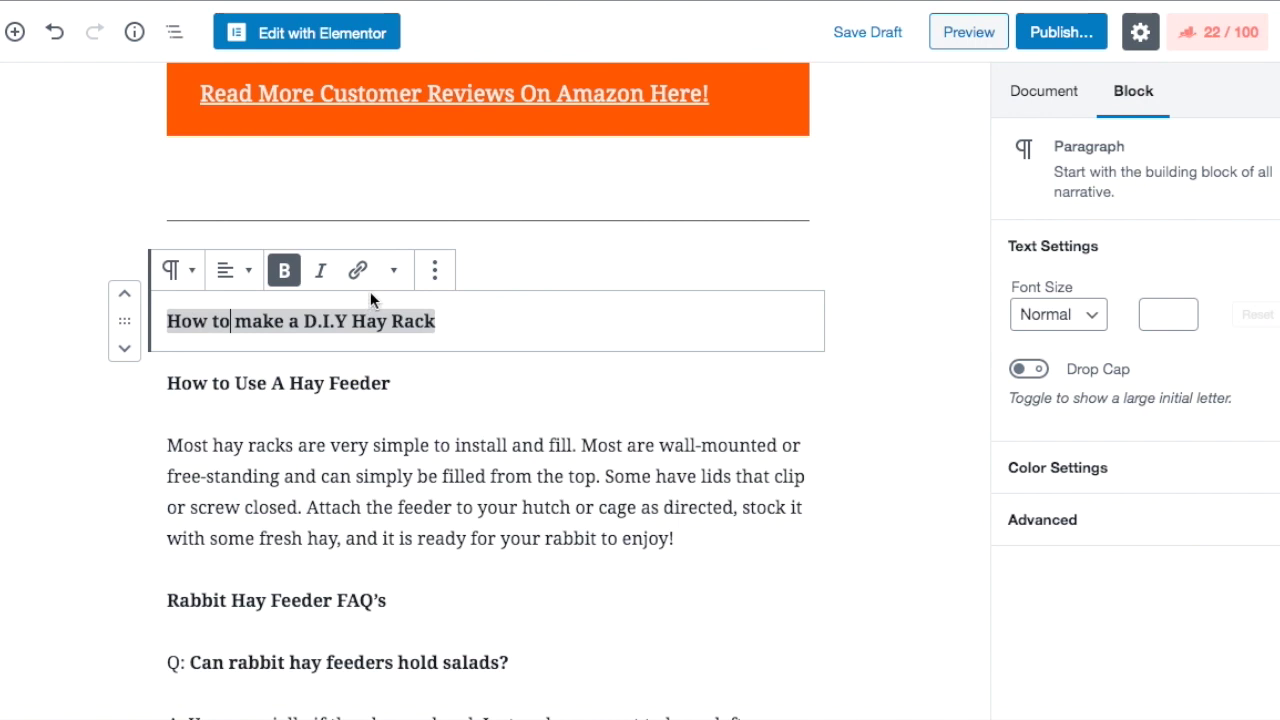
click(437, 325)
triple_click(437, 325)
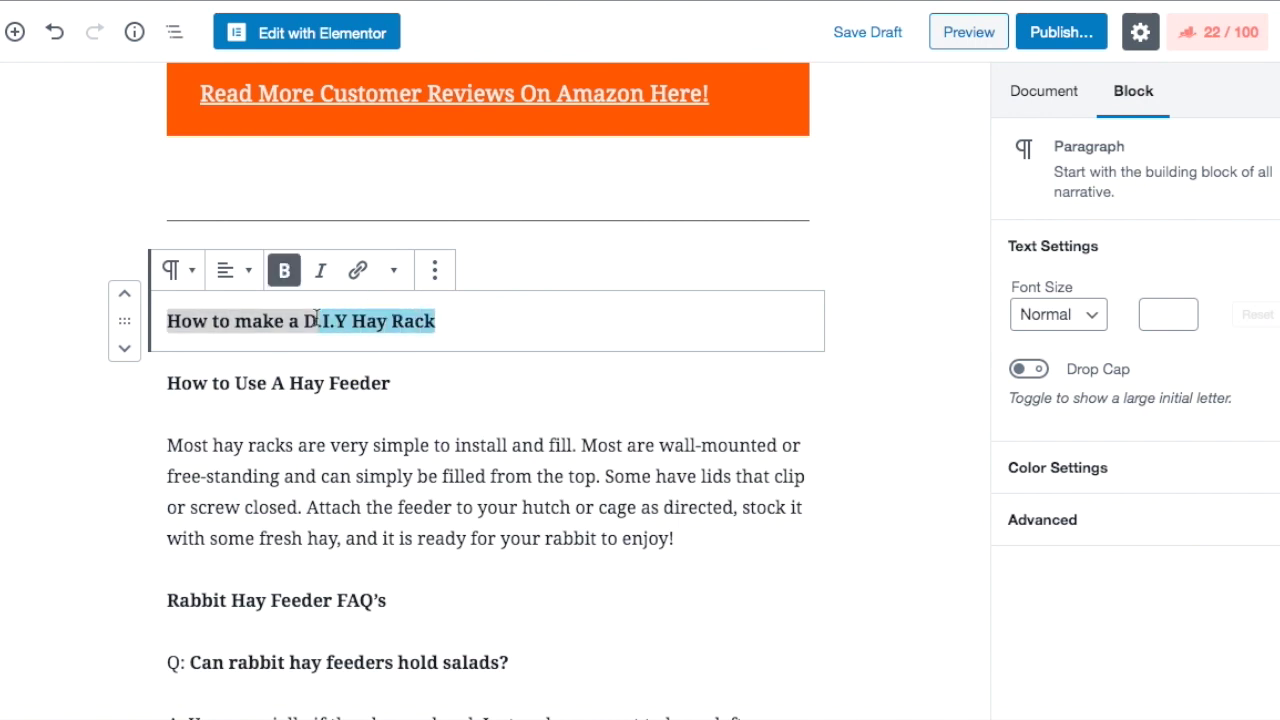
right_click(192, 320)
click(243, 391)
mouse_move(478, 364)
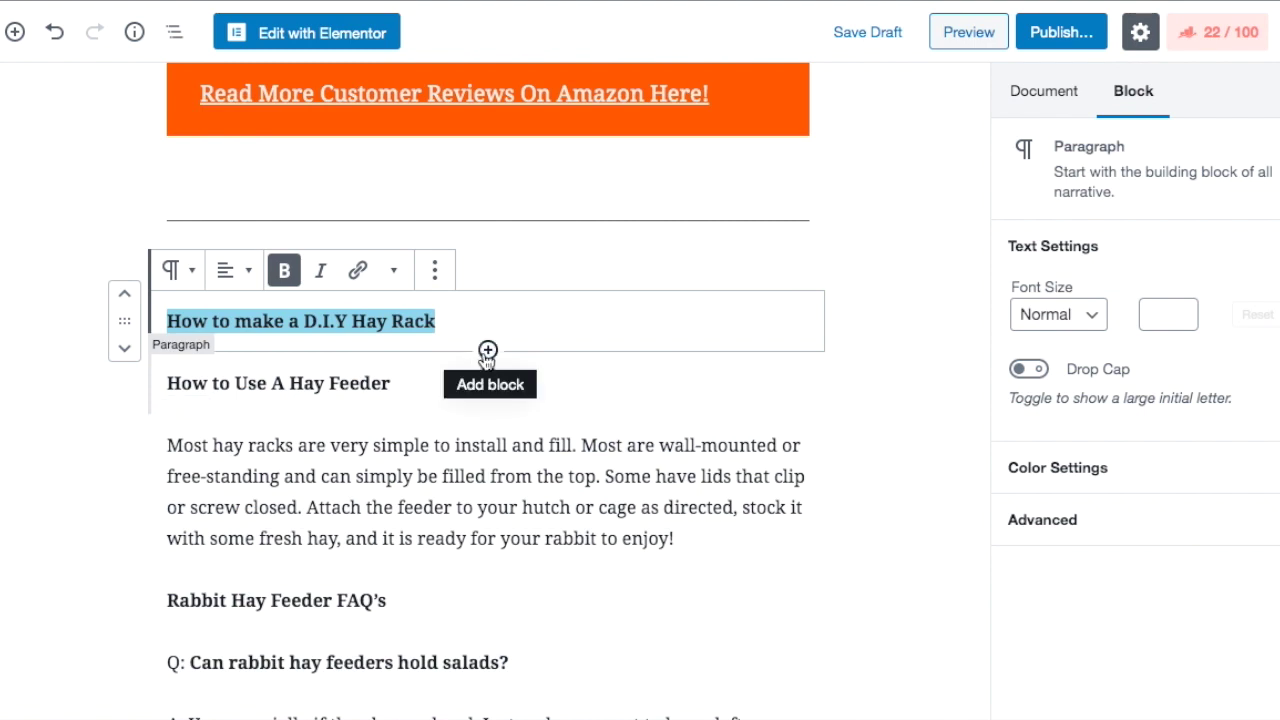
click(488, 350)
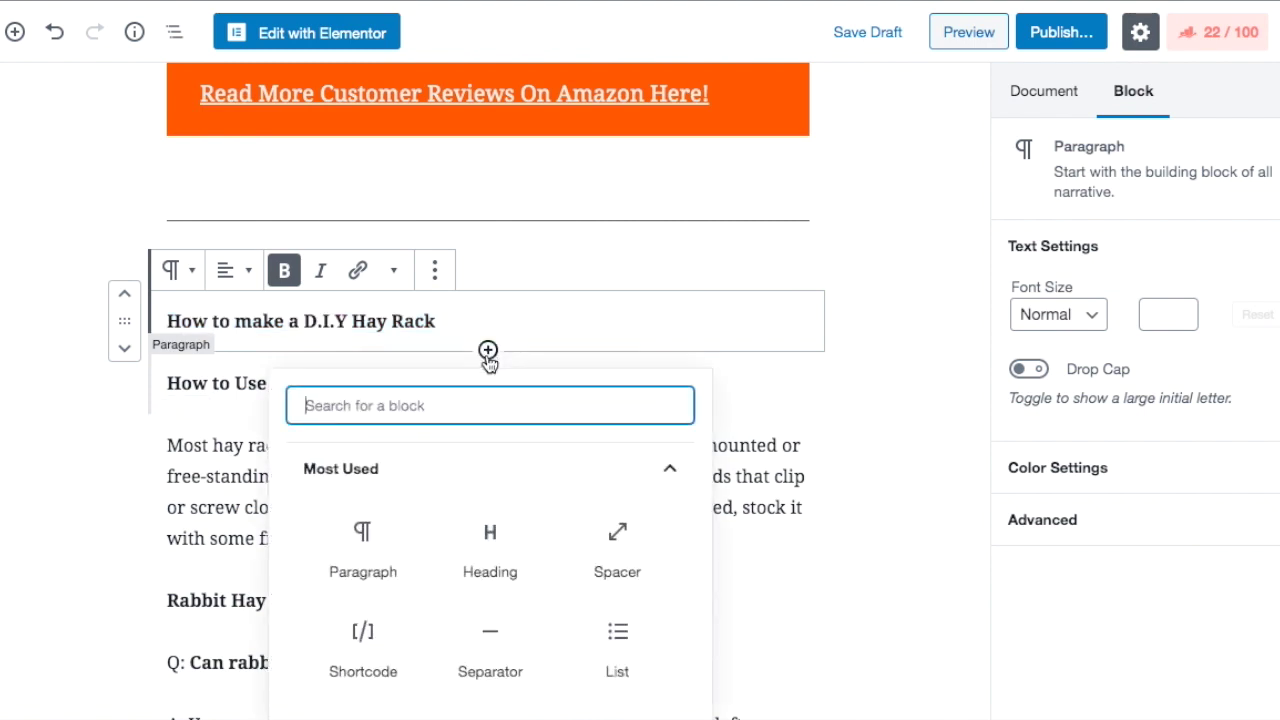
click(487, 548)
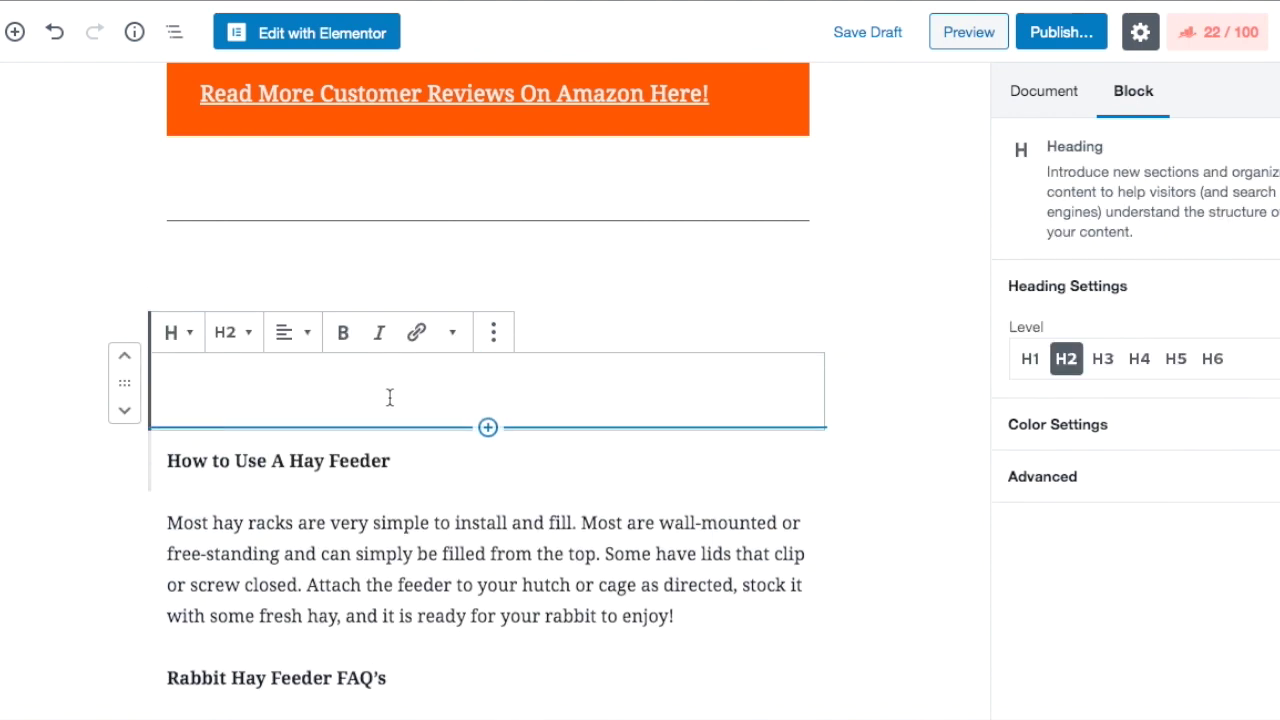
key(ctrl+v)
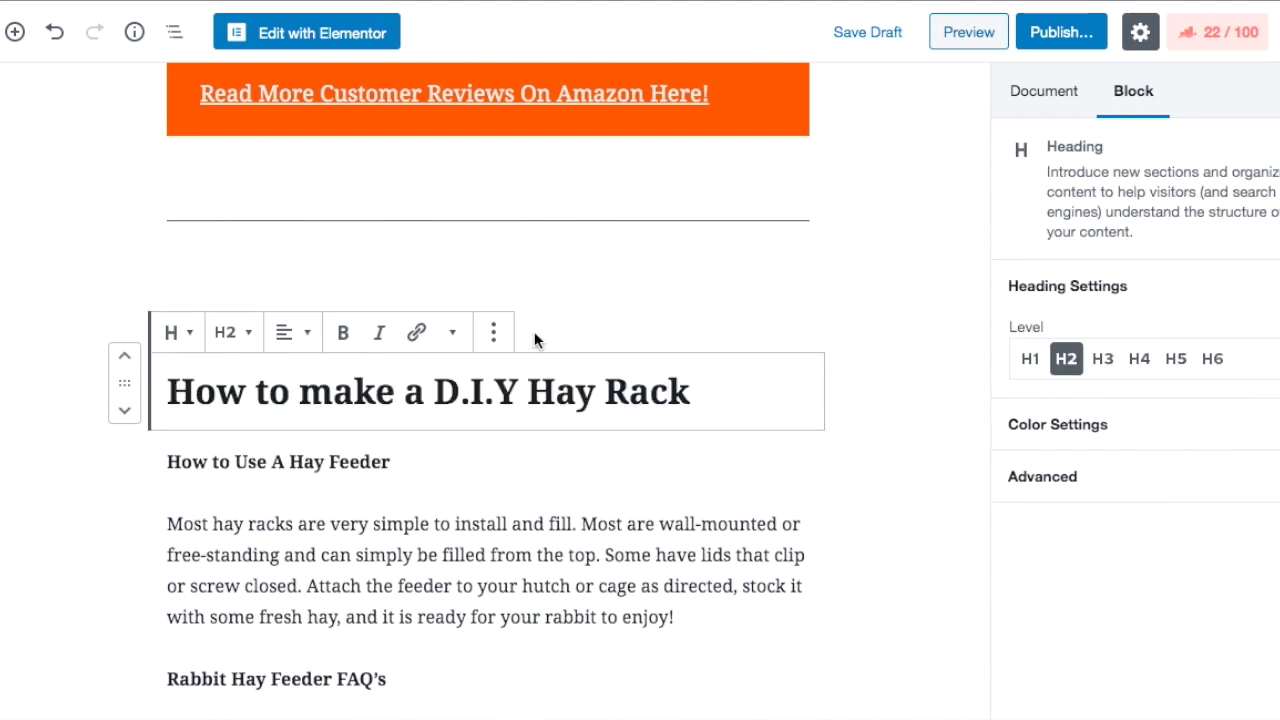
click(434, 270)
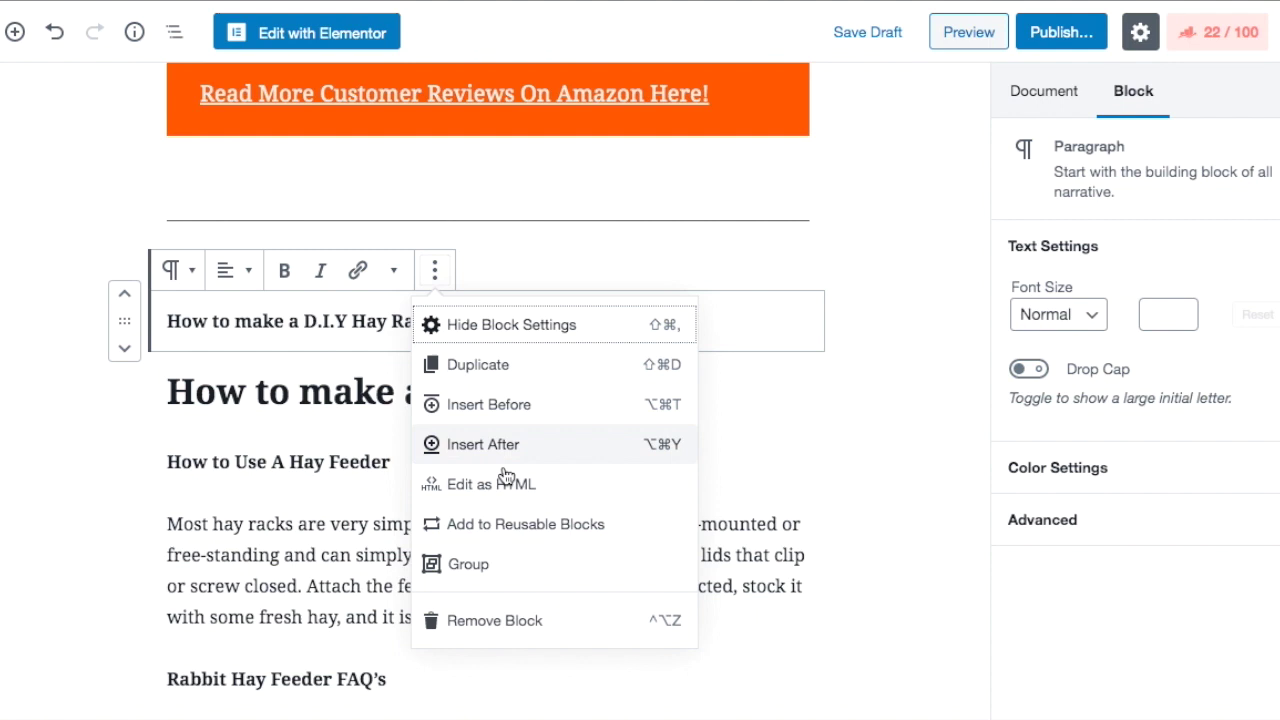
click(506, 621)
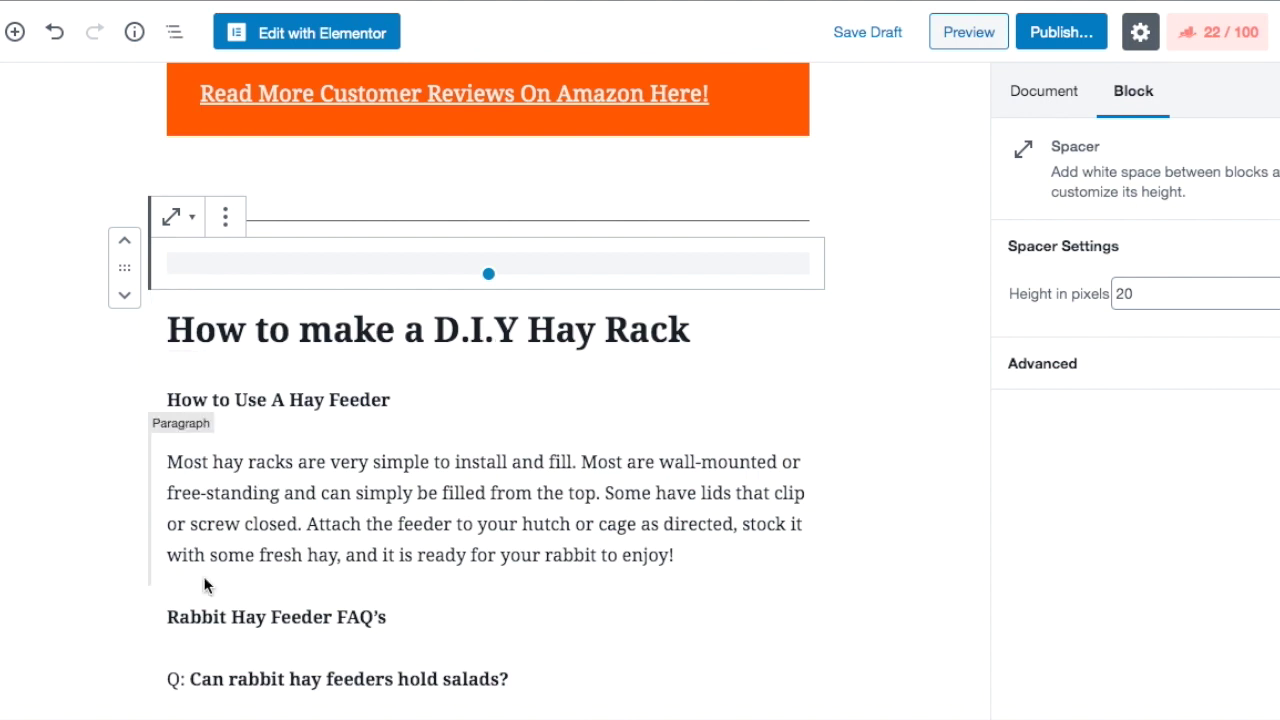
Insert a YouTube embed block directly below the "How to make a D.I.Y Hay Rack" heading
mouse_move(132, 700)
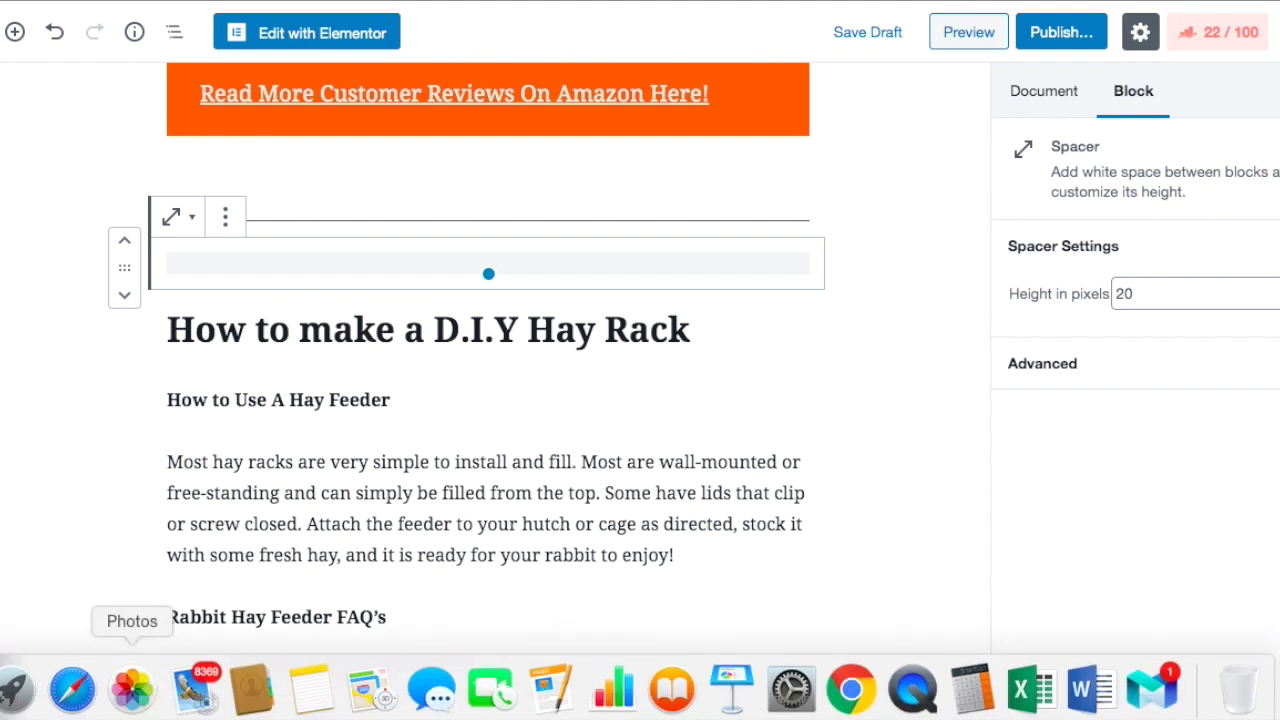
triple_click(489, 330)
click(489, 370)
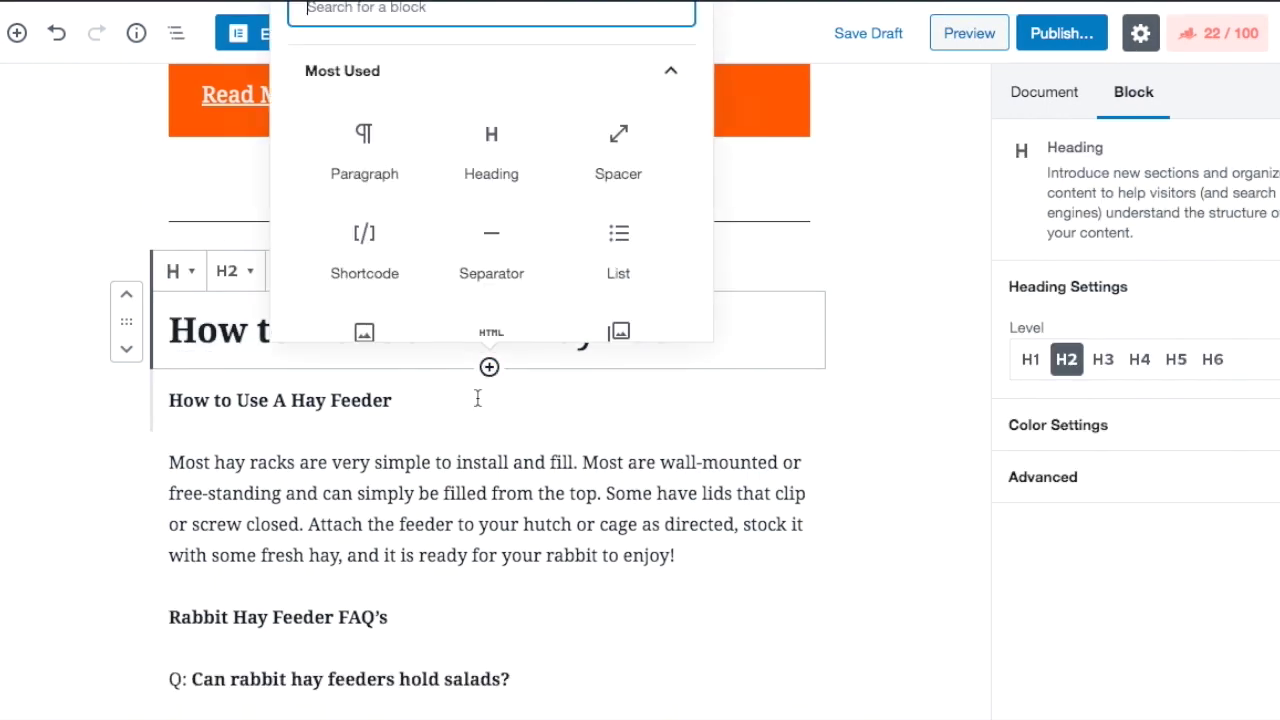
scroll(493, 250, down, 5)
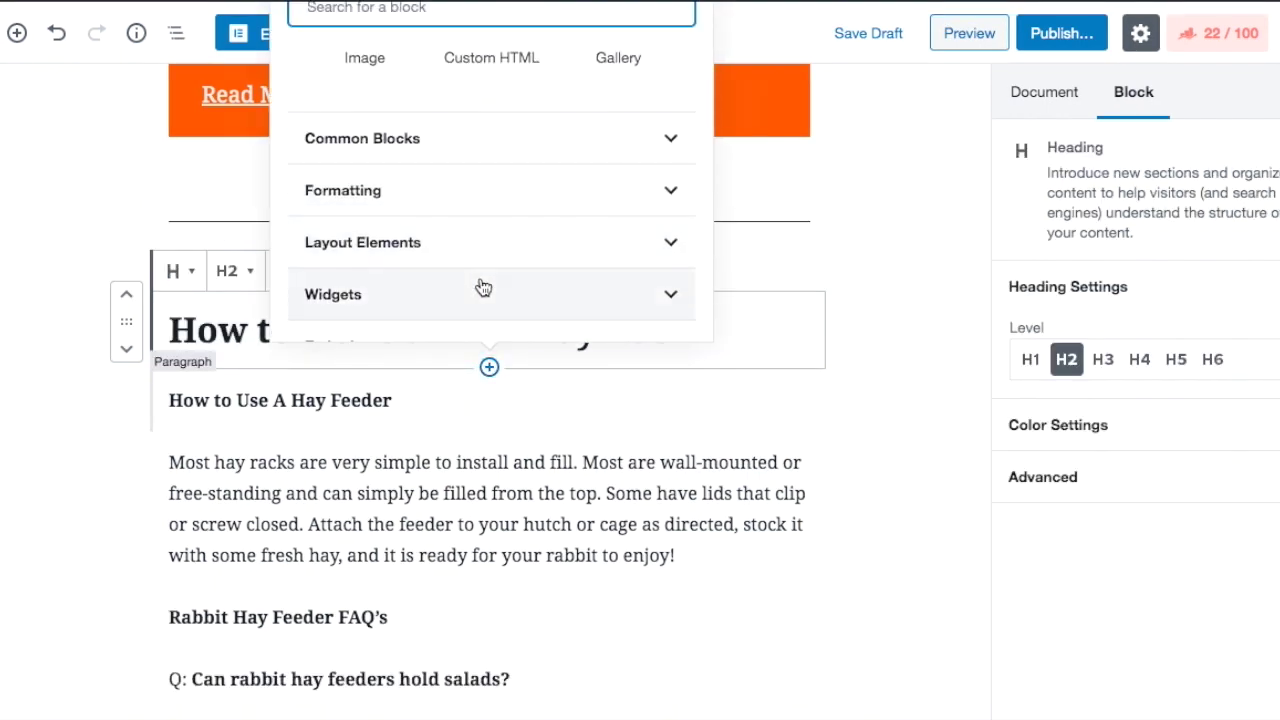
scroll(477, 286, down, 1)
scroll(481, 258, down, 2)
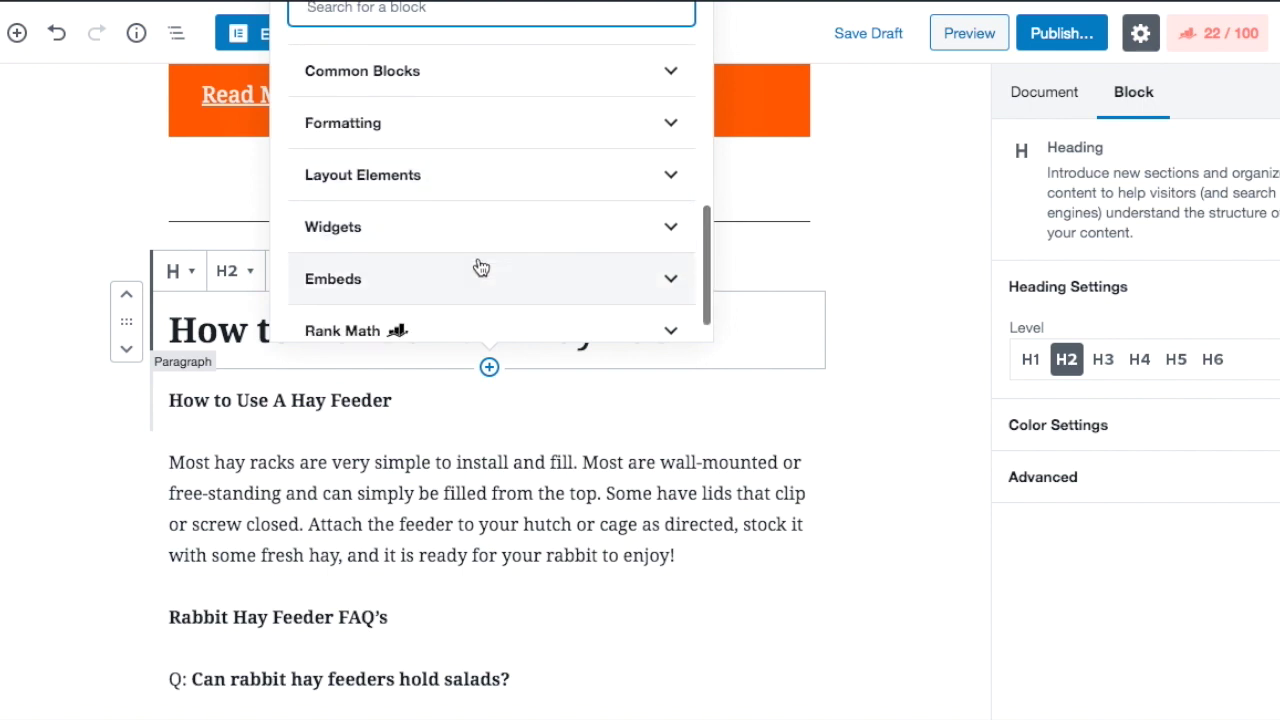
click(480, 272)
click(617, 178)
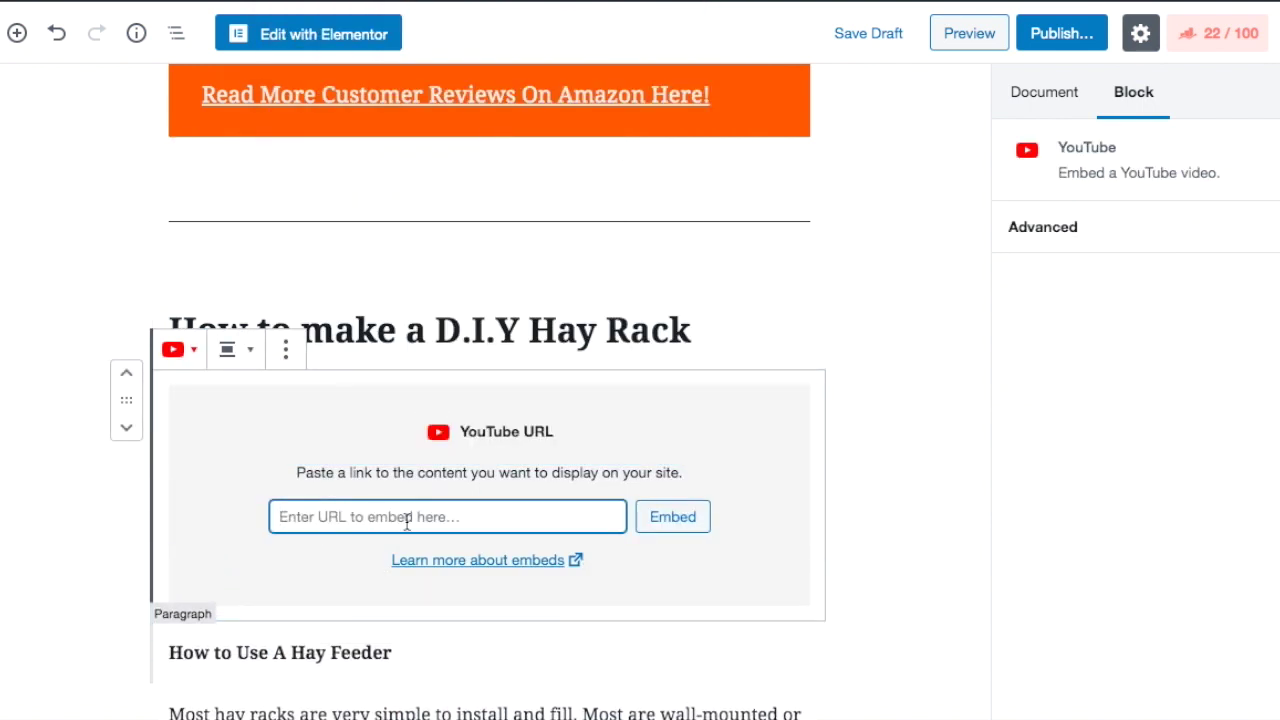
Embed the copied YouTube link to the DIY rabbit hay box video in the block under the "How to make a D.I.Y Hay Rack" heading
key(ctrl+v)
click(670, 522)
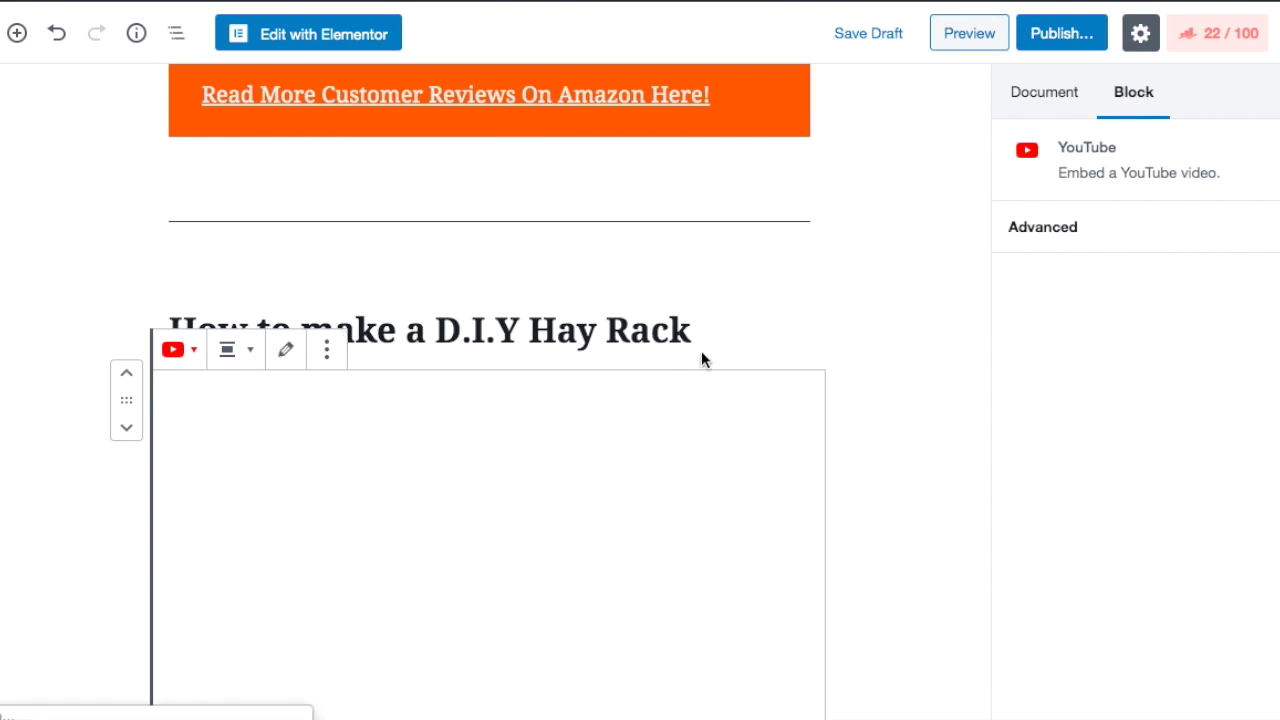
scroll(701, 341, down, 4)
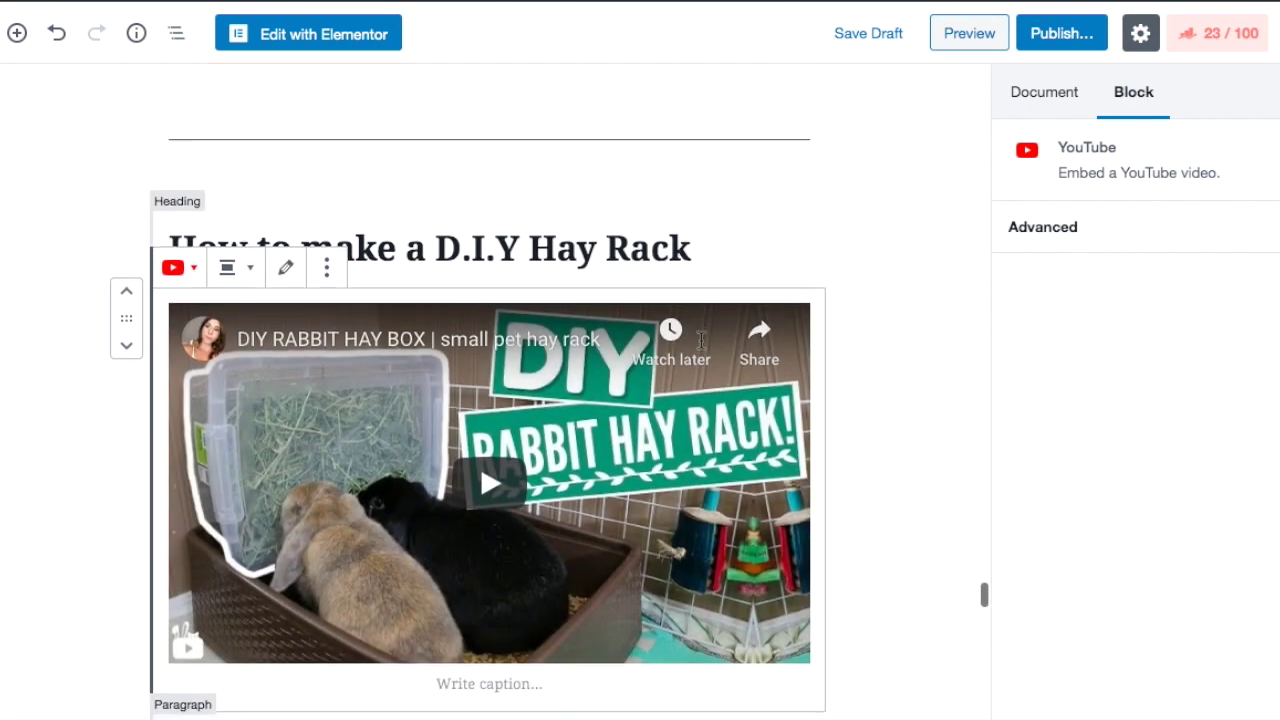
Replace the bold "How to Use A Hay Feeder" paragraph with an H2 Heading block containing the same text
scroll(430, 392, down, 7)
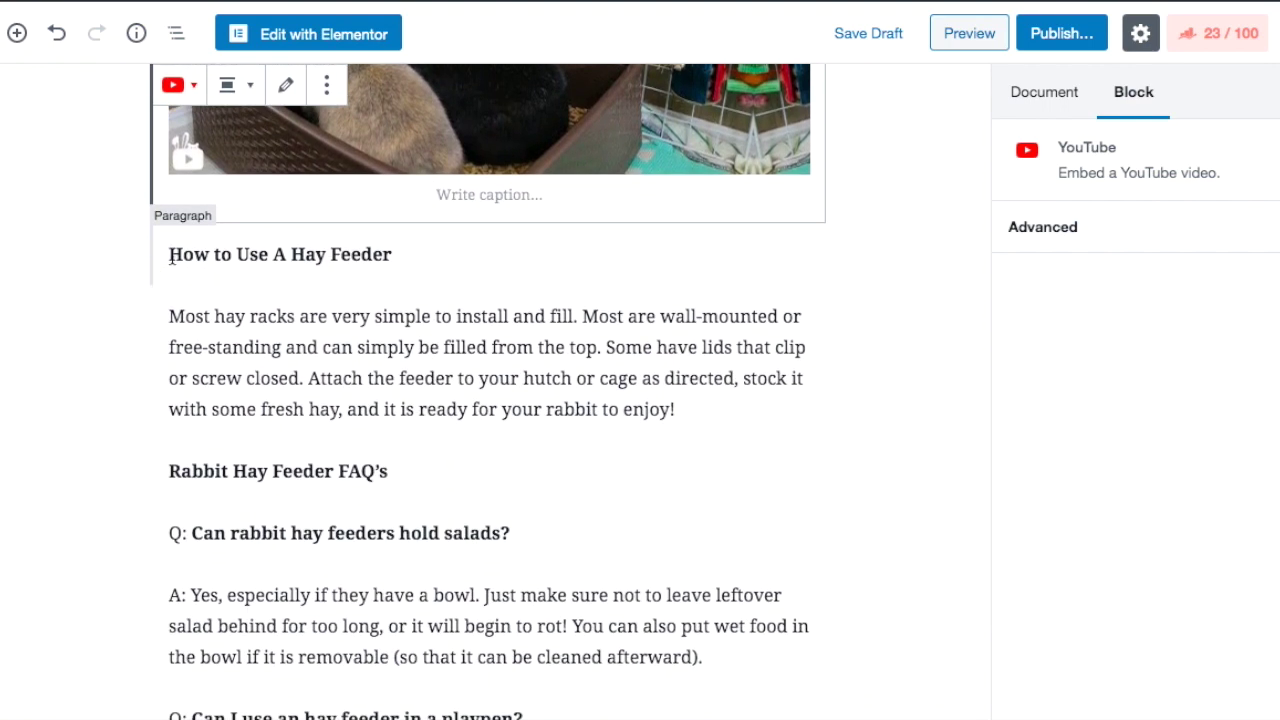
click(172, 257)
key(End)
mouse_move(394, 221)
mouse_down()
mouse_move(168, 224)
mouse_move(393, 222)
mouse_up()
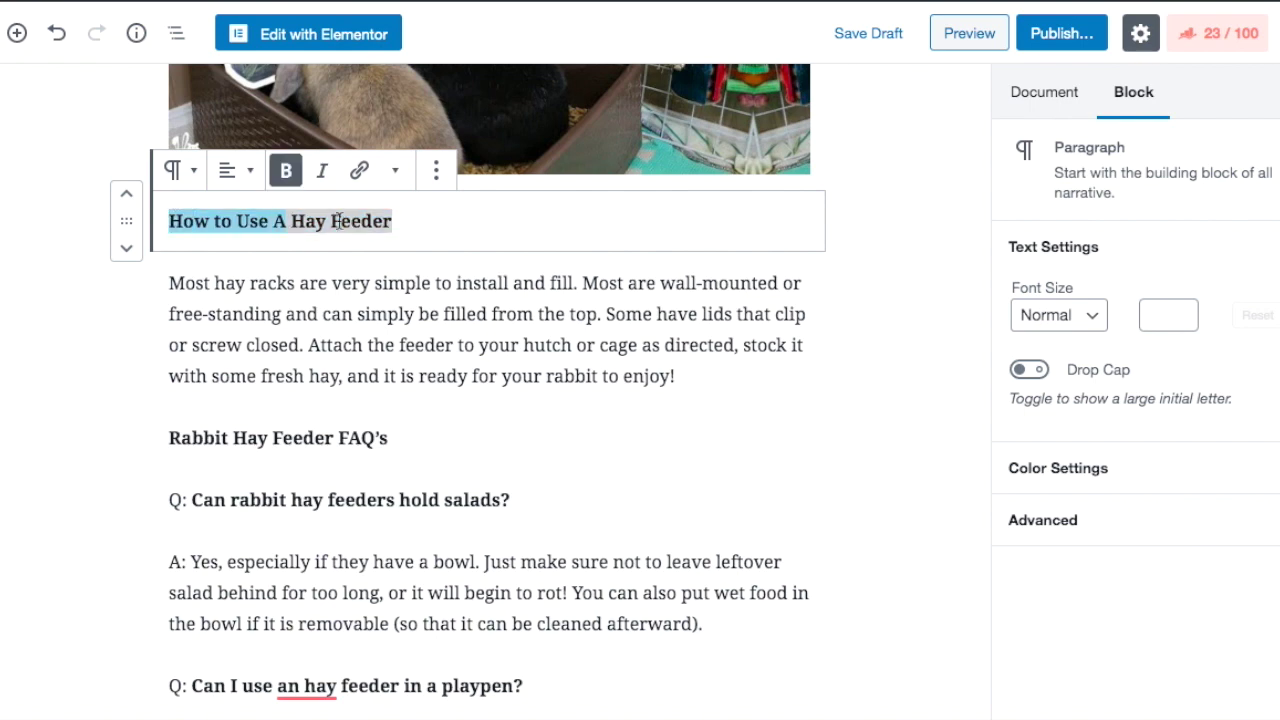
right_click(381, 222)
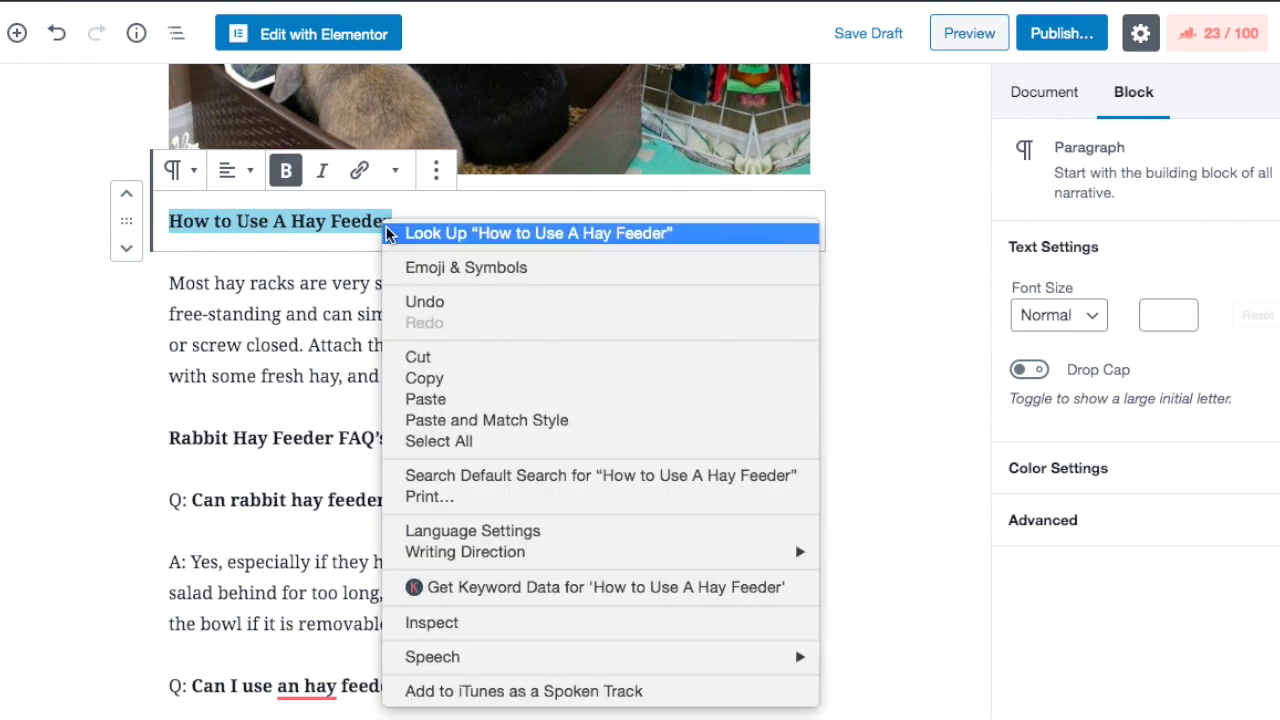
click(432, 374)
click(489, 250)
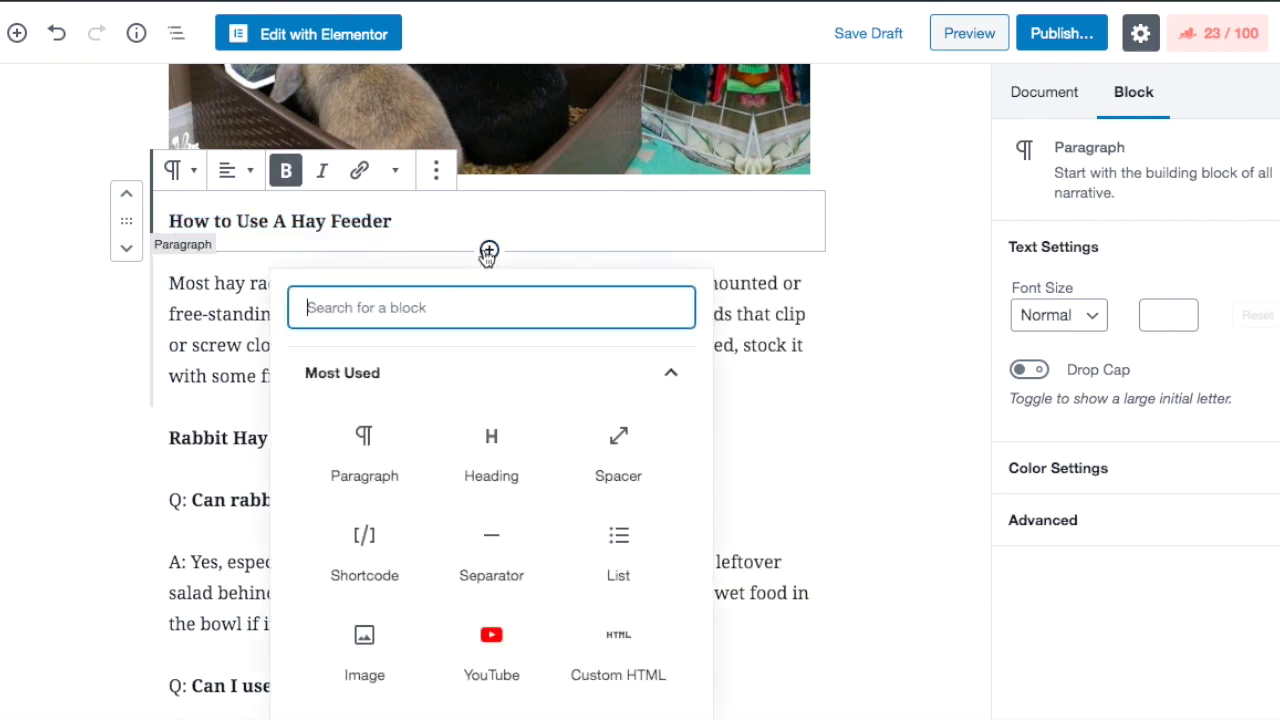
click(497, 459)
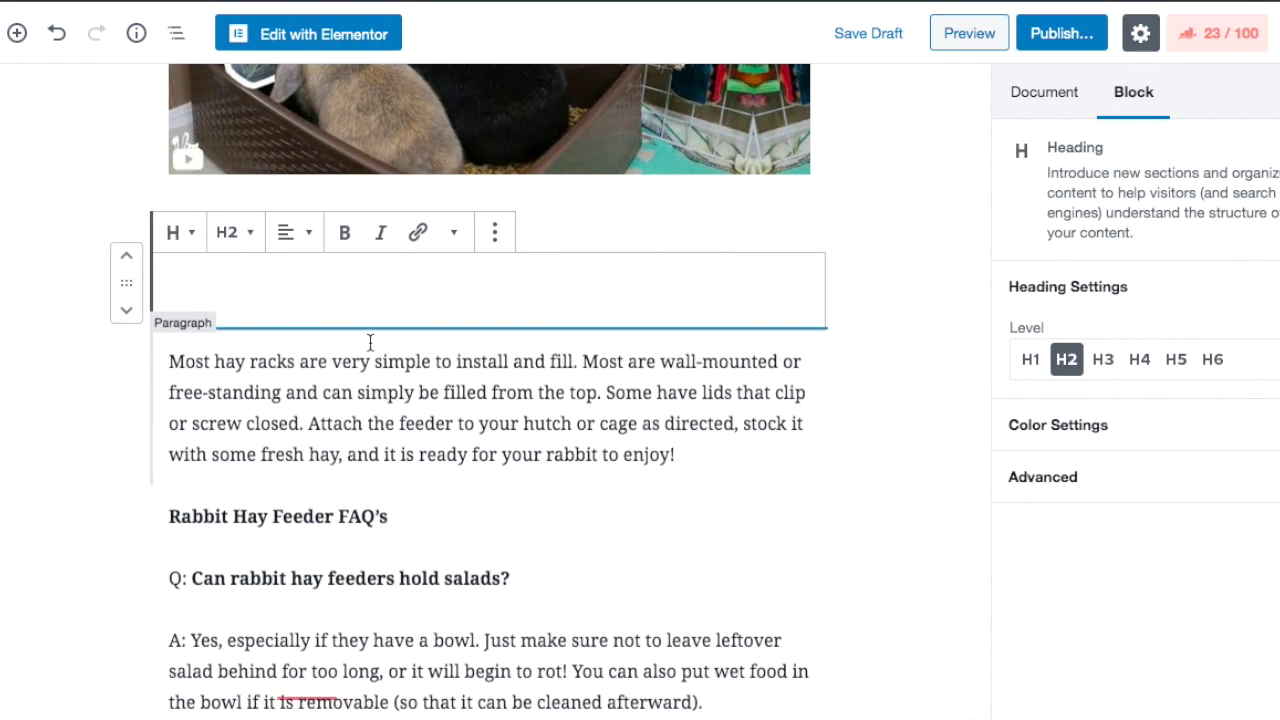
key(ctrl+v)
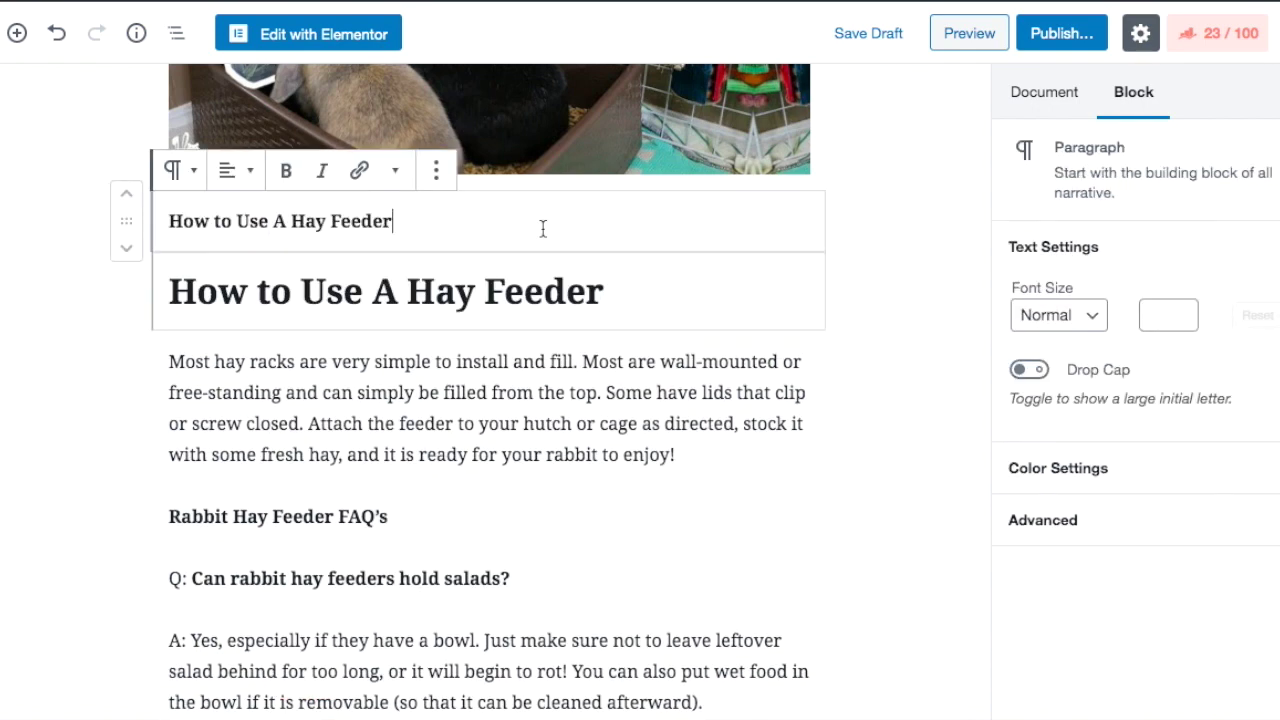
click(437, 172)
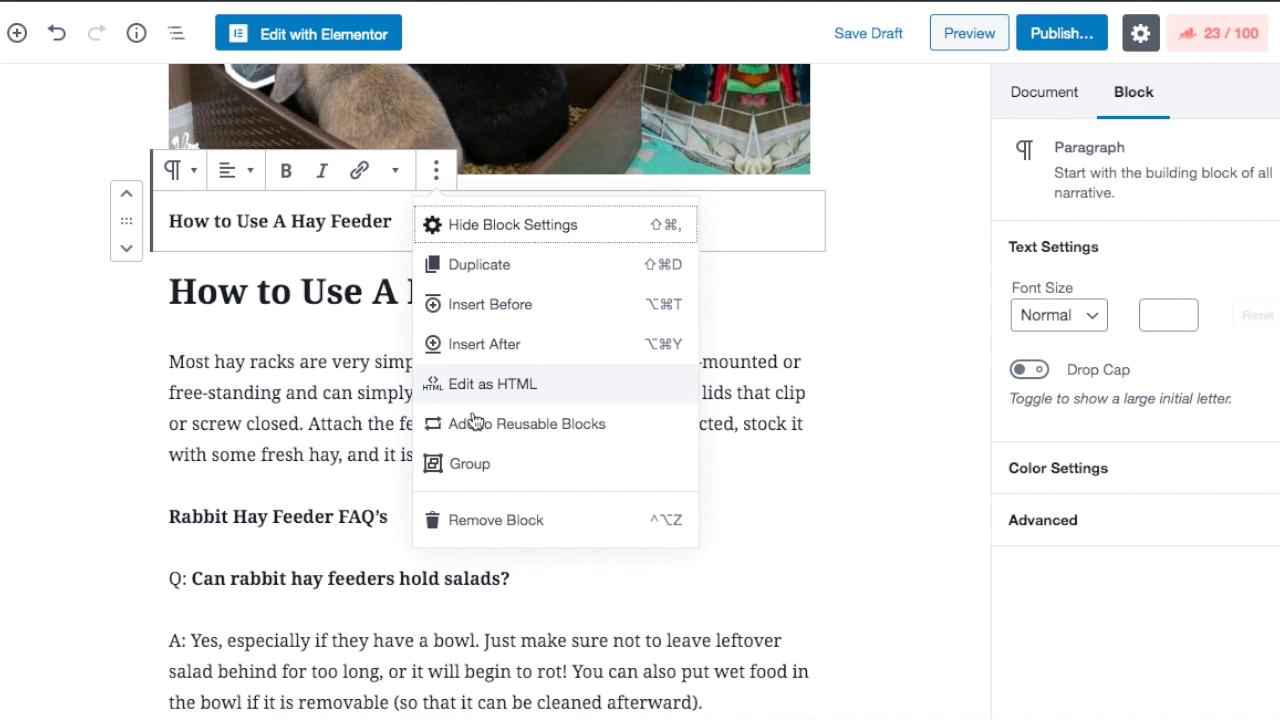
click(486, 519)
Replace the bold "Rabbit Hay Feeder FAQ's" paragraph with an H2 Heading block containing the same text
scroll(480, 491, down, 3)
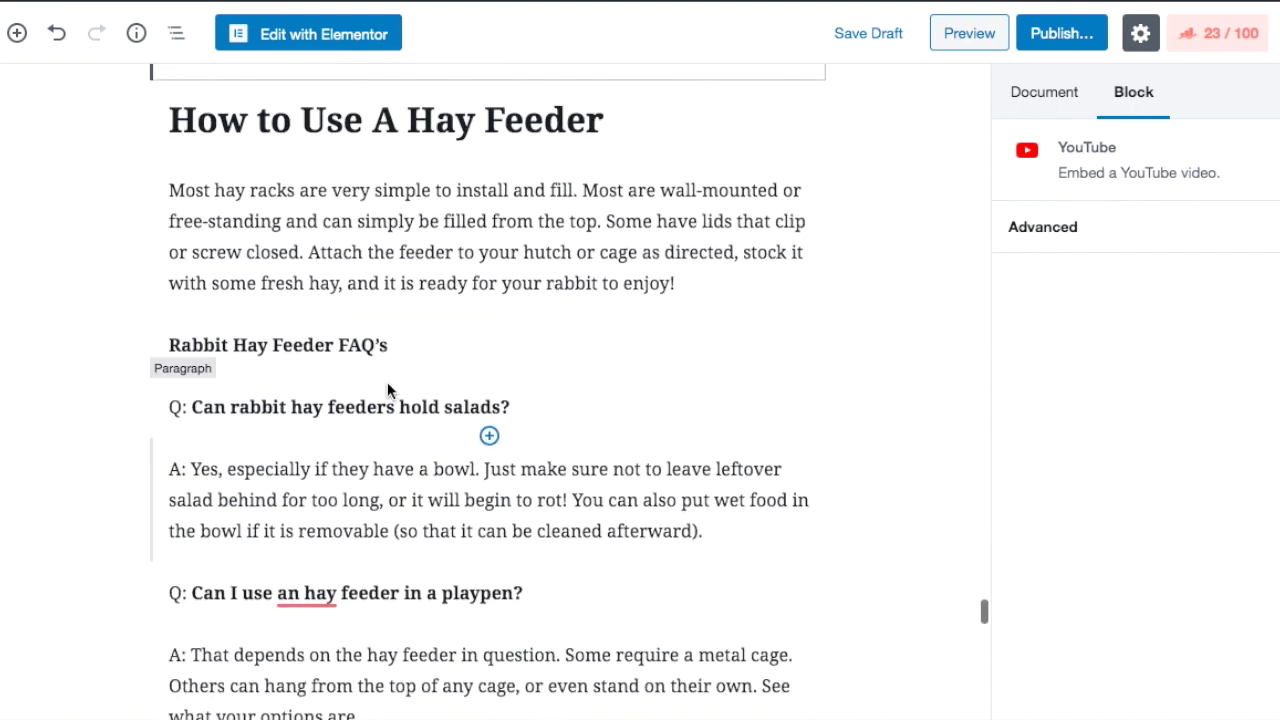
click(170, 355)
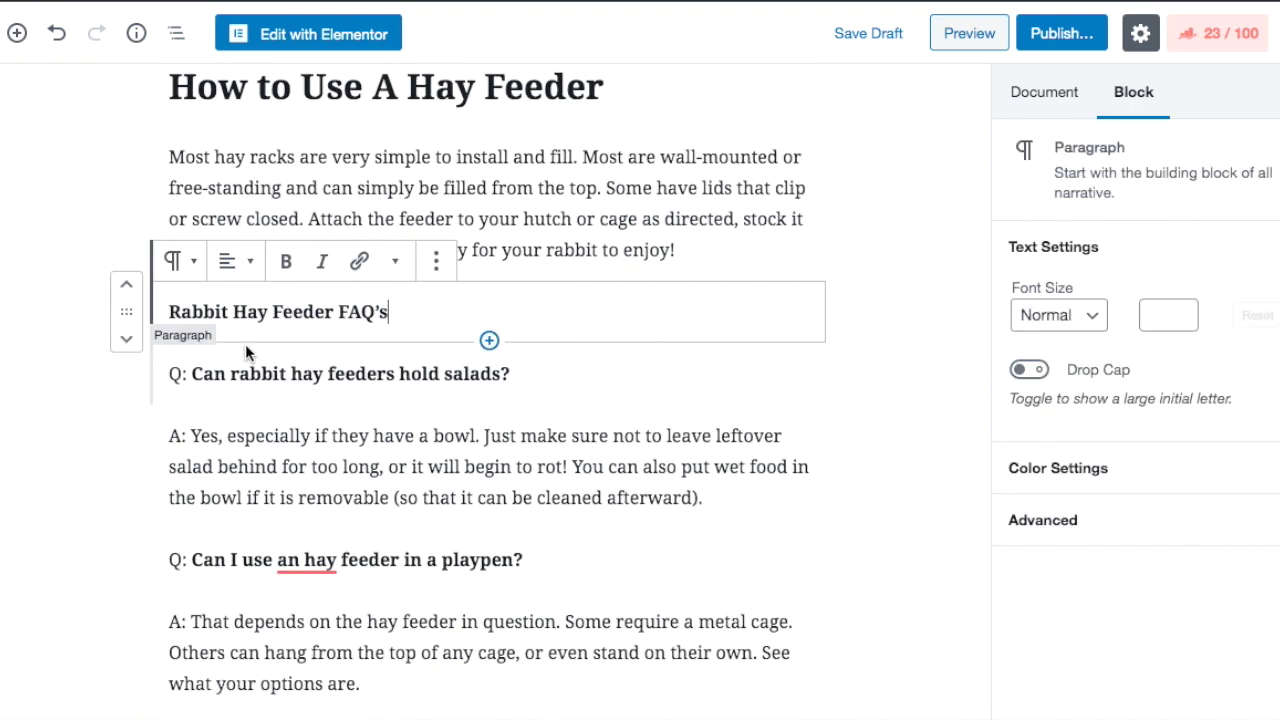
drag(390, 311, 169, 312)
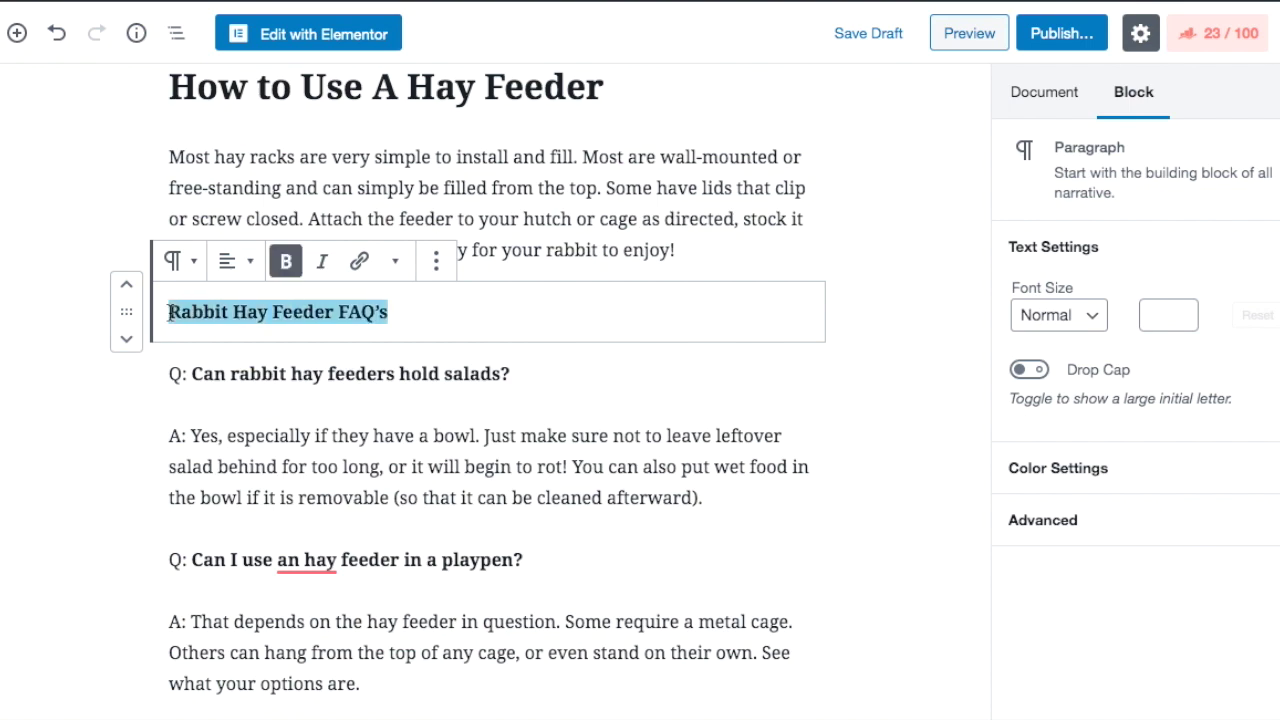
right_click(189, 316)
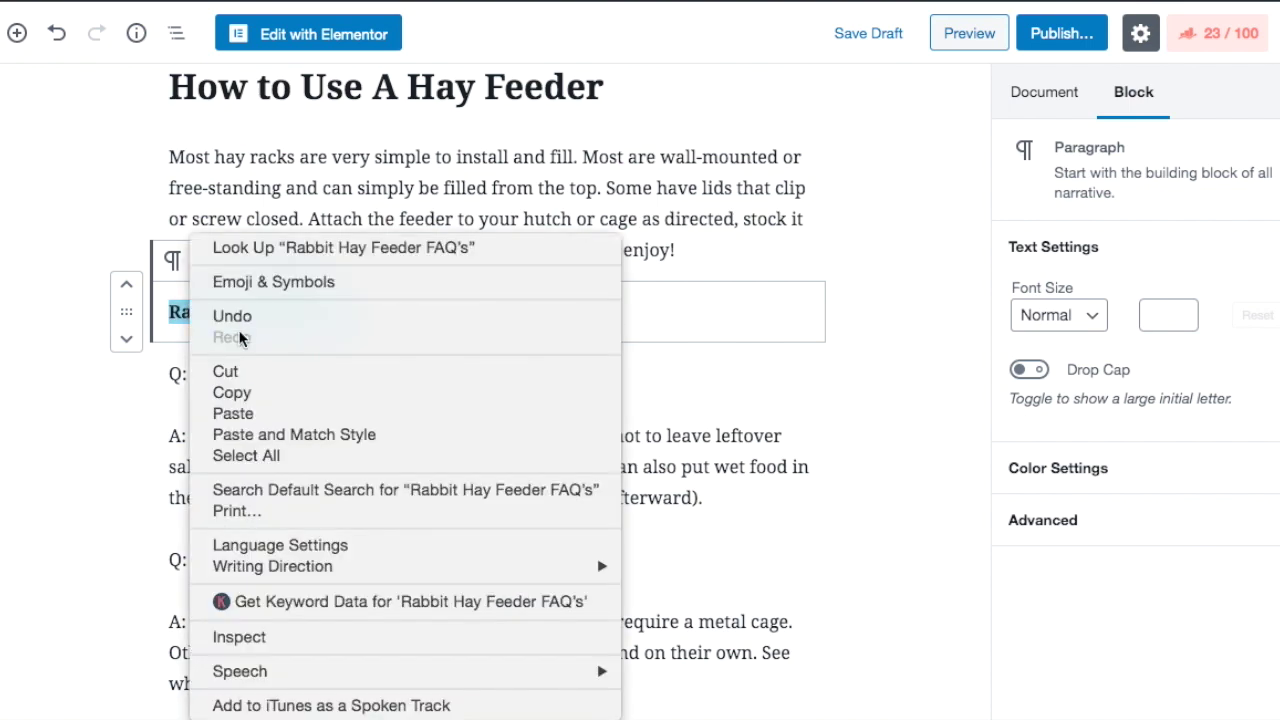
click(244, 392)
click(489, 342)
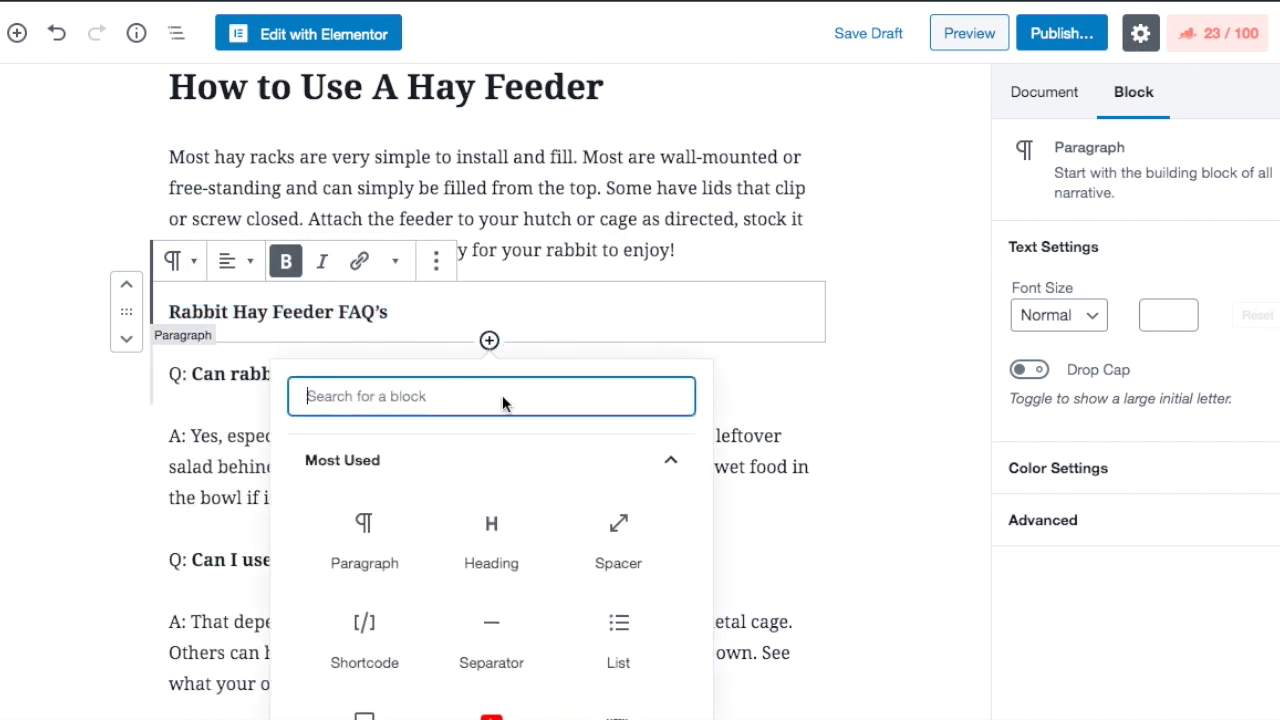
click(476, 510)
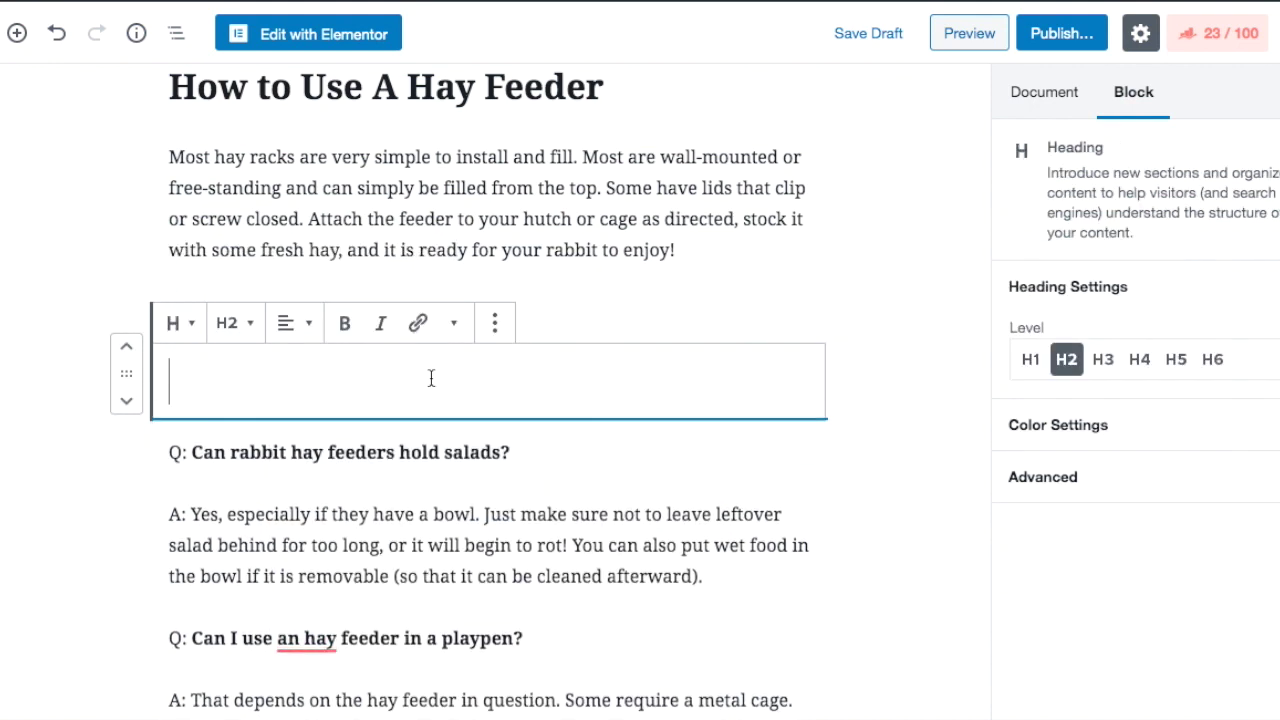
key(ctrl+v)
click(545, 302)
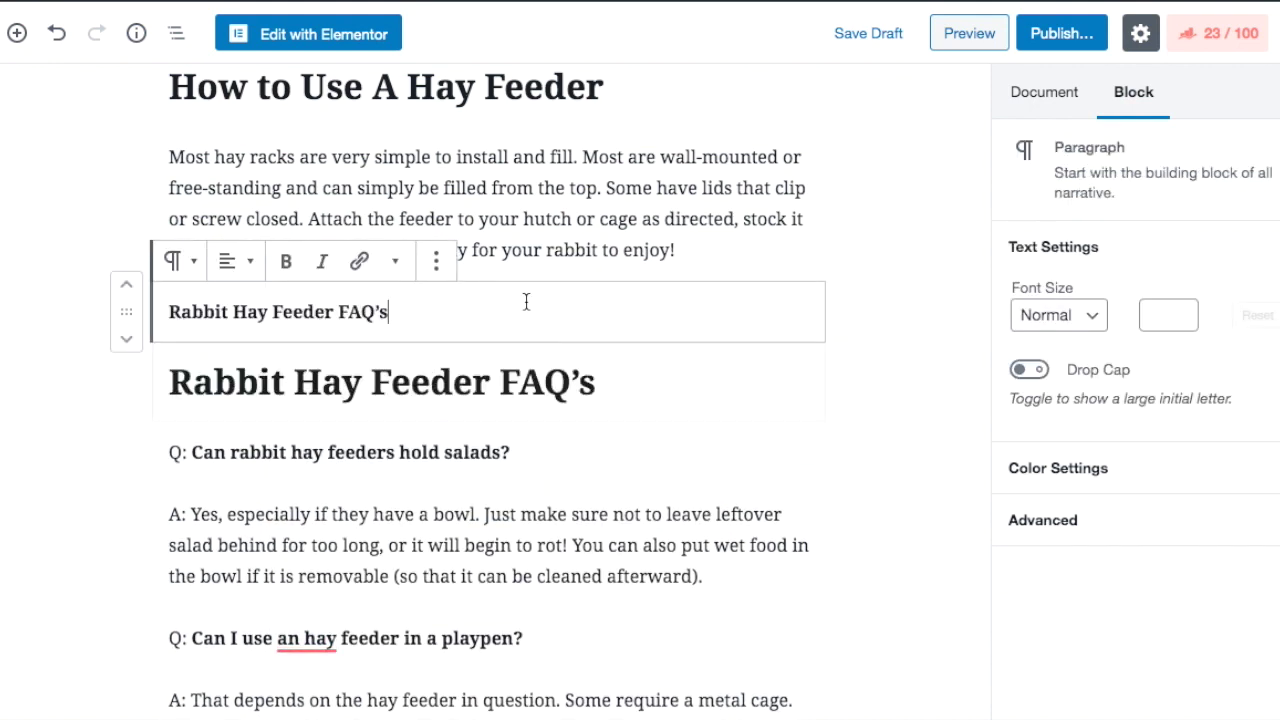
click(436, 260)
key(ctrl+alt+z)
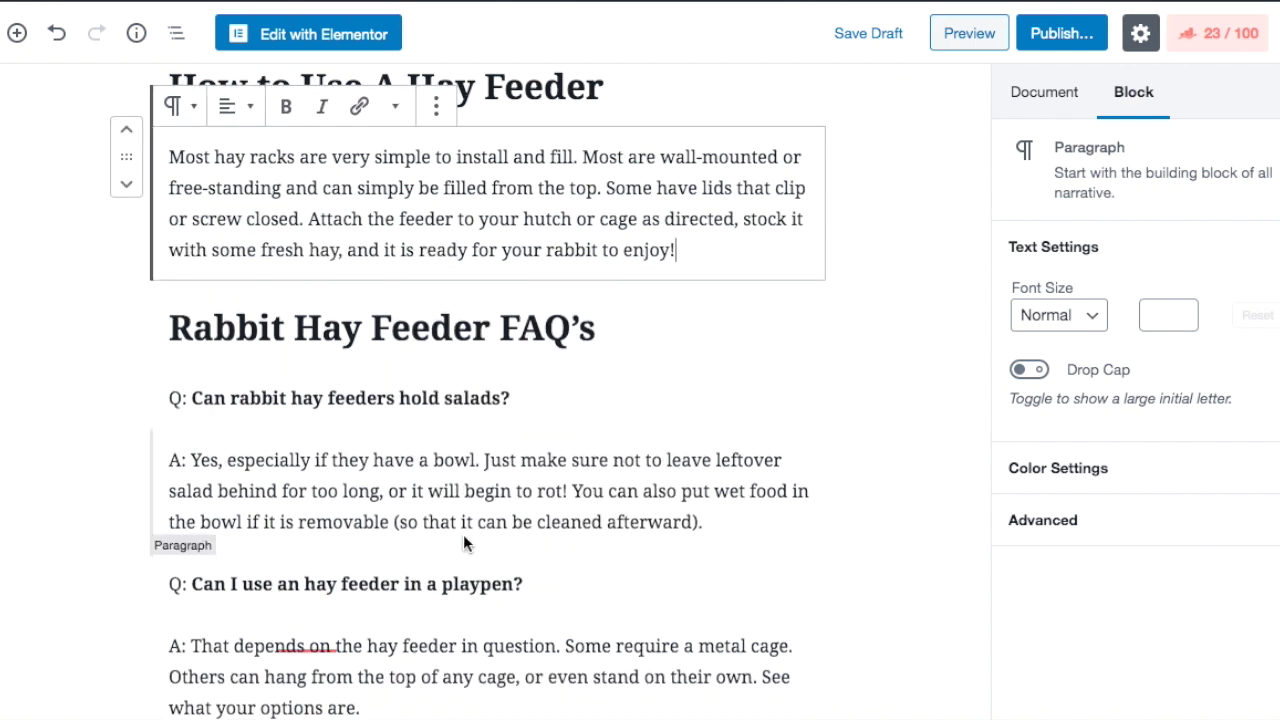
Correct "an hay feeder" to "a hay feeder" in the FAQ question about using a feeder in a playpen
scroll(463, 534, down, 2)
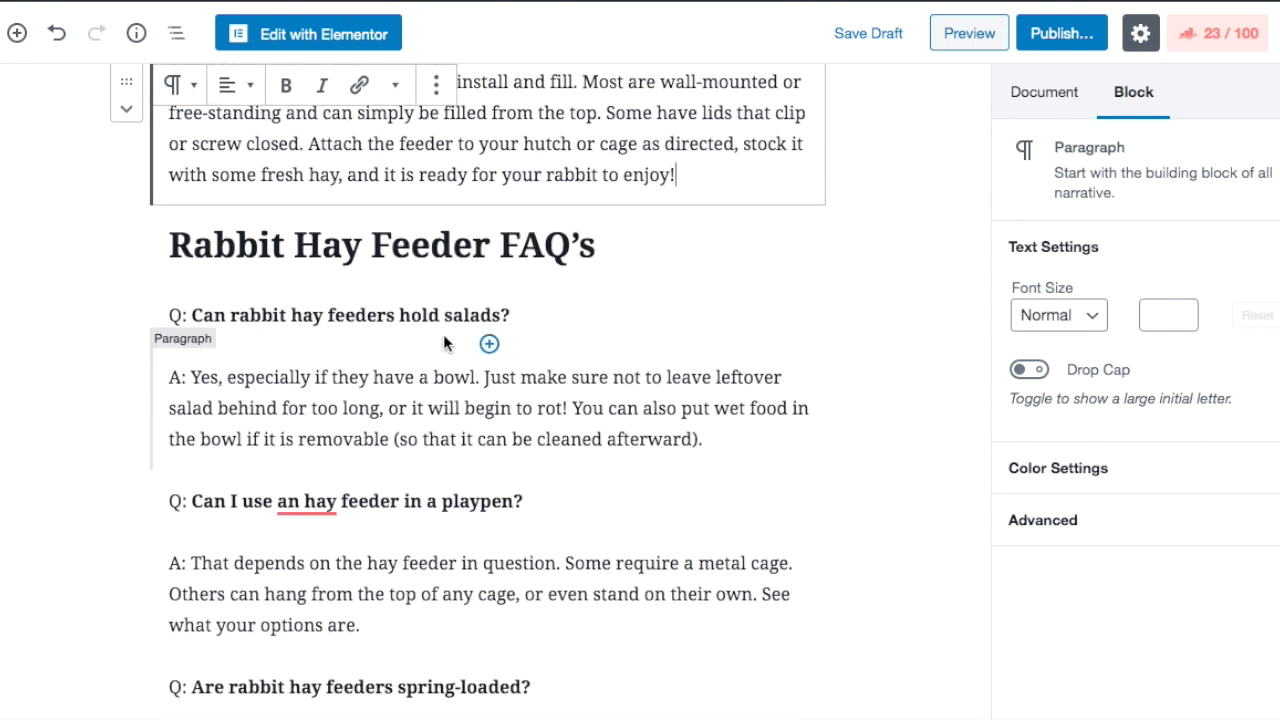
scroll(443, 361, down, 1)
scroll(445, 361, down, 2)
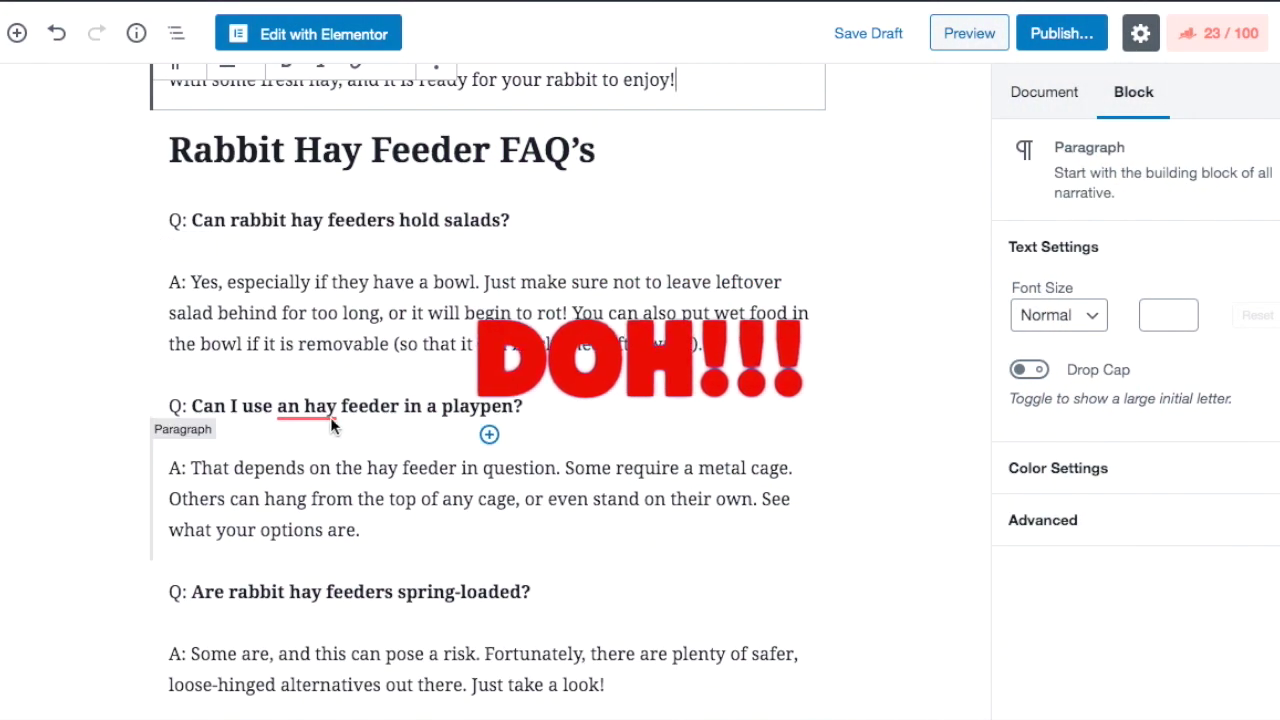
drag(192, 406, 522, 406)
click(305, 406)
key(BackSpace)
key(BackSpace)
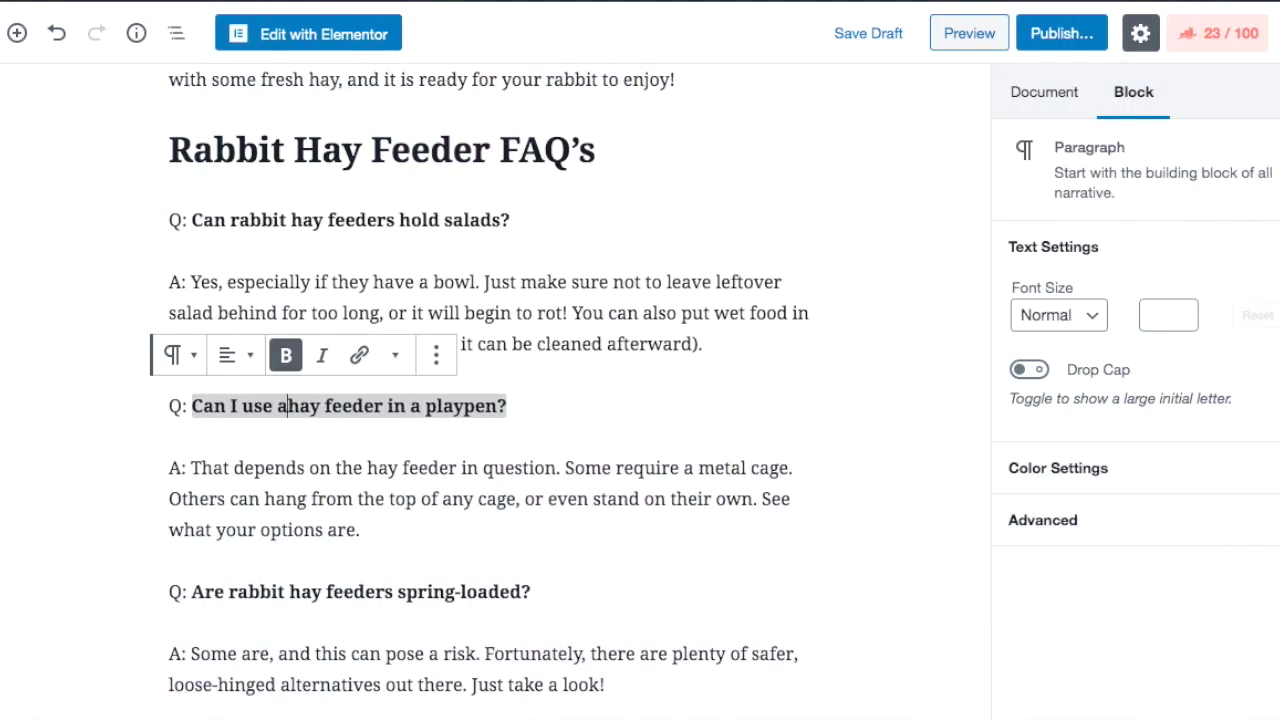
click(398, 467)
Search Google for "Are rabbit hay feeders spring-loaded?", examine the result snippets for an answer, and return to the post editor
scroll(394, 451, down, 3)
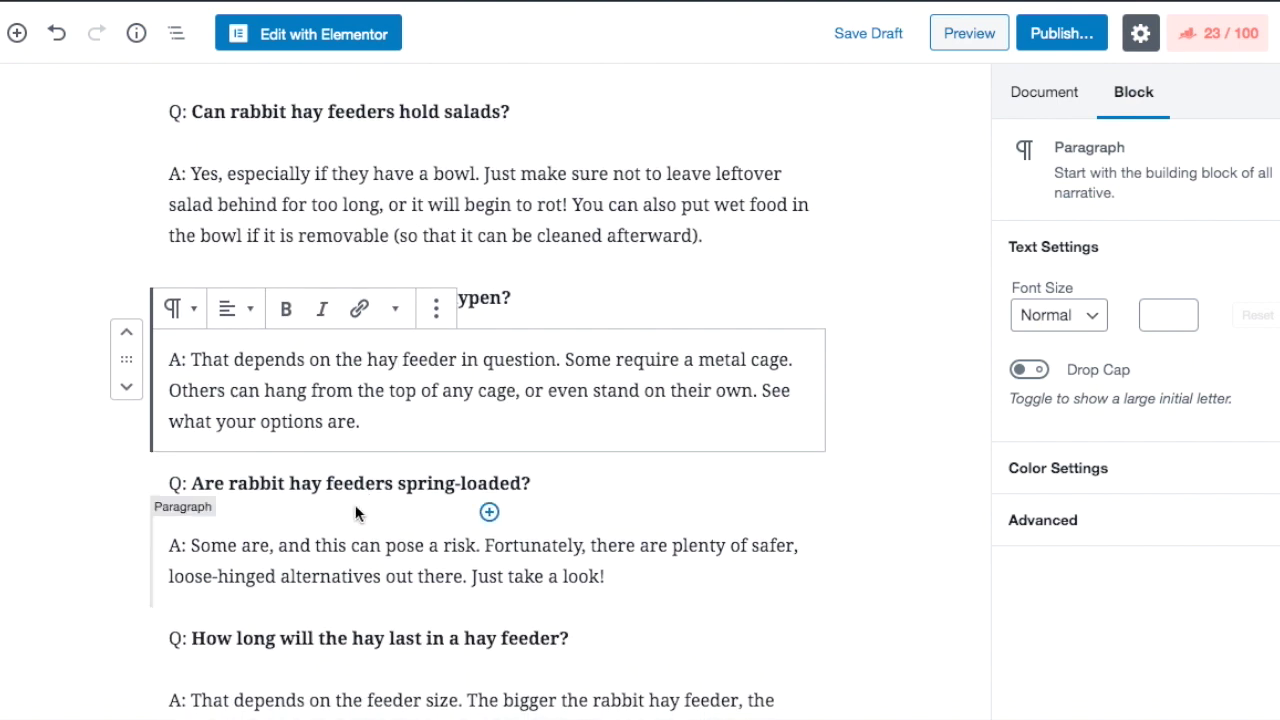
scroll(455, 503, down, 2)
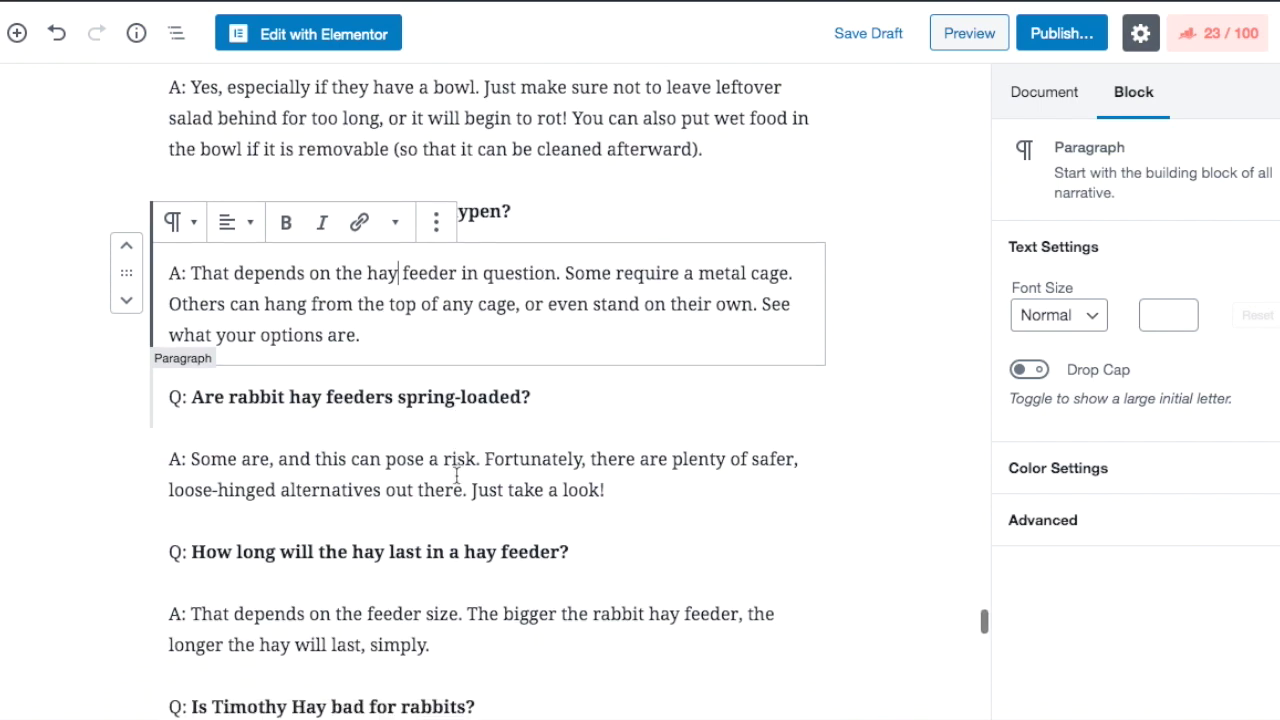
click(541, 203)
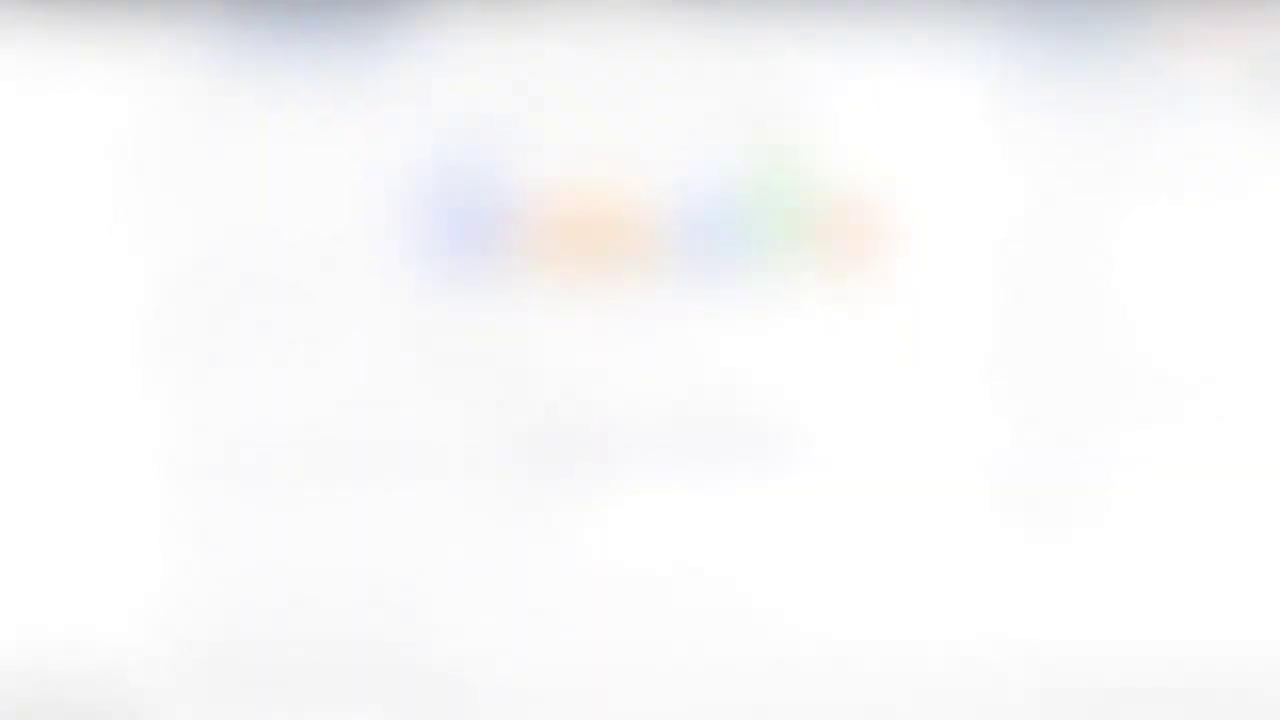
key(Return)
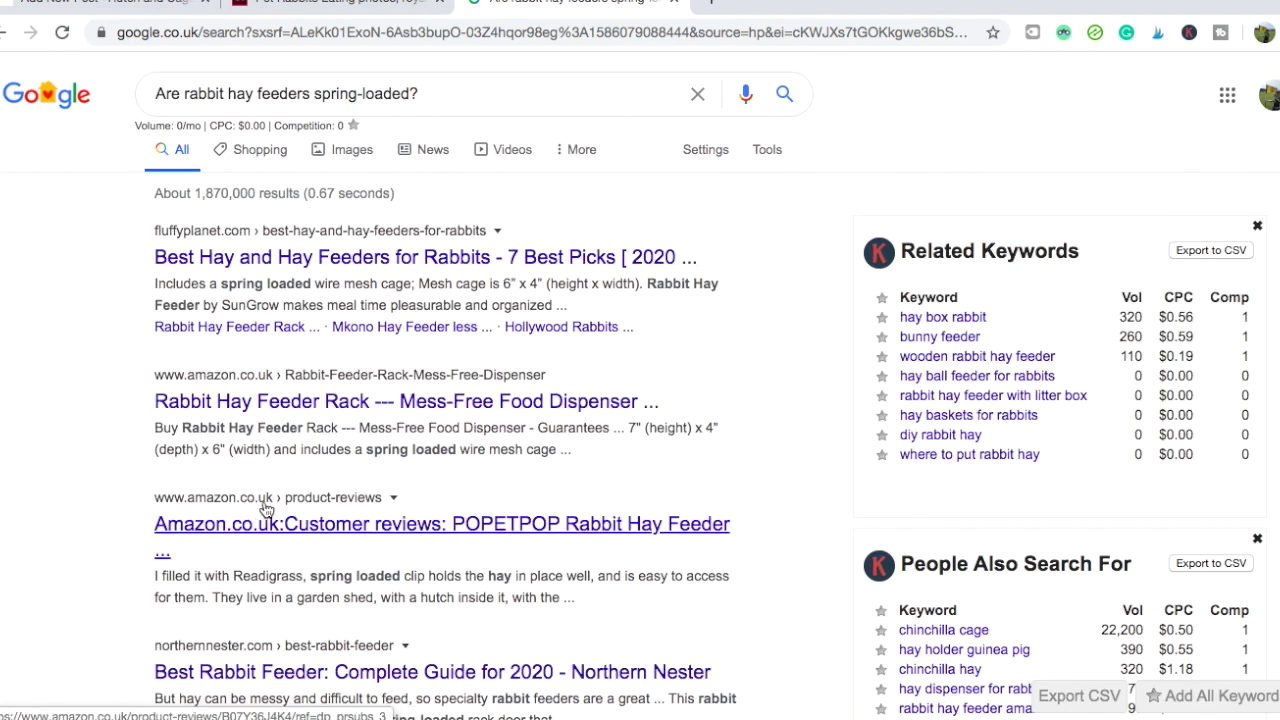
scroll(250, 508, down, 3)
scroll(268, 505, up, 1)
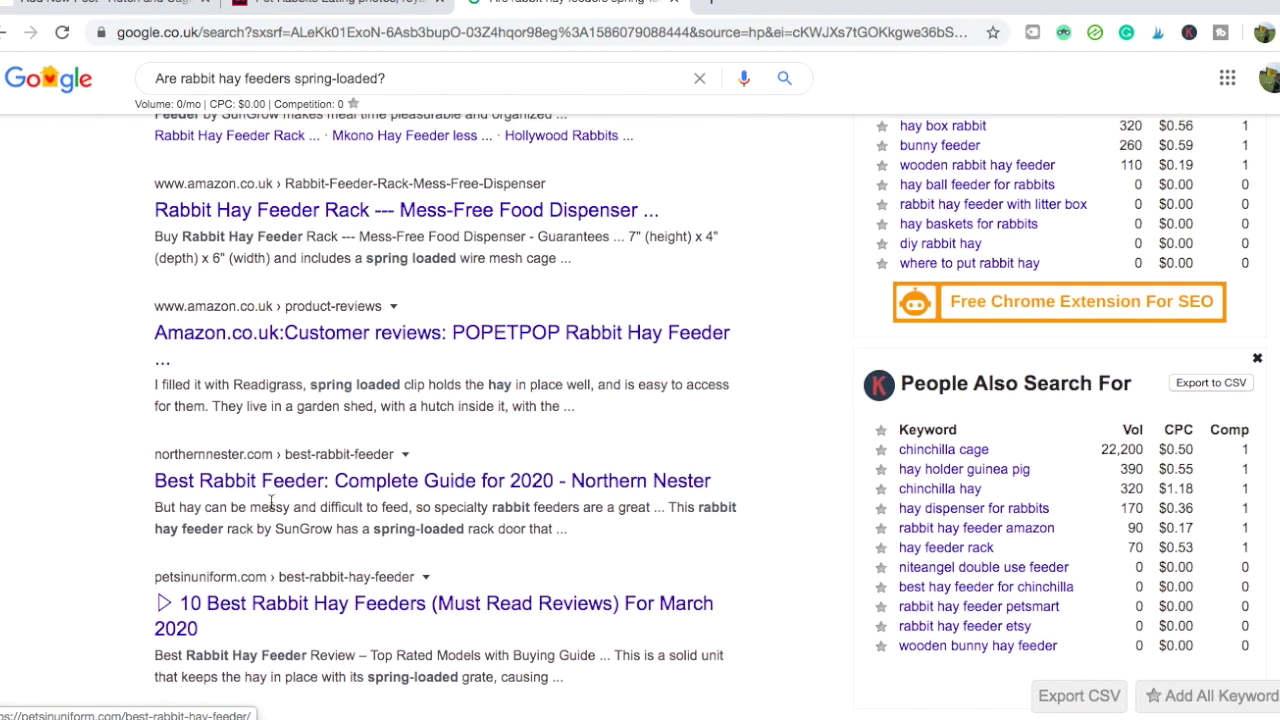
scroll(270, 505, up, 2)
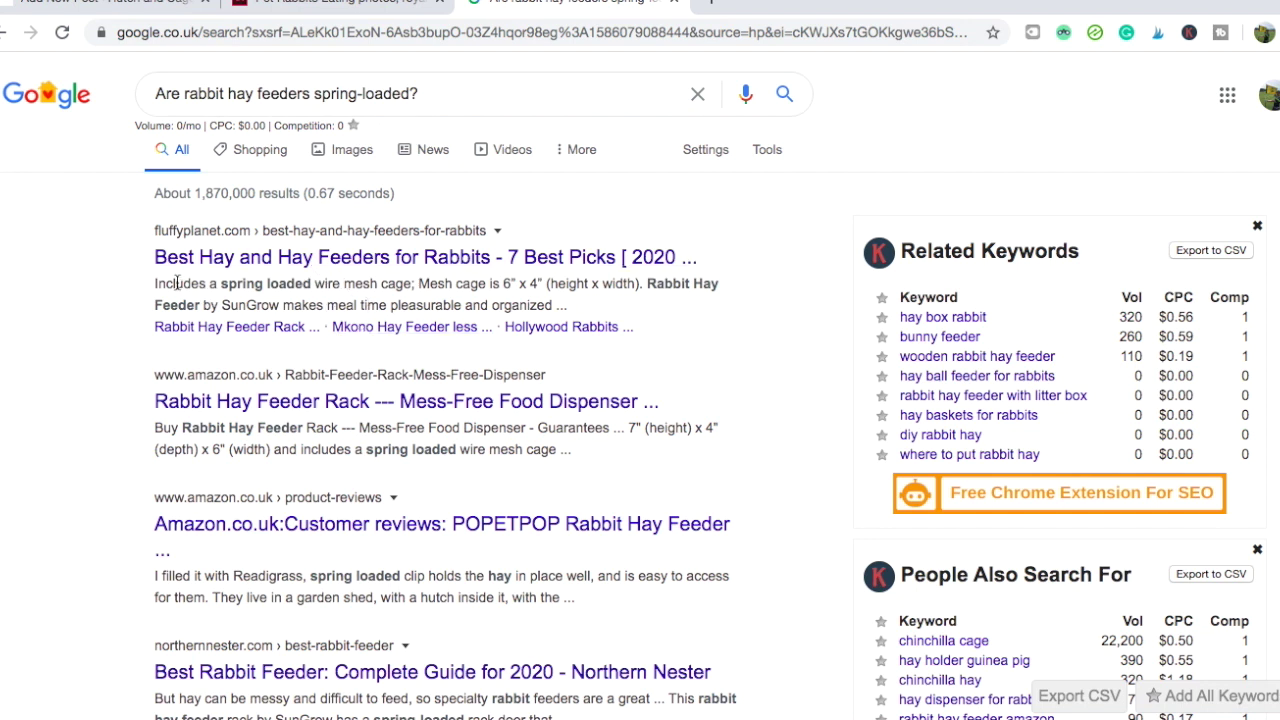
drag(152, 289, 393, 285)
click(352, 310)
click(110, 8)
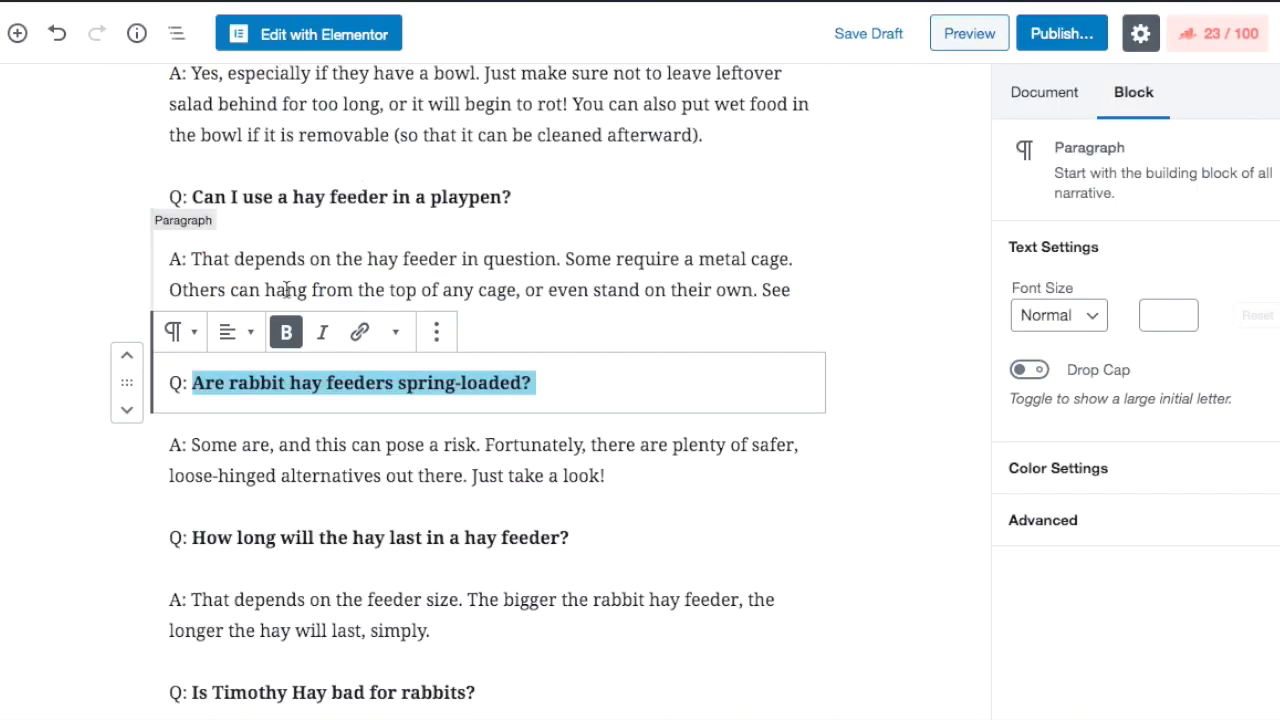
click(509, 287)
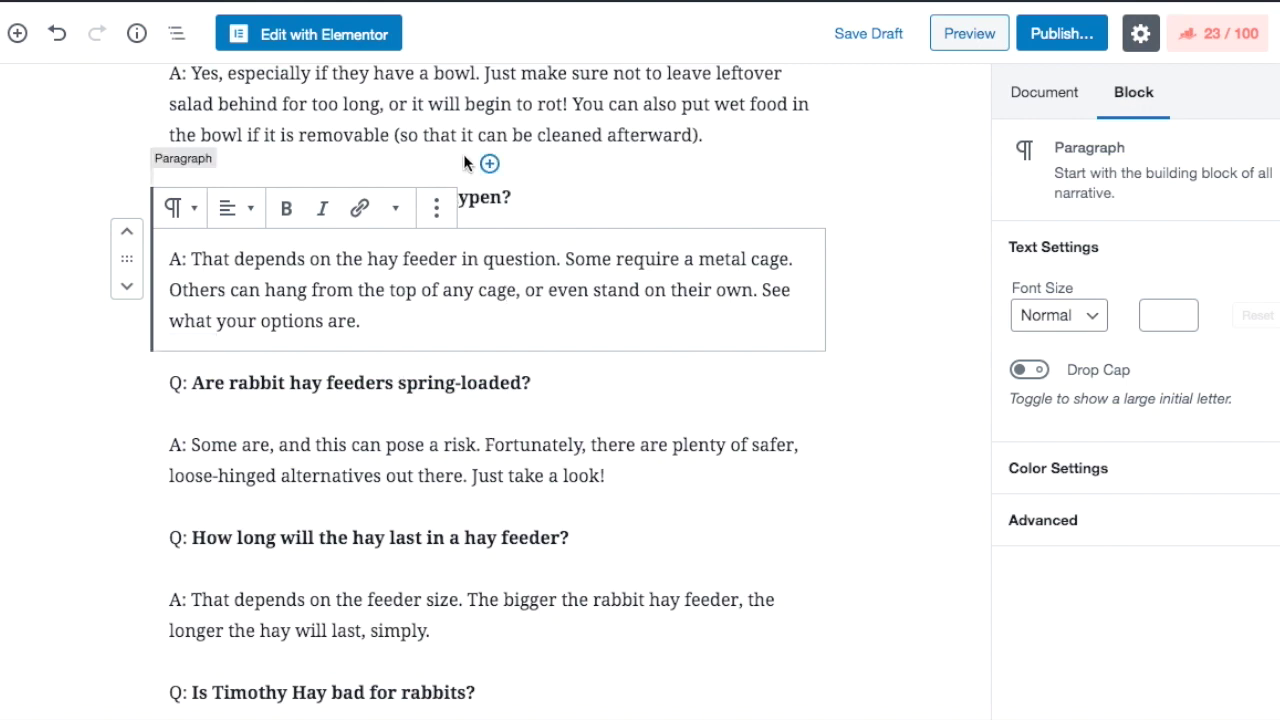
Insert a centered H2 Heading block reading "Our Winner: The AndWe Wooded Cylinder Hay Feeder" directly below the bold paragraph with the same text
scroll(463, 260, down, 3)
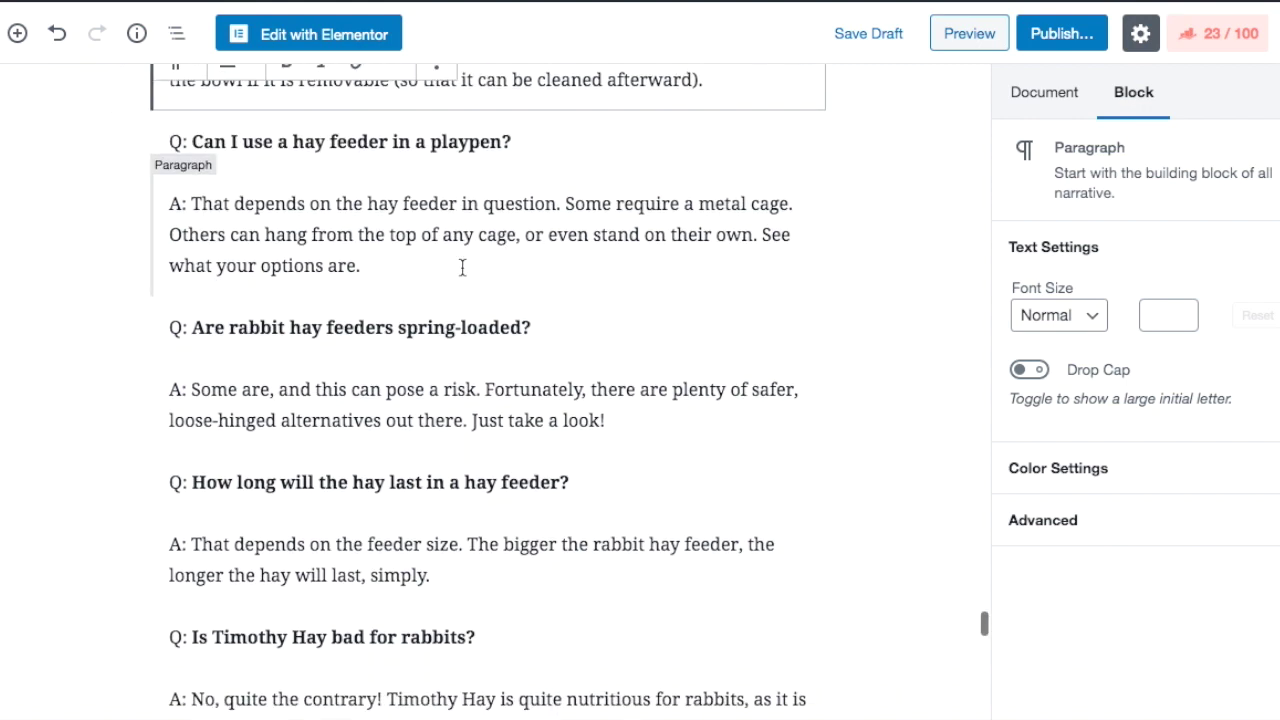
scroll(420, 443, down, 6)
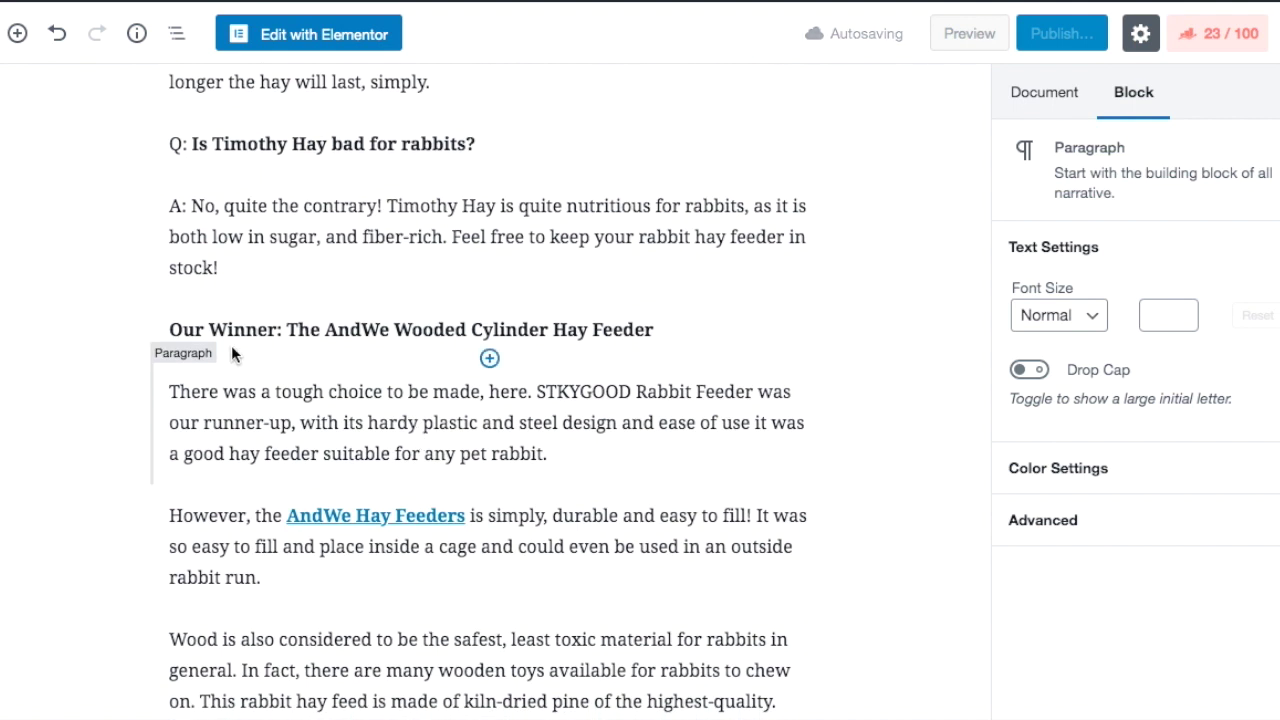
drag(172, 332, 651, 329)
right_click(561, 331)
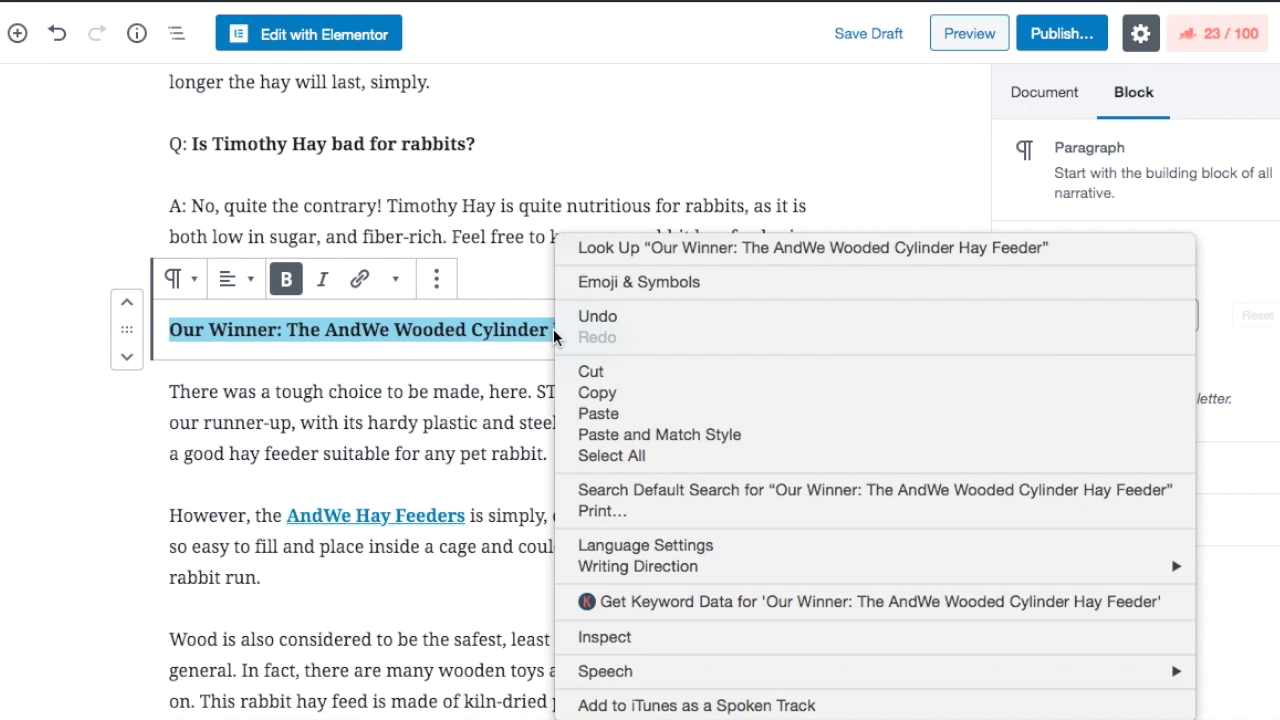
click(604, 394)
click(488, 356)
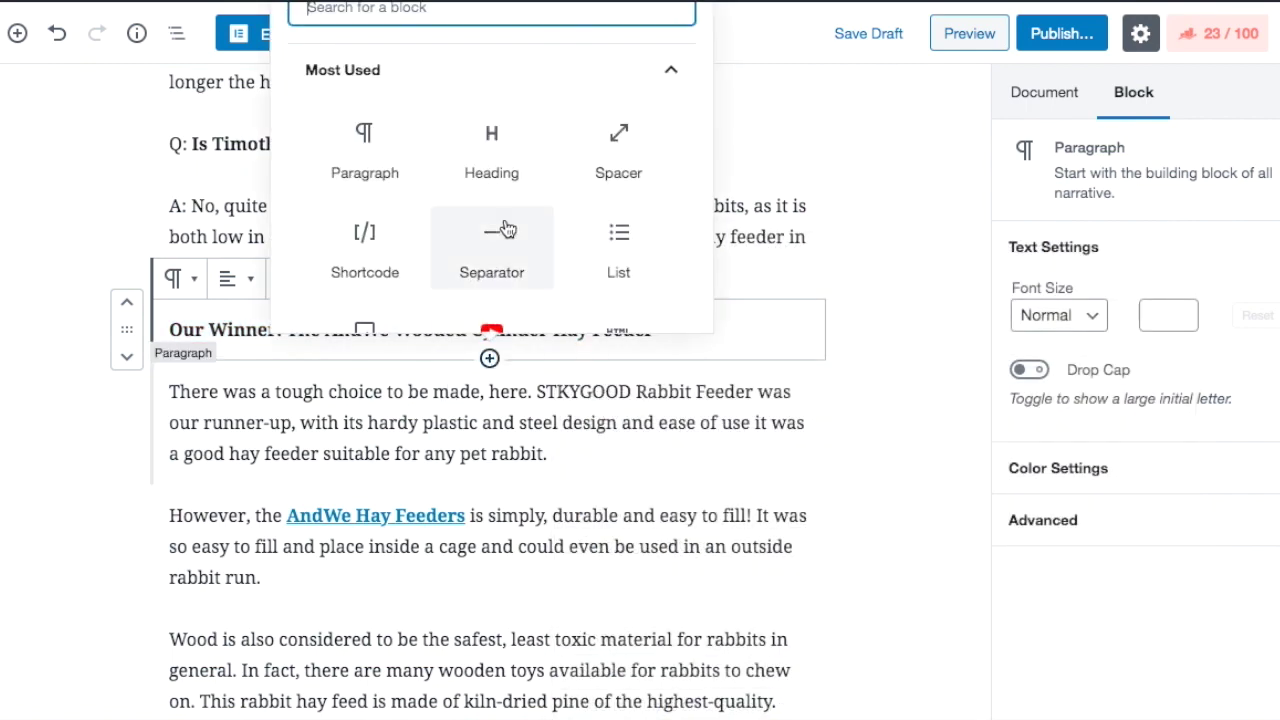
click(493, 140)
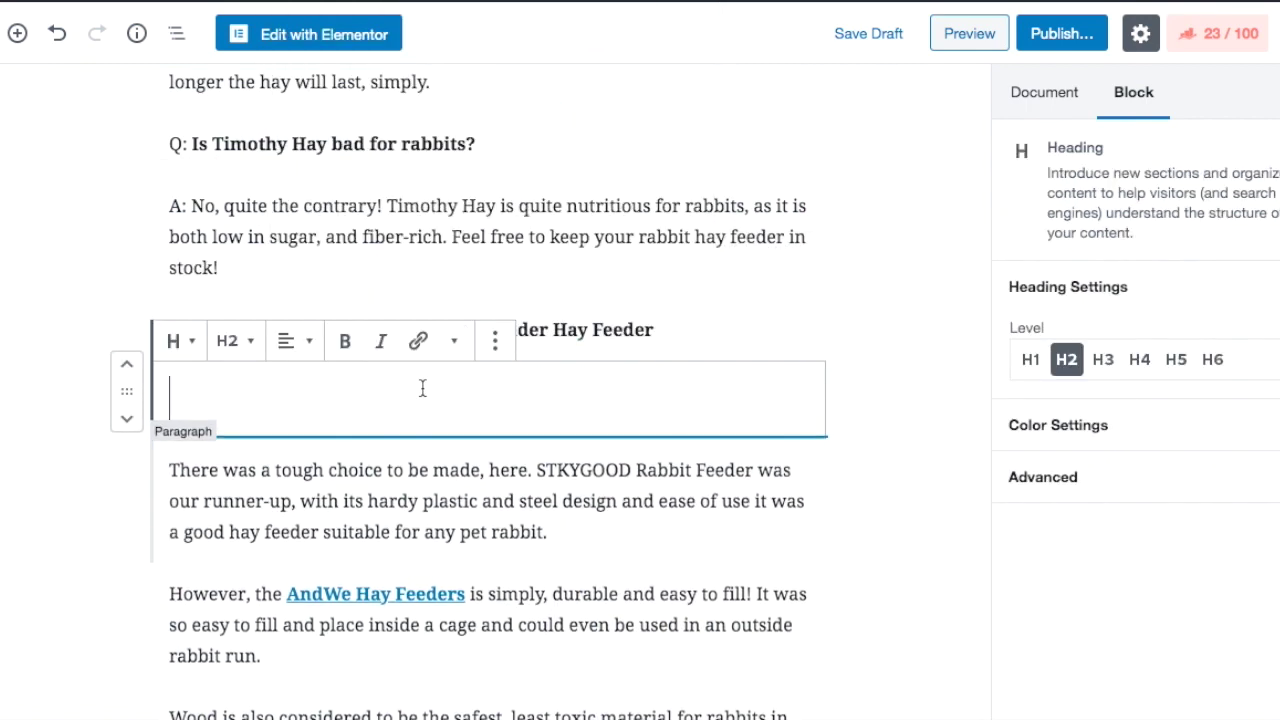
key(ctrl+v)
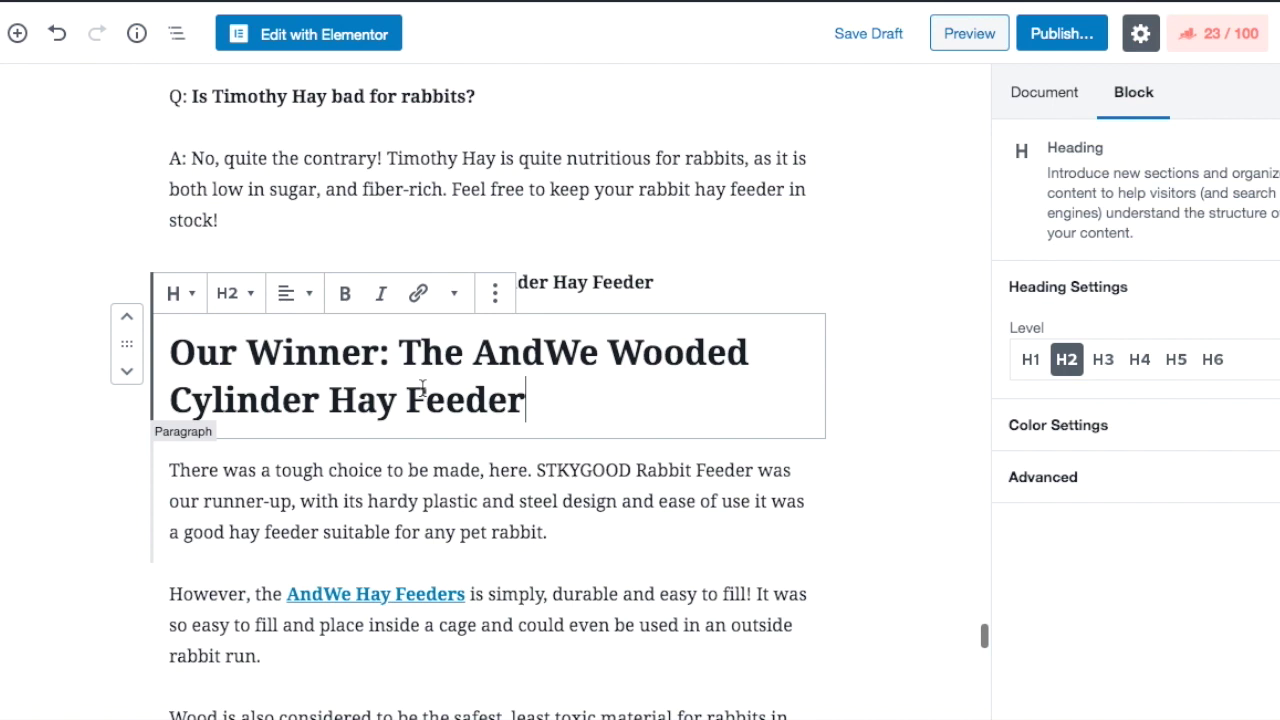
click(293, 293)
click(301, 214)
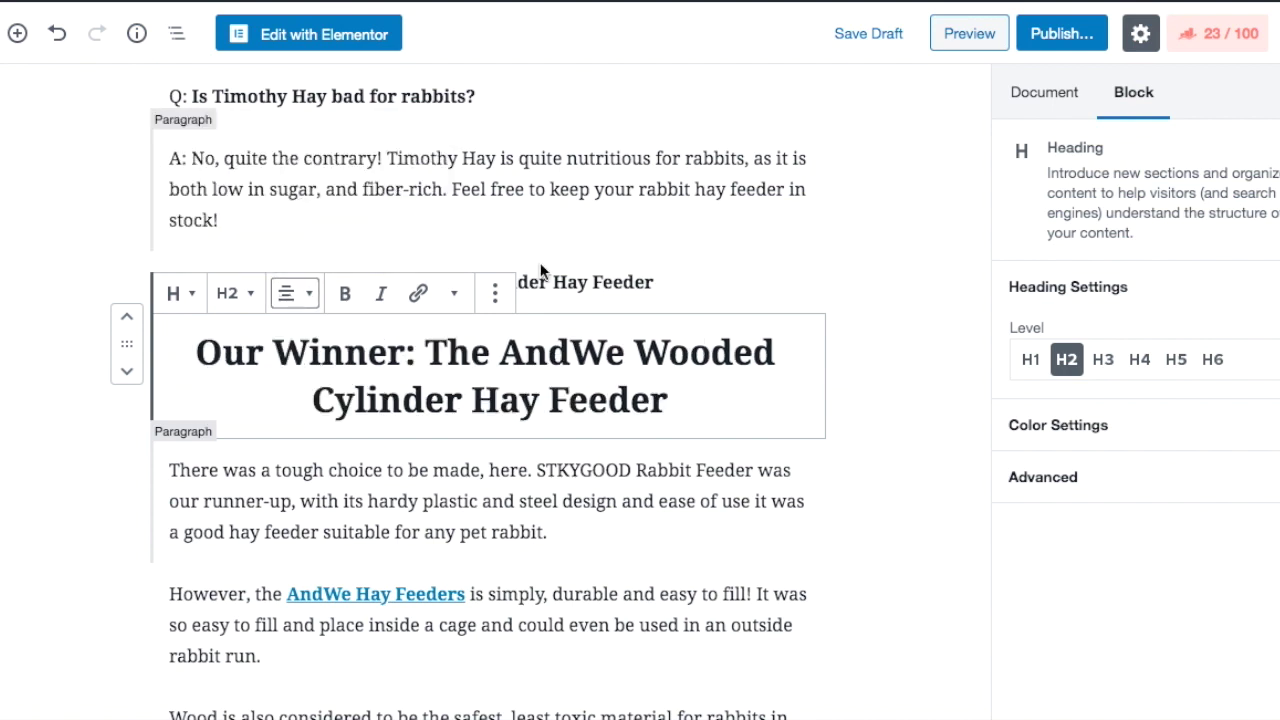
Remove the bold "Our Winner: The AndWe Wooded Cylinder Hay Feeder" paragraph above the matching H2 heading
click(575, 283)
click(436, 231)
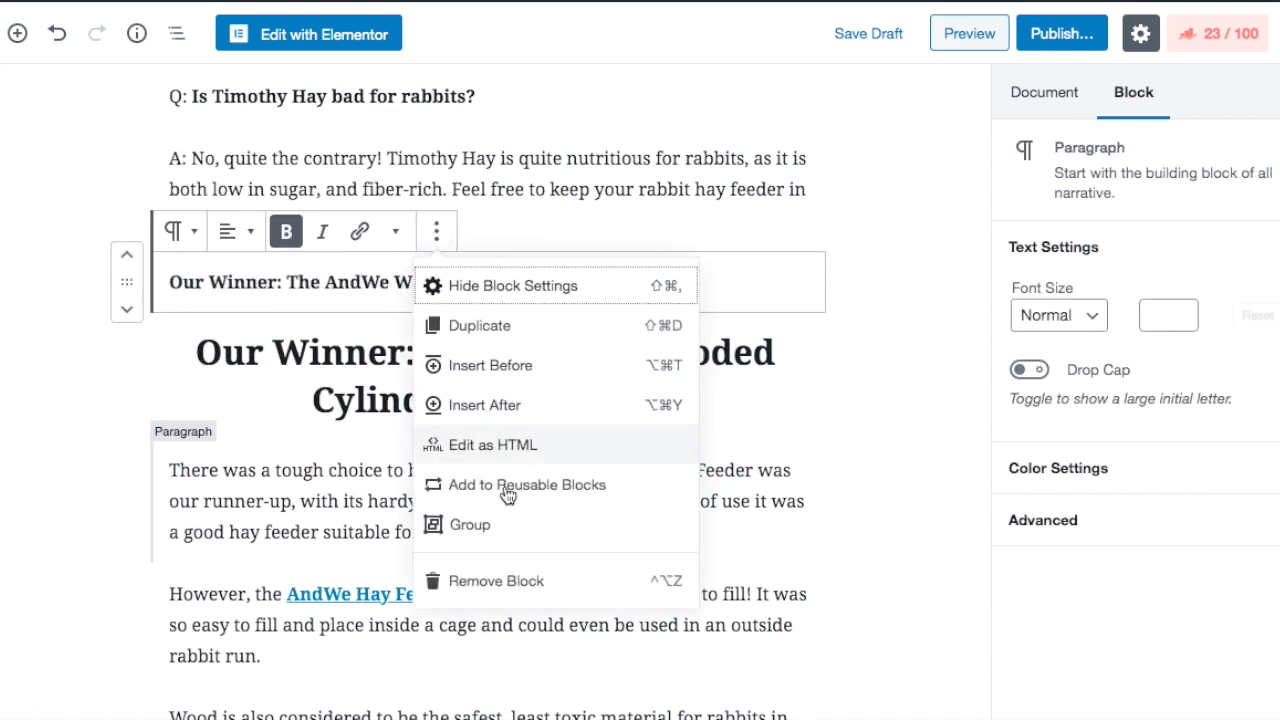
click(499, 580)
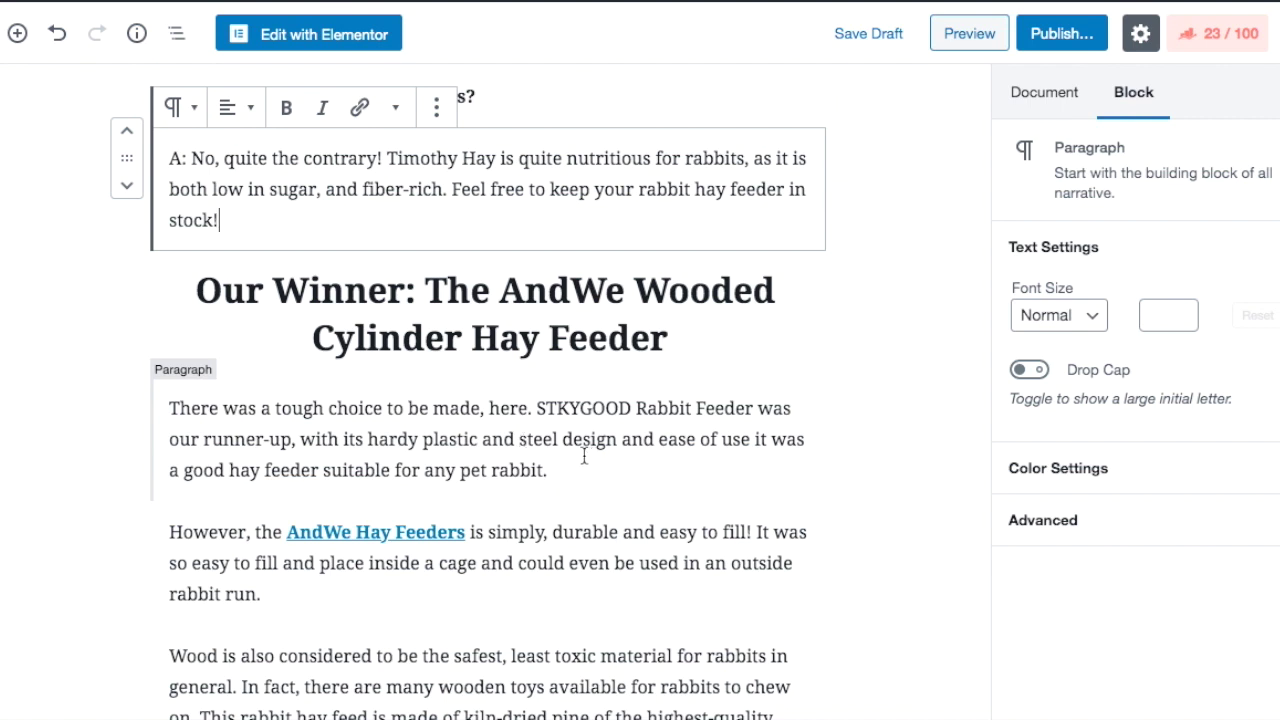
Open the Amazon page linked from "AndWe Hay Feeders", examine the product's photo and details, and return to the paragraphs under the winner heading
click(523, 432)
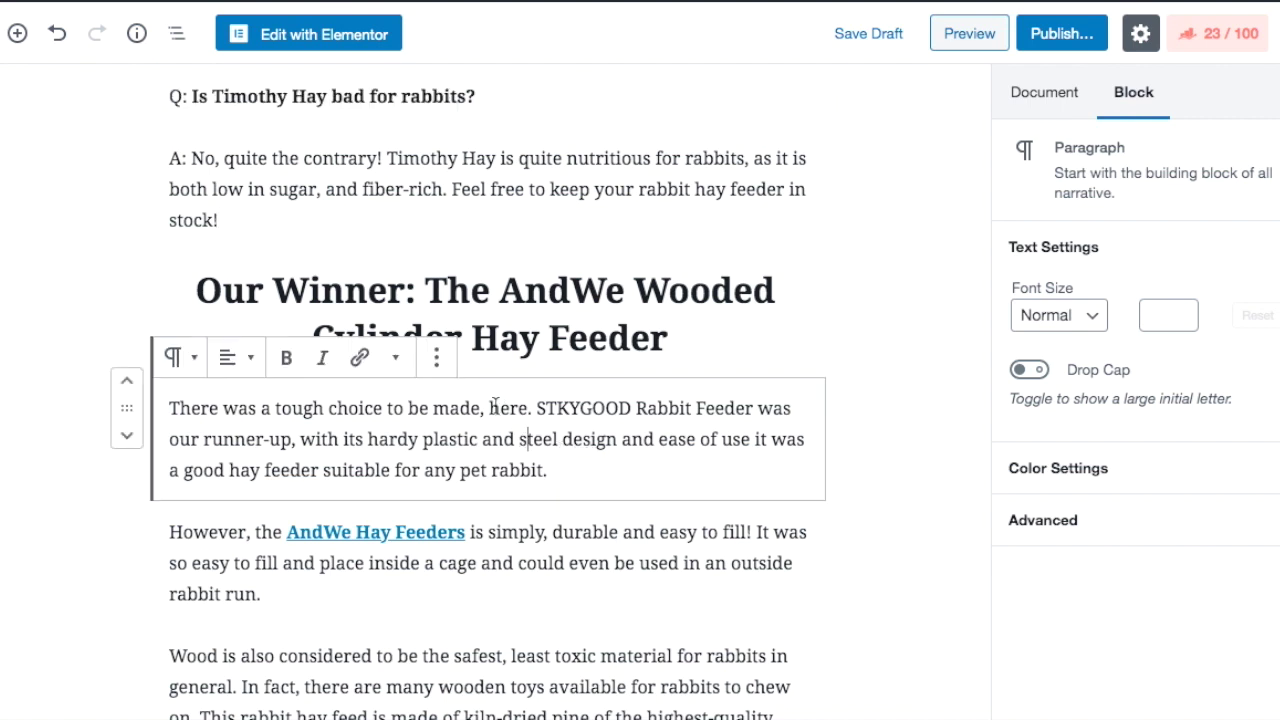
scroll(430, 478, down, 2)
click(399, 437)
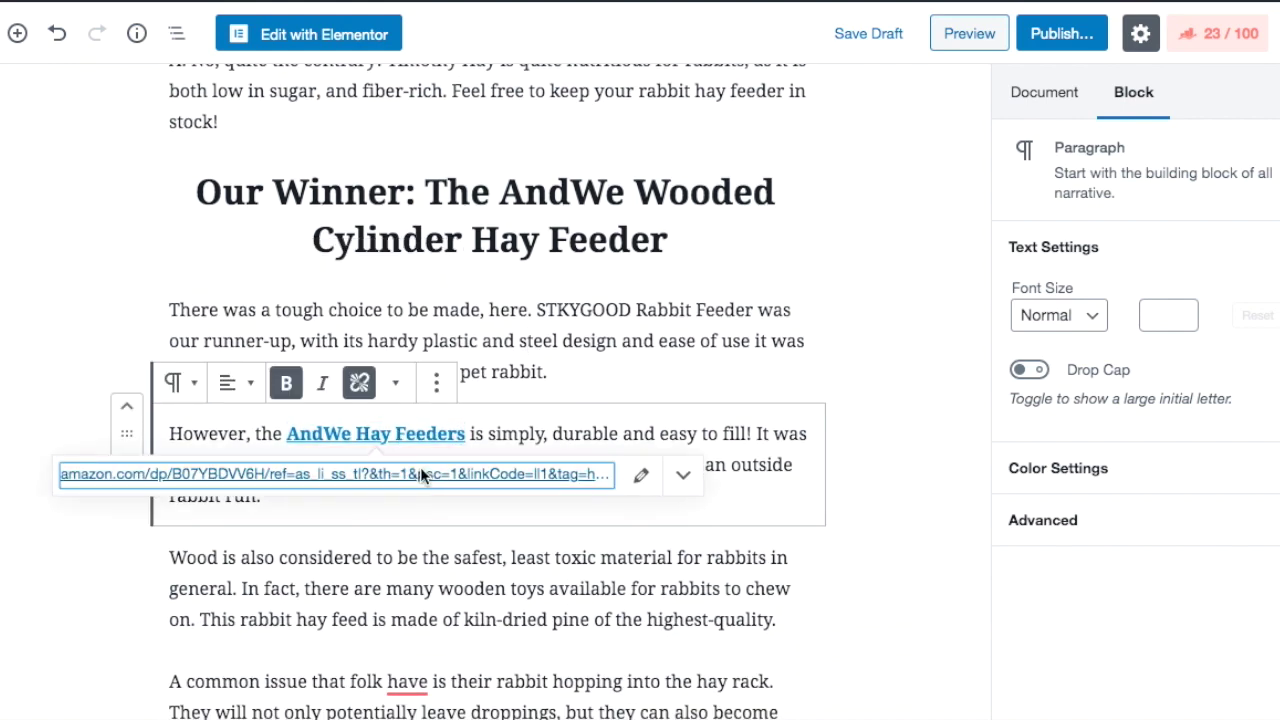
click(421, 470)
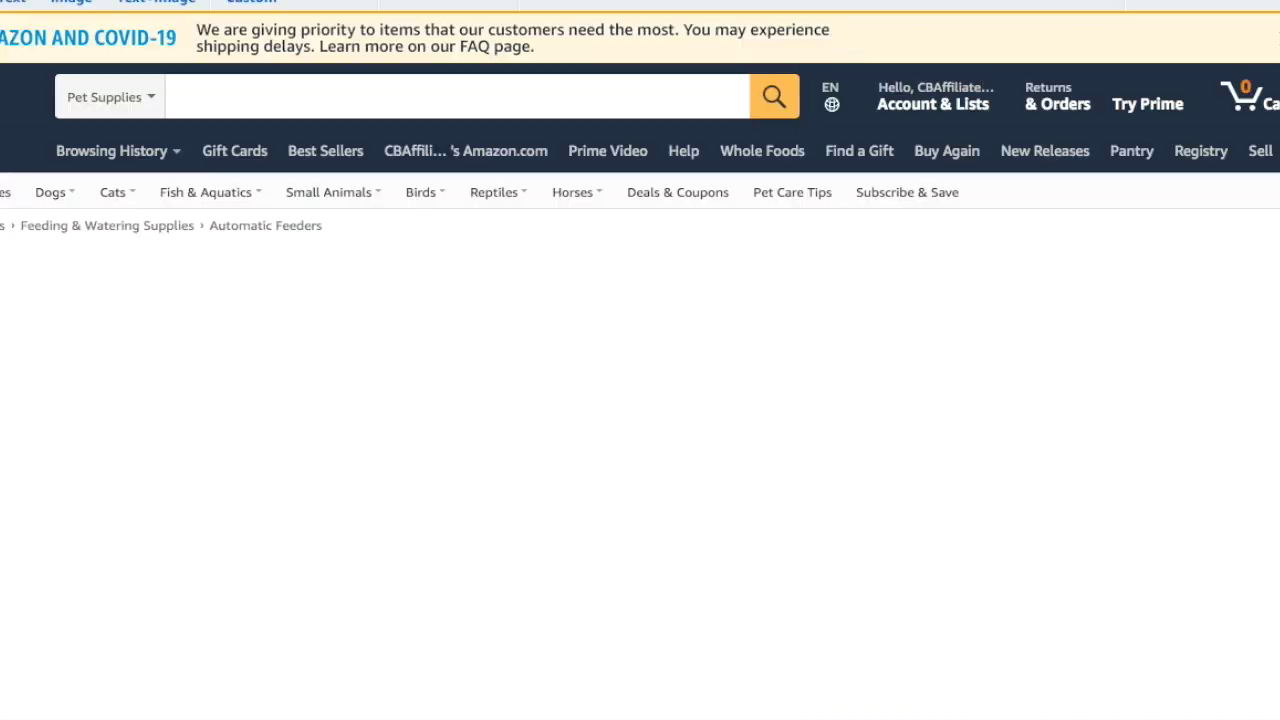
scroll(565, 372, down, 2)
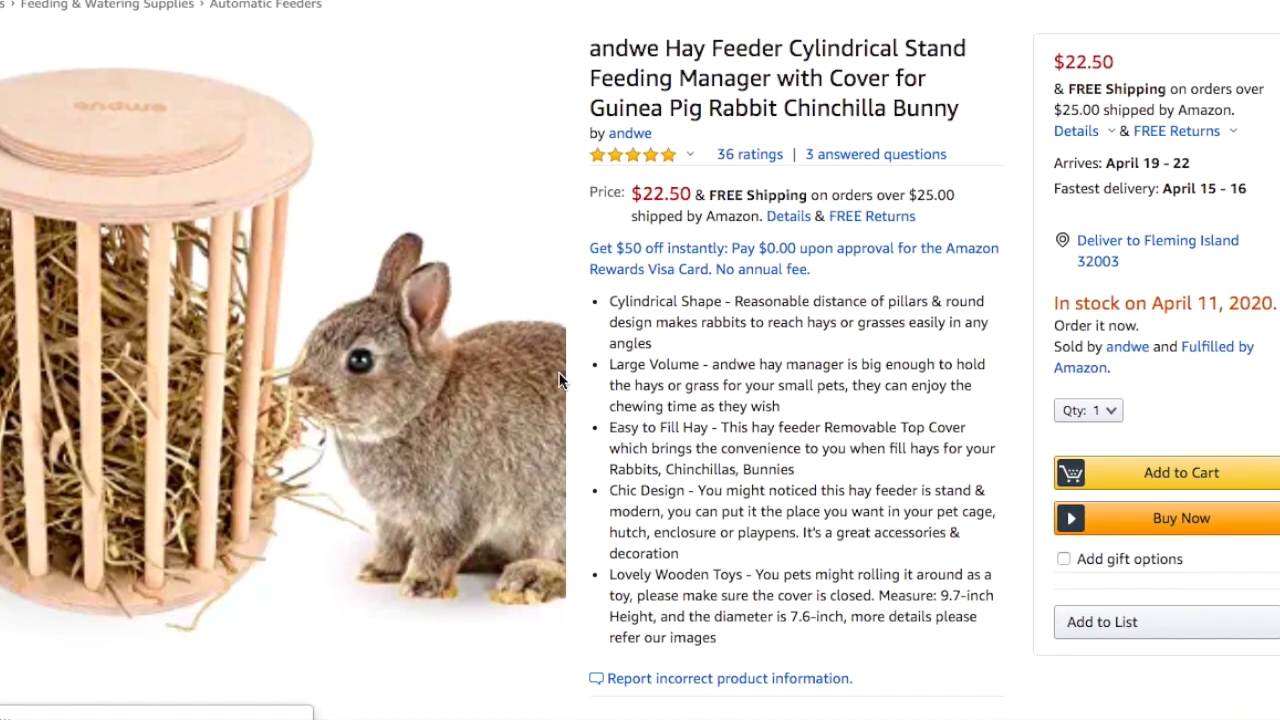
mouse_move(150, 357)
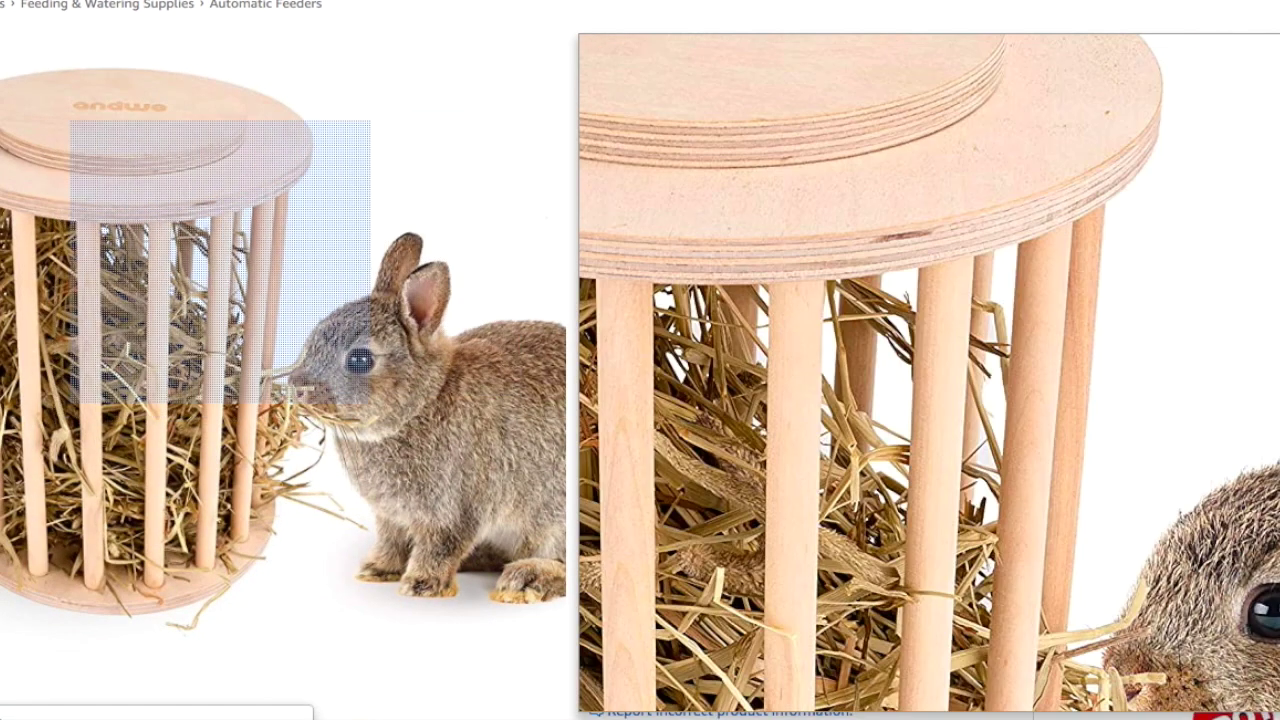
mouse_move(492, 690)
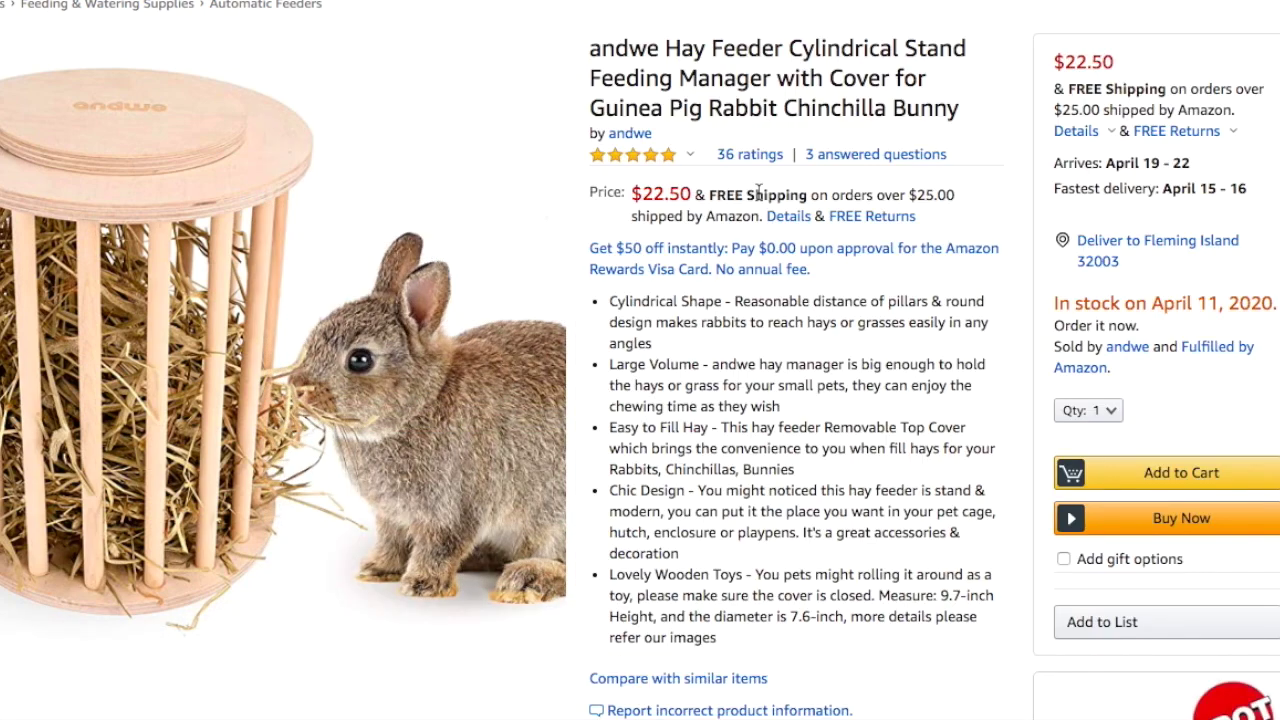
mouse_move(337, 249)
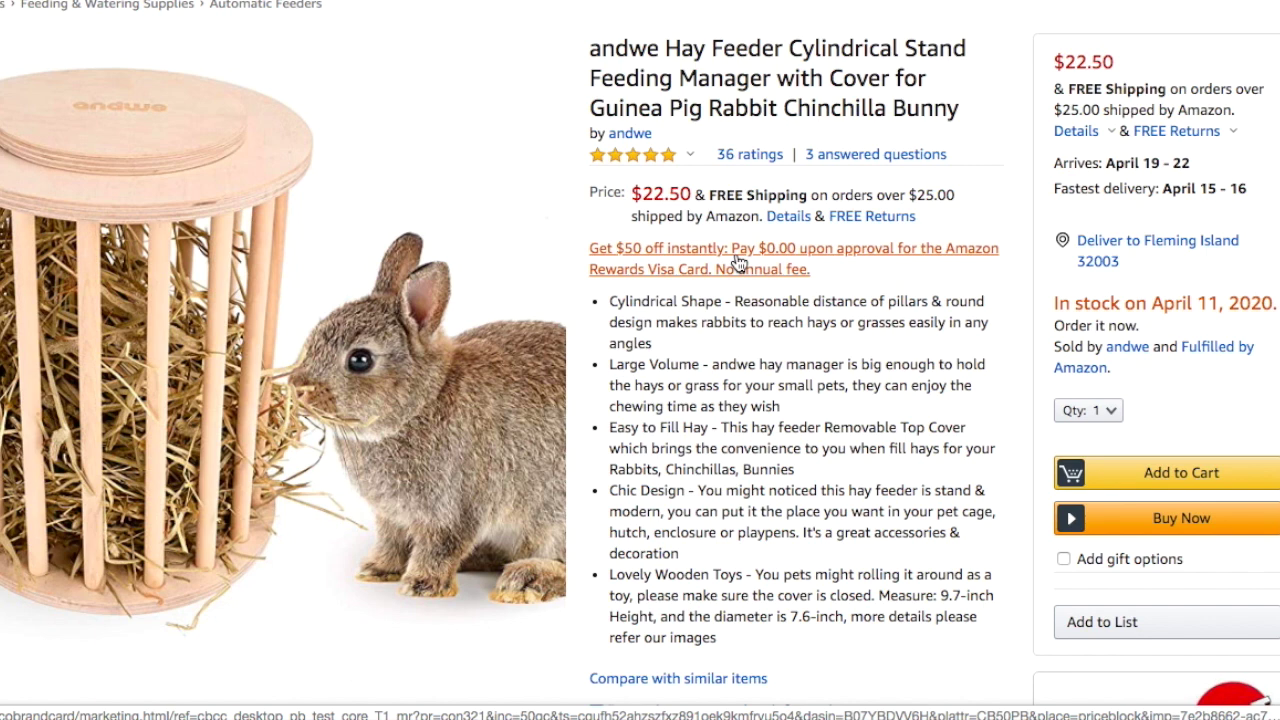
mouse_move(665, 156)
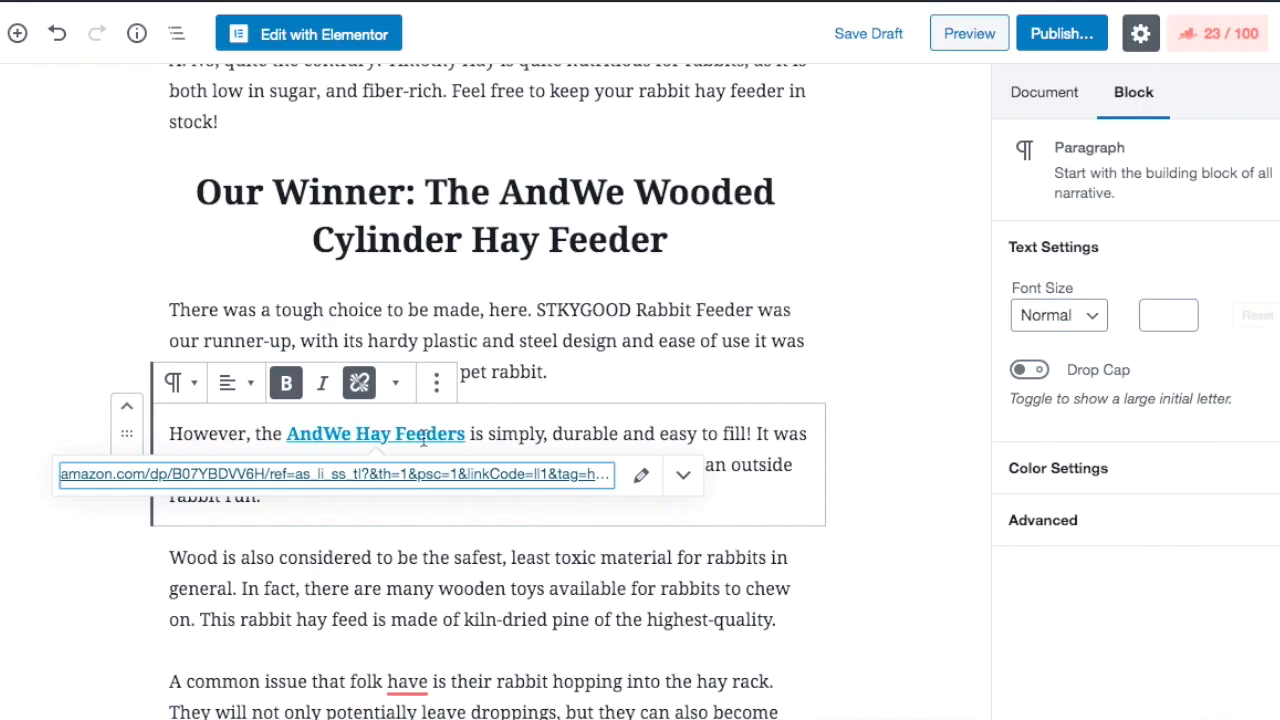
scroll(400, 220, down, 5)
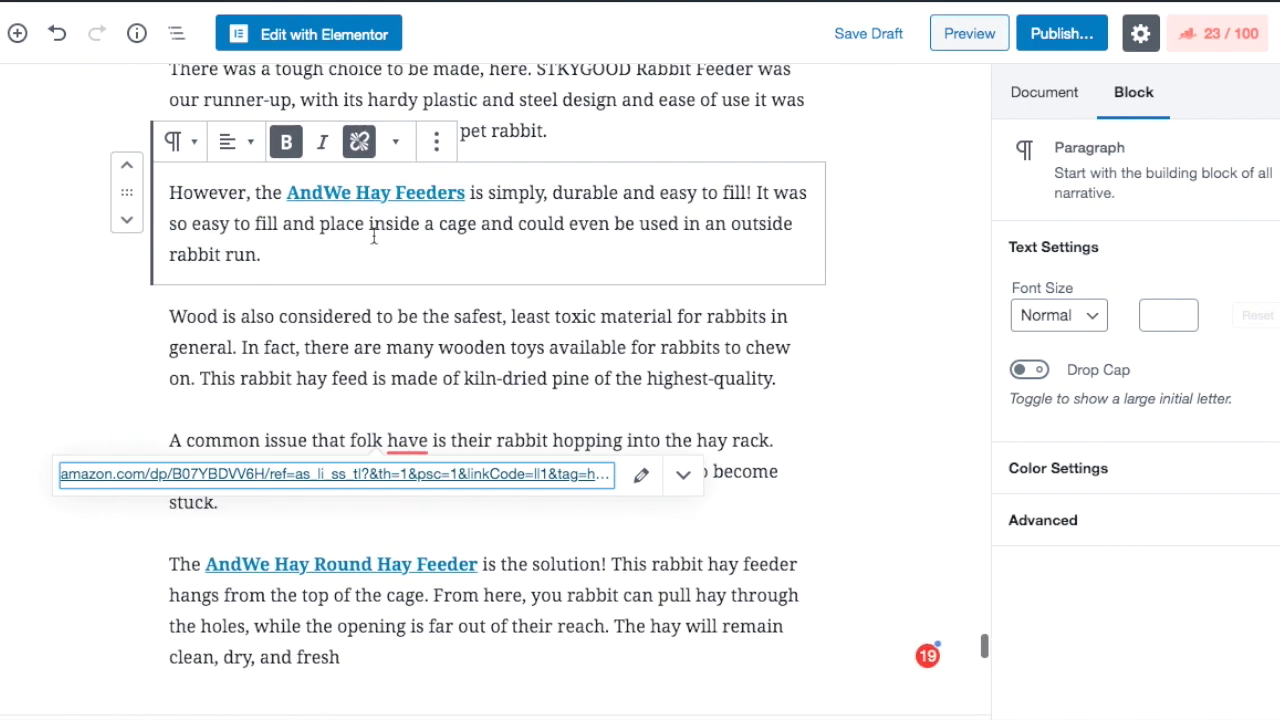
scroll(373, 236, up, 1)
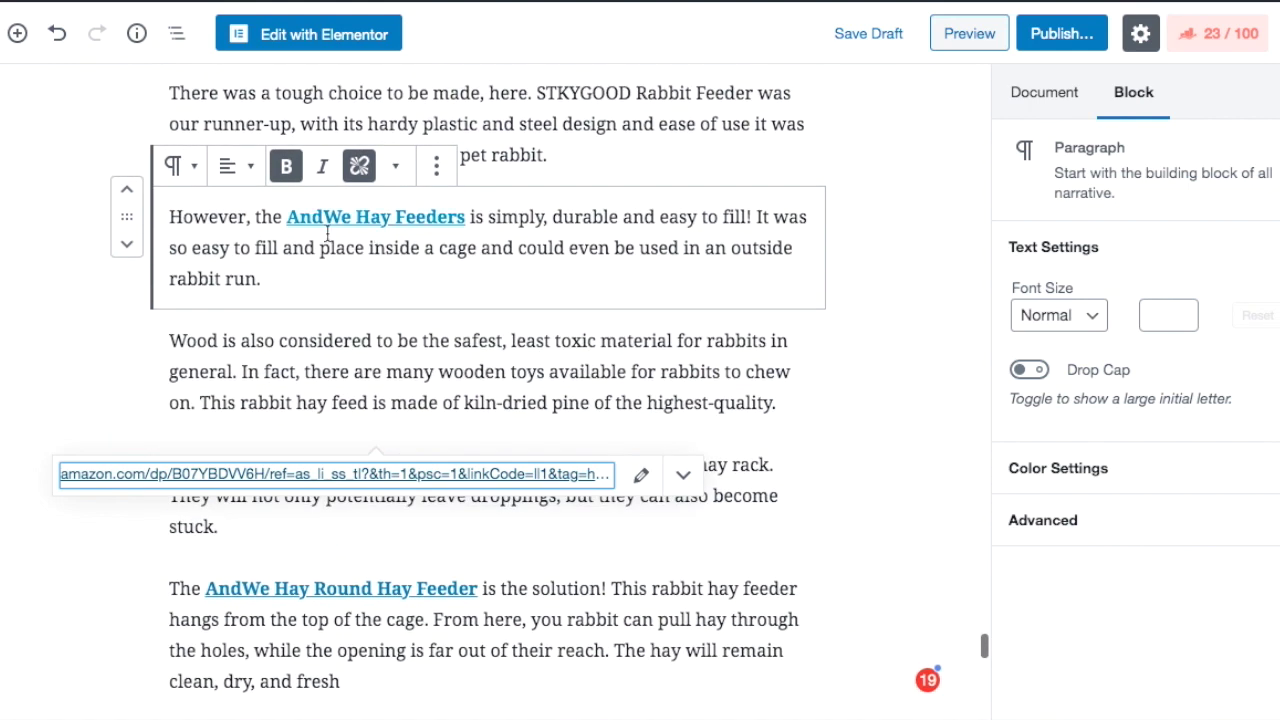
Reopen the Amazon page linked from "AndWe Hay Feeders", copy the HTML for the 250-pixel affiliate image link, and return to the post editor
click(382, 218)
click(396, 258)
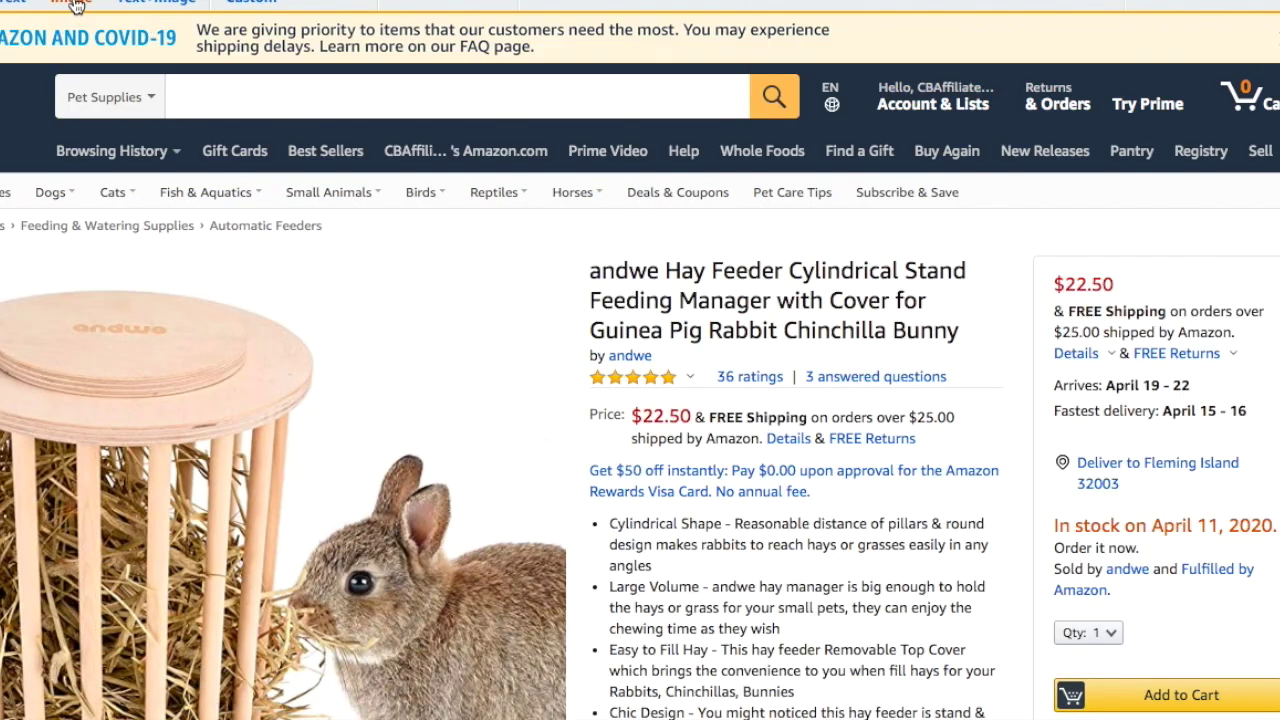
click(75, 3)
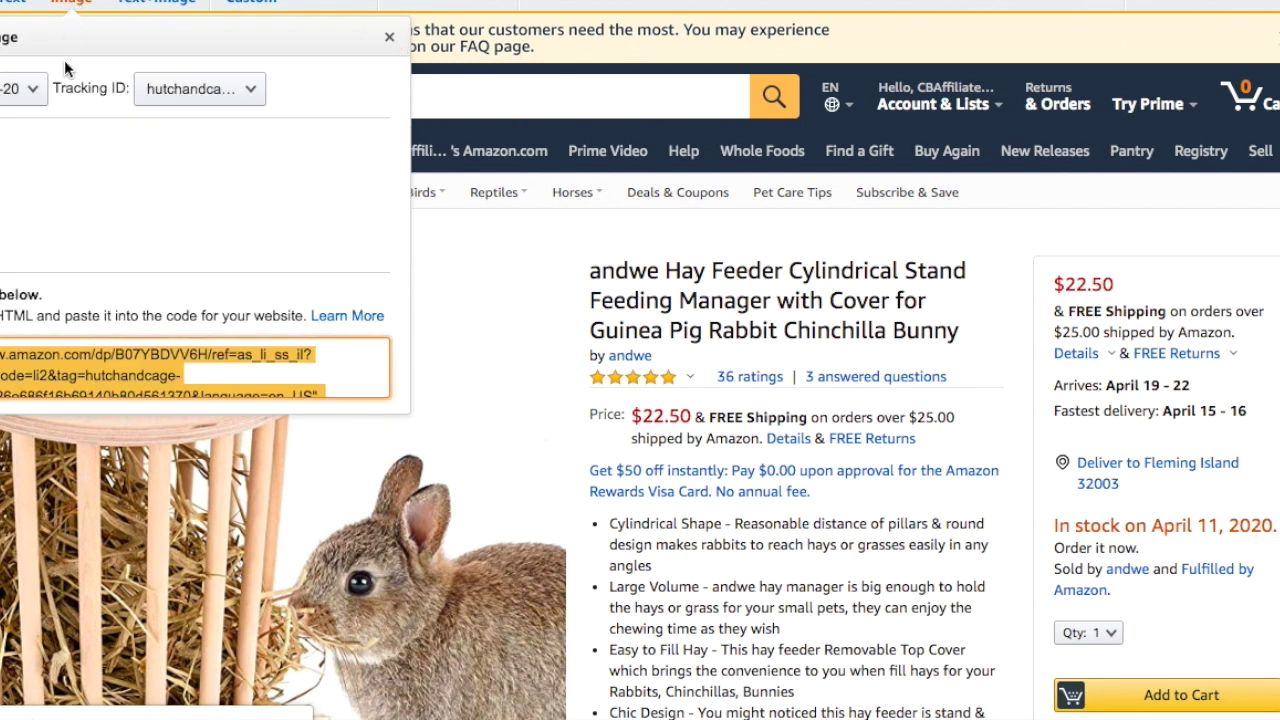
right_click(6, 420)
click(54, 459)
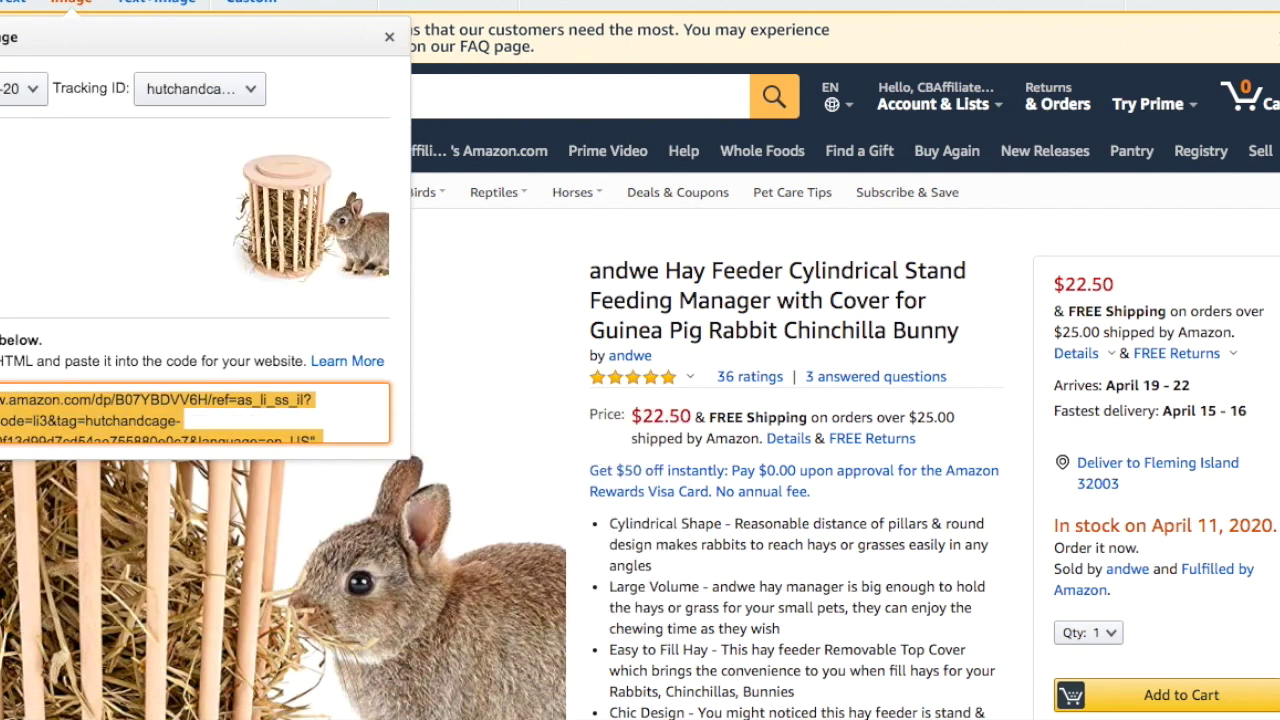
key(alt+Tab)
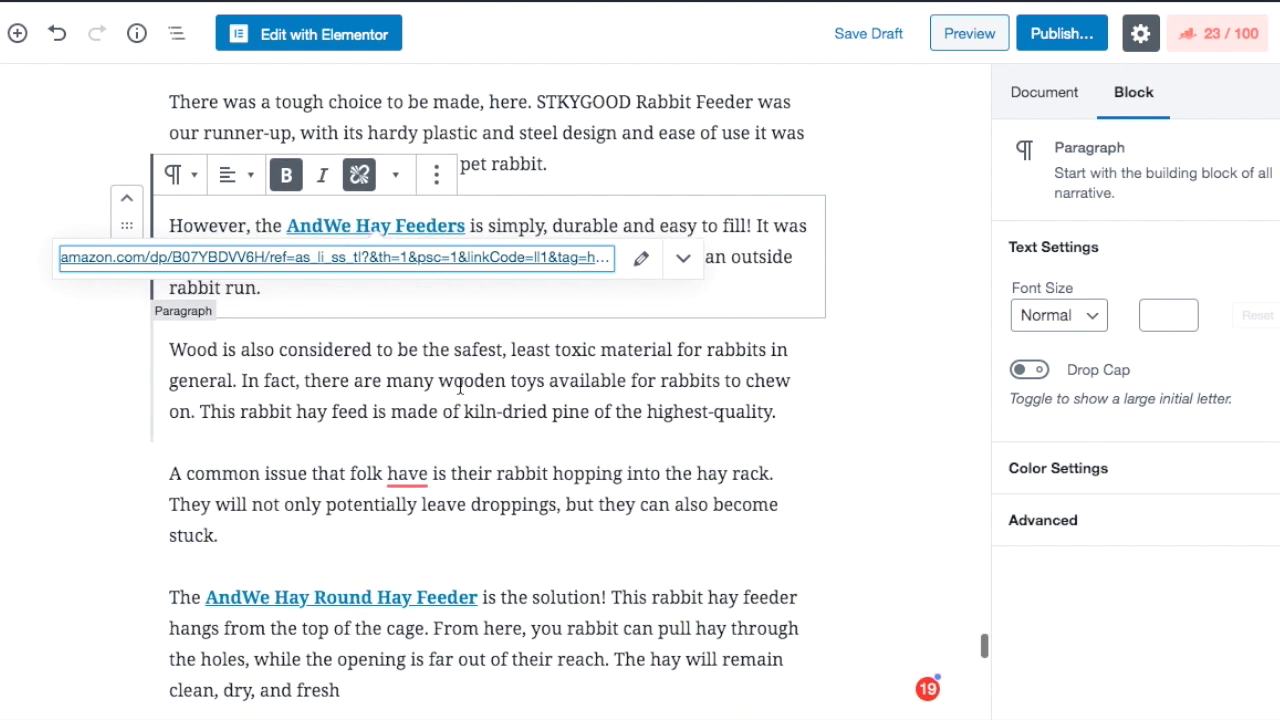
Insert a Custom HTML block below the "However, the AndWe Hay Feeders" paragraph, paste the copied affiliate image code and preview it
click(489, 316)
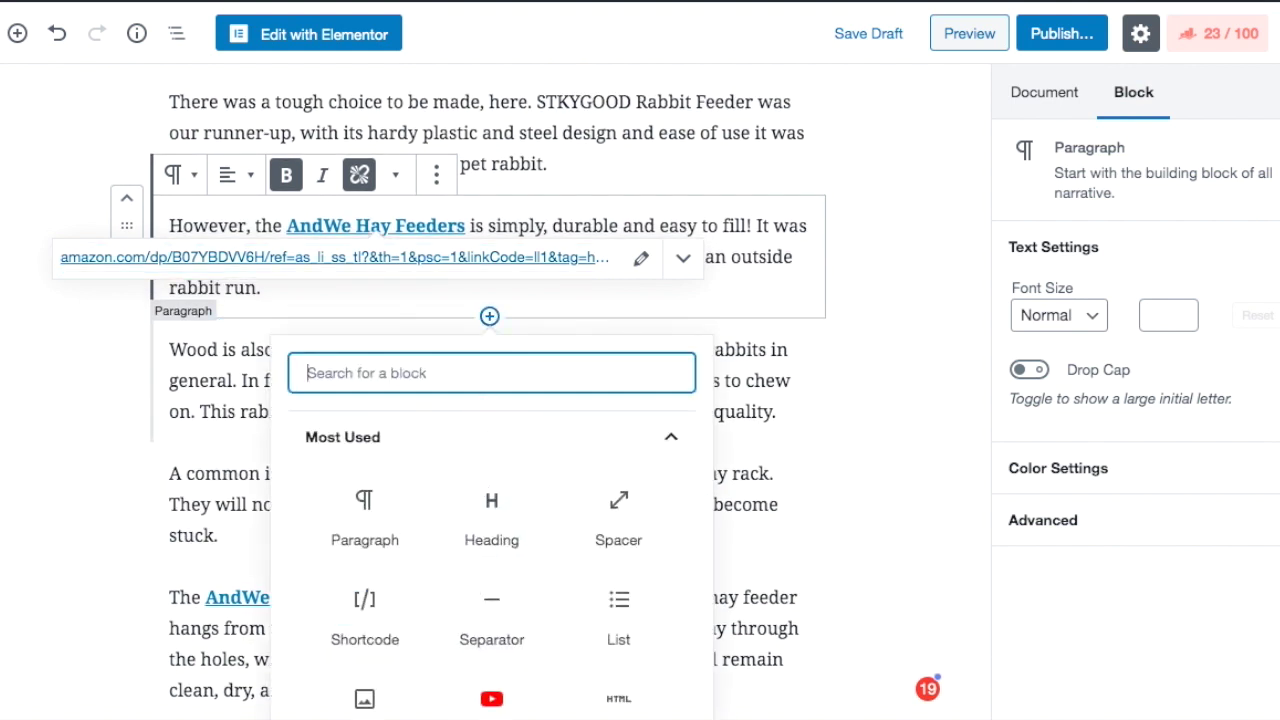
text(ht)
click(365, 515)
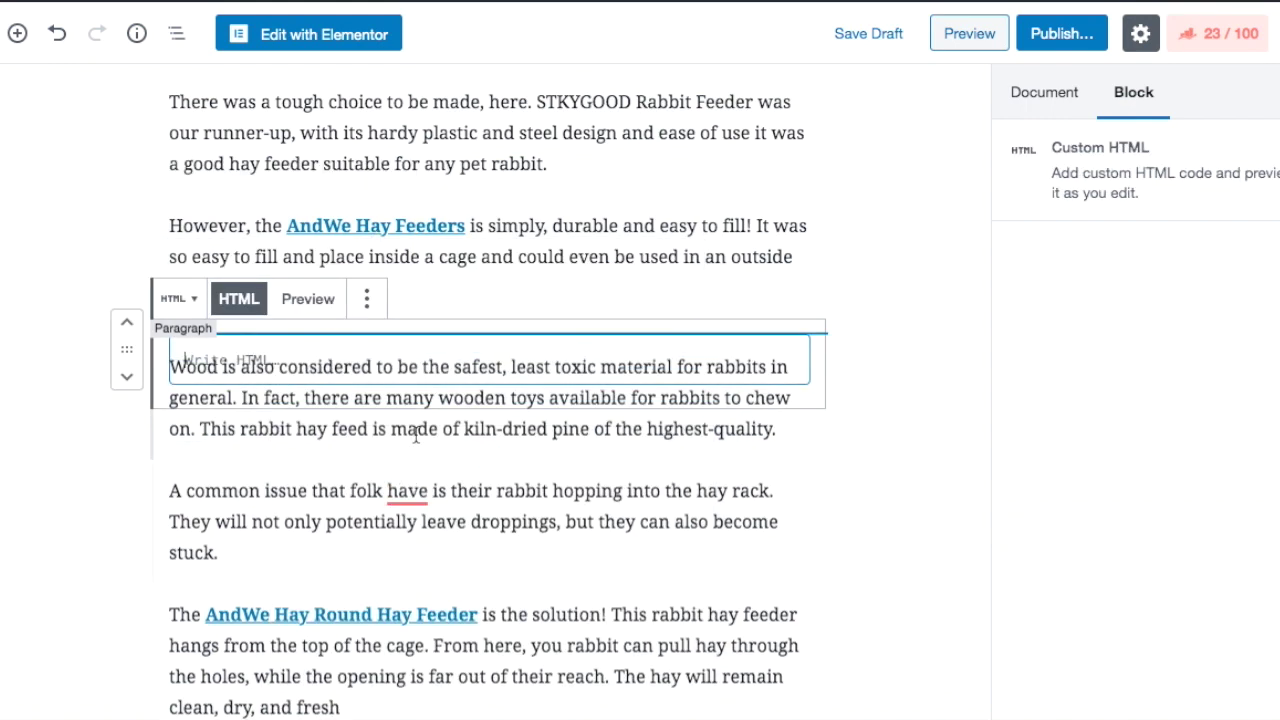
key(ctrl+v)
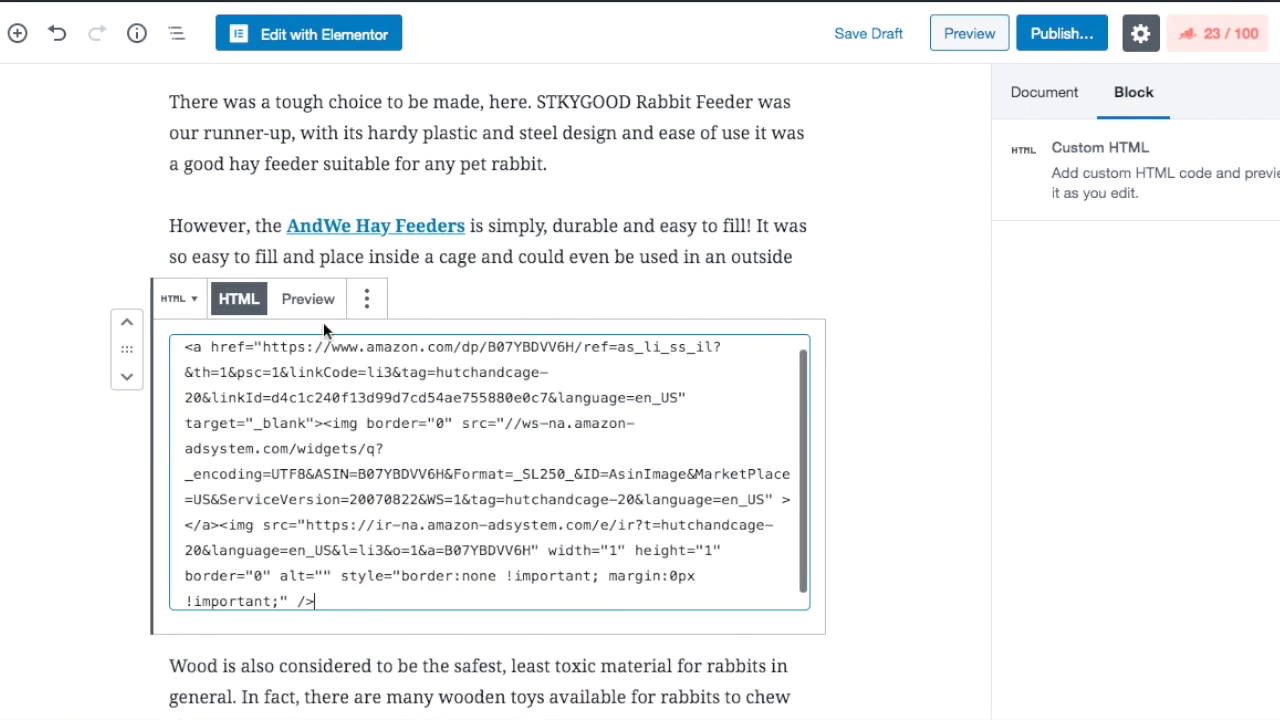
click(308, 299)
Convert the Custom HTML block to an Image block, align it right and move it above the "However, the AndWe Hay Feeders" paragraph
click(368, 303)
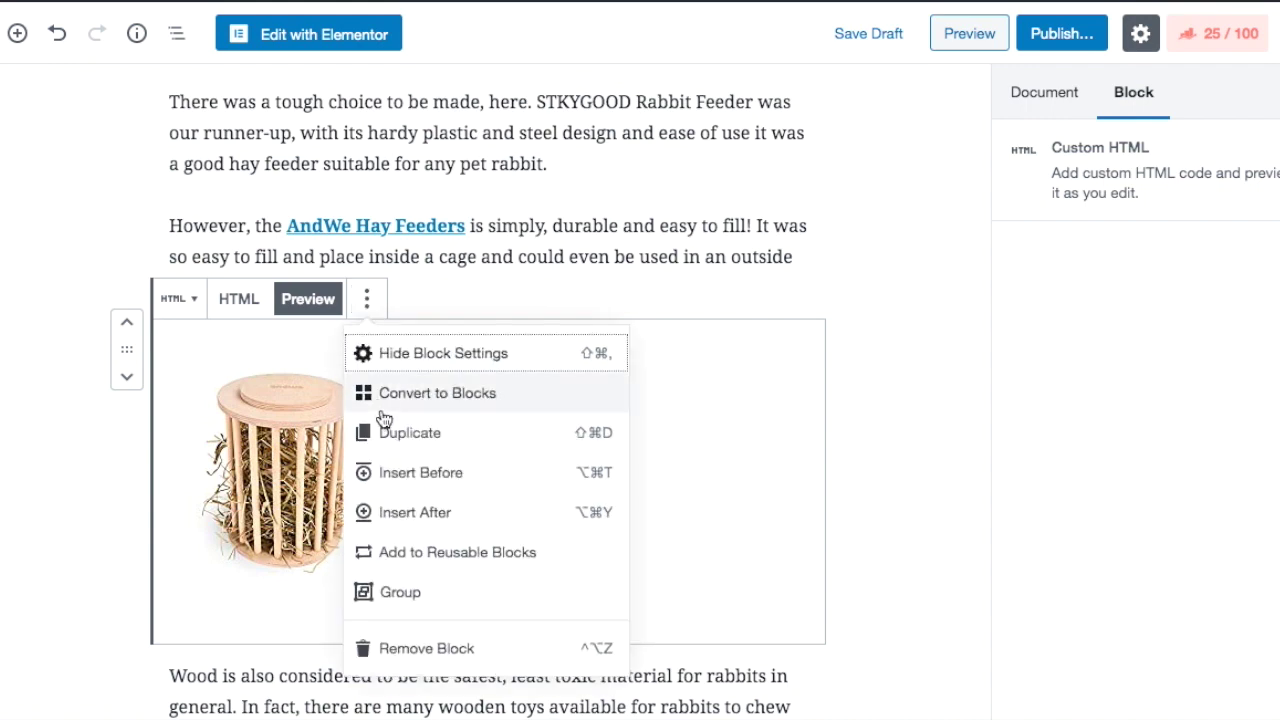
click(391, 401)
click(311, 378)
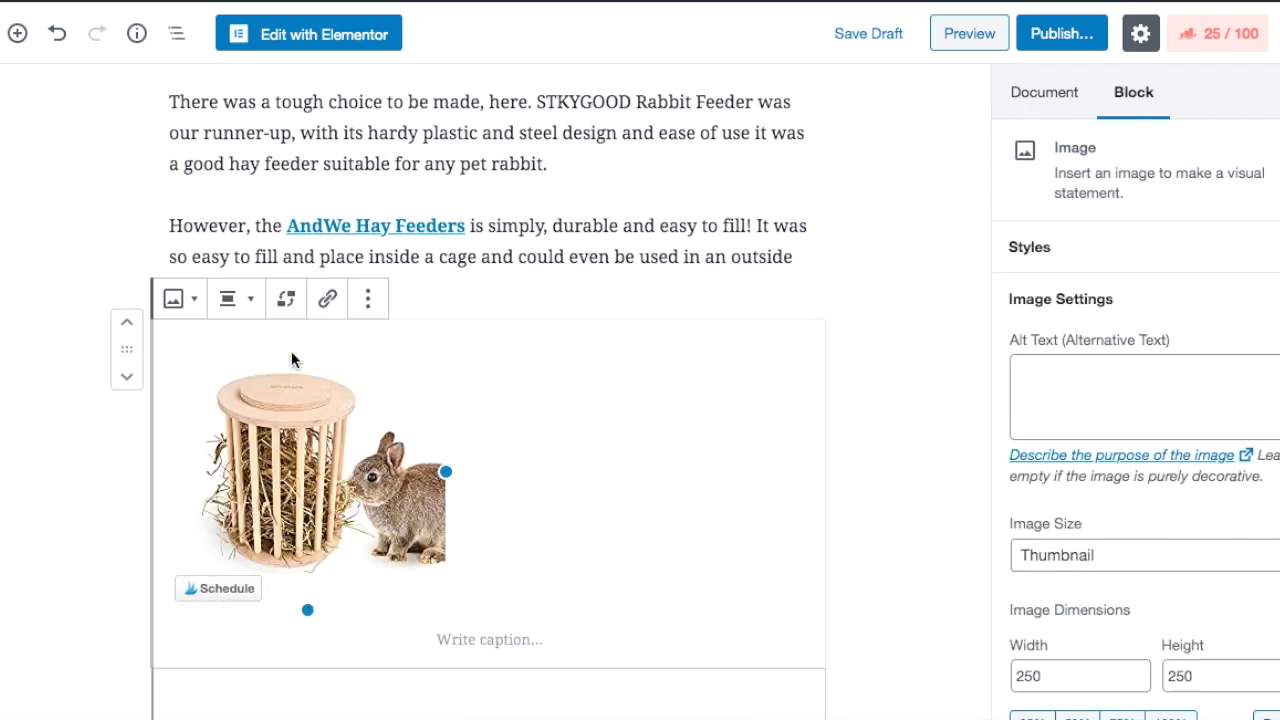
click(240, 298)
click(245, 240)
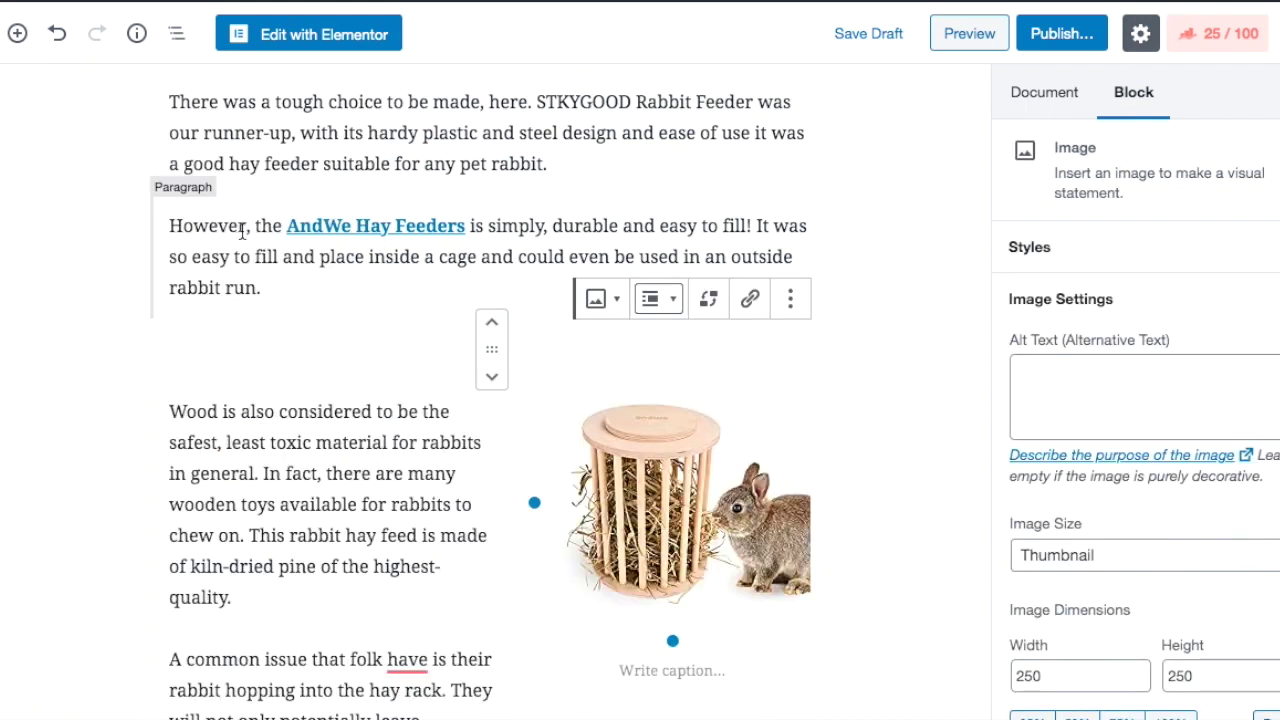
click(491, 330)
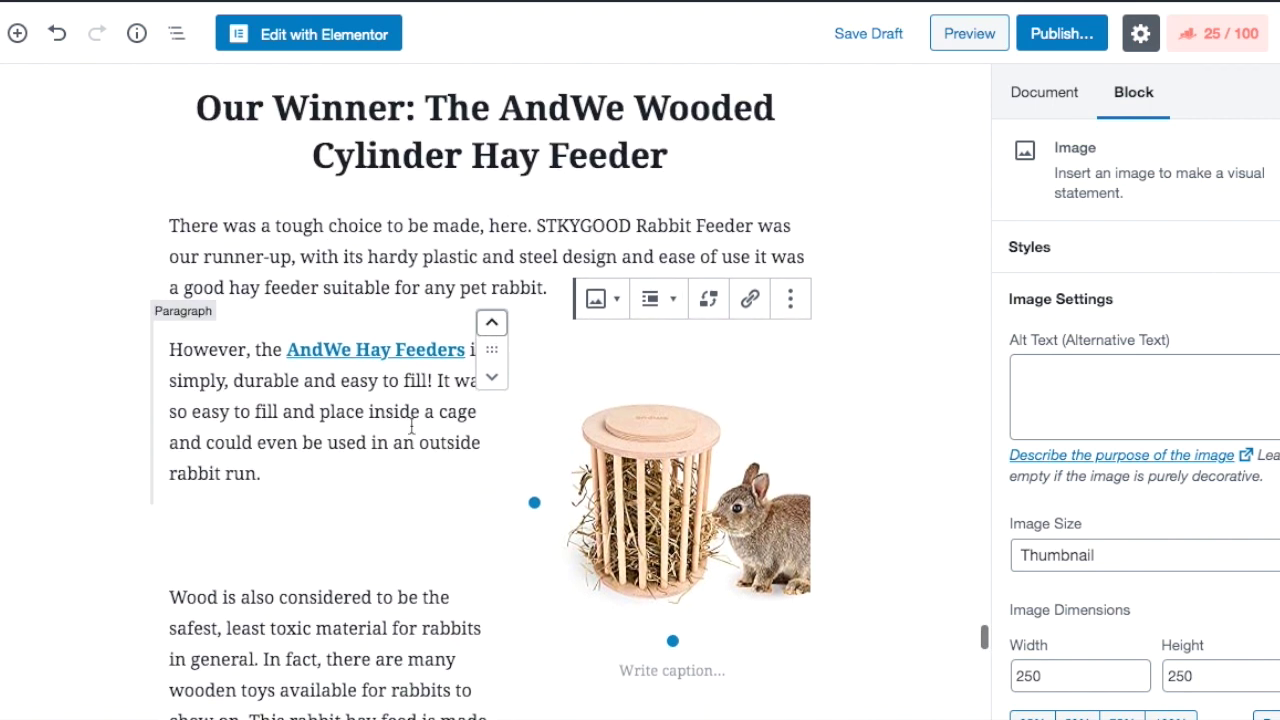
Caption the right-aligned feeder image "Available On Amazon"
click(698, 673)
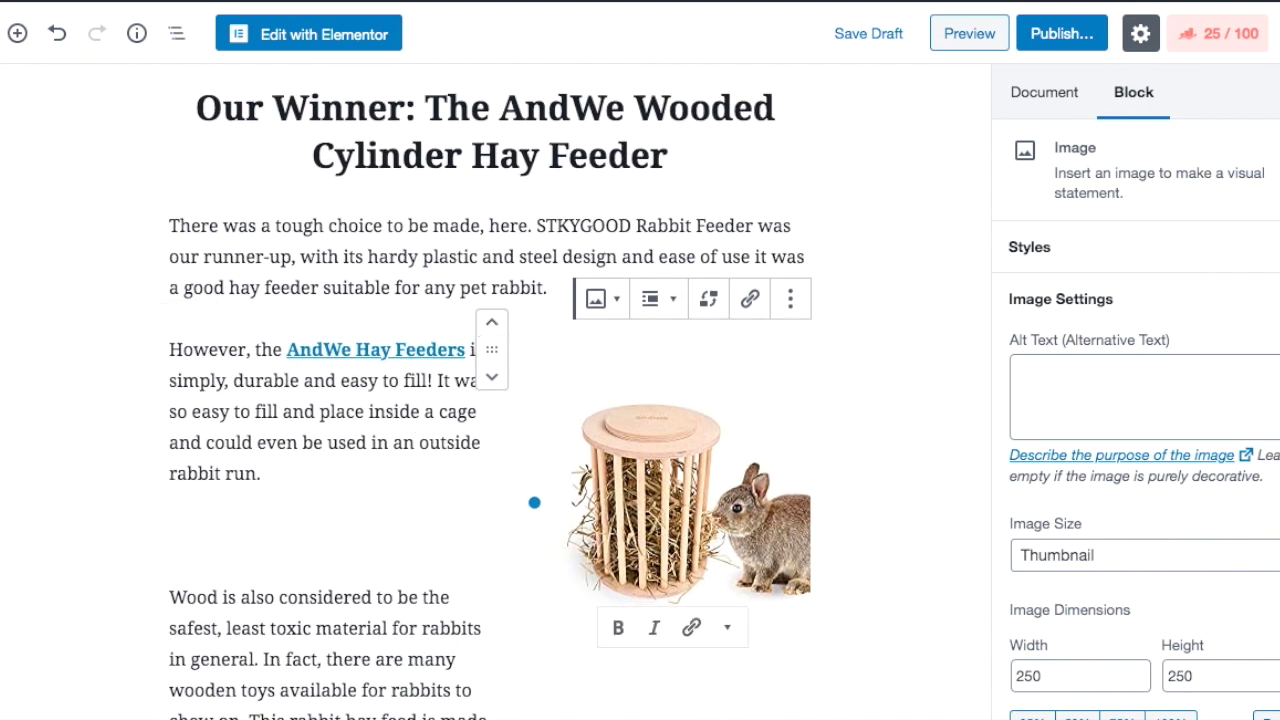
text(Available On AM)
key(BackSpace)
text(mazon.com/dp/B07YBDVV6H/ref=as_li_ss_il?)
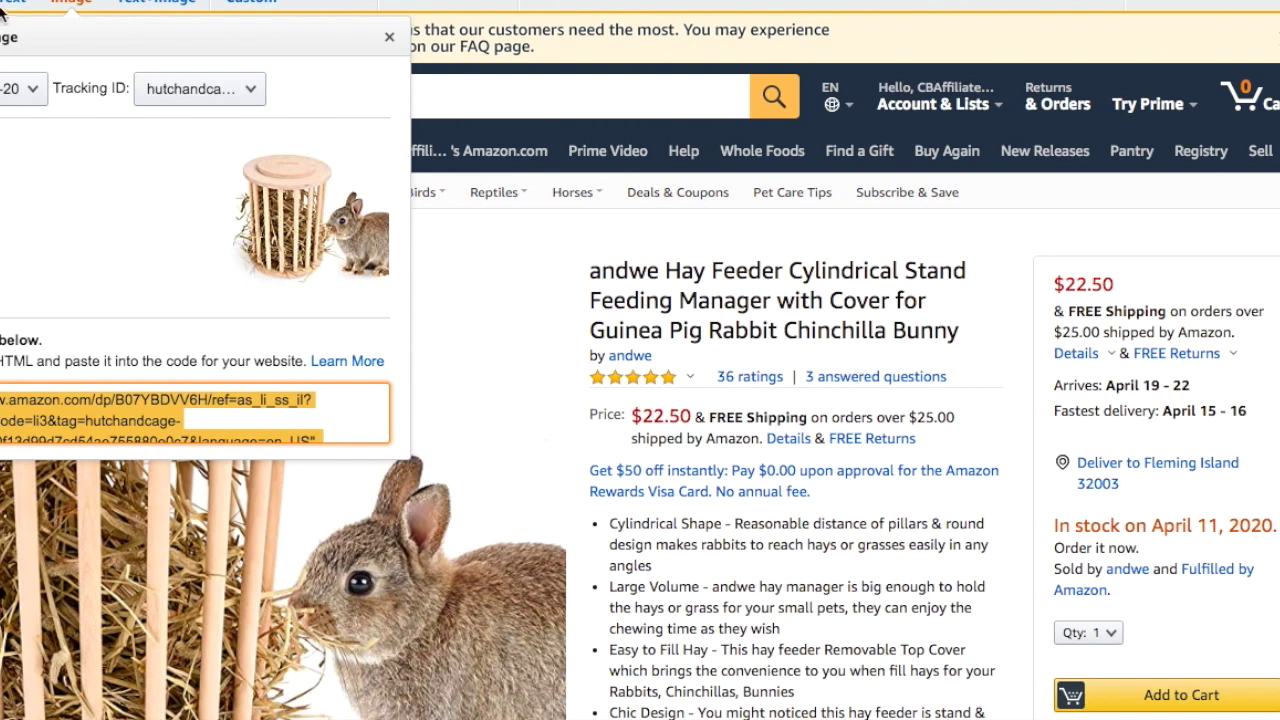
Generate a full-length text affiliate link for the andwe Hay Feeder on its Amazon page, copy it and return to the post editor
click(3, 6)
click(8, 276)
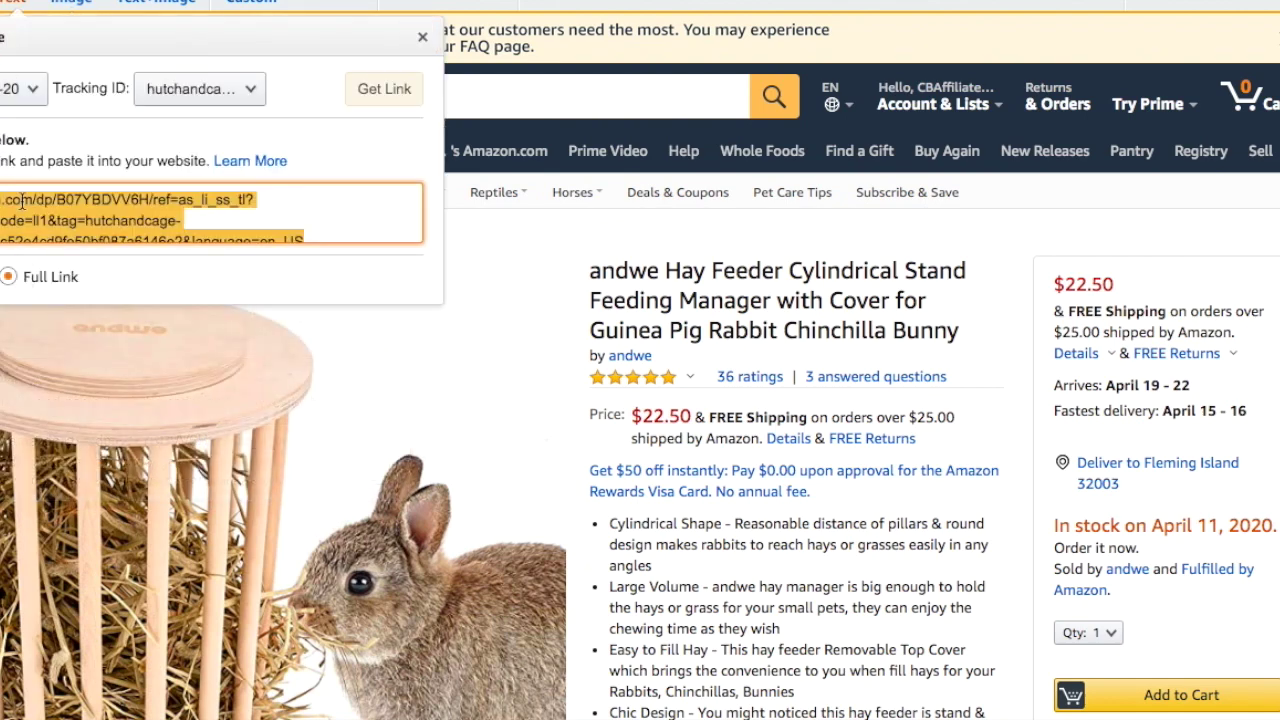
right_click(22, 204)
click(54, 246)
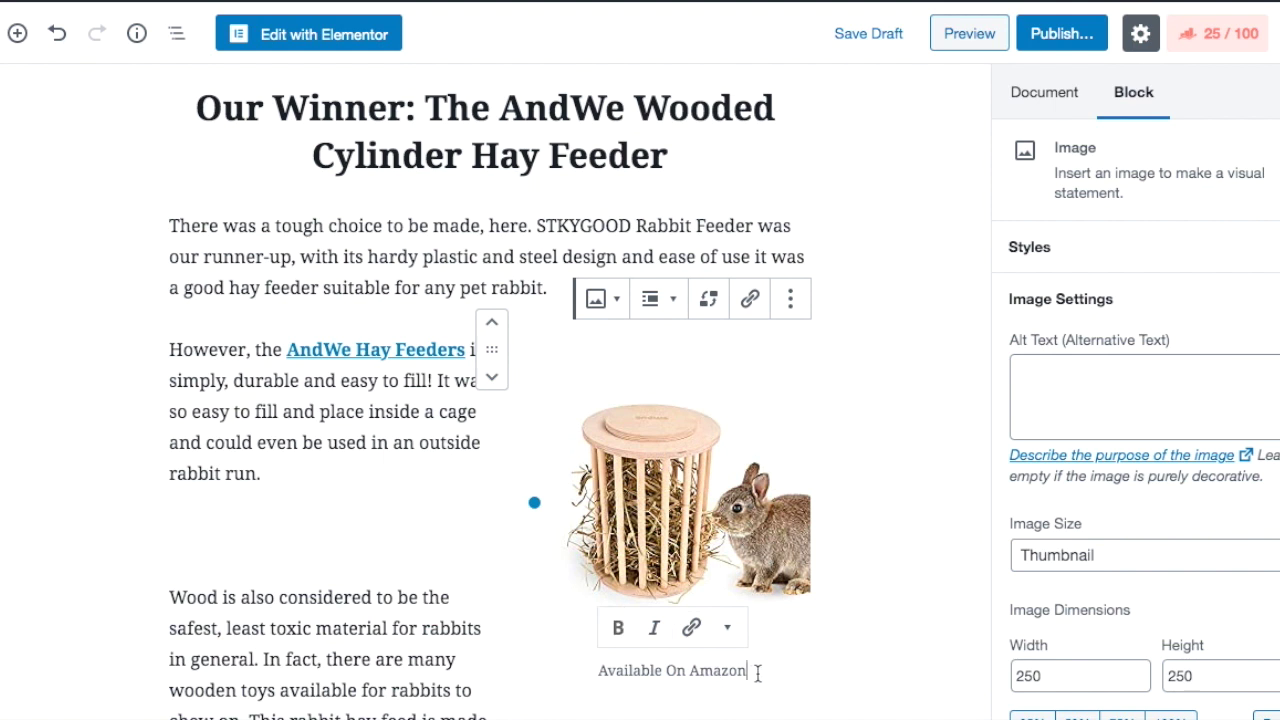
Bold the "Available On Amazon" caption and link it to the copied affiliate URL with Open in New Tab and Nofollow enabled
drag(757, 671, 598, 669)
click(619, 630)
click(686, 632)
key(ctrl+v)
click(862, 630)
click(520, 541)
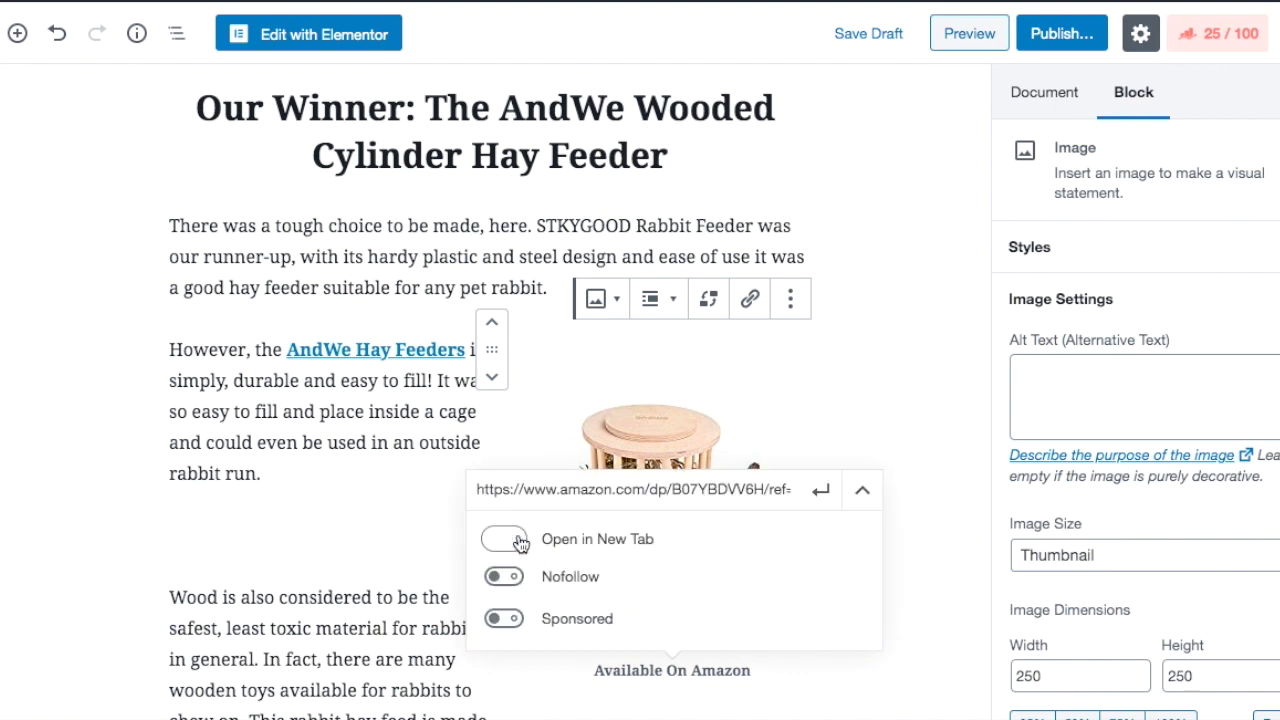
click(518, 578)
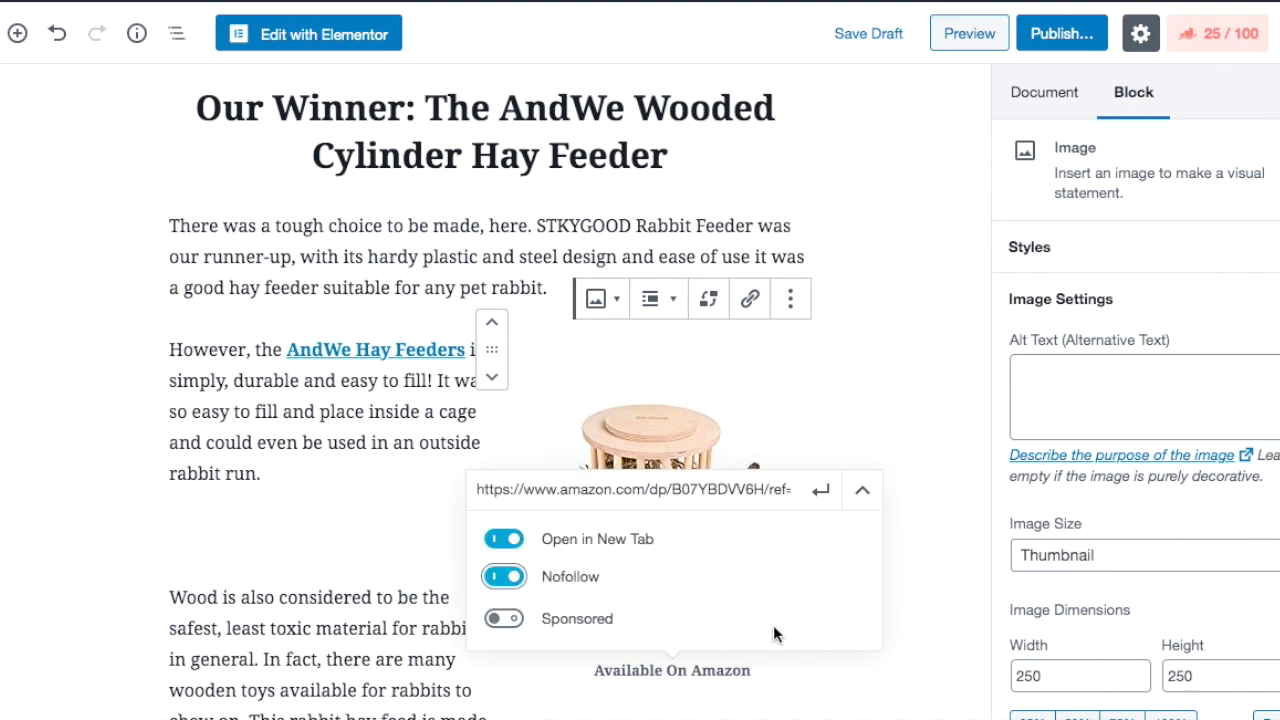
click(820, 490)
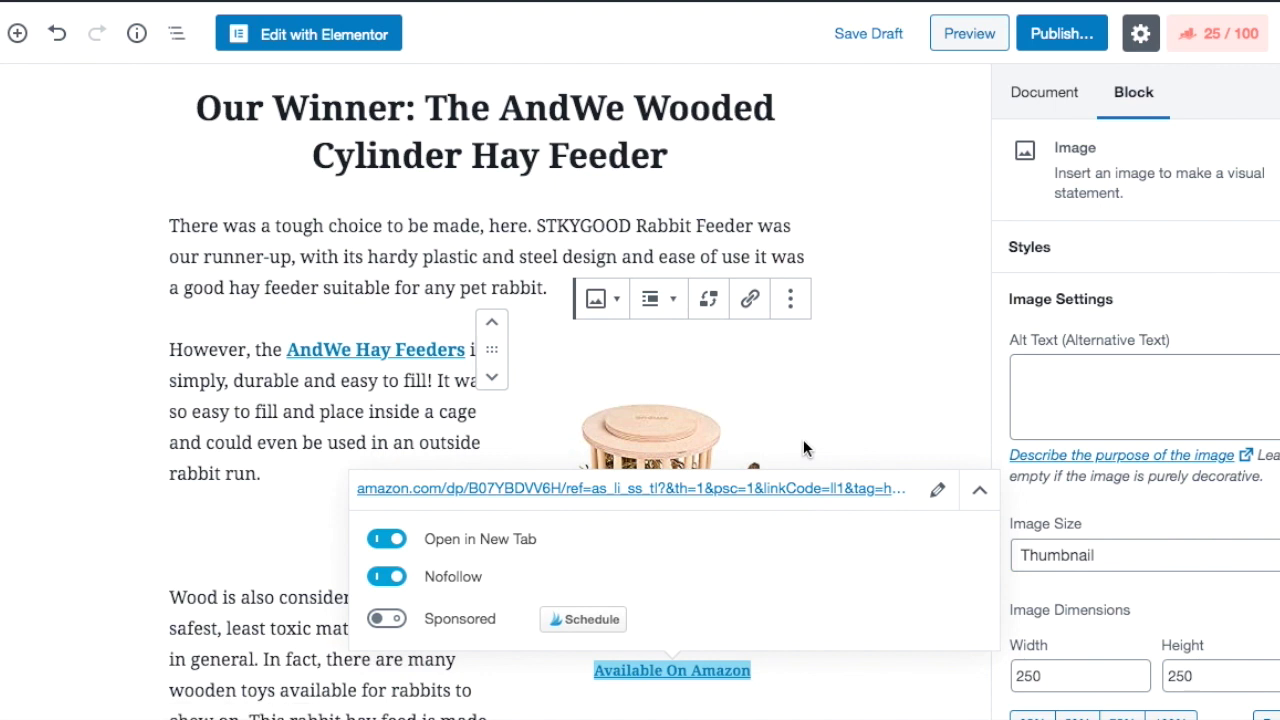
Add alt text to the winner image describing it as a rabbit hay feeder
click(804, 445)
click(1040, 377)
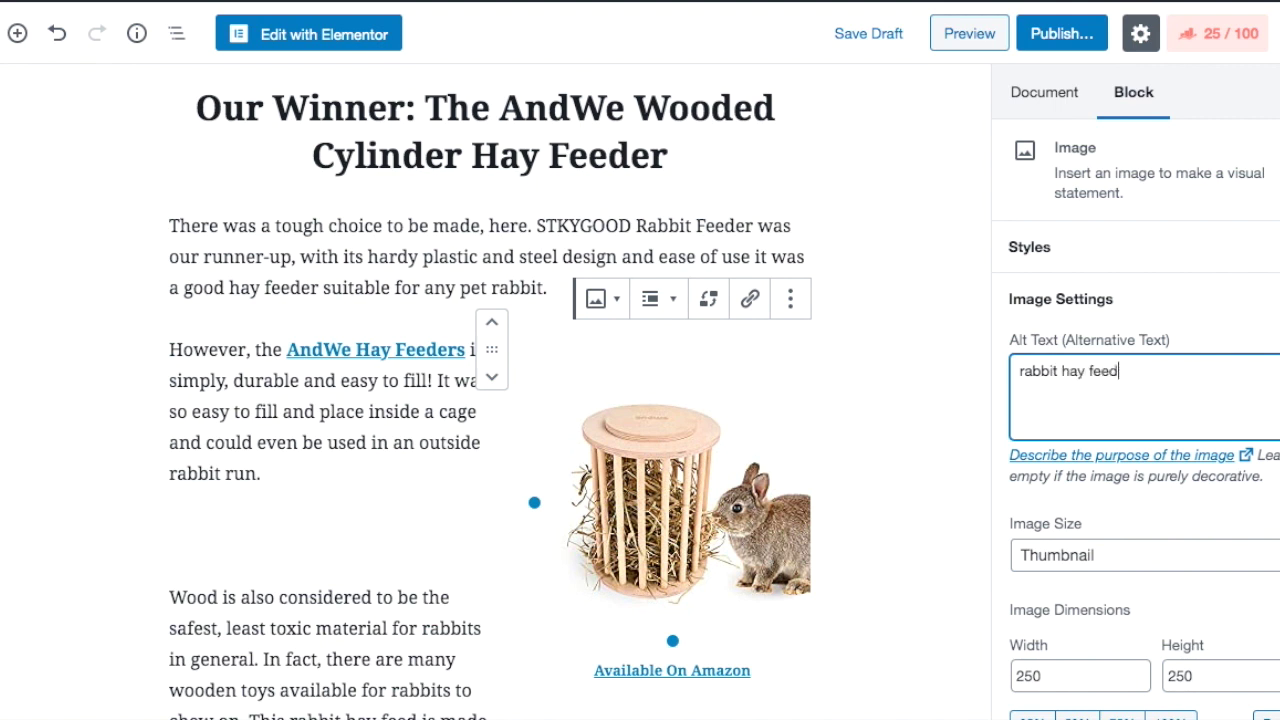
click(477, 287)
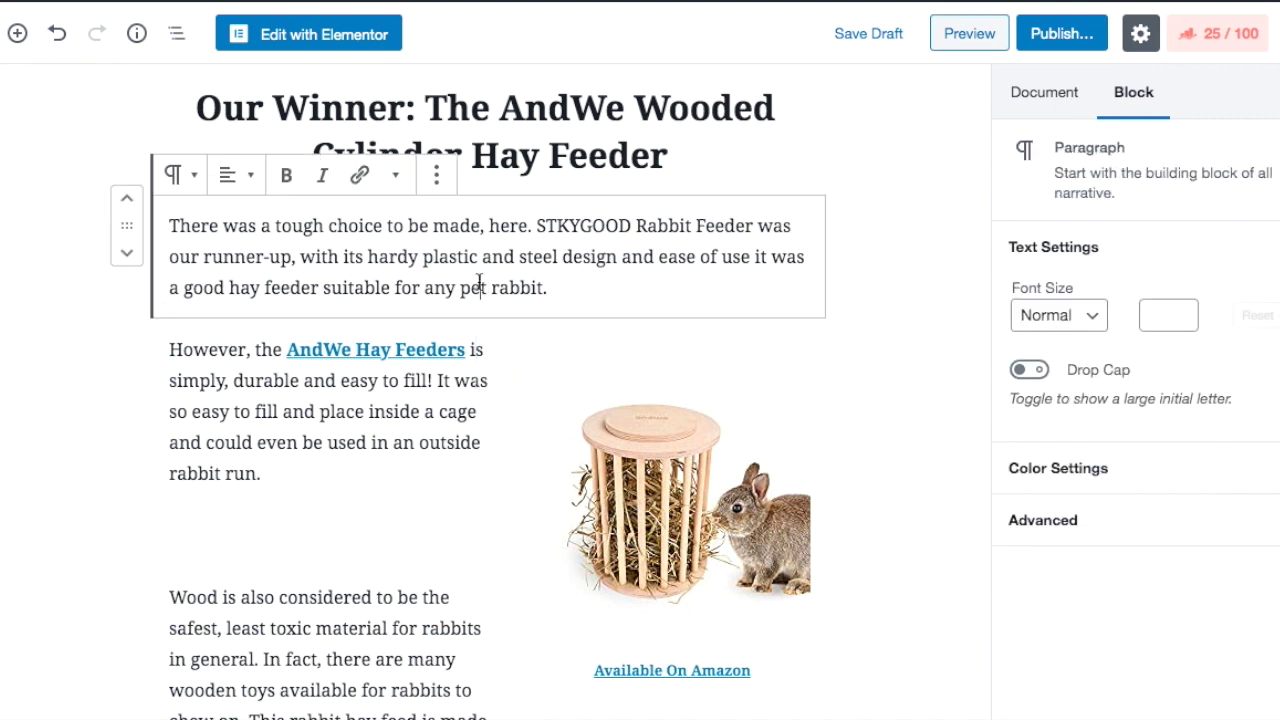
Add an H2 heading reading "Conclusion:" below the final paragraph of the winner section
scroll(477, 347, down, 1)
scroll(477, 347, down, 5)
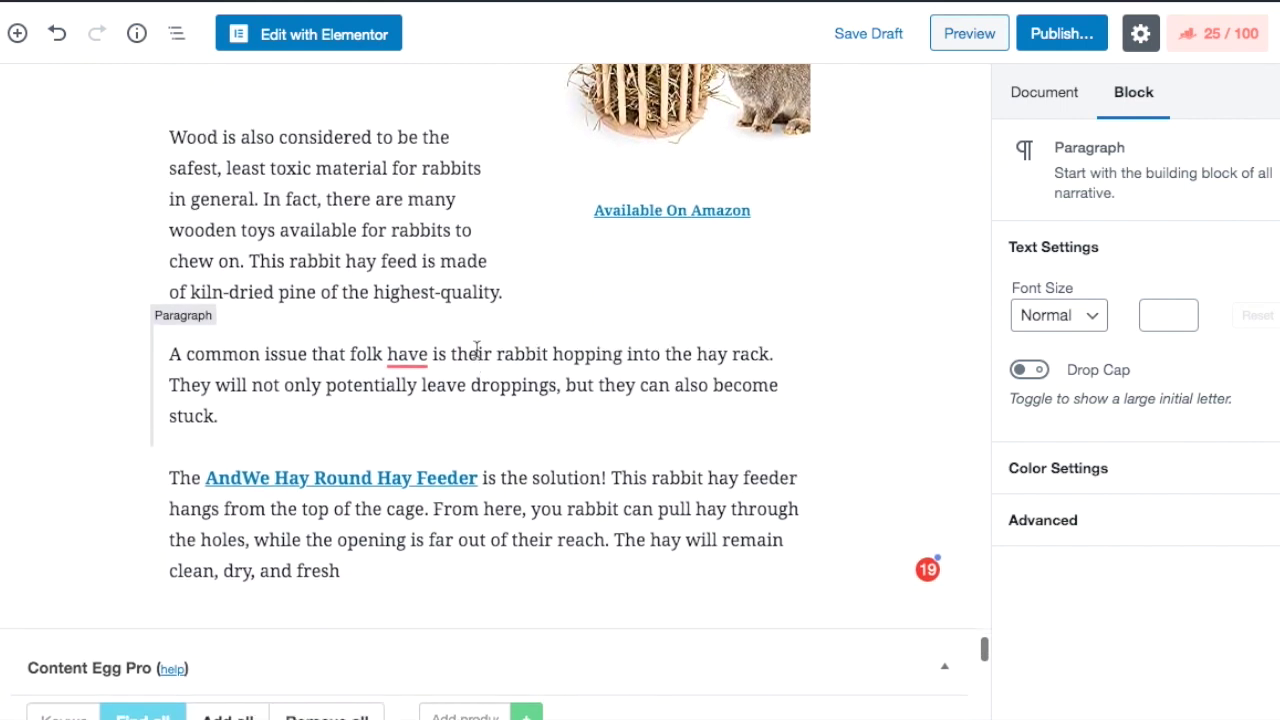
click(346, 462)
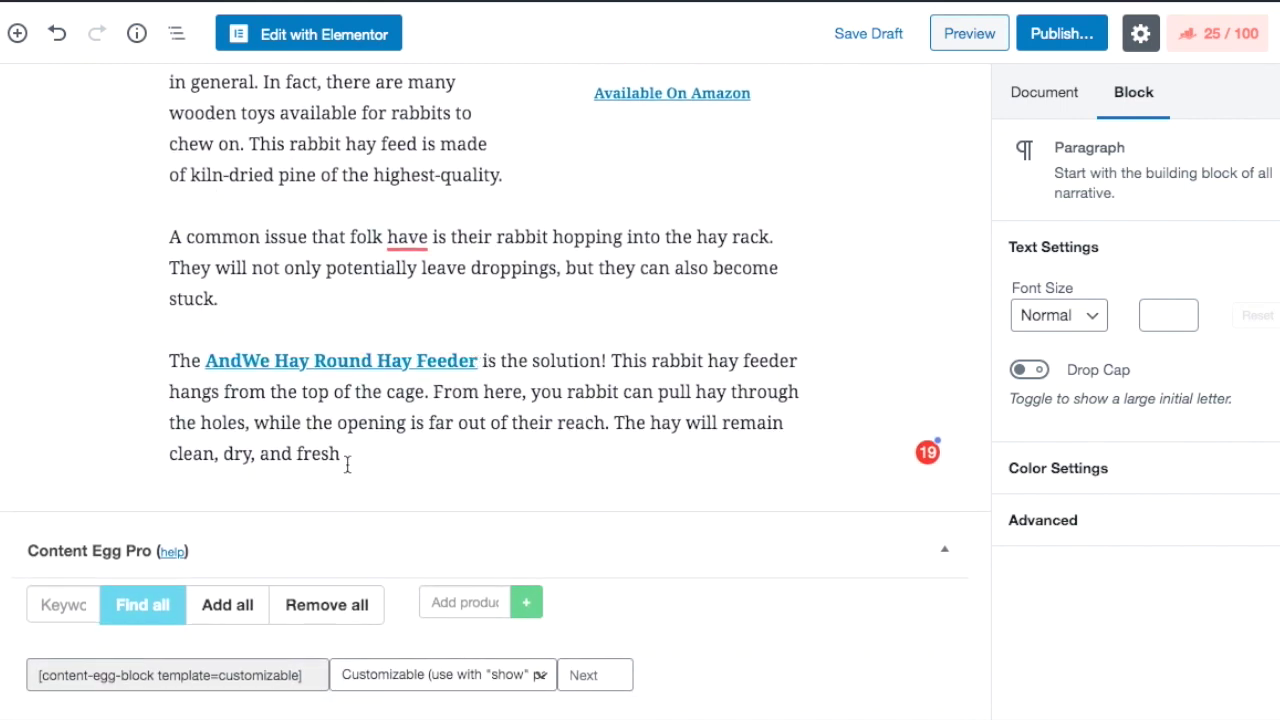
click(350, 460)
key(Return)
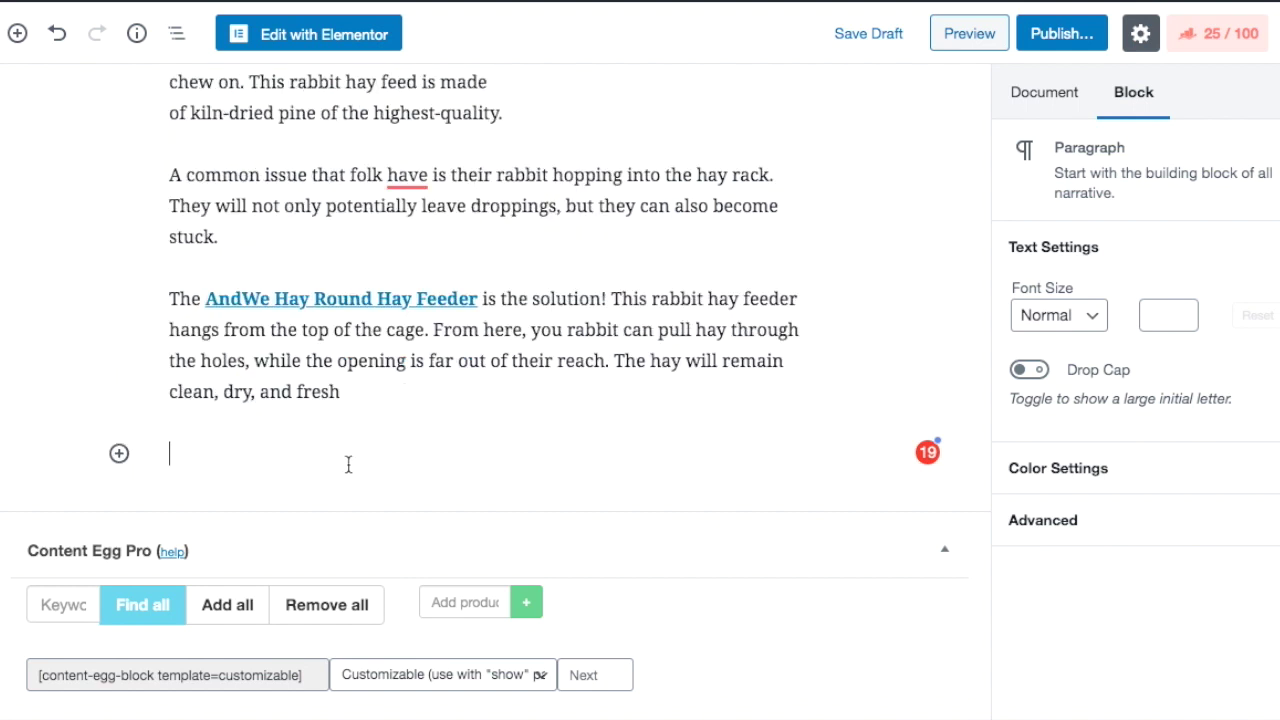
click(708, 455)
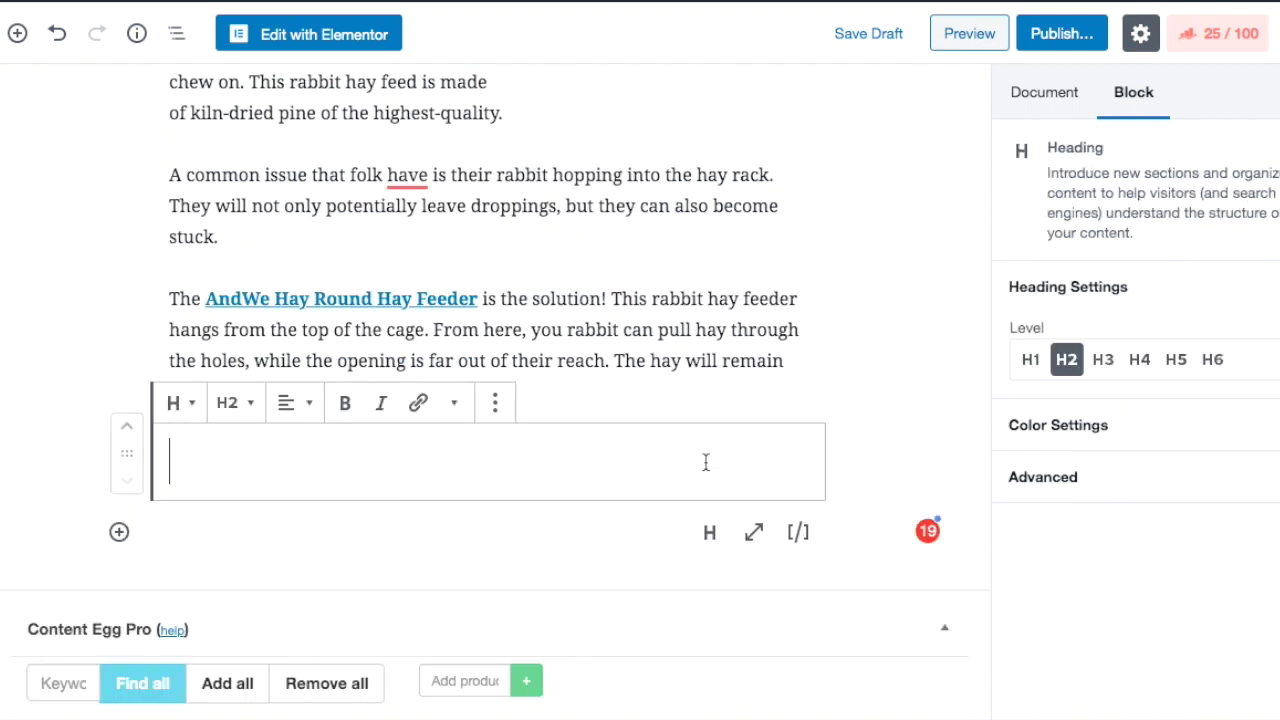
text(Con)
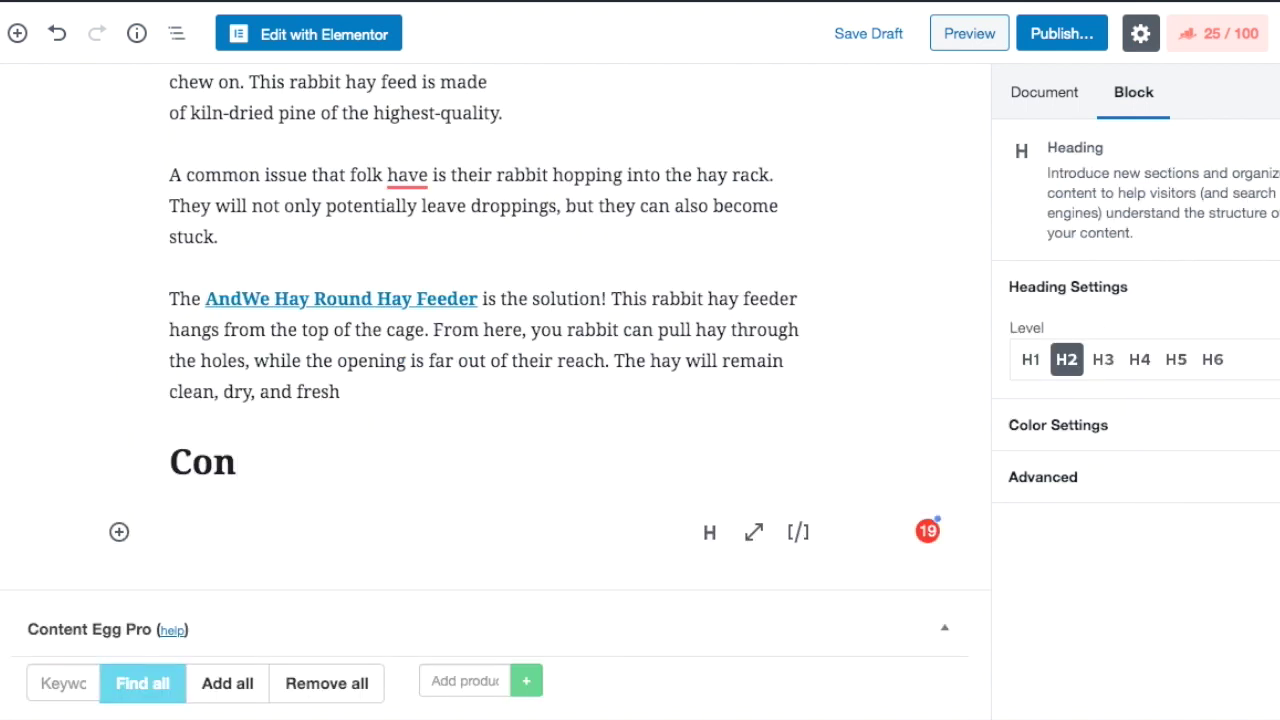
text(clusion)
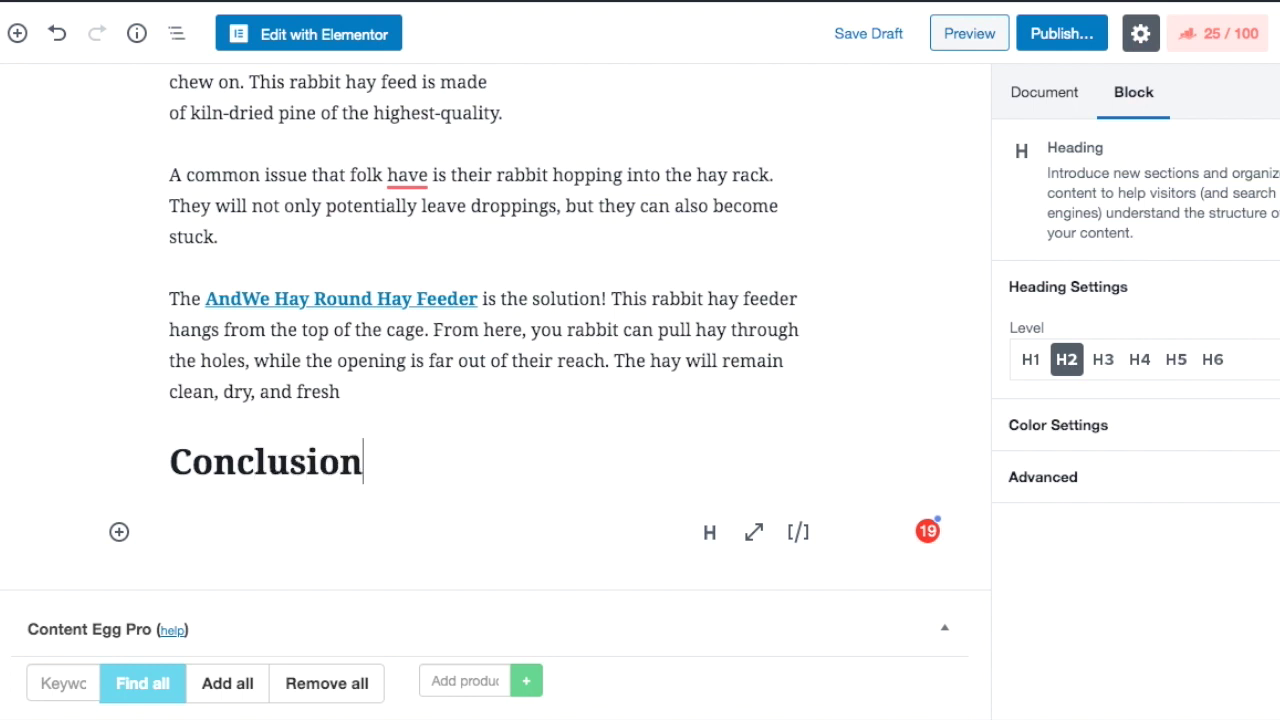
text(:)
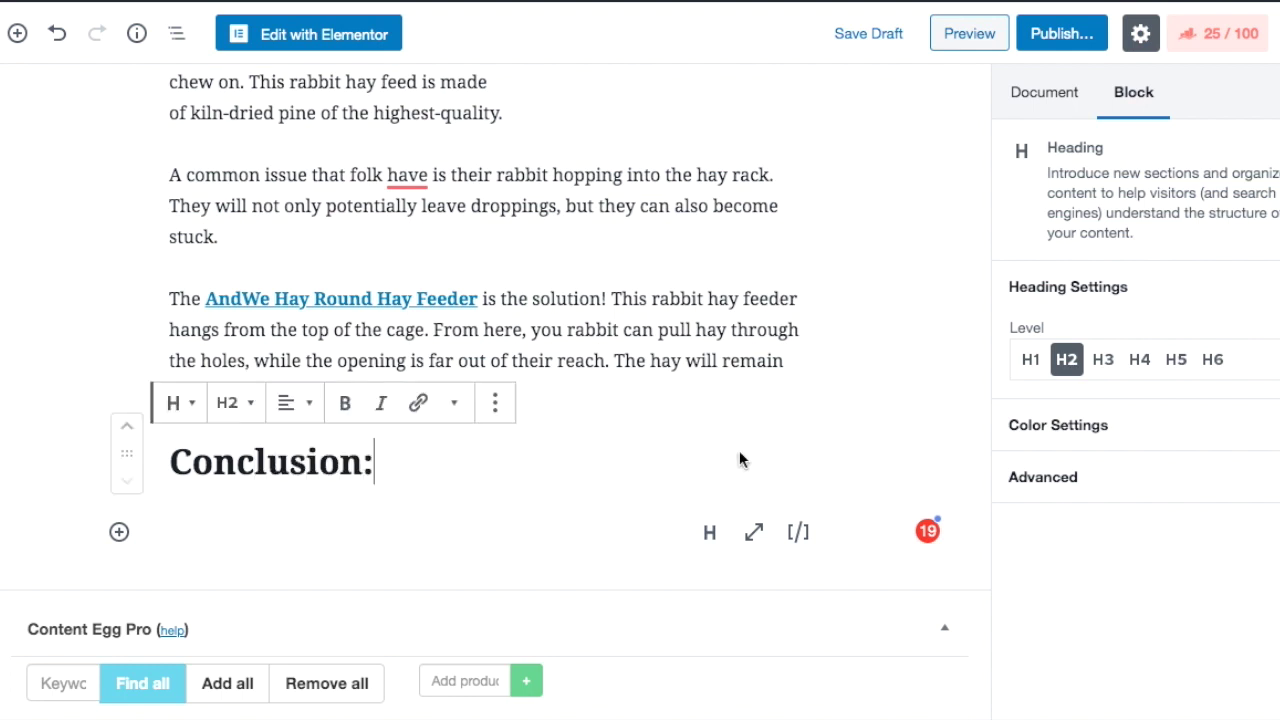
Copy "Best Rabbit Hay Feeder 2020 Review" from the post title, append it to the "Conclusion:" heading and start a new paragraph below
scroll(739, 450, down, 15)
scroll(539, 334, up, 15)
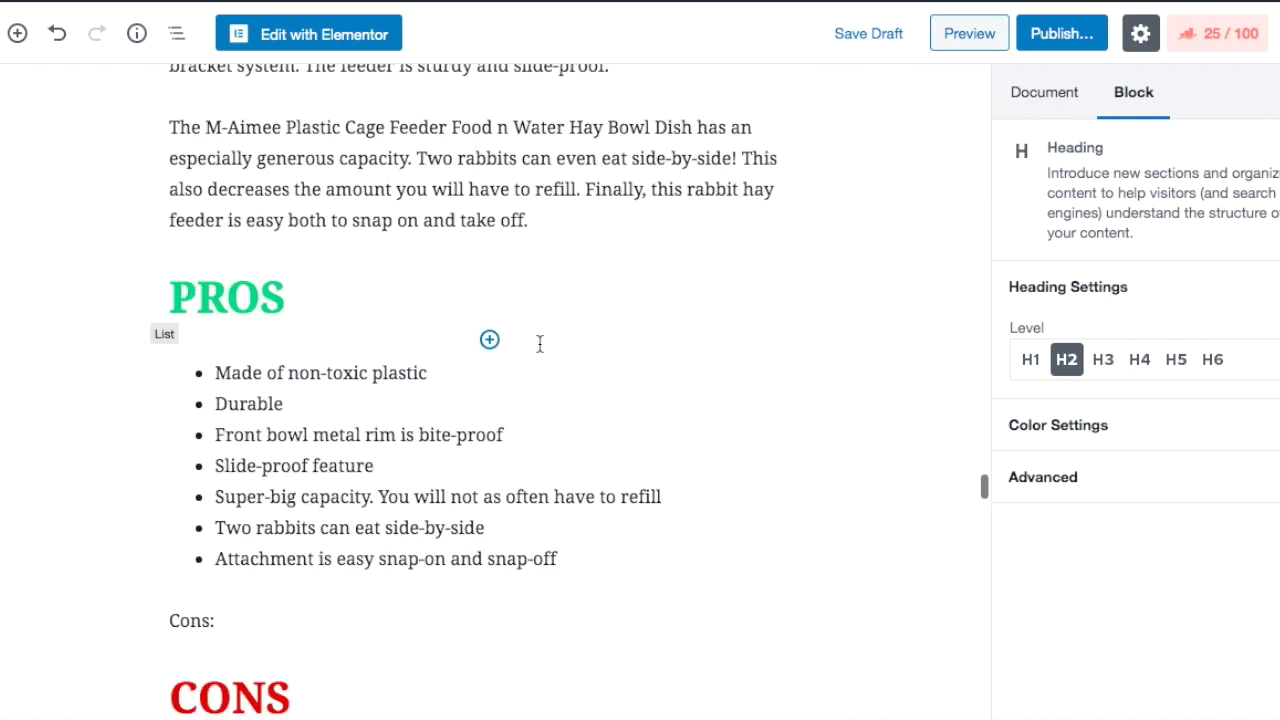
scroll(537, 450, up, 20)
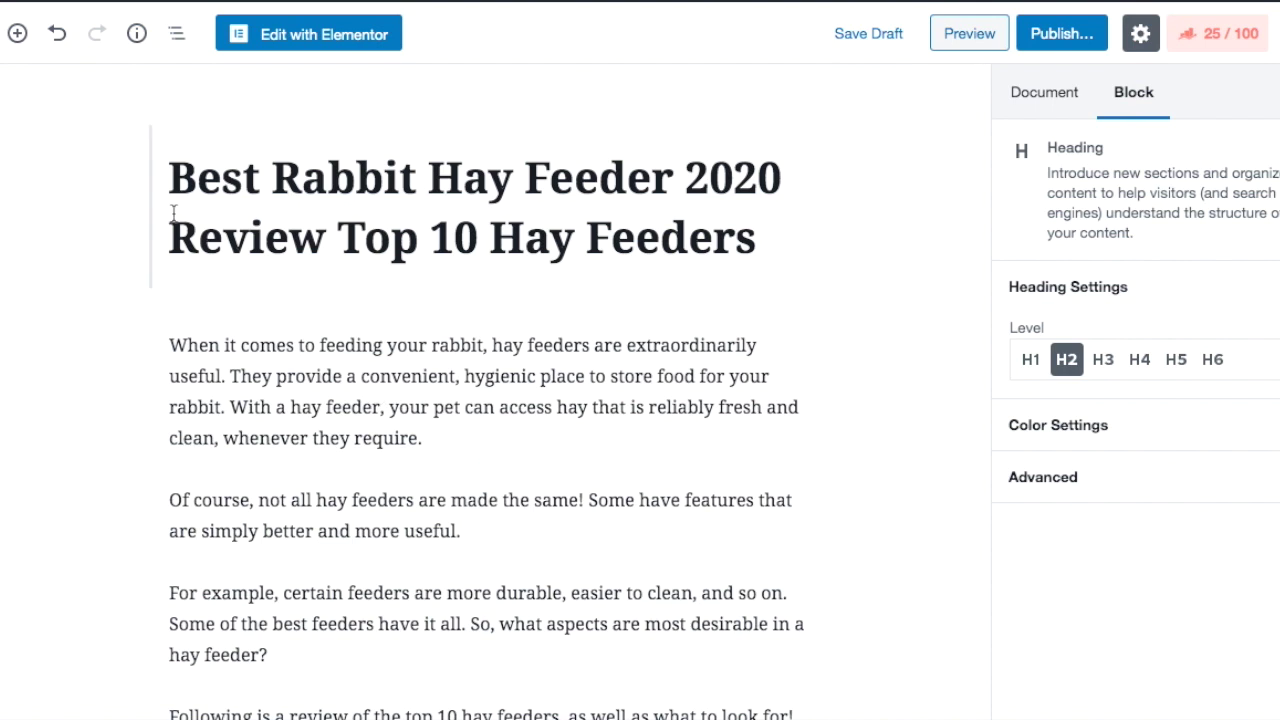
drag(168, 183, 322, 237)
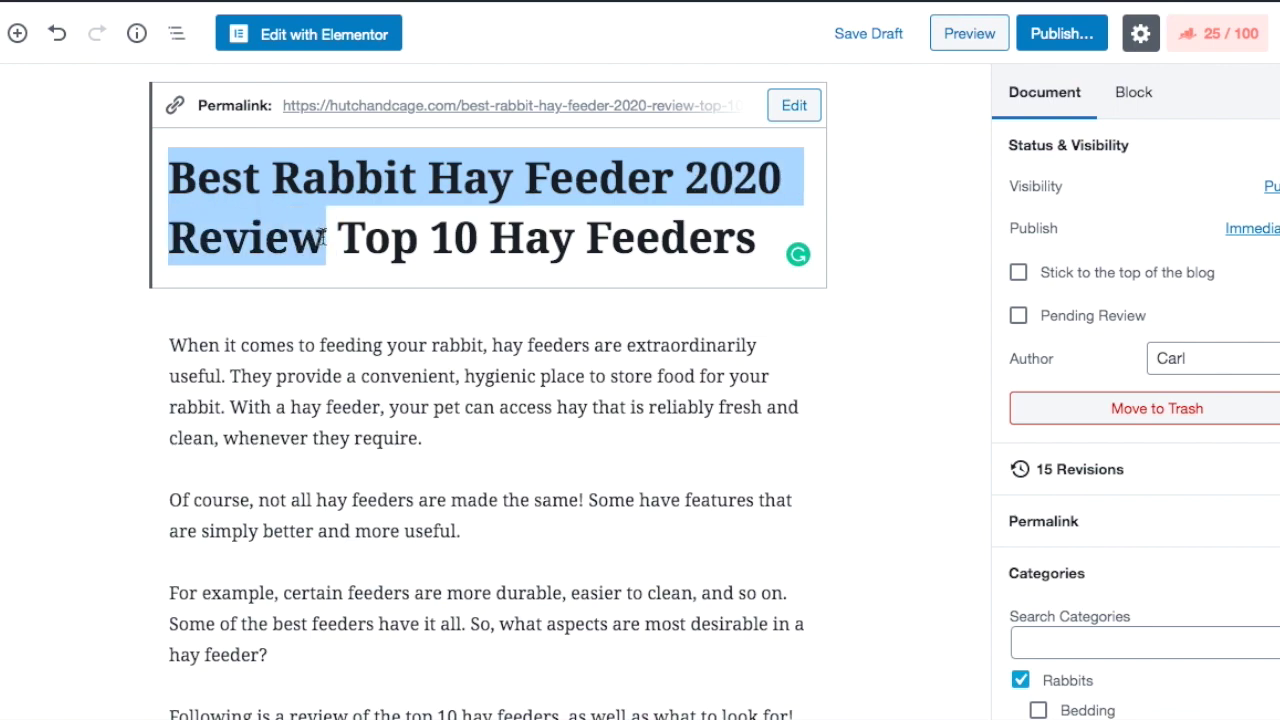
right_click(291, 207)
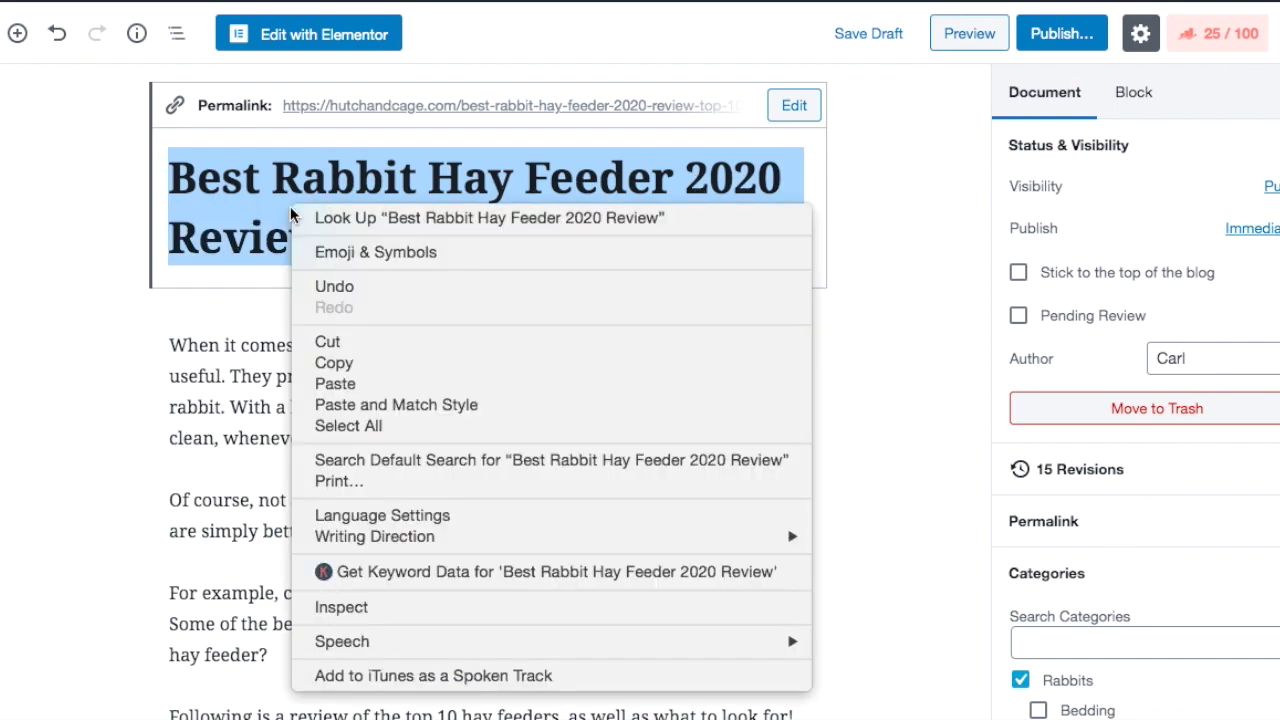
click(343, 360)
scroll(435, 467, down, 20)
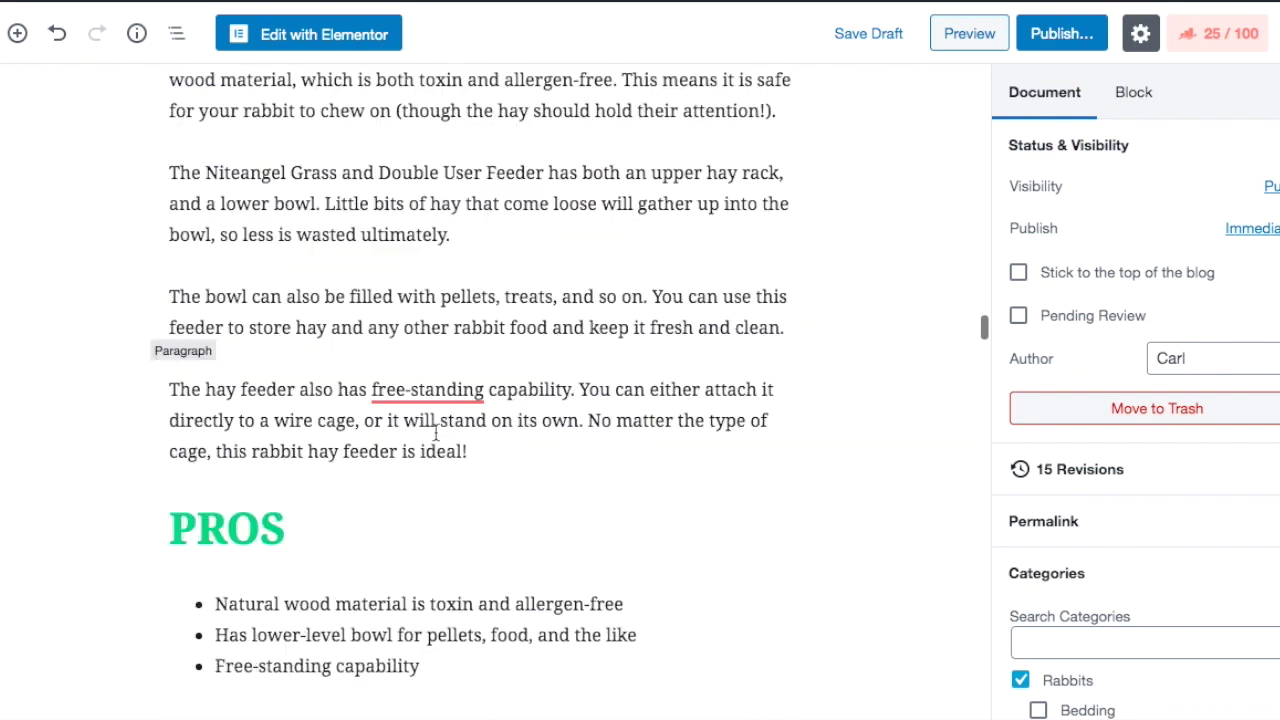
scroll(436, 432, up, 20)
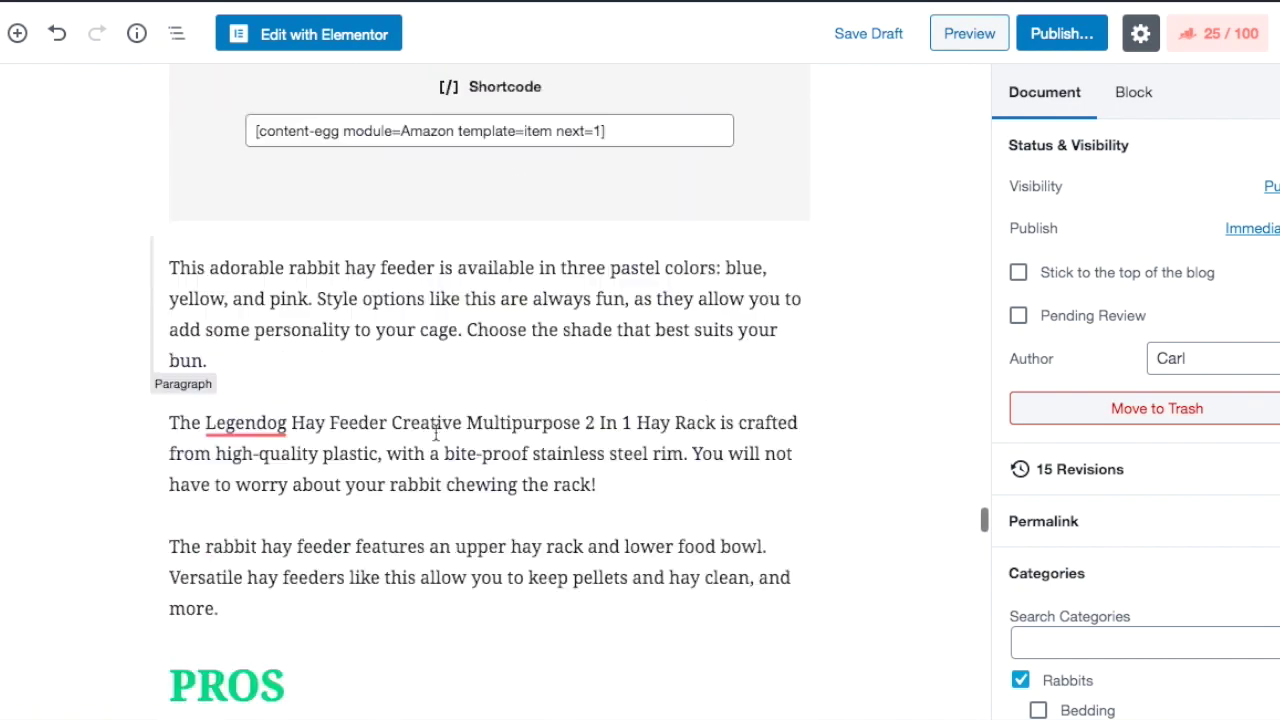
scroll(436, 438, down, 20)
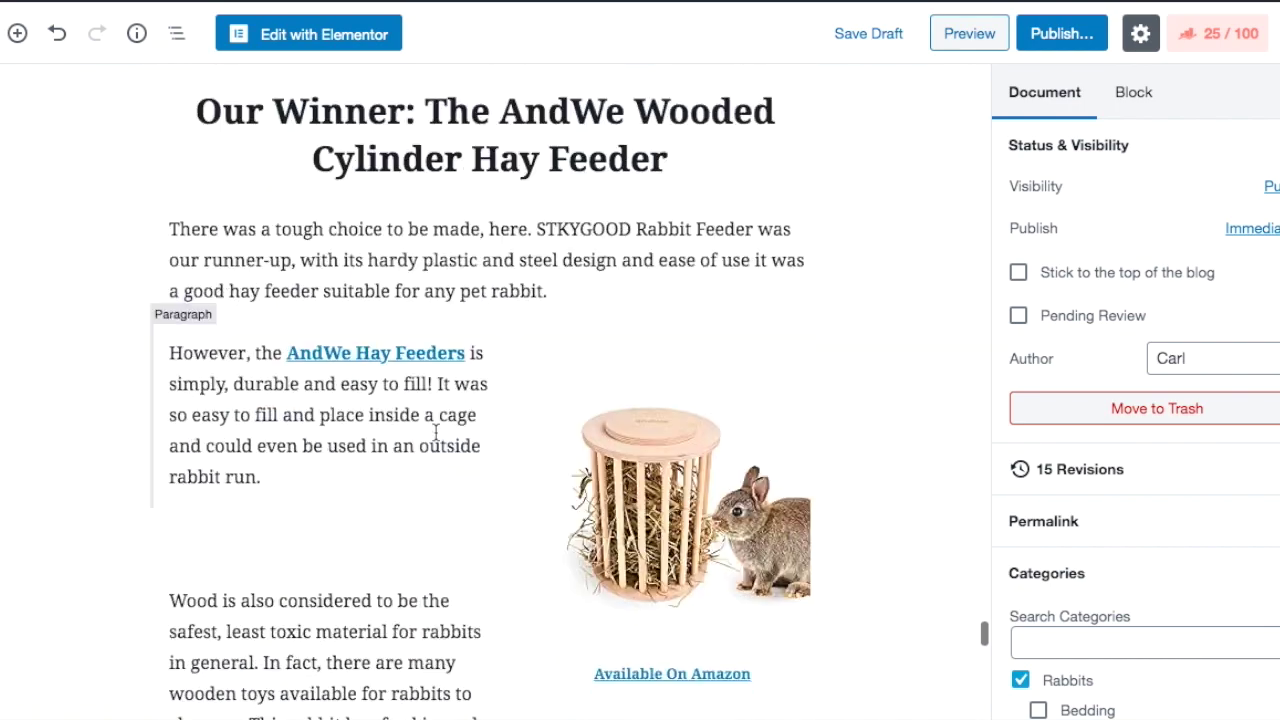
scroll(435, 432, down, 5)
click(414, 230)
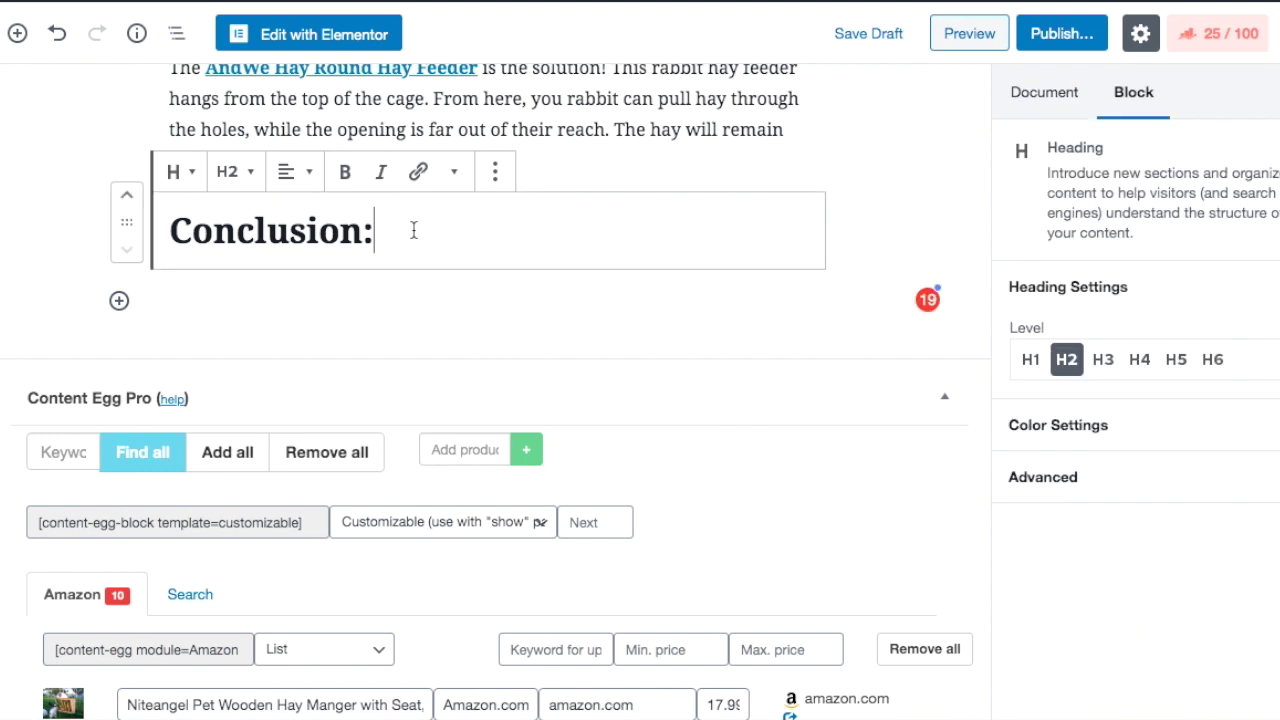
key(ctrl+v)
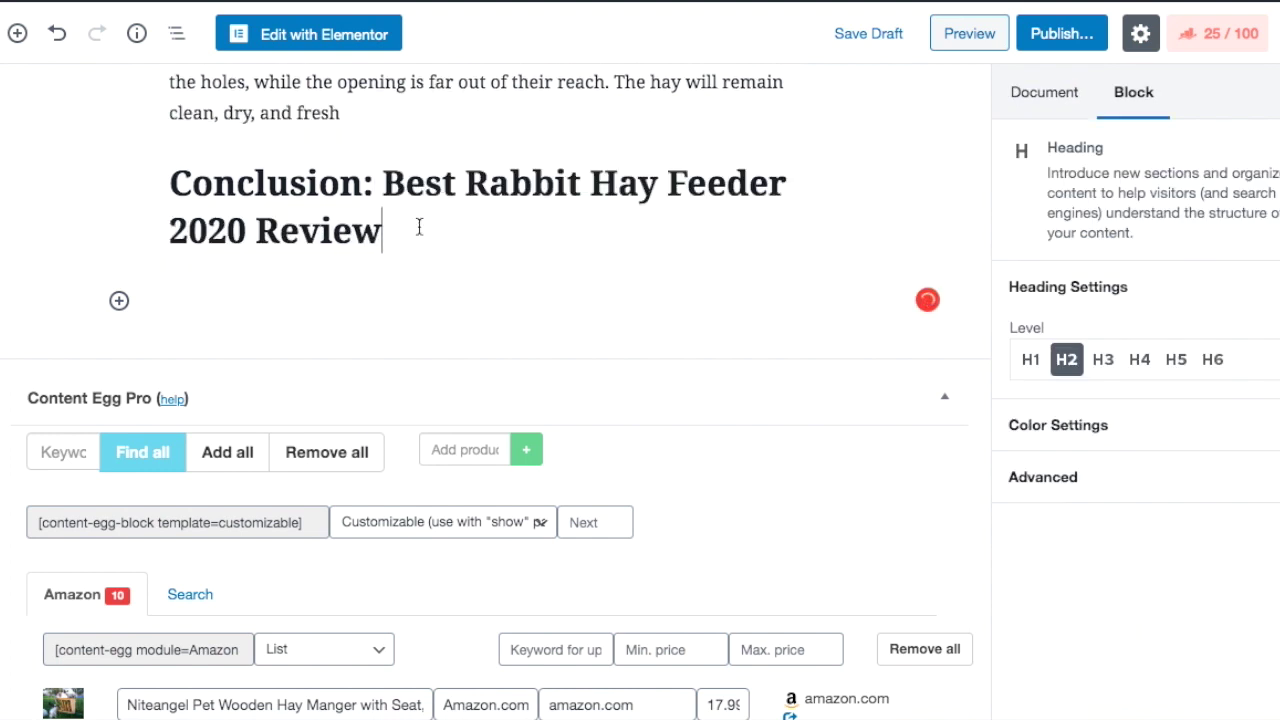
key(Return)
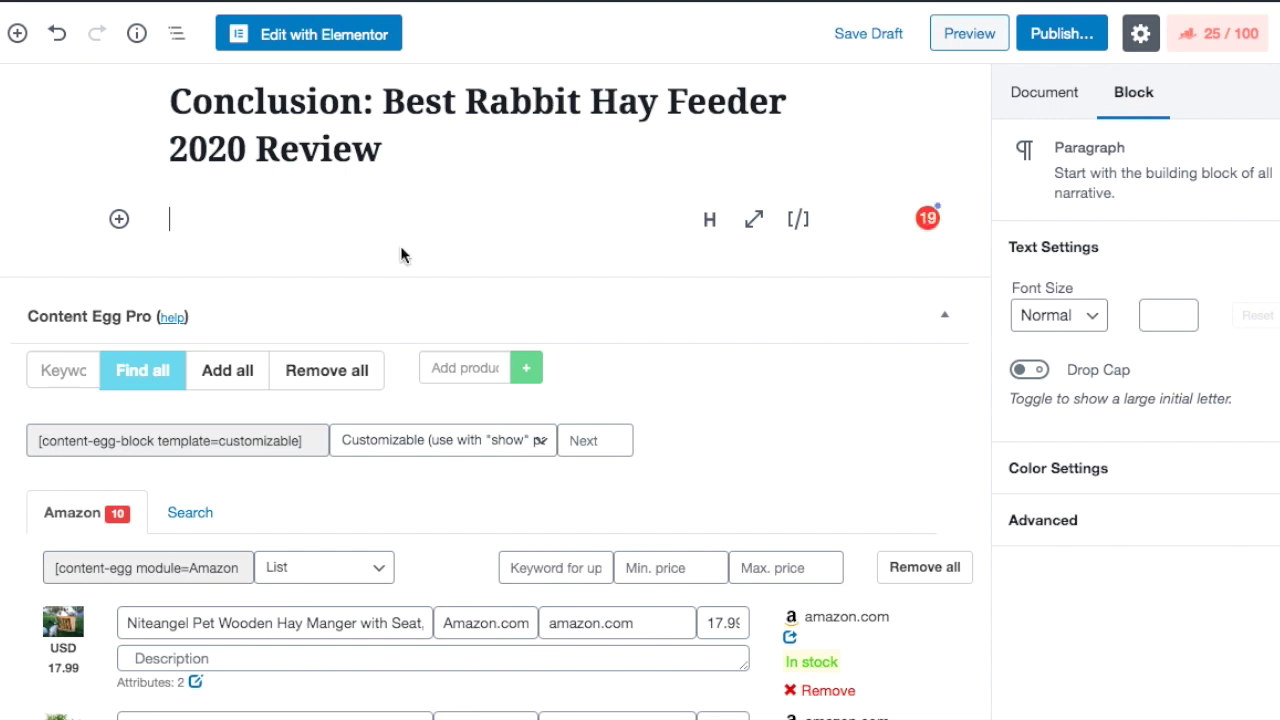
Insert an empty paragraph block just above the "There Are Versatile Rabbit Hay Feeders Available" heading
scroll(400, 250, up, 20)
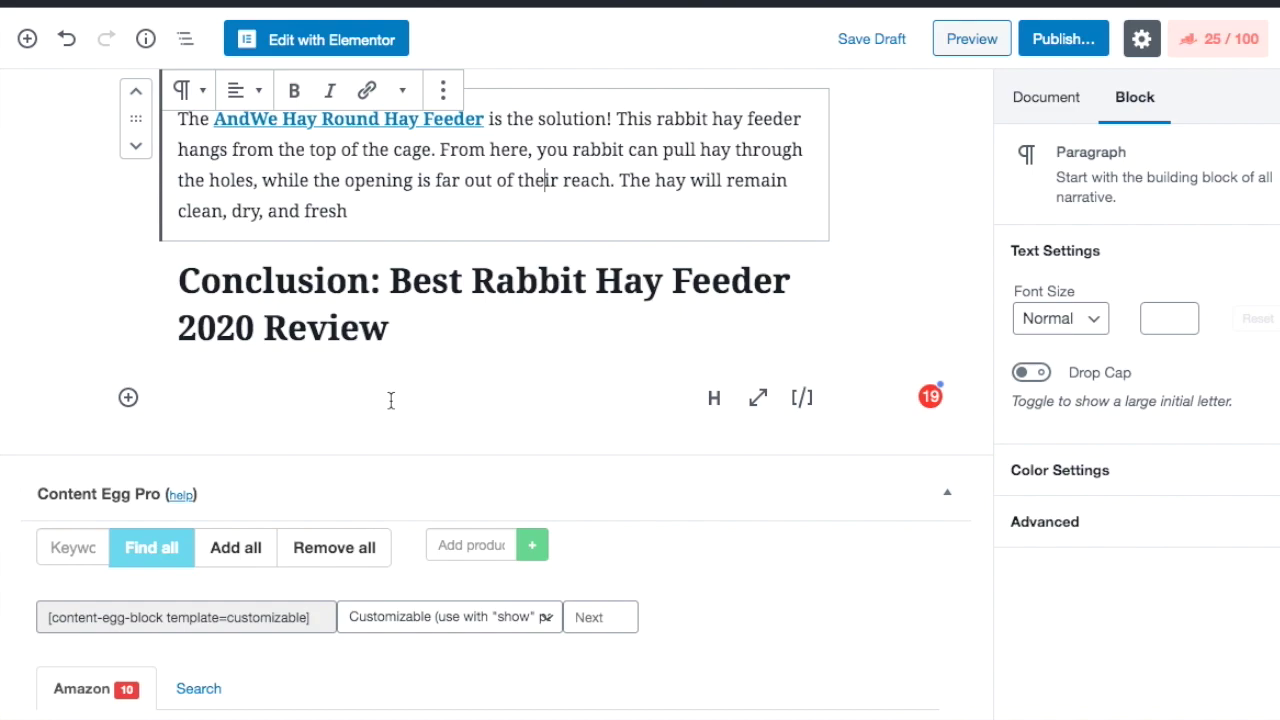
scroll(399, 401, up, 15)
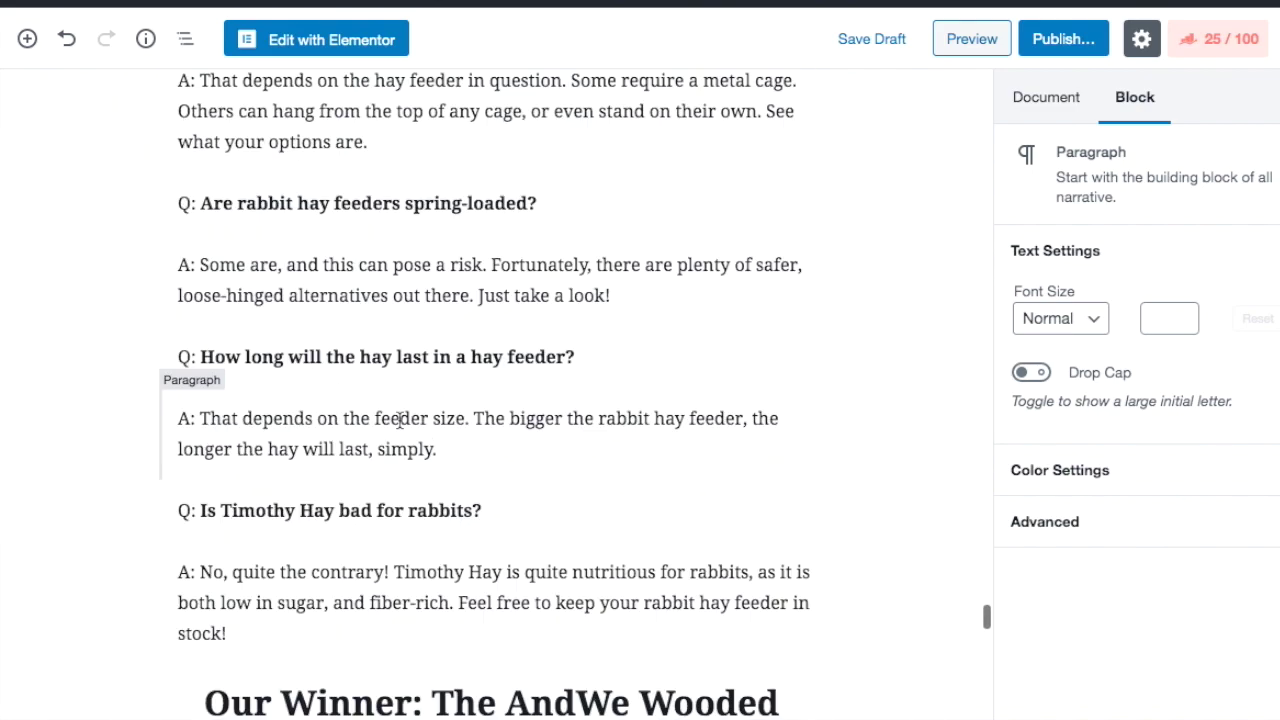
scroll(398, 418, up, 15)
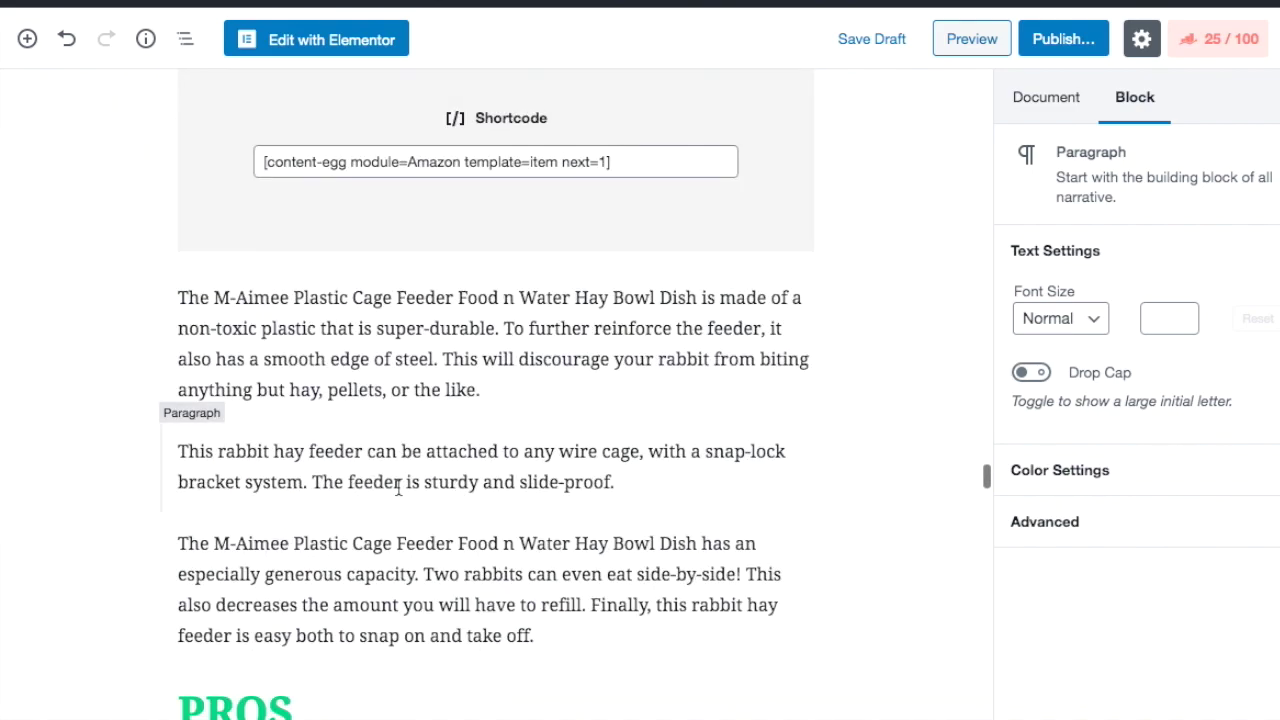
scroll(397, 500, up, 15)
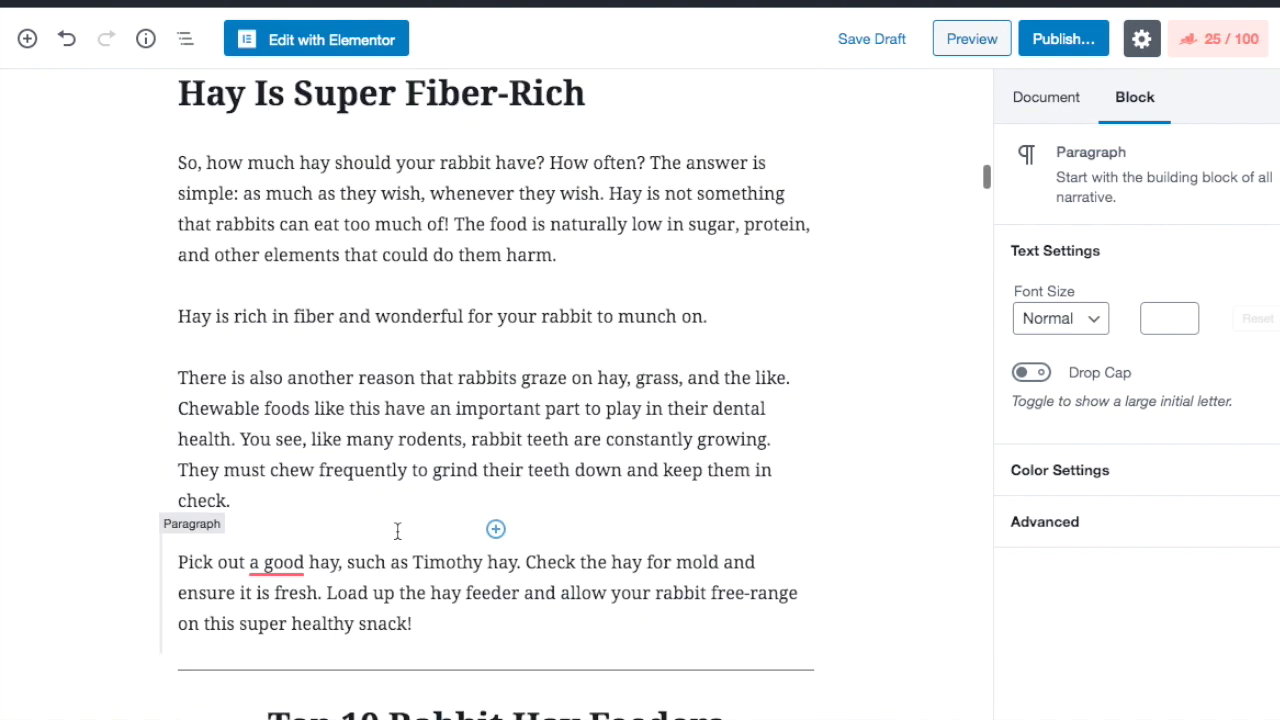
scroll(397, 520, up, 12)
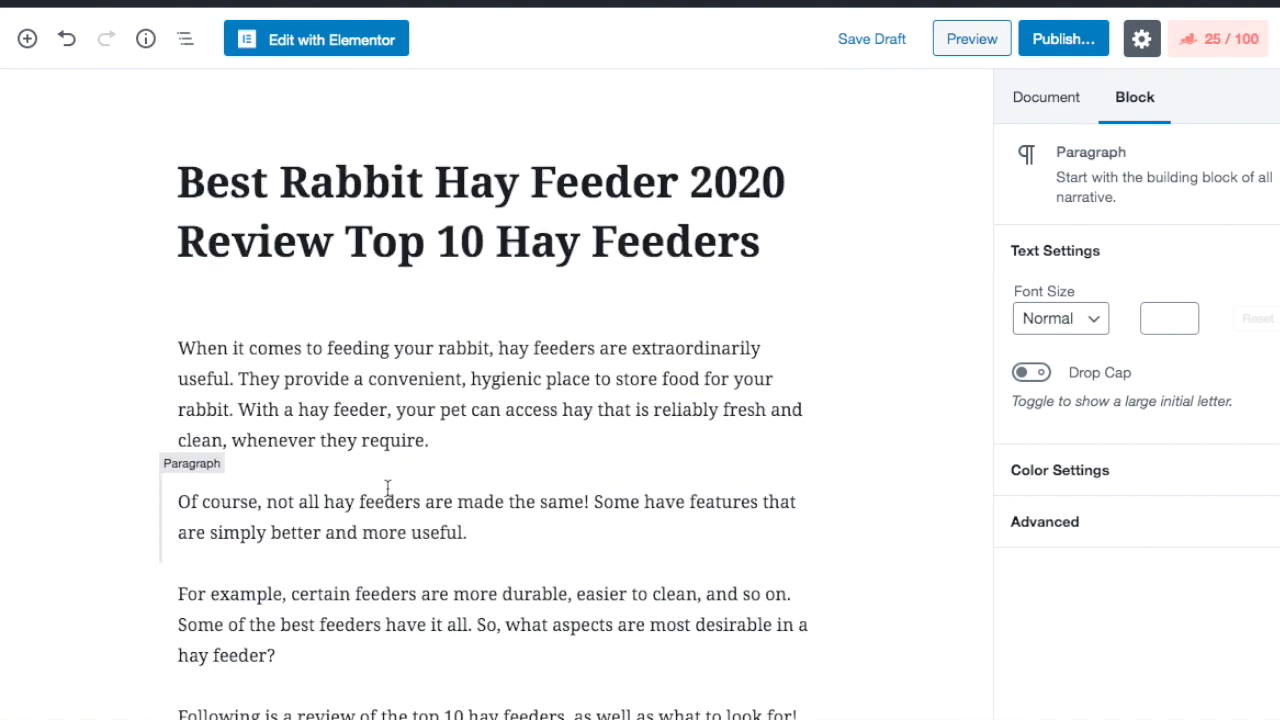
scroll(388, 487, down, 10)
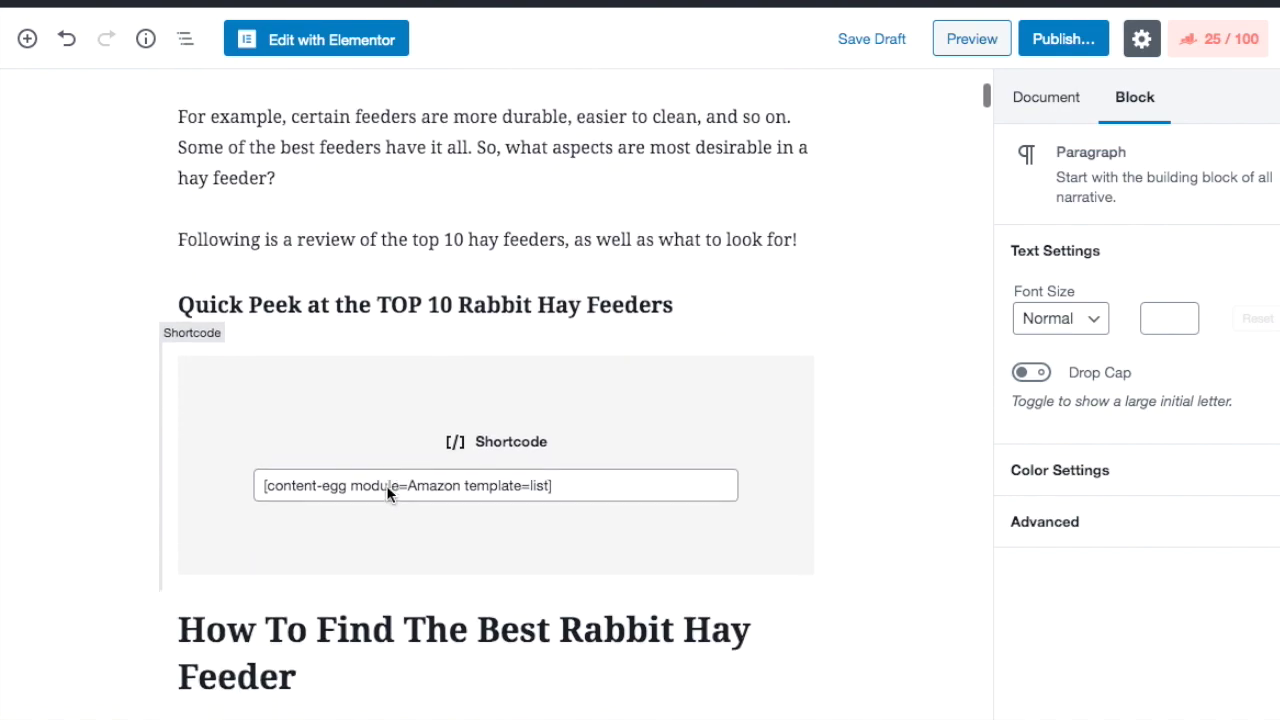
scroll(386, 485, down, 5)
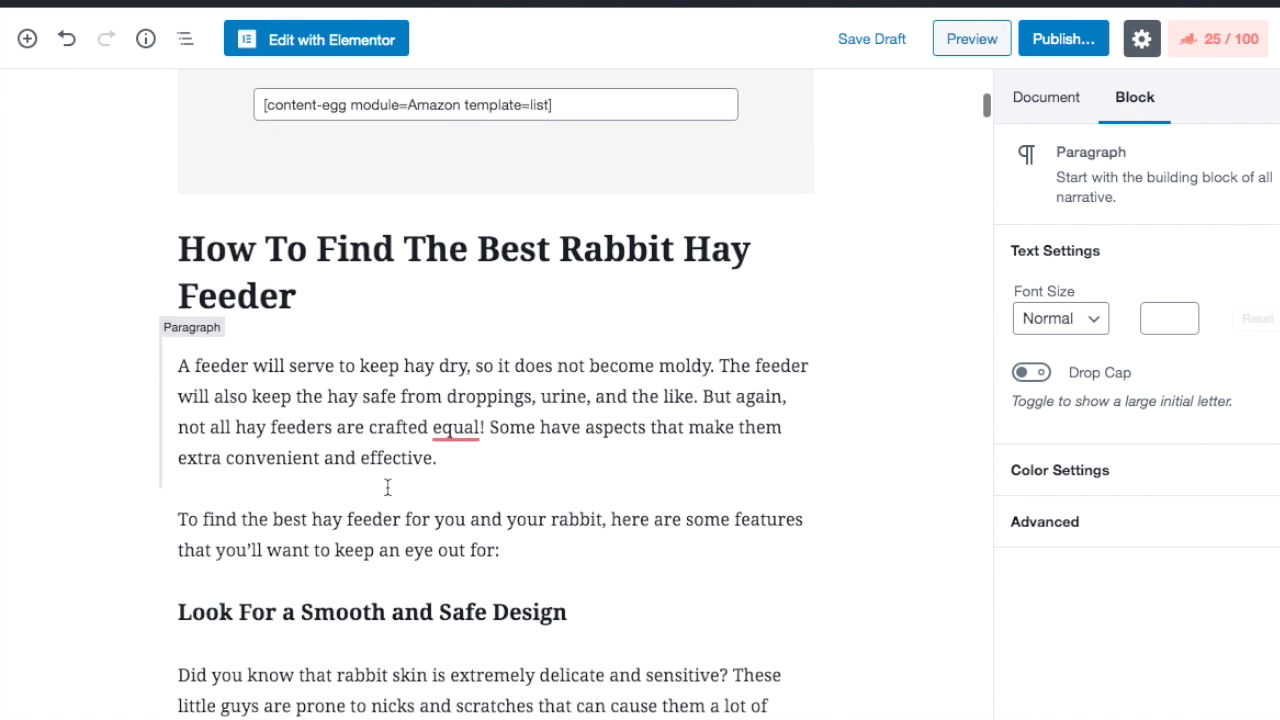
scroll(386, 490, down, 13)
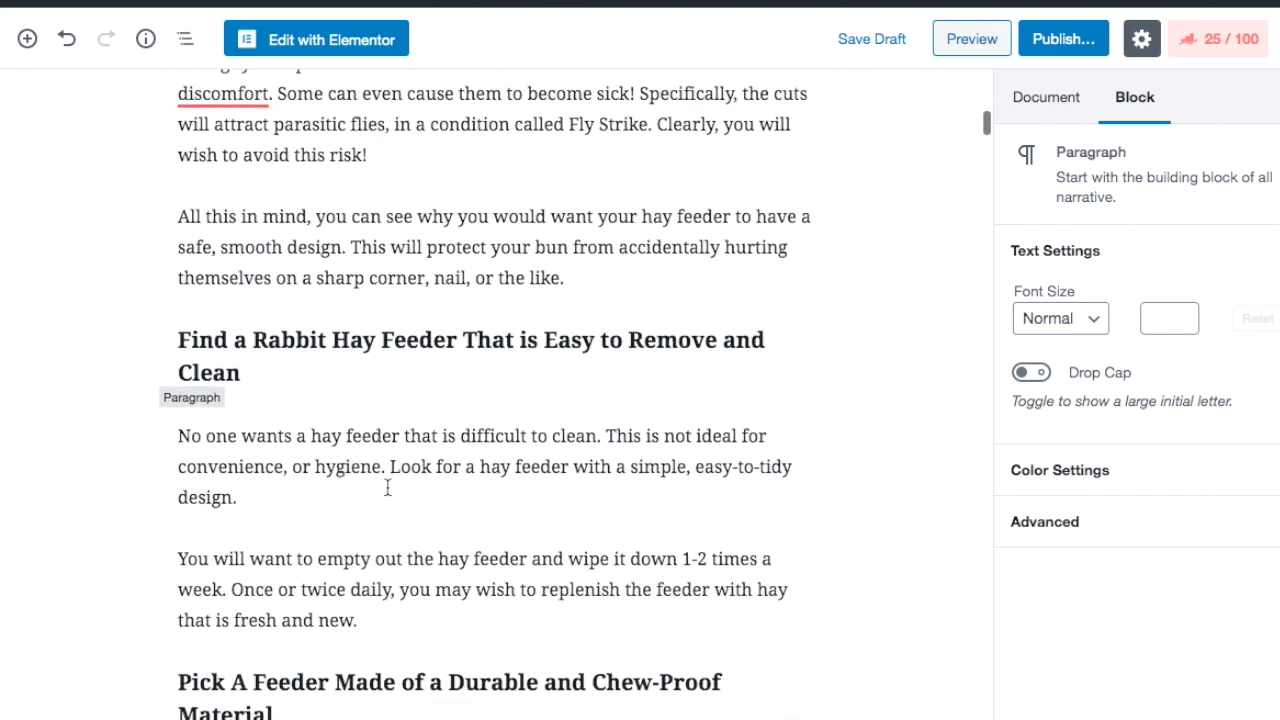
scroll(388, 487, down, 7)
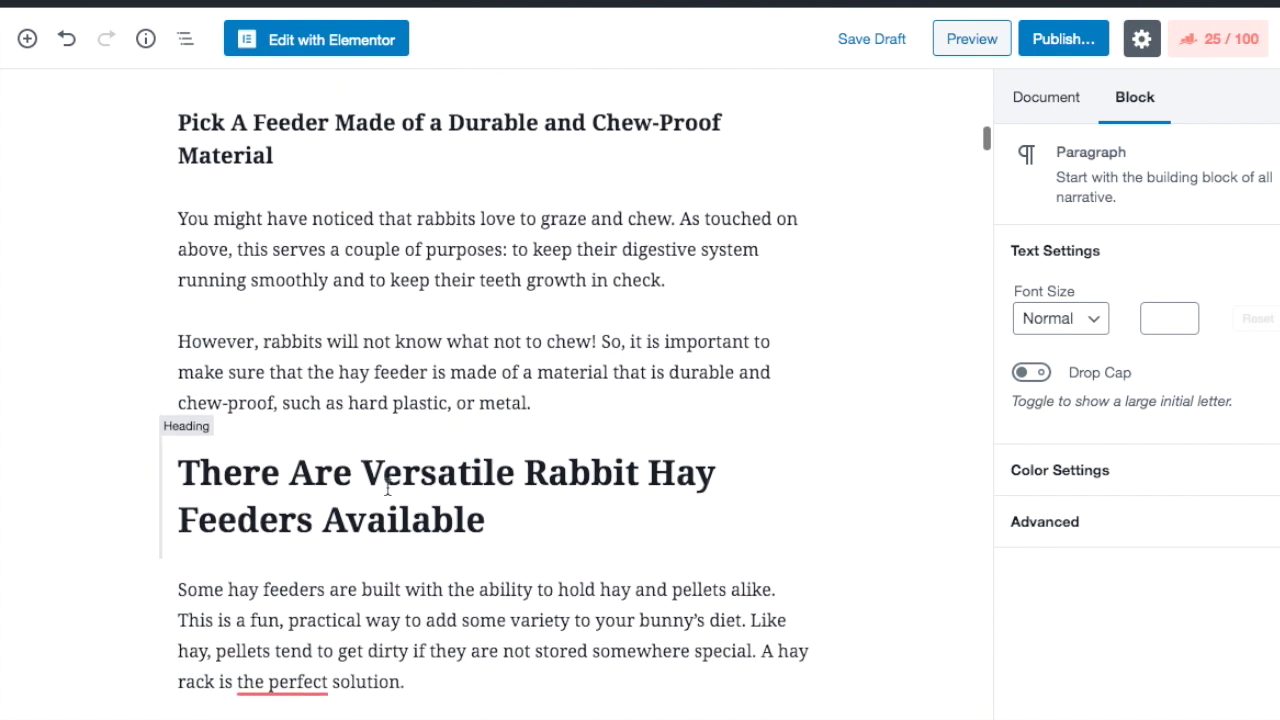
click(495, 418)
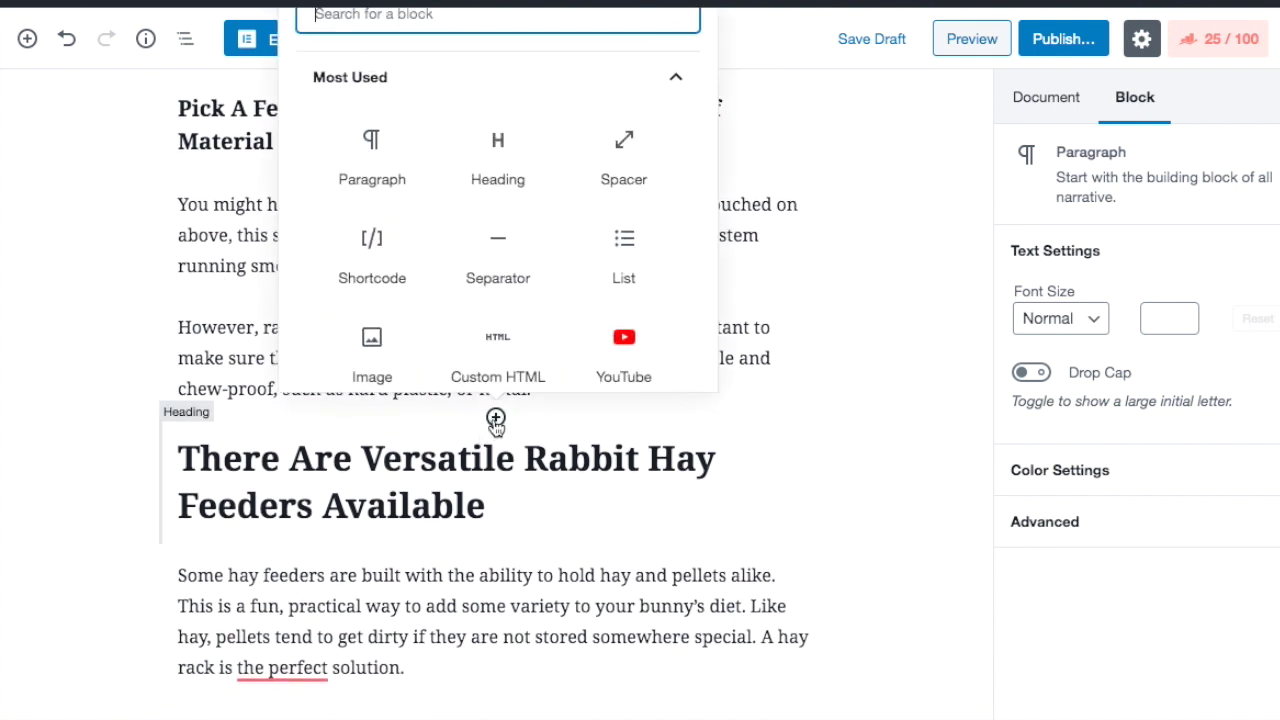
click(385, 170)
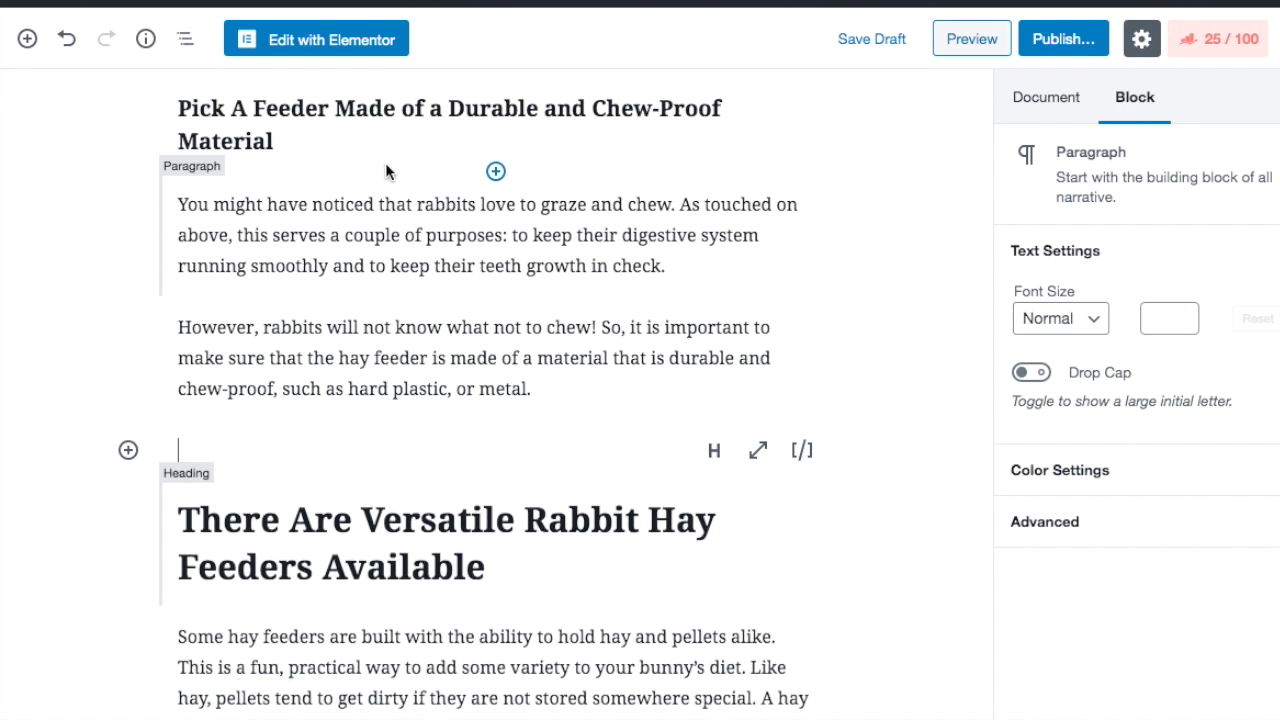
Write "In A Hurry? See our top pick for the Best Rabbit Hay Feeder from our Review Here!" in the new paragraph
text(Re)
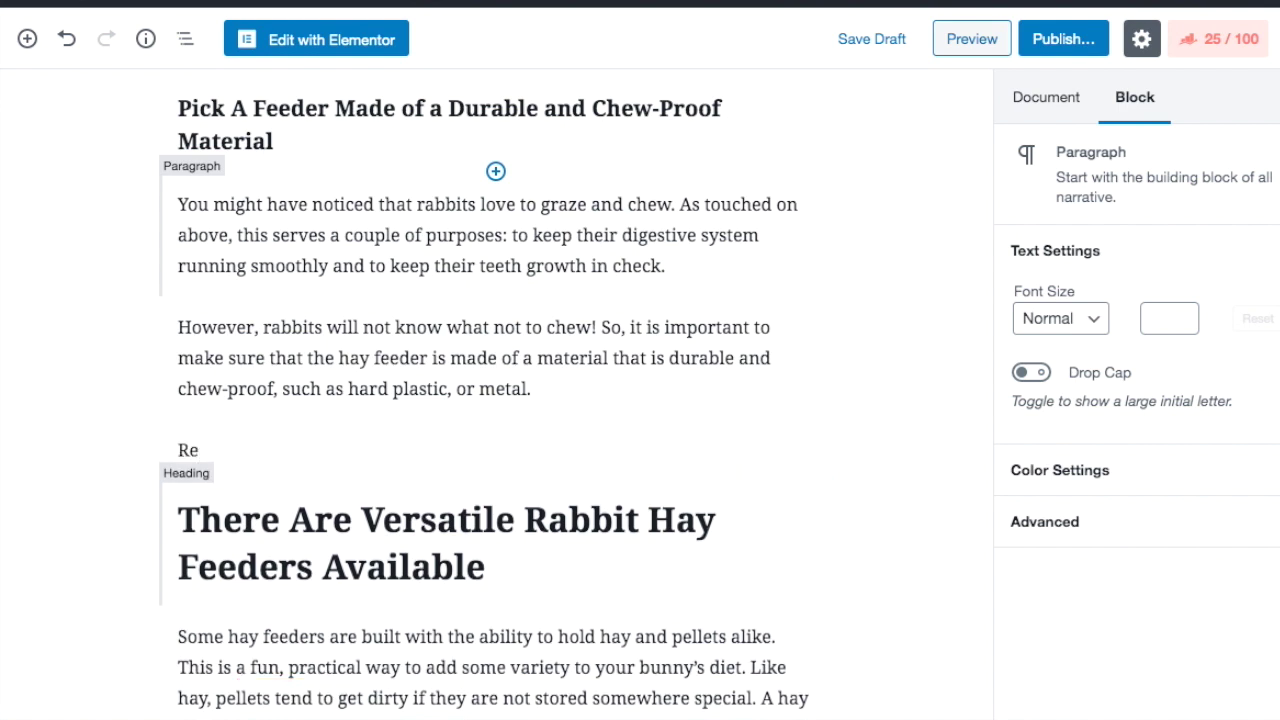
key(BackSpace)
text(In)
key(BackSpace)
key(BackSpace)
key(BackSpace)
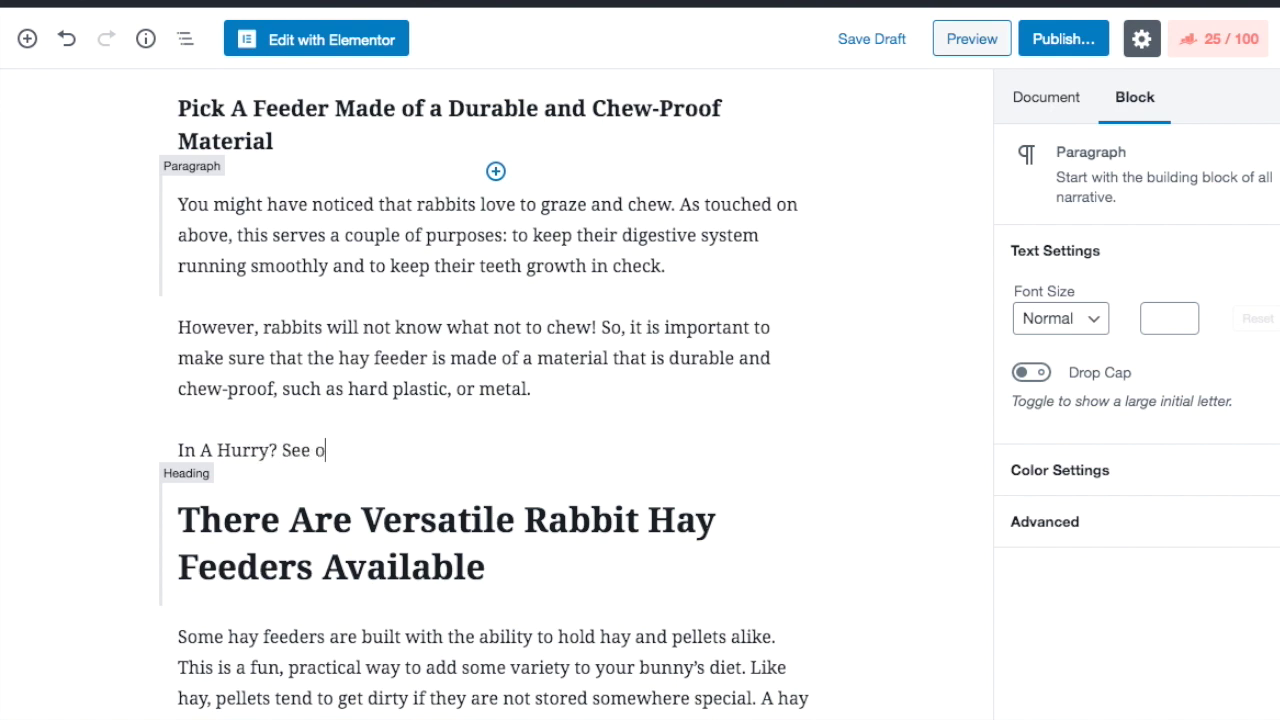
text(top pick for the Best Rabbut)
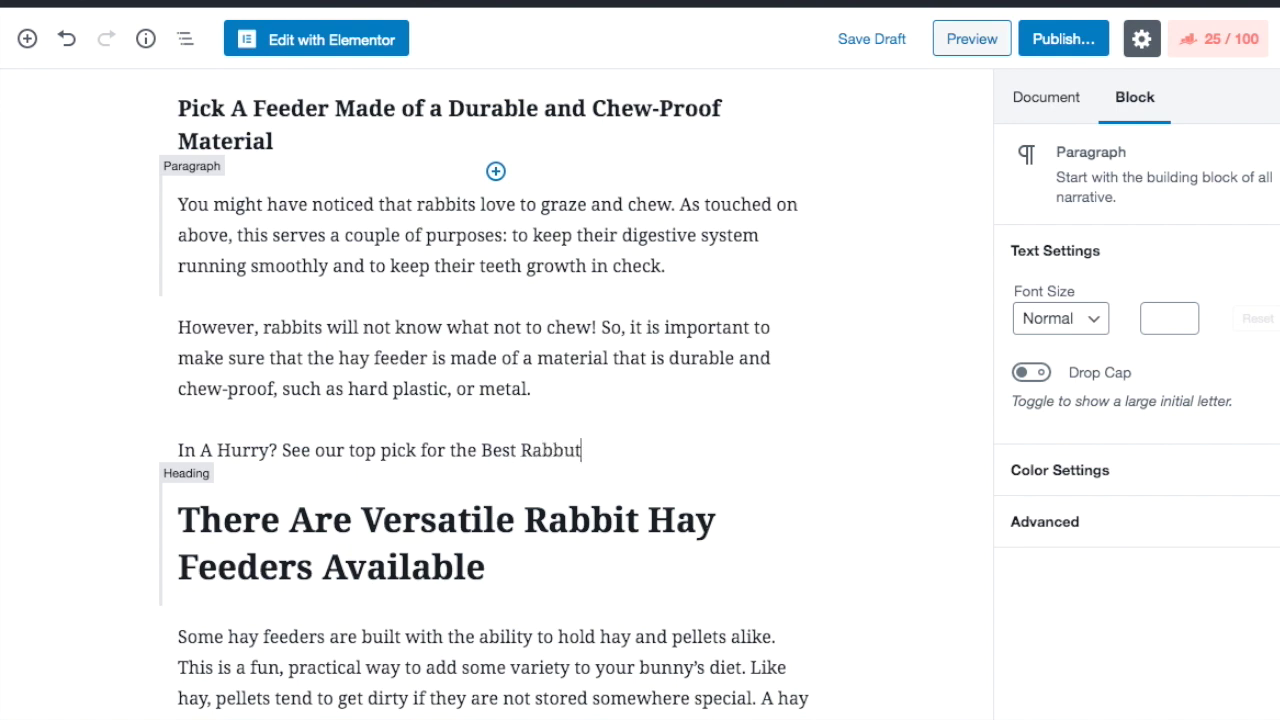
key(BackSpace)
key(BackSpace)
key(BackSpace)
text(it Hay Feeder)
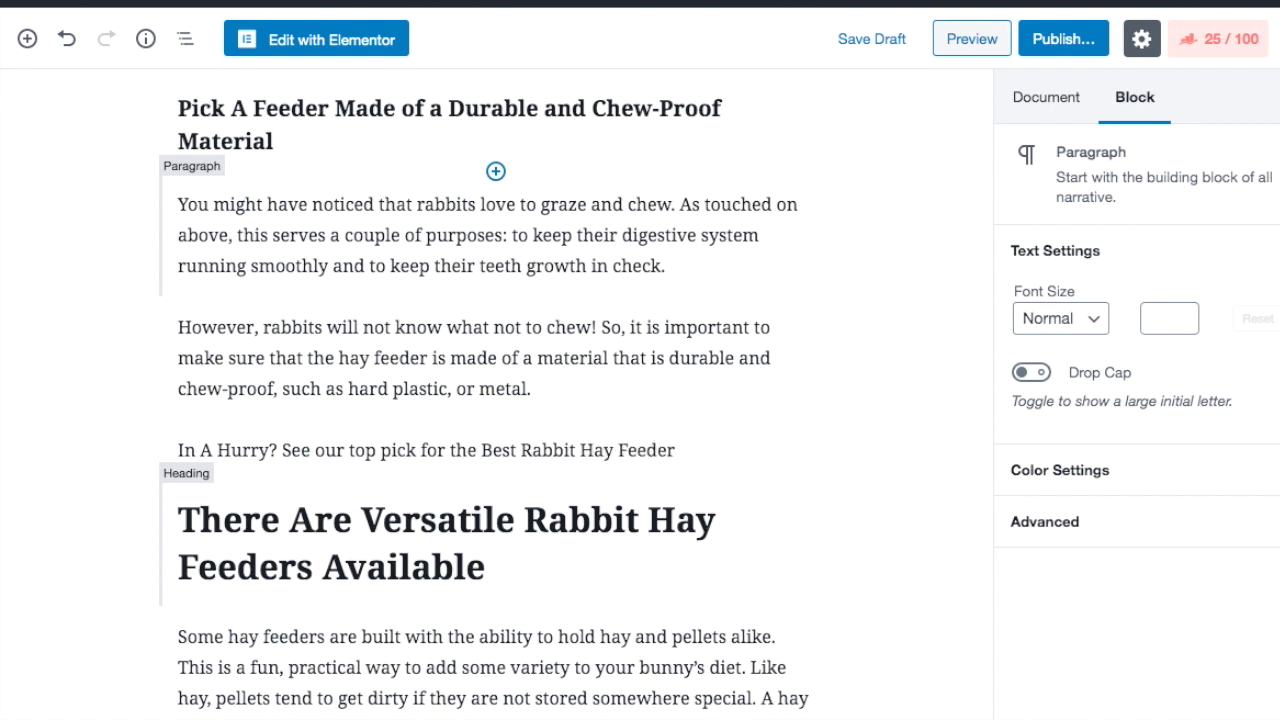
text( from our Review Here!)
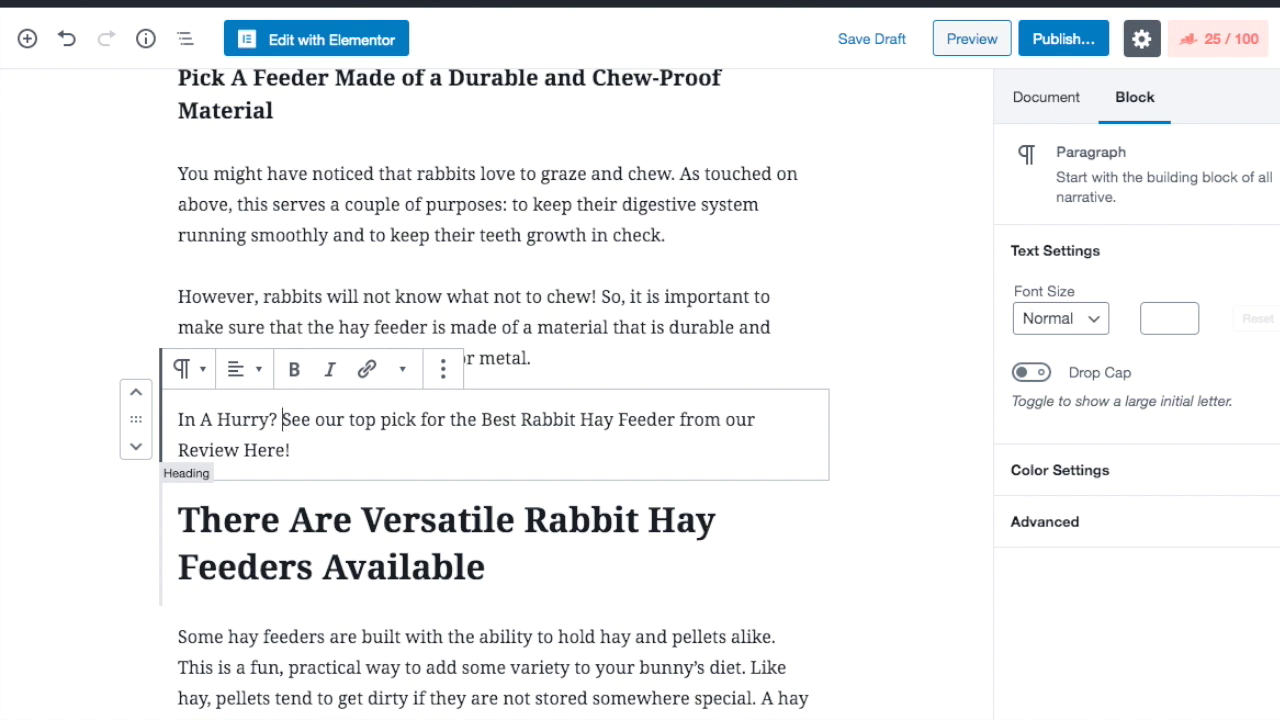
Insert "Skip the rest of this article and" after "In A Hurry?" and make the following "see" lowercase
text(Skip the r)
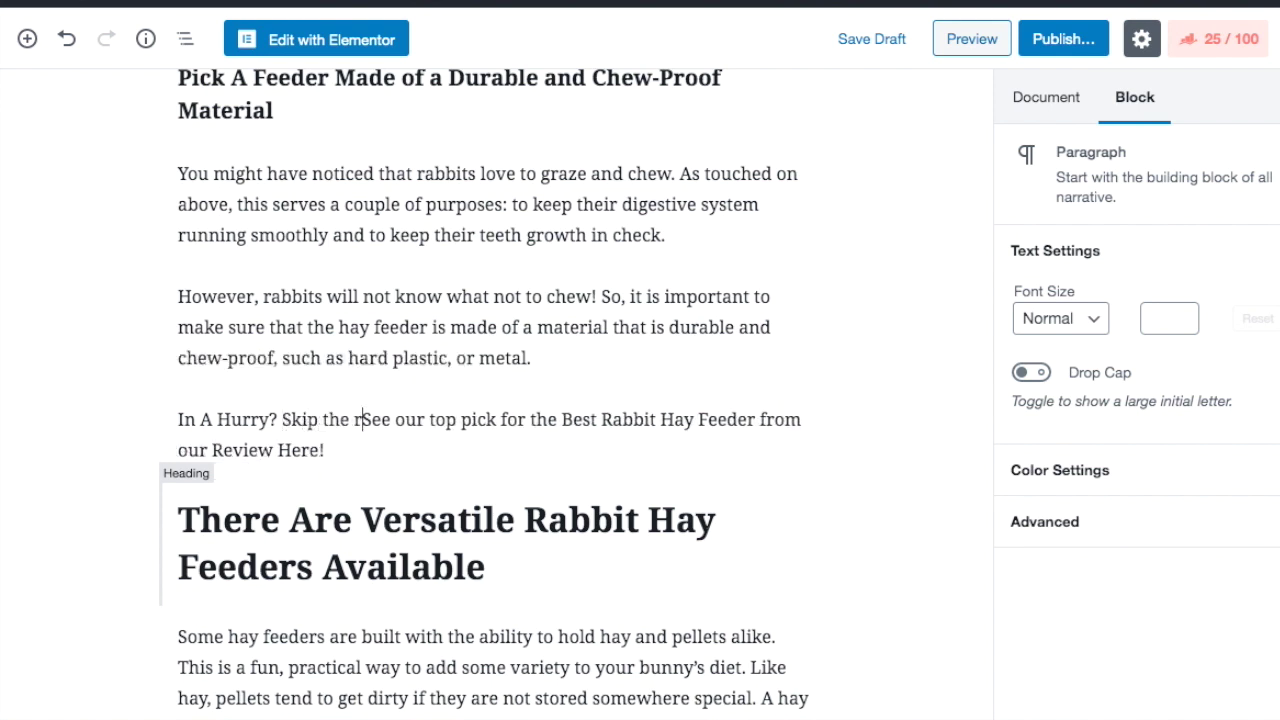
text(est of this article )
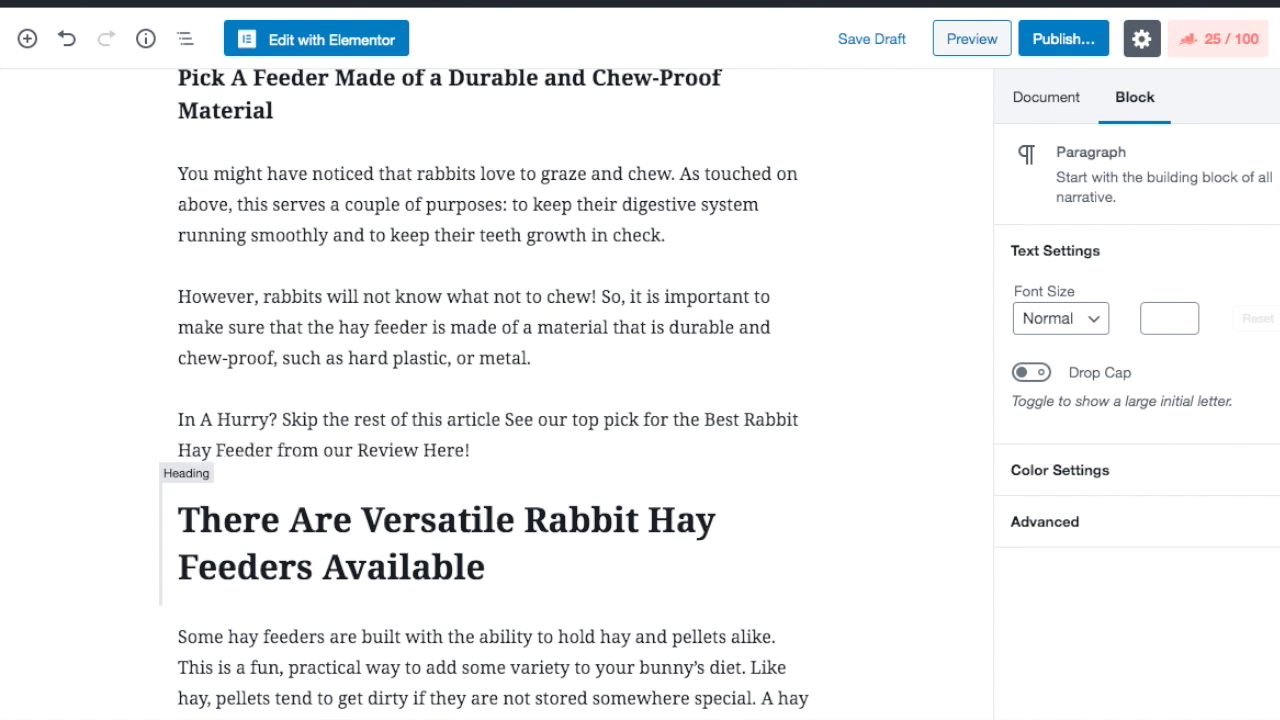
text(and)
key(Delete)
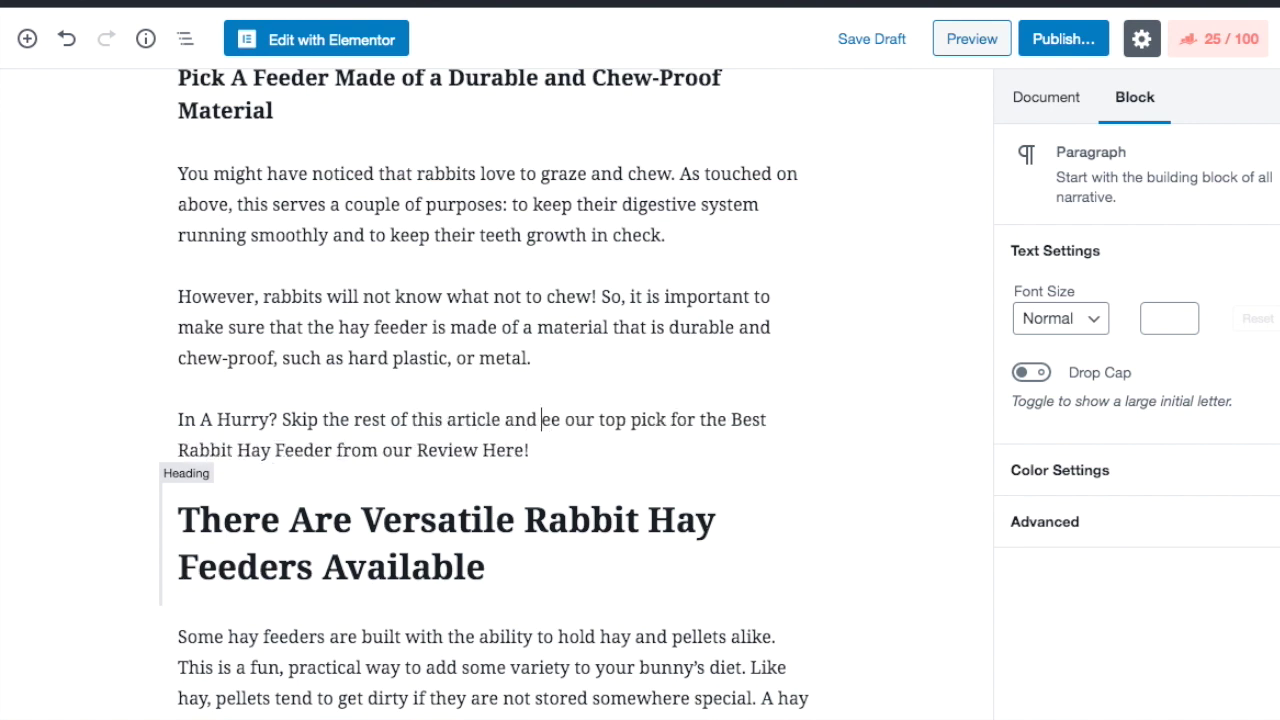
text(s)
Center the "In A Hurry?" paragraph, try the Medium font size and set it back to Normal
drag(529, 450, 555, 445)
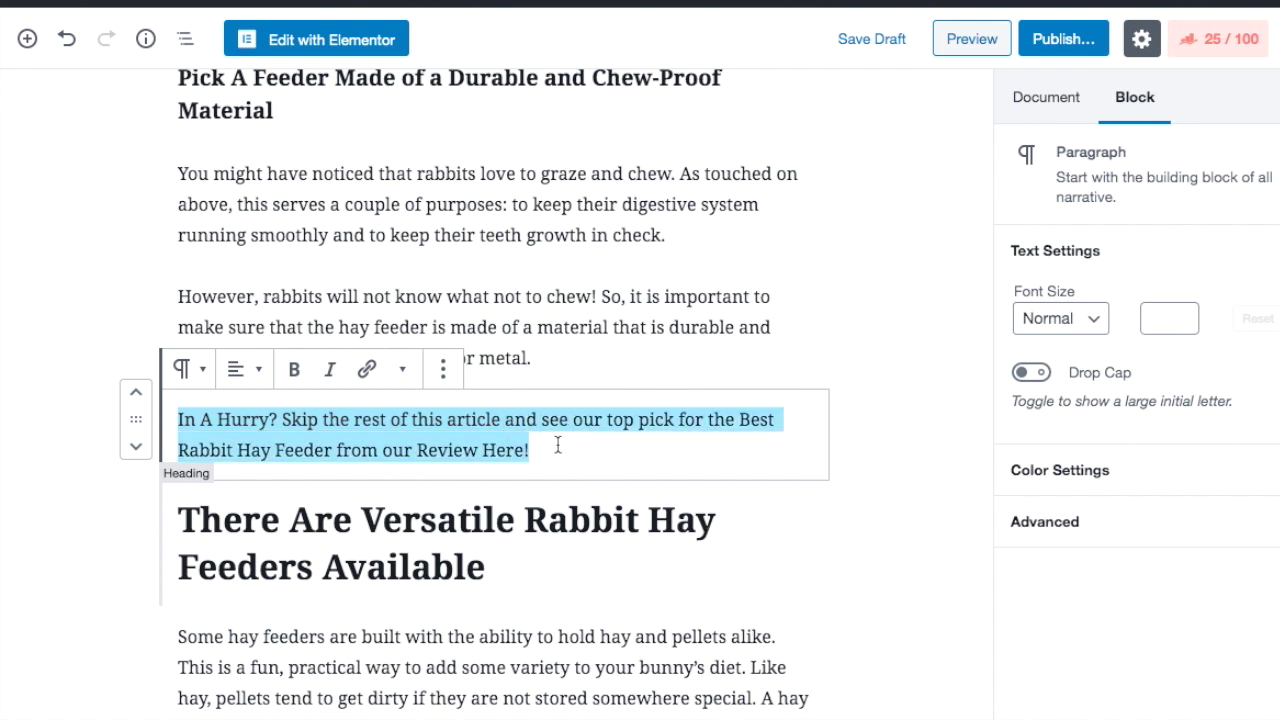
click(262, 371)
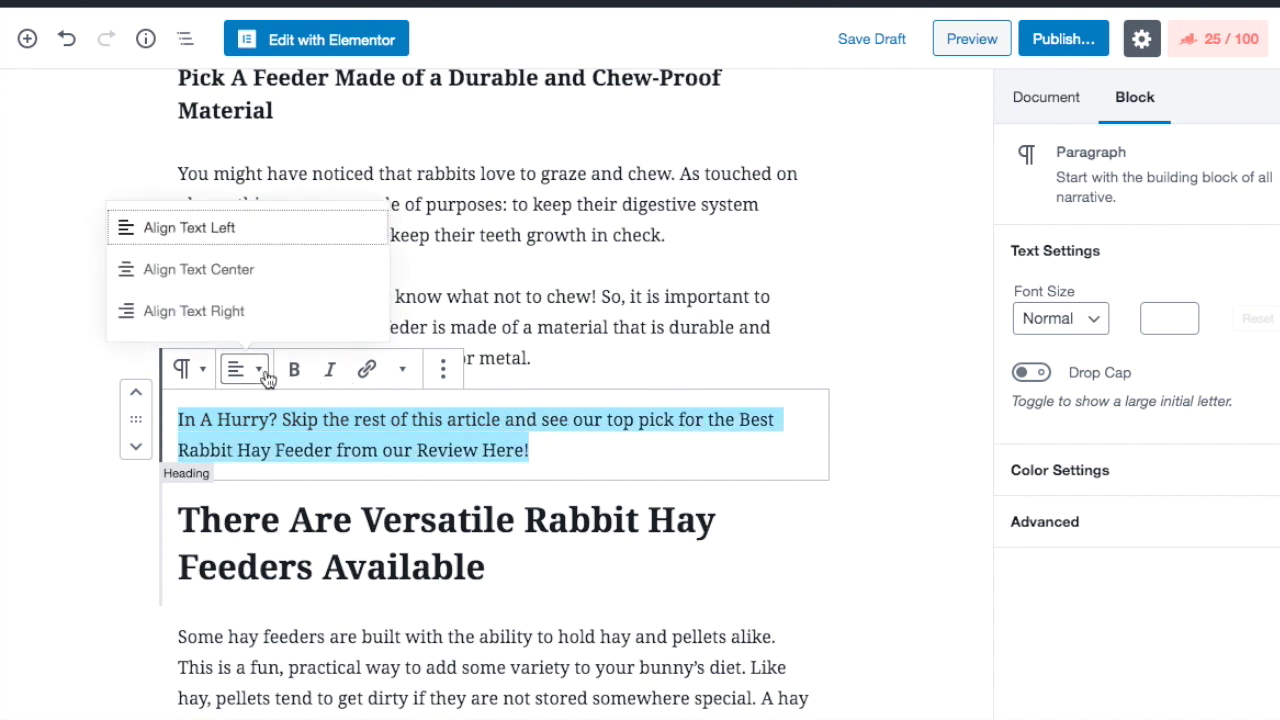
click(245, 272)
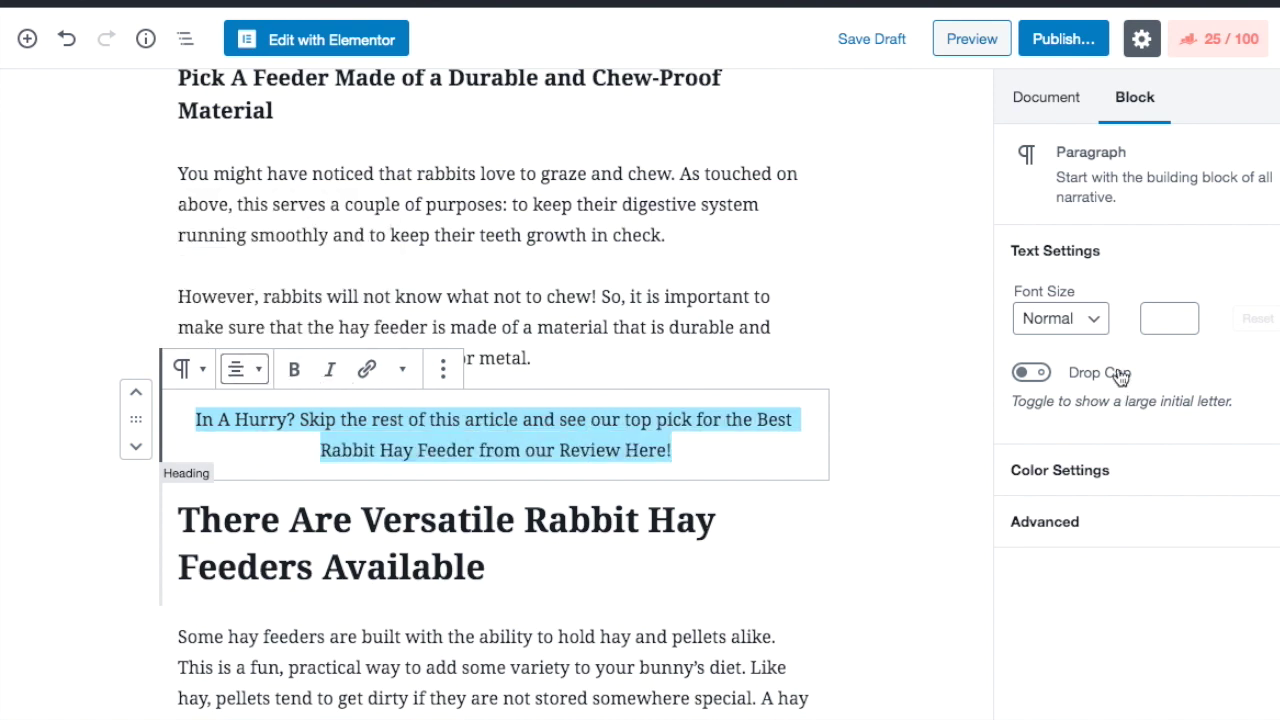
click(1058, 316)
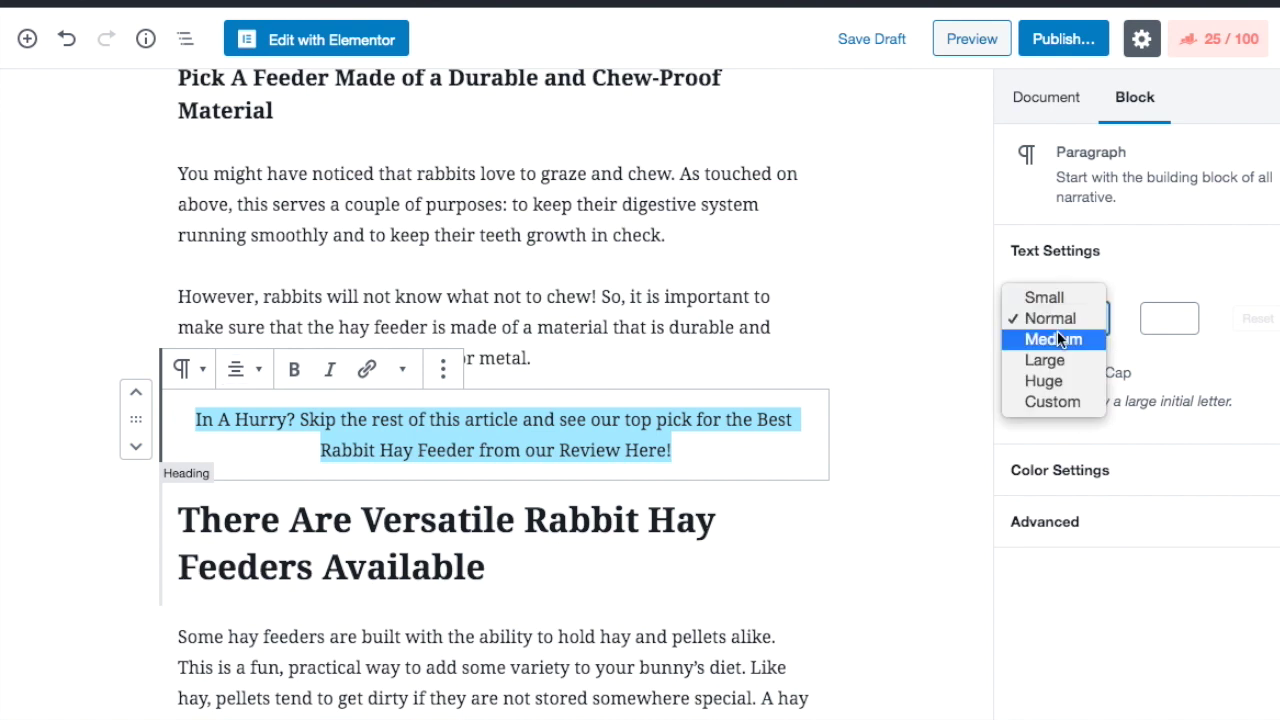
click(1057, 333)
click(1056, 316)
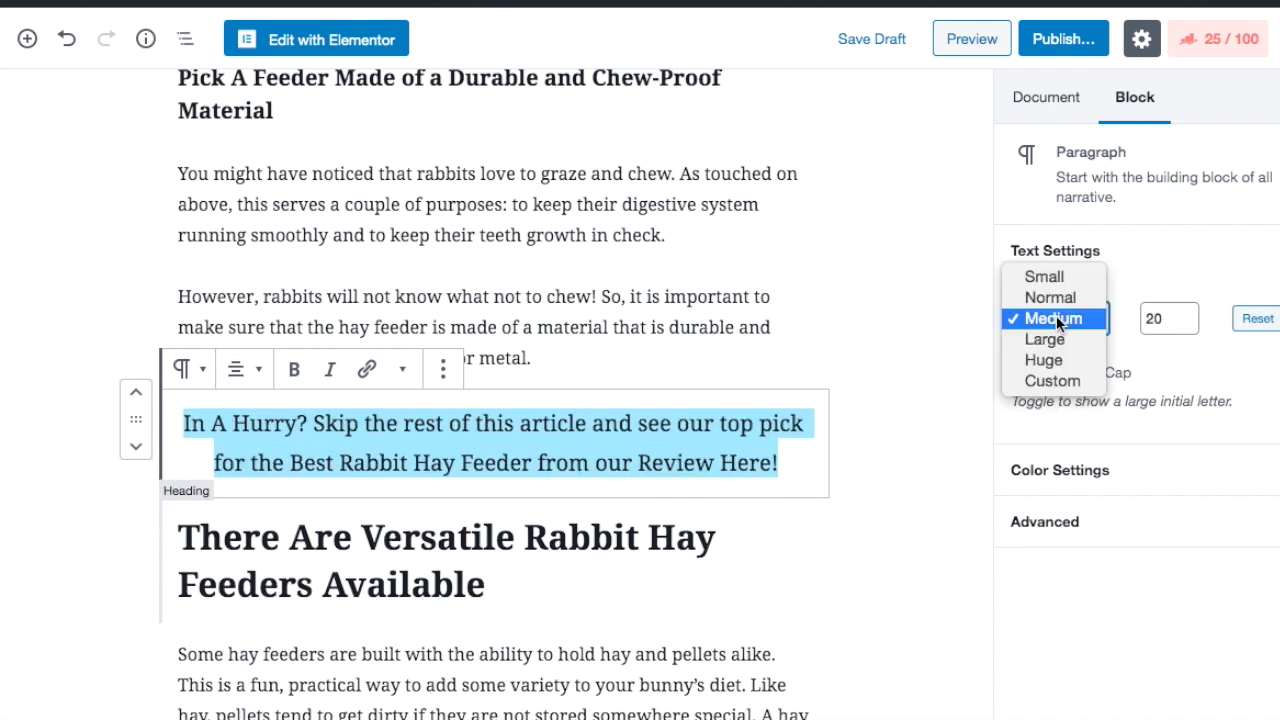
click(1056, 294)
Give the "In A Hurry?" paragraph a bright green background and very light gray text
click(1090, 470)
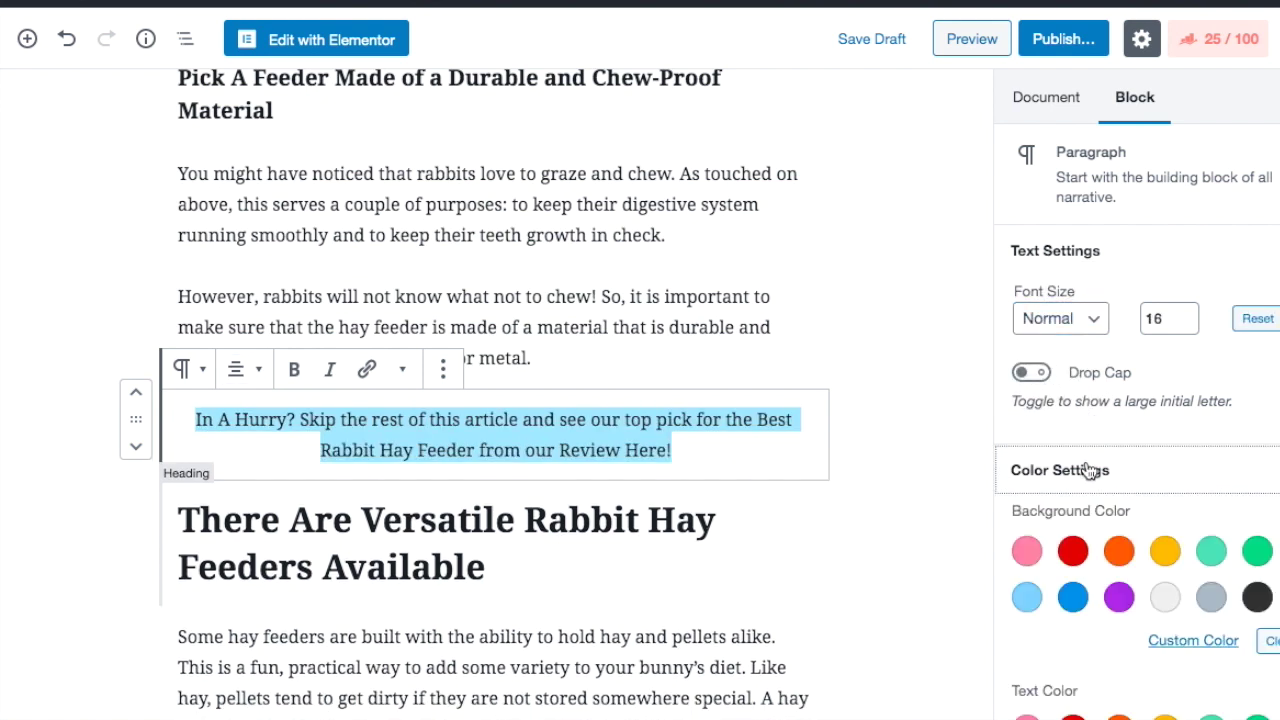
click(1258, 550)
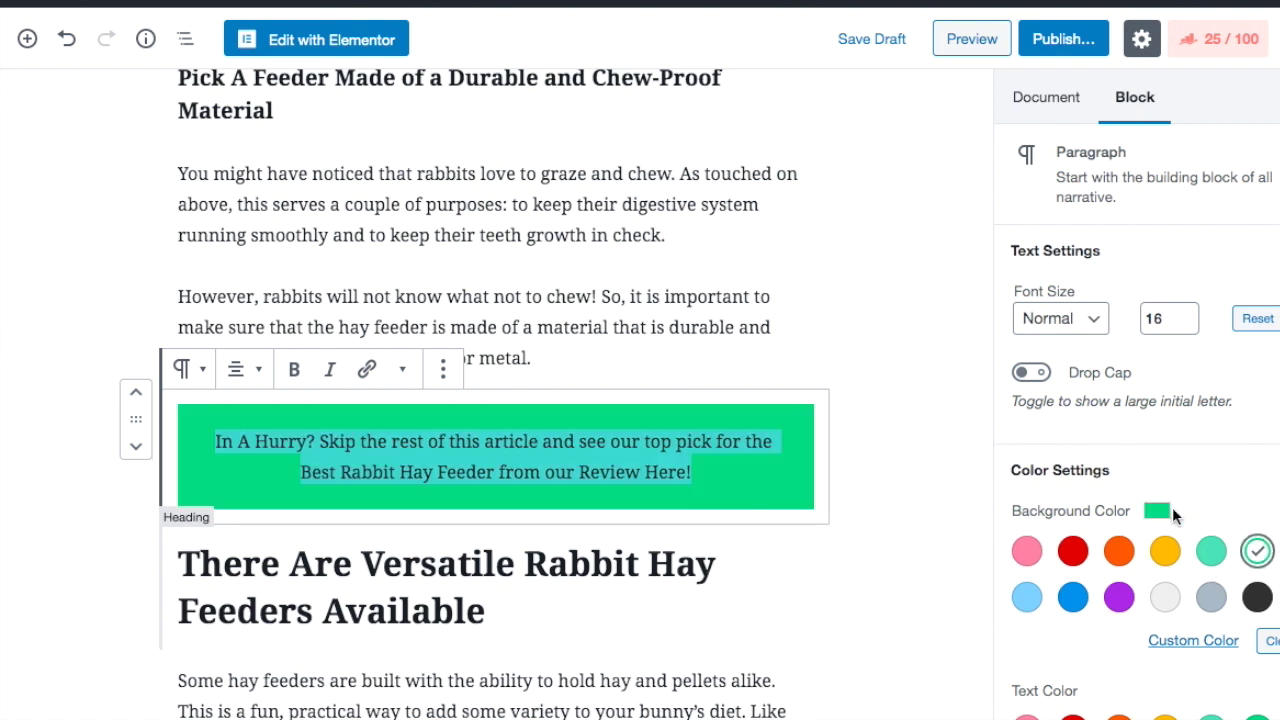
scroll(1172, 507, down, 2)
click(1165, 593)
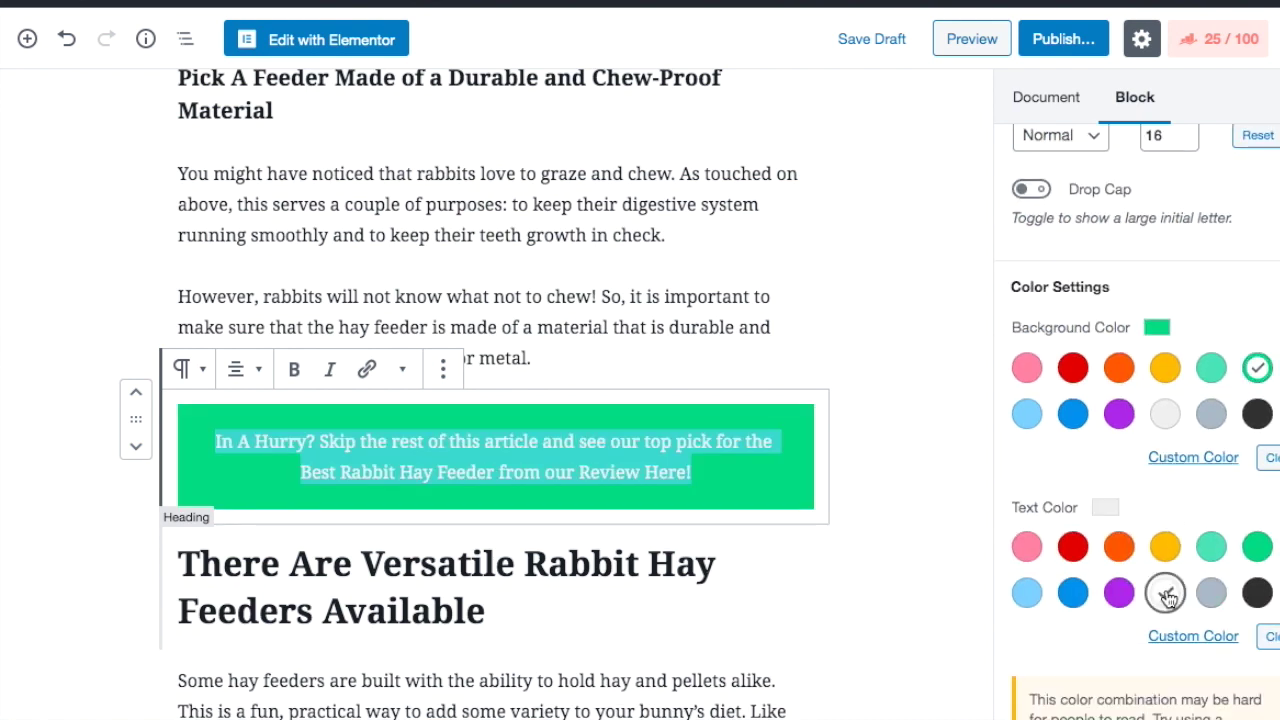
click(735, 343)
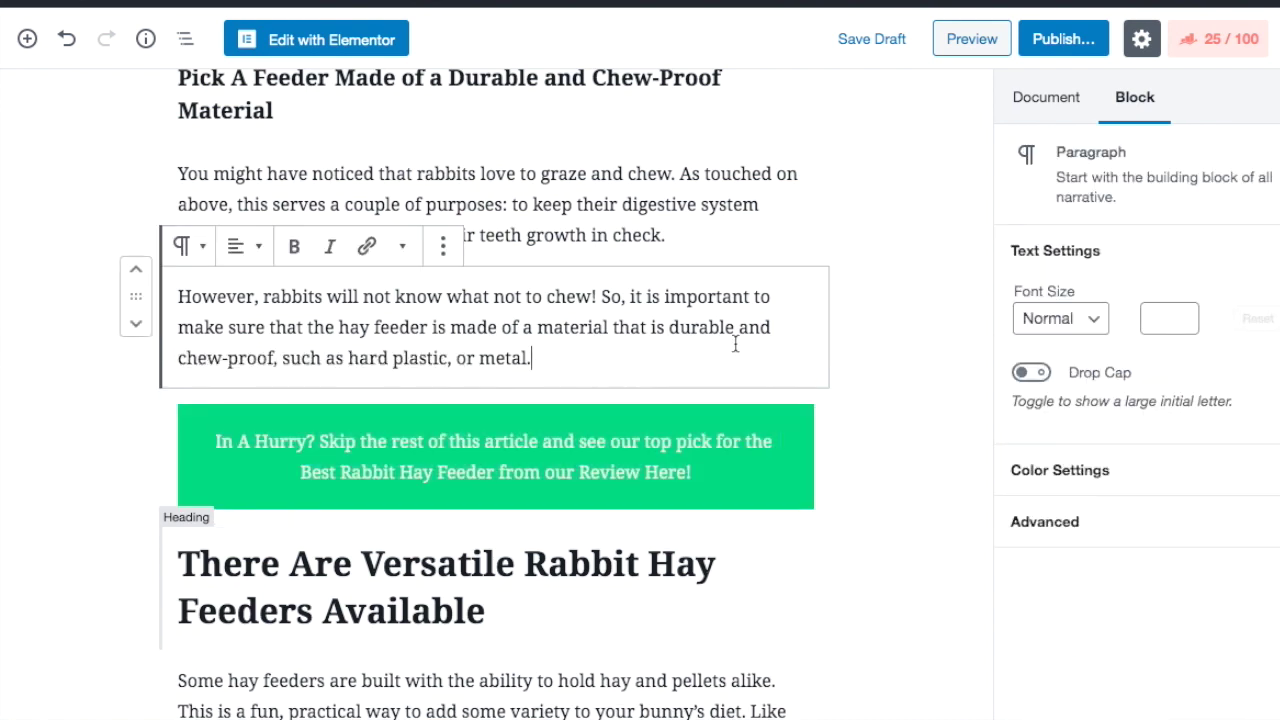
Change the call-out's background to orange and keep its text color very light gray
click(646, 453)
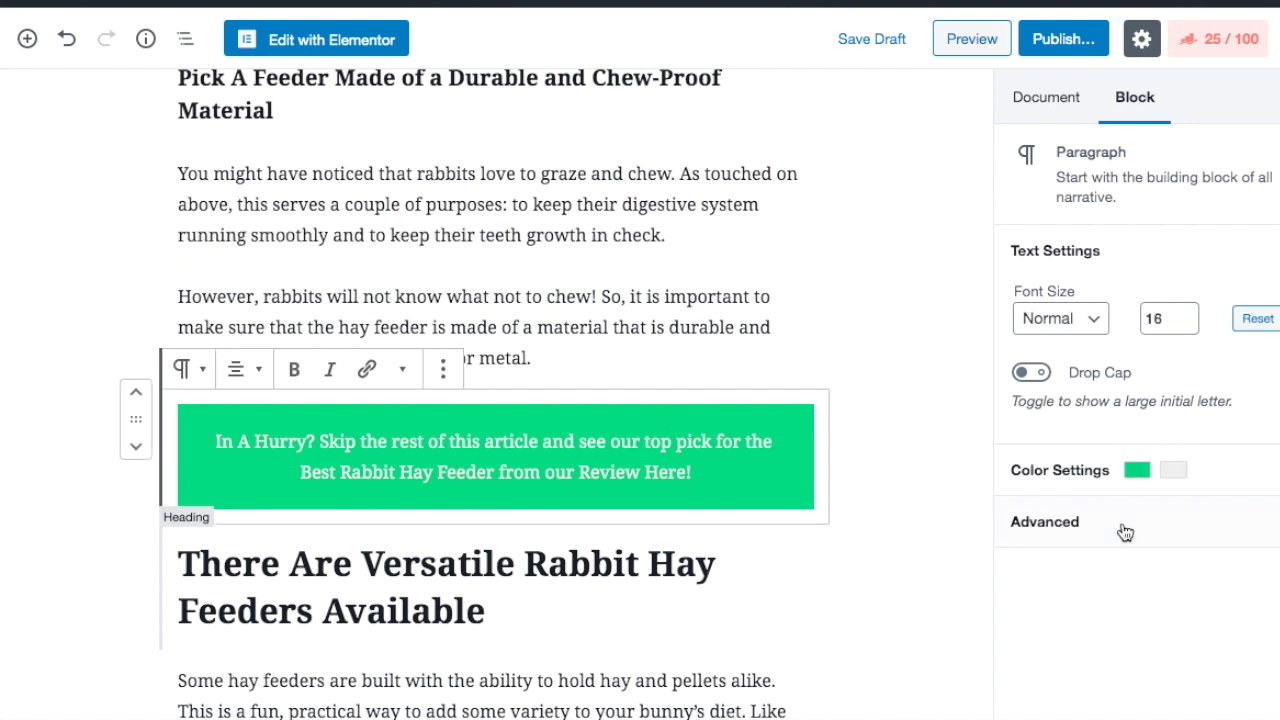
click(1135, 470)
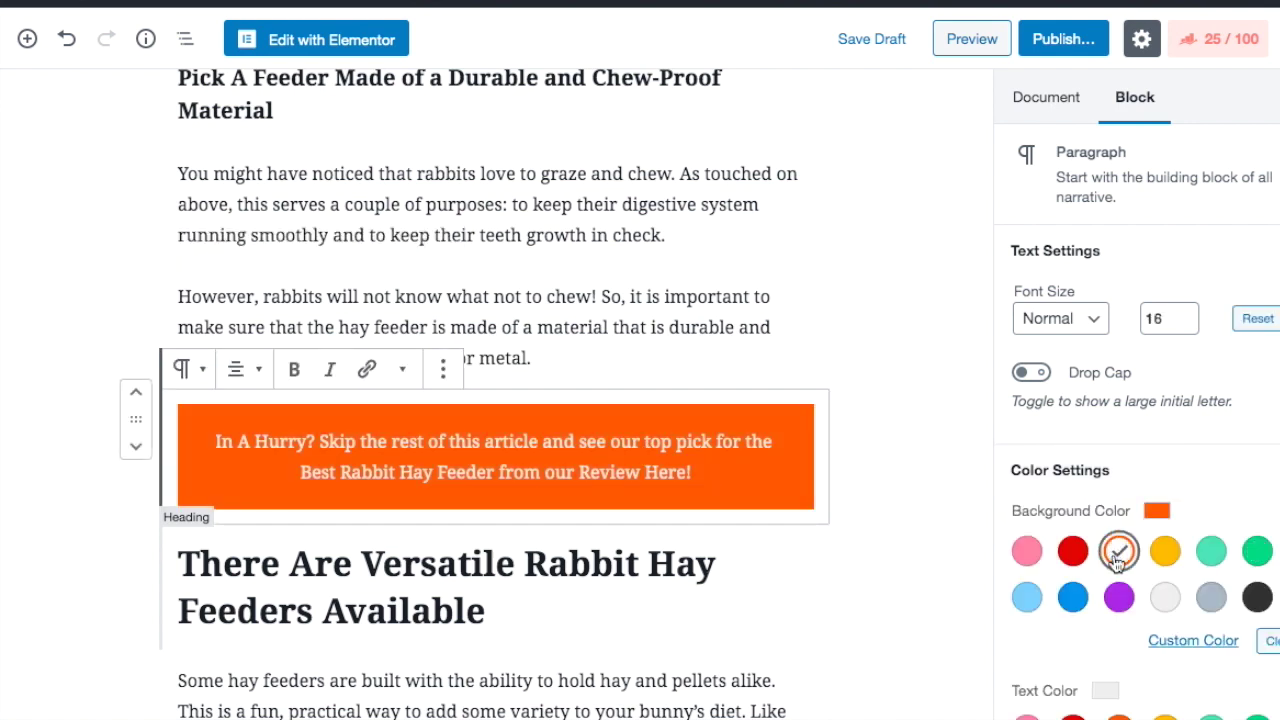
scroll(1117, 560, down, 3)
click(1165, 593)
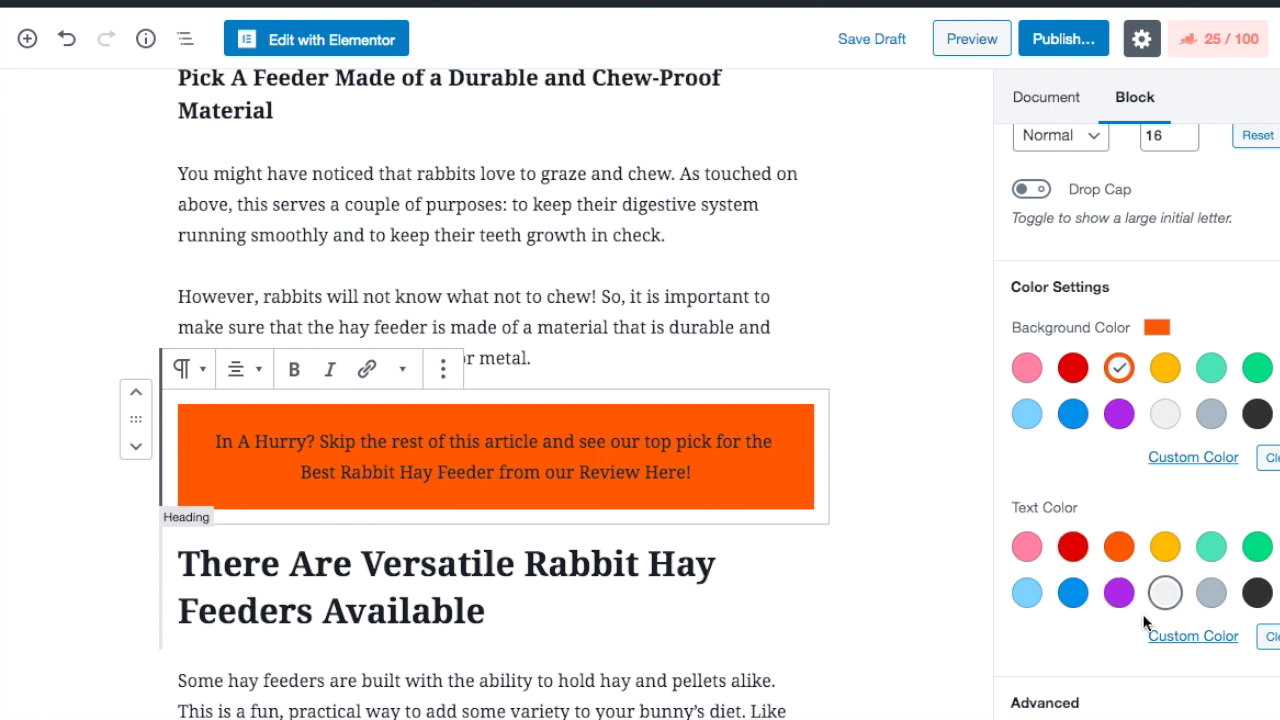
click(1165, 593)
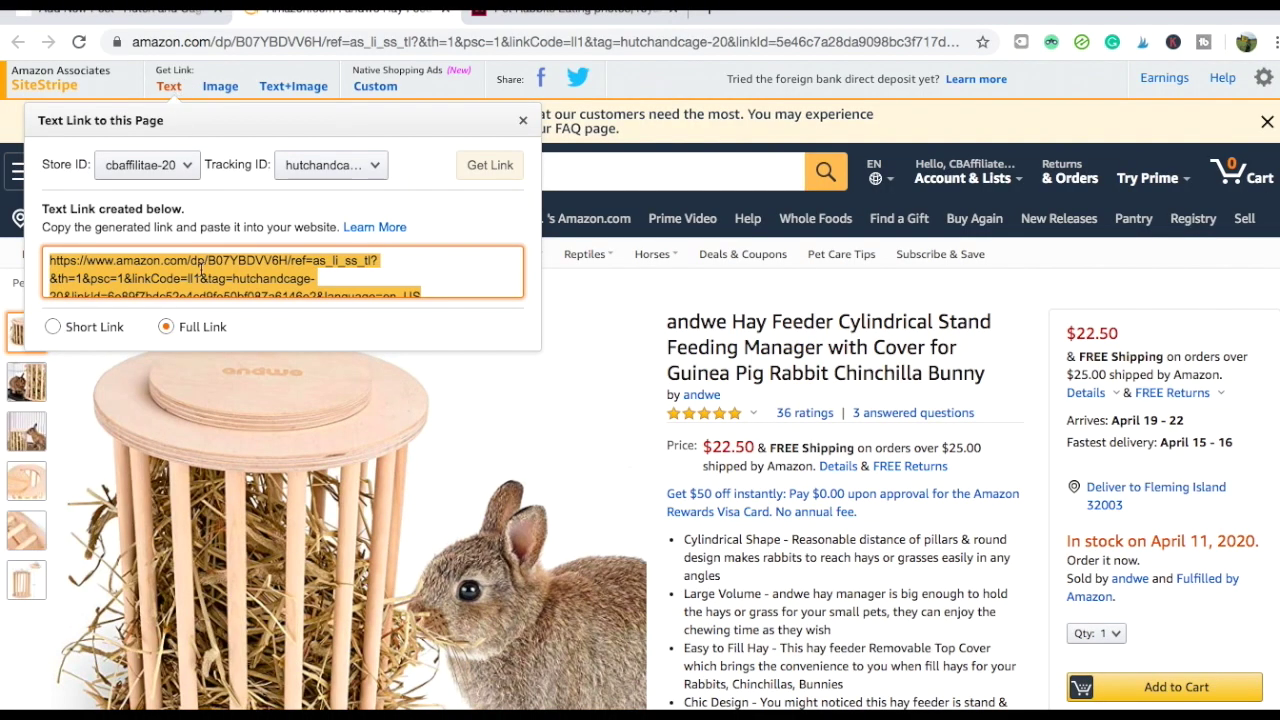
Copy the full affiliate text link of the andwe Hay Feeder from Amazon and return to the WordPress post editor
right_click(201, 268)
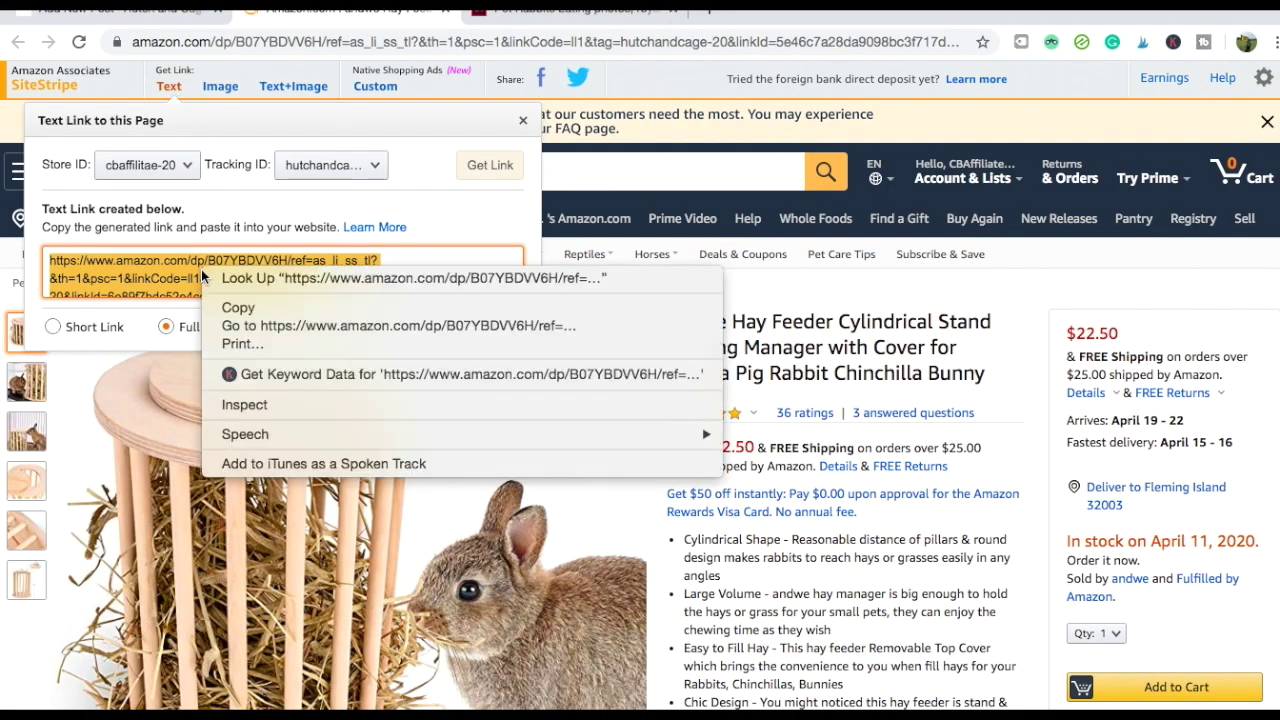
click(227, 306)
click(147, 22)
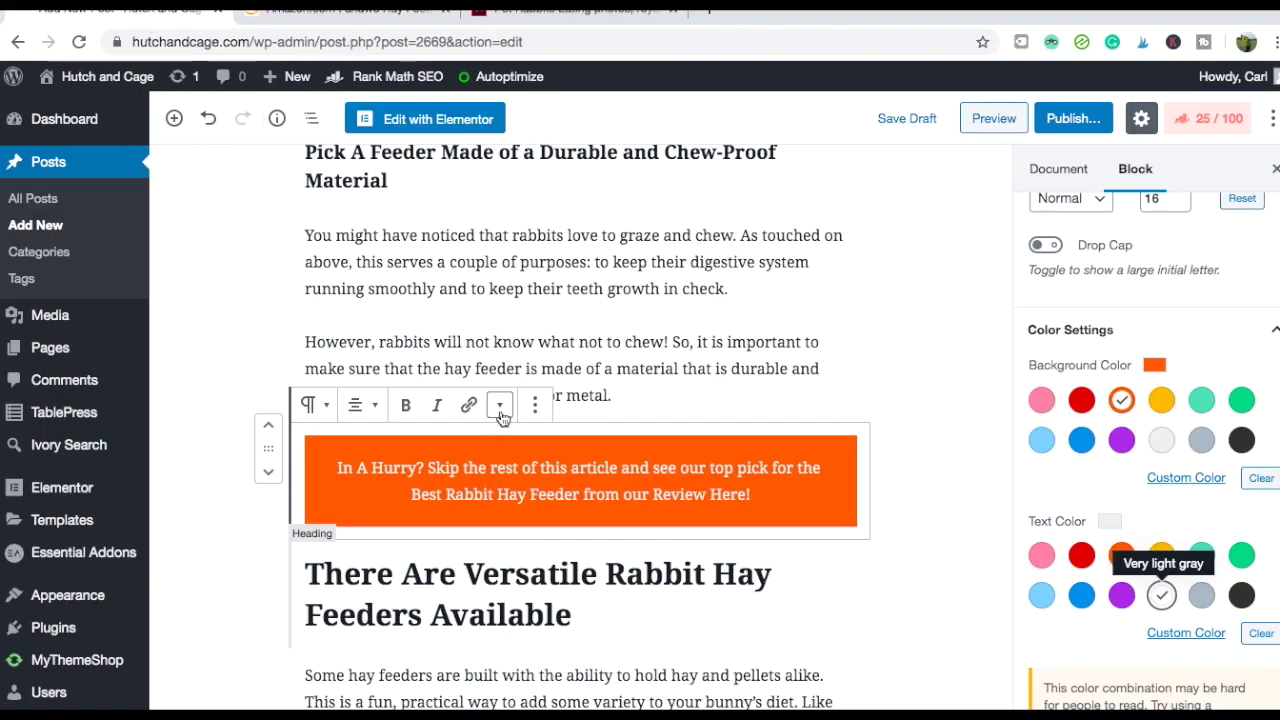
Link the whole "In A Hurry?" call-out text to the copied Amazon affiliate URL, set to open in a new tab
drag(763, 502, 357, 468)
click(464, 410)
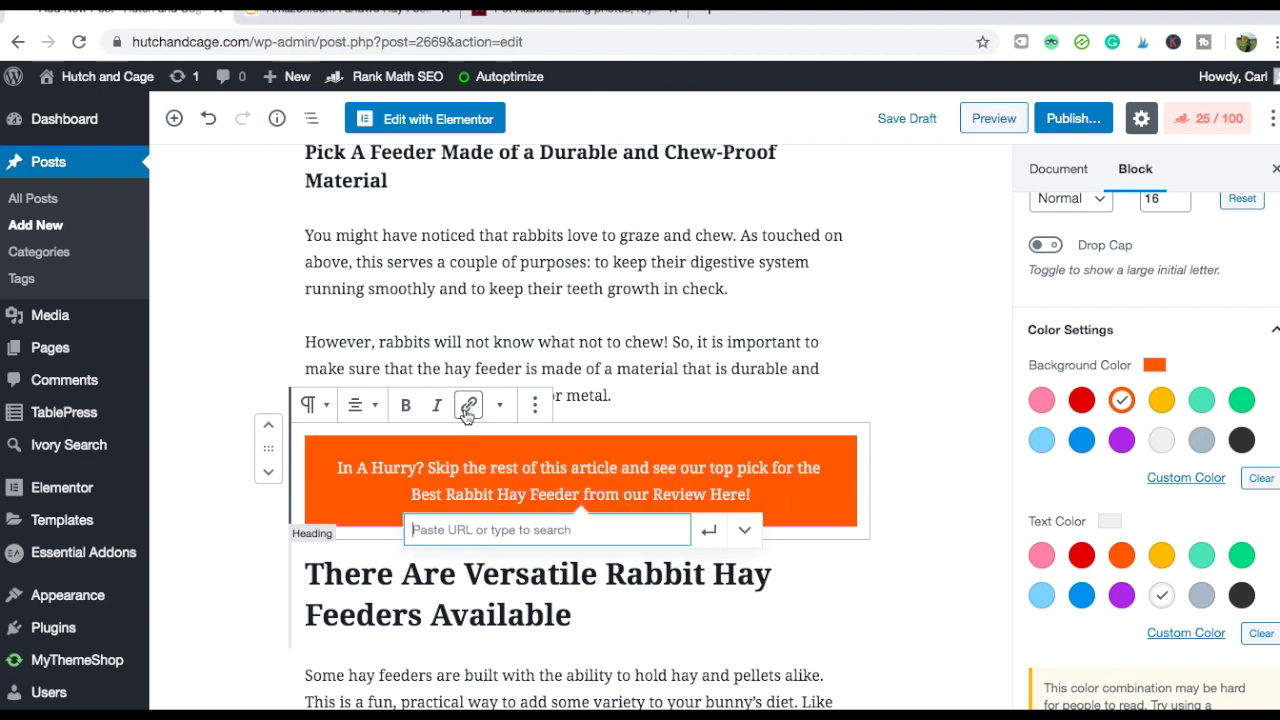
key(ctrl+v)
click(744, 530)
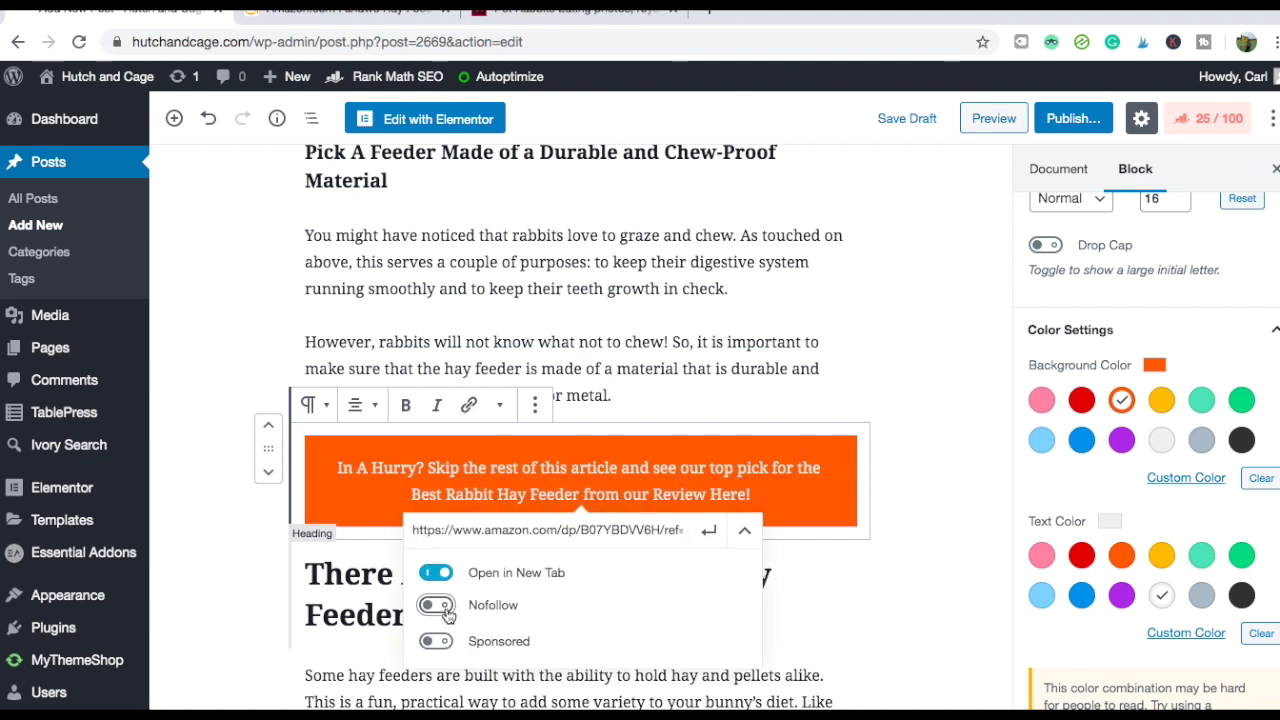
click(700, 535)
click(708, 370)
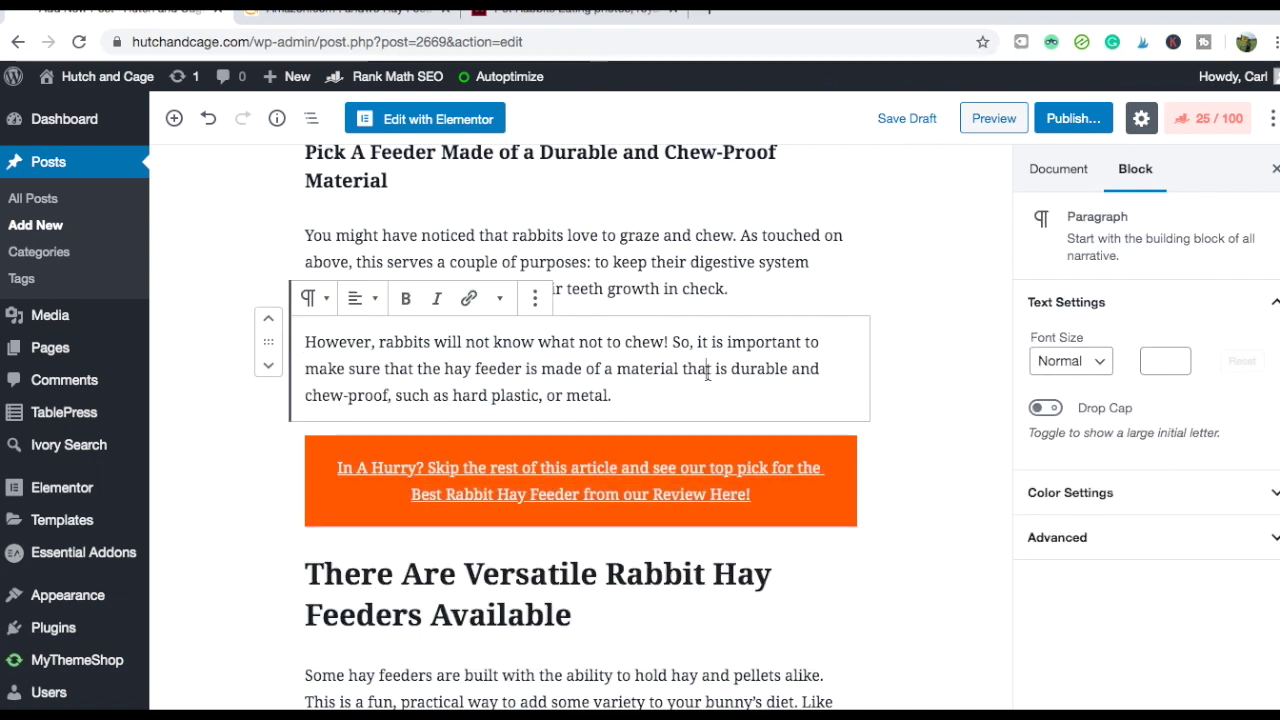
Save the post draft and open its preview
click(900, 119)
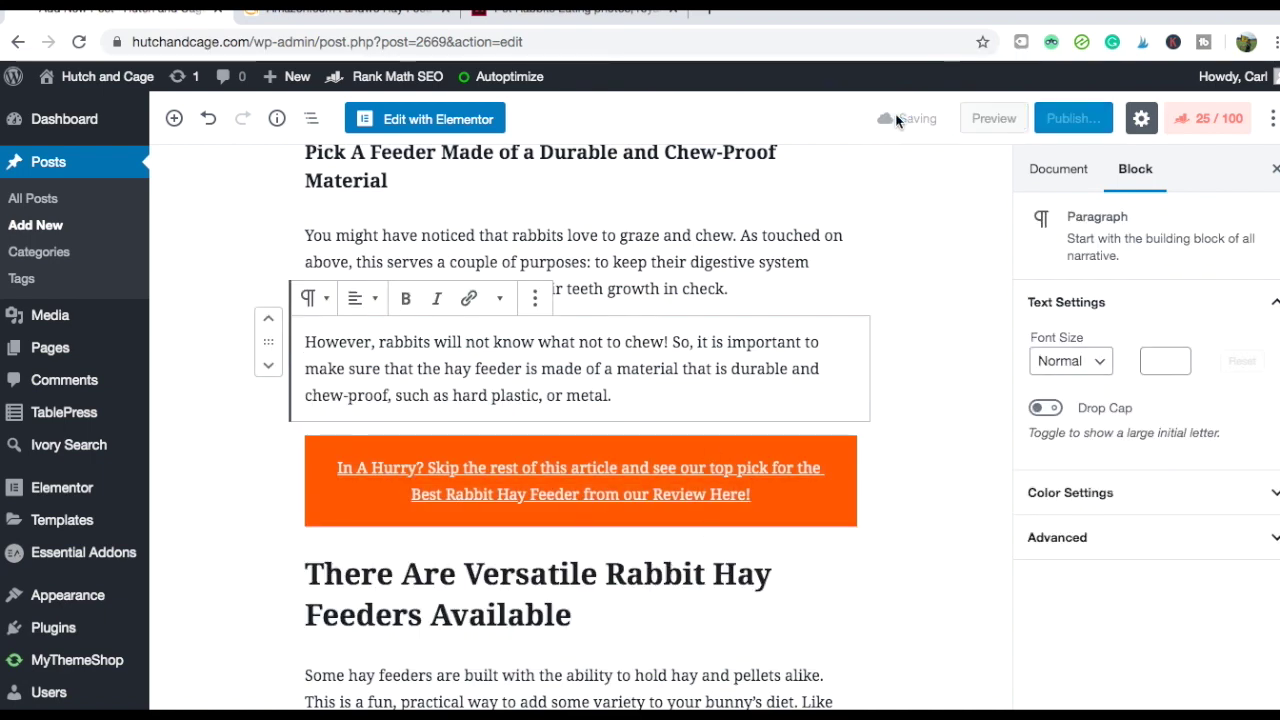
scroll(663, 397, down, 2)
scroll(663, 397, down, 4)
scroll(670, 393, up, 12)
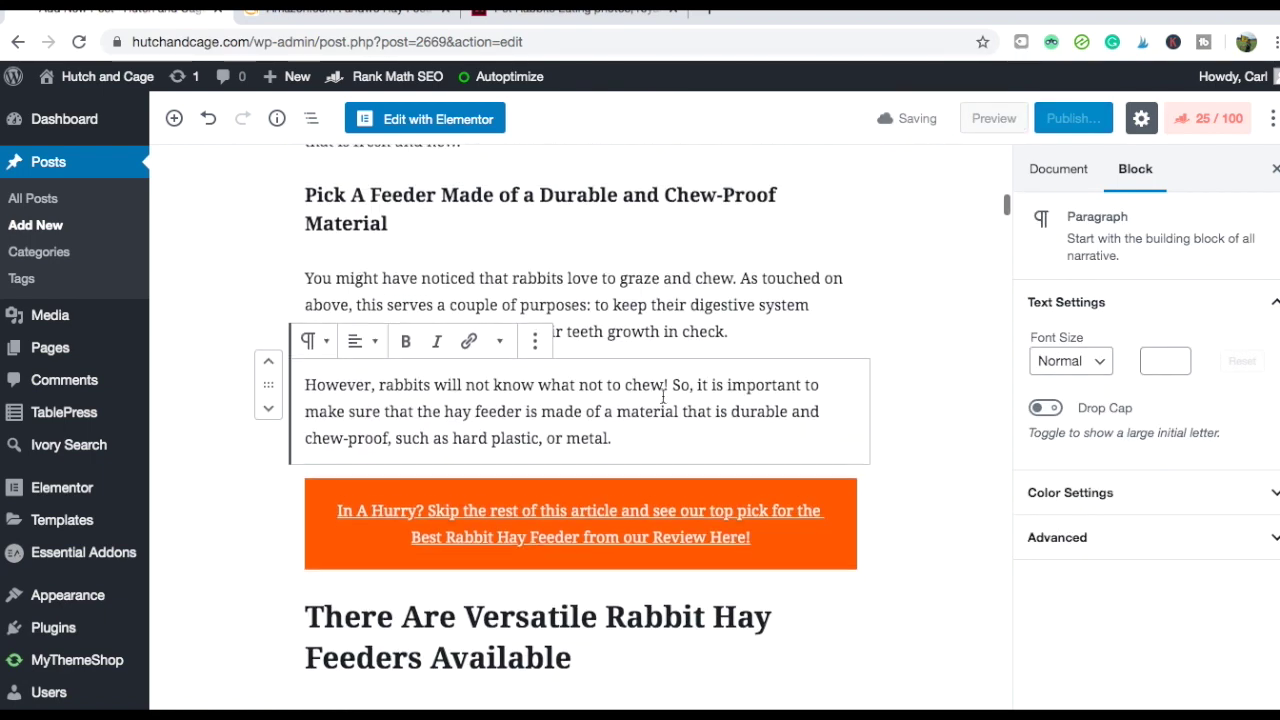
scroll(674, 390, up, 15)
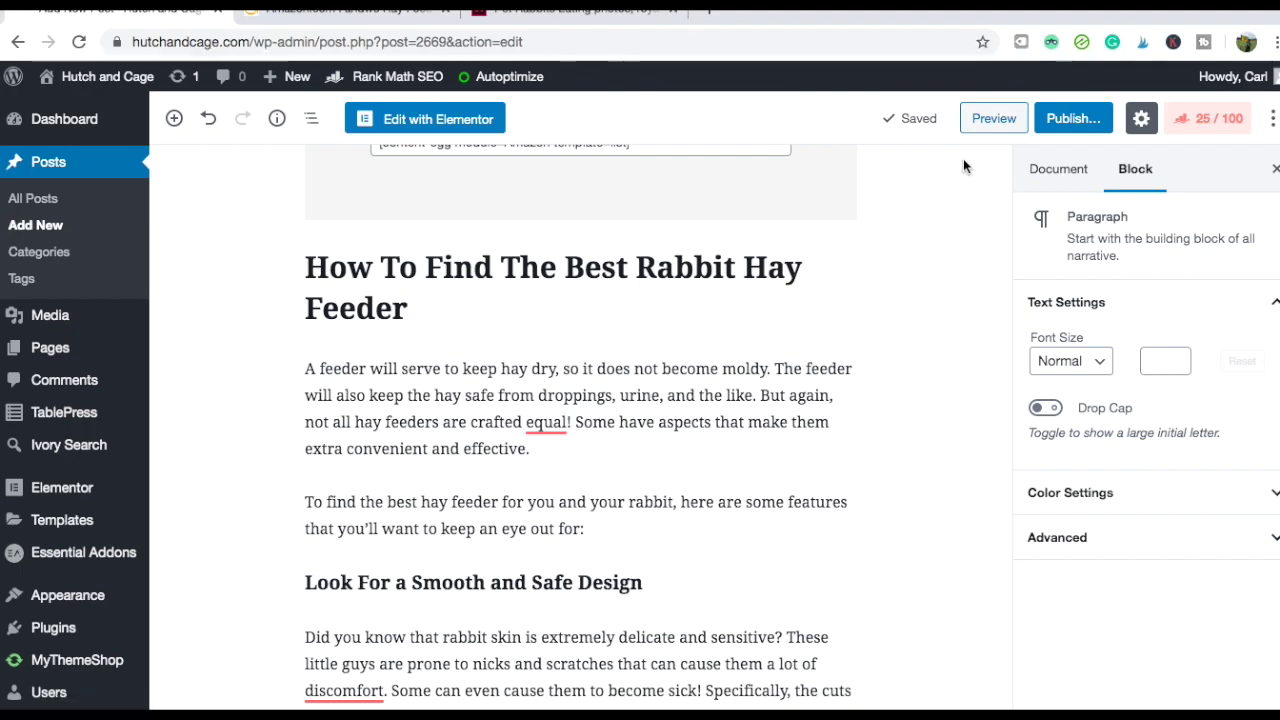
click(990, 118)
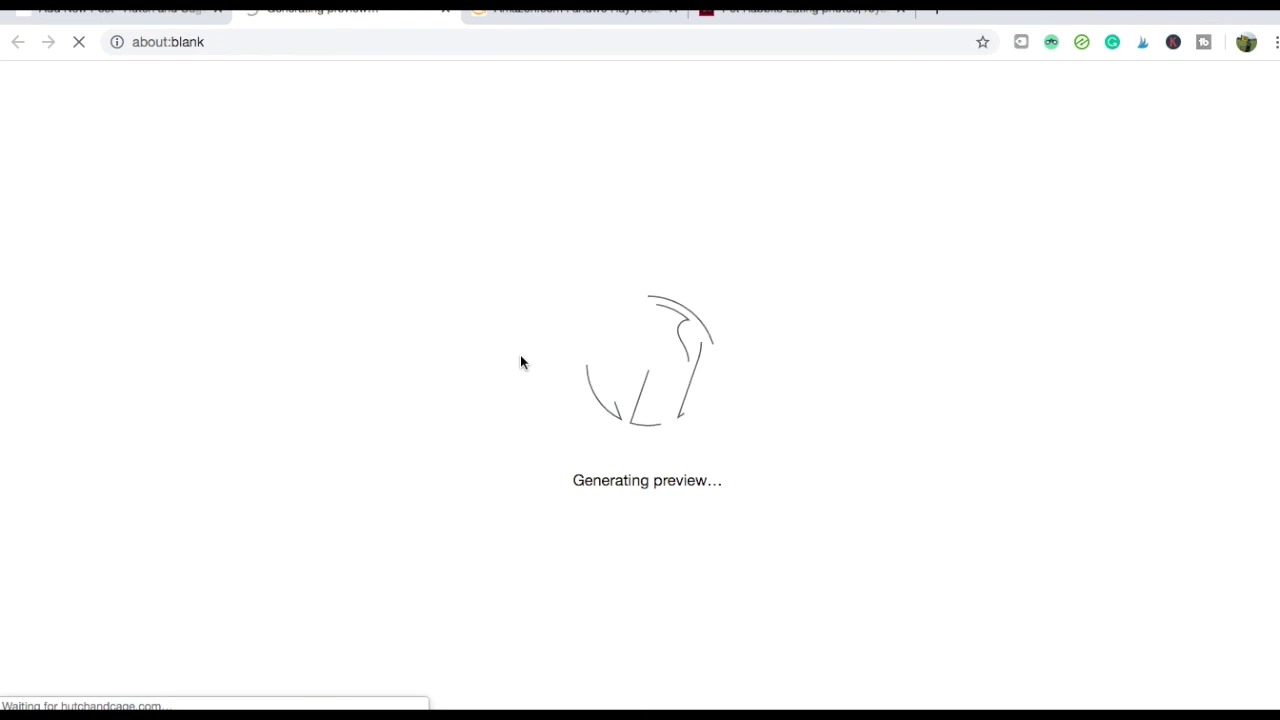
Examine the previewed post from the title through the table of contents, the orange call-out and the individual feeder reviews
scroll(520, 355, down, 10)
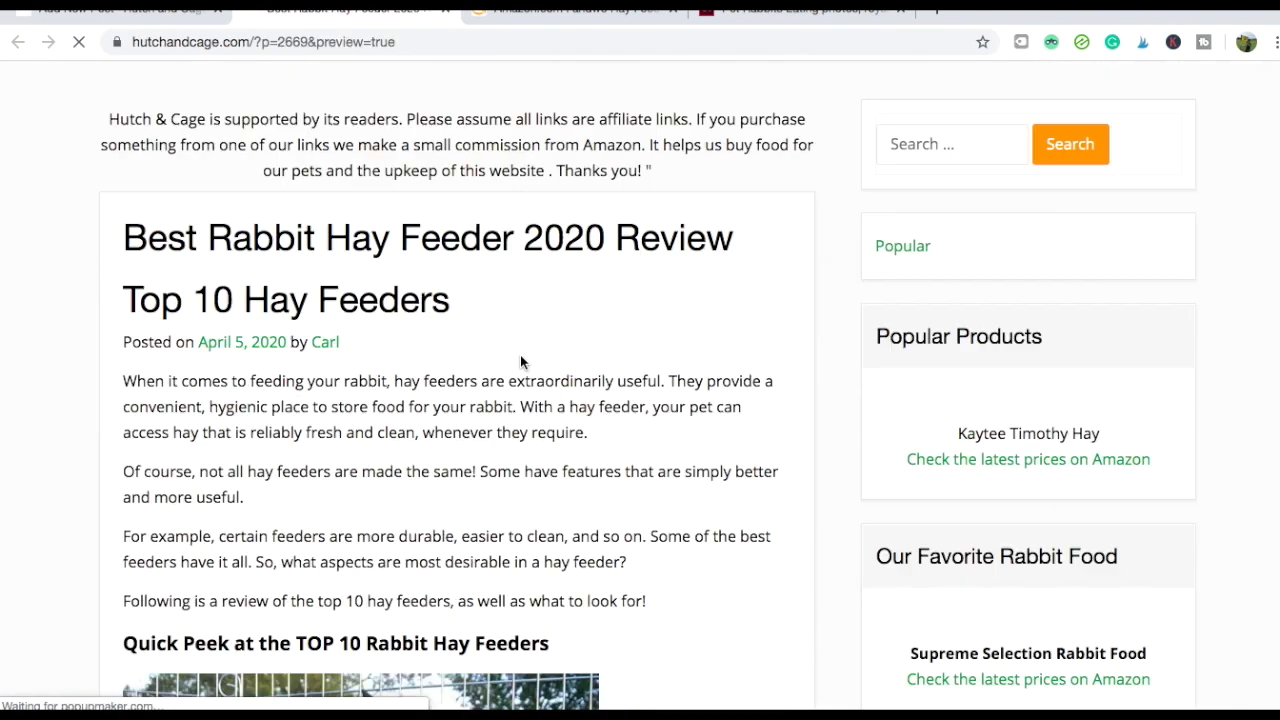
scroll(520, 358, down, 13)
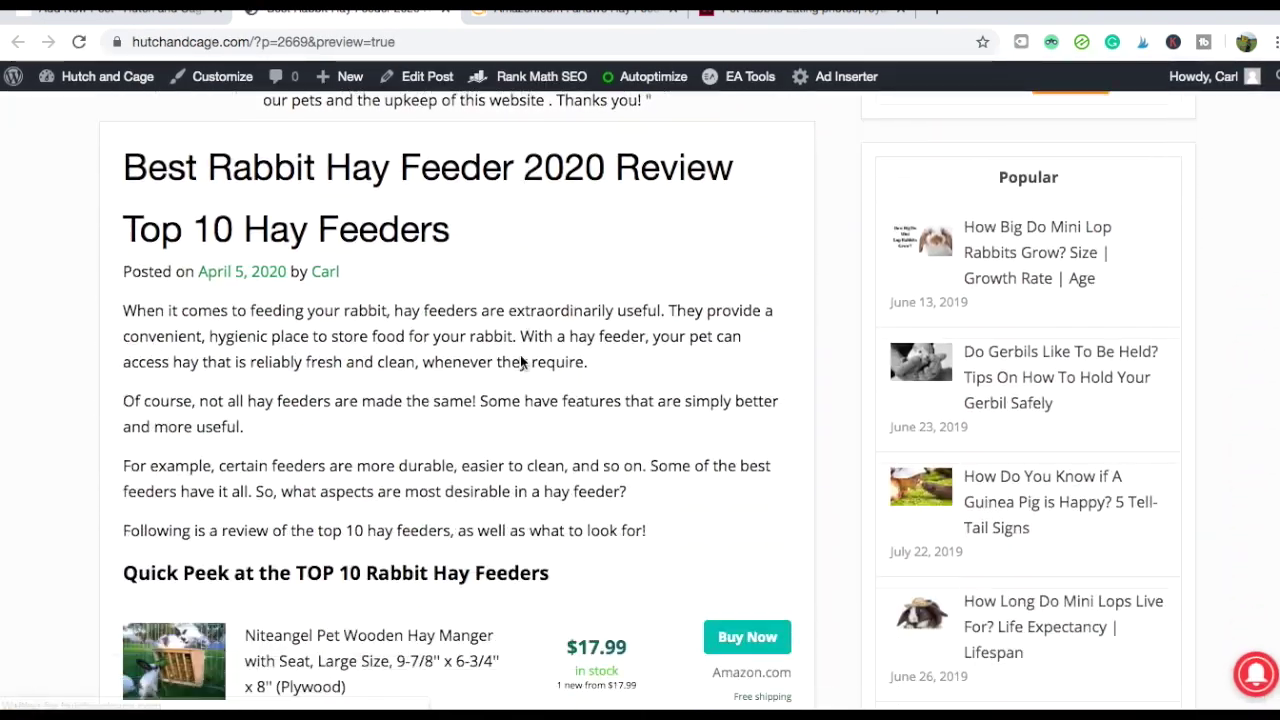
scroll(520, 361, down, 20)
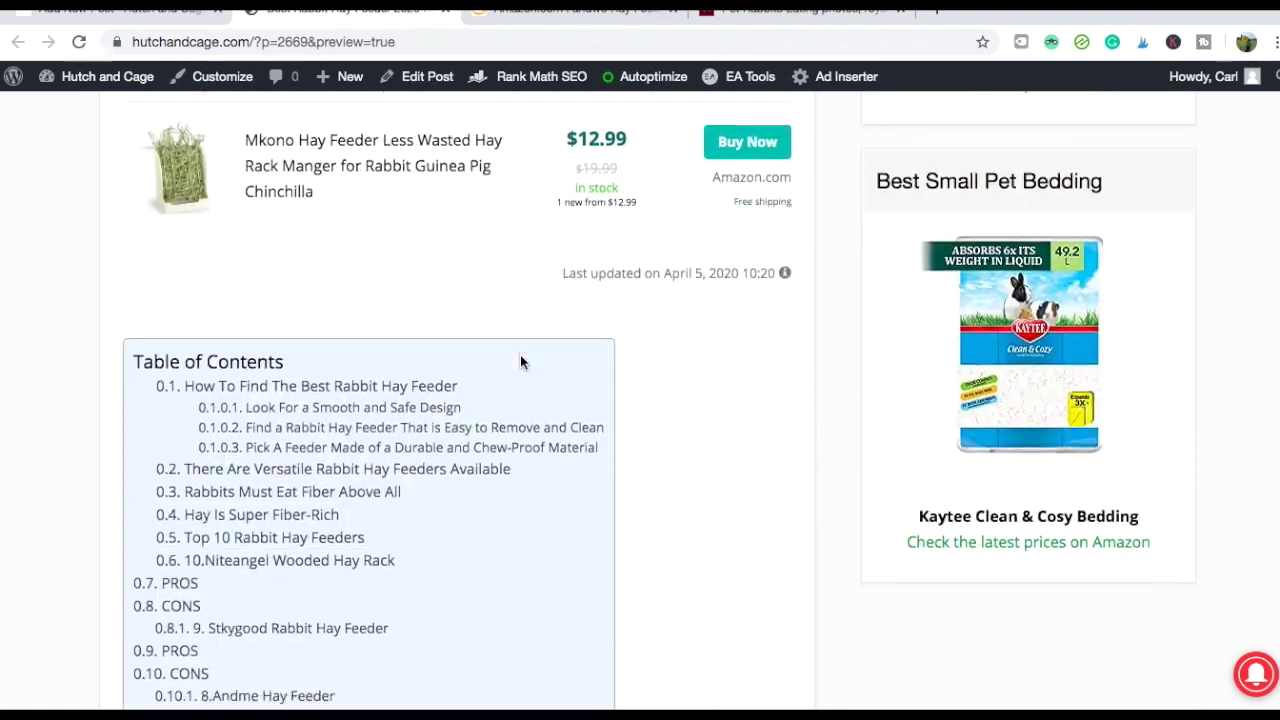
scroll(520, 356, down, 6)
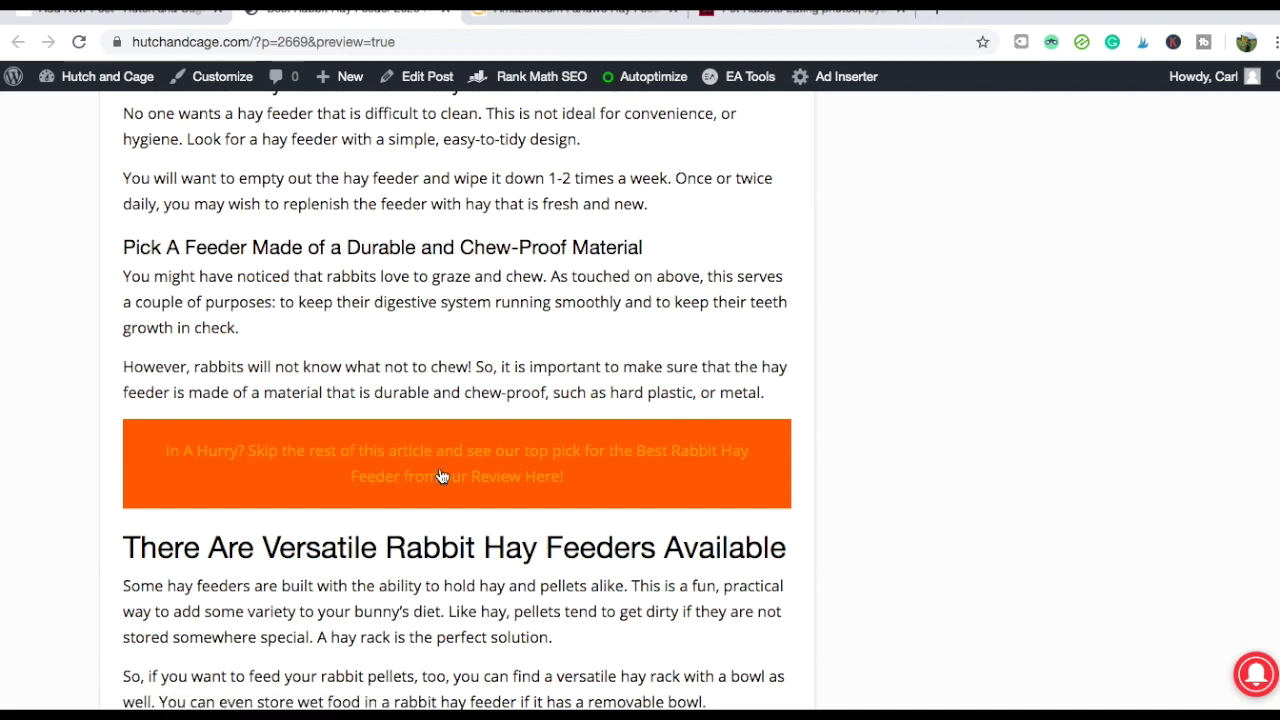
scroll(447, 469, down, 6)
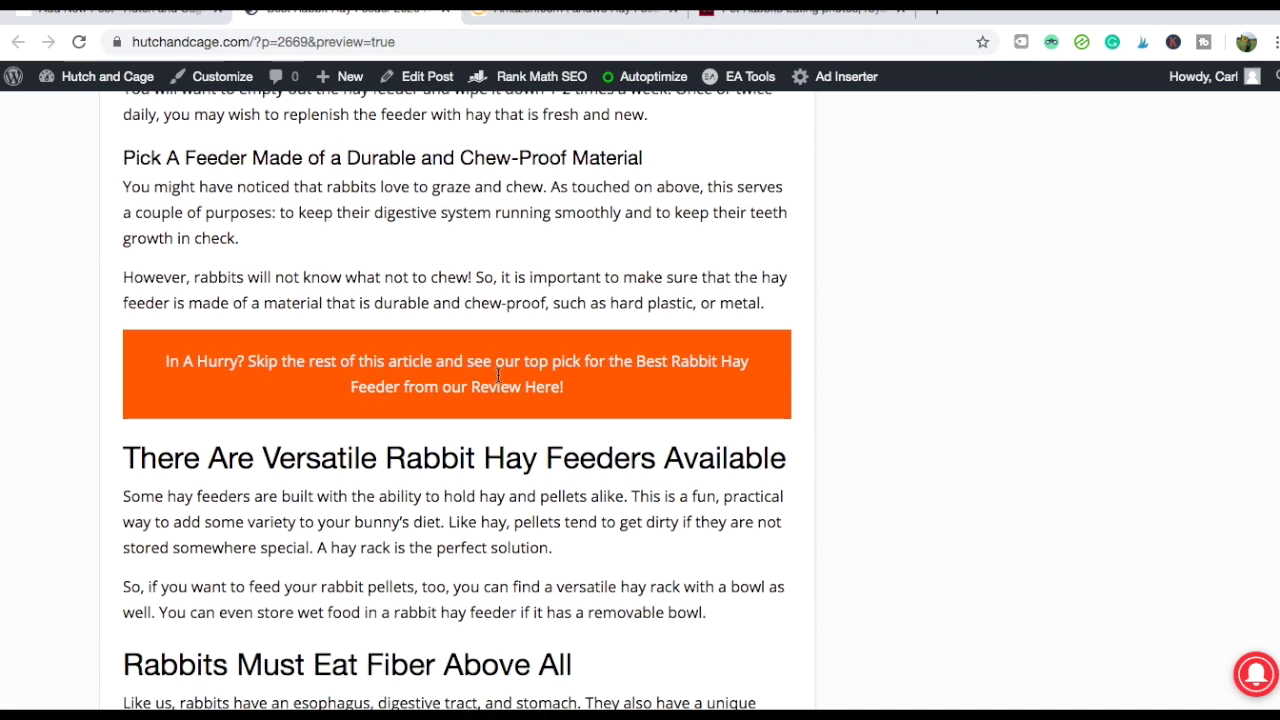
scroll(497, 375, down, 1)
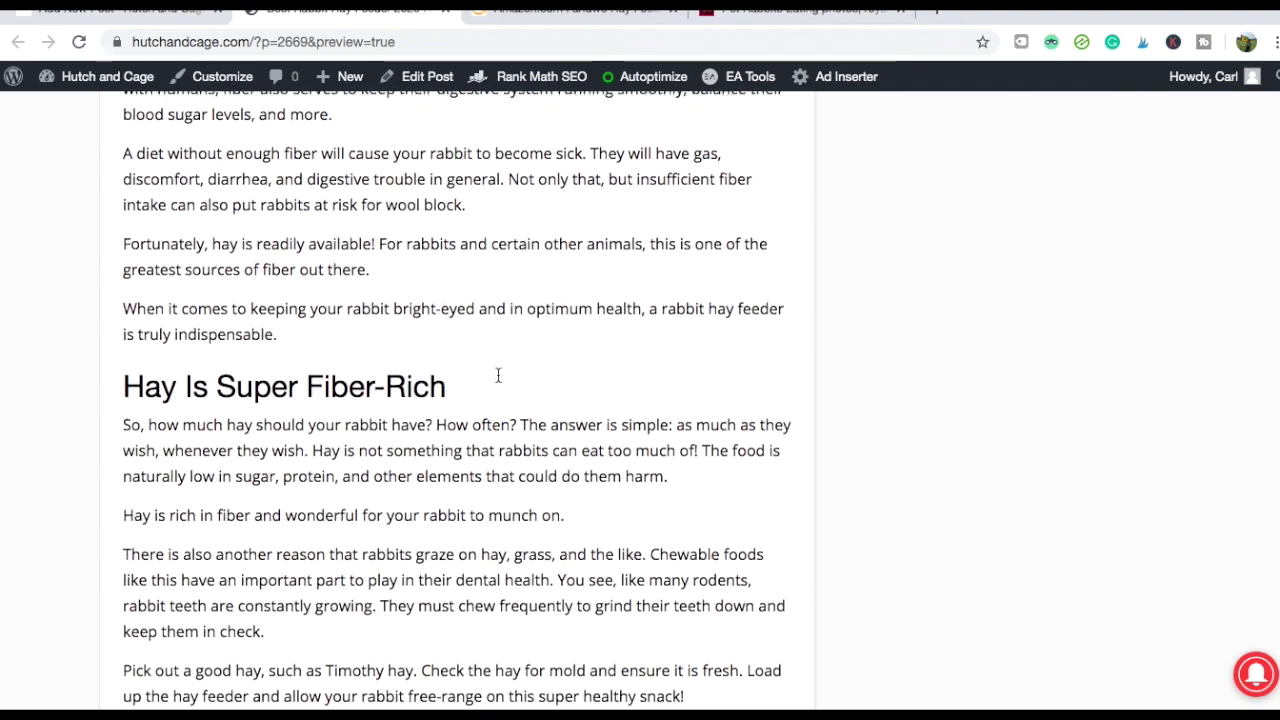
scroll(497, 378, down, 2)
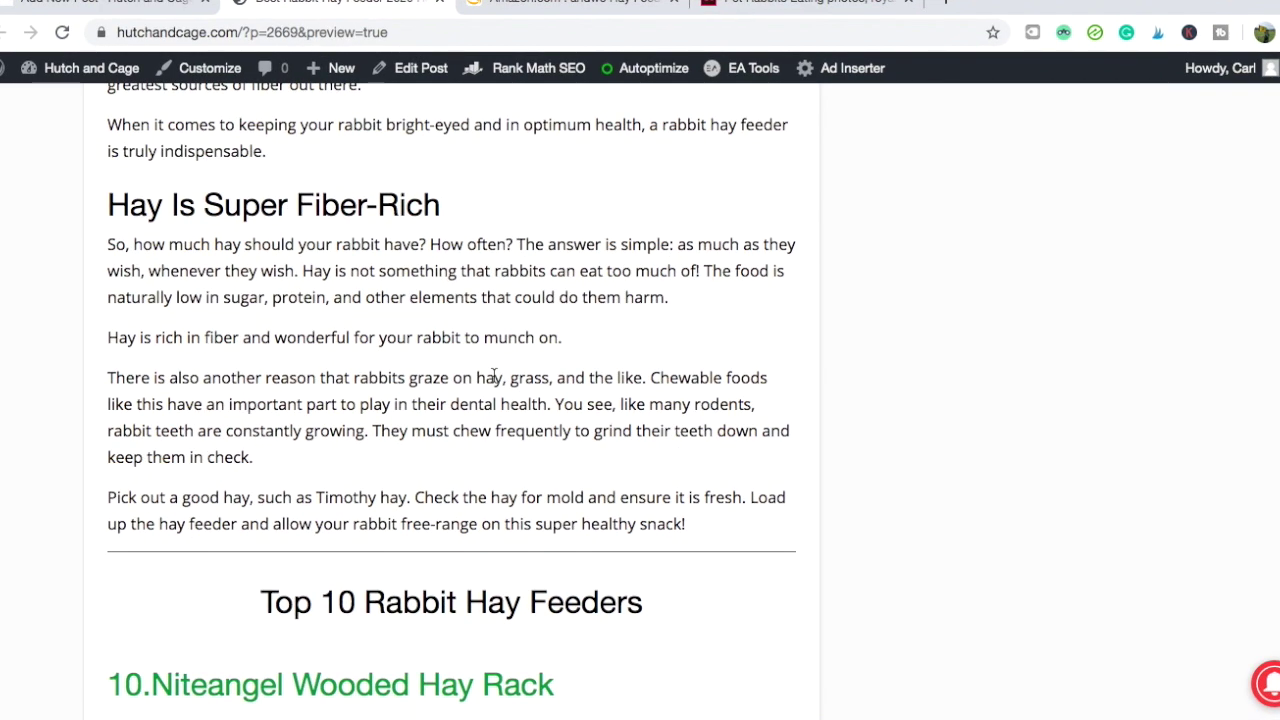
scroll(493, 374, down, 20)
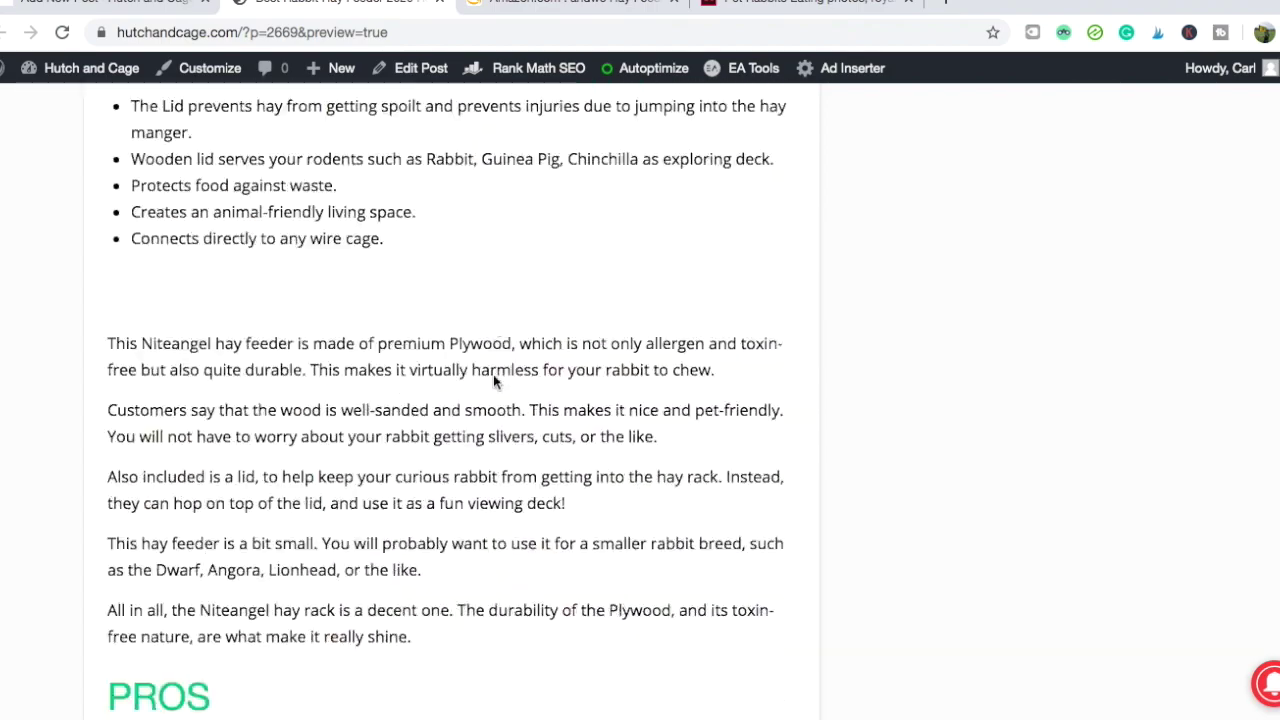
scroll(493, 374, down, 15)
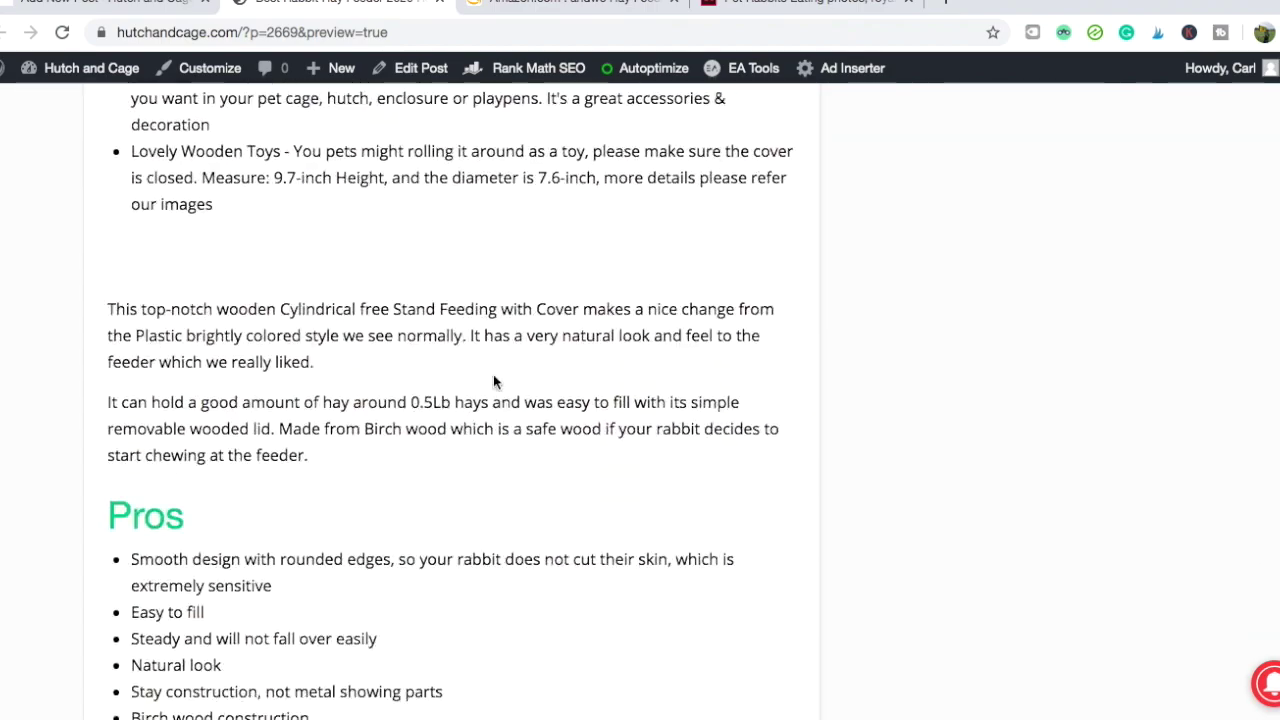
scroll(493, 377, down, 20)
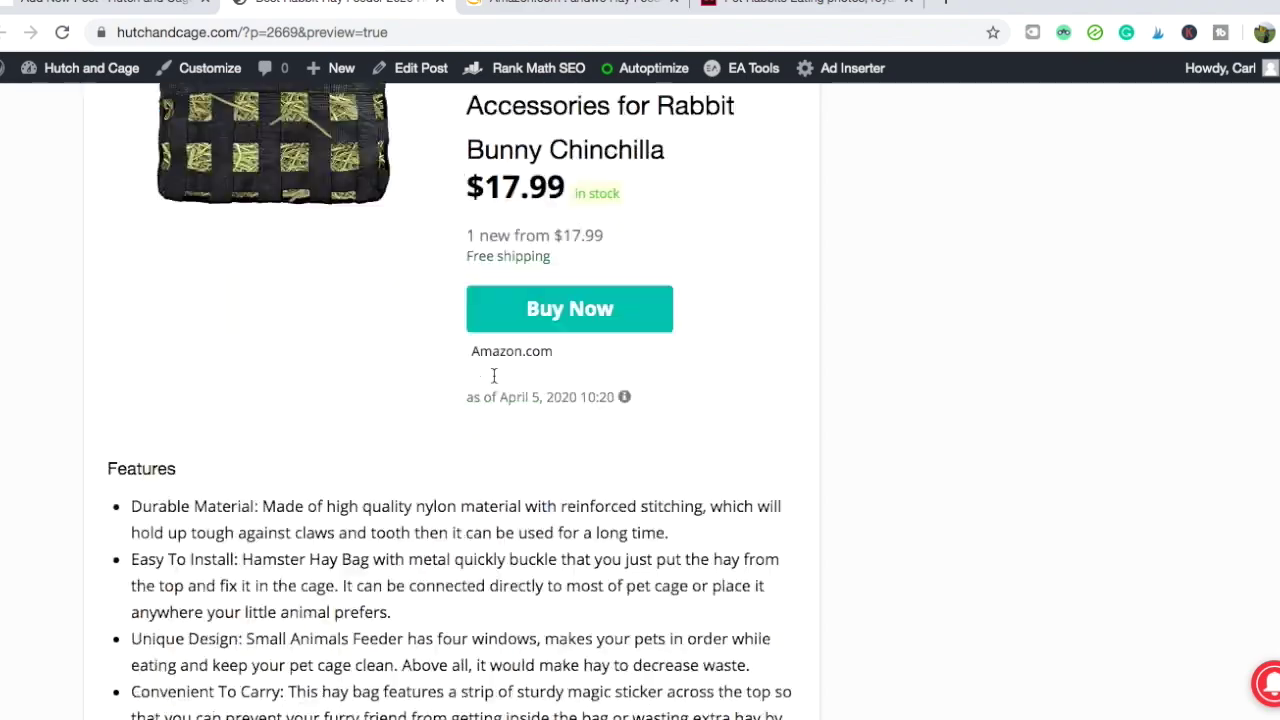
Examine the remaining feeder reviews in the post preview and the "Hay Is Super Fiber-Rich" section above the top 10 list
scroll(493, 376, down, 20)
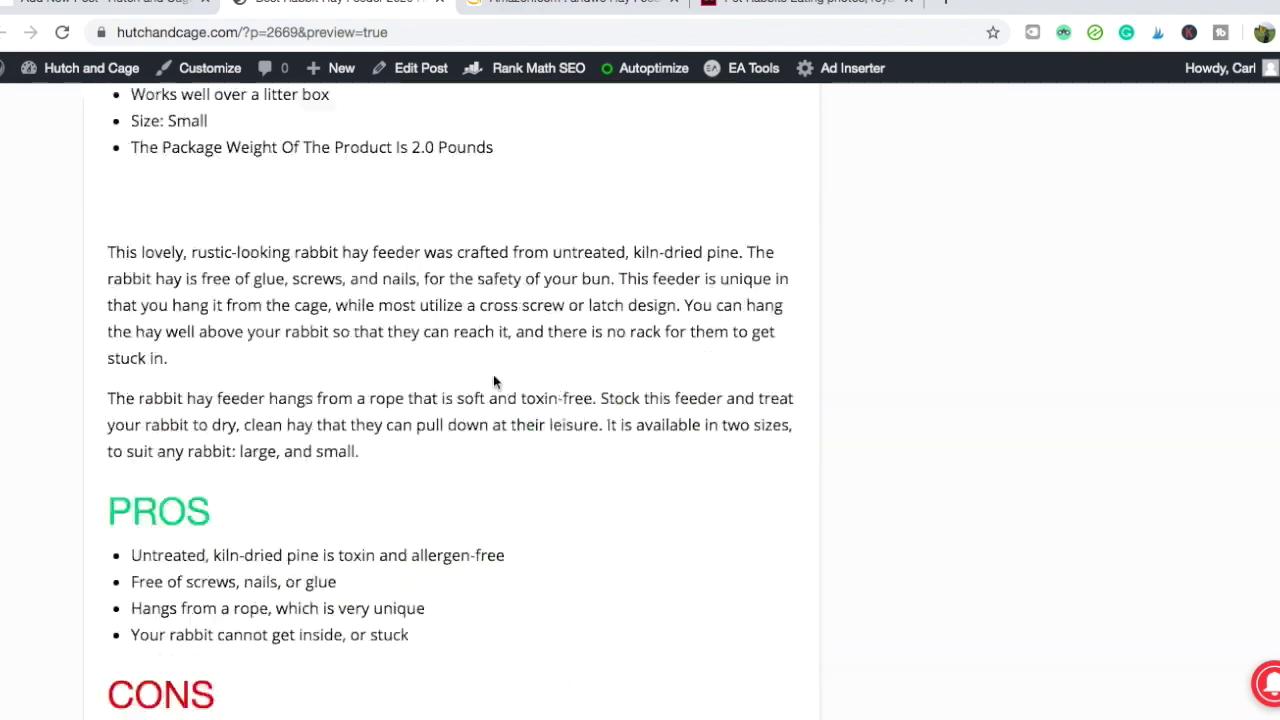
scroll(493, 378, down, 20)
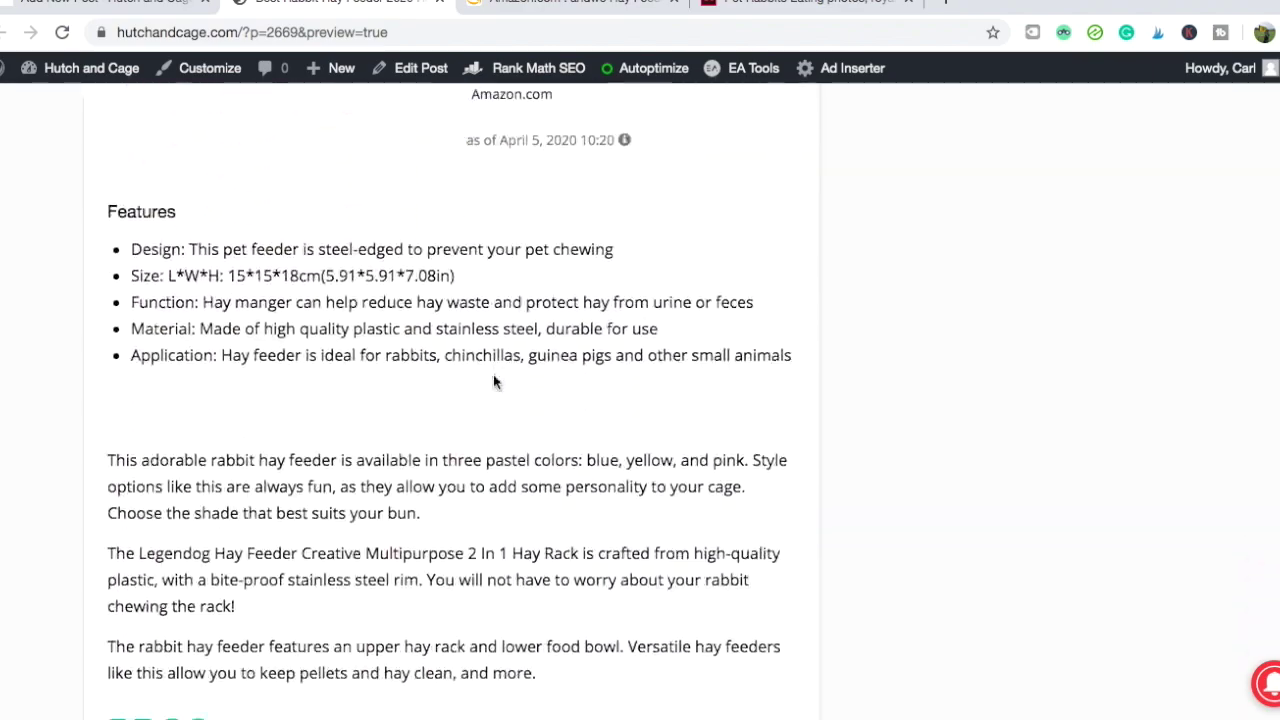
scroll(493, 374, up, 20)
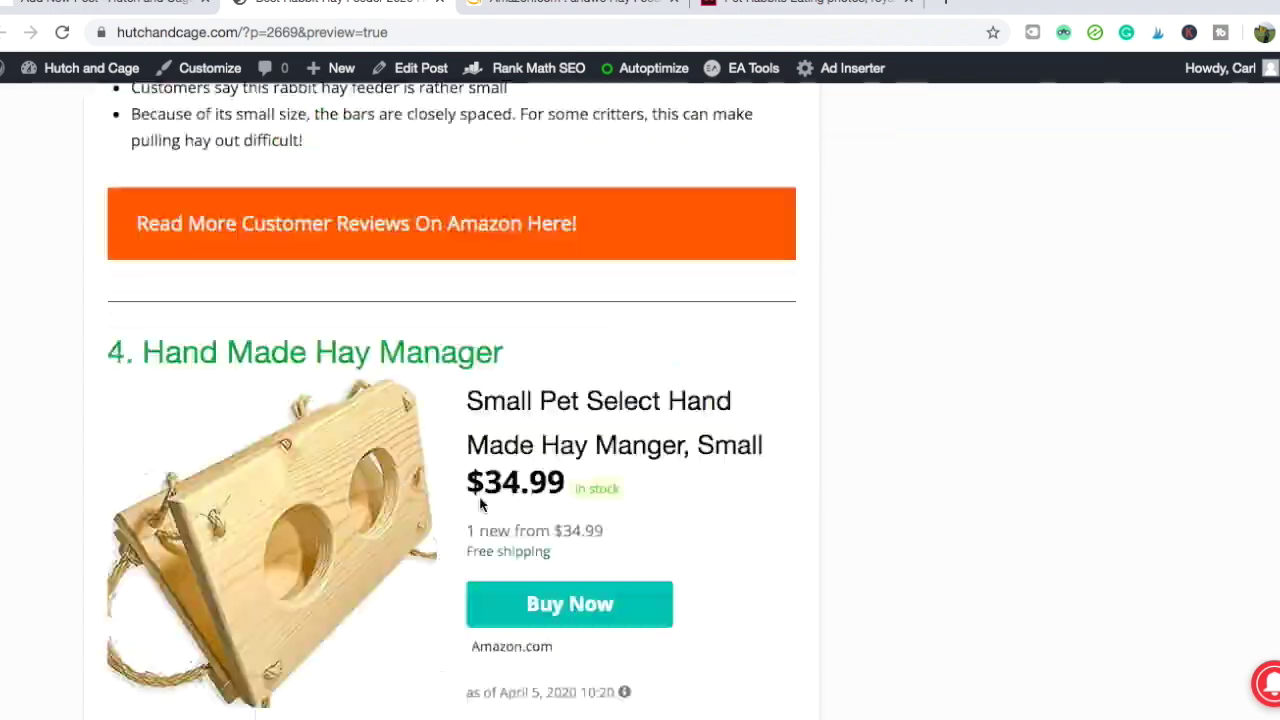
scroll(480, 500, up, 20)
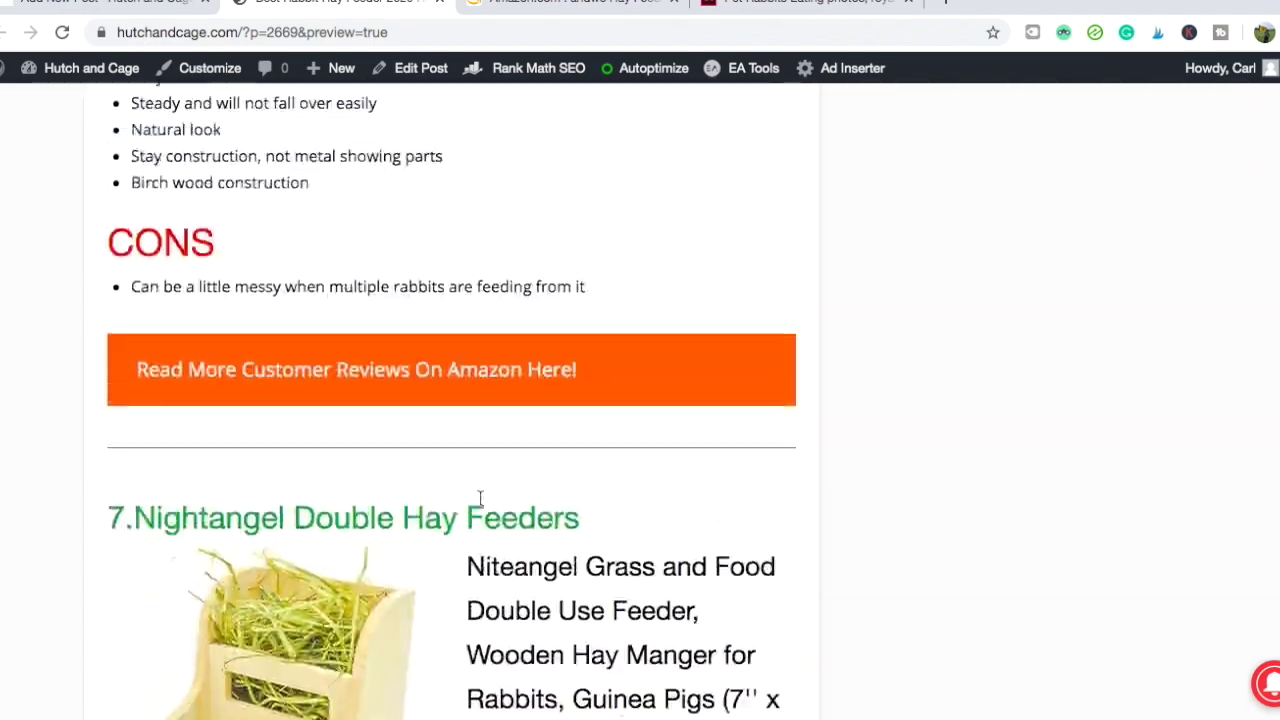
scroll(480, 500, up, 20)
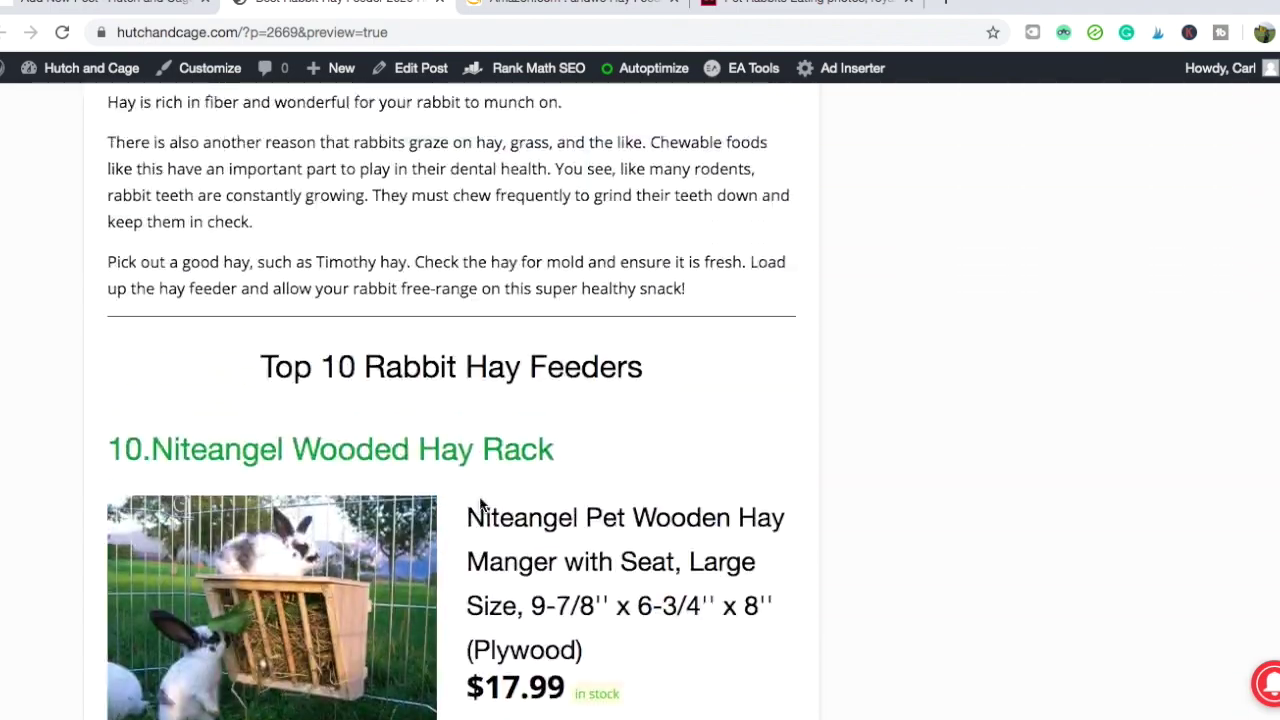
scroll(480, 500, up, 5)
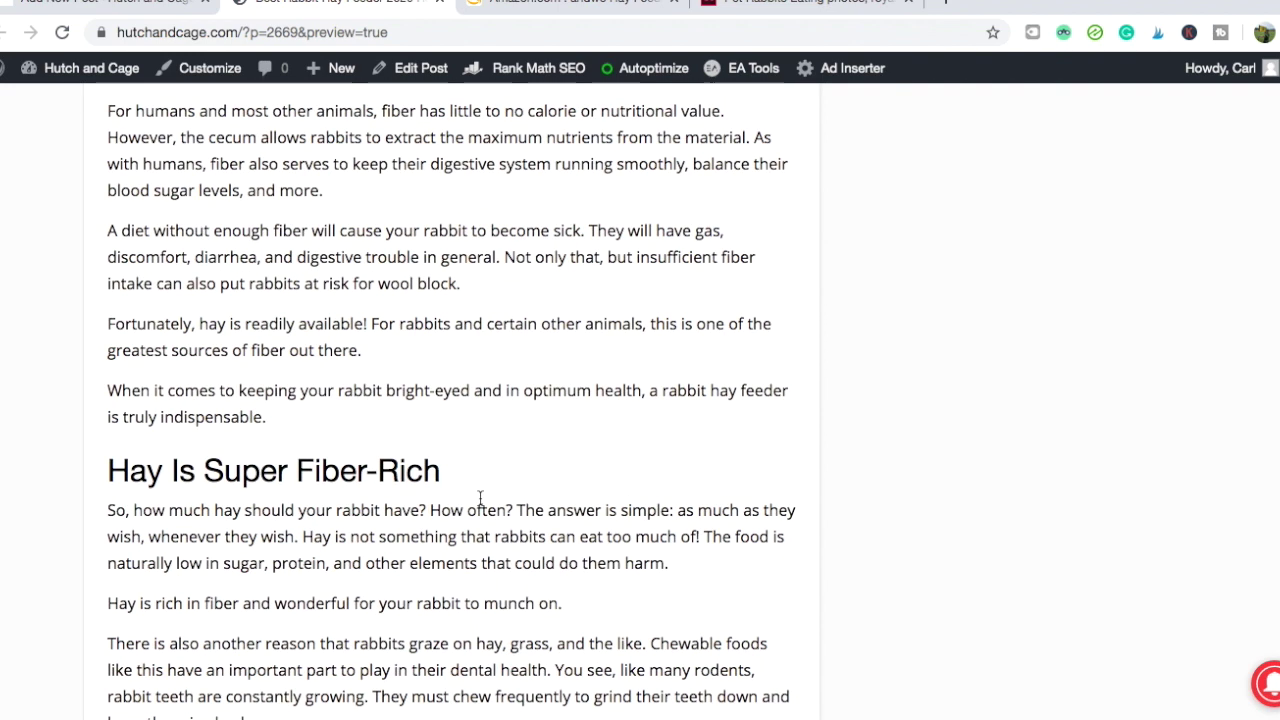
scroll(480, 497, down, 3)
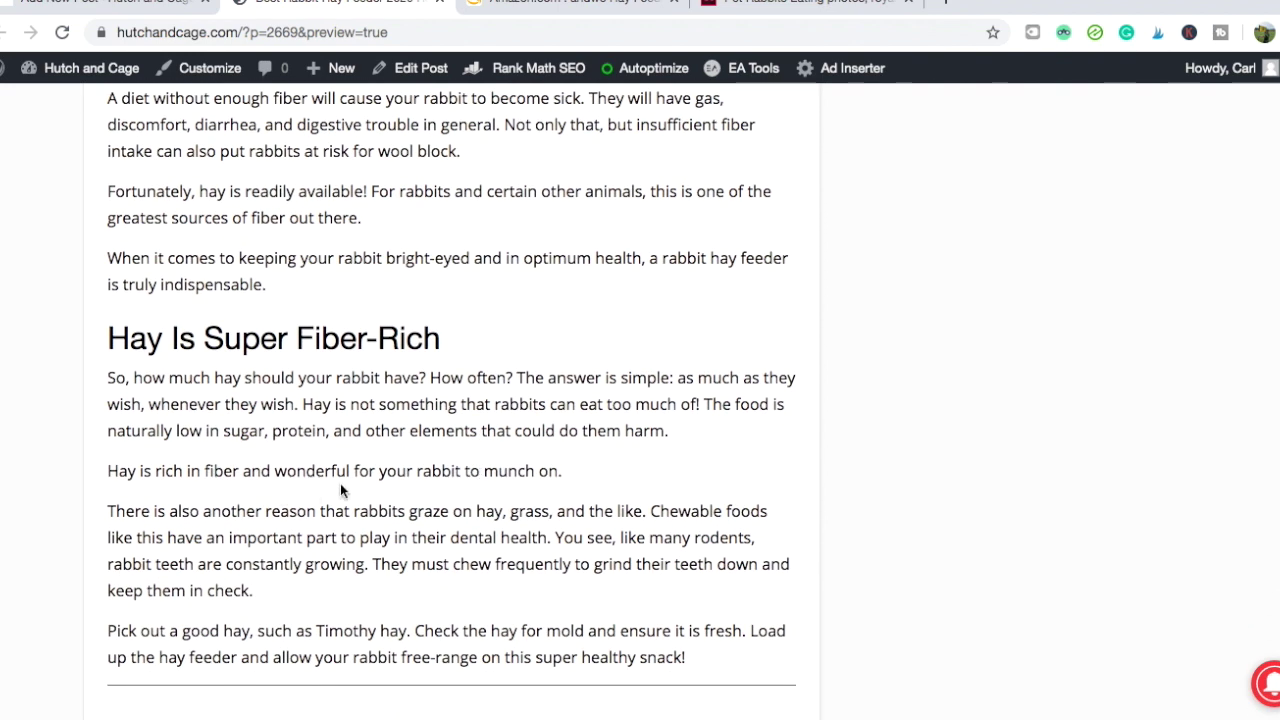
Copy the phrase "Timothy hay" from the last paragraph of the "Hay Is Super Fiber-Rich" section and close the post preview
scroll(359, 569, down, 1)
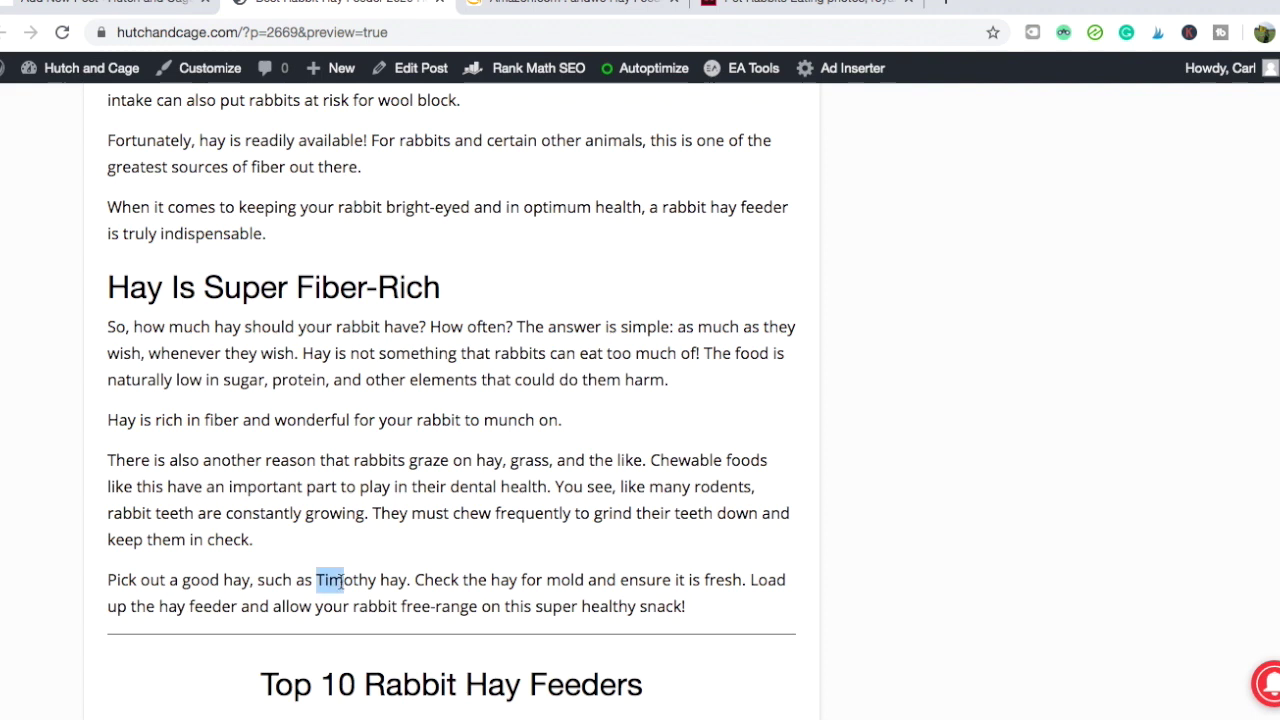
right_click(390, 579)
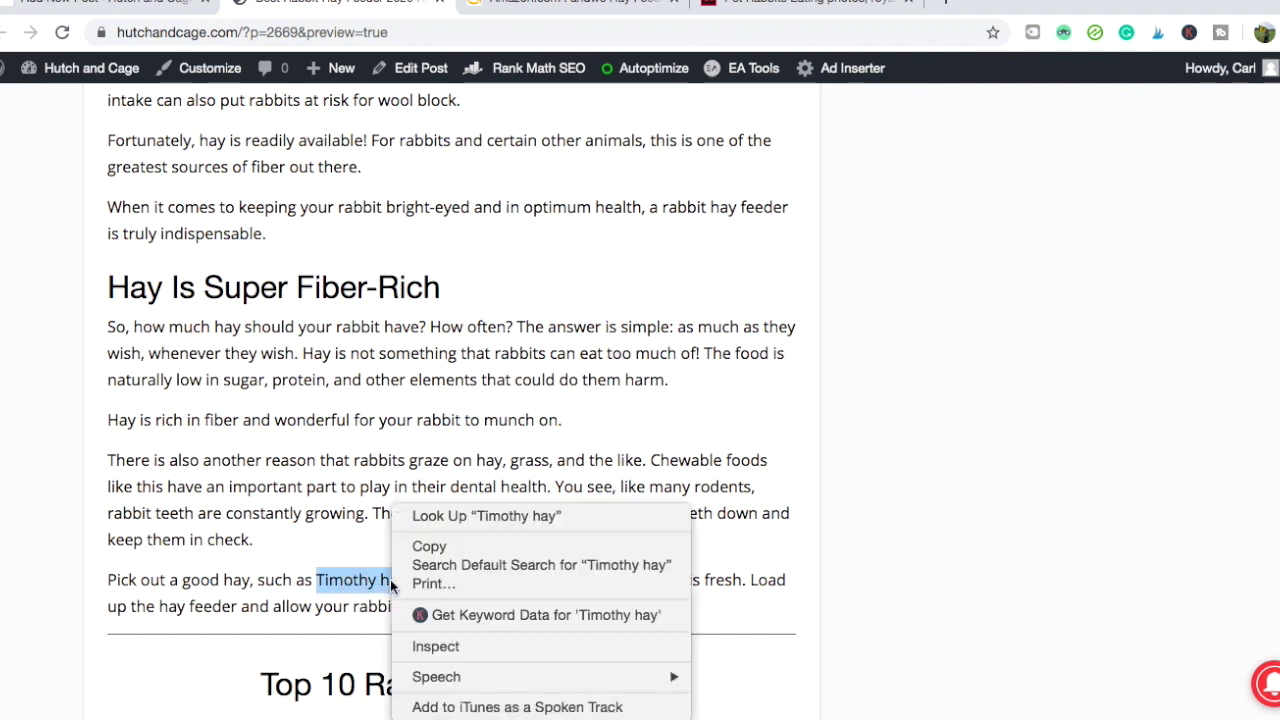
click(429, 542)
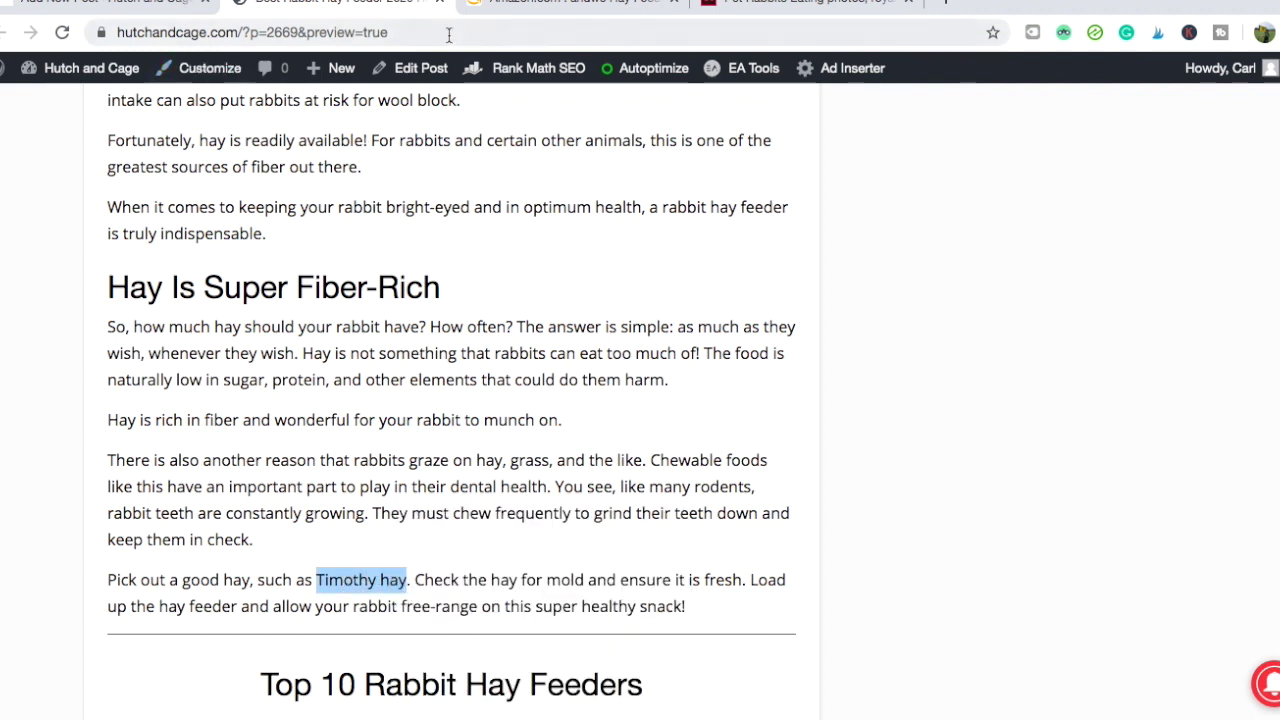
click(445, 3)
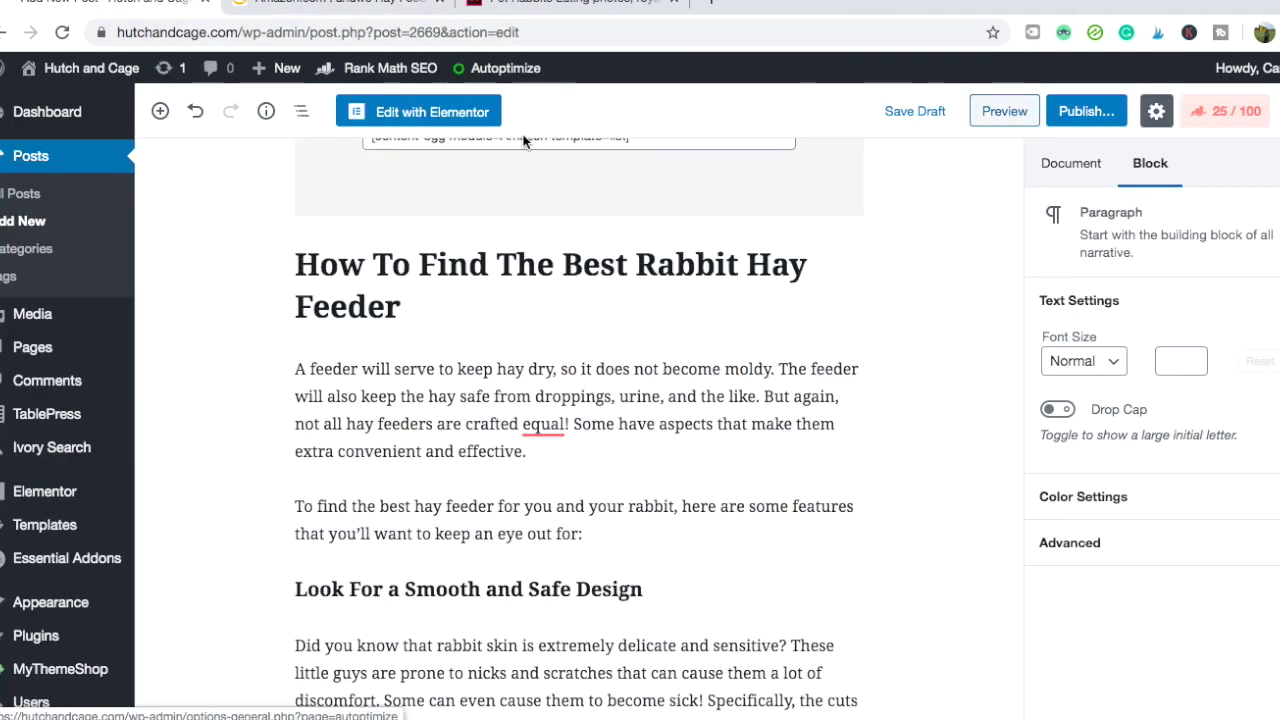
Switch to Amazon and search Pet Supplies for "Timothy hay"
scroll(465, 420, down, 10)
scroll(465, 420, down, 1)
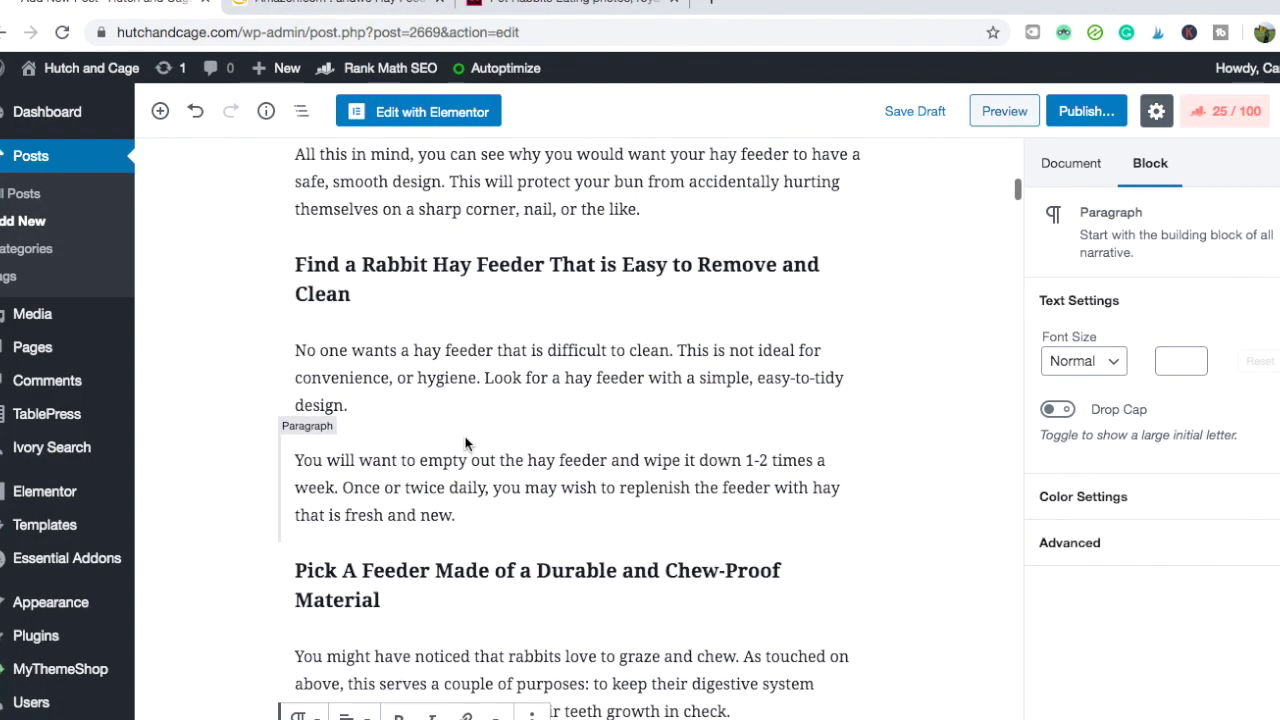
click(420, 4)
click(520, 117)
click(421, 166)
key(Return)
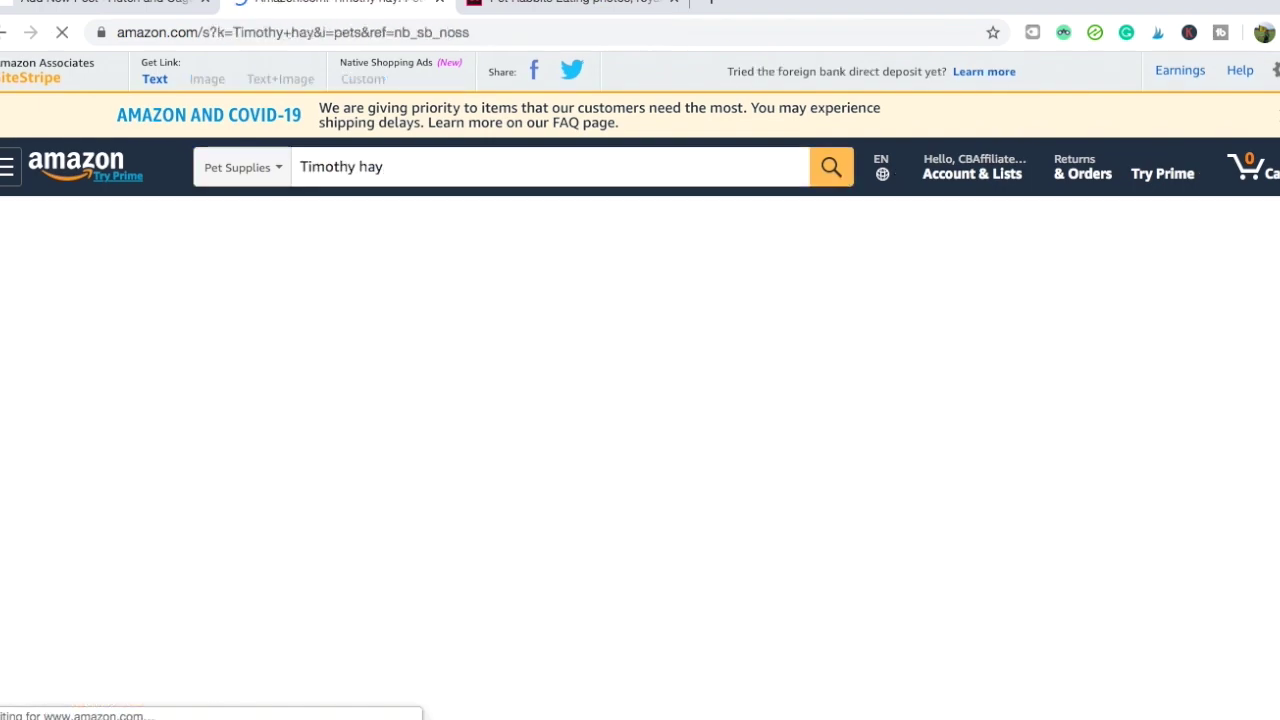
Open the Amazon listing of the 10 lb Small Pet Select 2nd Cutting "Perfect Blend" Timothy Hay Pet Food
scroll(510, 545, down, 5)
scroll(457, 437, down, 2)
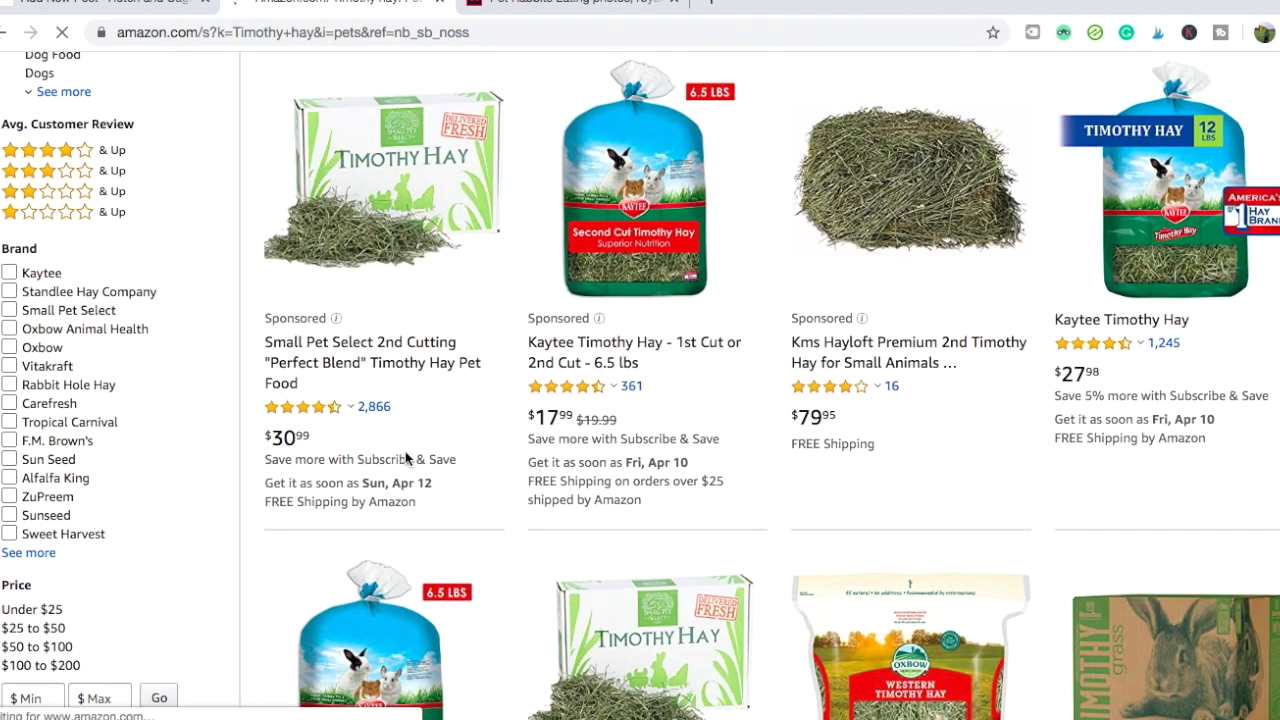
scroll(409, 457, down, 4)
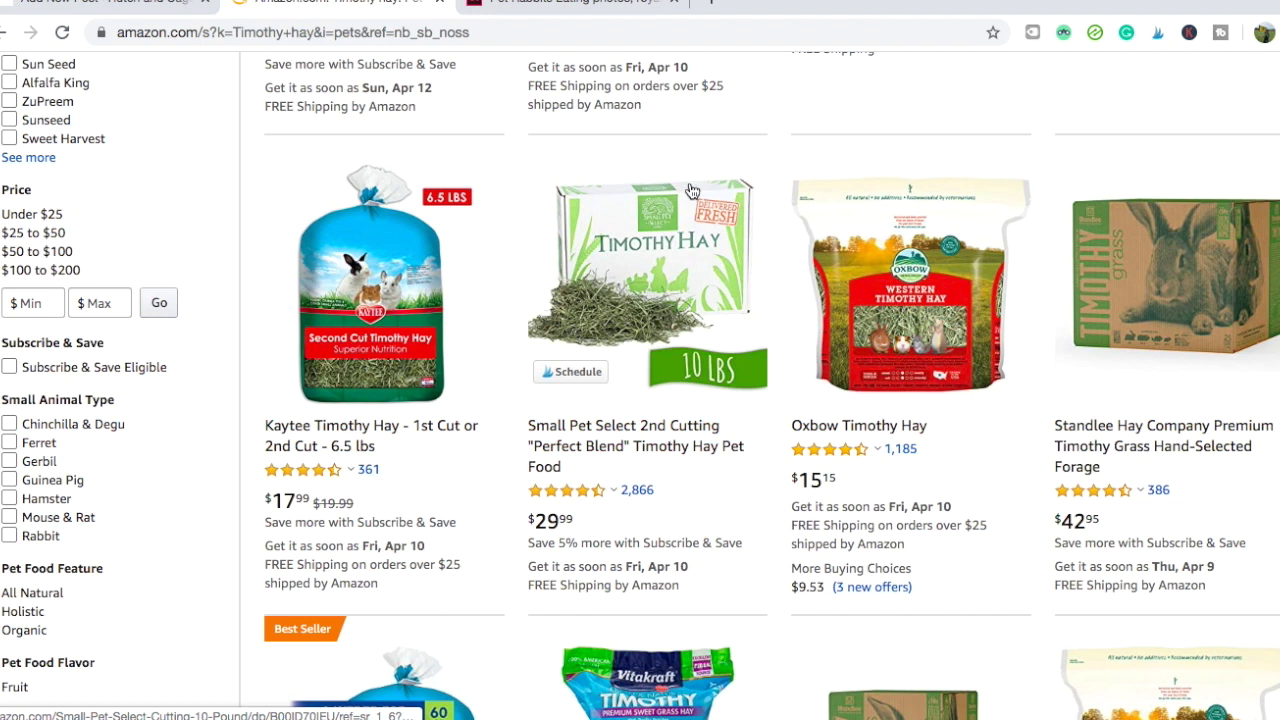
click(625, 430)
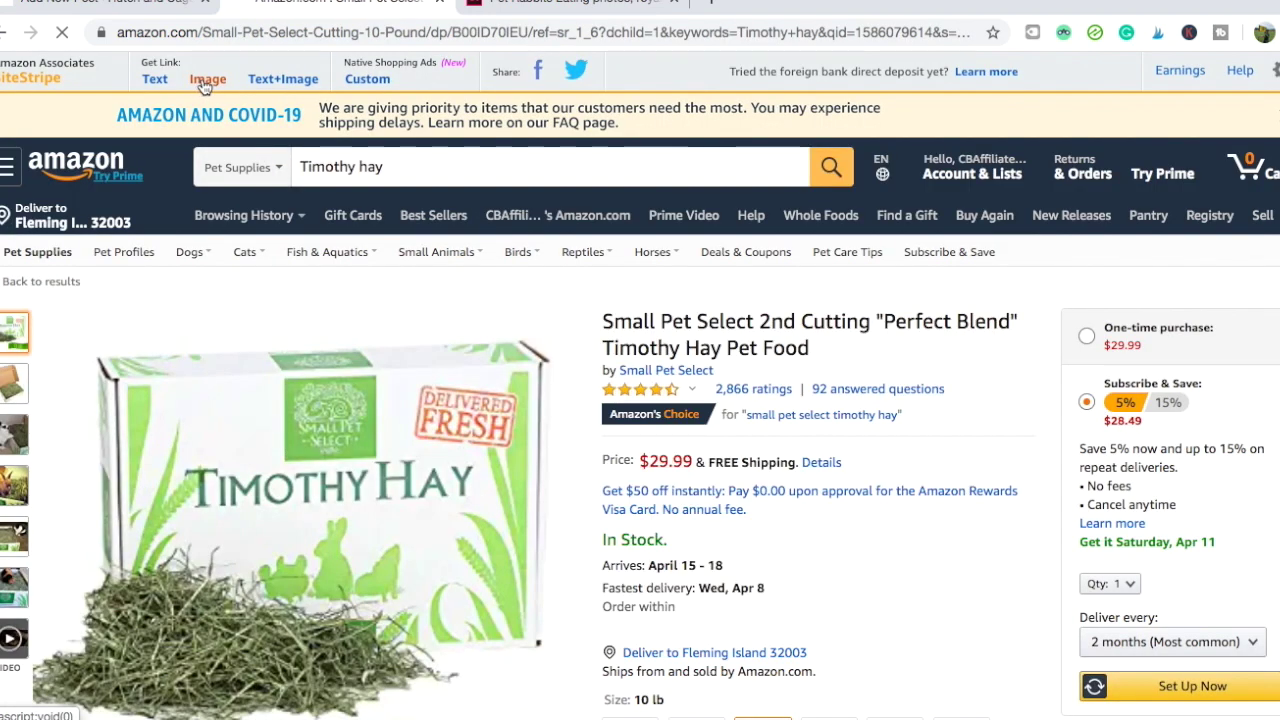
Copy the affiliate image HTML code for the Small Pet Select Timothy Hay product
click(207, 80)
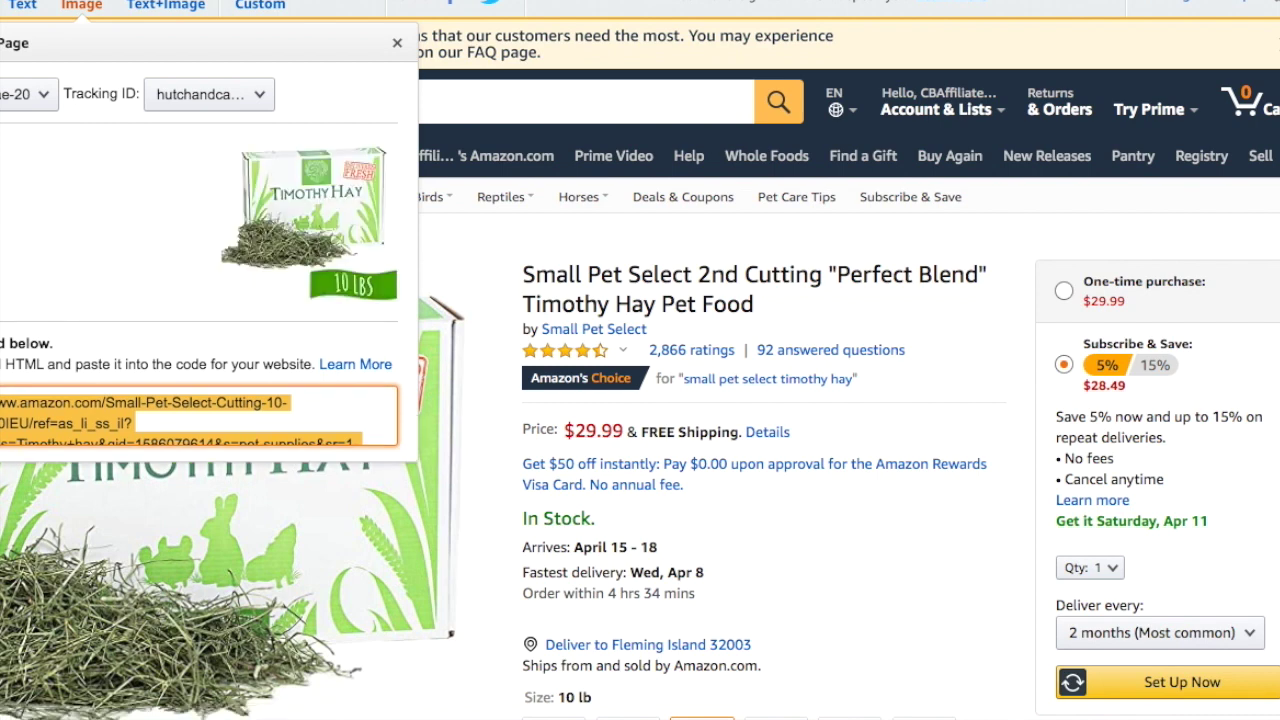
right_click(20, 412)
click(25, 462)
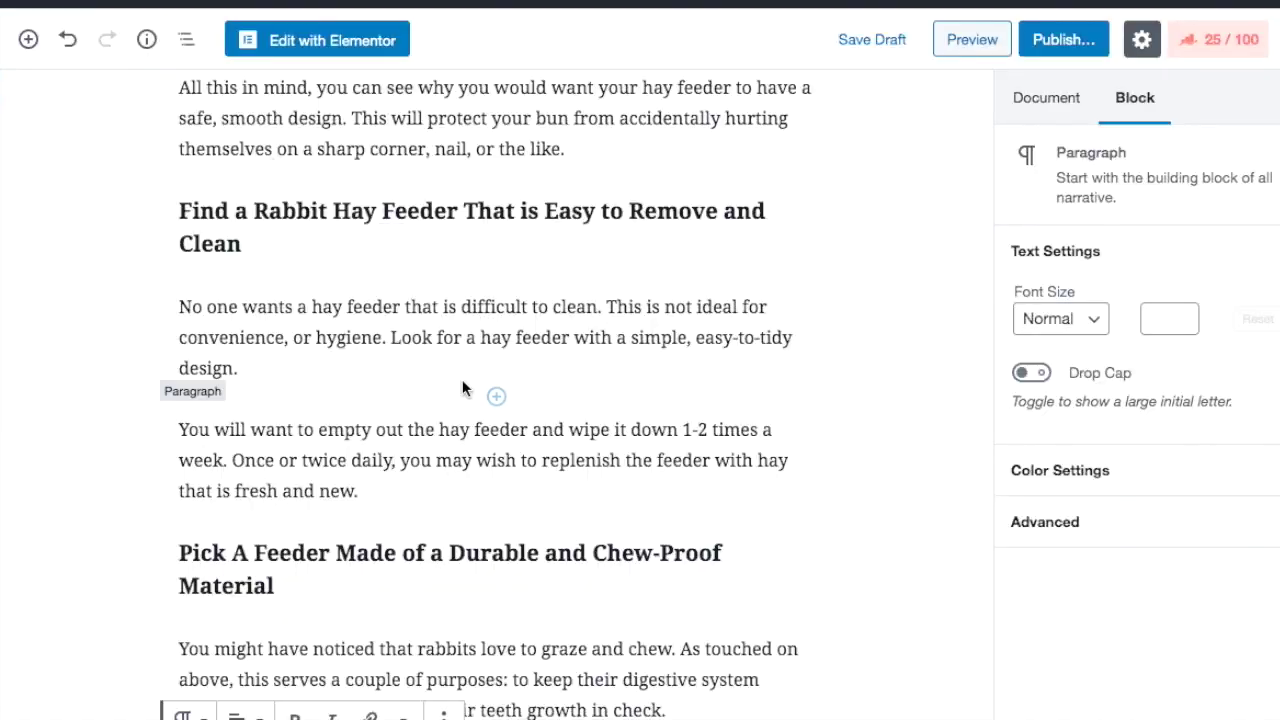
Insert a Custom HTML block with the copied image code below the "Hay is rich in fiber" paragraph of the WordPress post and preview it
scroll(462, 379, down, 5)
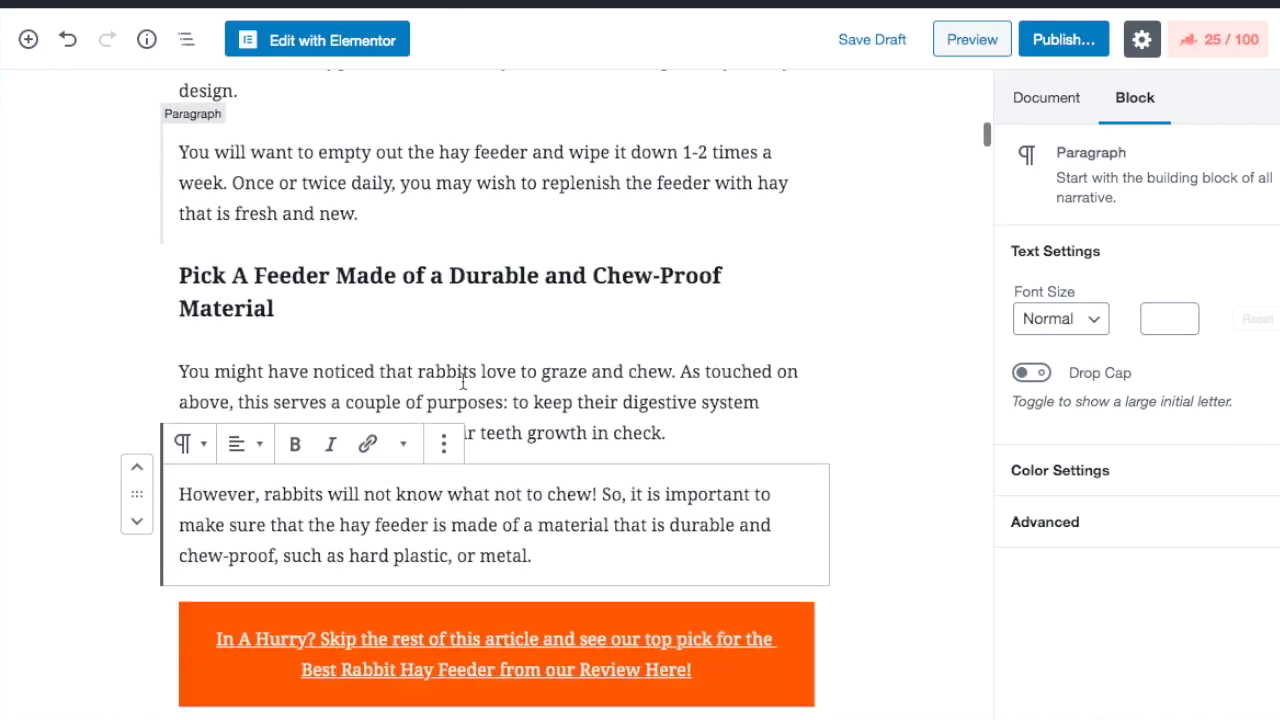
scroll(462, 379, up, 8)
scroll(462, 379, down, 20)
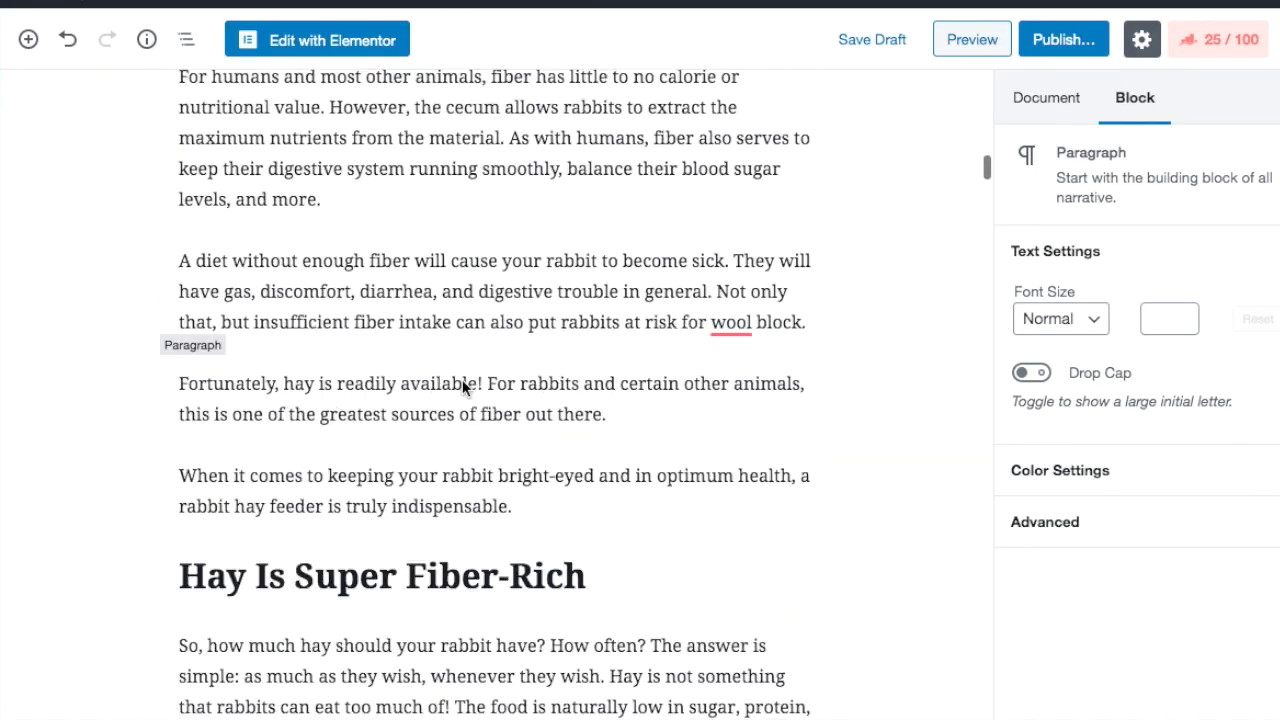
scroll(462, 380, down, 3)
scroll(462, 380, up, 8)
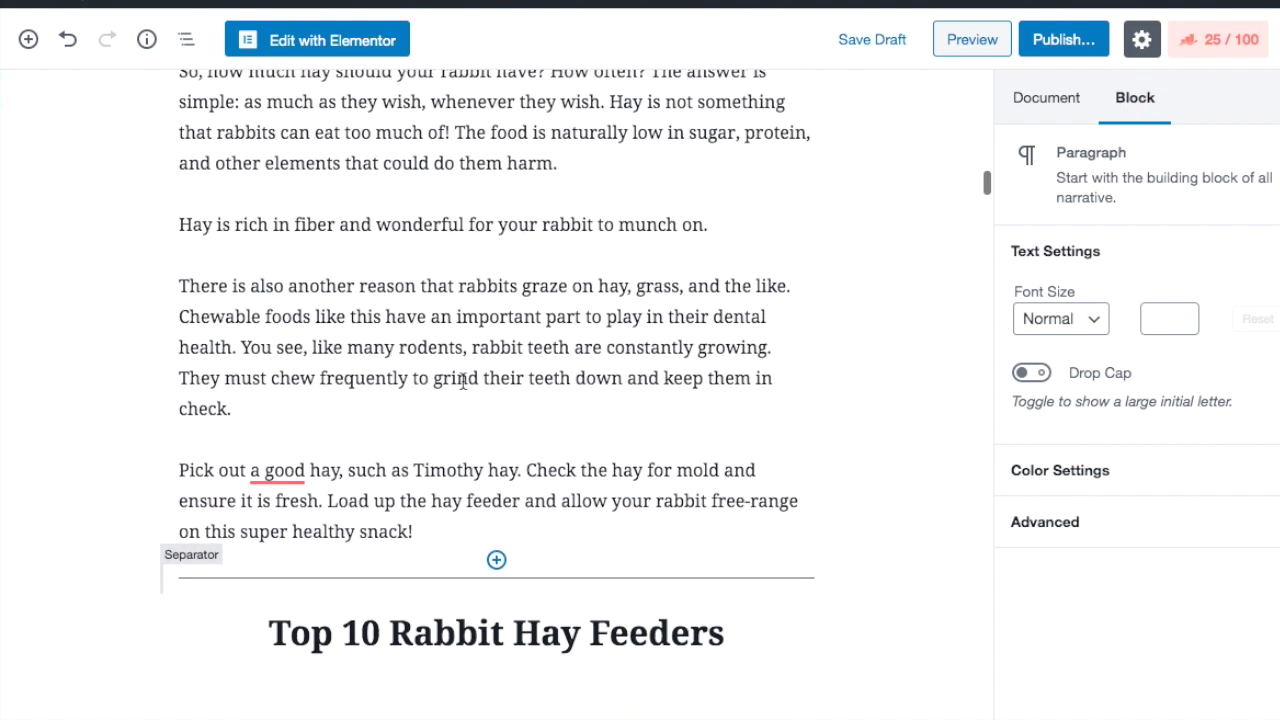
click(496, 309)
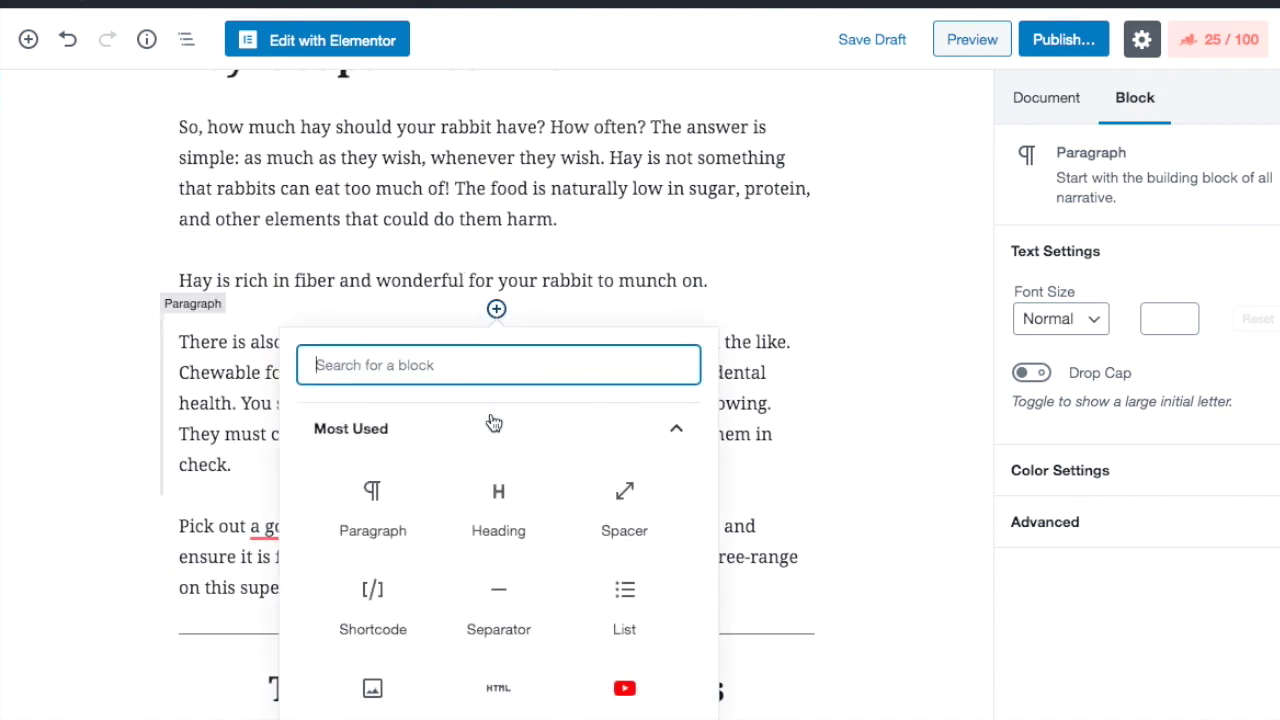
text(ht)
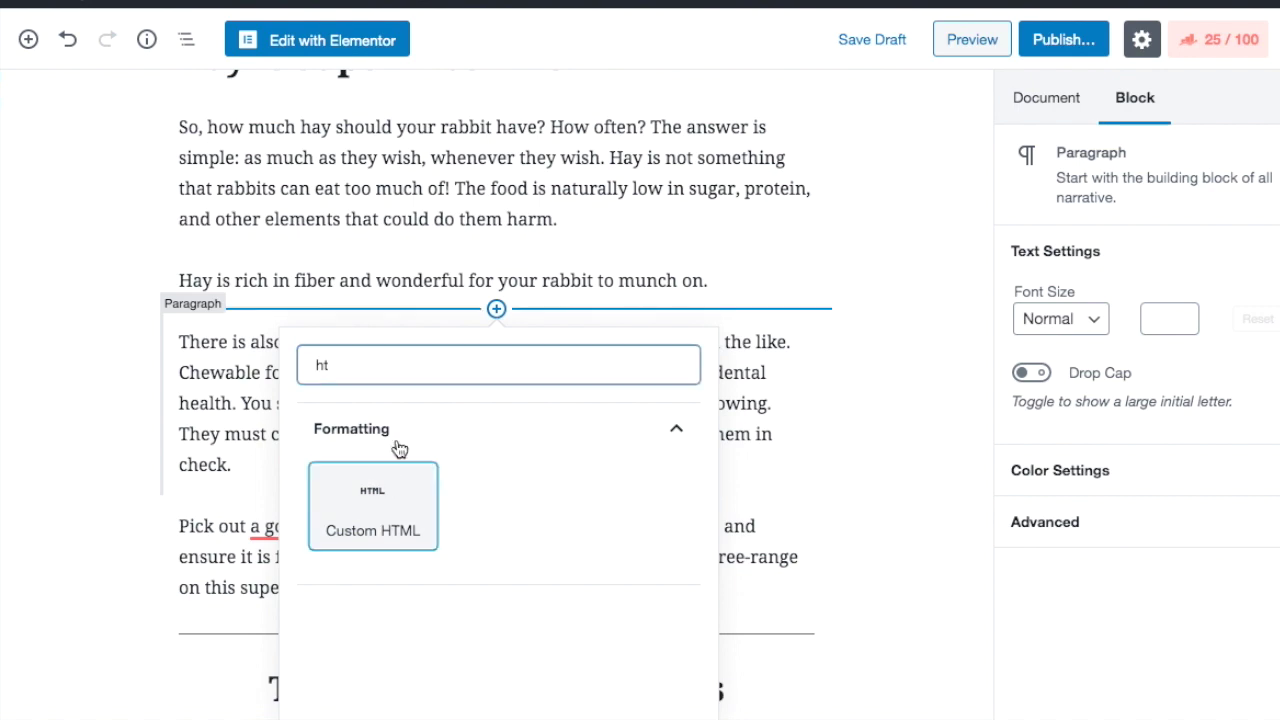
click(389, 482)
key(ctrl+v)
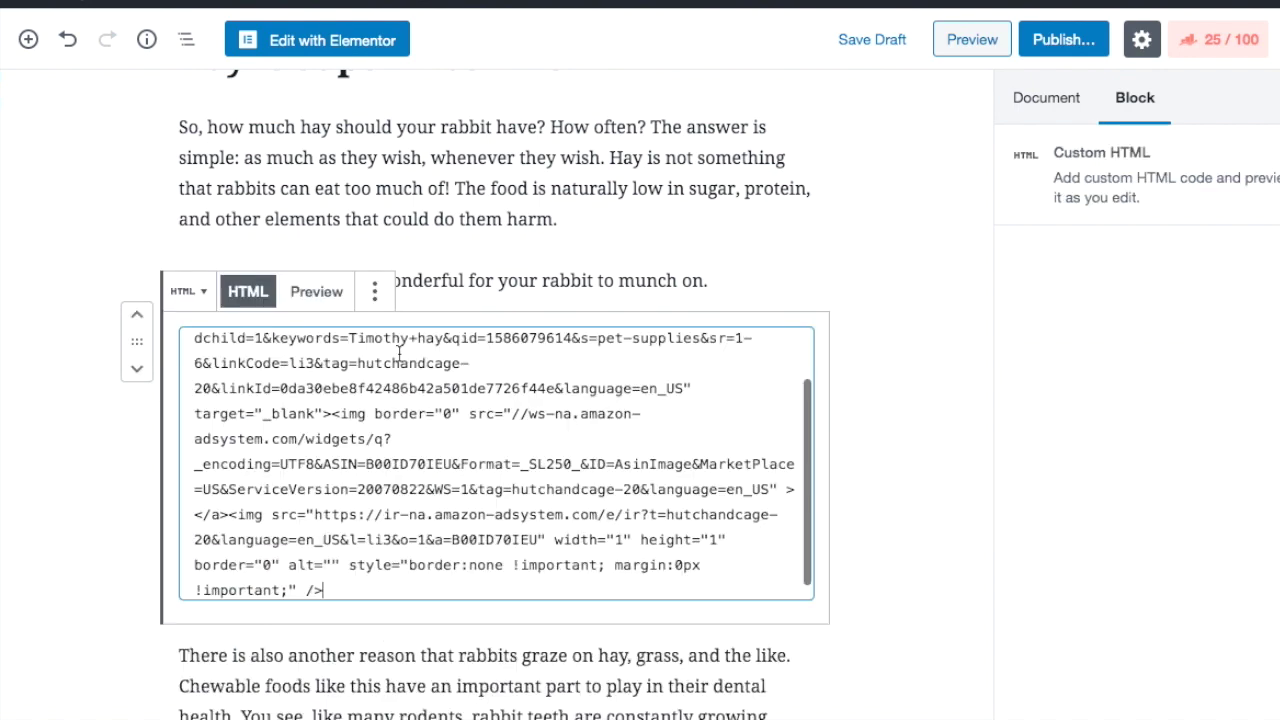
click(318, 292)
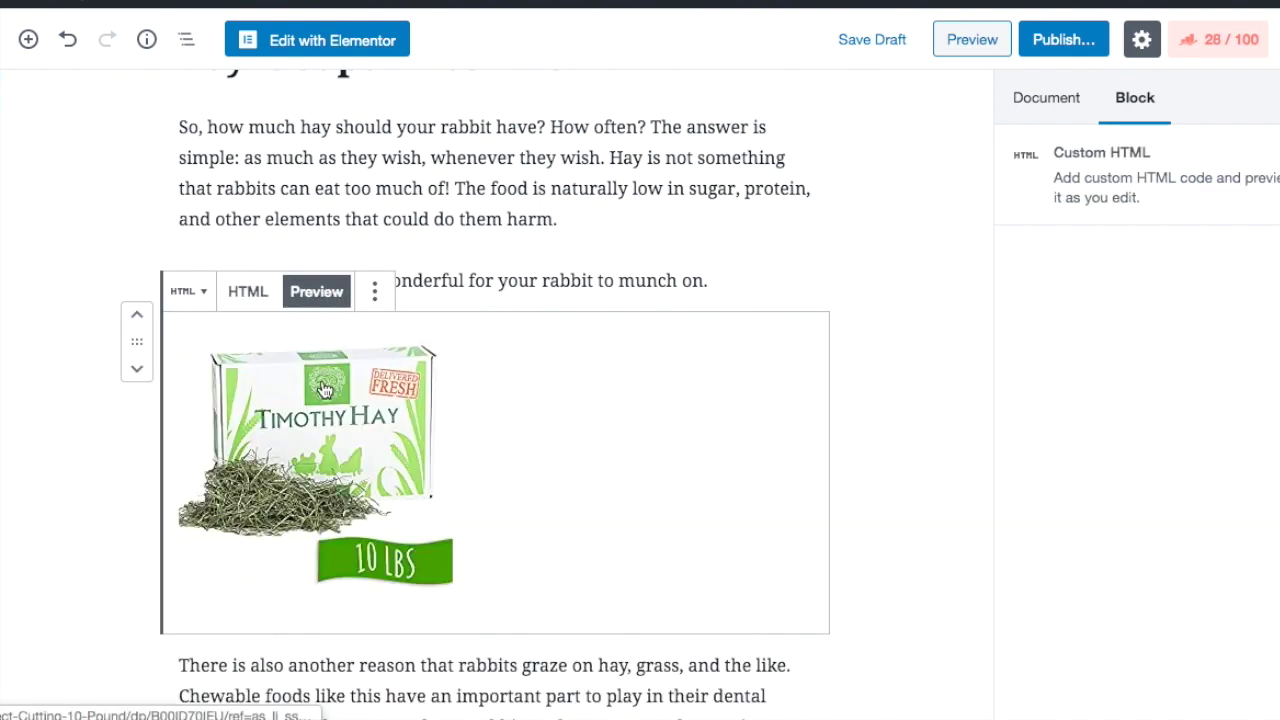
Convert the Timothy hay HTML block to a regular image block and center-align the image
click(375, 292)
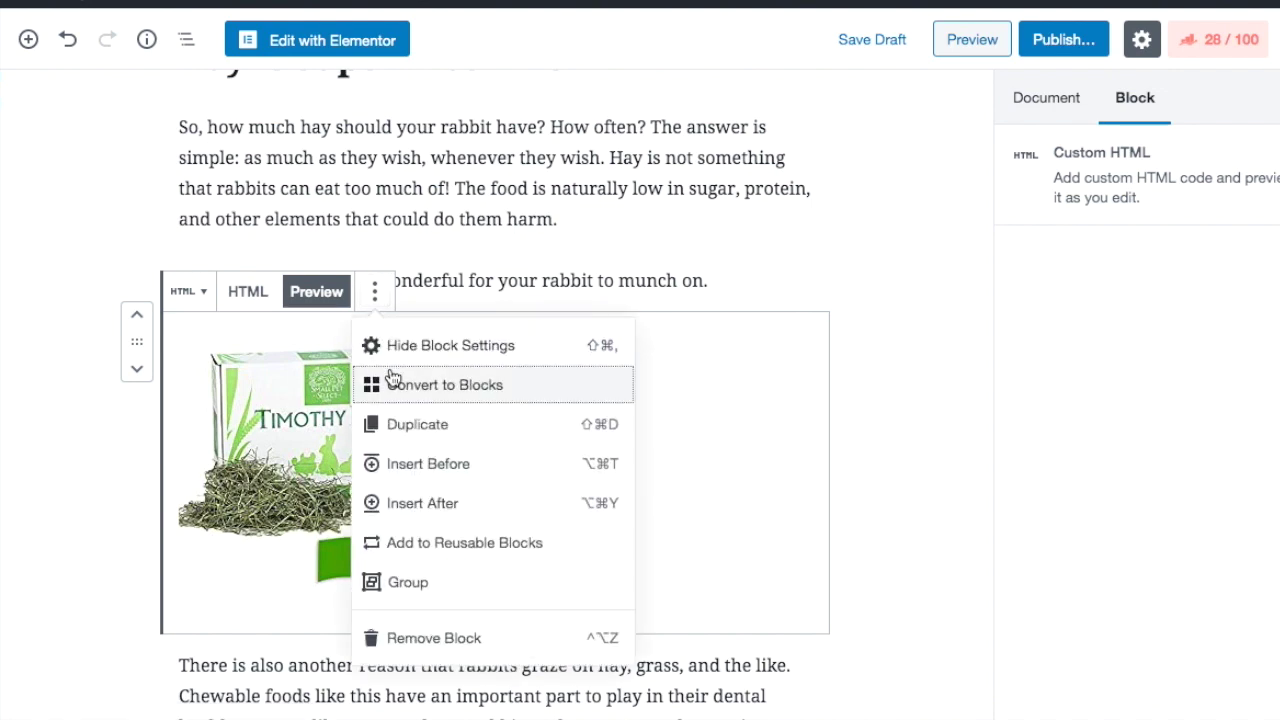
click(378, 382)
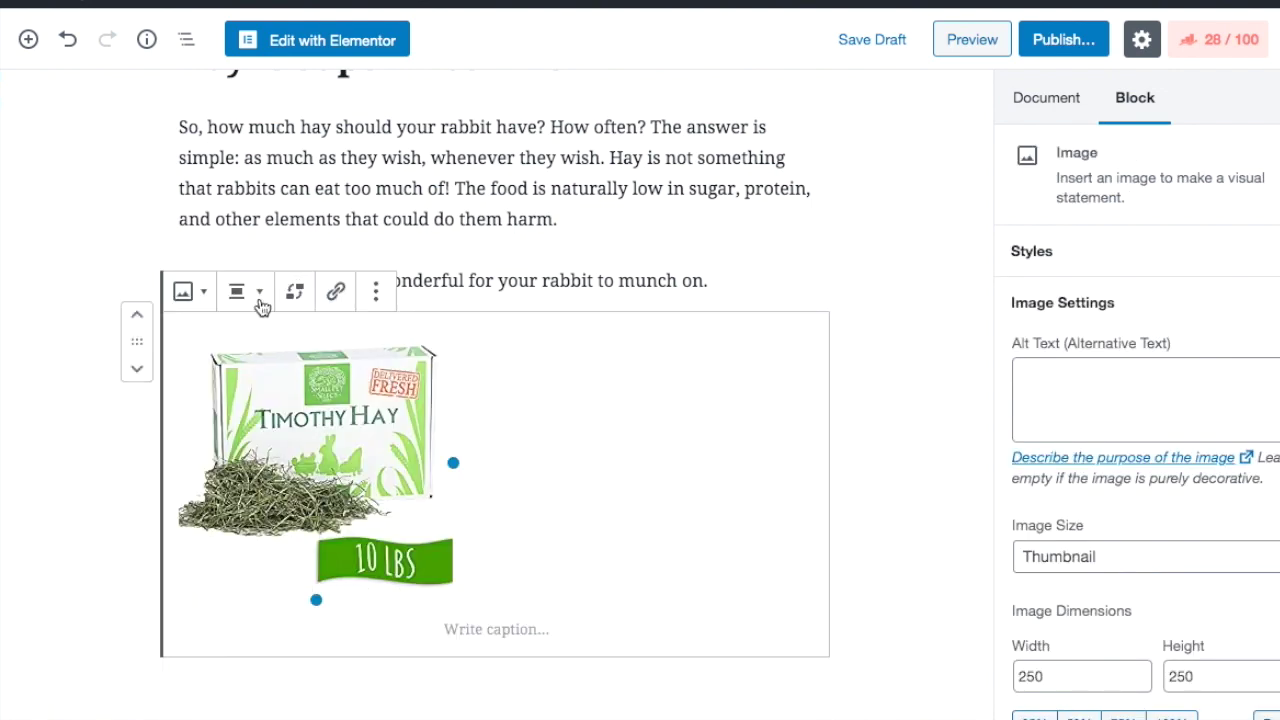
click(256, 295)
click(253, 201)
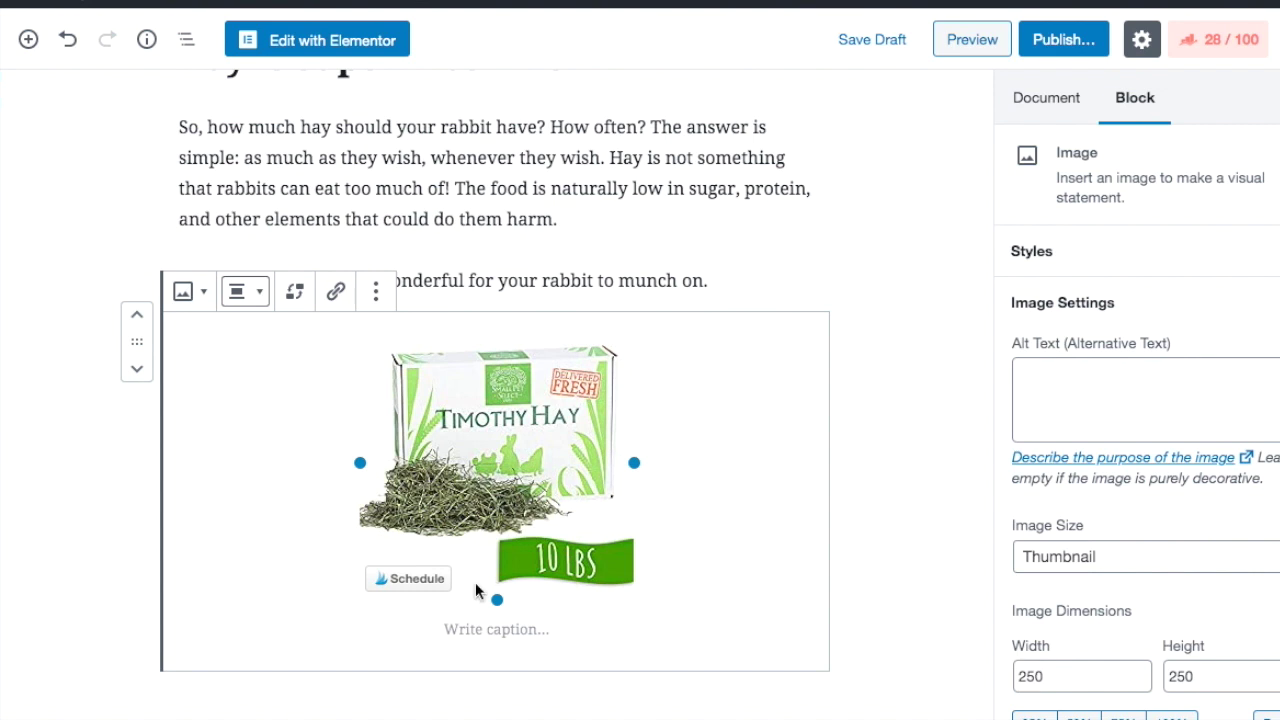
Caption the Timothy hay image "Available On Amazon Here!"
click(494, 628)
text(Available On)
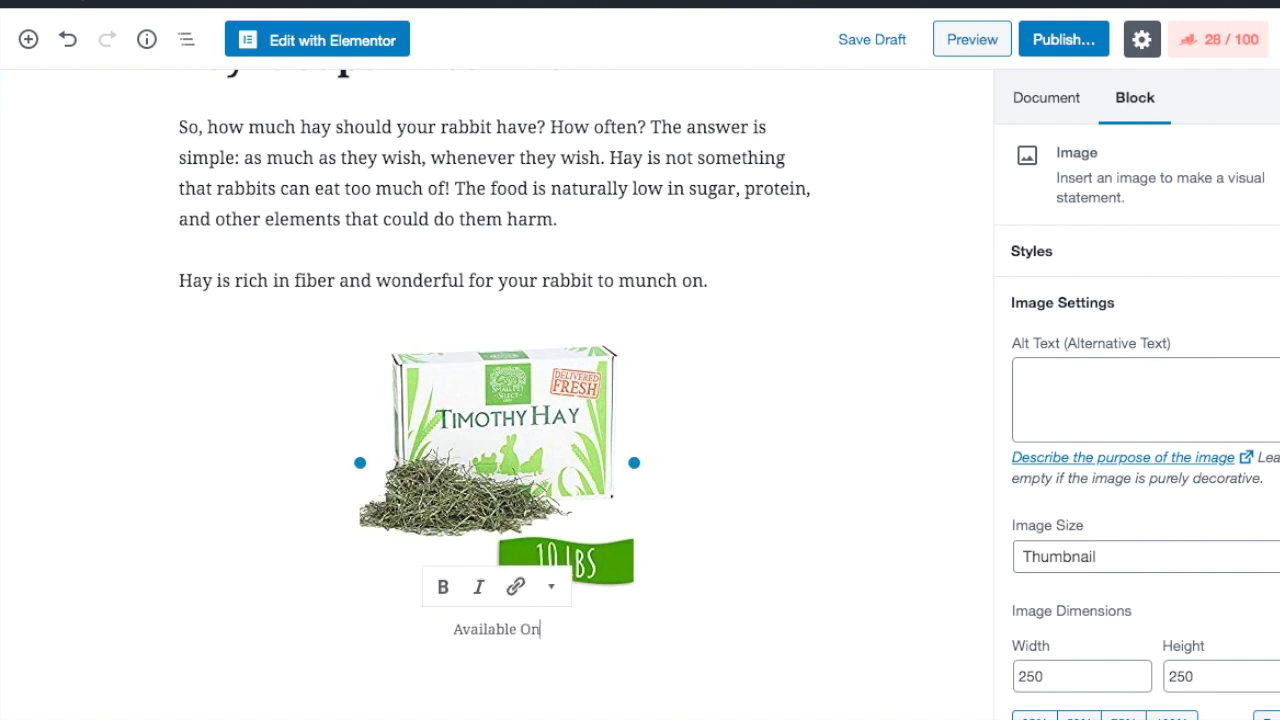
text( Amazon Here)
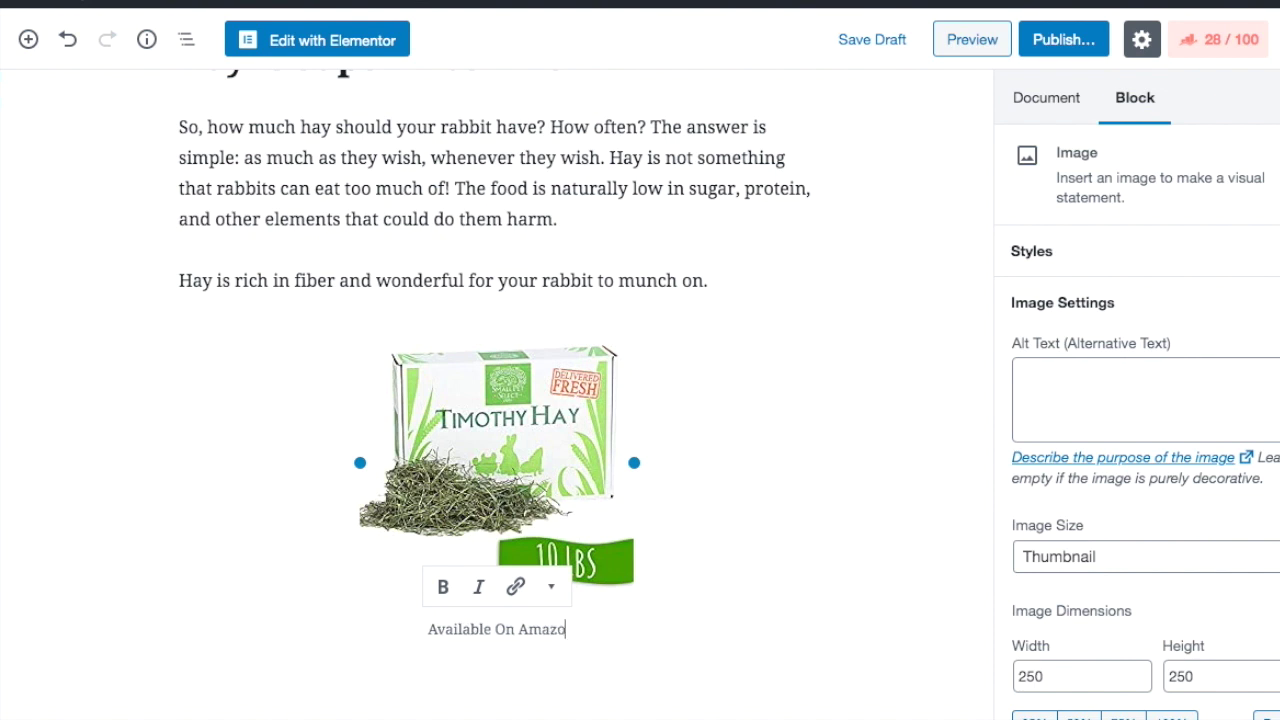
text(!)
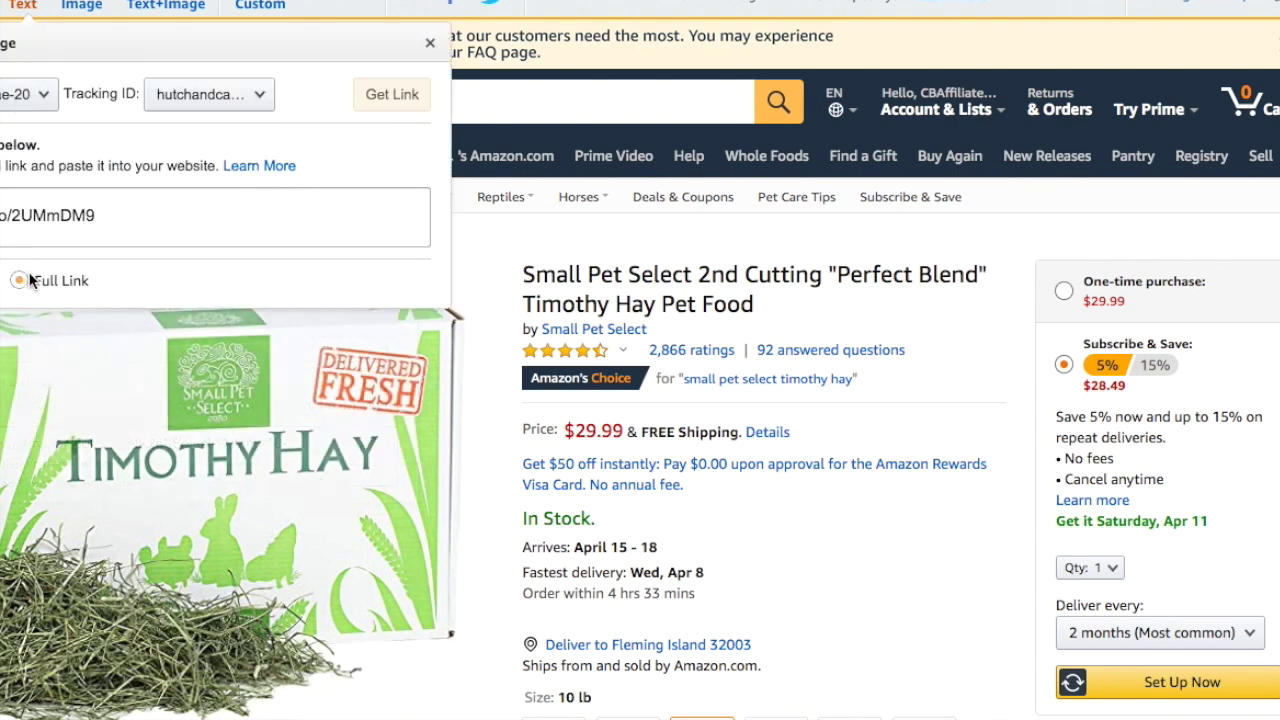
Copy the full affiliate text link of the Small Pet Select Timothy Hay product from Amazon
click(19, 280)
right_click(26, 212)
click(66, 260)
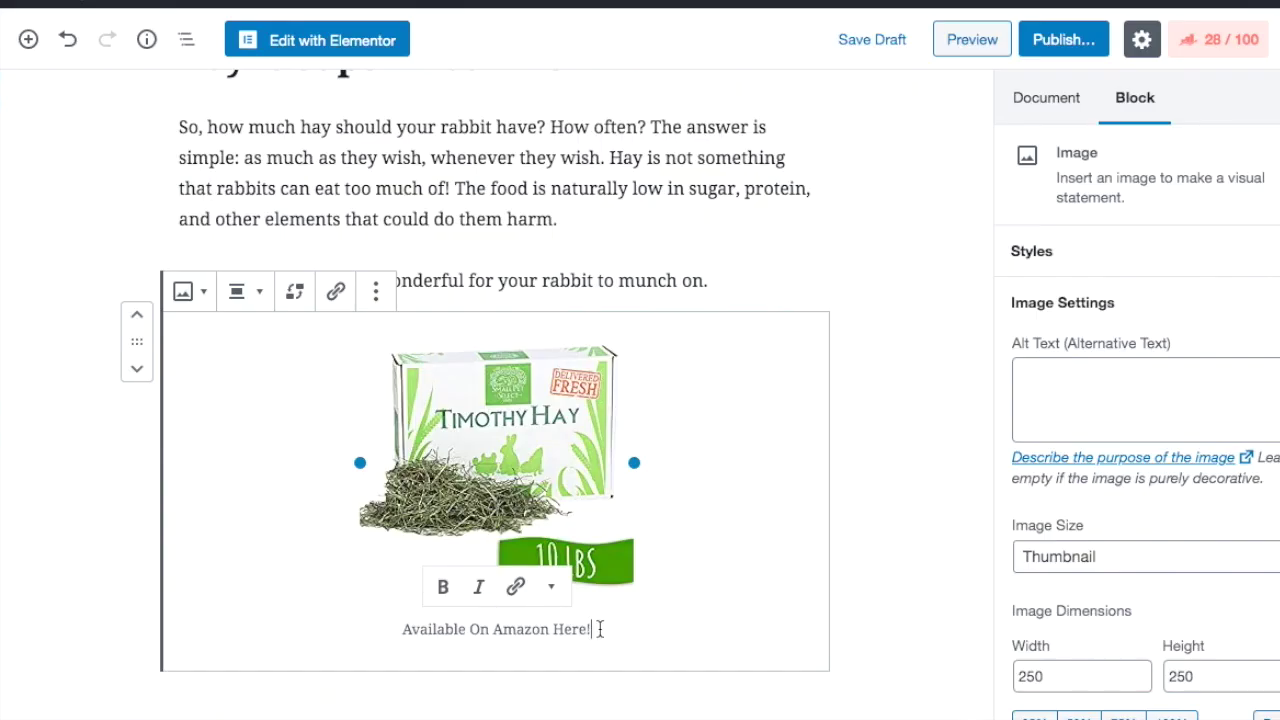
Link the caption "Available On Amazon Here!" to the copied Amazon affiliate URL, set to open in a new tab
drag(599, 629, 417, 624)
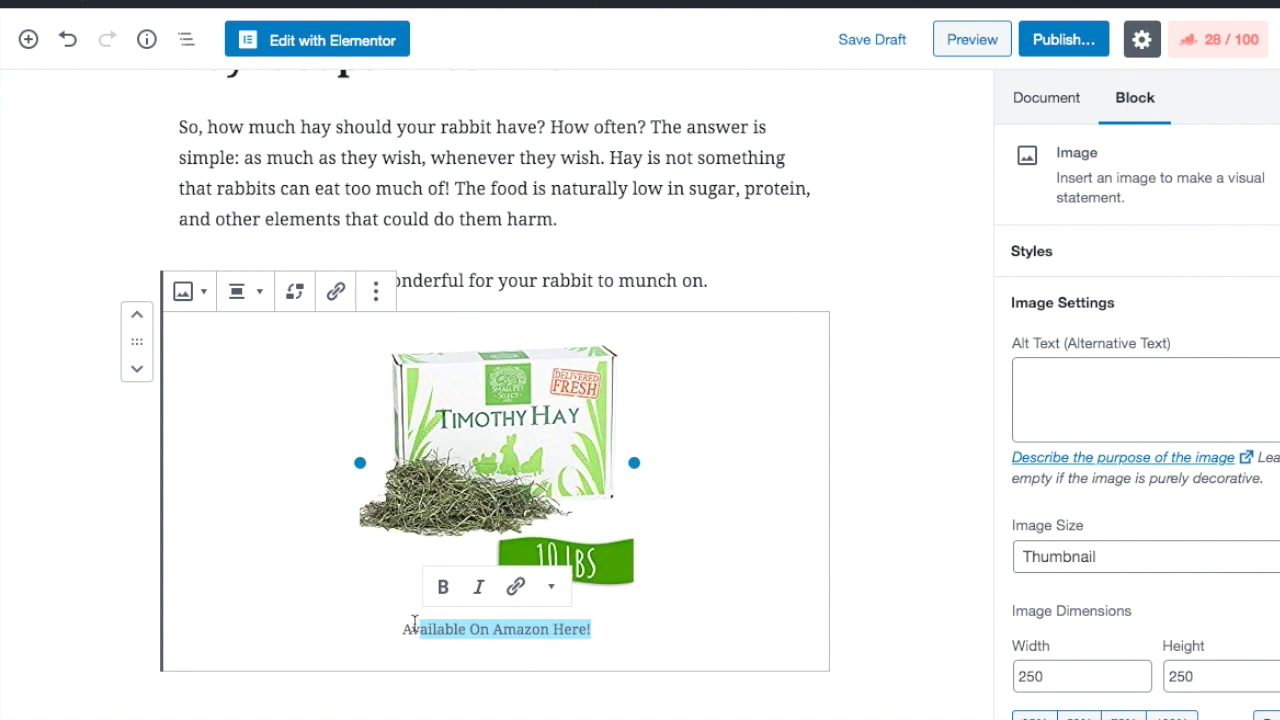
click(516, 589)
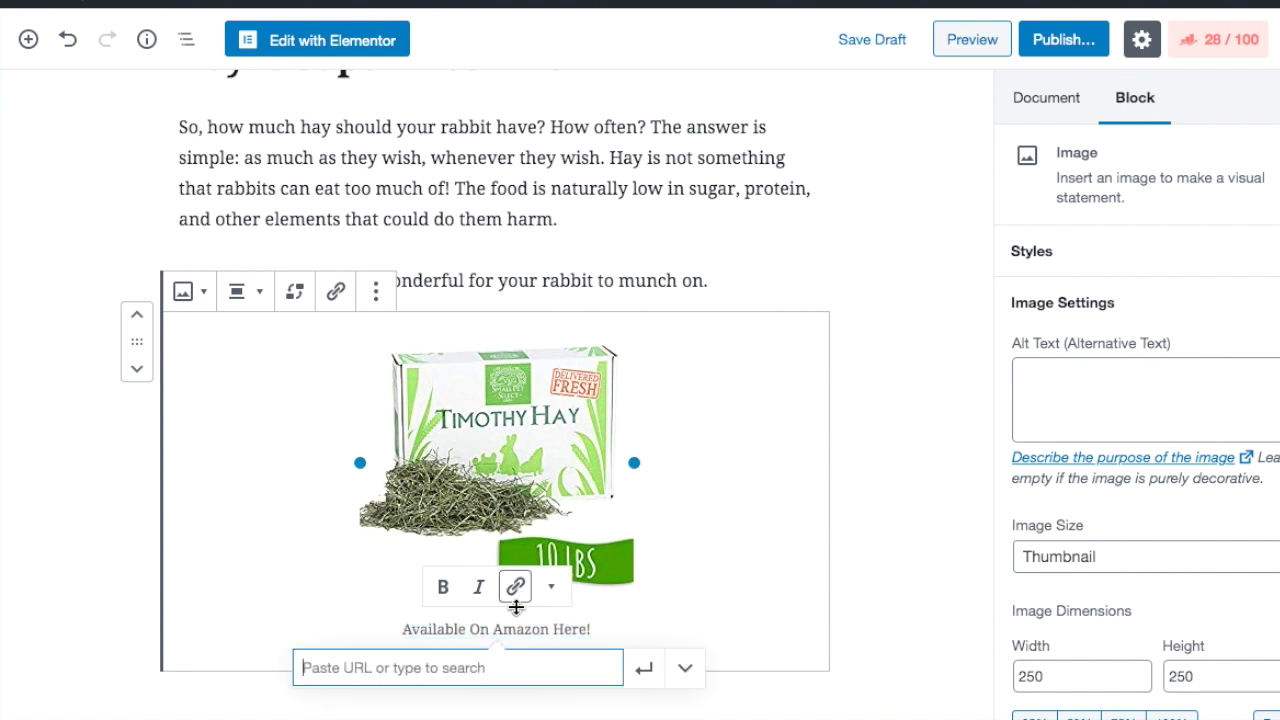
key(ctrl+v)
click(682, 670)
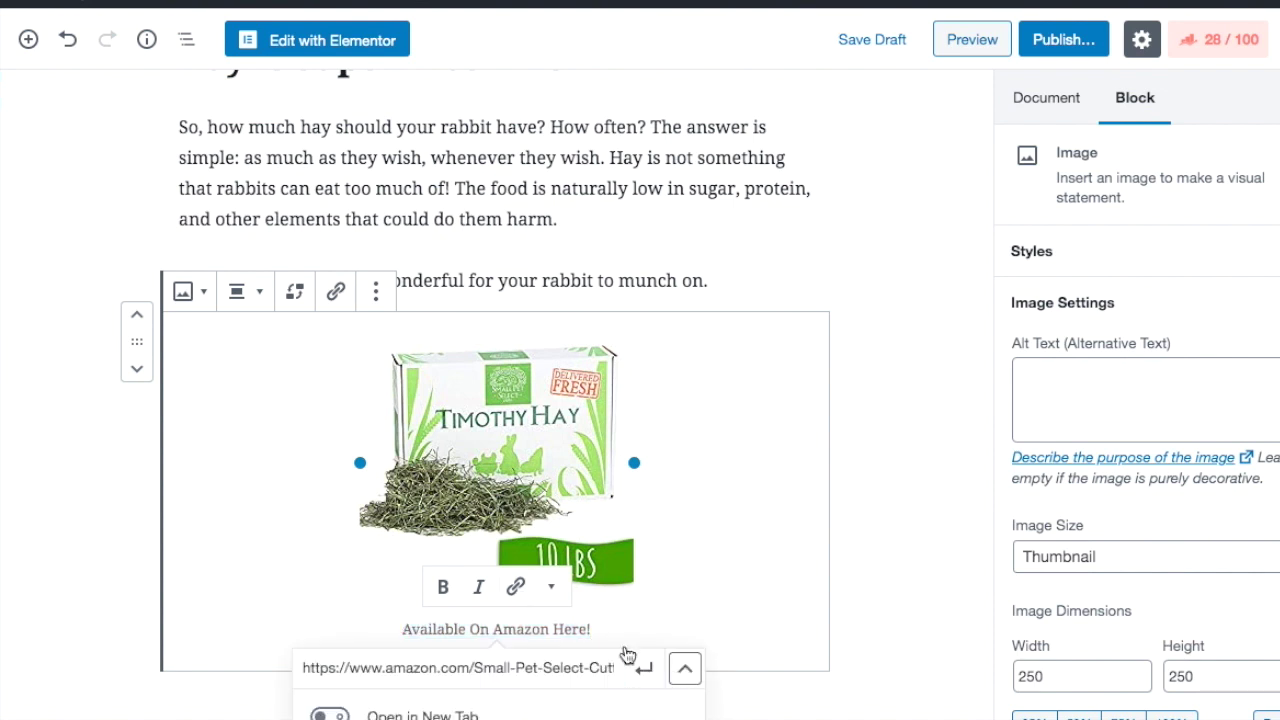
scroll(380, 590, down, 3)
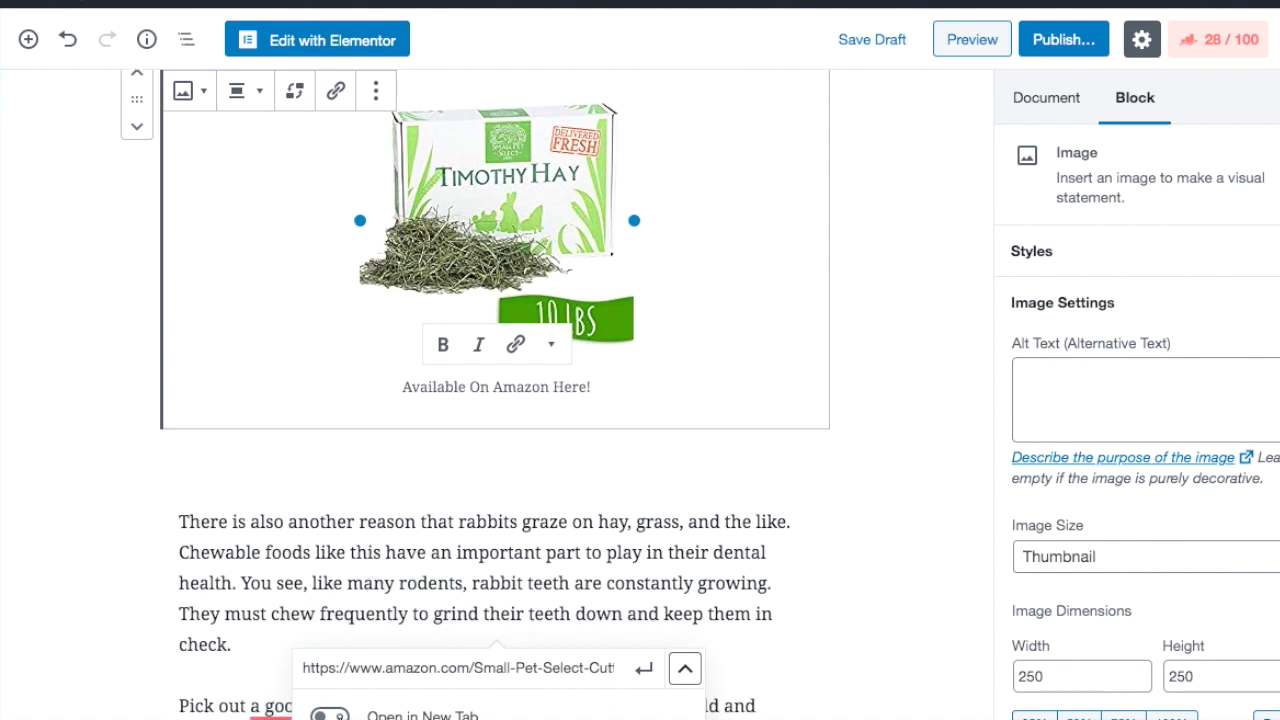
scroll(390, 600, down, 6)
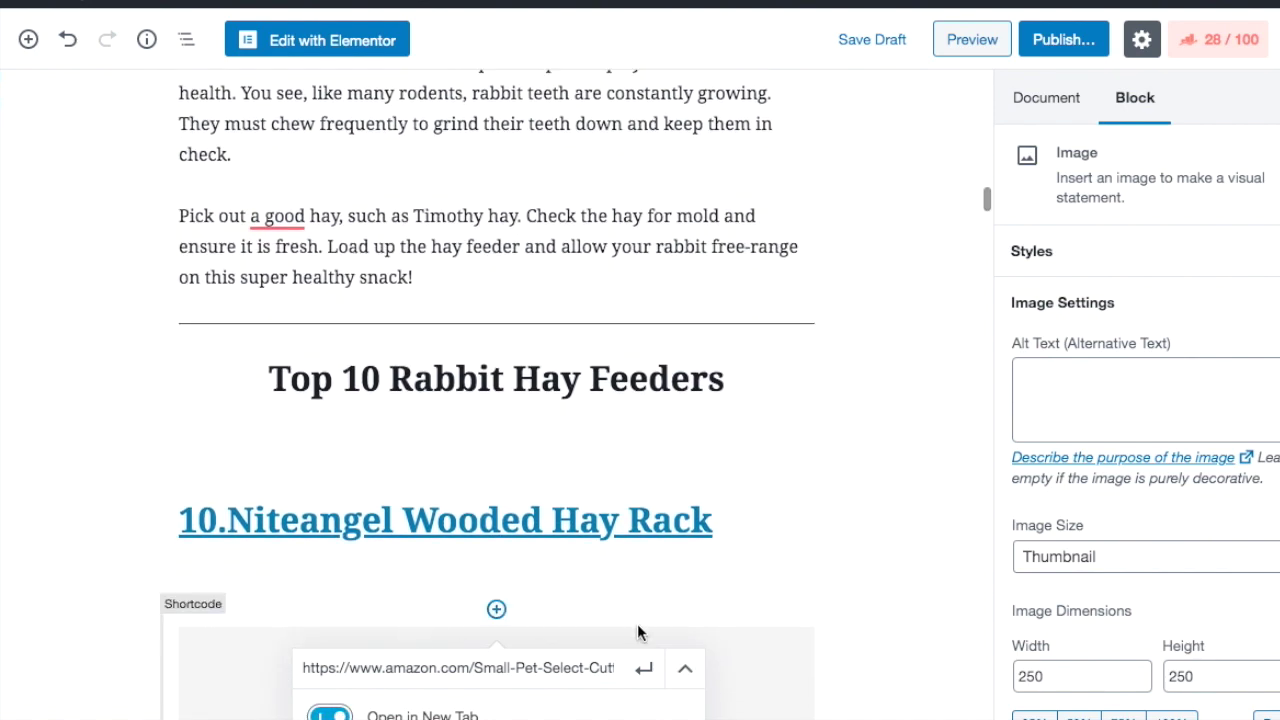
click(644, 675)
Set the Timothy hay image's alt text to "timothy hay for rabbits"
scroll(638, 419, up, 2)
click(1033, 388)
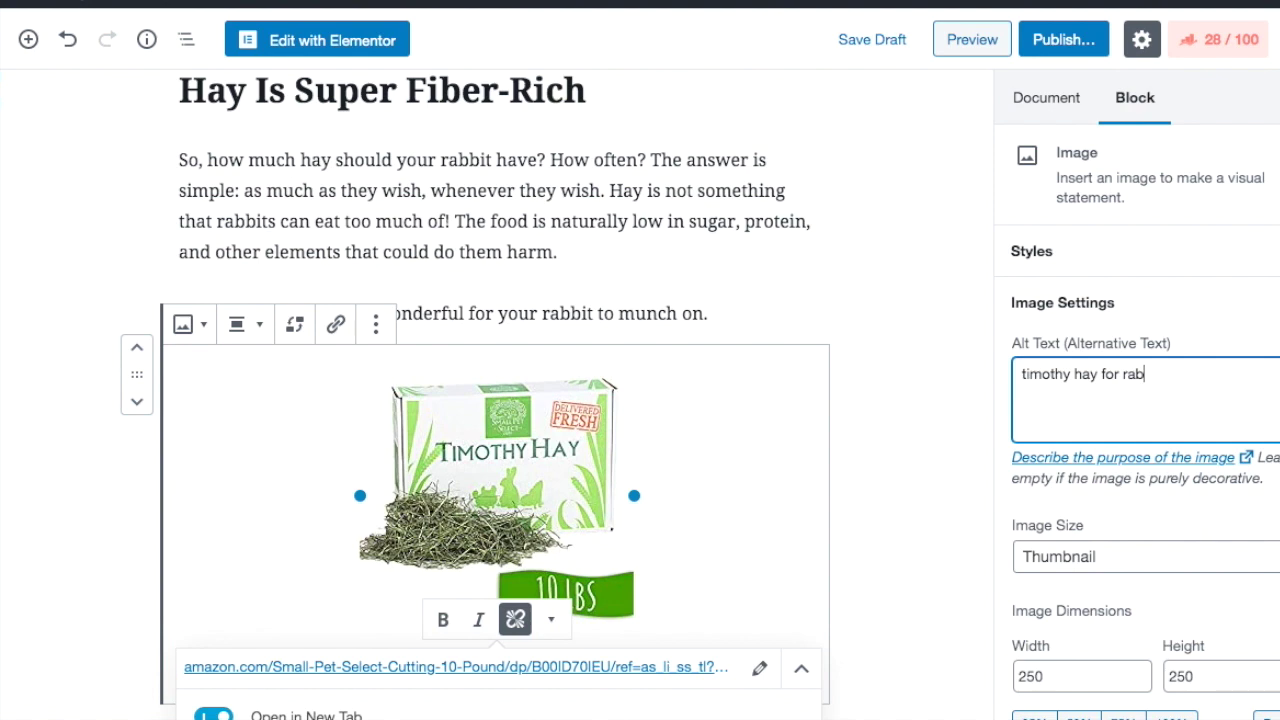
text(s)
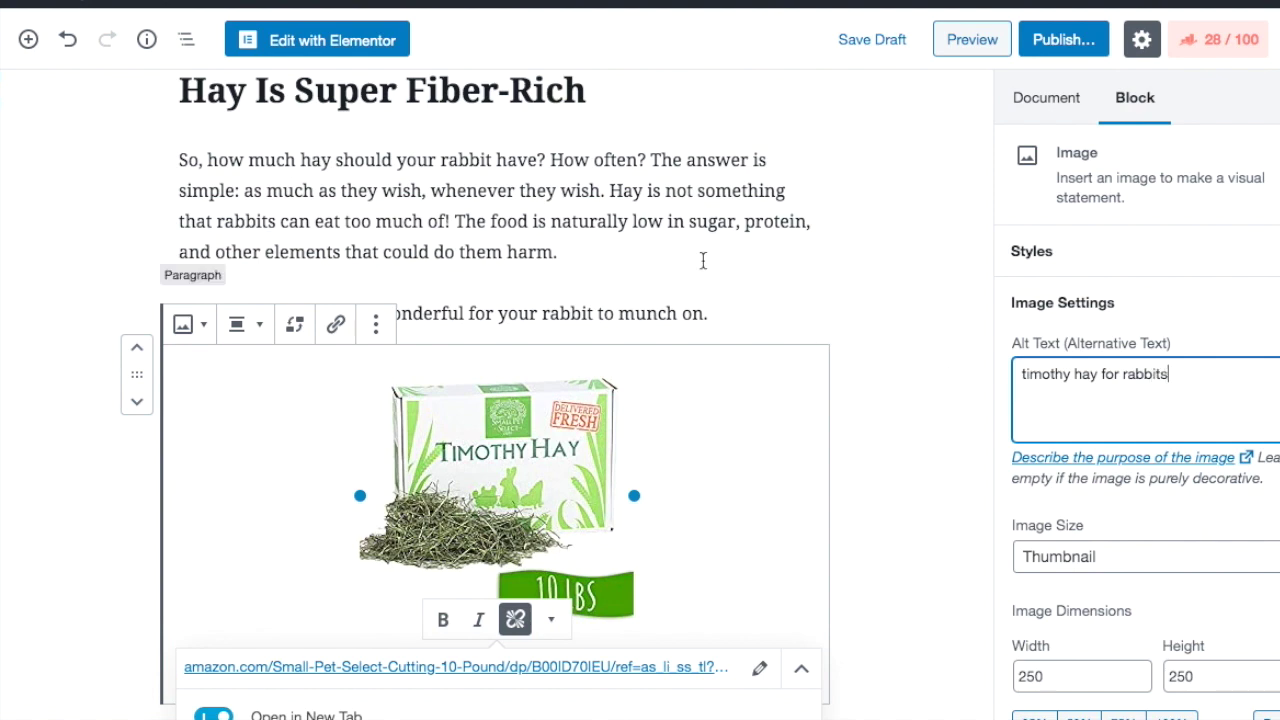
click(686, 222)
Delete the empty 1 by 1 image block beneath the captioned Timothy hay image
scroll(511, 405, down, 3)
click(500, 424)
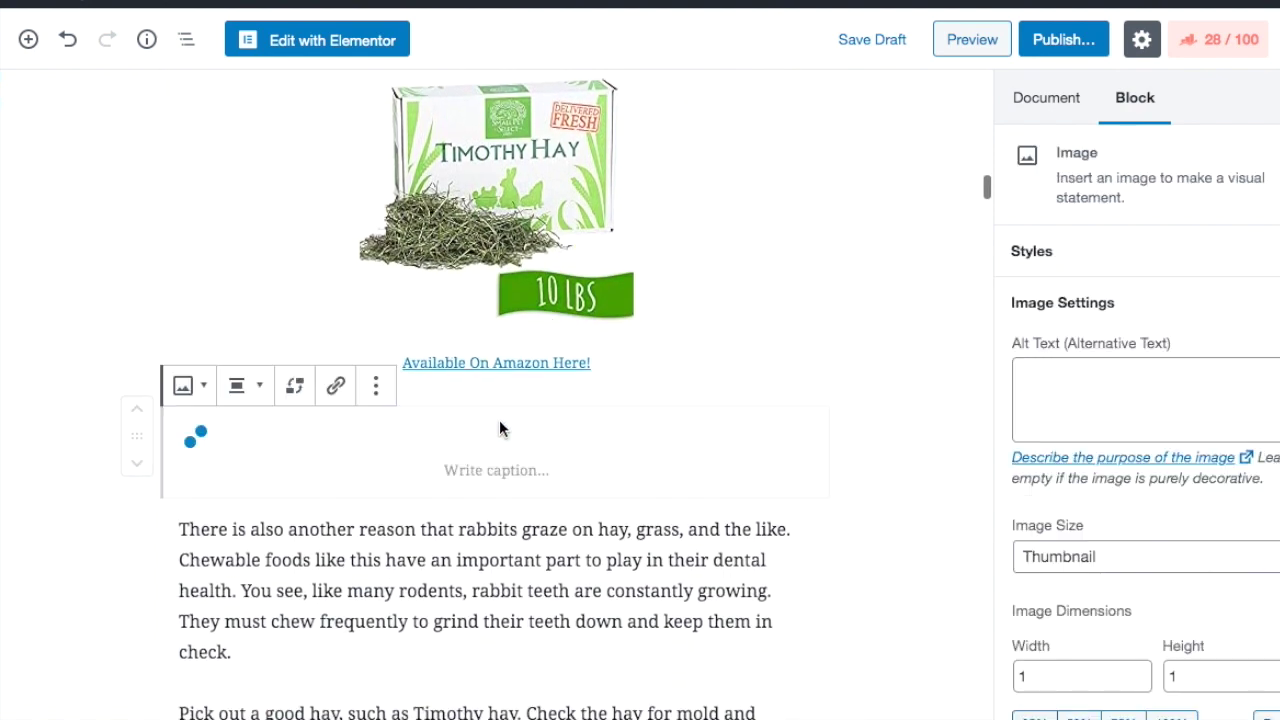
click(377, 388)
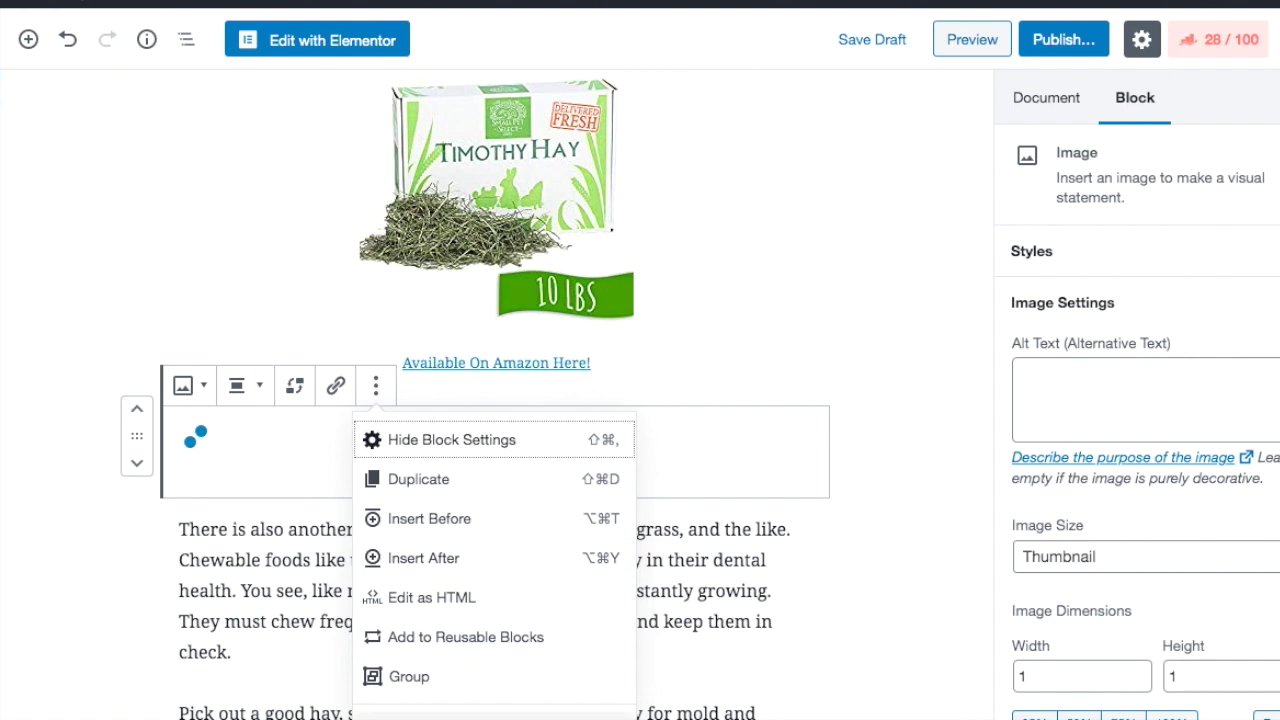
key(BackSpace)
click(476, 527)
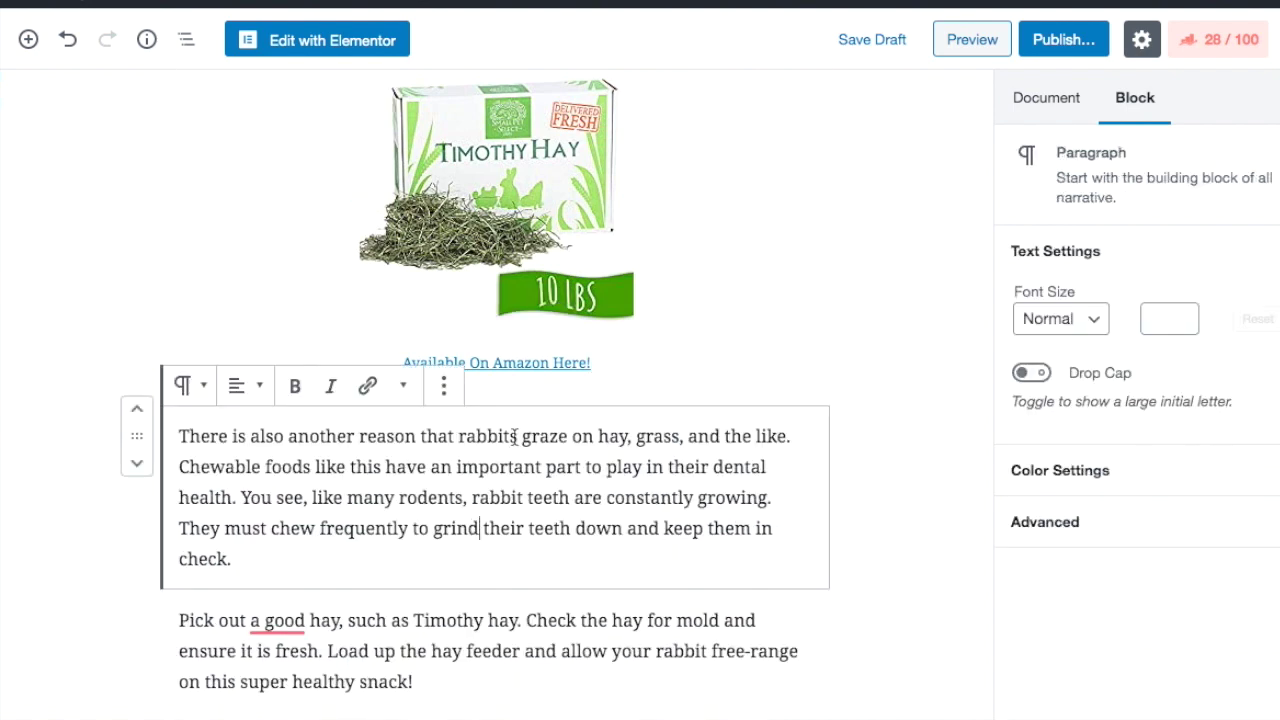
Bold "Timothy hay." in the "Pick out a good hay" paragraph and link it to the Amazon affiliate URL with Open in New Tab and Nofollow
scroll(513, 435, up, 5)
scroll(513, 435, down, 6)
scroll(479, 305, down, 3)
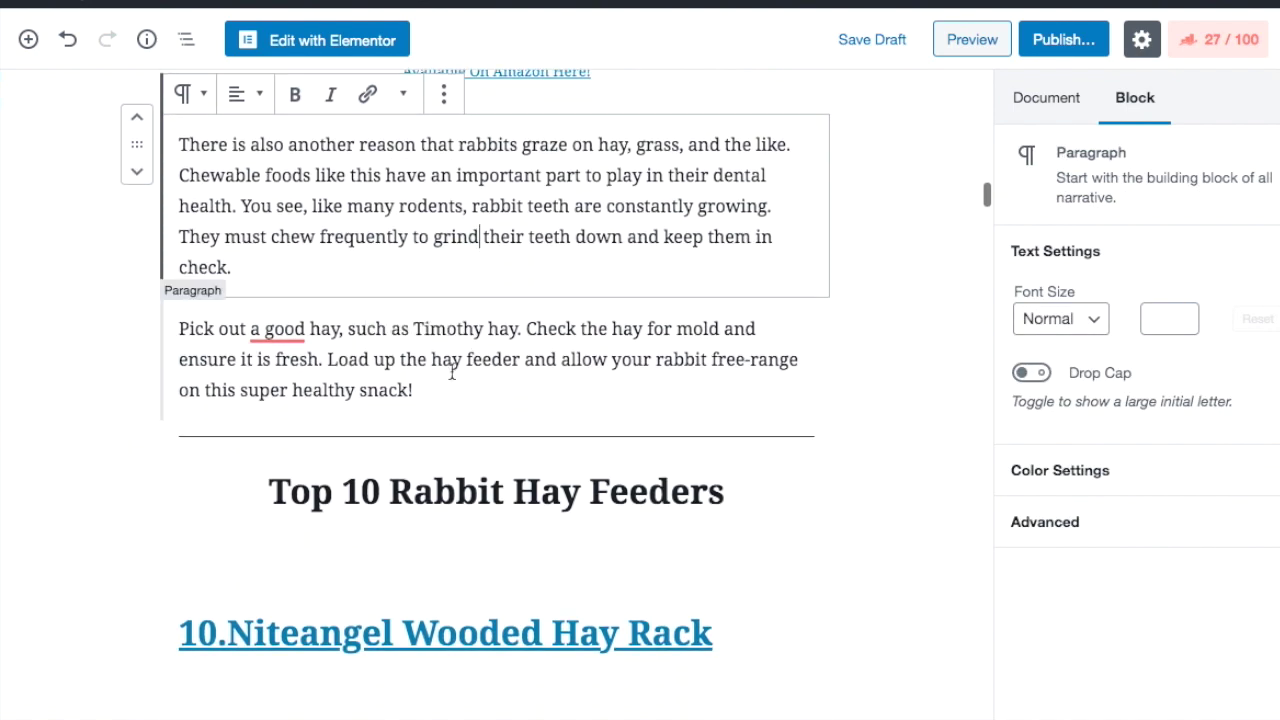
drag(416, 328, 468, 329)
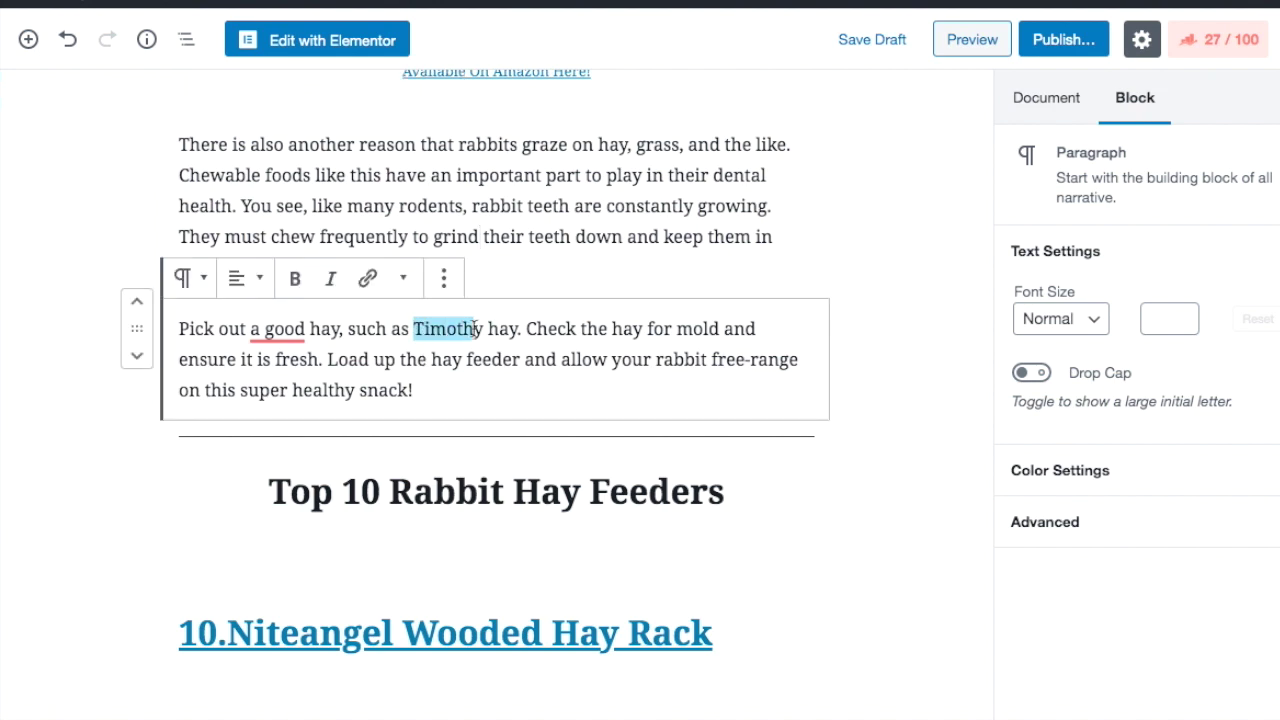
click(296, 281)
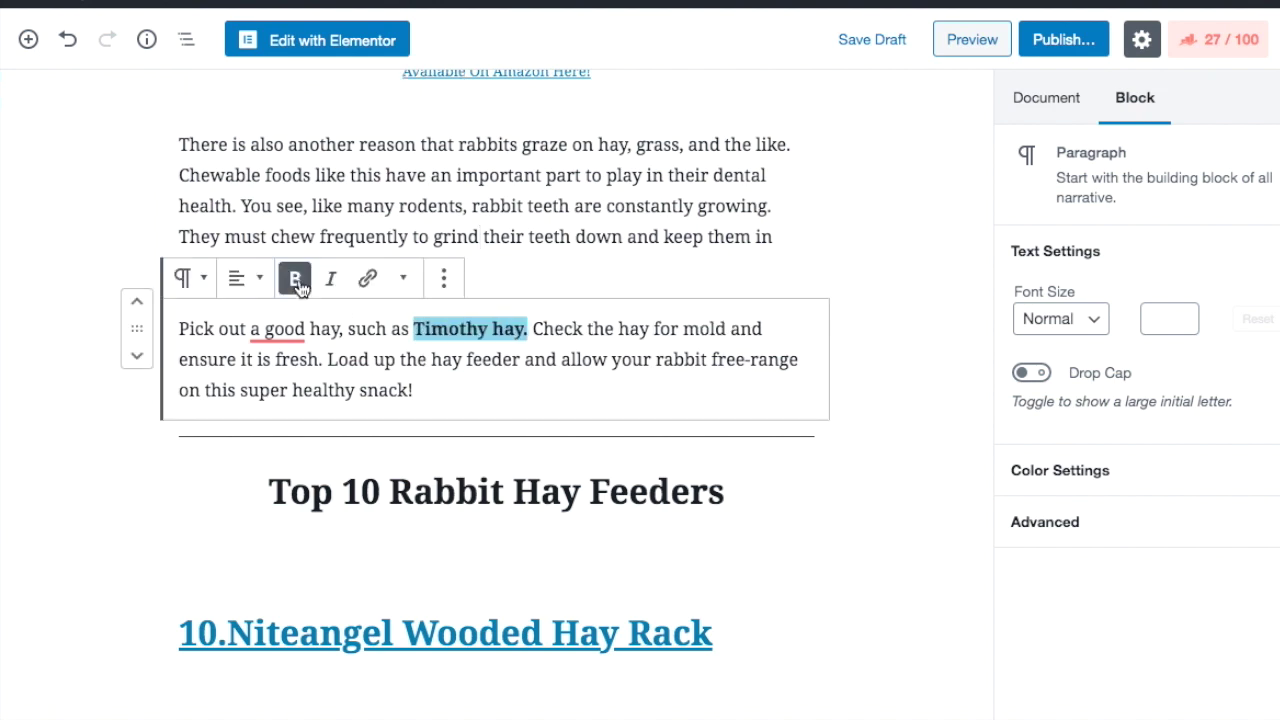
click(367, 279)
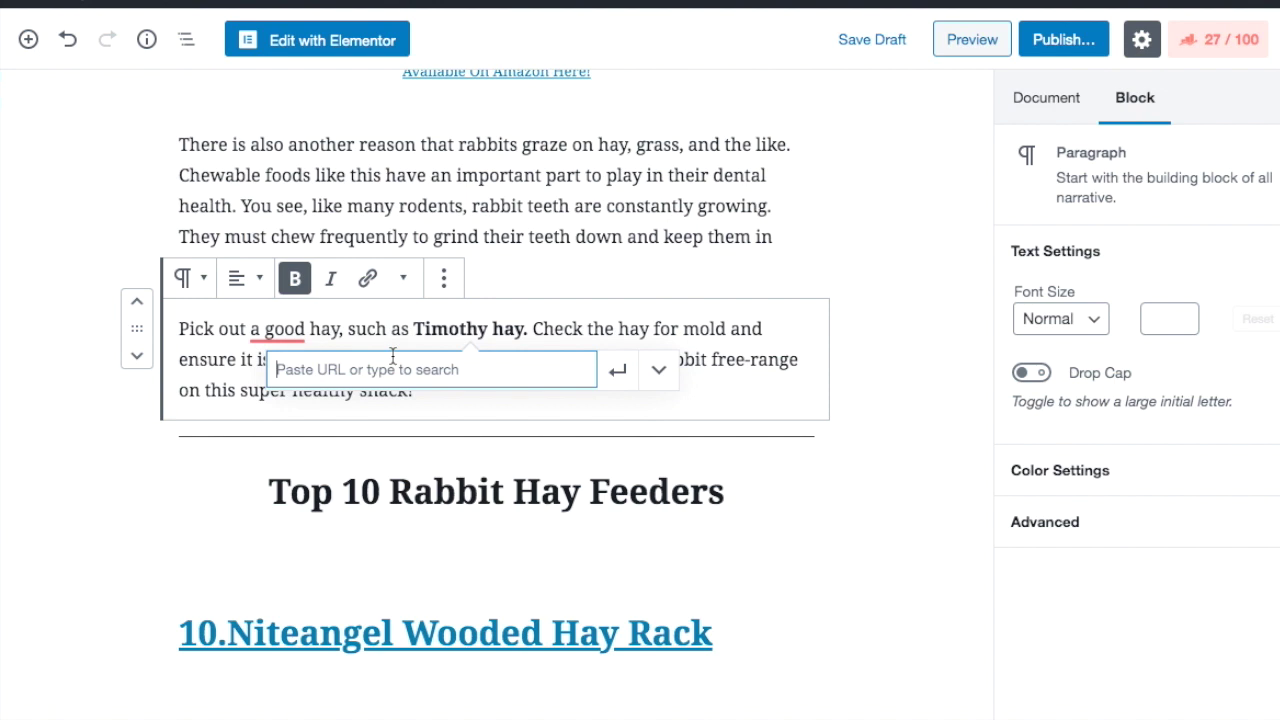
key(ctrl+v)
click(656, 384)
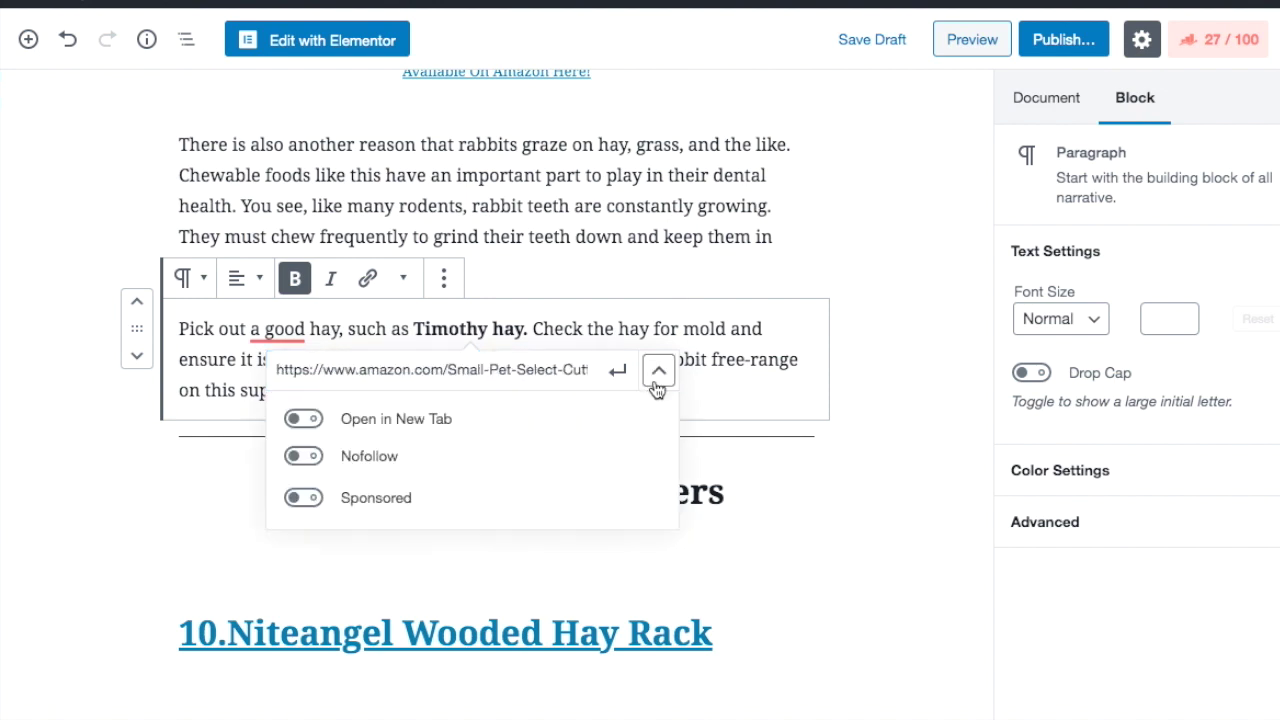
click(318, 418)
click(318, 456)
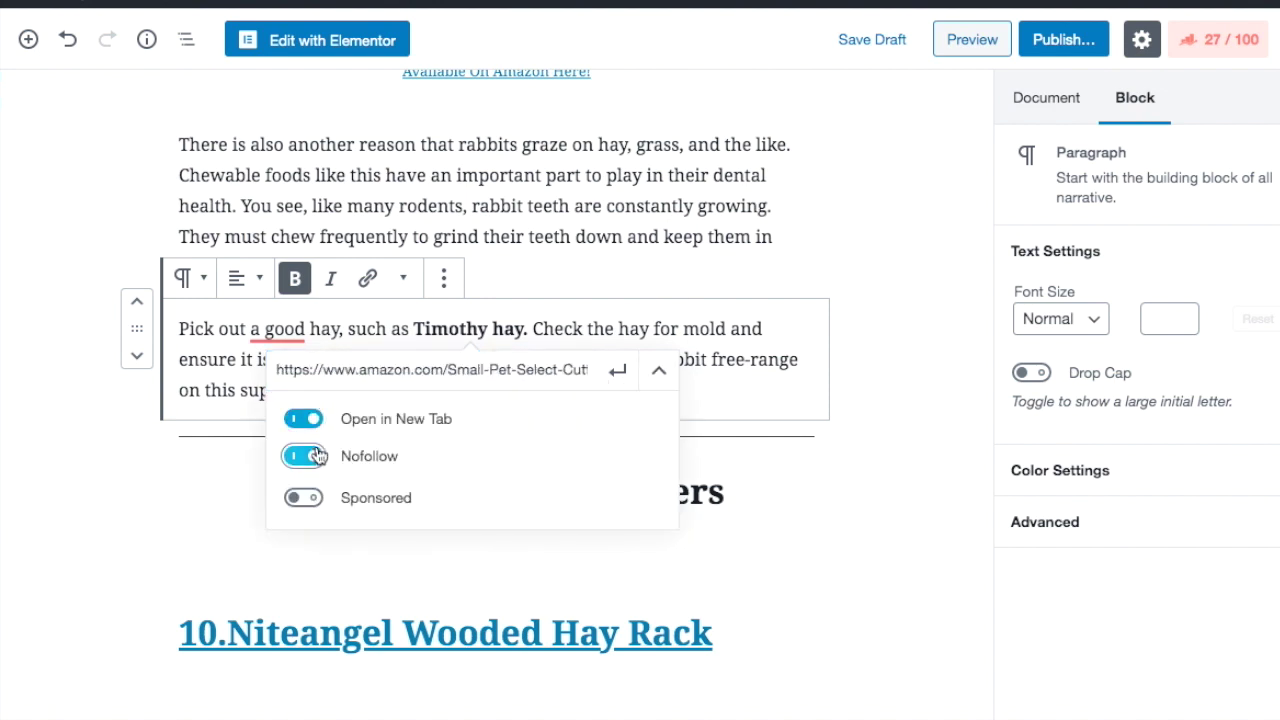
click(606, 374)
click(611, 236)
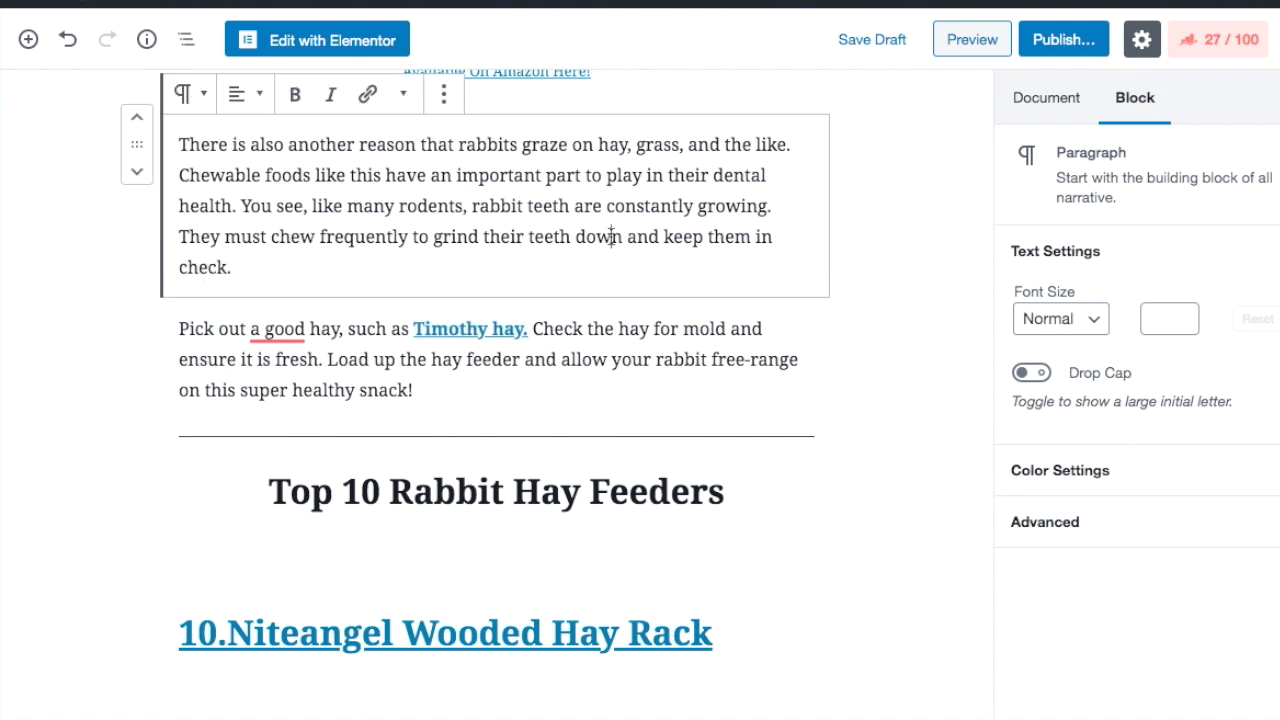
Save the post draft and open its preview
click(866, 39)
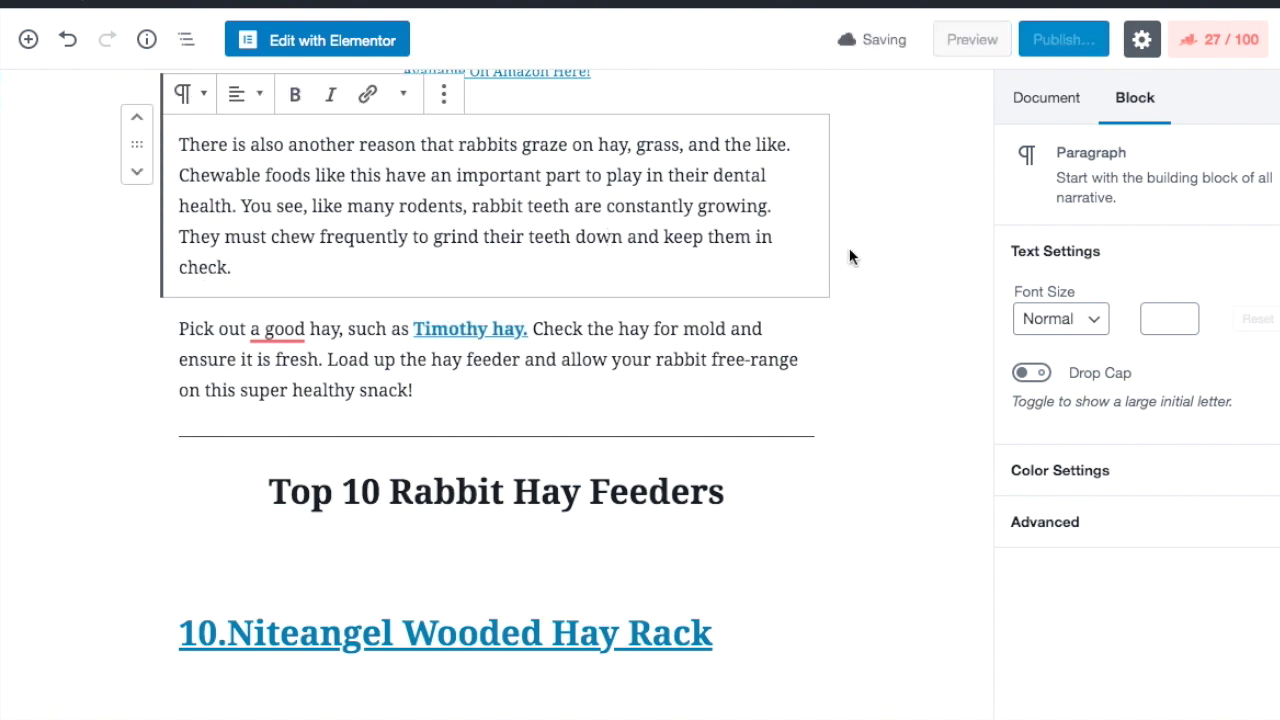
click(960, 40)
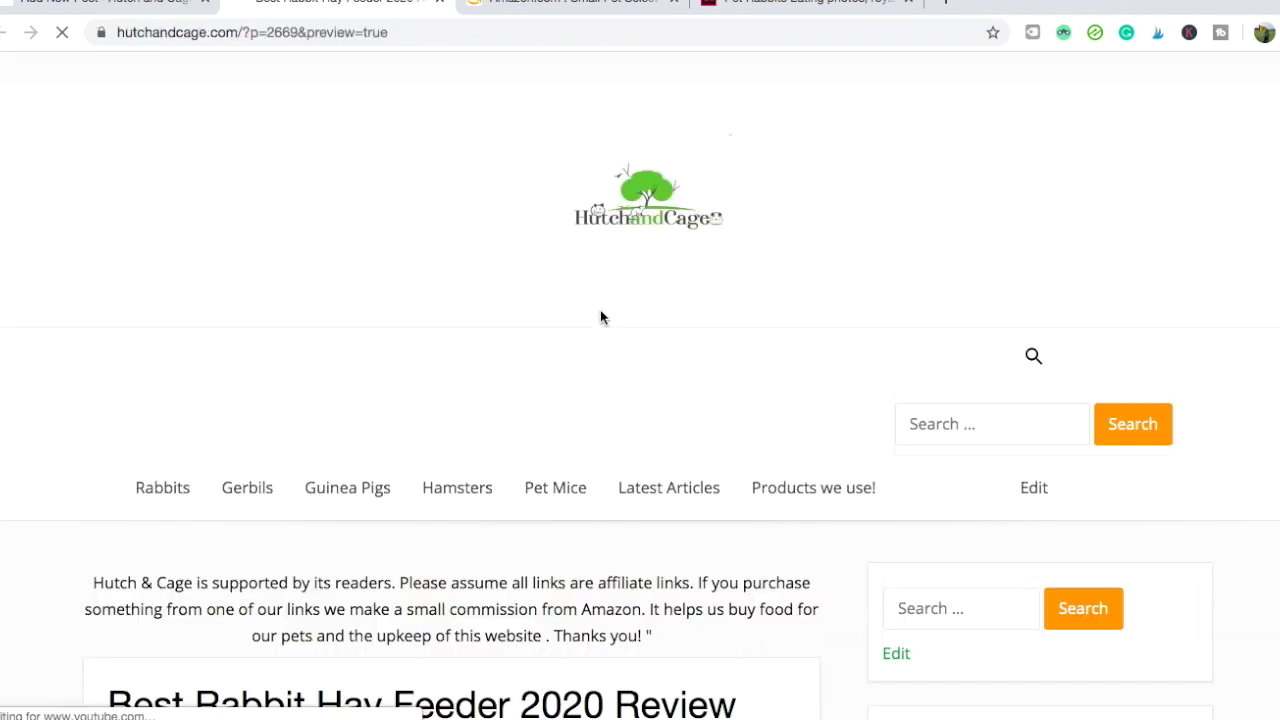
Examine the post preview, checking the Timothy hay image, its caption link, the linked text and the post's introduction
scroll(600, 317, down, 10)
scroll(545, 430, down, 15)
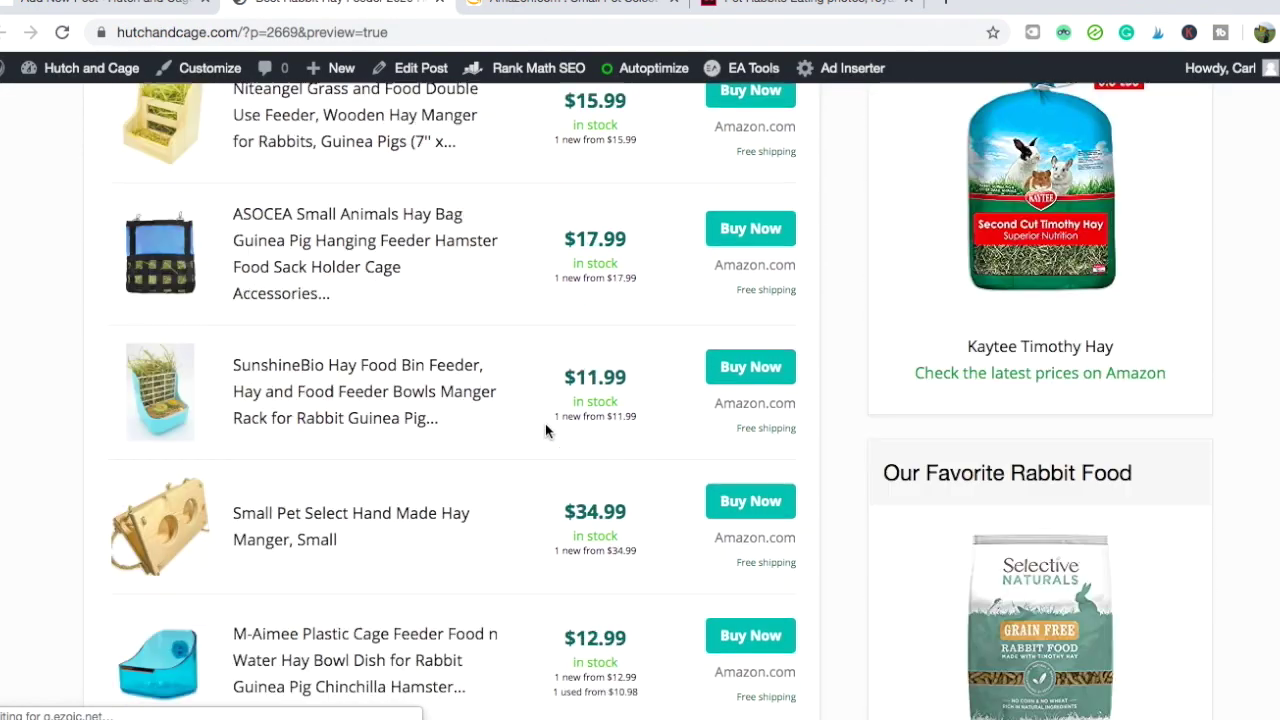
scroll(545, 431, down, 15)
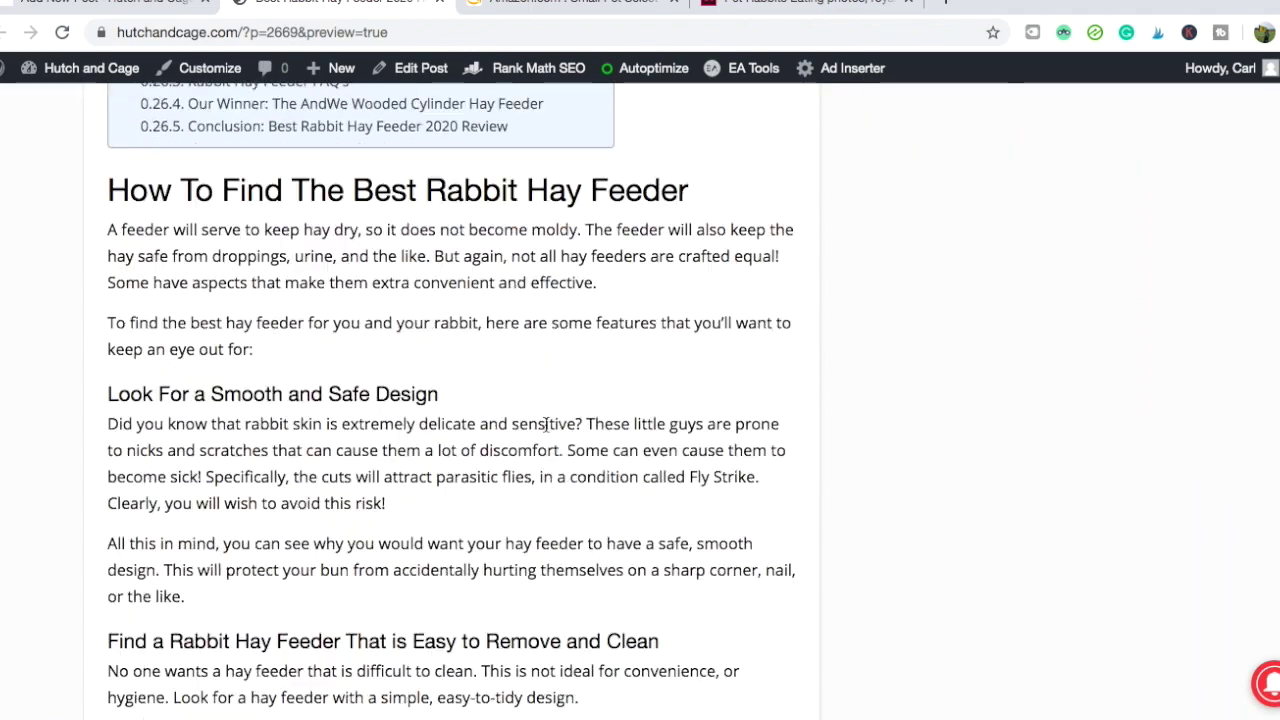
scroll(545, 431, down, 7)
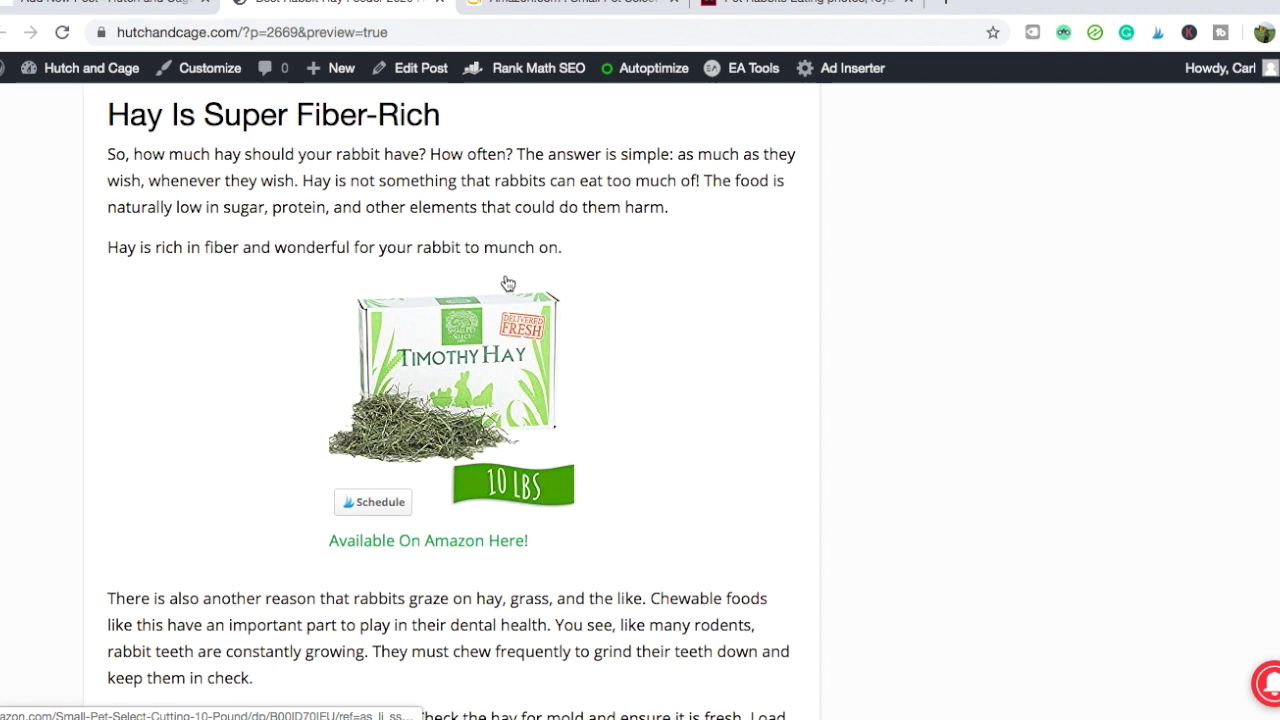
scroll(437, 431, down, 6)
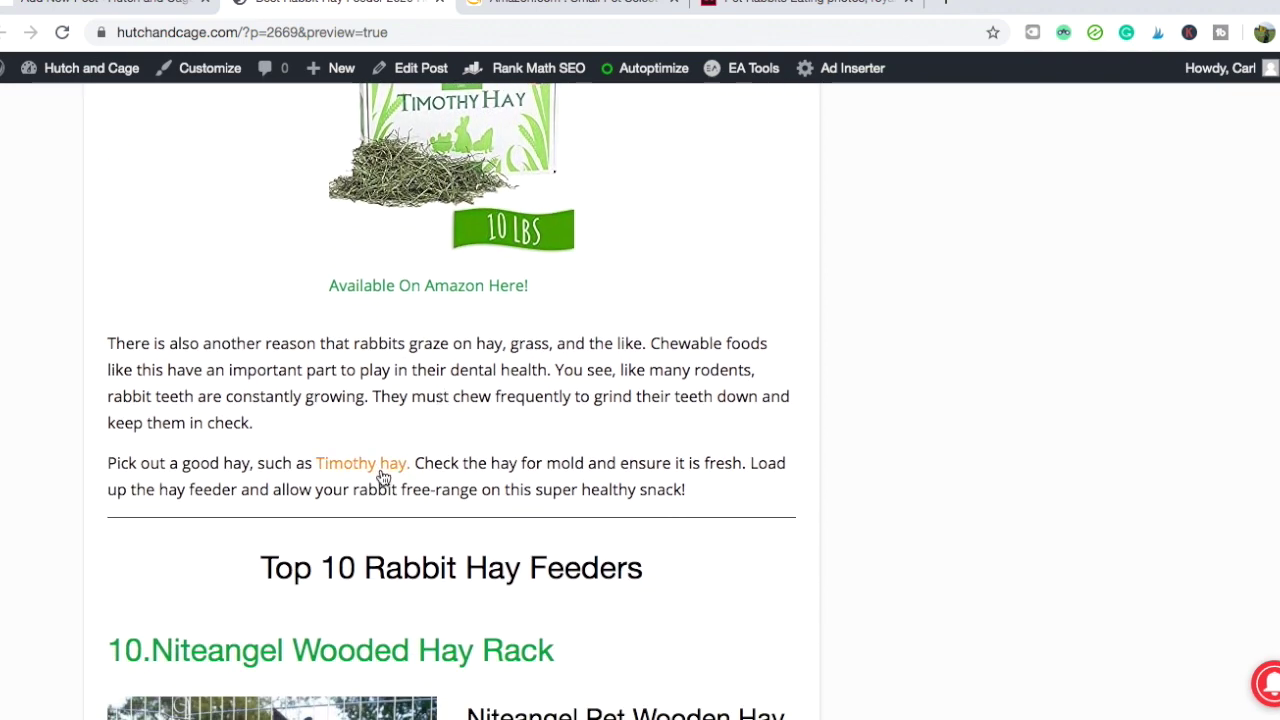
scroll(390, 468, up, 2)
scroll(390, 468, up, 5)
scroll(375, 330, down, 6)
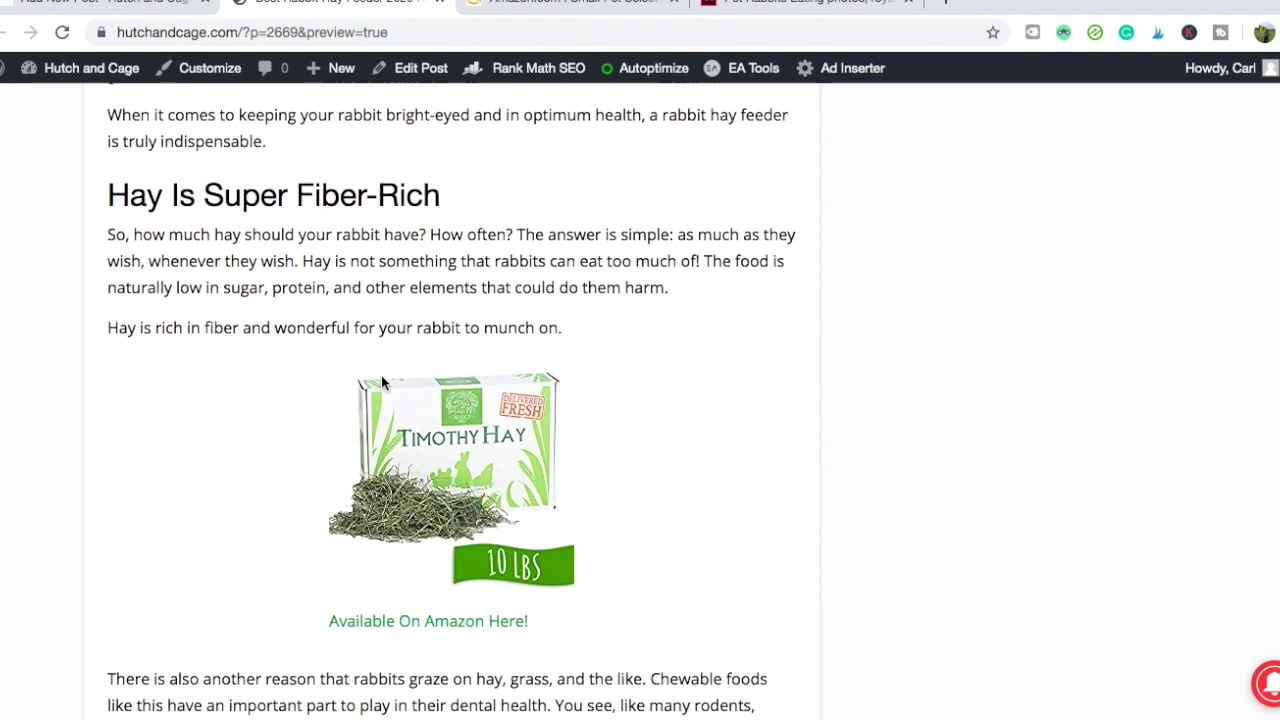
scroll(453, 405, up, 1)
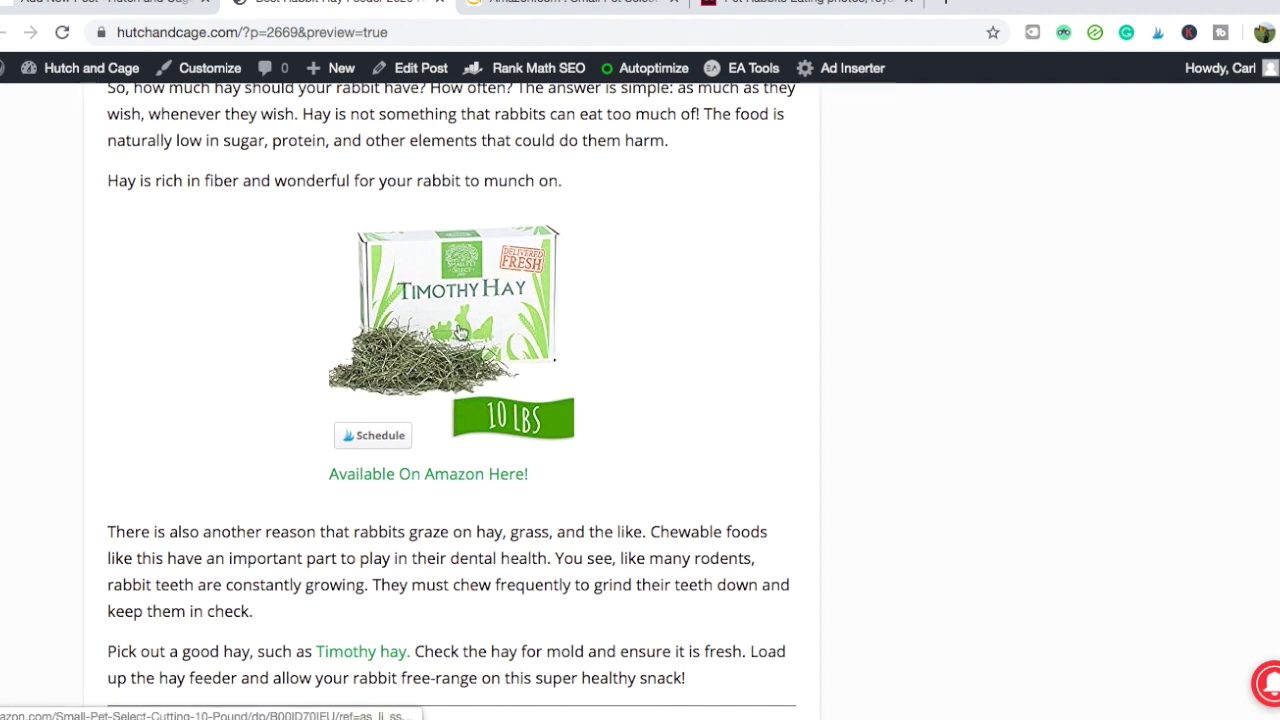
scroll(461, 333, up, 1)
scroll(461, 333, up, 4)
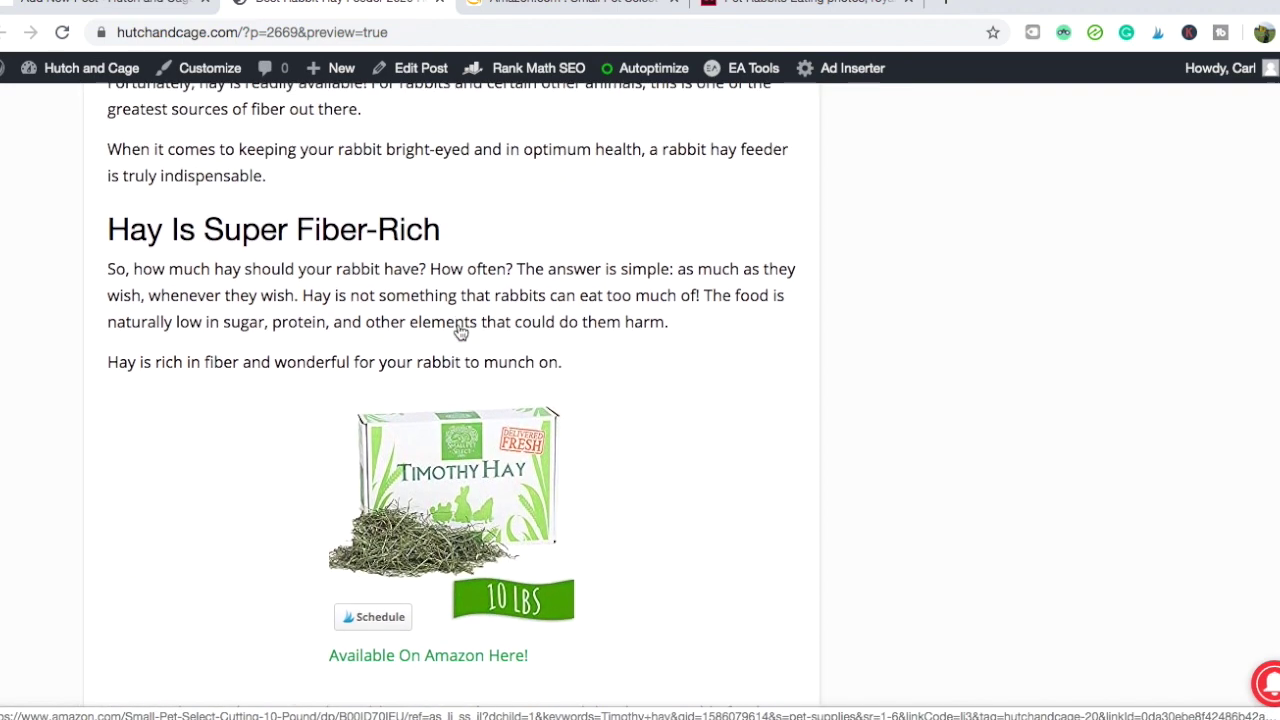
scroll(461, 333, down, 6)
scroll(461, 333, up, 1)
scroll(461, 333, up, 2)
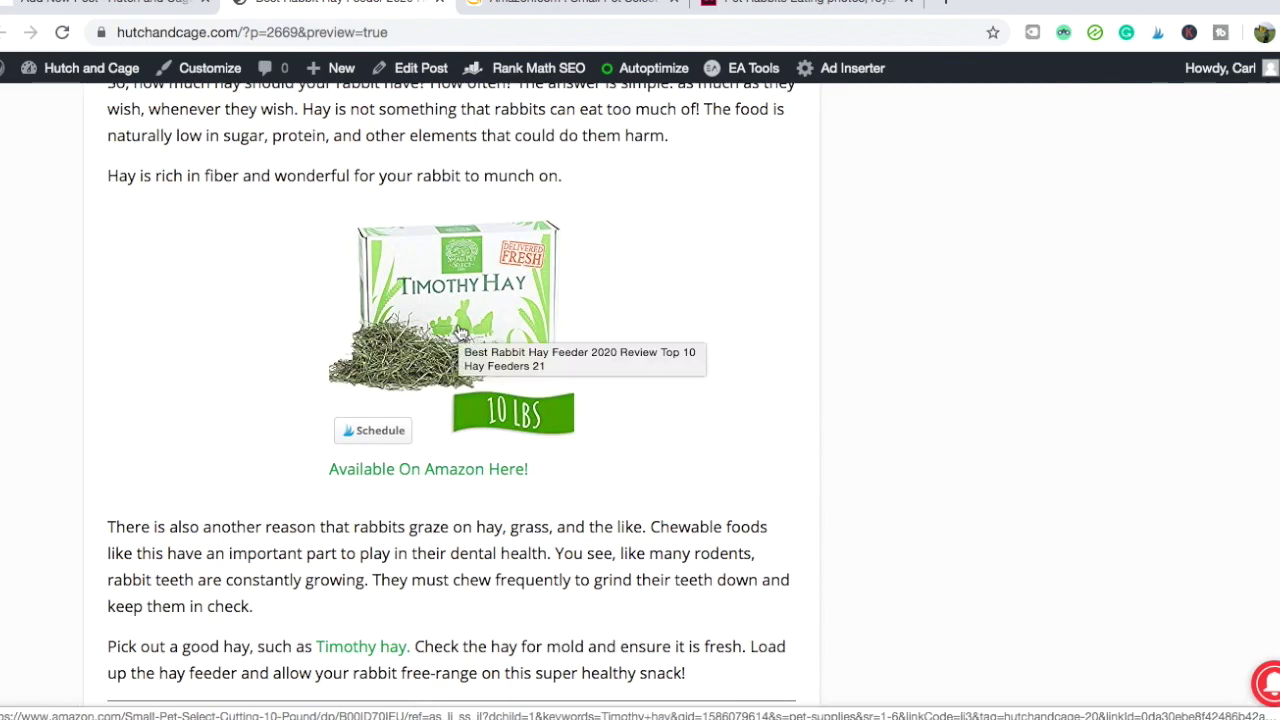
scroll(461, 333, up, 15)
scroll(459, 335, up, 10)
scroll(458, 334, down, 2)
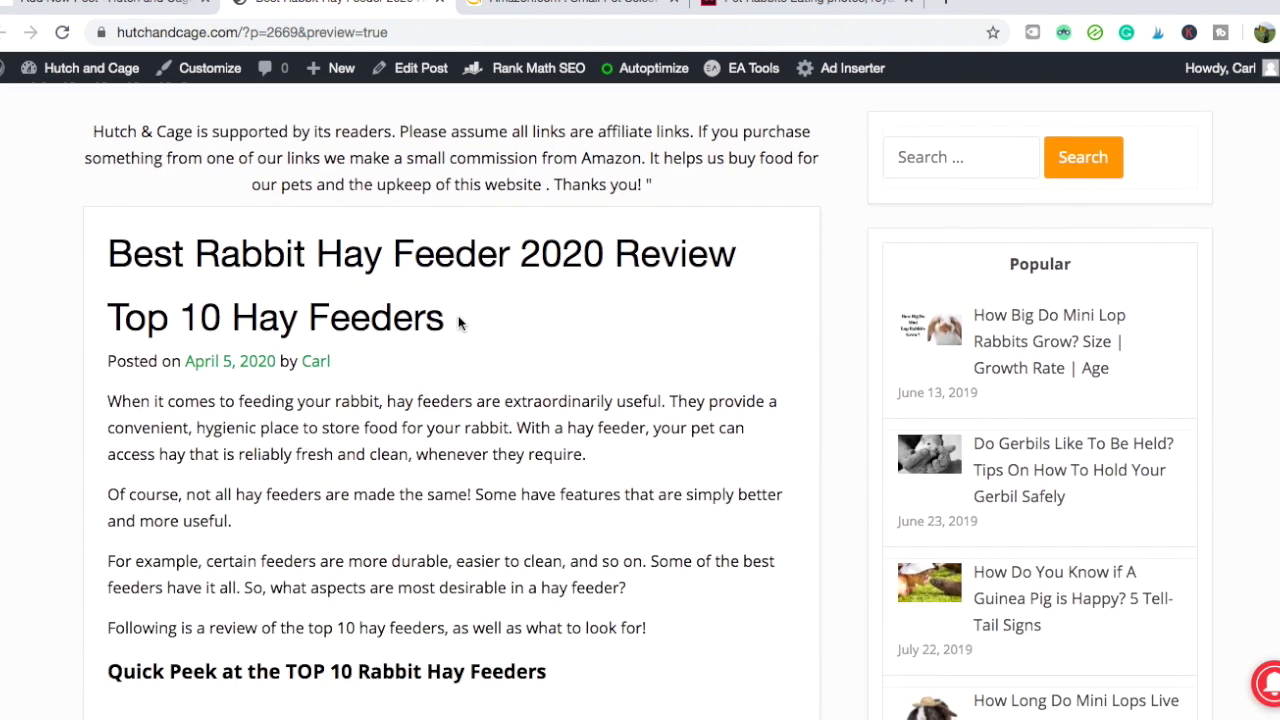
scroll(465, 383, down, 2)
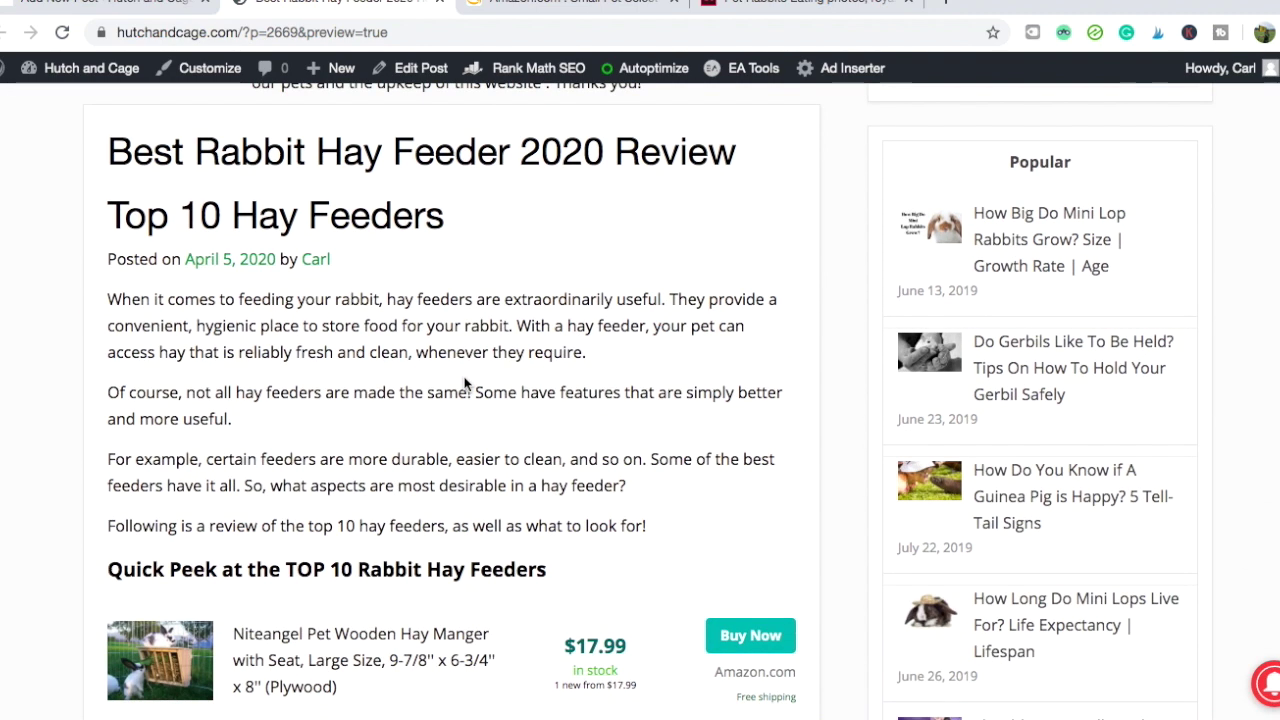
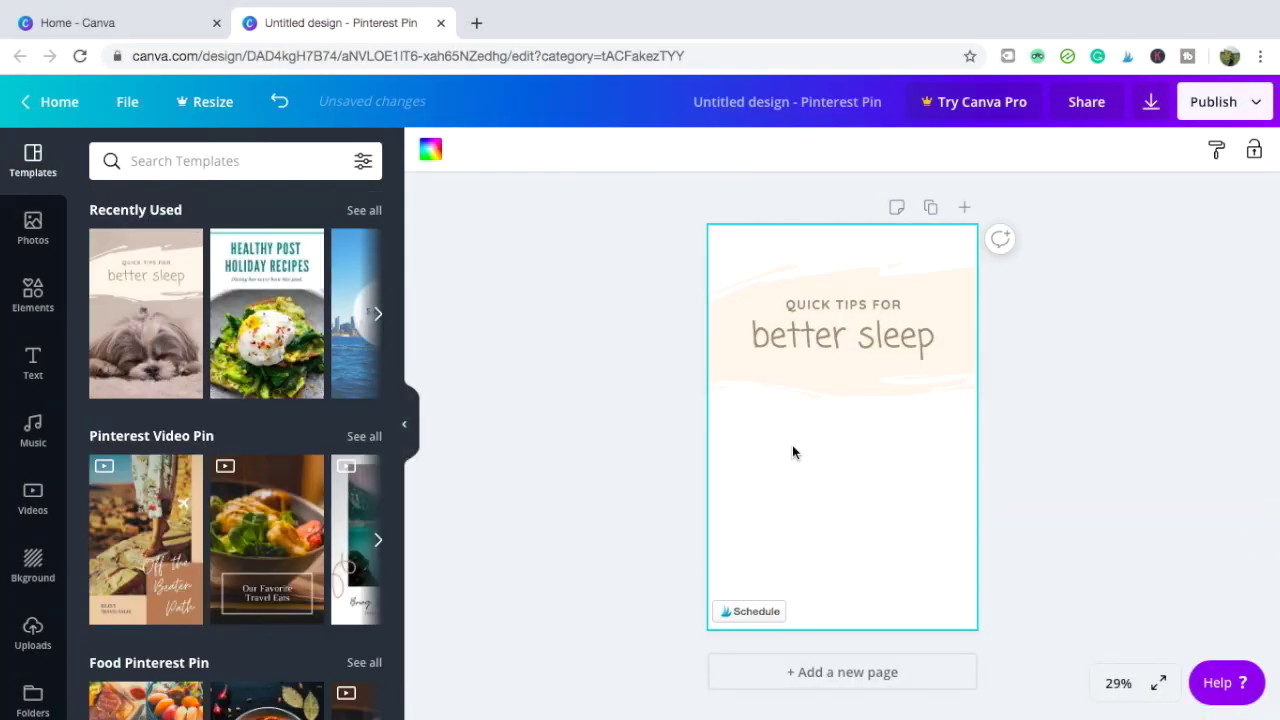
In the Canva Pinterest pin, fill the background with the uploaded rabbit and wooden hay feeder photo and recolor the brush-stroke banner bright green
click(33, 635)
click(157, 394)
click(886, 303)
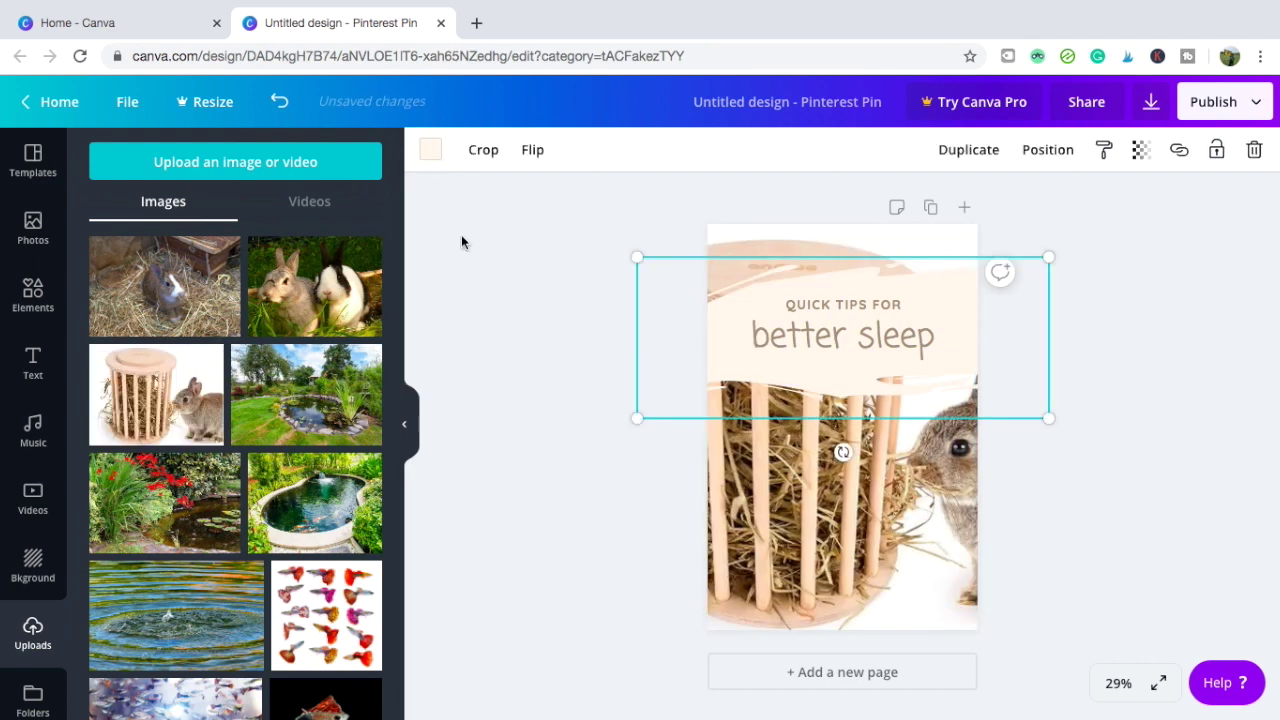
click(430, 149)
click(157, 654)
Replace the "better sleep" heading with "Best Hay Feeders 2020 Review" and center it on the green banner
click(813, 338)
double_click(813, 338)
key(ctrl+a)
text(Best Hay Feeders 2020 Review)
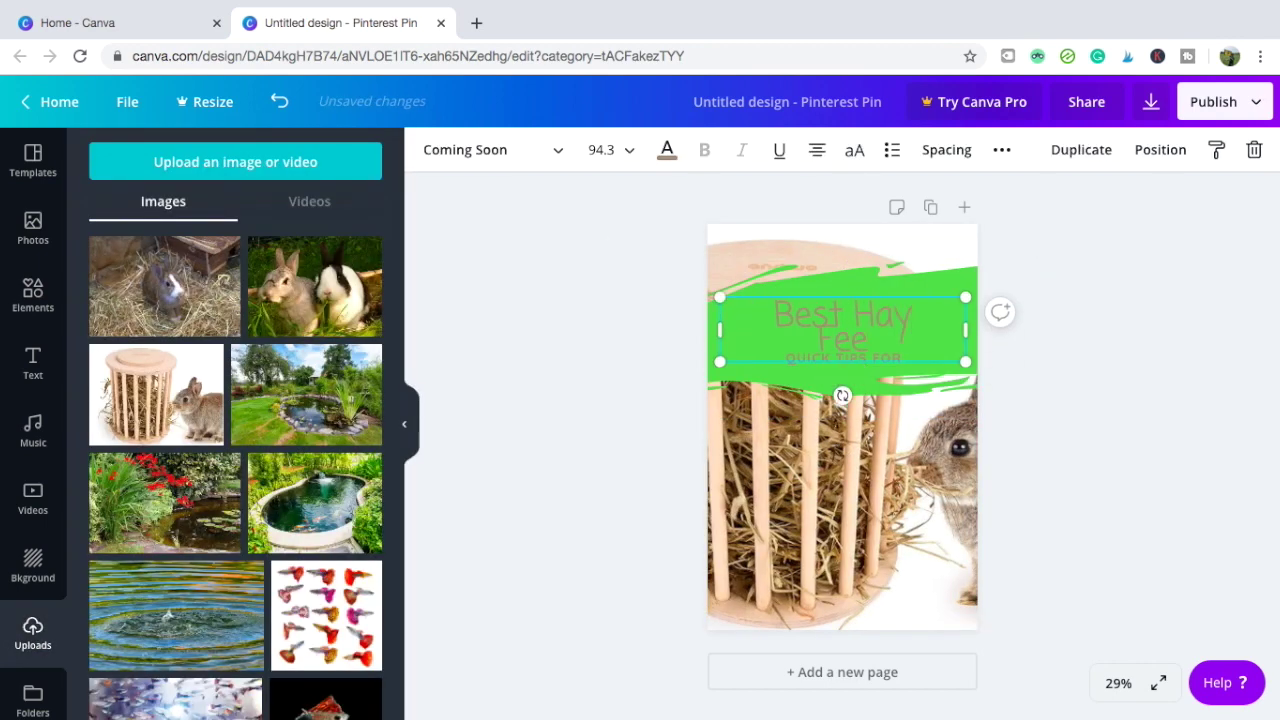
drag(933, 304, 843, 309)
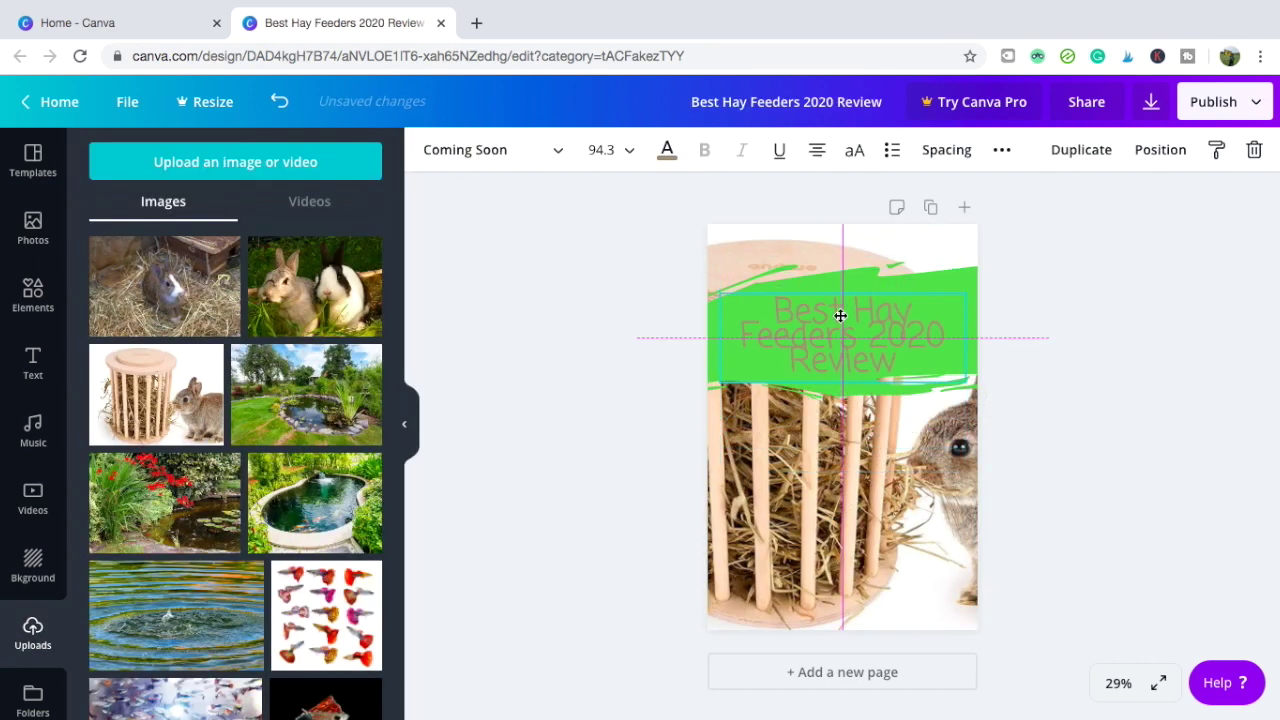
Change the pin title's font to Abhaya Libre and enlarge the text to size 104
click(490, 149)
click(164, 469)
drag(708, 262, 696, 285)
Make the green banner slightly transparent and color the title text dark brown from the photo colors
click(900, 385)
click(1137, 149)
click(830, 330)
click(667, 149)
click(361, 424)
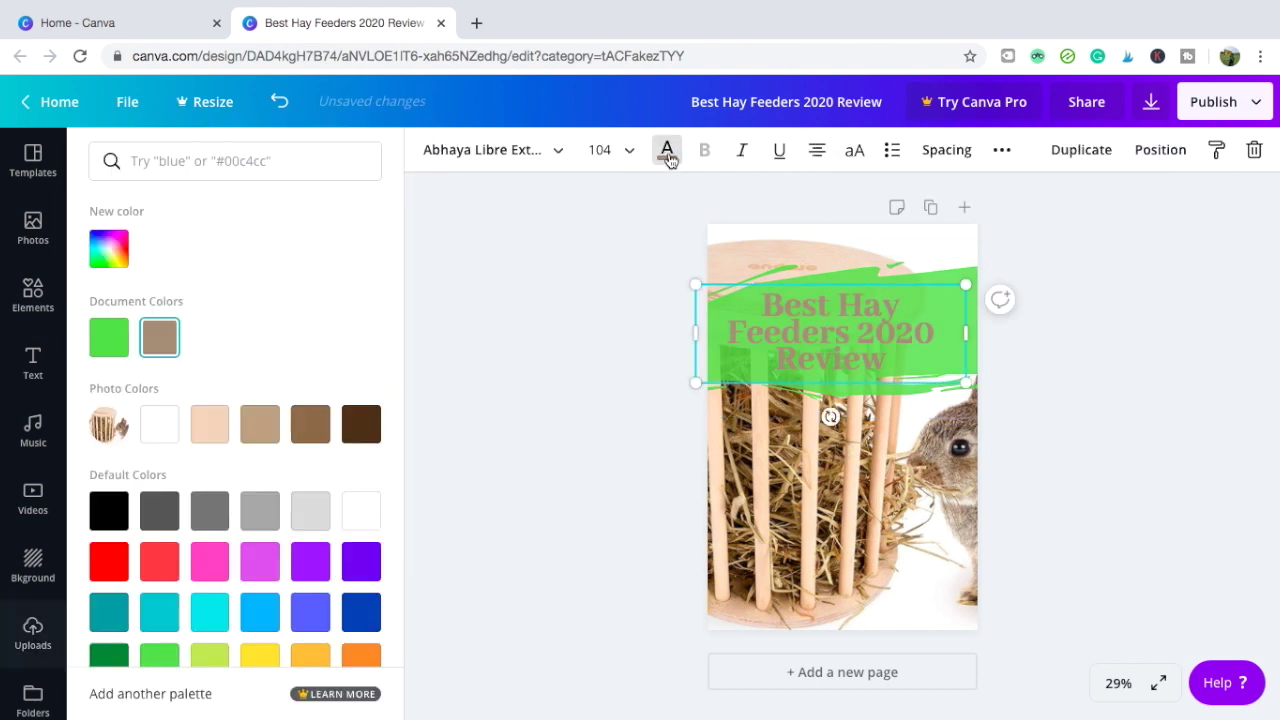
Reword the pin title to "Best Rabbit Hay Feeders 2020", adding "Rabbit" and removing "Review"
text(abbit)
key(ctrl+End)
key(BackSpace)
key(BackSpace)
key(BackSpace)
key(BackSpace)
key(BackSpace)
key(BackSpace)
key(BackSpace)
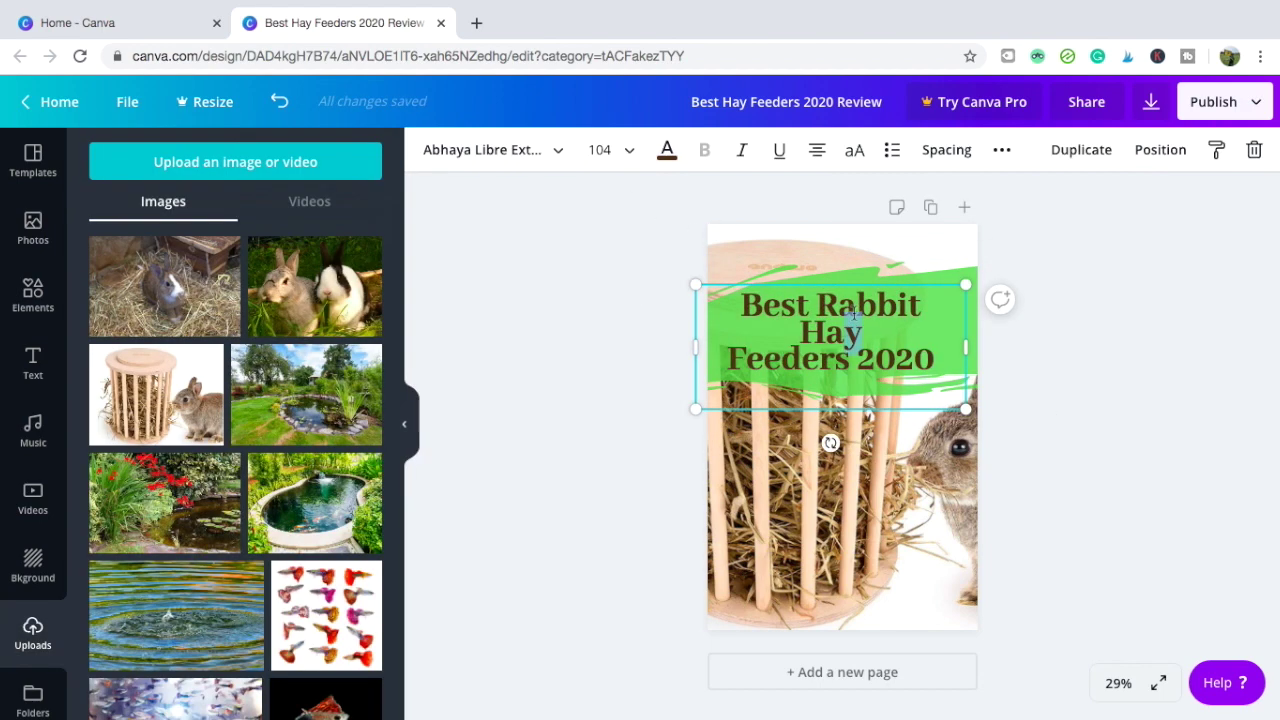
Enlarge the pin's title text and color the words "Hay Feeders" yellow
drag(701, 285, 654, 258)
drag(727, 337, 952, 337)
click(667, 149)
click(260, 655)
click(667, 149)
Set the green banner's transparency to 91 and add the website text "hutchandcage.com" centered at the pin's bottom edge
click(960, 272)
click(1137, 149)
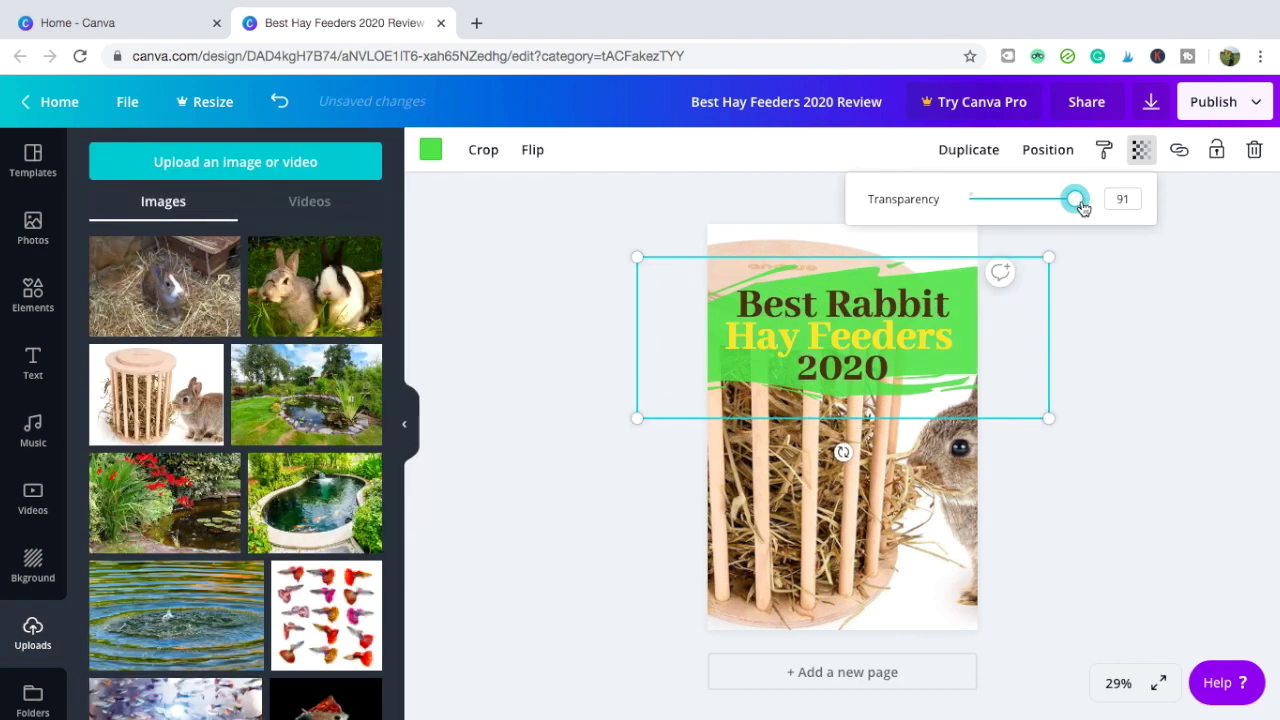
click(33, 362)
key(ctrl+v)
drag(843, 427, 843, 622)
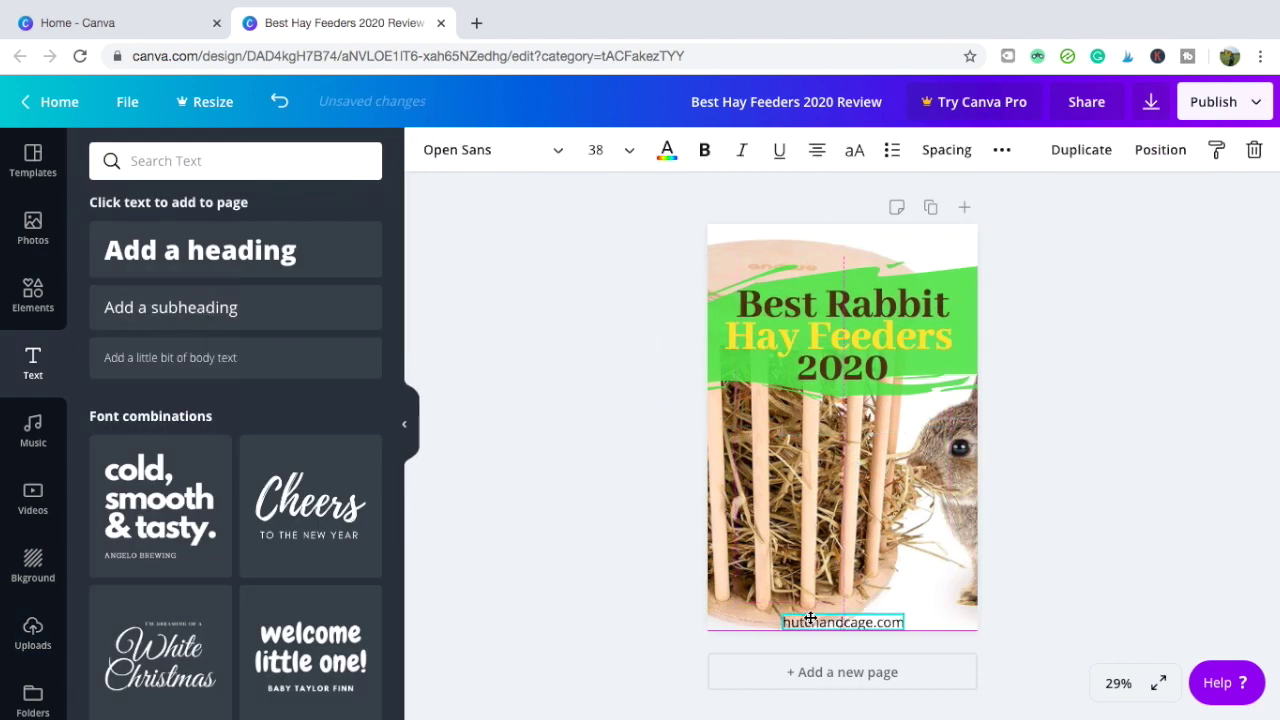
Download the finished pin as an image and create a new blank design measuring 1000 × 500 px
click(1151, 101)
click(1091, 425)
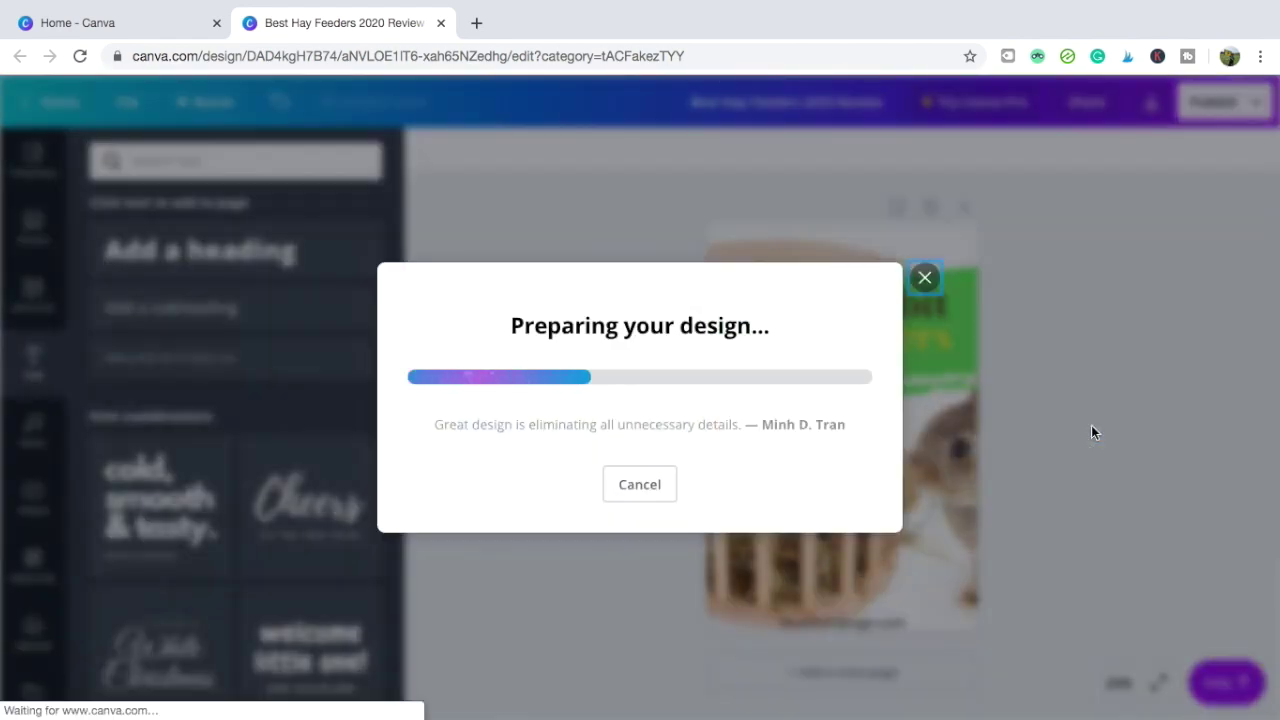
click(59, 101)
click(104, 198)
text(1000)
key(Tab)
text(500)
click(190, 421)
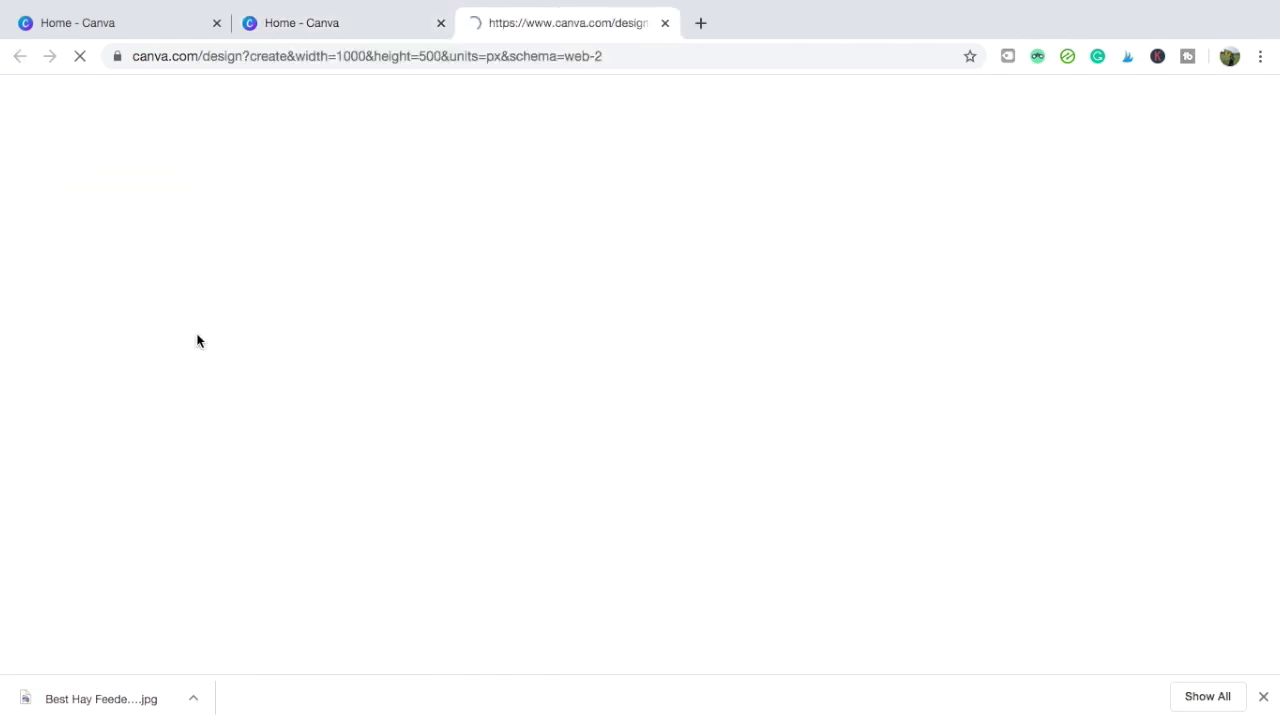
Place the uploaded rabbit and hay feeder photo on the right half of the design and add a circle on the left
click(33, 633)
drag(158, 341, 900, 330)
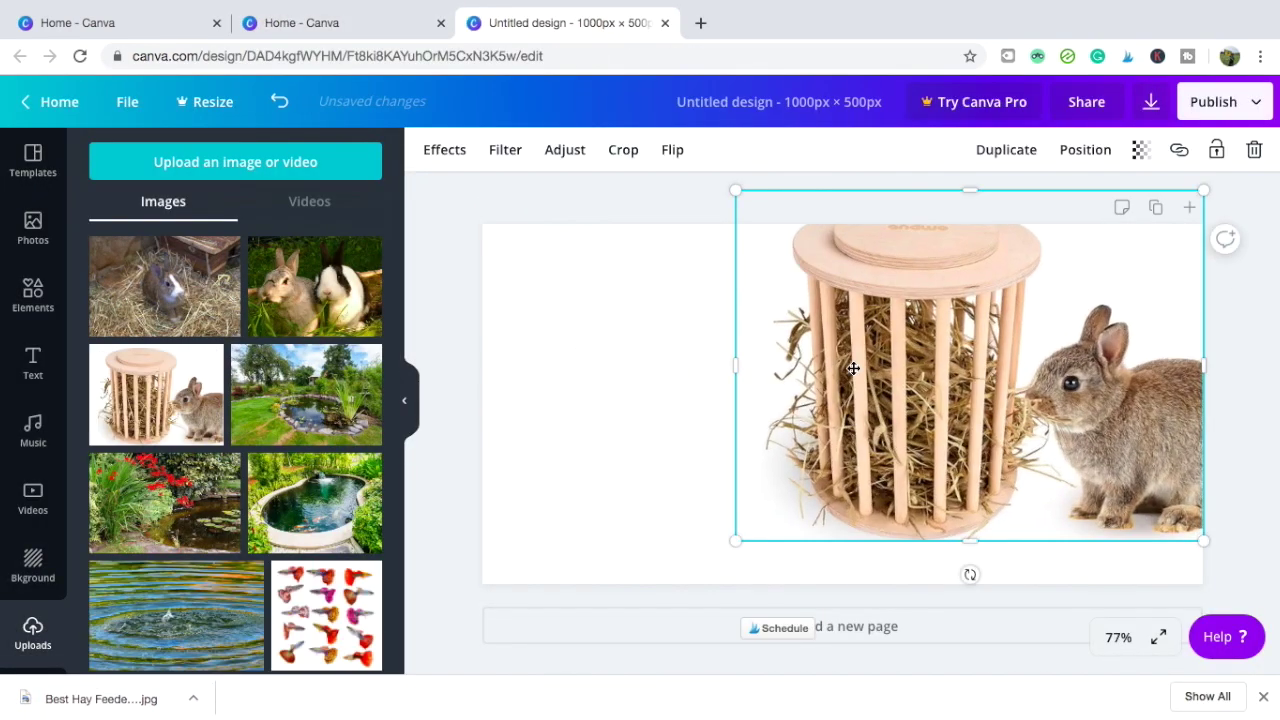
click(33, 295)
click(142, 283)
Add the heading "Best Rabbit Hay Feeders 2020" over the circle and change it to the serif font used on the pin
click(33, 362)
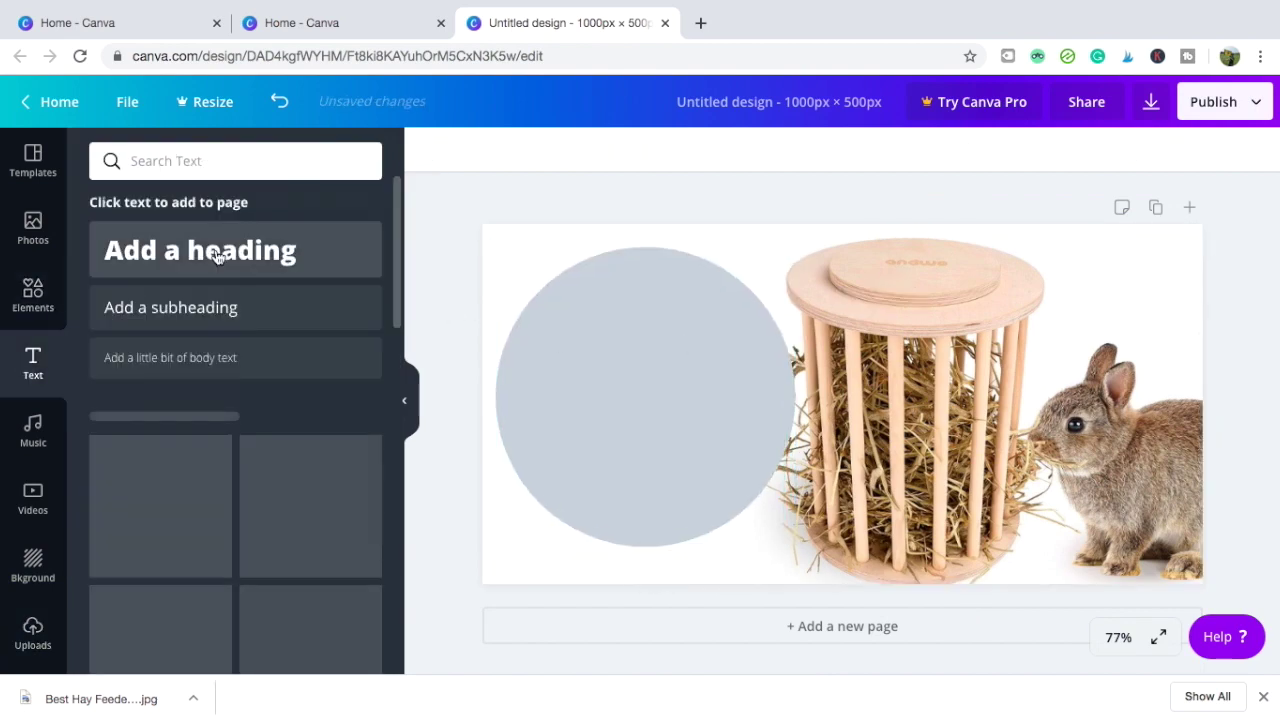
click(217, 251)
text(Best Rabbit Hay Feeders 2020)
drag(842, 460, 630, 467)
click(483, 150)
click(163, 466)
click(640, 510)
Color the circle light peach from the photo colors and make the words "Hay Feeders" green
click(608, 289)
click(430, 149)
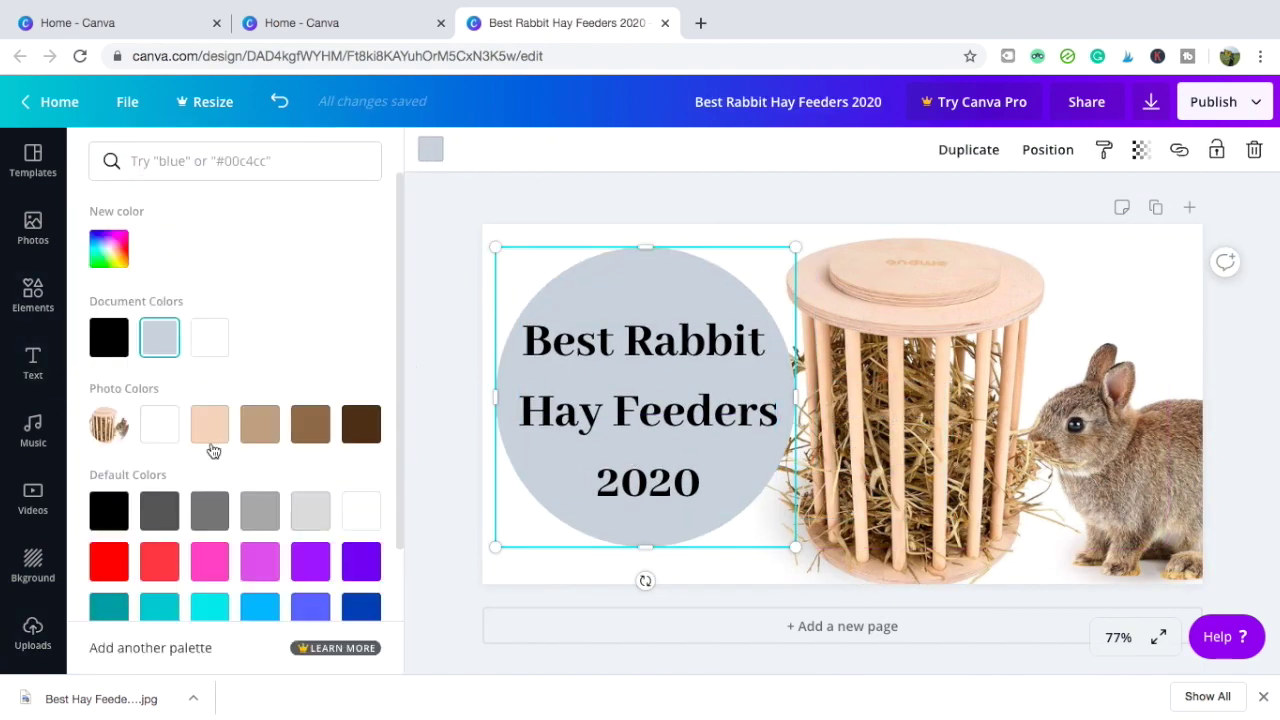
click(209, 423)
click(647, 410)
drag(520, 410, 778, 410)
click(667, 150)
scroll(217, 517, down, 1)
click(109, 580)
Shift the hay feeder photo slightly upward and set the peach circle's transparency to 80
click(763, 239)
click(708, 197)
drag(1000, 260, 1002, 251)
click(1047, 149)
click(700, 290)
click(1139, 149)
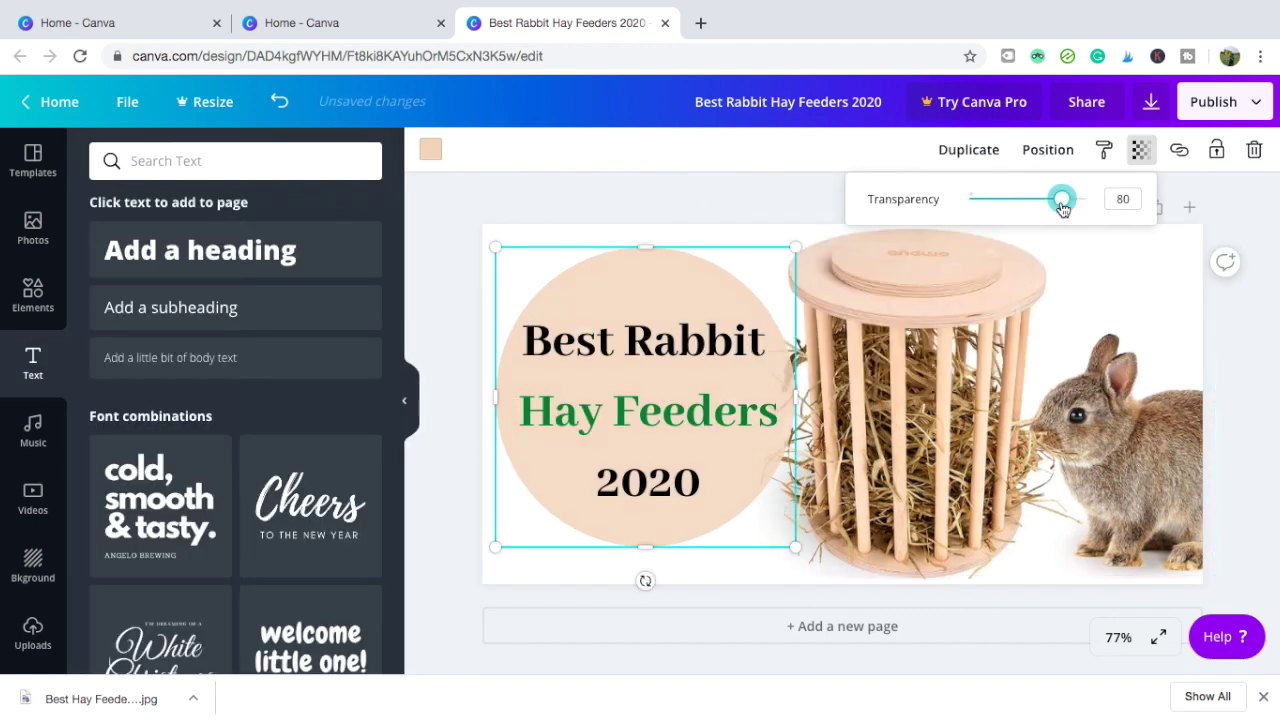
Add the website text "Hutchandcage.com" in the lower-left corner of the design beneath the circle
click(271, 313)
text(Hutchandcage)
click(719, 358)
drag(843, 403, 548, 571)
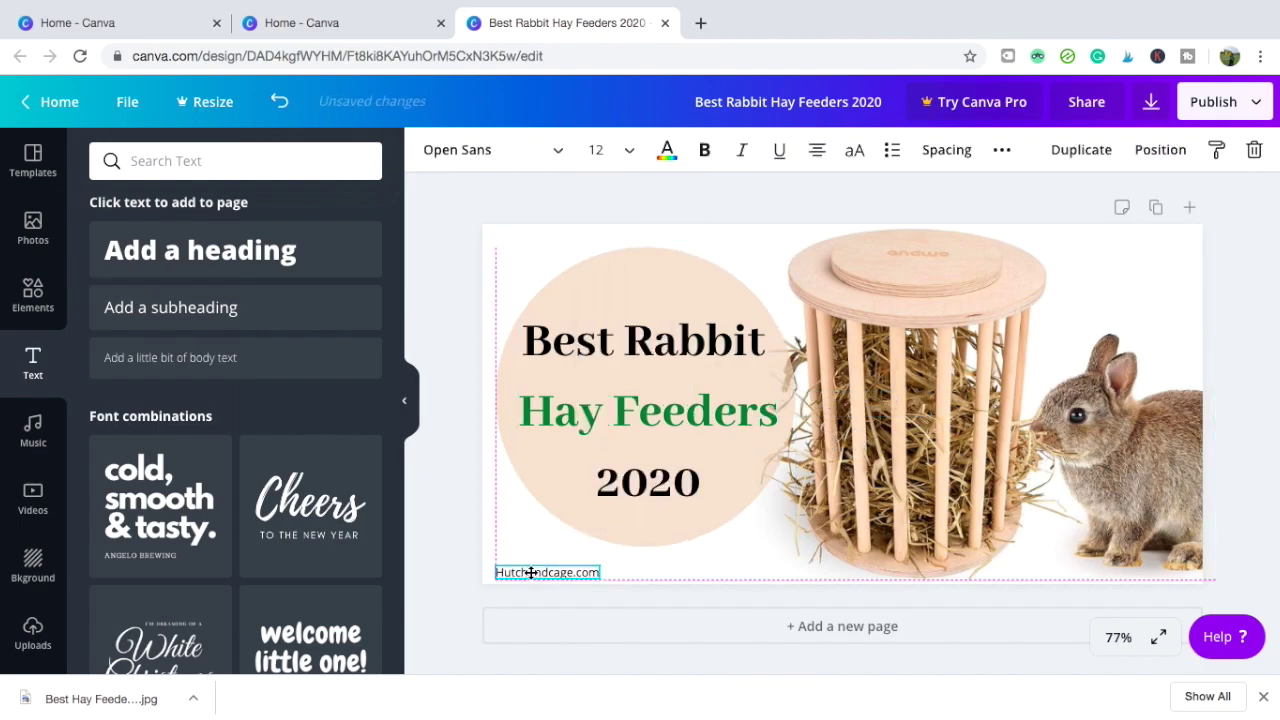
Download the finished 1000 × 500 px hay feeder banner as an image
click(1151, 101)
click(1130, 200)
click(1030, 286)
click(1097, 417)
right_click(934, 688)
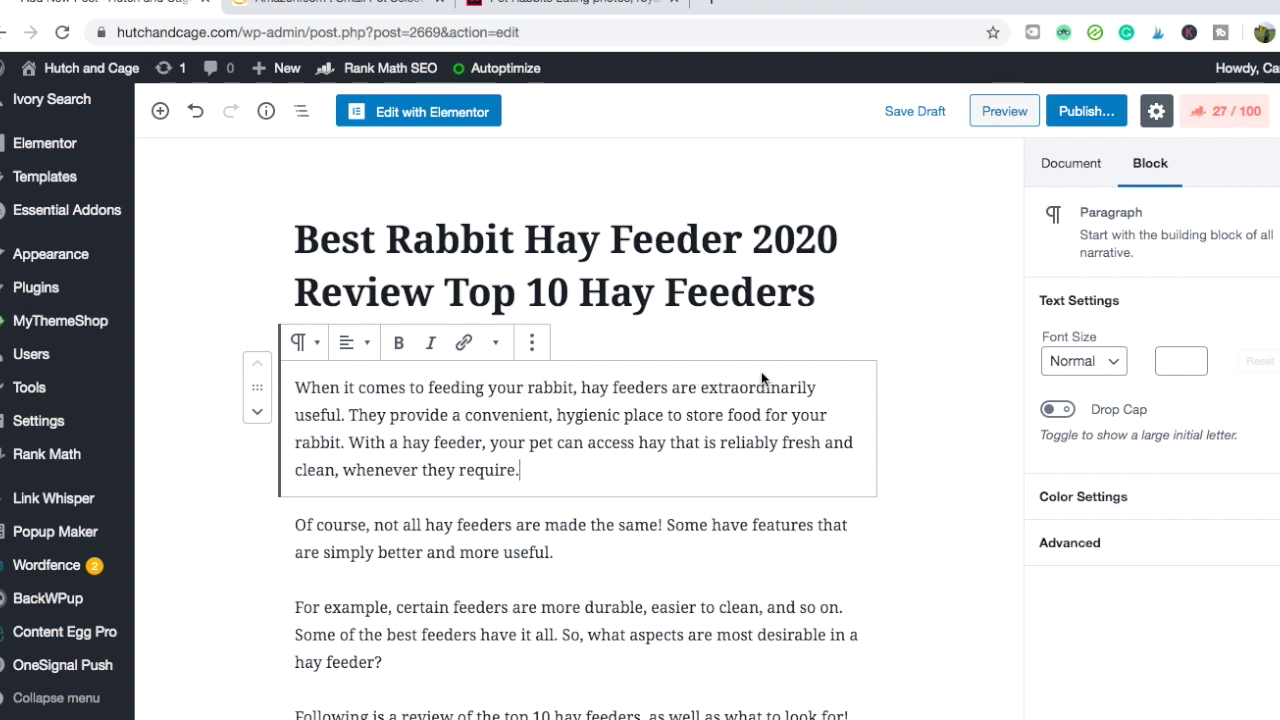
In the WordPress post, set Best-Rabbit-Hay-Feeders-2020-Guide.jpg from the media library as the featured image
click(760, 297)
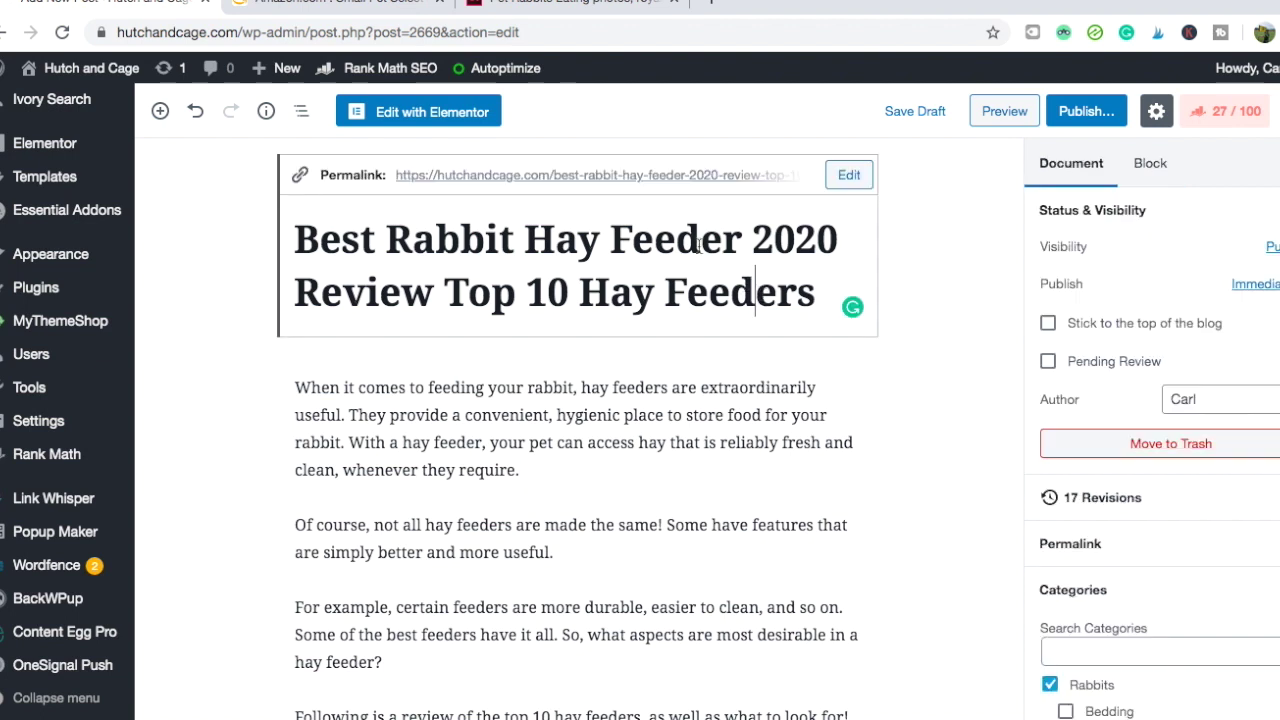
scroll(1115, 545, down, 6)
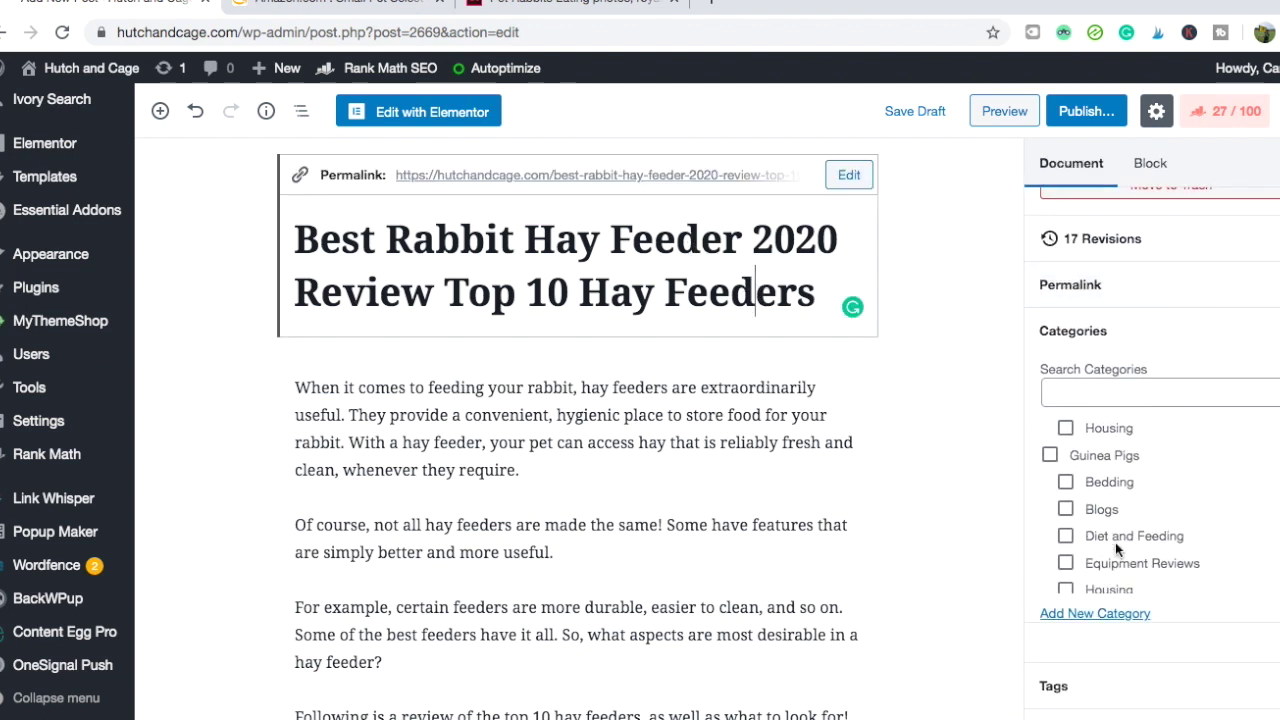
scroll(1115, 542, down, 4)
click(1104, 422)
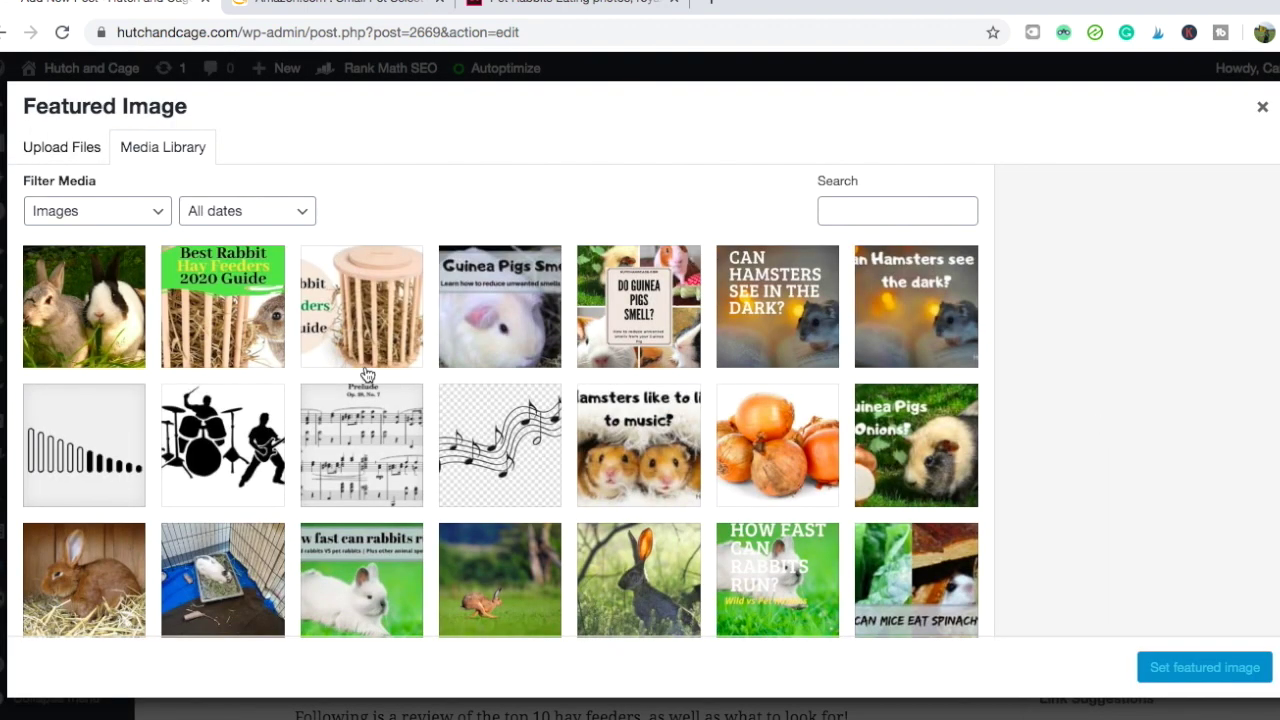
click(350, 311)
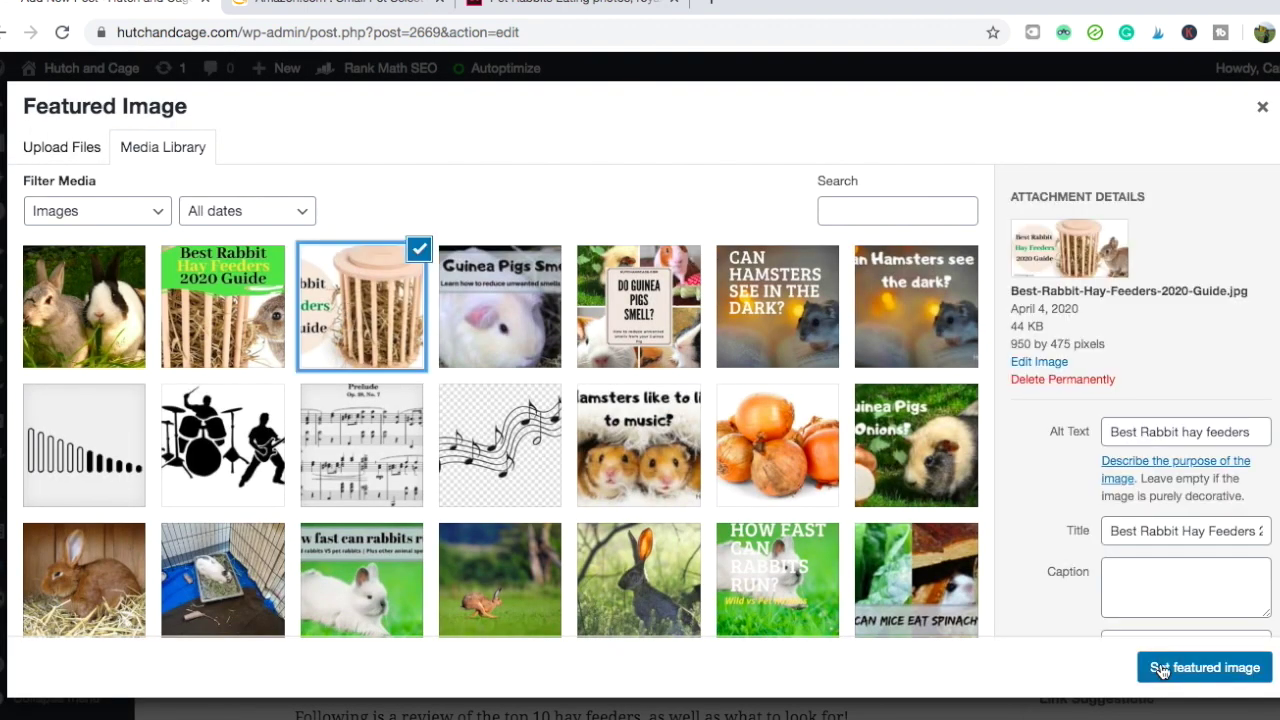
scroll(1163, 530, down, 3)
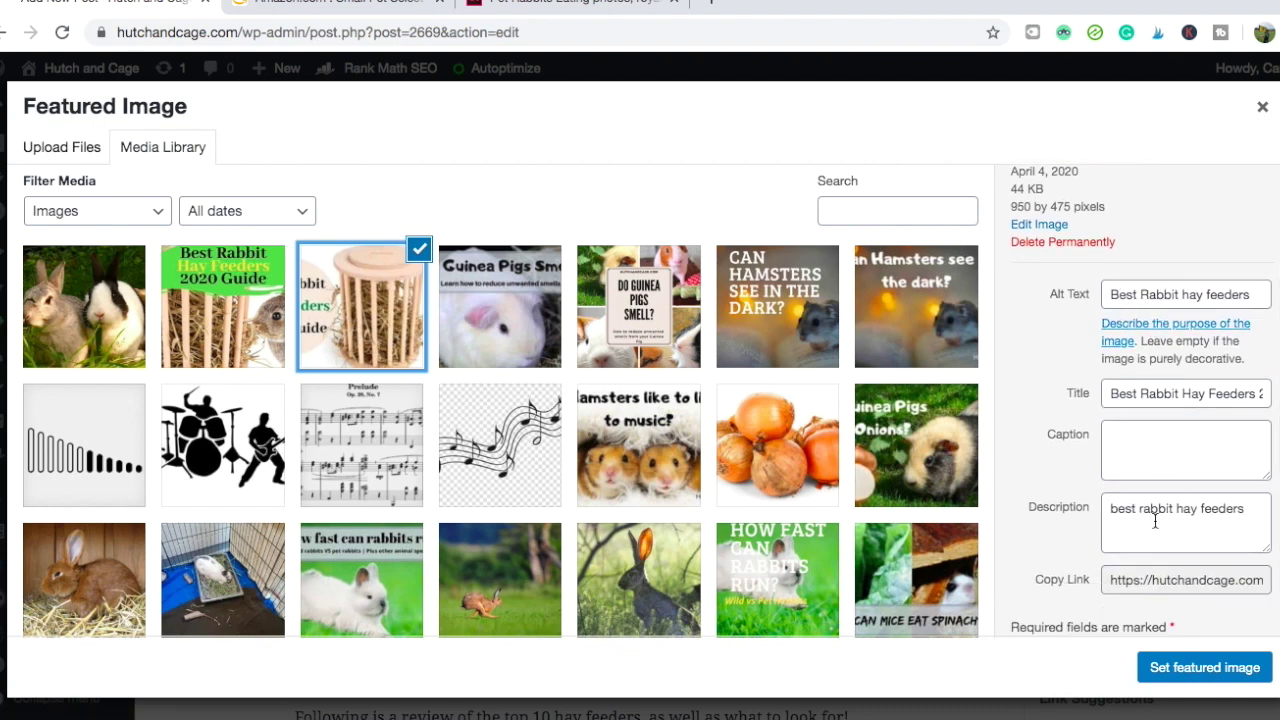
click(1195, 667)
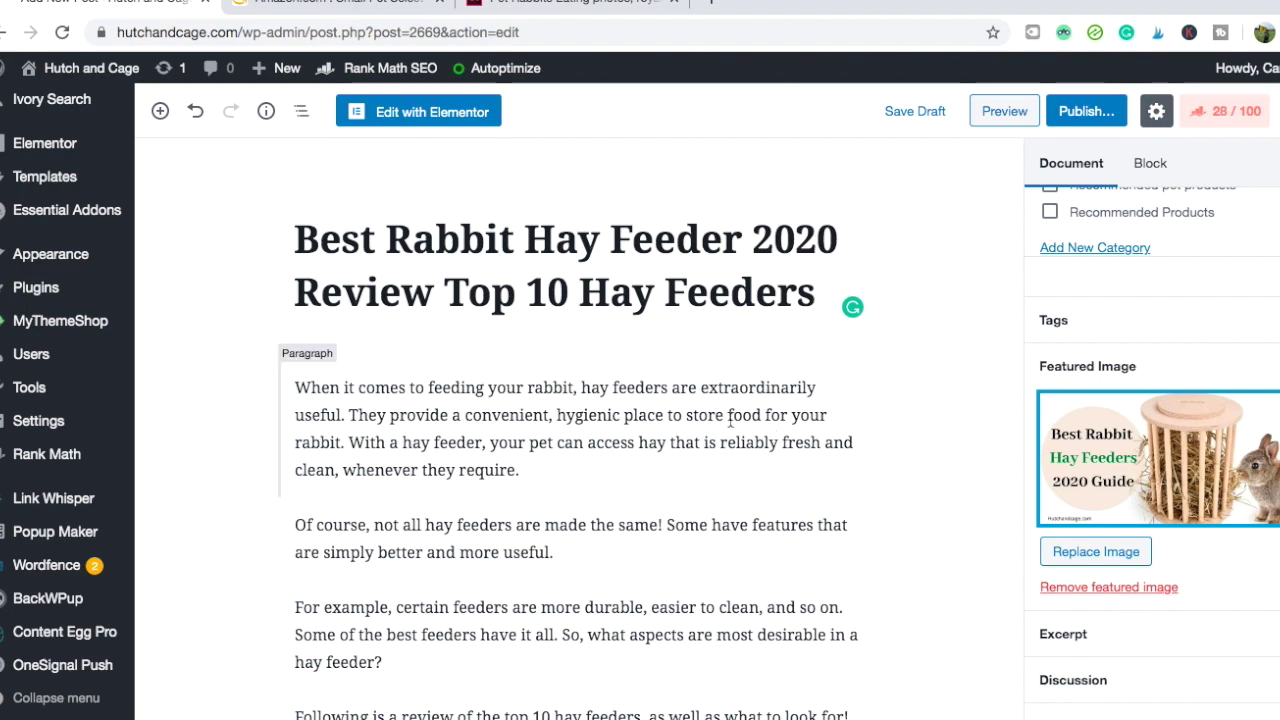
Insert an image block above the "Easy to Remove and Clean" heading and choose Best-Rabbit-Hay-Feeders-2020.jpg from the media library
scroll(600, 435, down, 15)
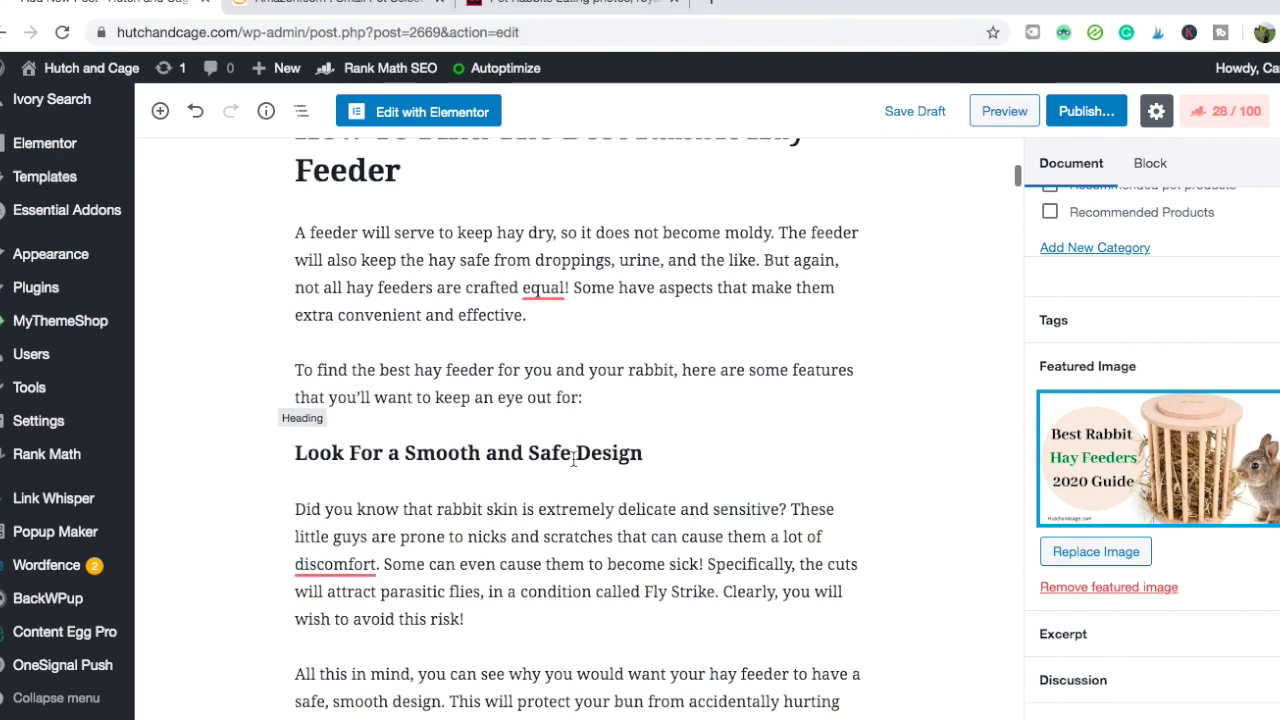
scroll(574, 458, down, 2)
click(578, 432)
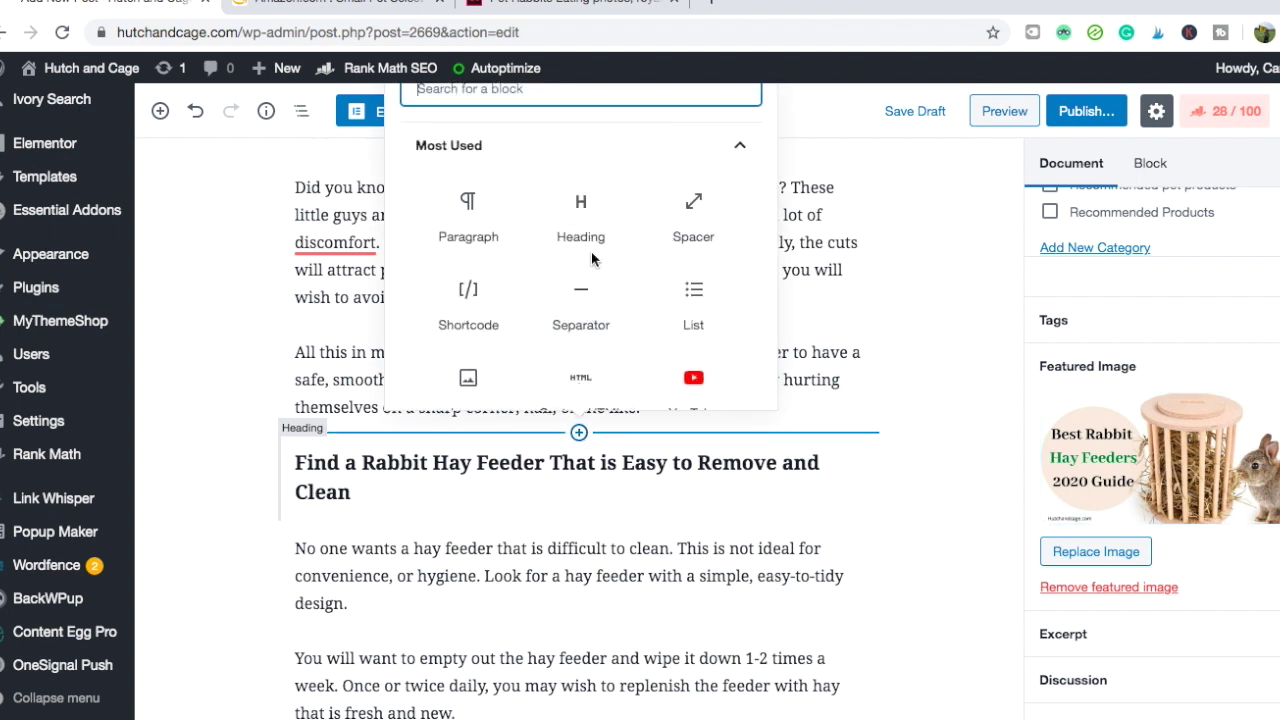
click(468, 377)
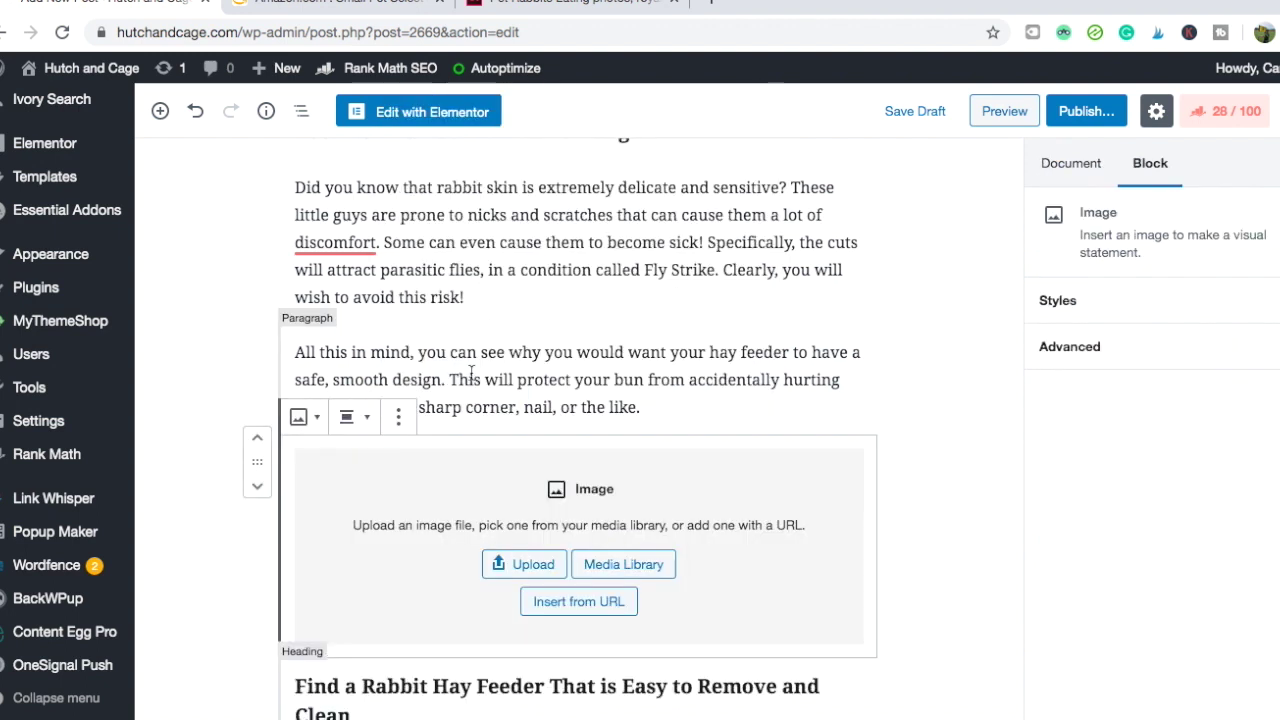
click(606, 566)
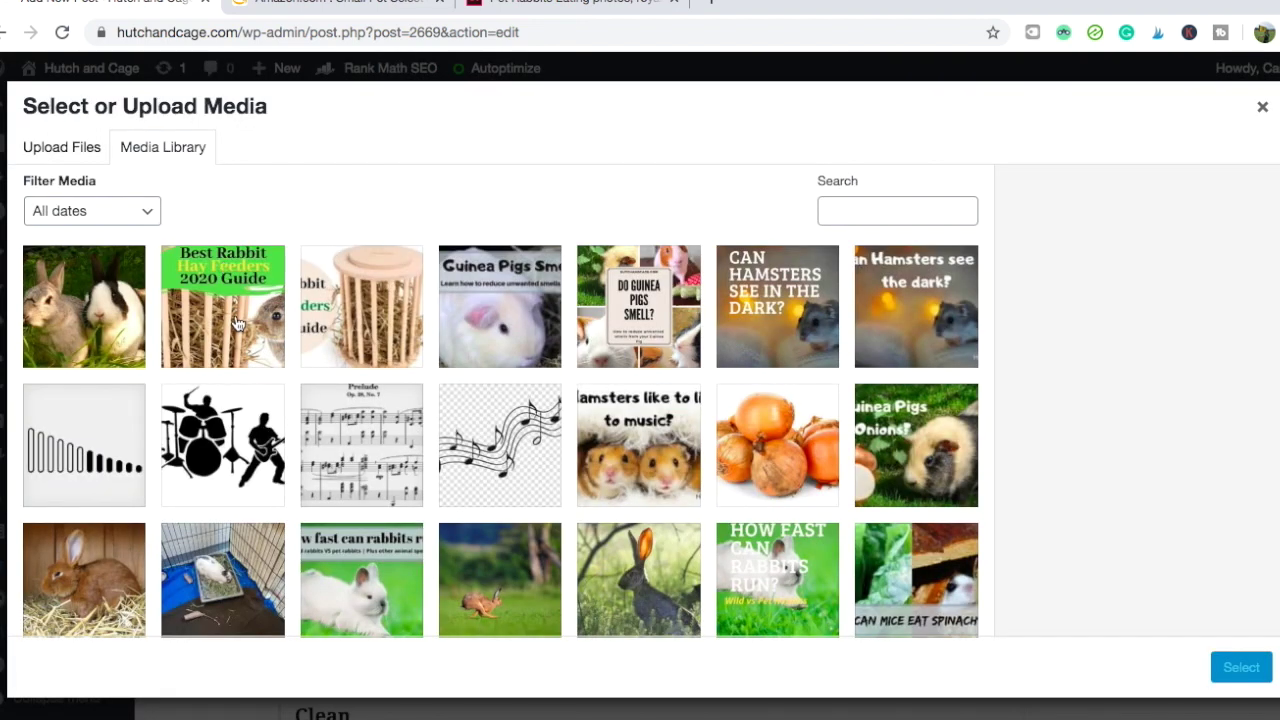
click(237, 320)
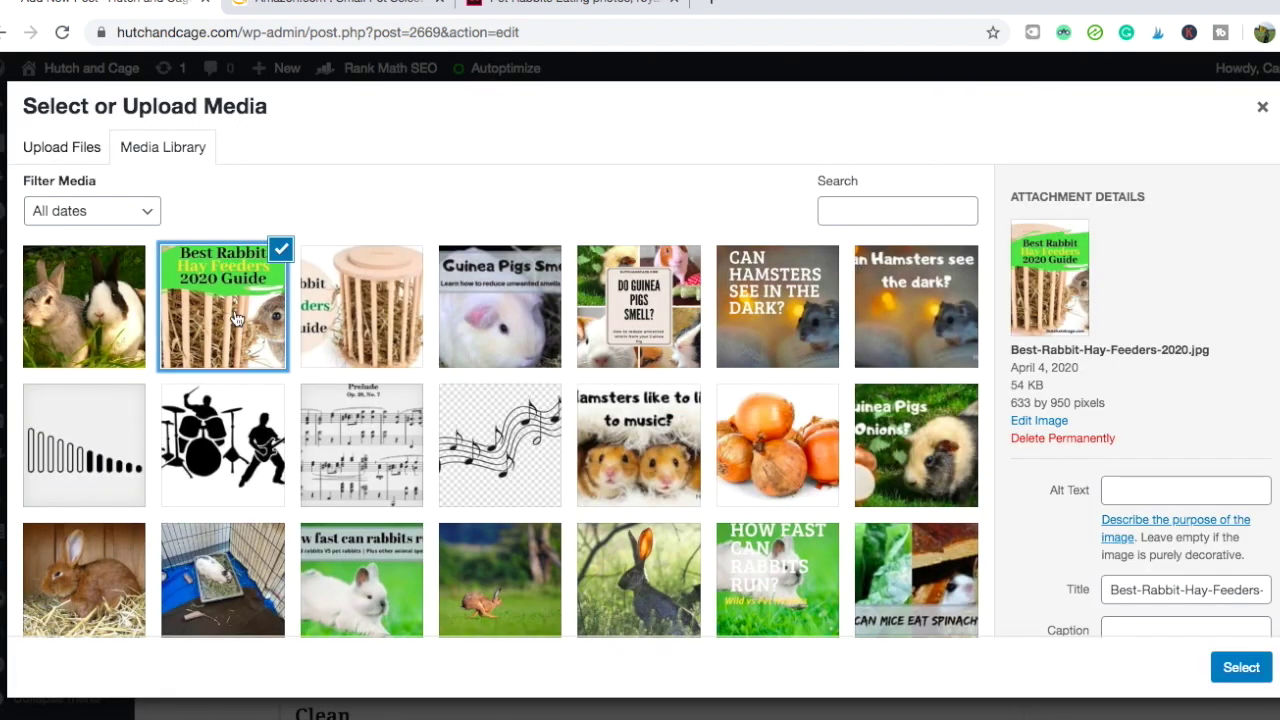
Give the pin image the alt text "rabbit hay feeder" and description "best rabbit hay feeders 2020", and insert it into the post
click(1109, 497)
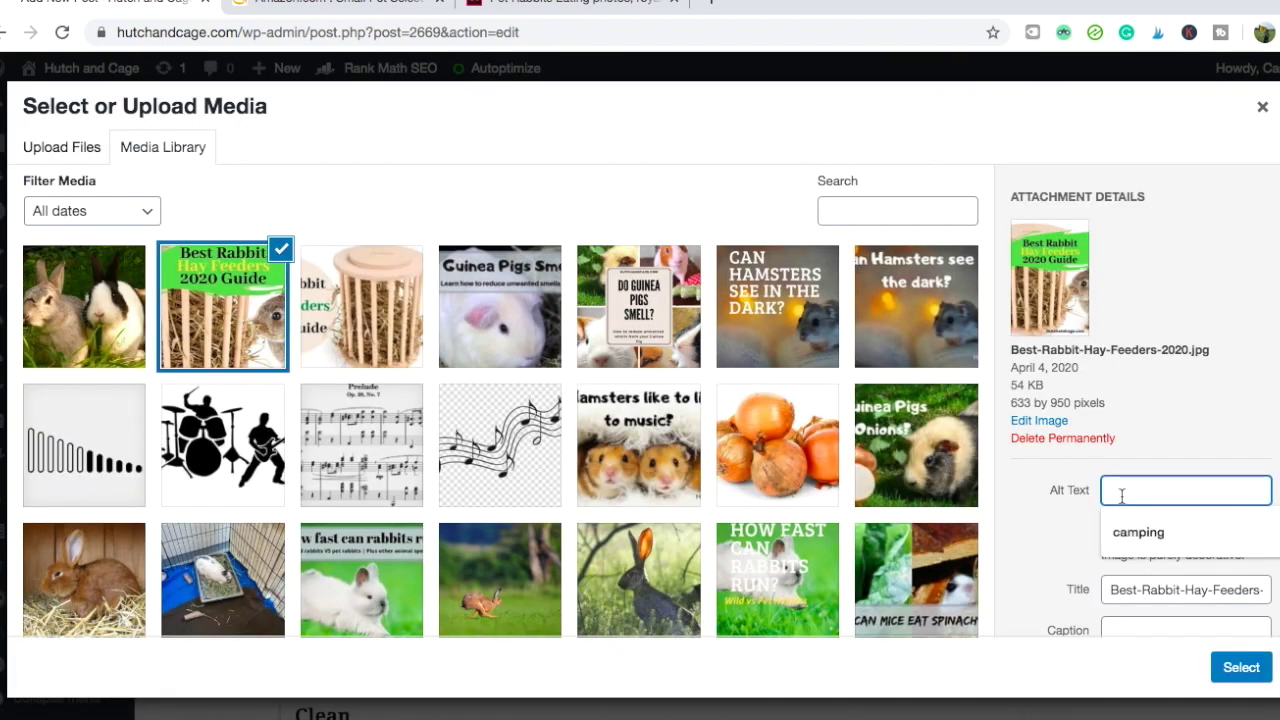
text(rabbit hay feeder)
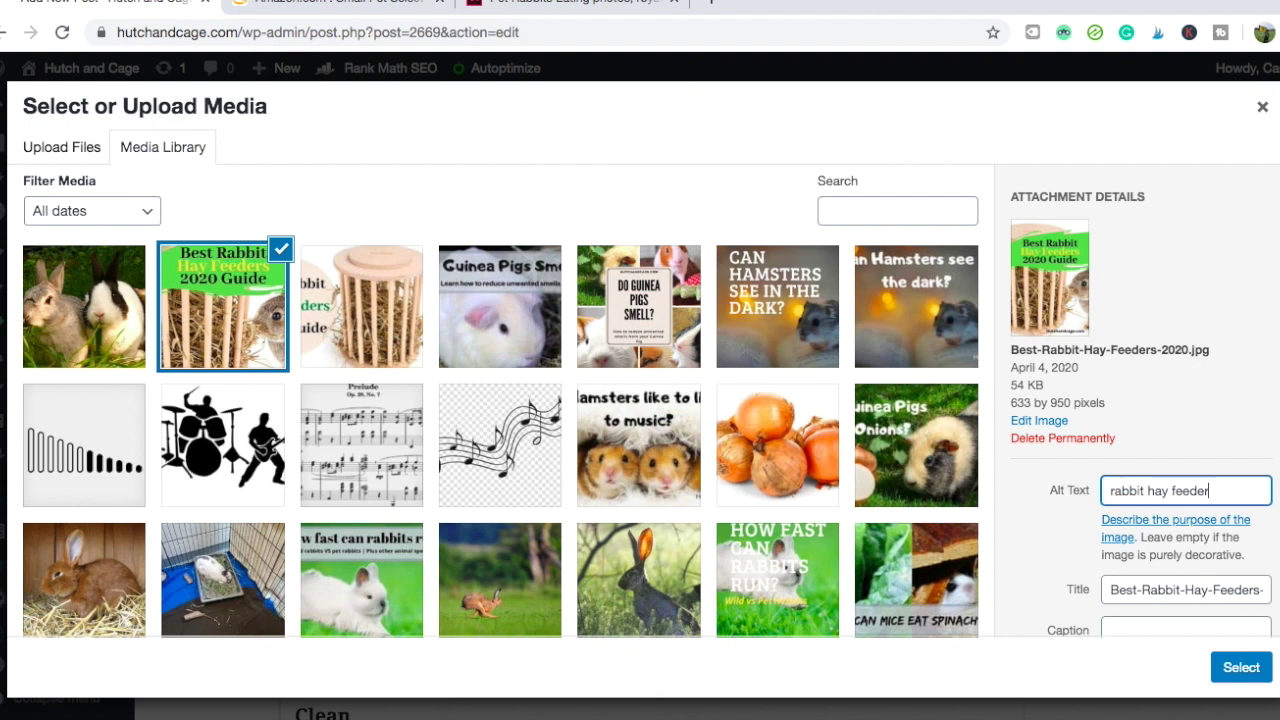
scroll(1210, 564, down, 5)
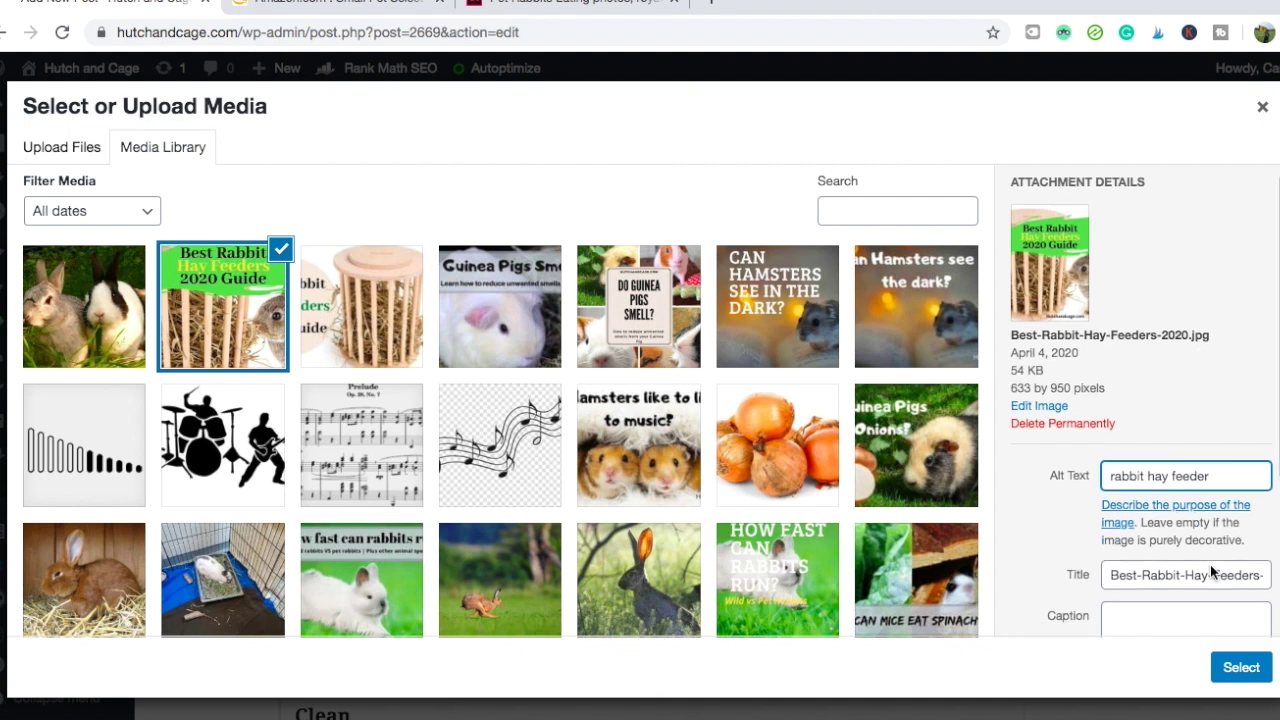
click(1143, 455)
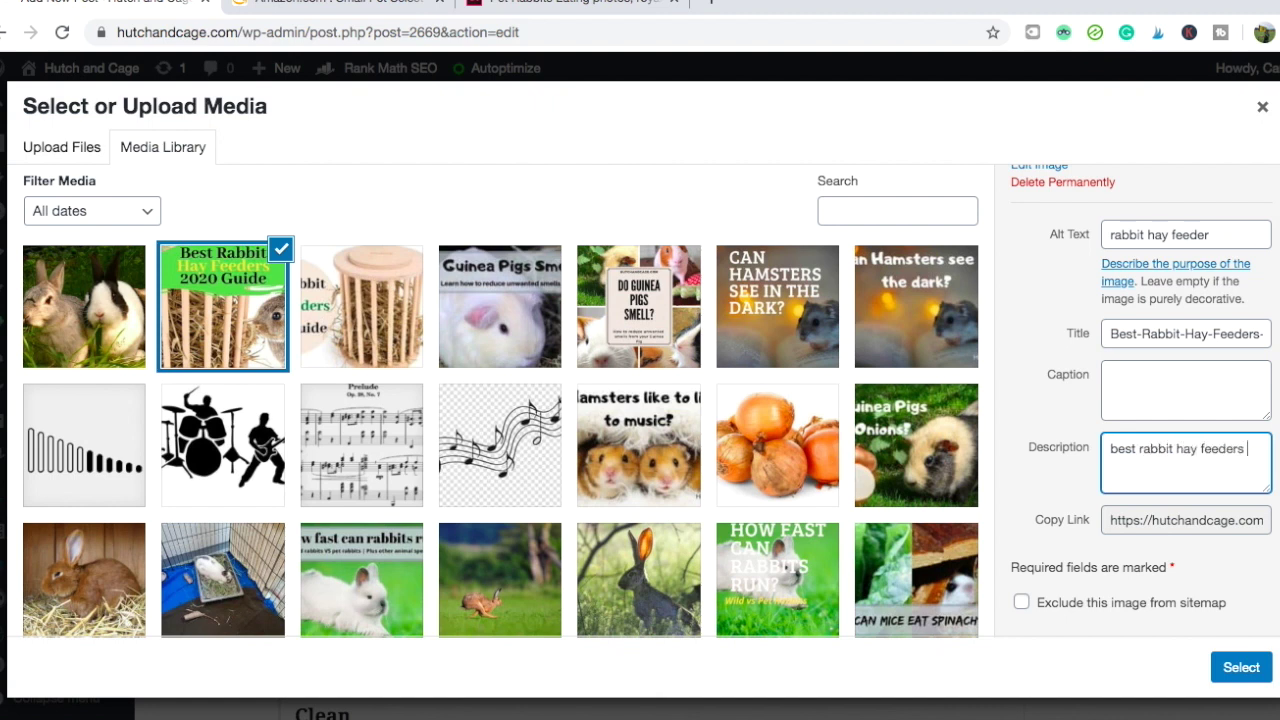
click(1250, 668)
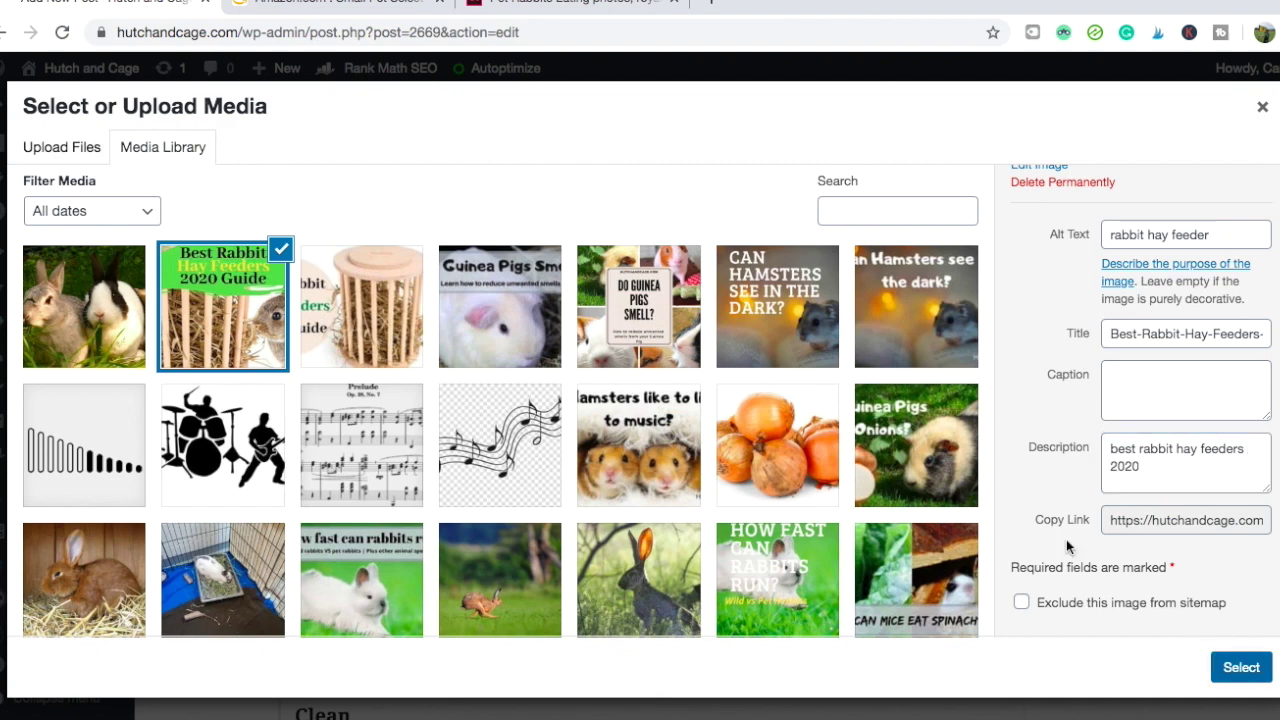
Center the pin image in the post and scale it to 50%
click(357, 419)
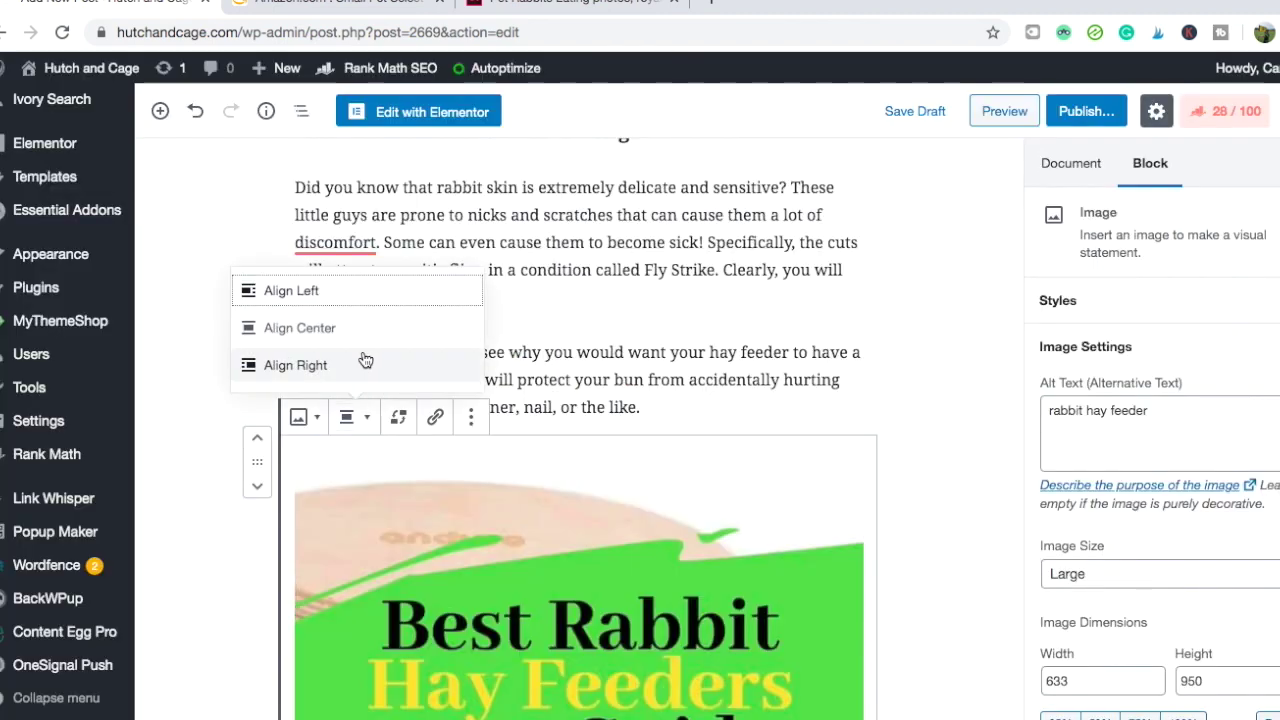
click(360, 255)
scroll(618, 341, down, 3)
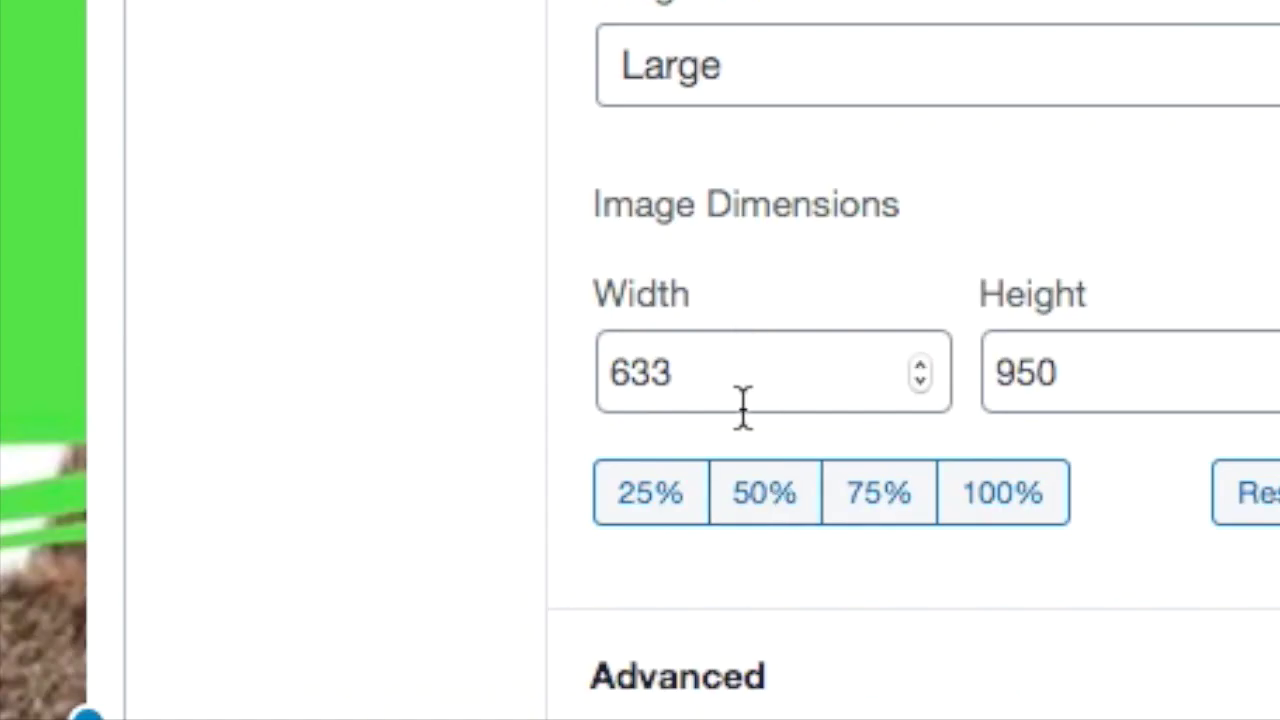
click(762, 505)
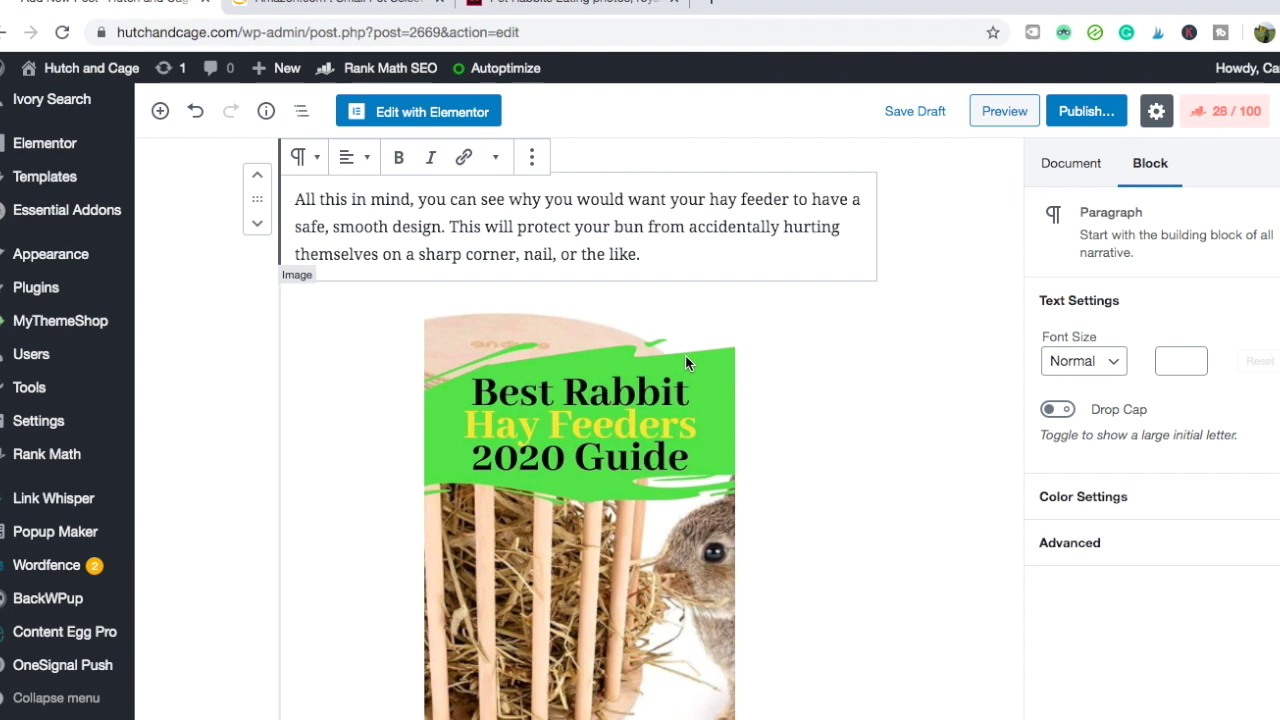
Save the draft and preview the post, checking the featured banner, product list and pin image
scroll(685, 362, down, 5)
click(903, 111)
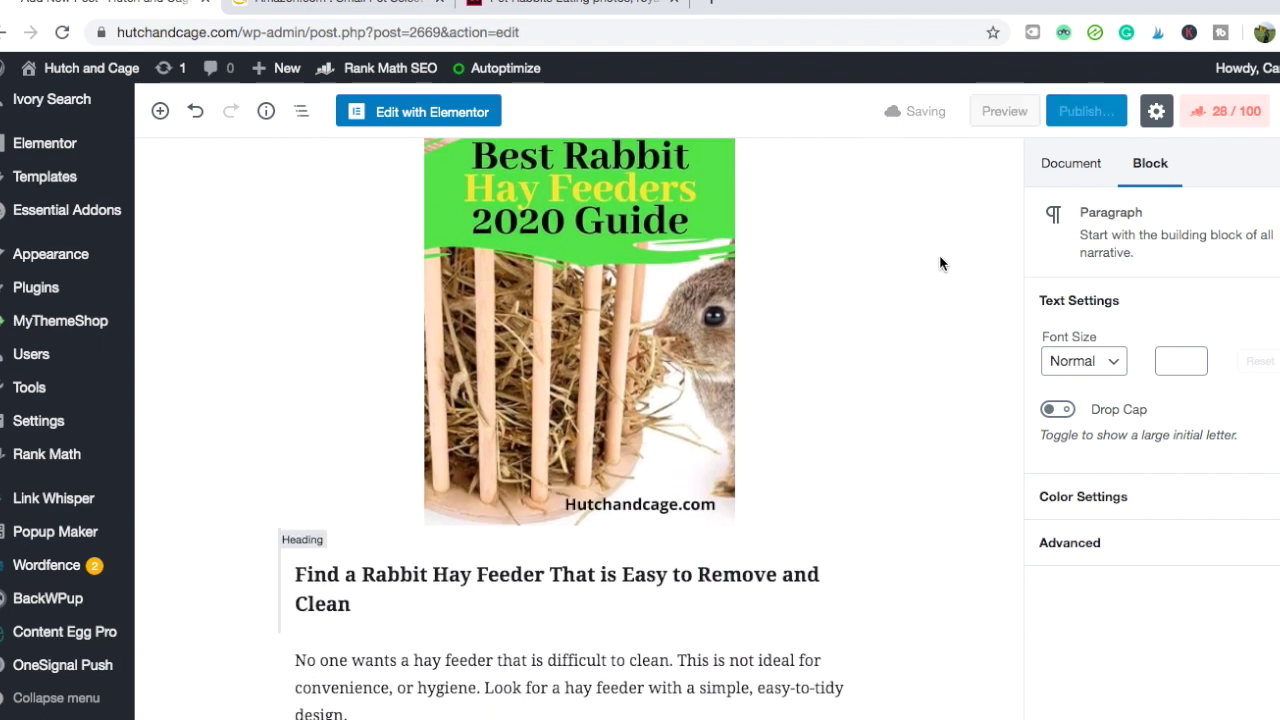
click(1001, 112)
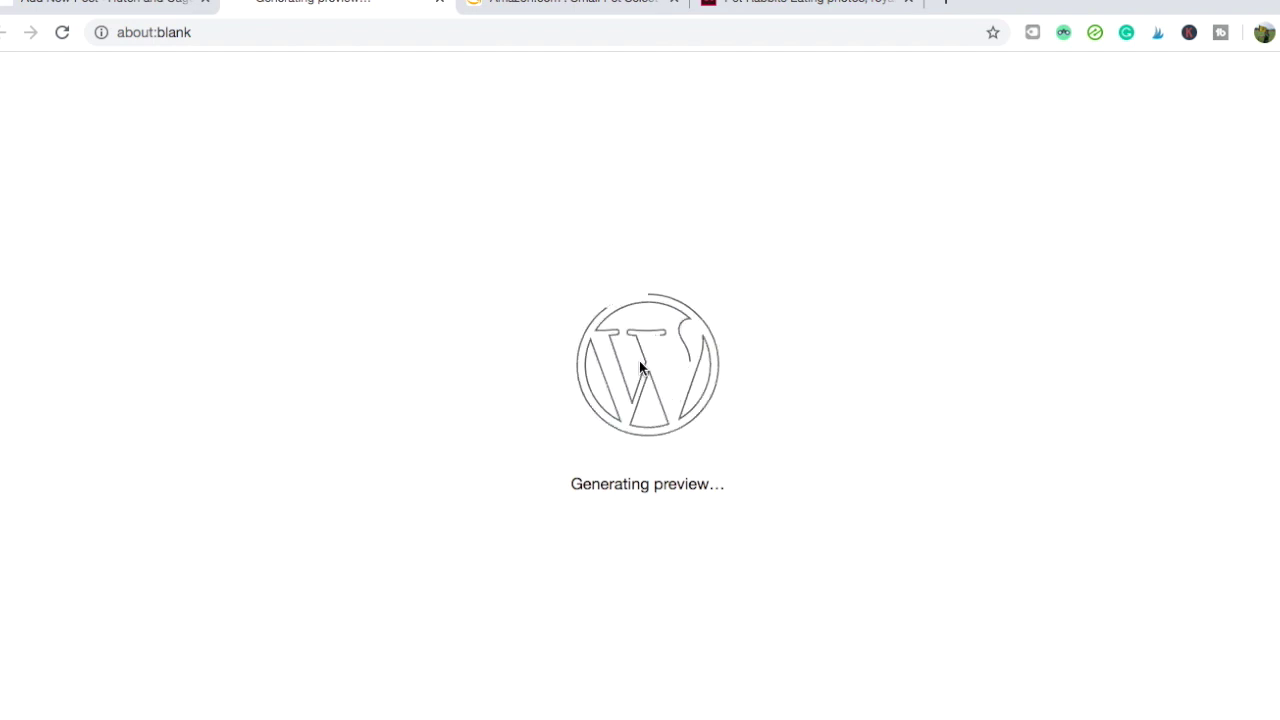
scroll(639, 368, down, 1)
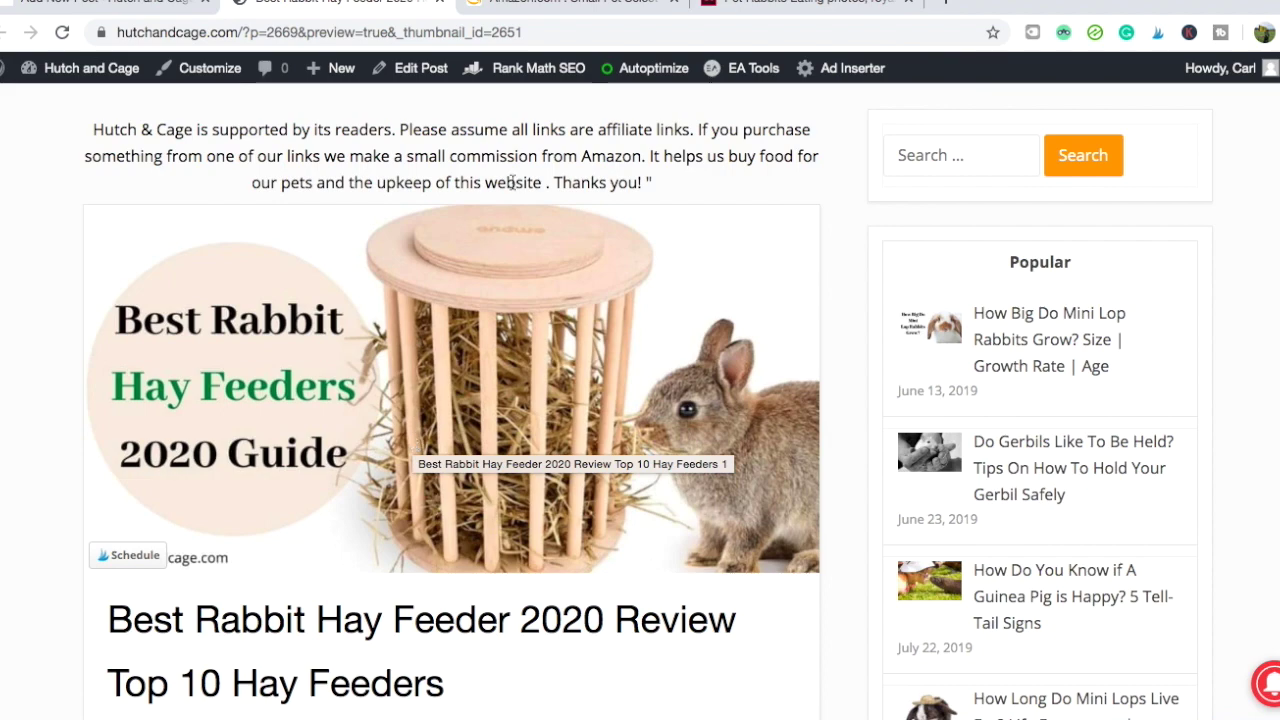
scroll(506, 261, down, 1)
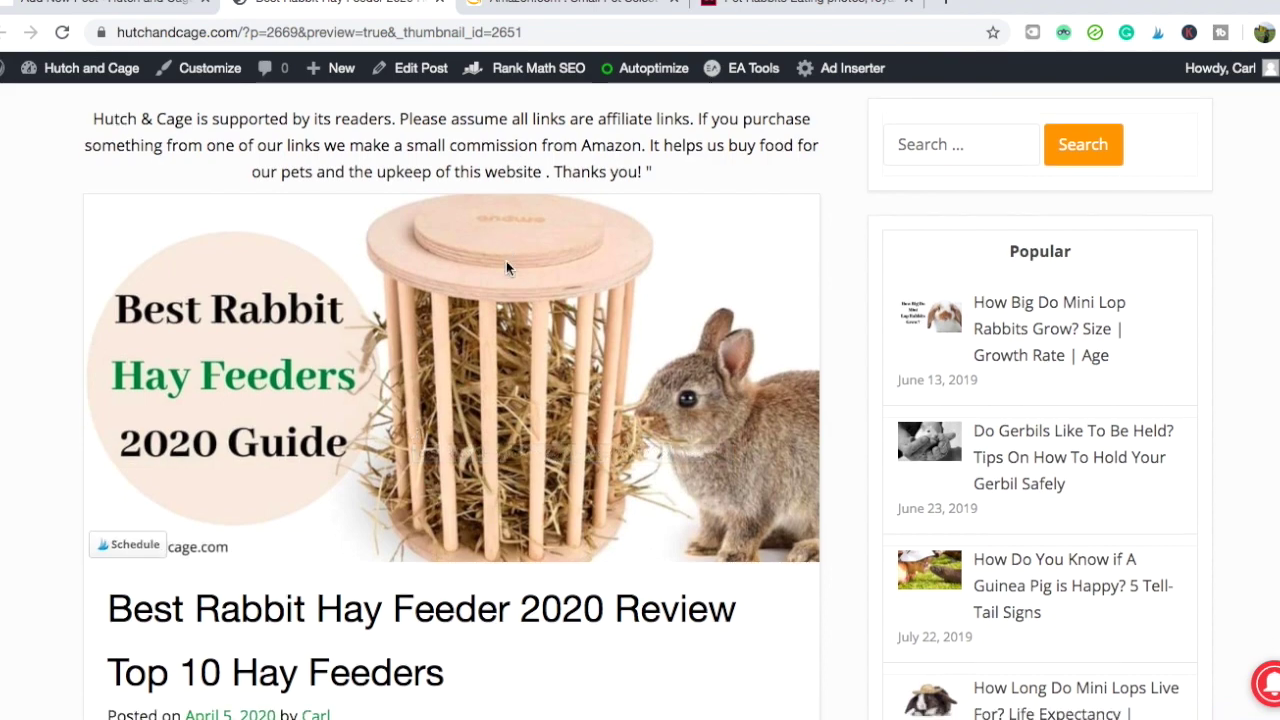
scroll(506, 268, down, 8)
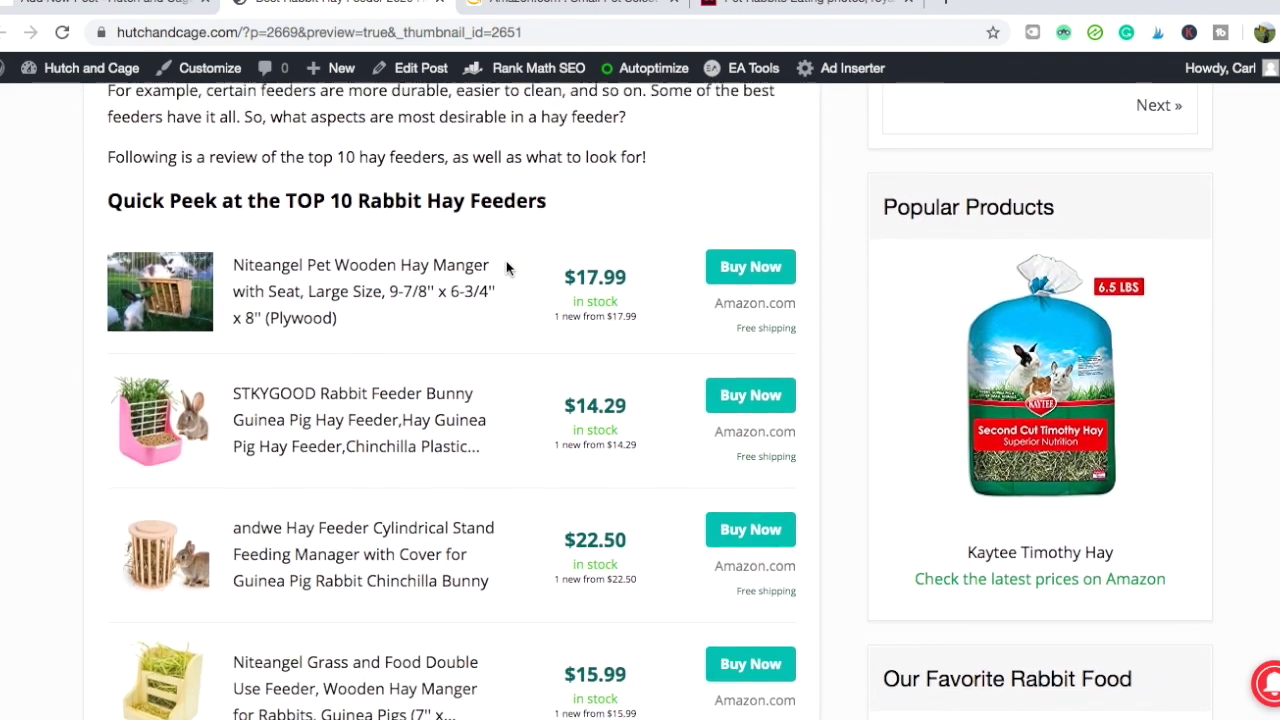
scroll(506, 268, down, 15)
scroll(506, 268, down, 15)
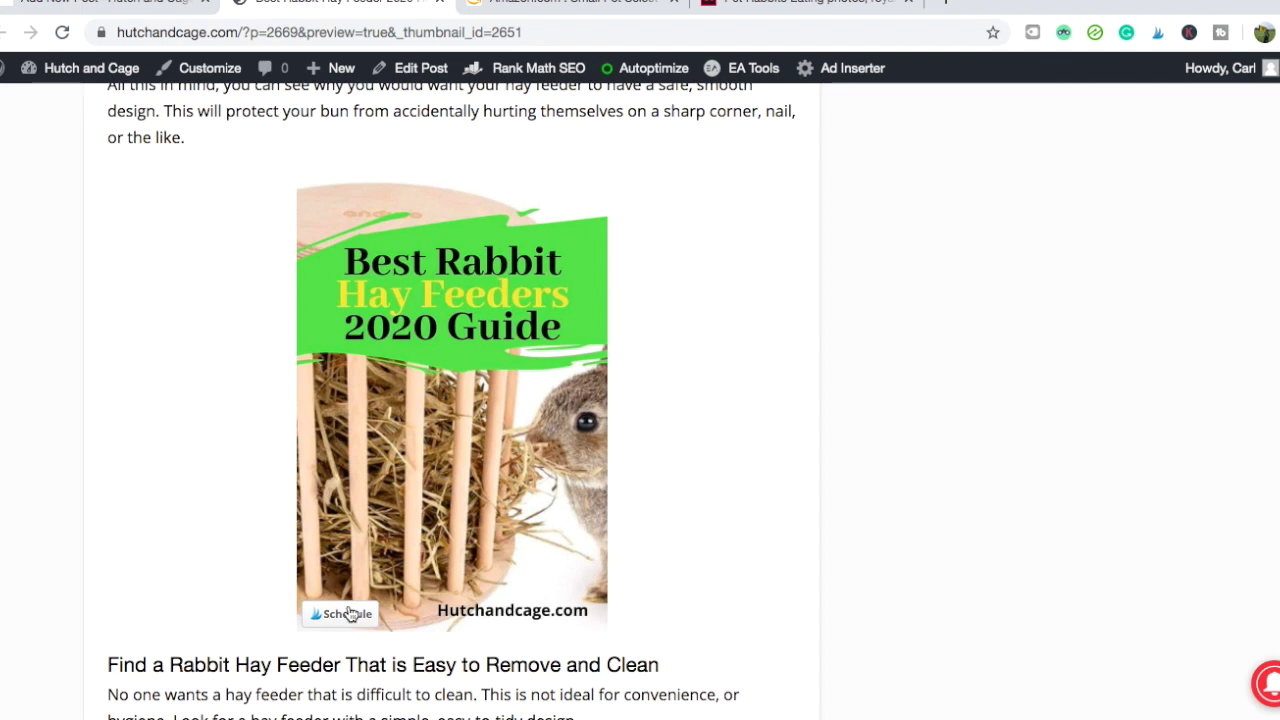
Check how the pin image sits between the paragraphs in the post preview, and close the preview
scroll(431, 282, up, 3)
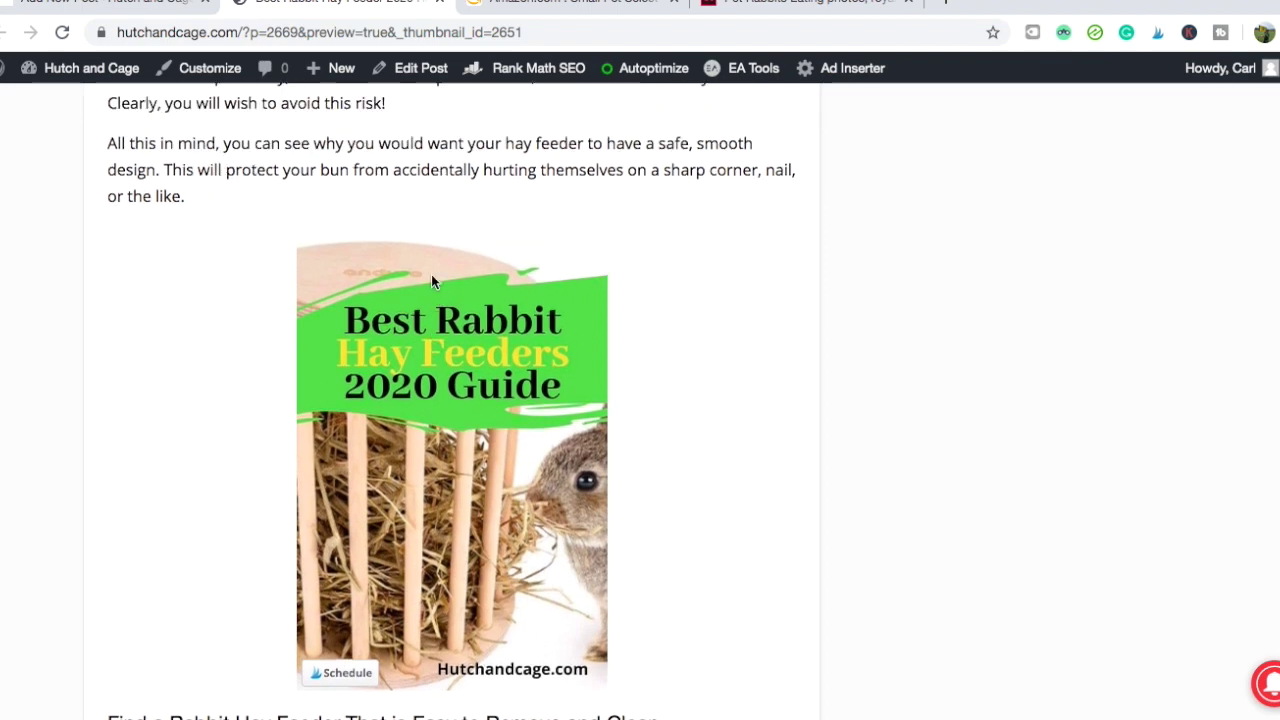
scroll(431, 280, down, 2)
scroll(431, 280, up, 2)
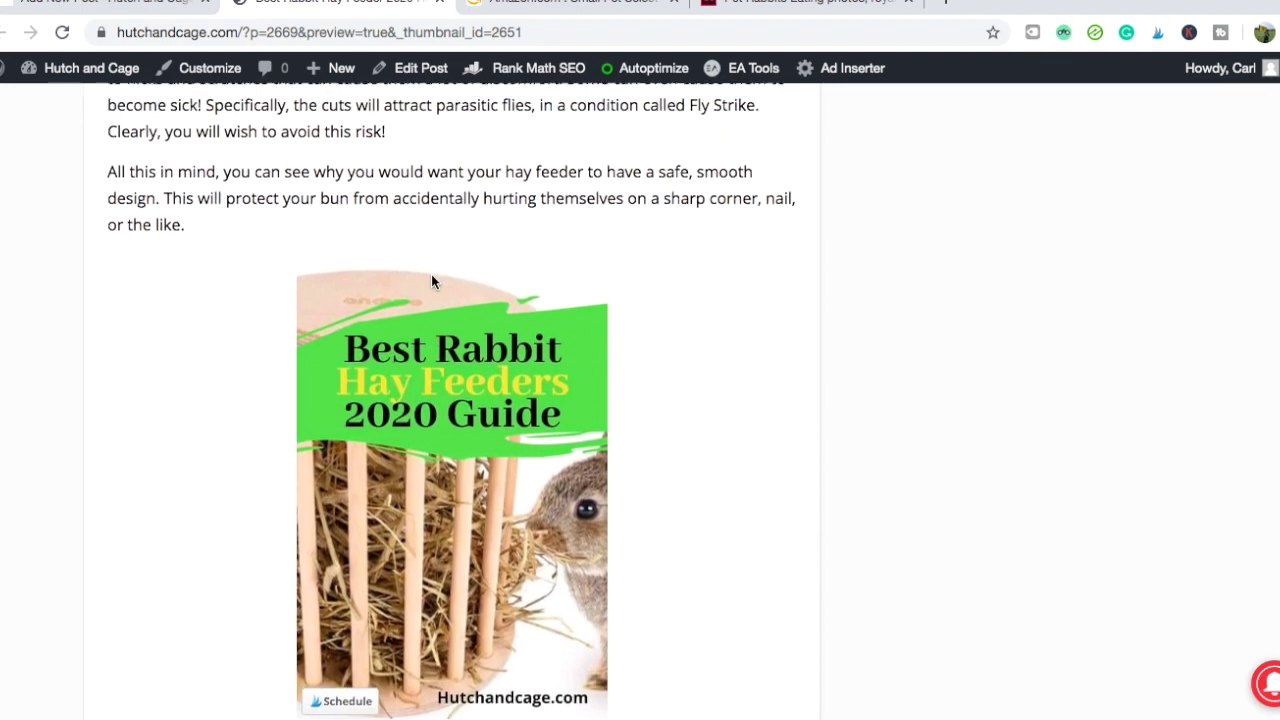
scroll(431, 280, down, 1)
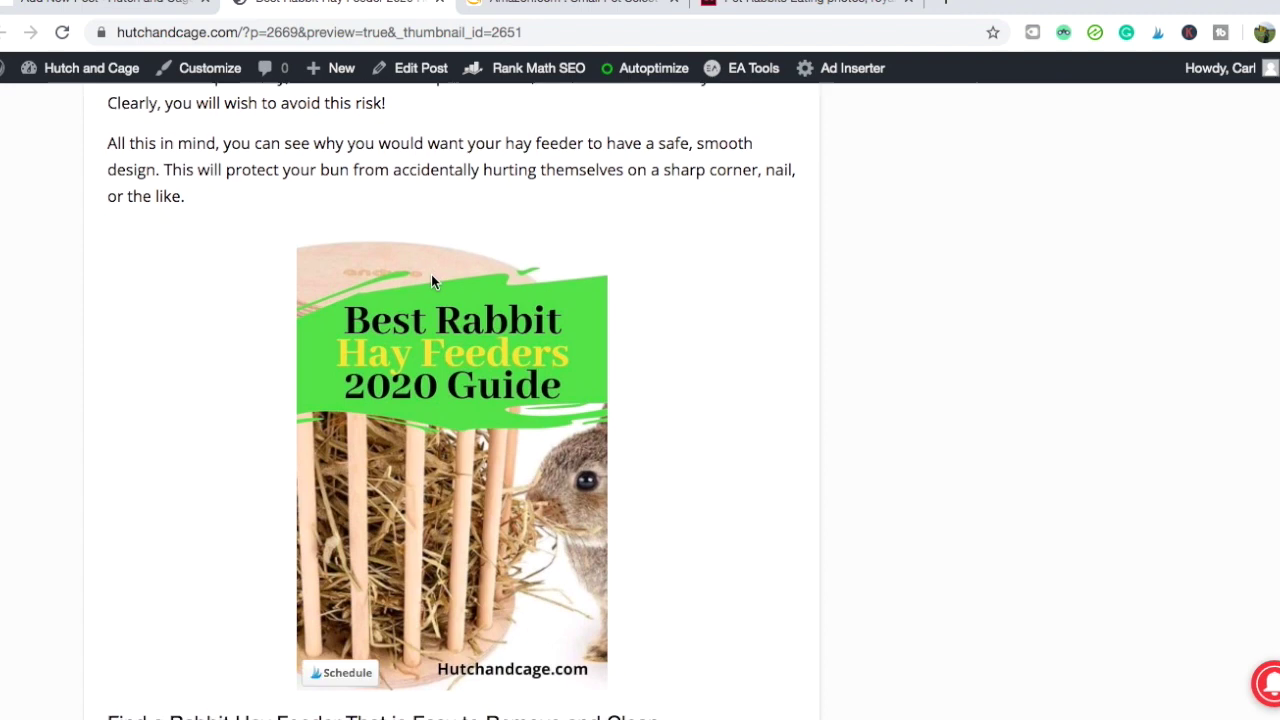
click(441, 3)
Insert an image block above the "Hay Is Super Fiber-Rich" heading and open the media library for it
scroll(448, 272, down, 5)
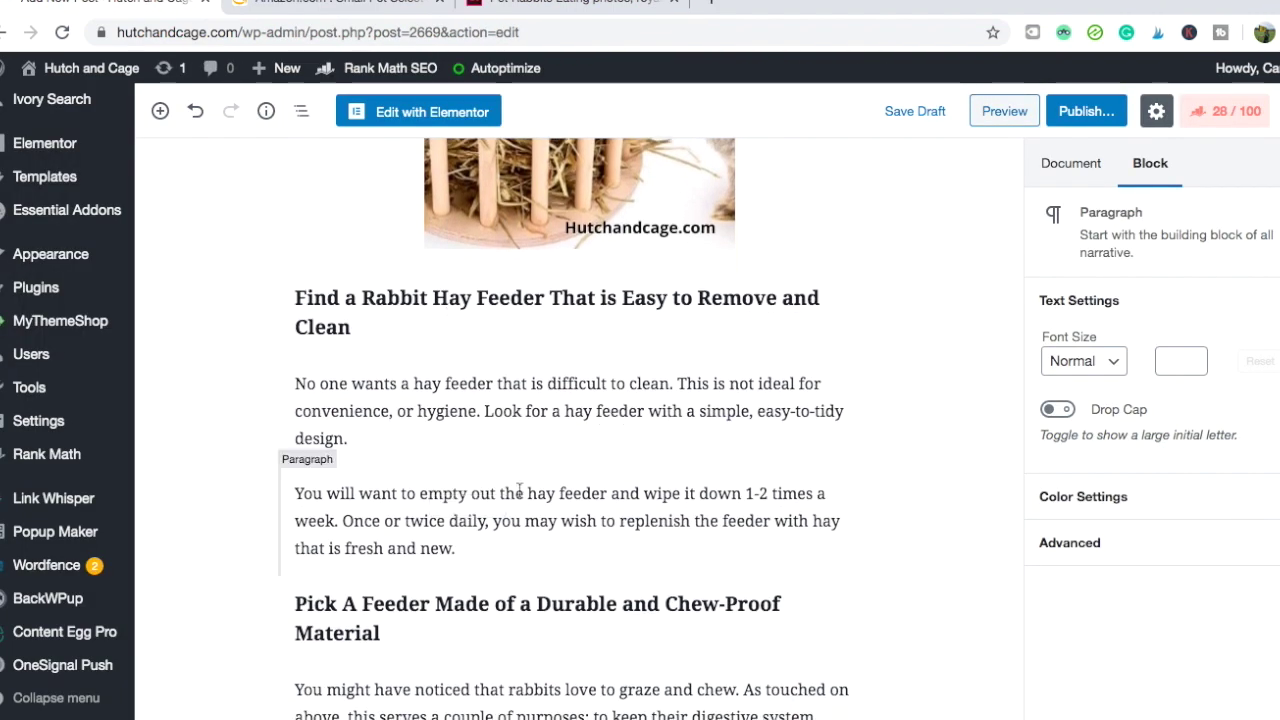
scroll(519, 490, down, 10)
scroll(519, 490, down, 4)
scroll(525, 373, down, 5)
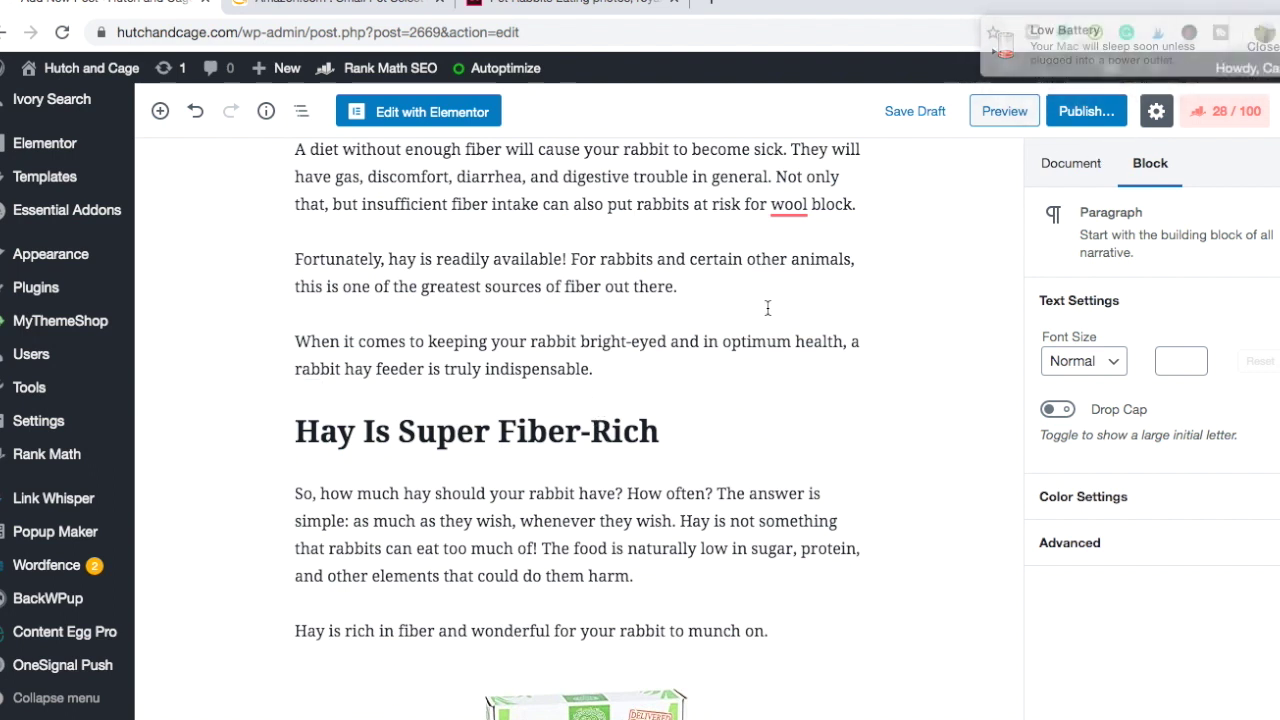
click(580, 396)
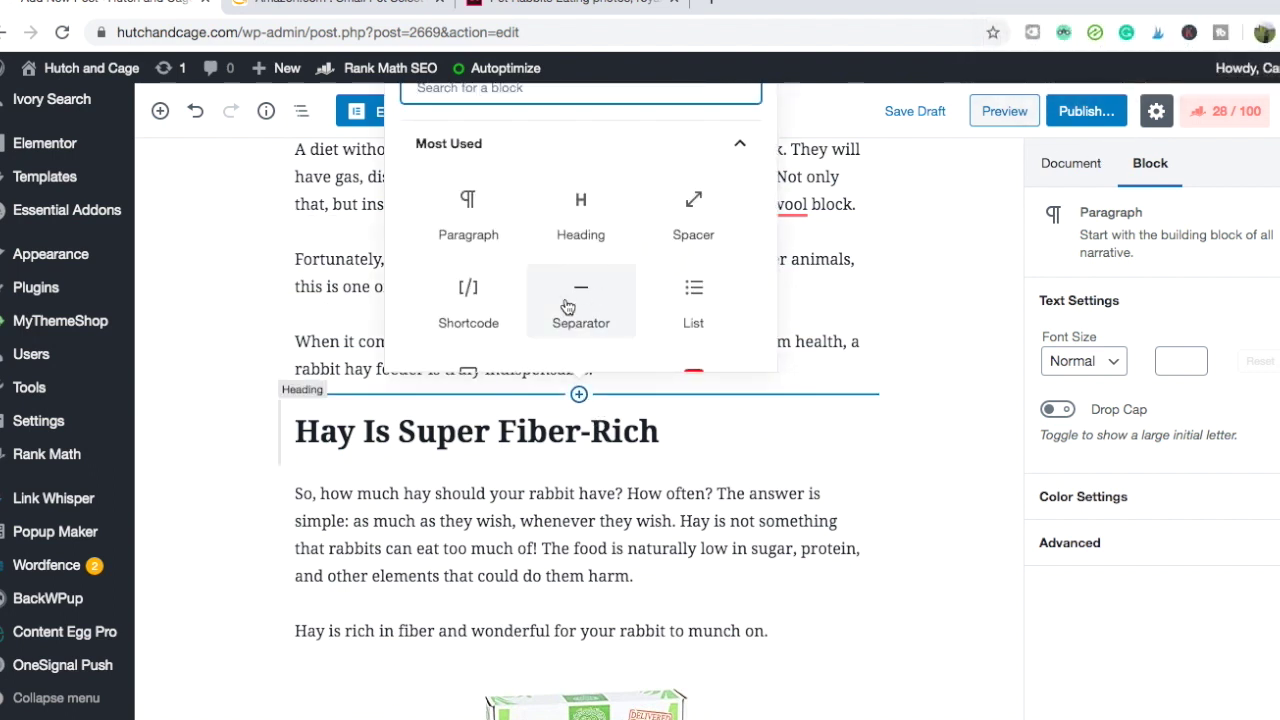
scroll(530, 300, down, 3)
click(469, 290)
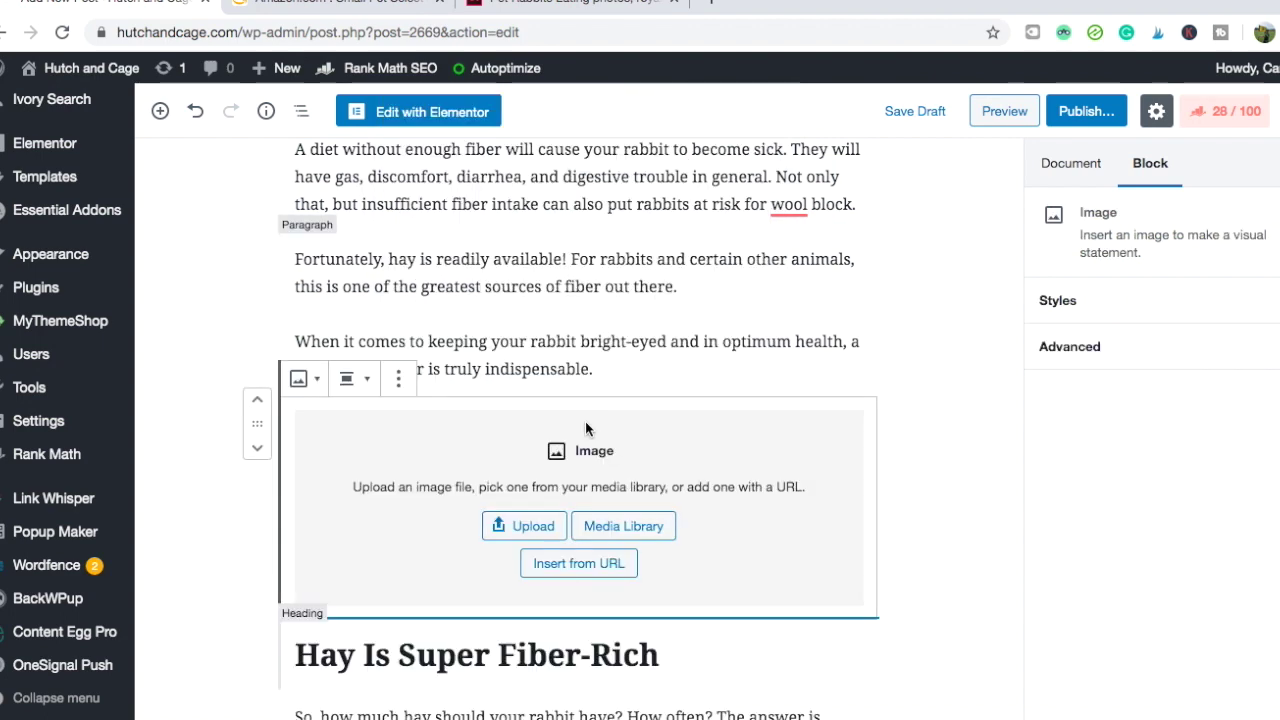
click(604, 529)
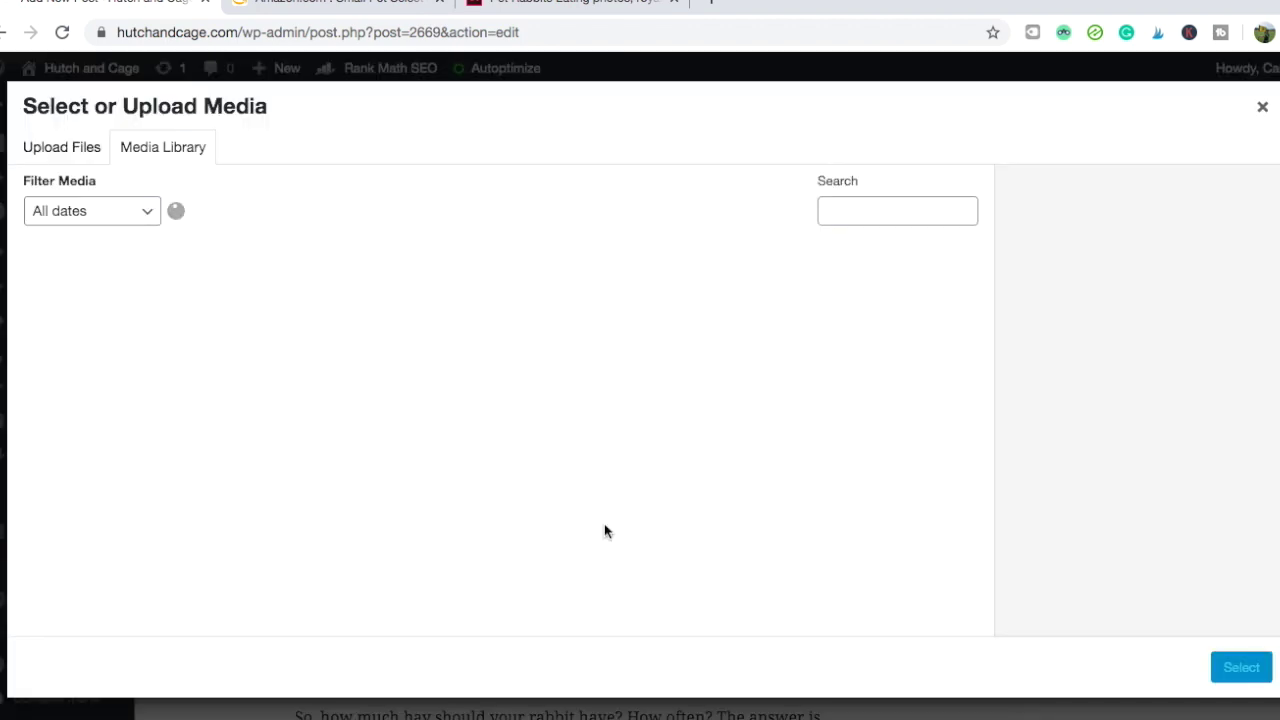
Switch to Adobe Stock and look through the "pet rabbits eating" results for a photo that suits the hay section
click(528, 6)
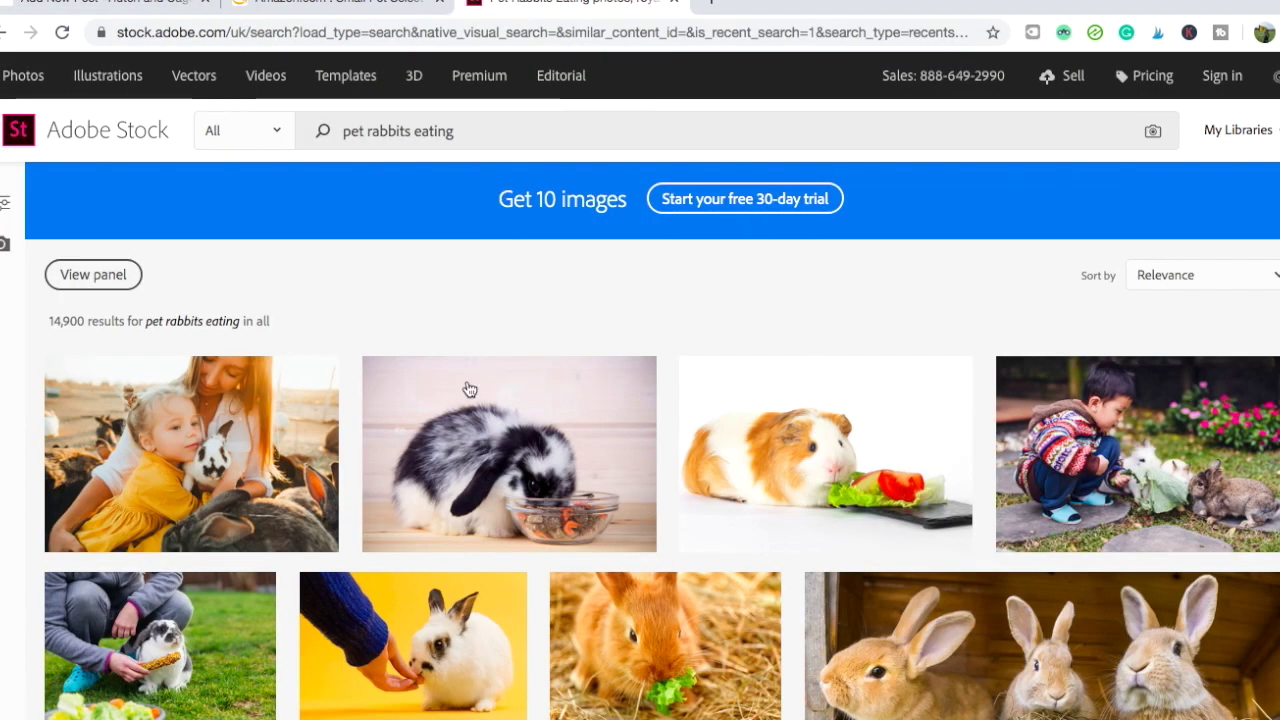
scroll(469, 389, down, 4)
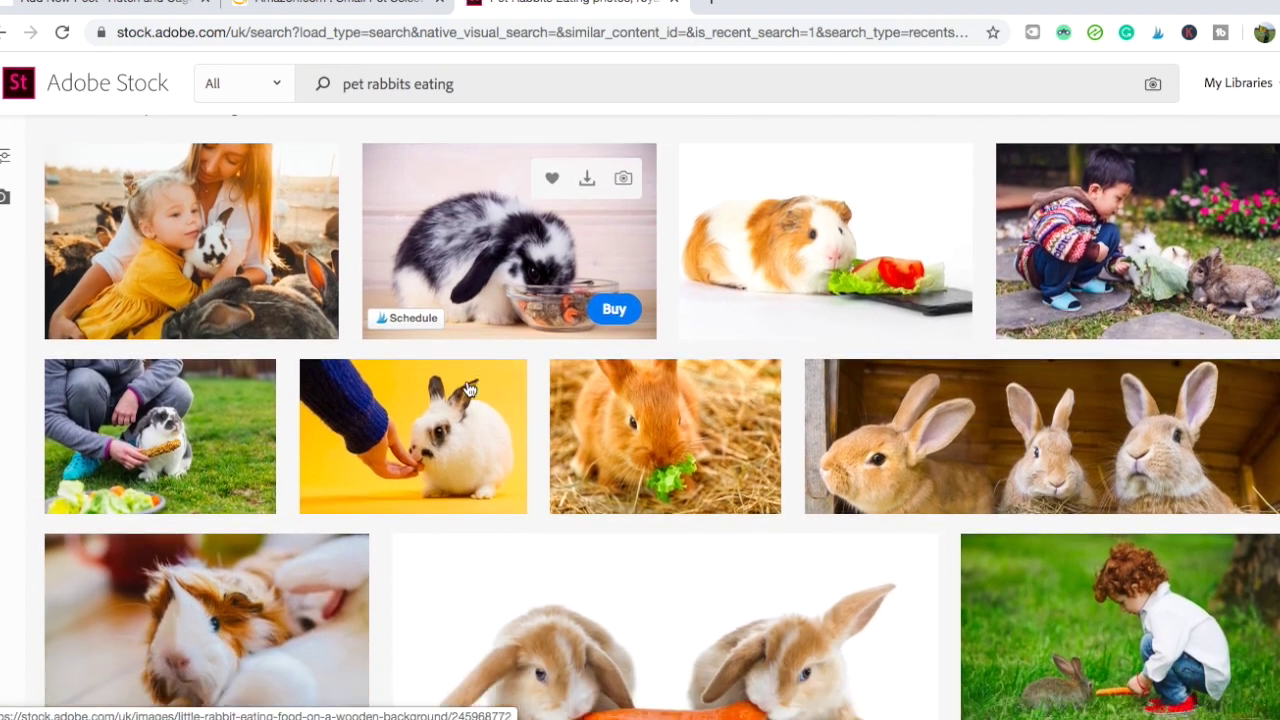
scroll(469, 389, down, 2)
scroll(467, 390, down, 9)
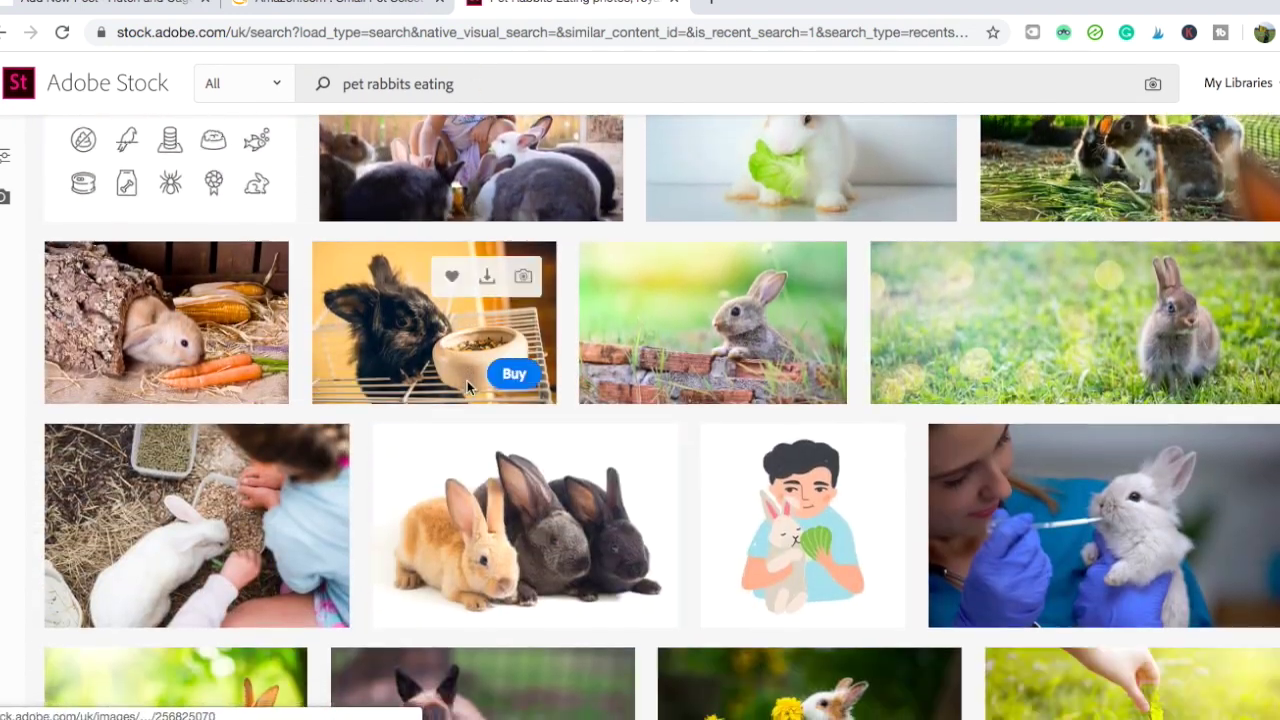
scroll(467, 390, down, 4)
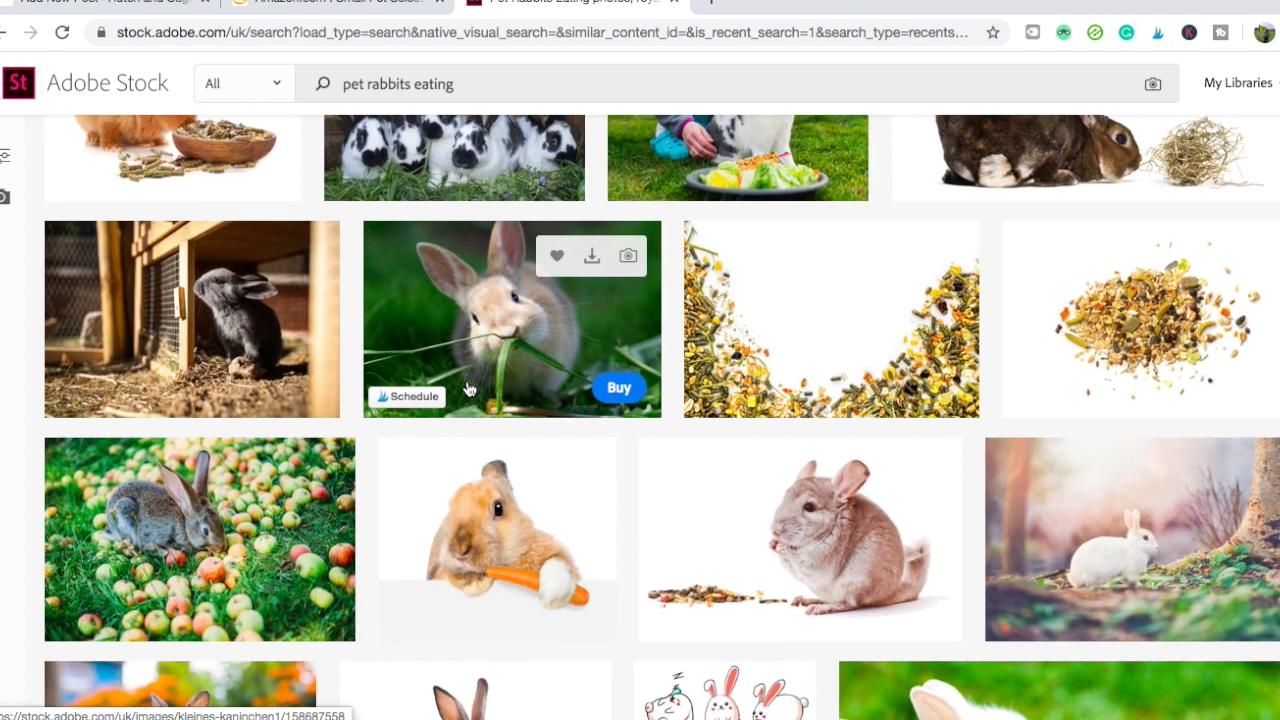
scroll(469, 389, down, 2)
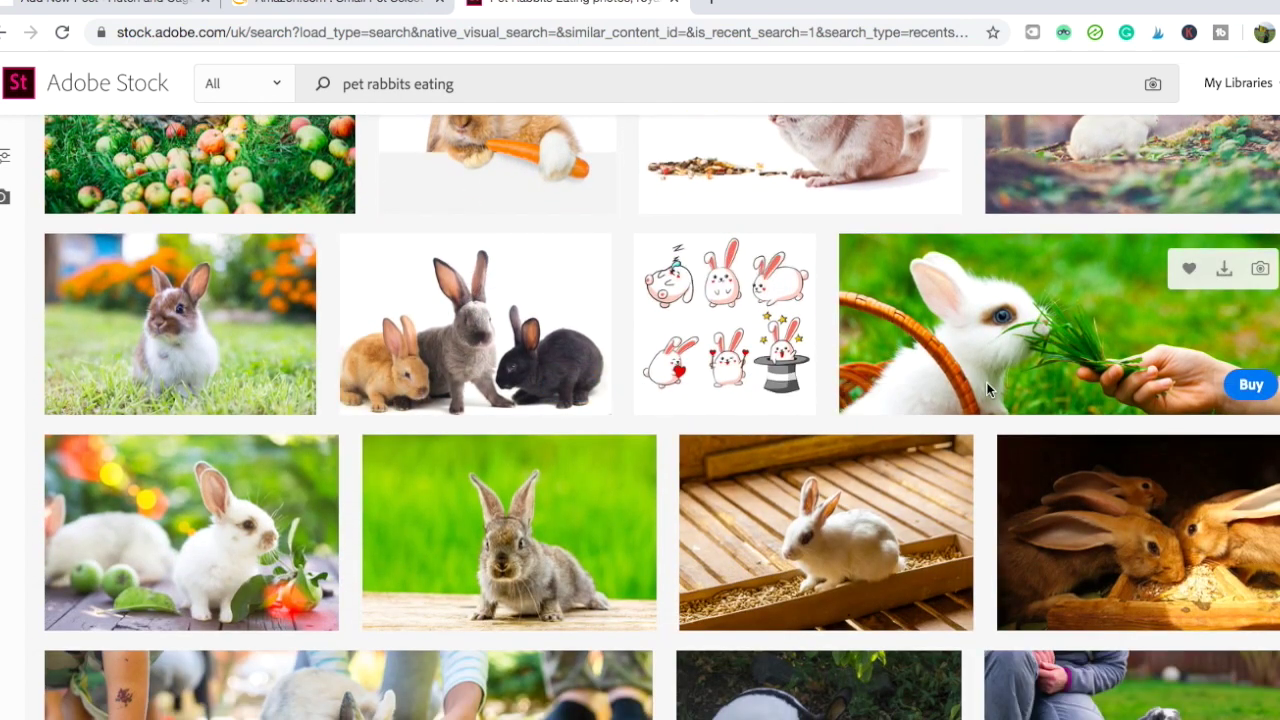
scroll(785, 515, down, 2)
scroll(785, 515, down, 10)
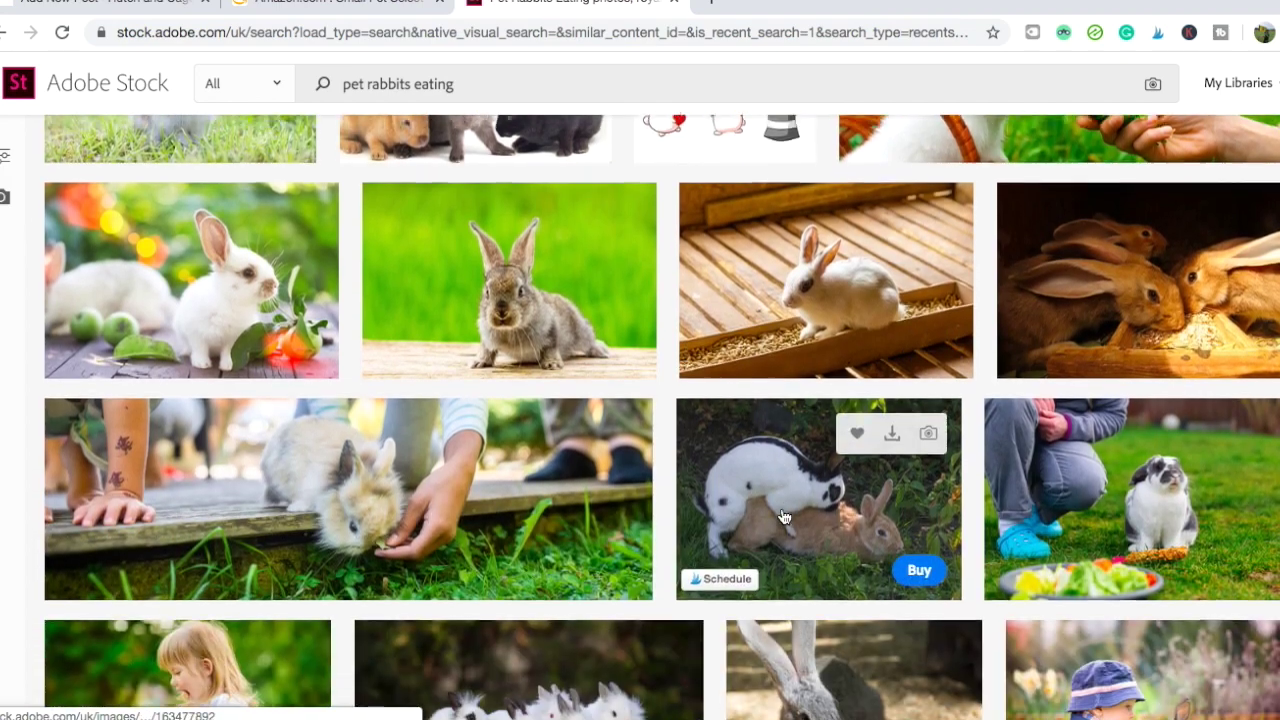